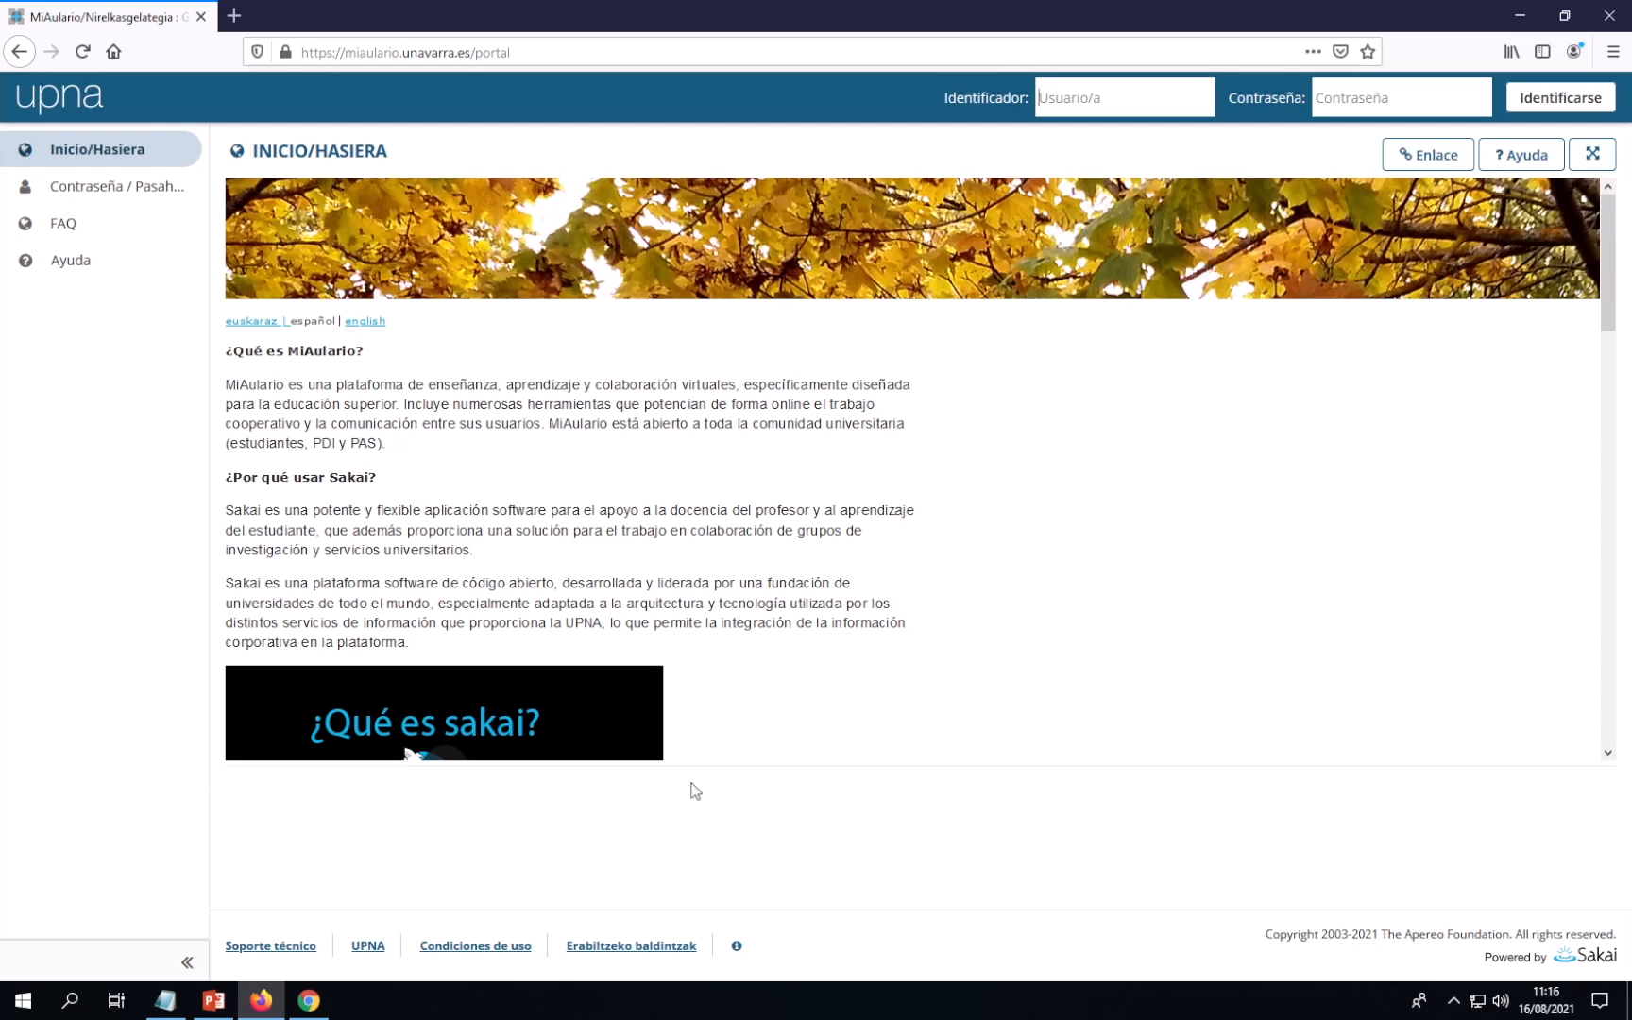
Bring the Notepad exam outline forward and highlight the two contact e-mails and the phone number
click(168, 999)
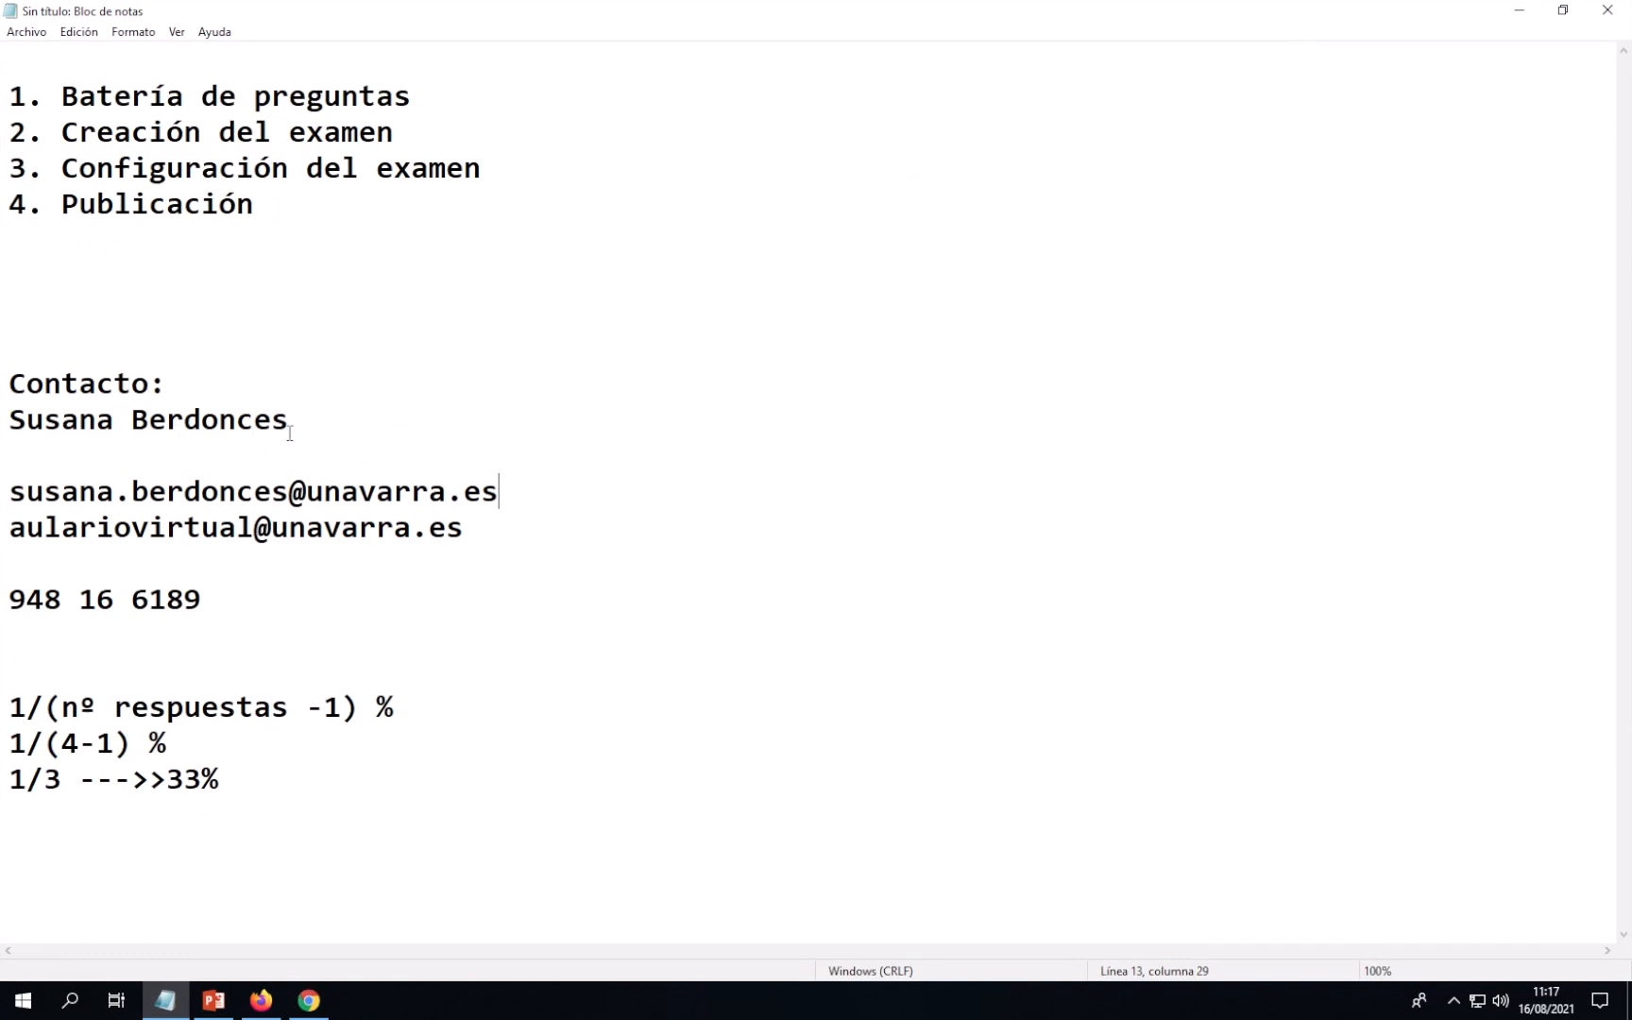
drag(9, 492, 507, 492)
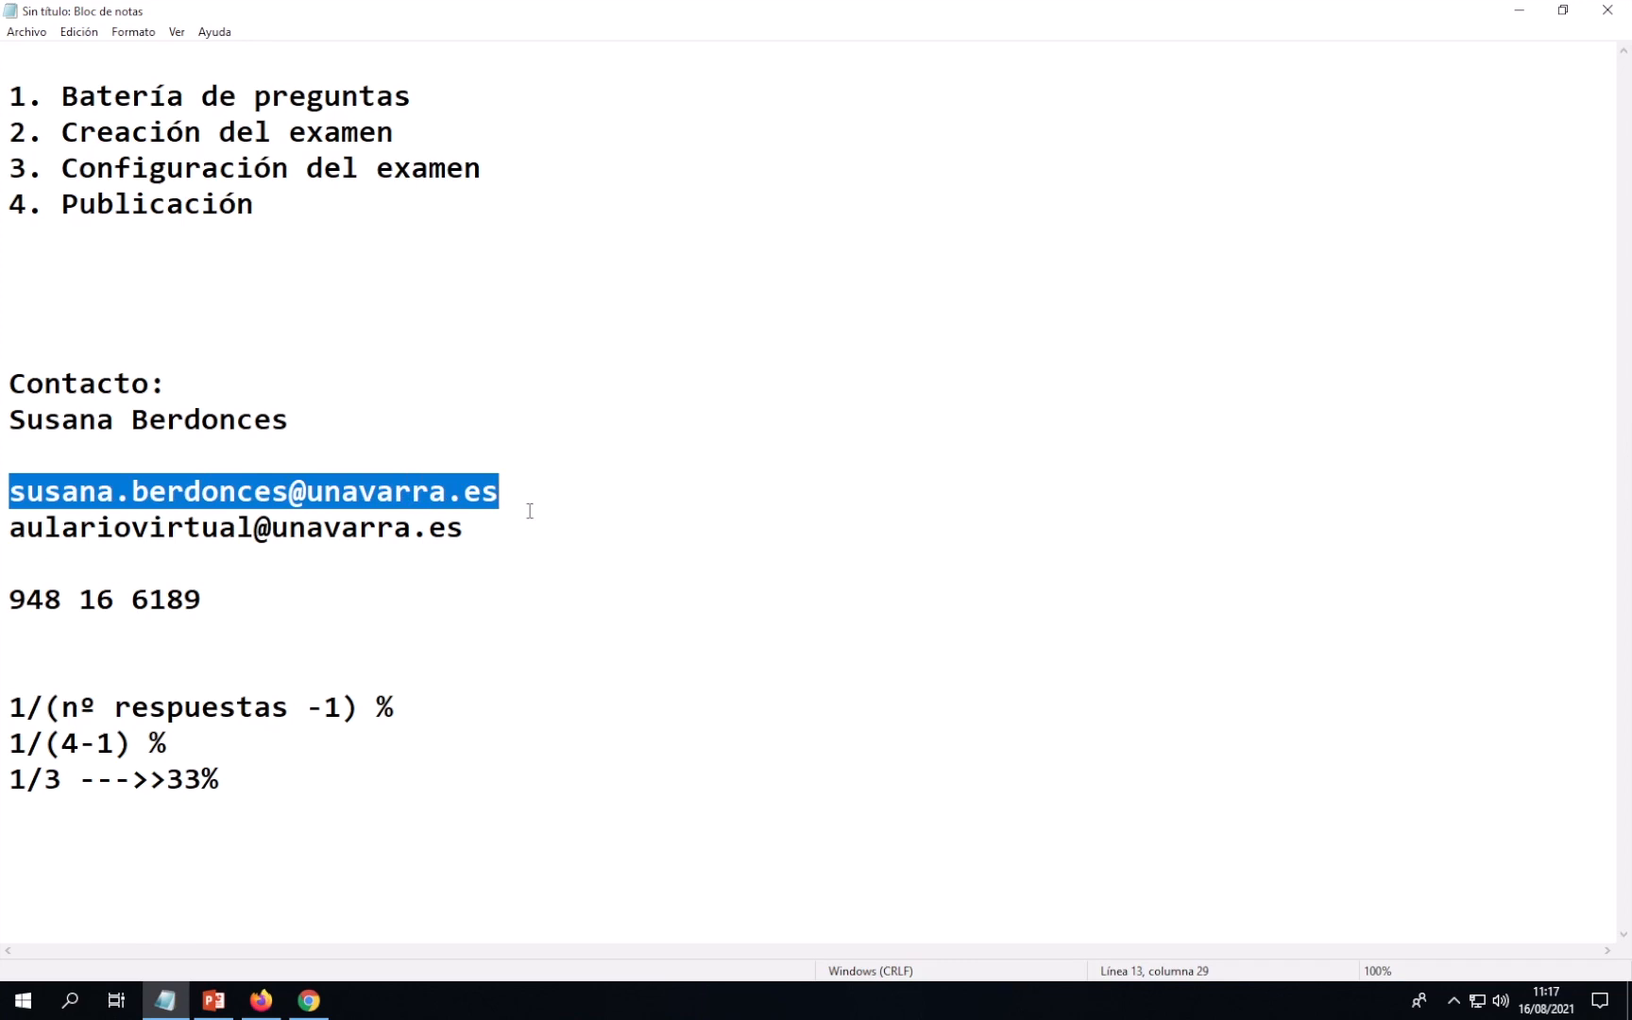
drag(10, 533, 613, 534)
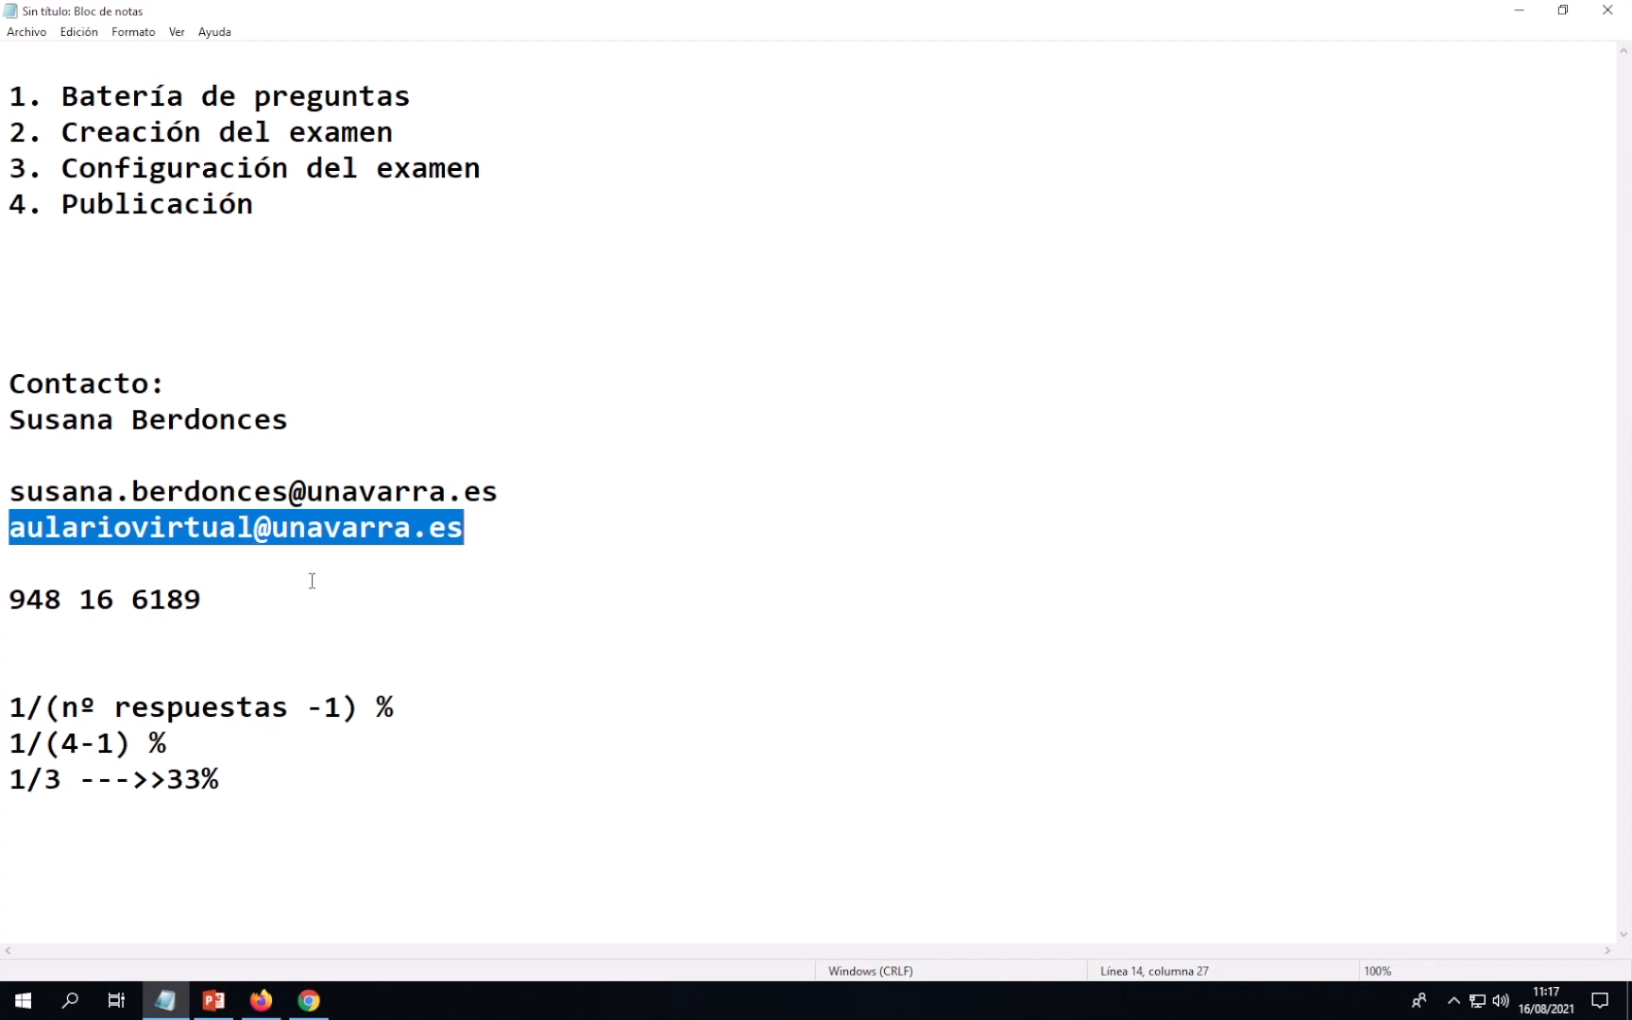
drag(132, 600, 201, 601)
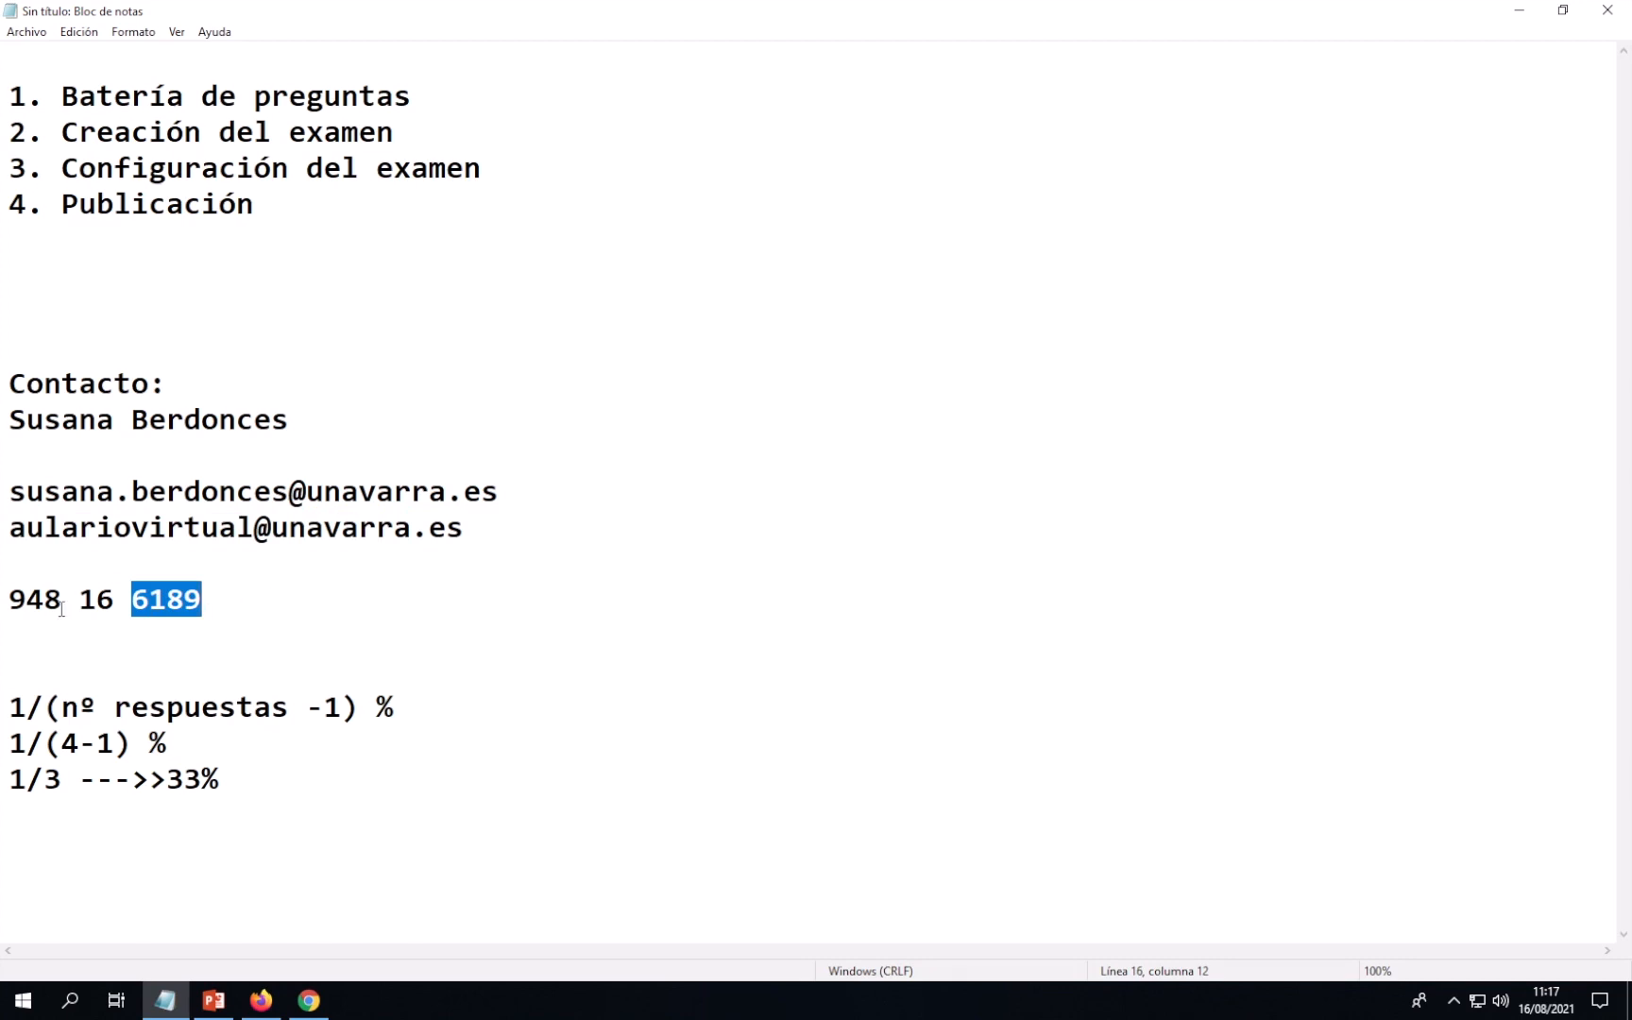
drag(7, 600, 206, 600)
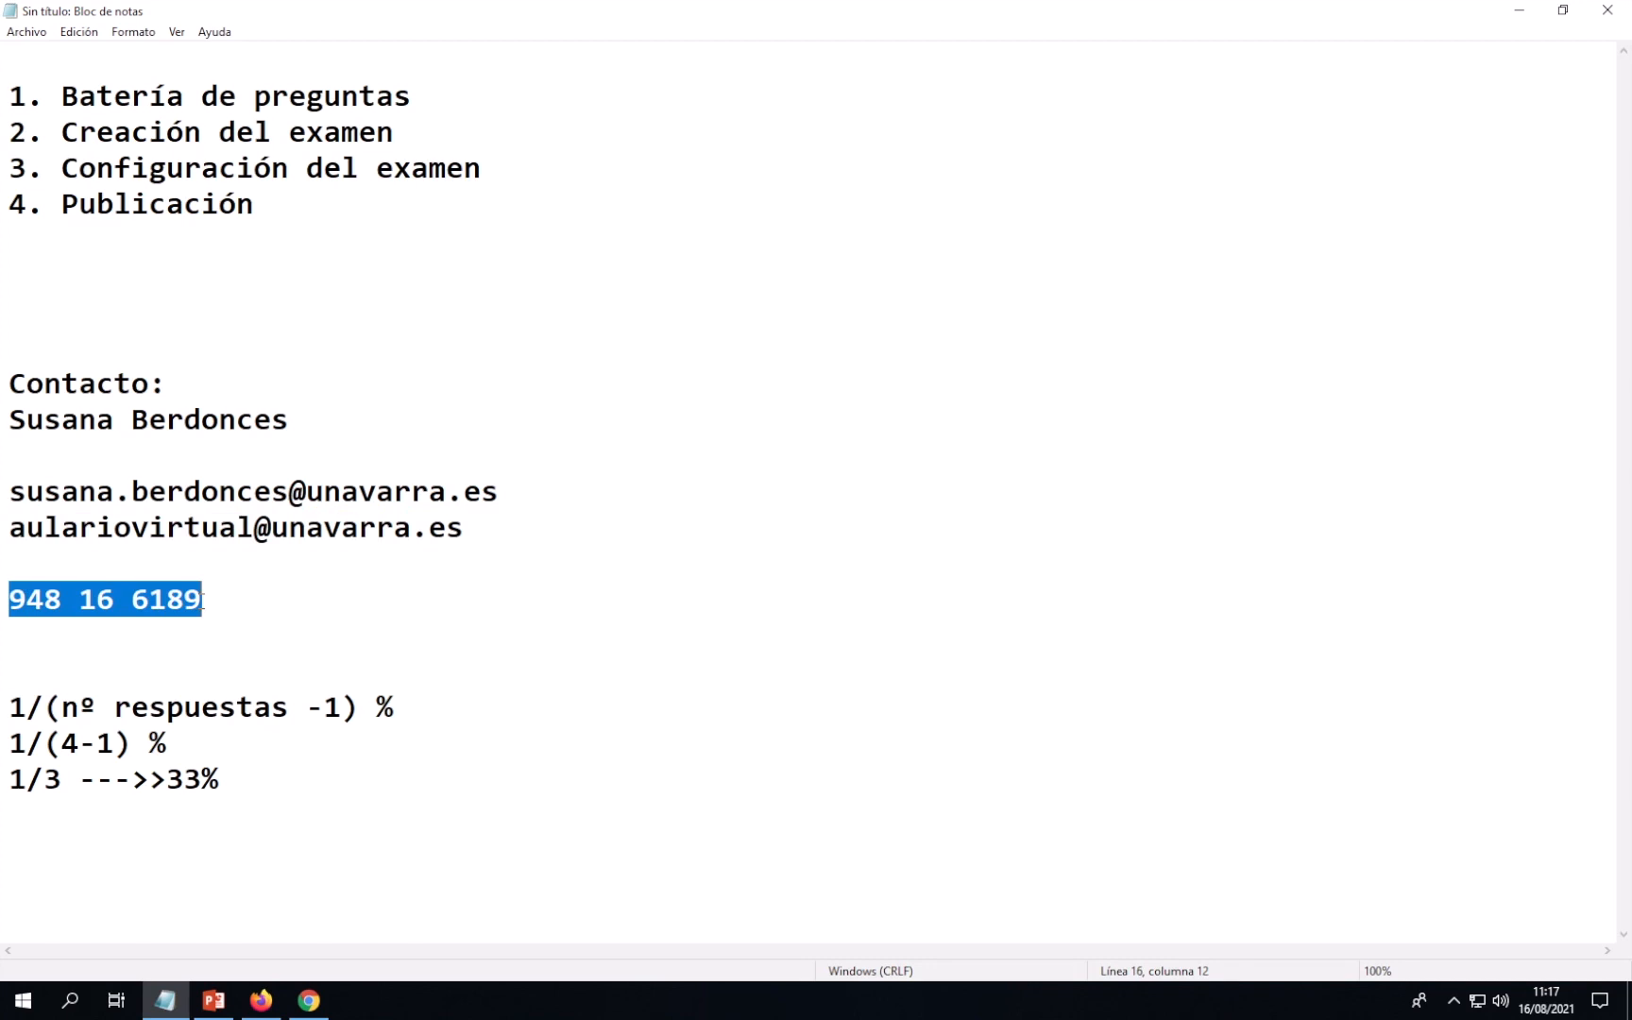
click(310, 601)
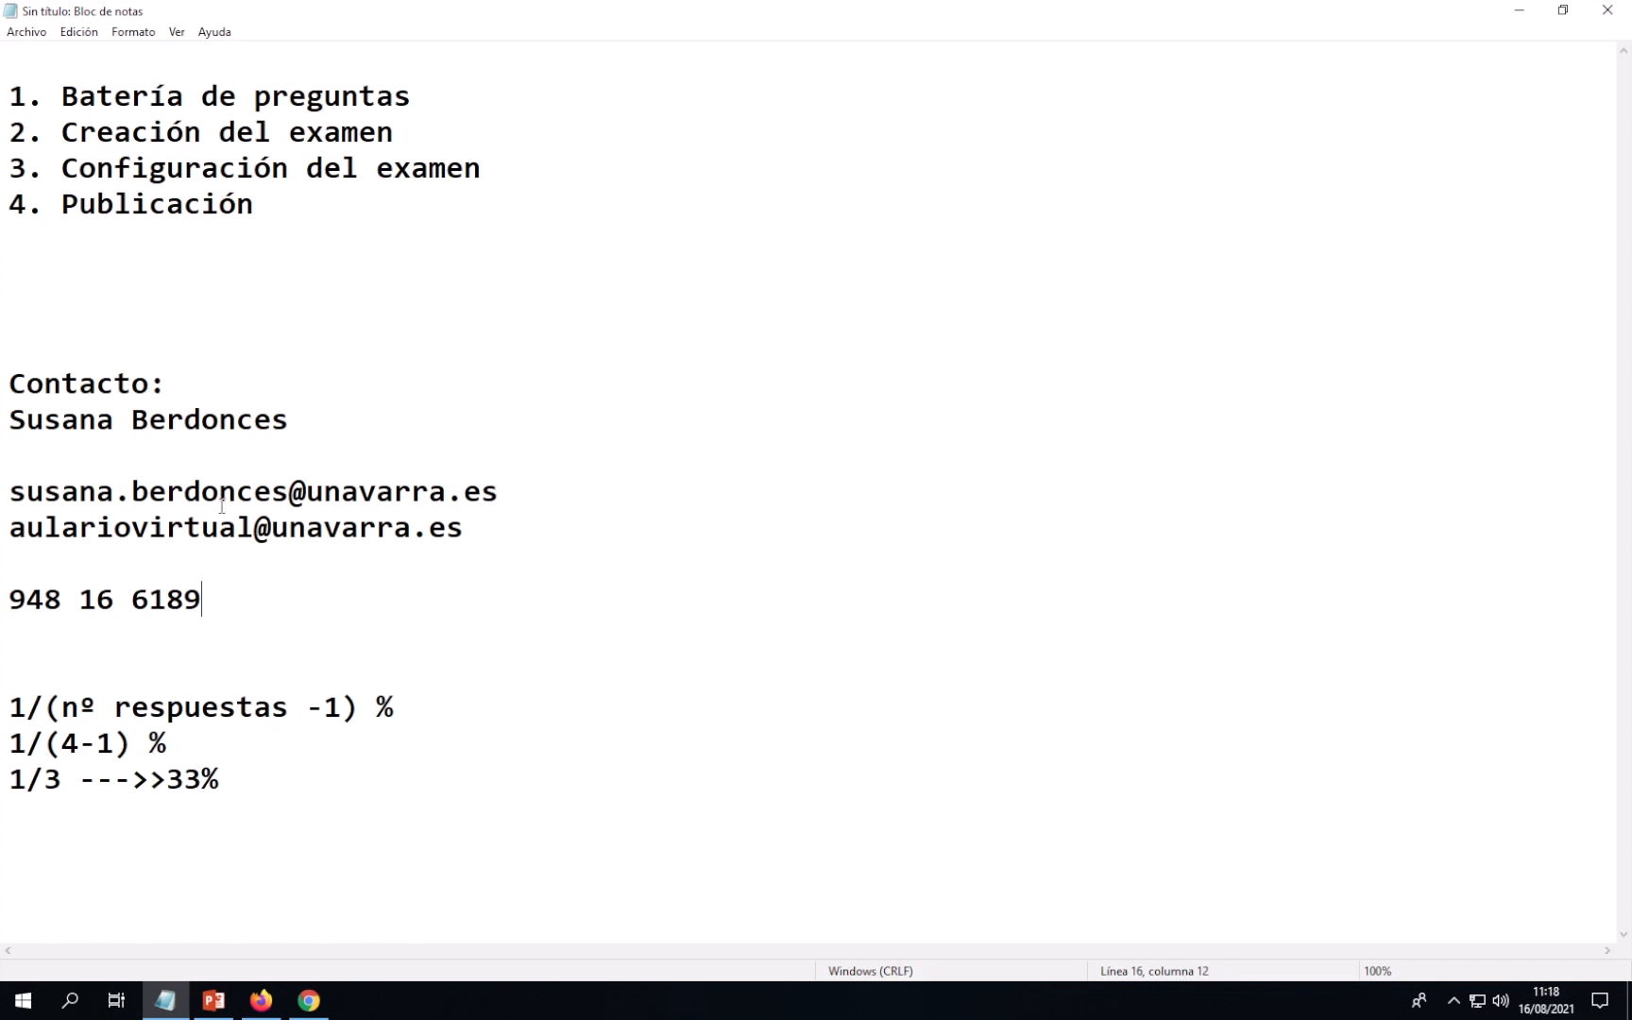
click(14, 97)
drag(14, 97, 295, 199)
click(296, 200)
drag(12, 95, 423, 95)
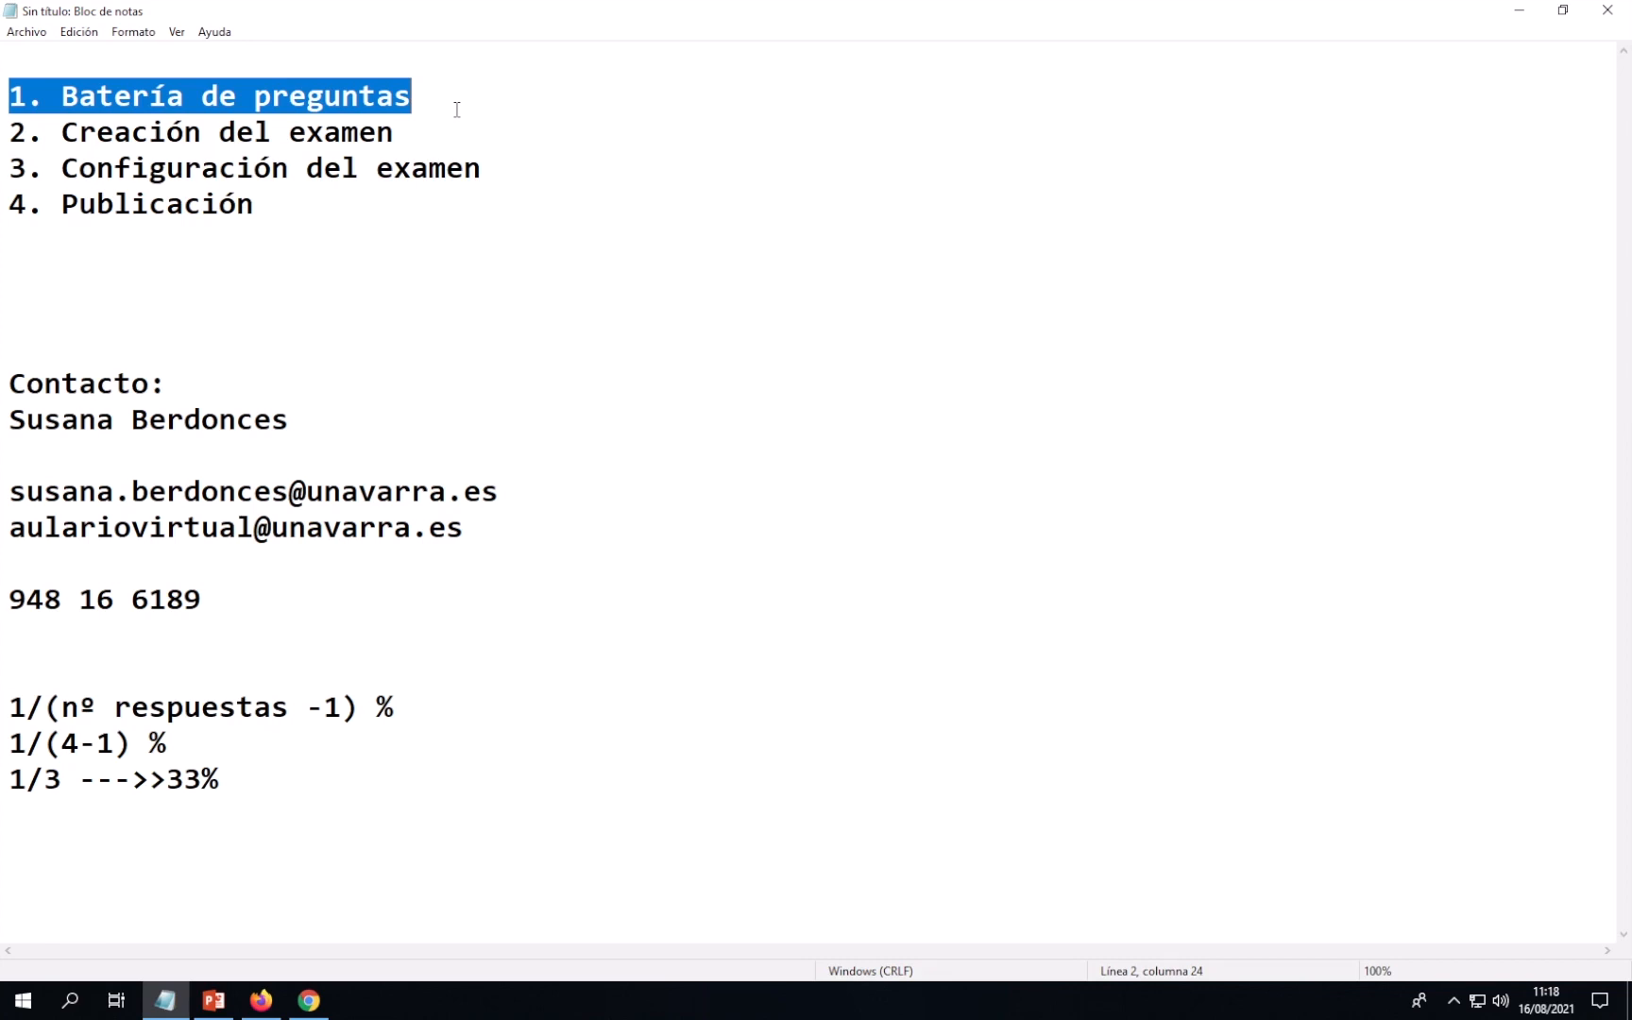
click(456, 110)
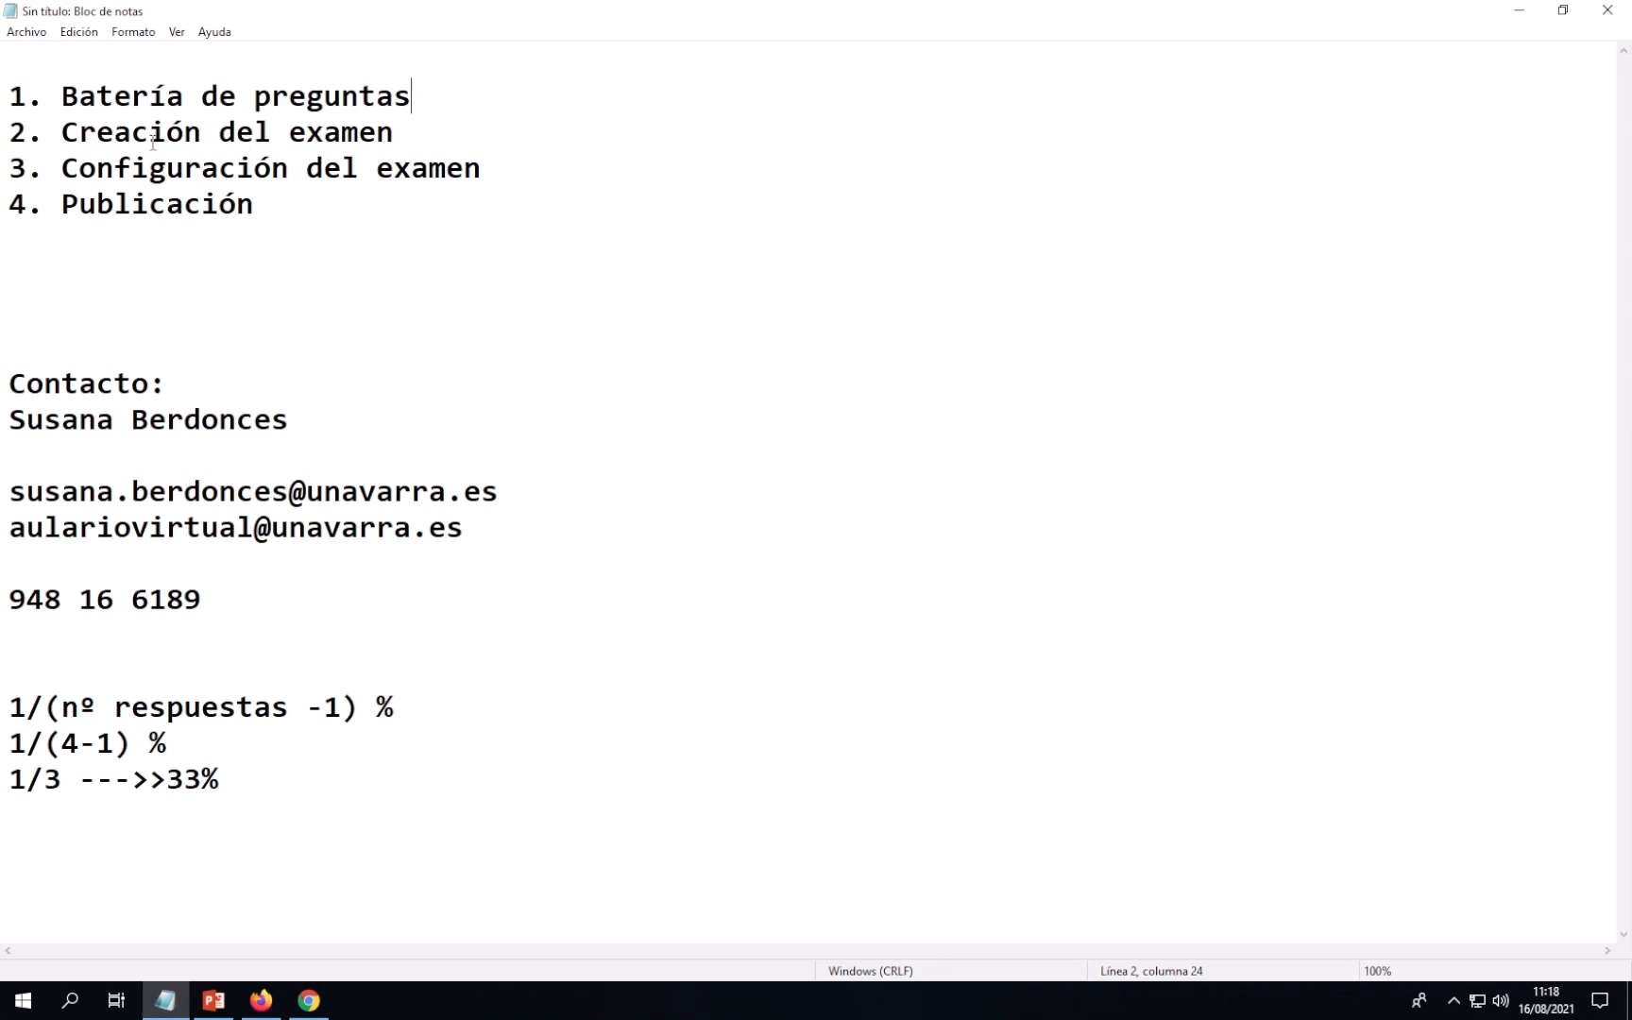
drag(11, 137, 443, 132)
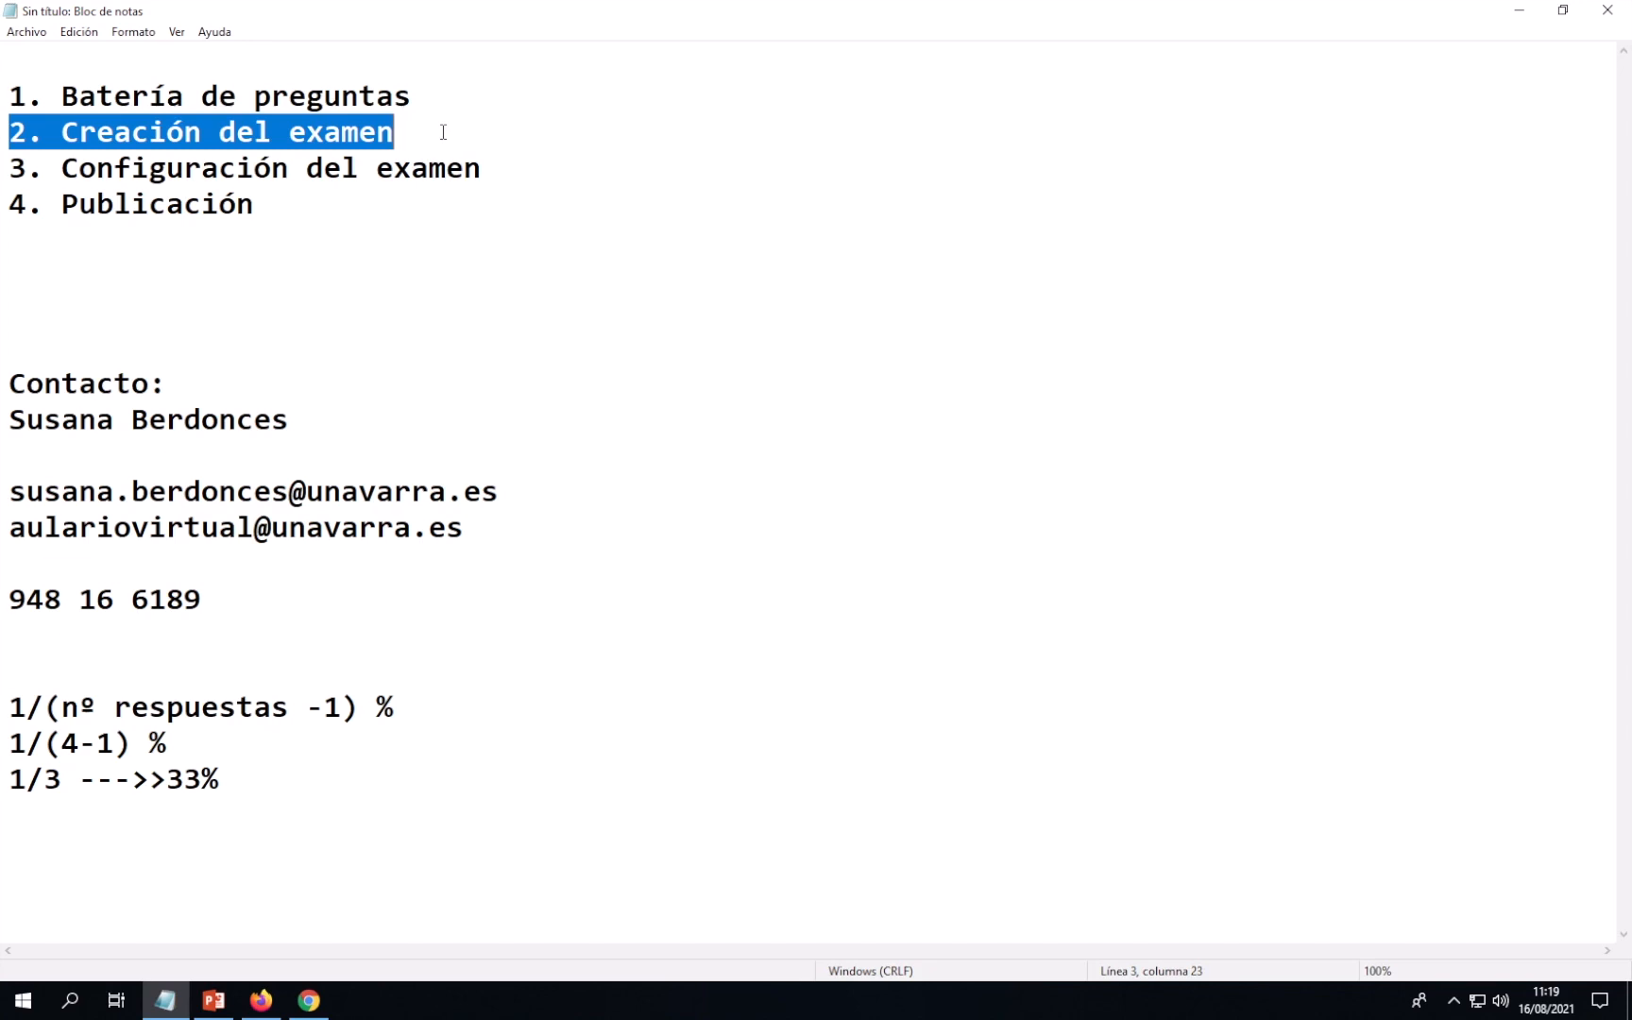
click(360, 168)
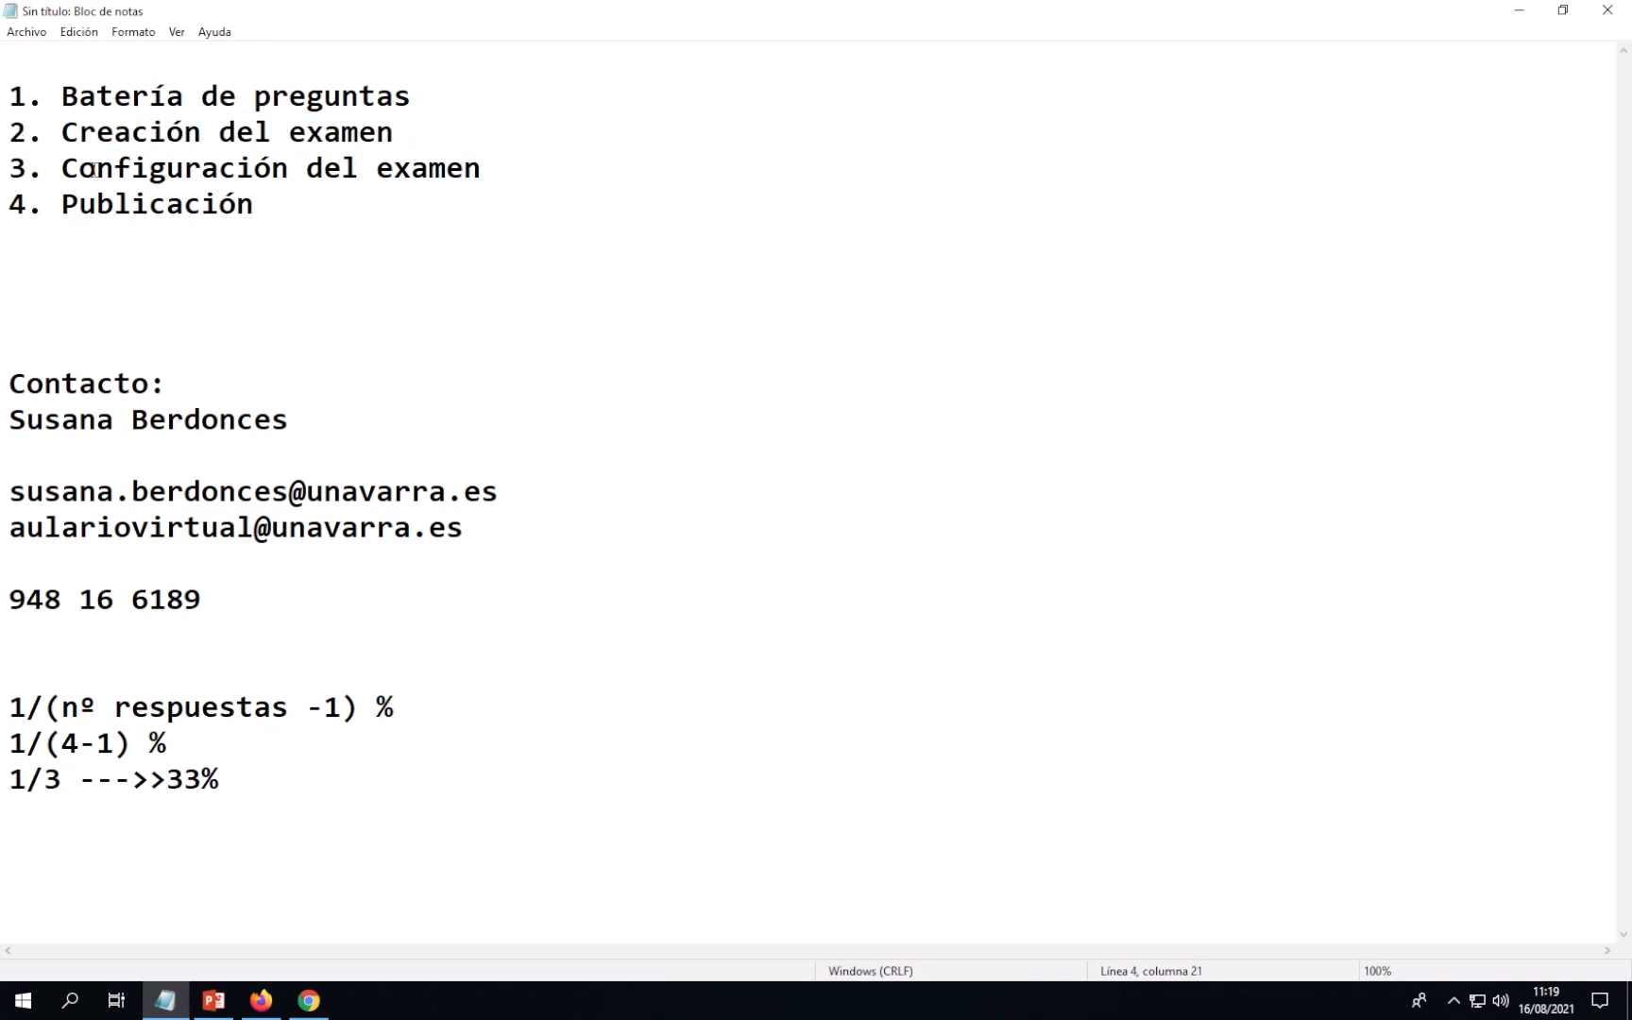
drag(17, 168, 488, 168)
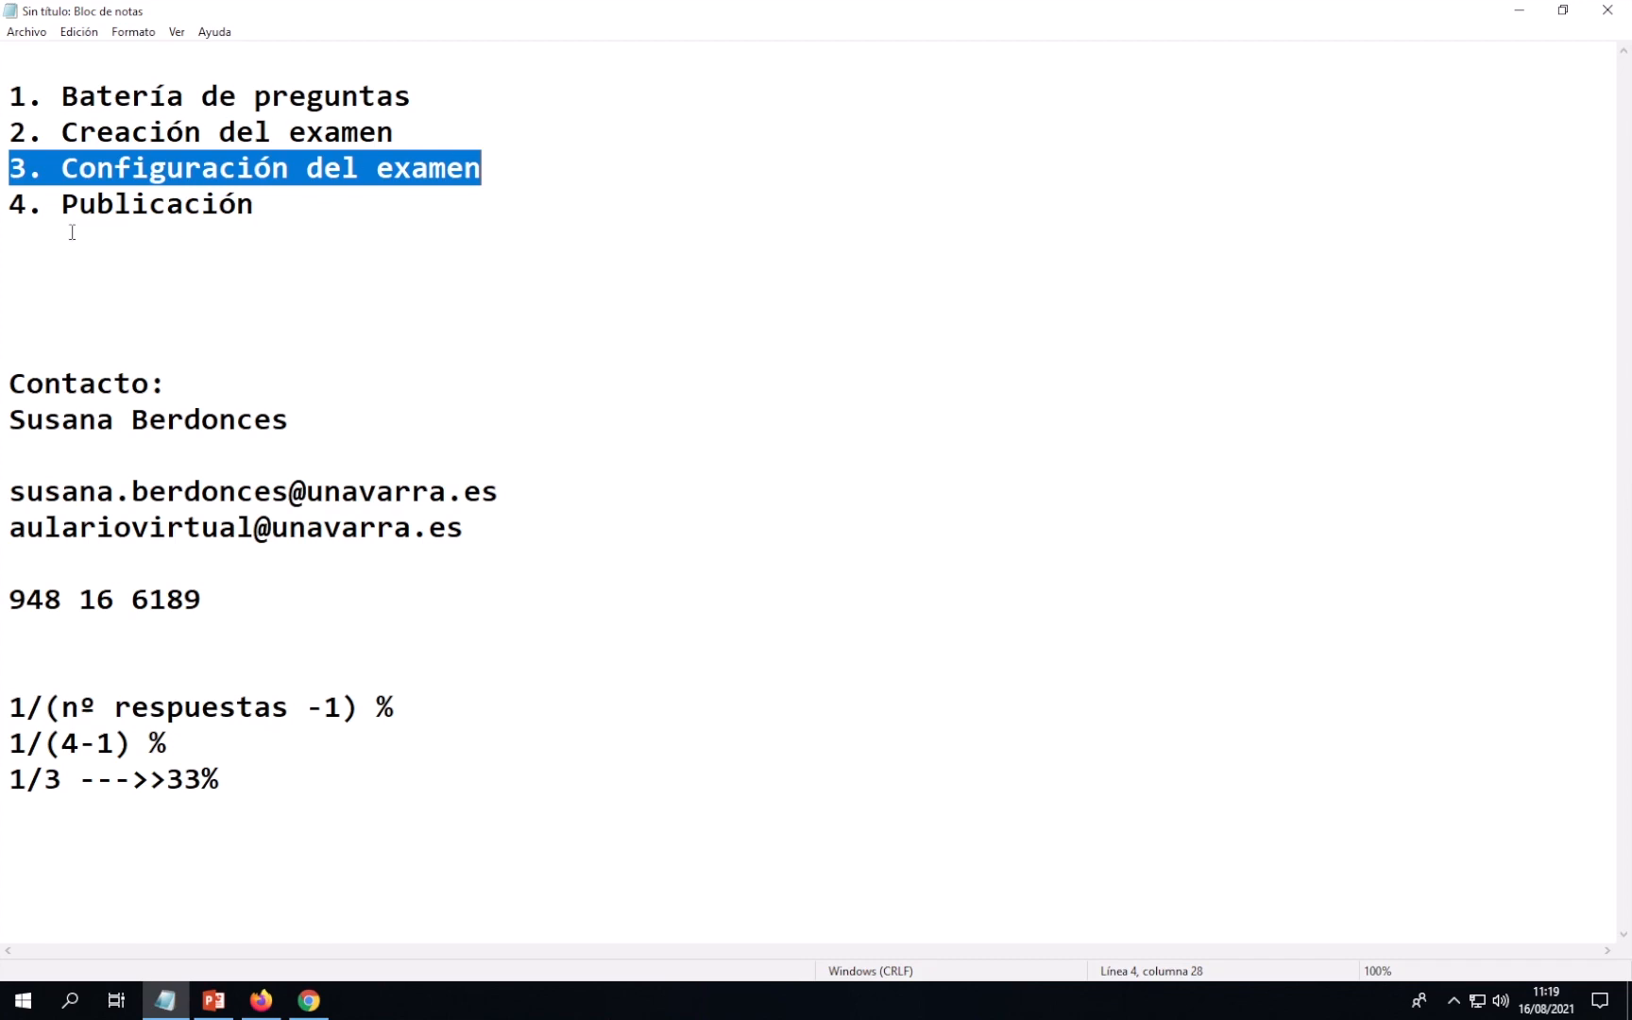
drag(13, 205, 259, 205)
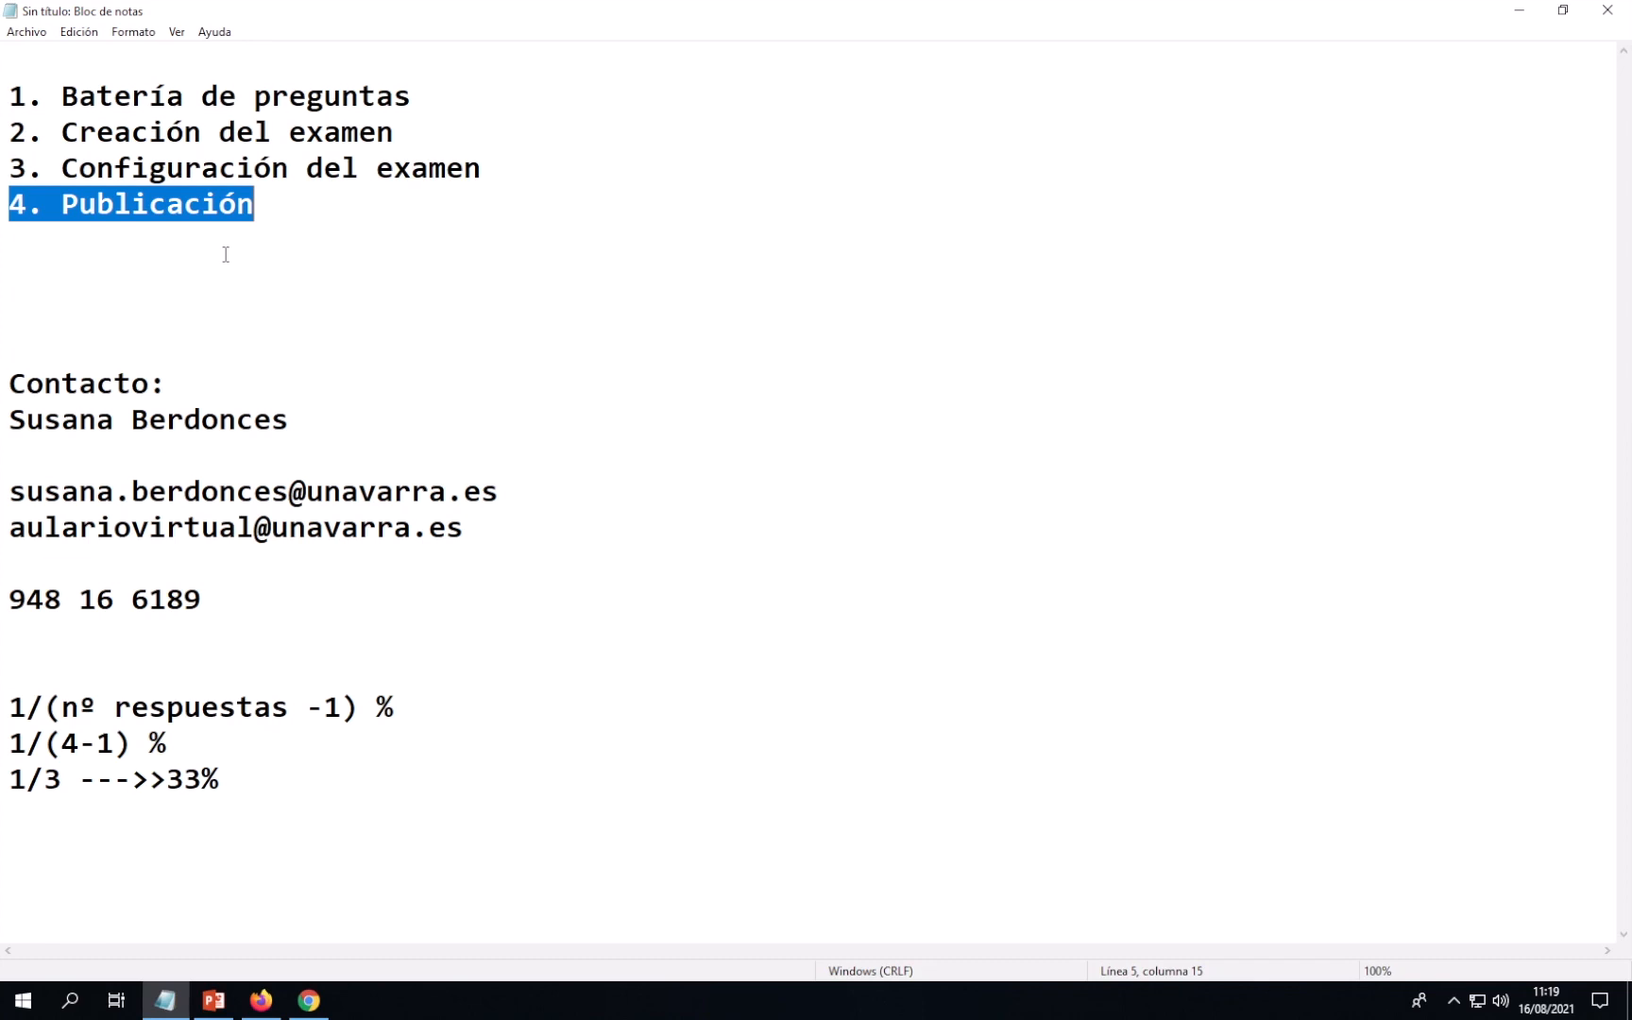
click(261, 1000)
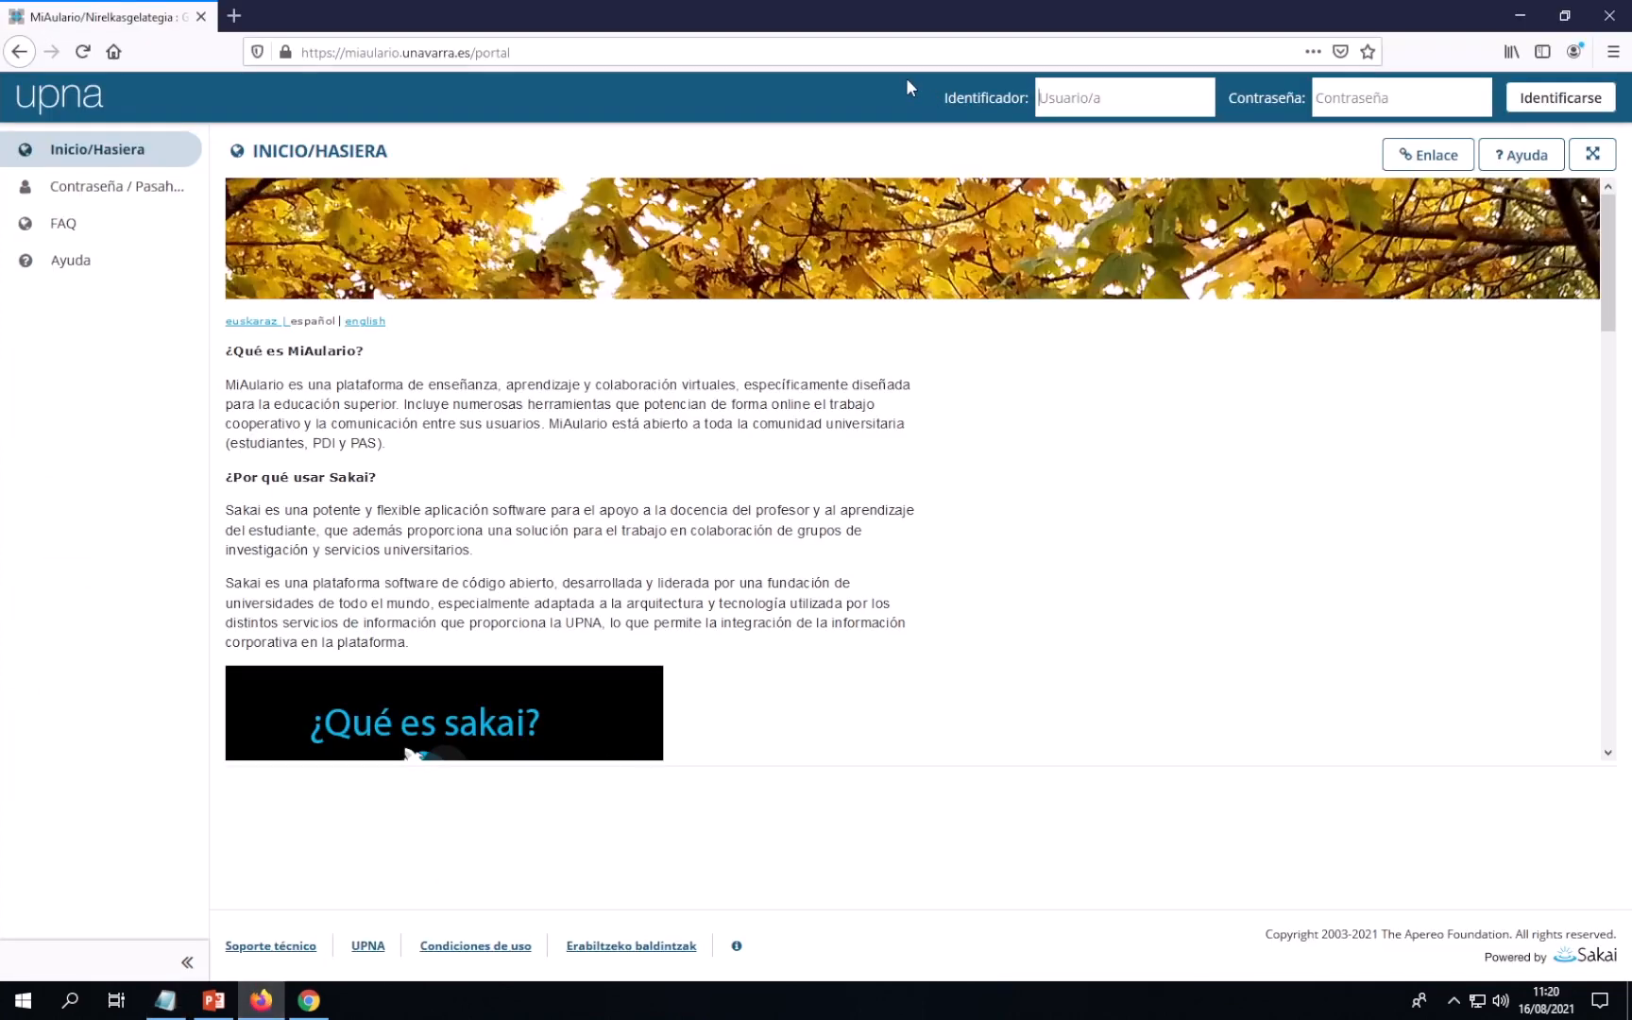
Sign in to MiAulario with the account's username and password
click(1057, 98)
key(Tab)
text(•••••••)
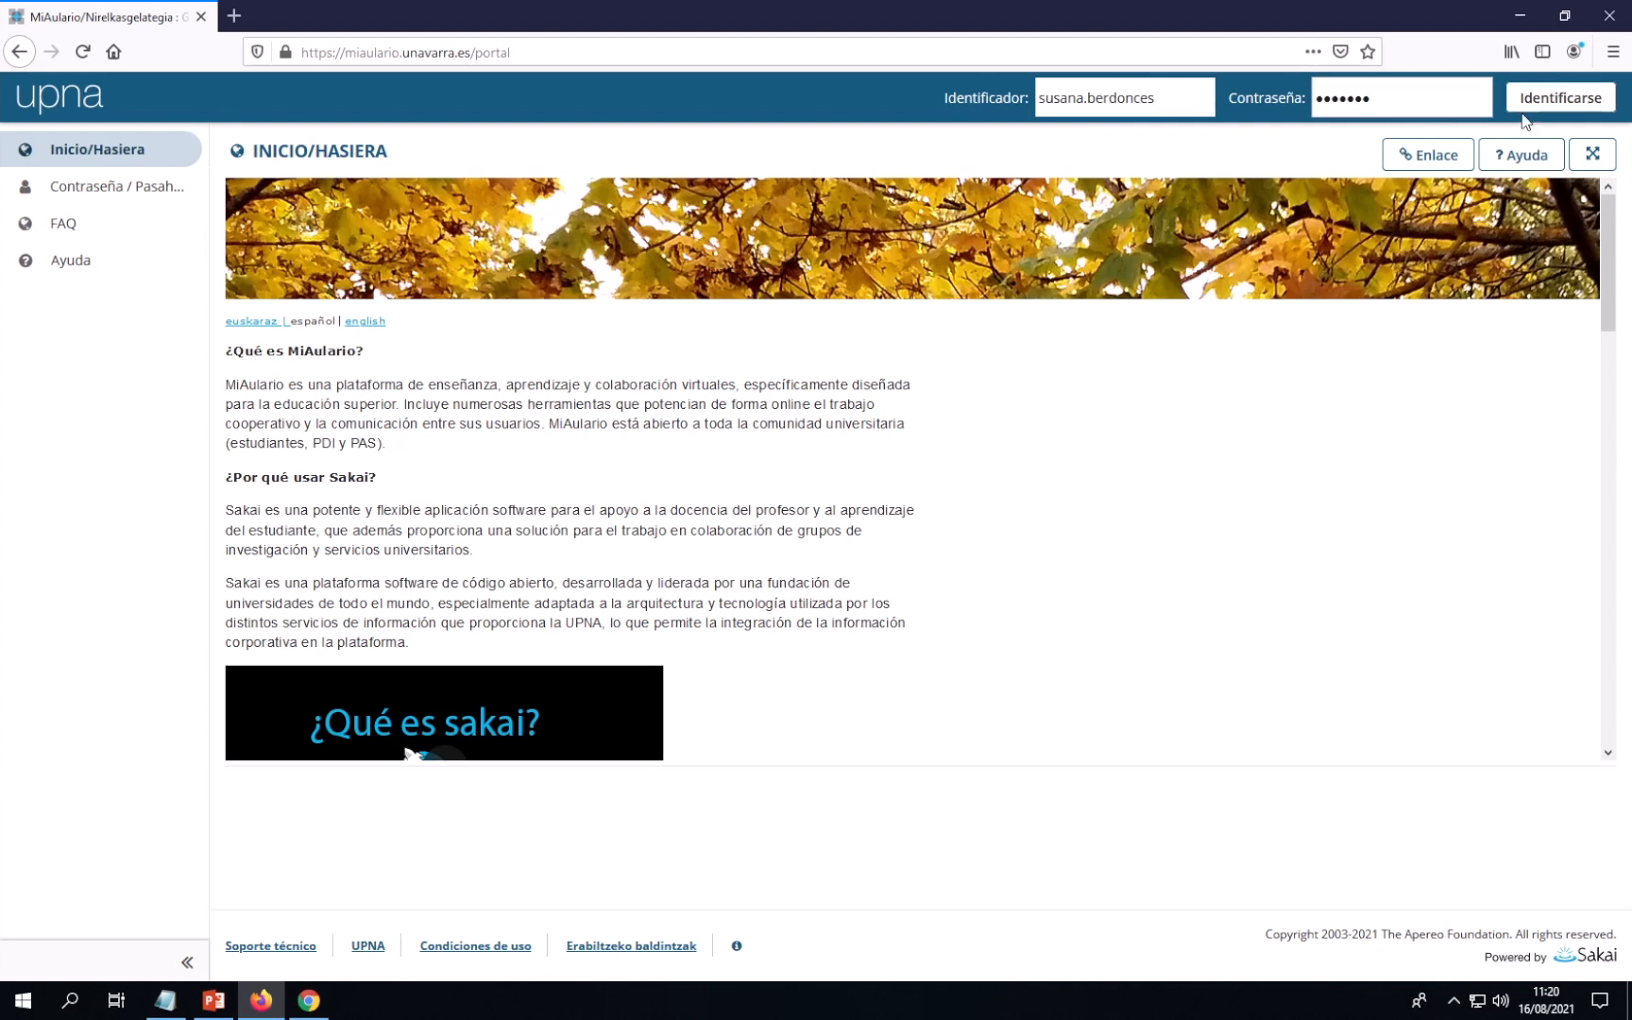
click(1563, 107)
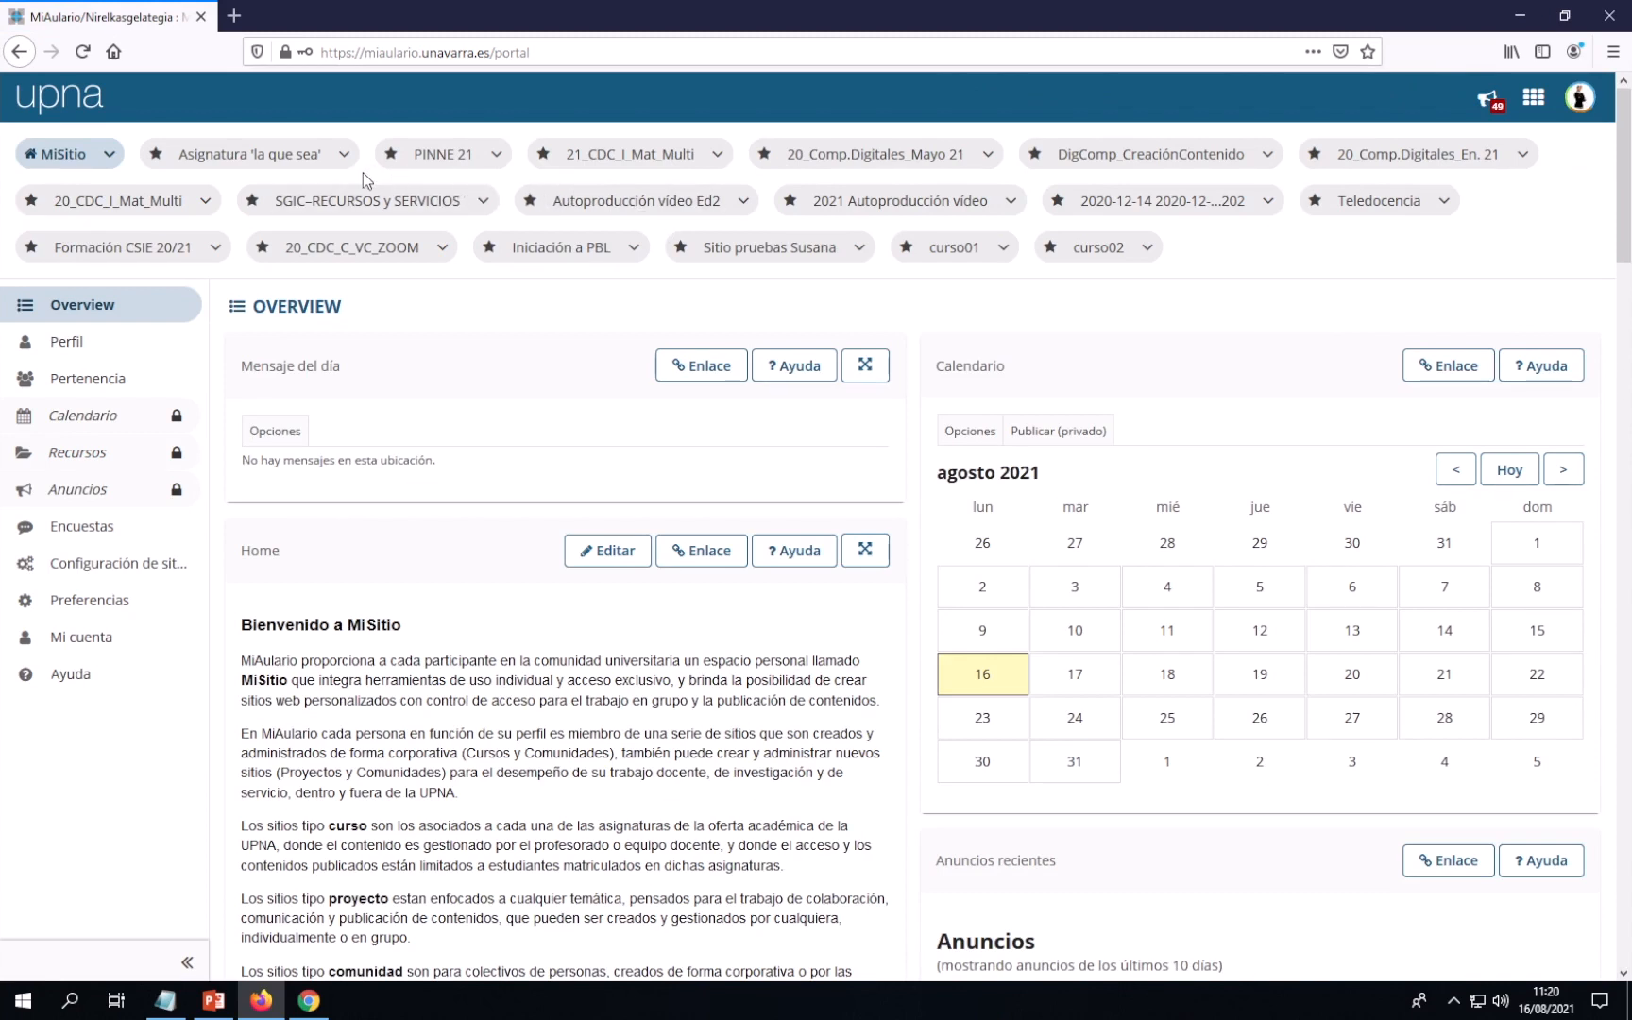
Open the Asignatura 'la que sea' site and go to its Configuración page
click(237, 163)
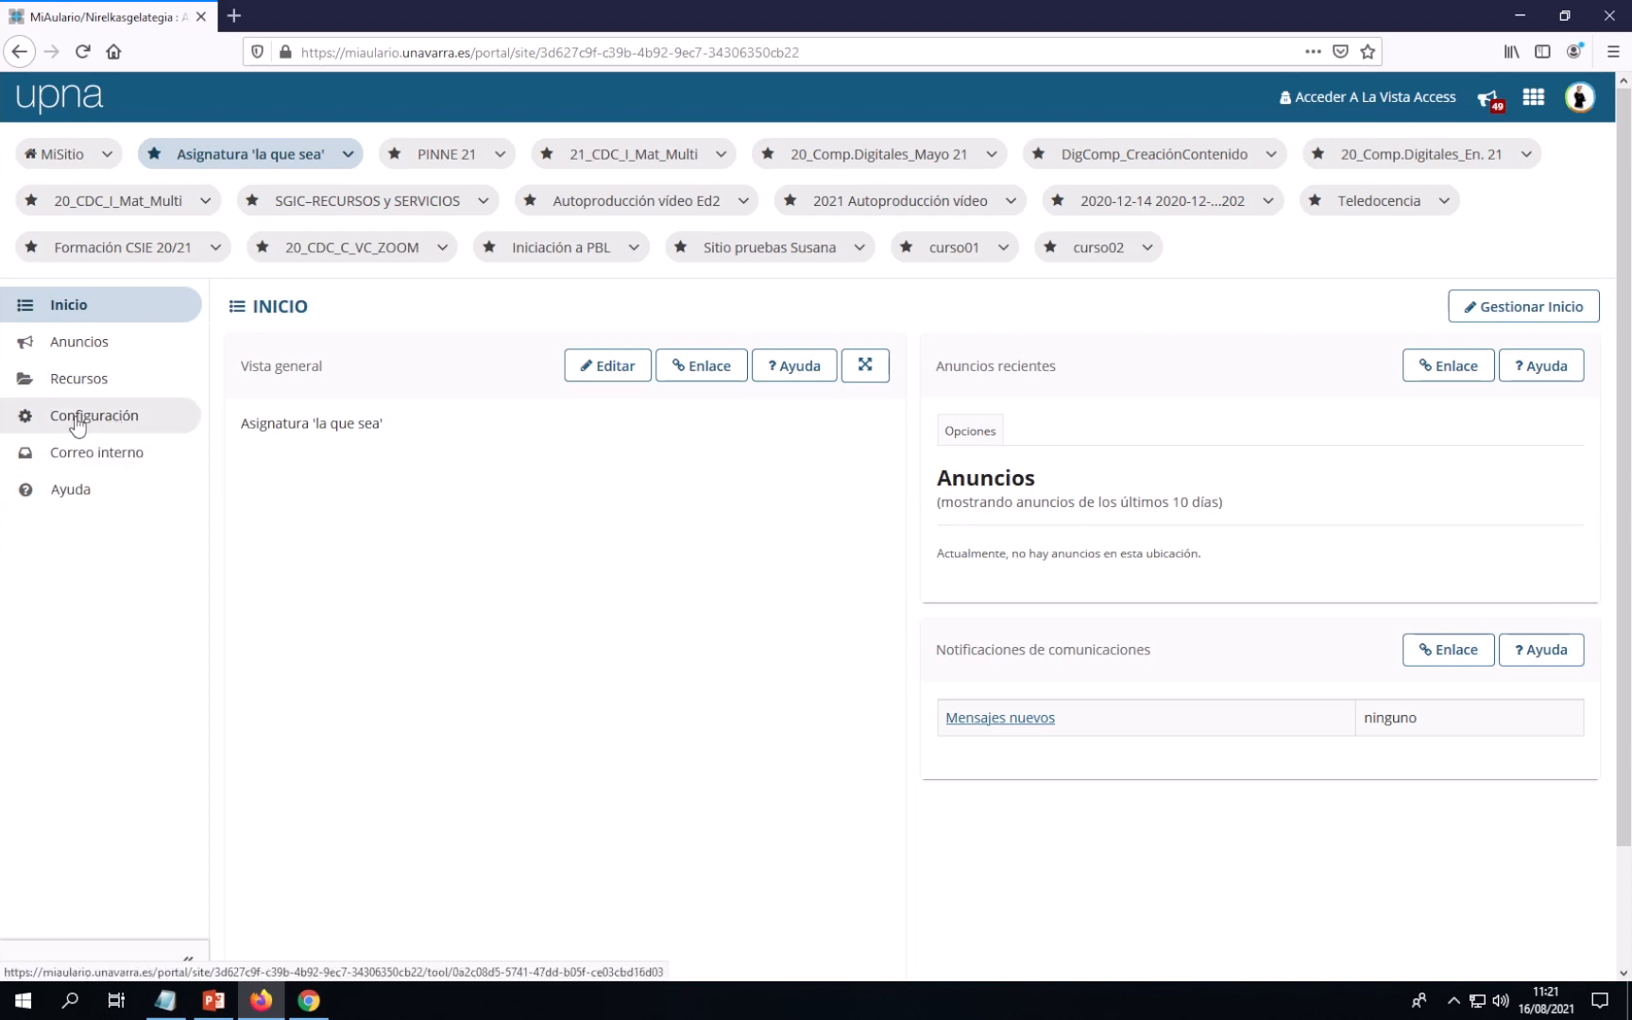
click(99, 425)
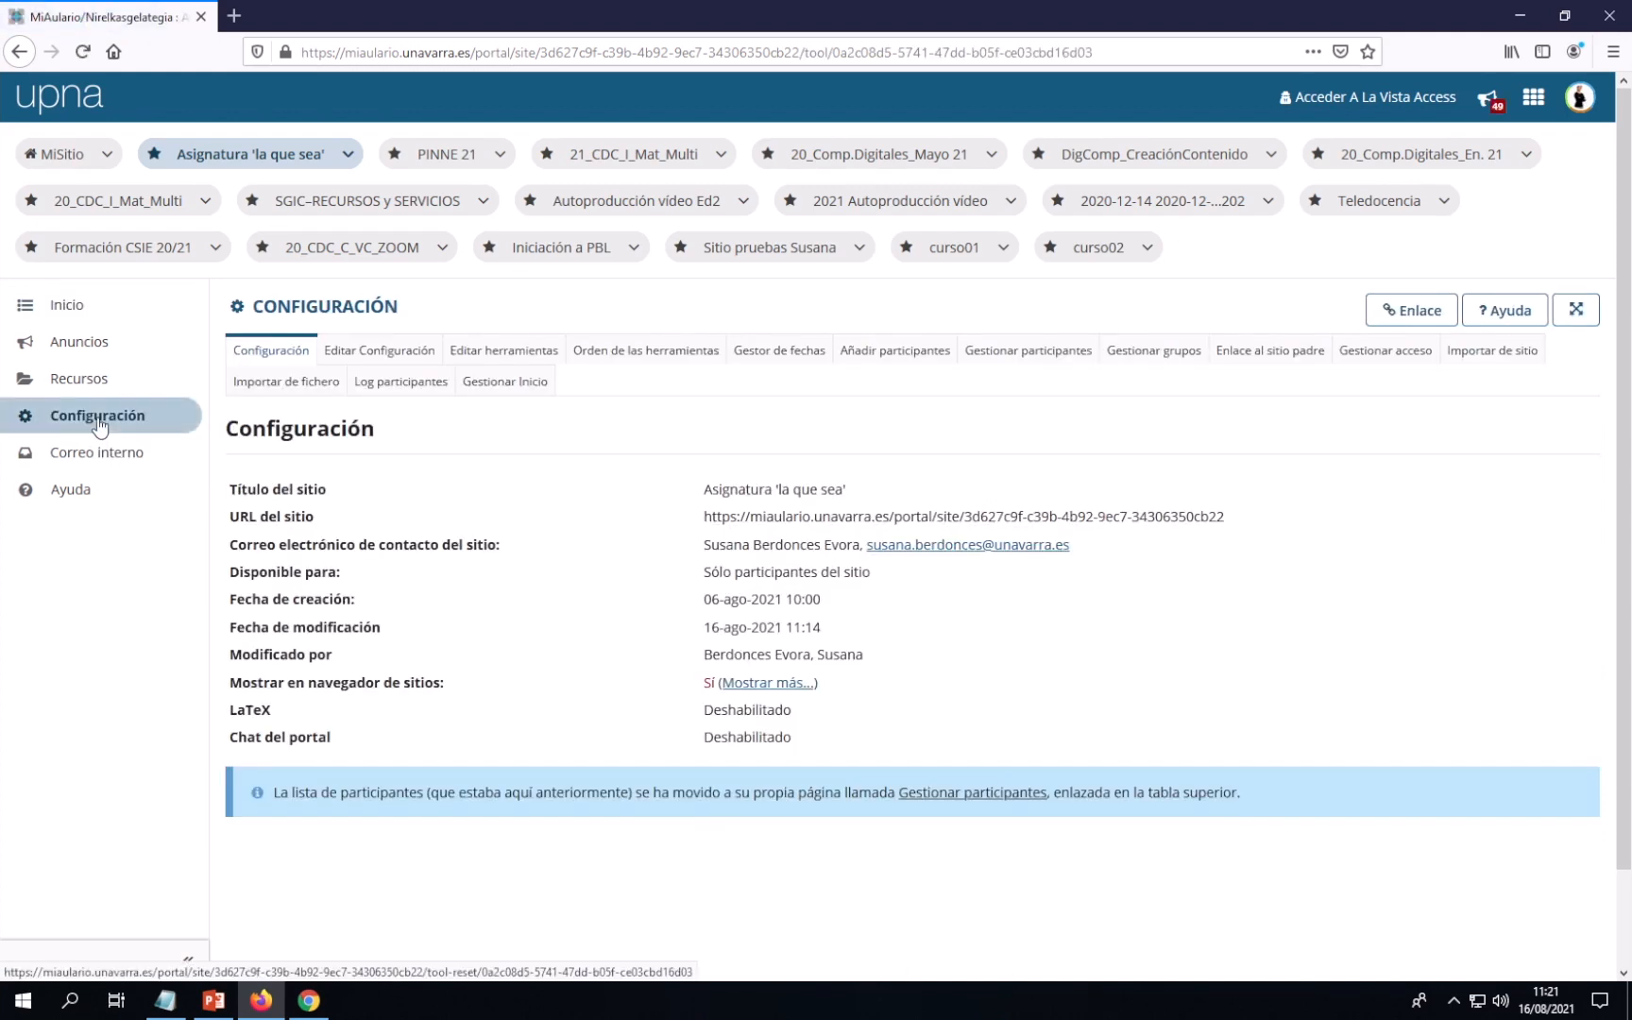
Tick Exámenes in the site's Editar herramientas list and continue to the confirmation page
click(510, 358)
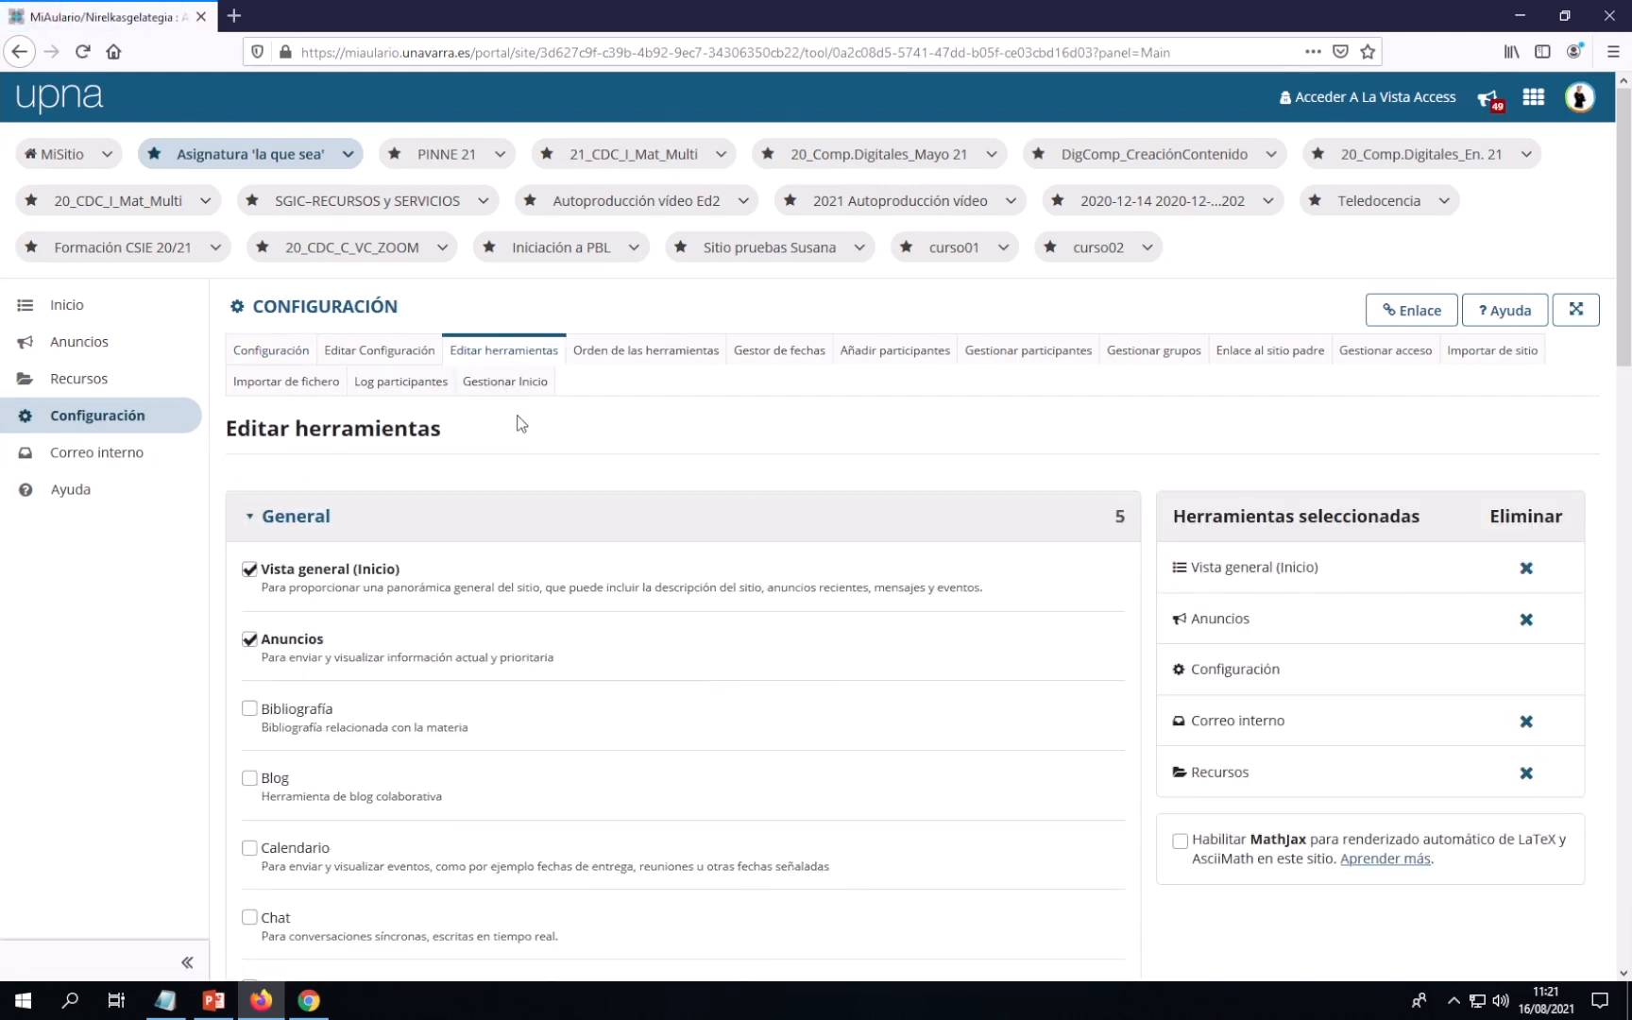
scroll(520, 422, down, 2)
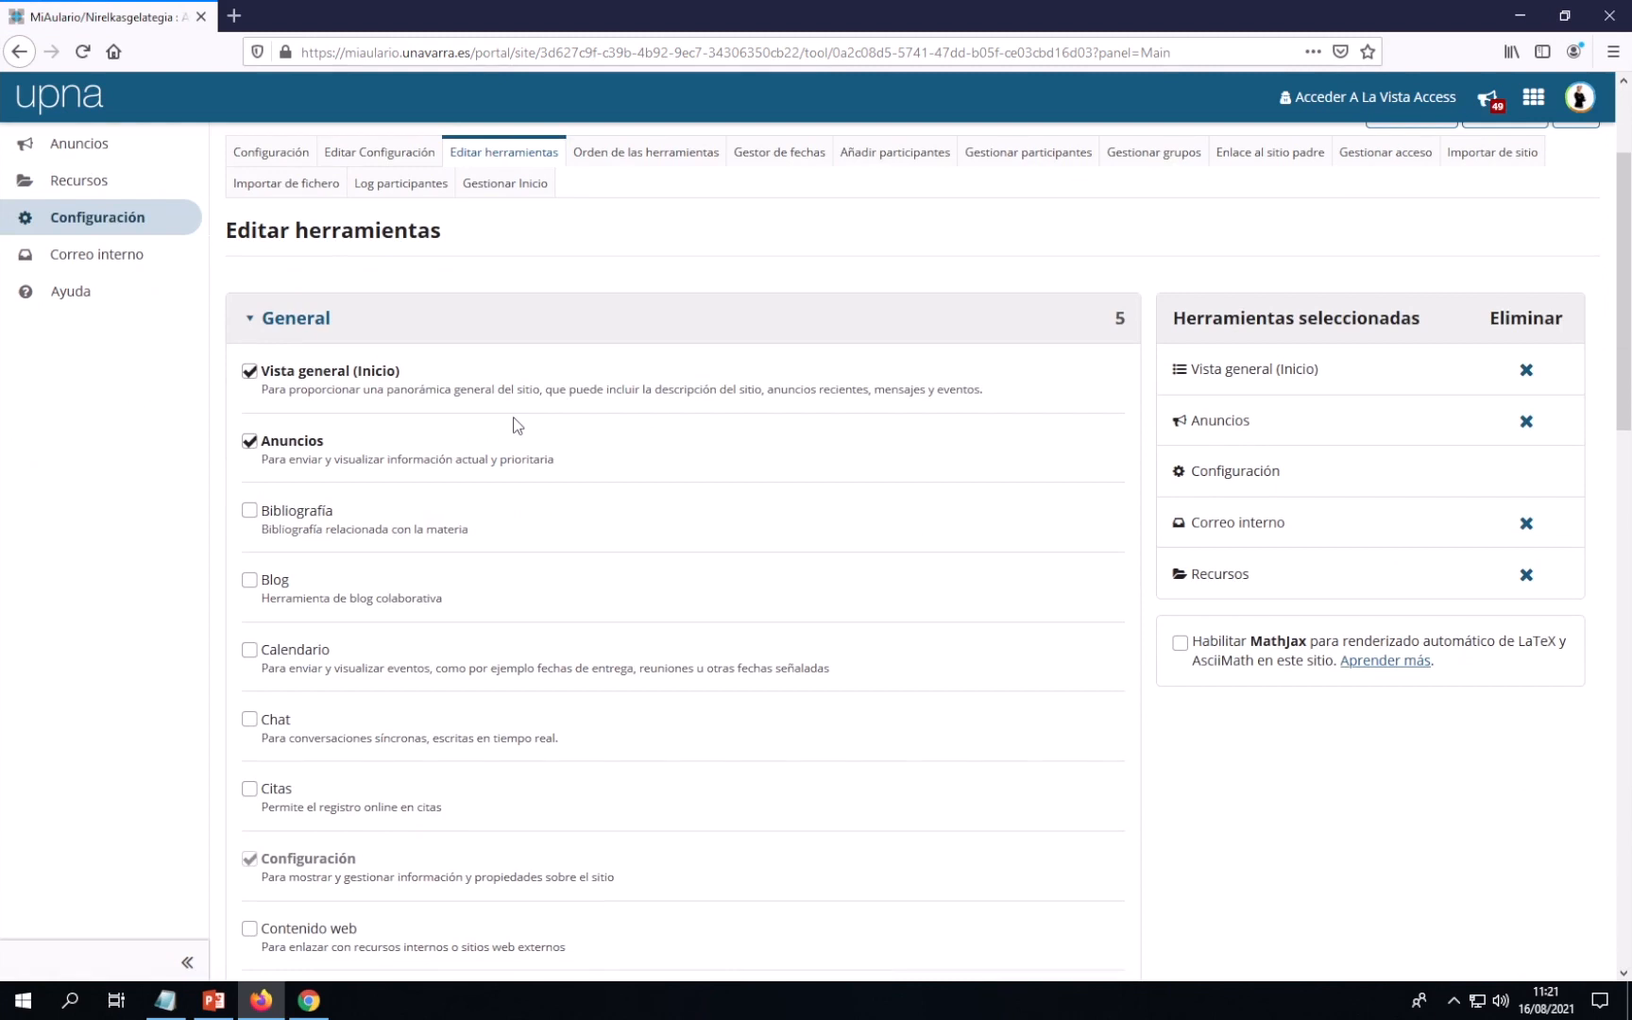
scroll(518, 425, down, 1)
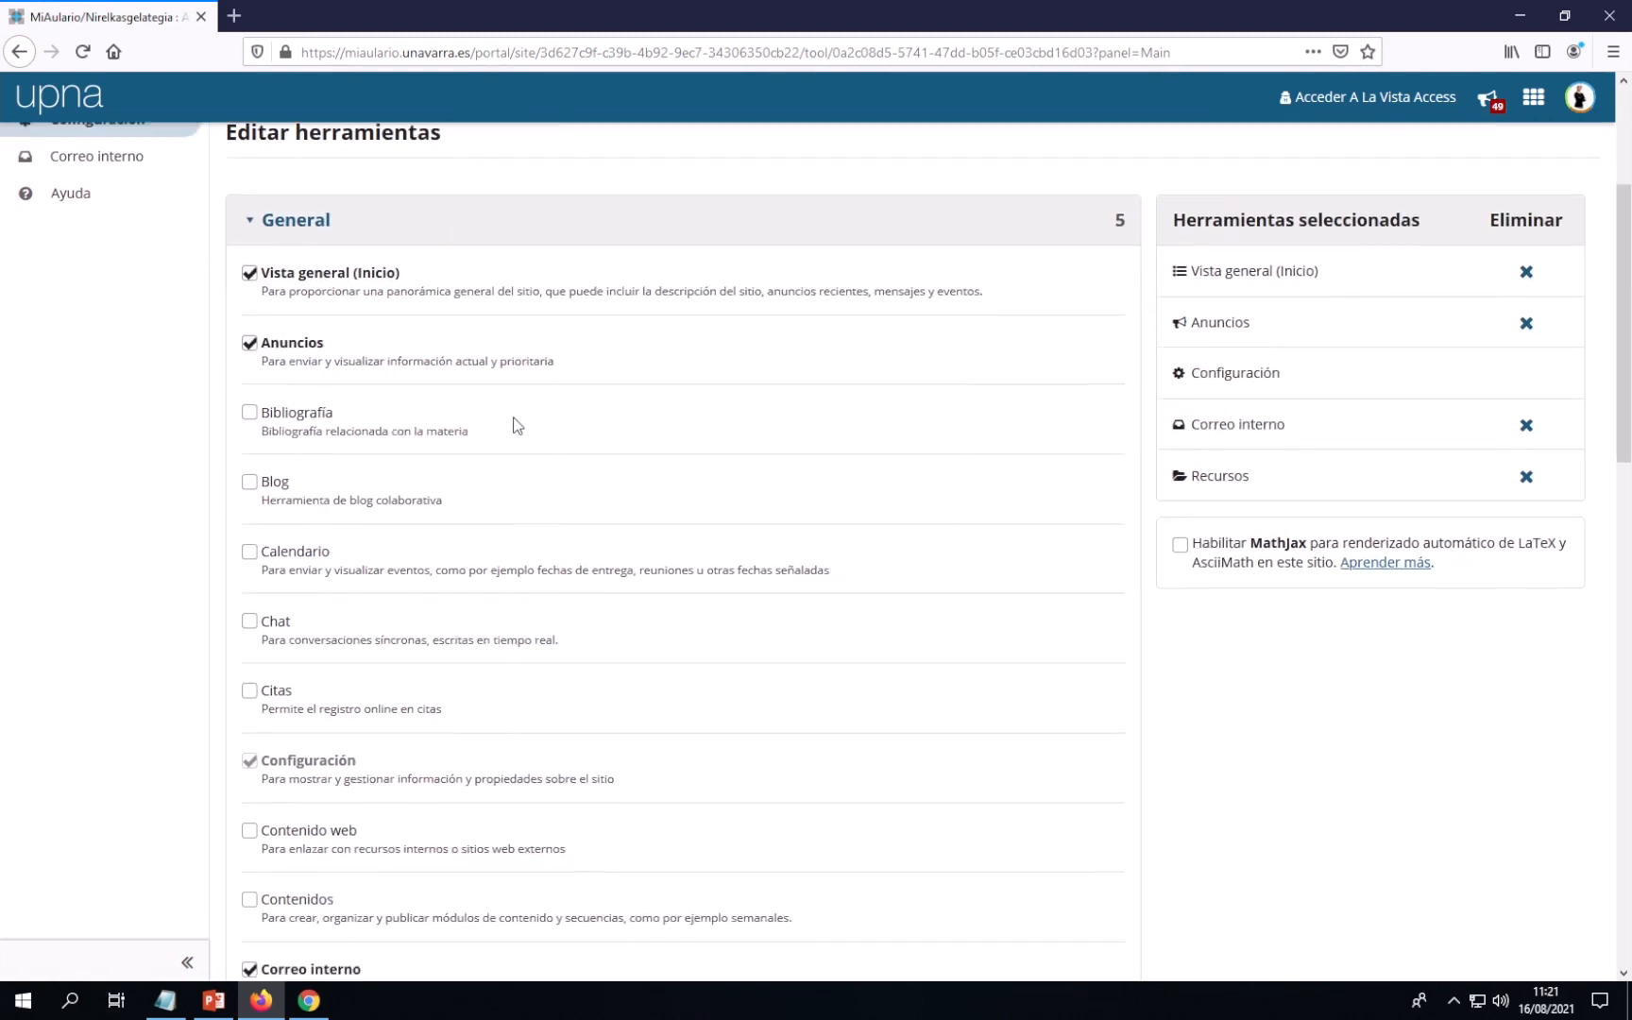
scroll(517, 425, down, 2)
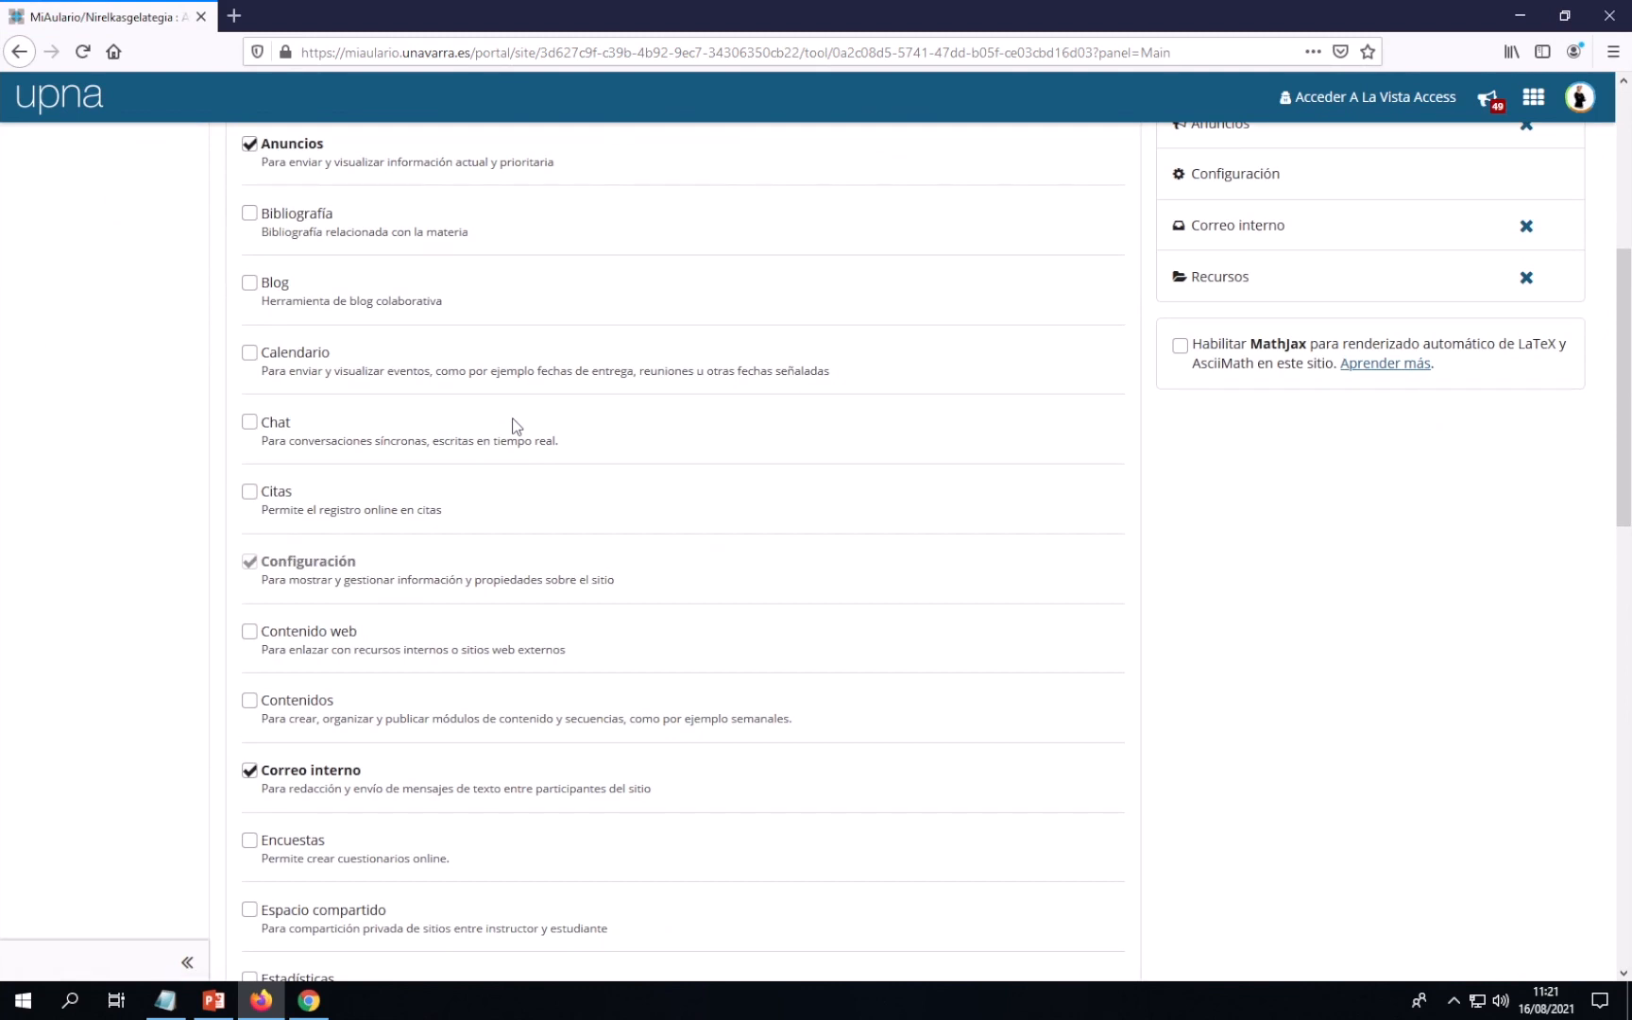
scroll(517, 426, down, 5)
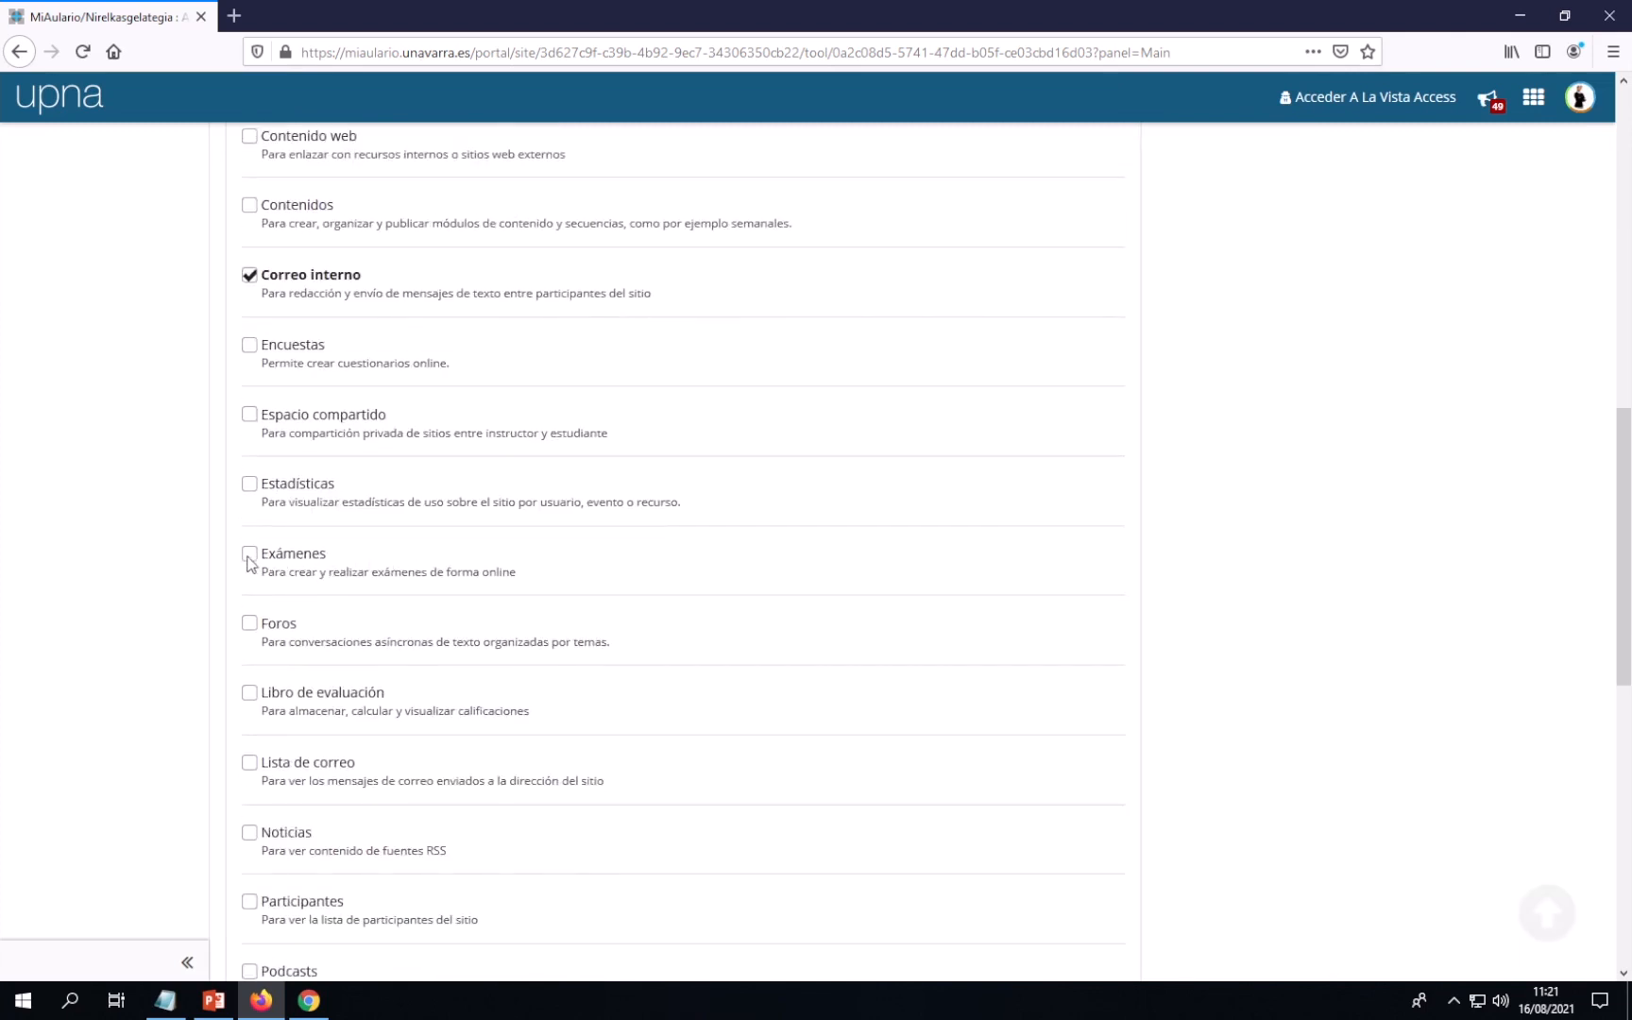
click(249, 558)
scroll(413, 543, down, 6)
scroll(411, 536, down, 4)
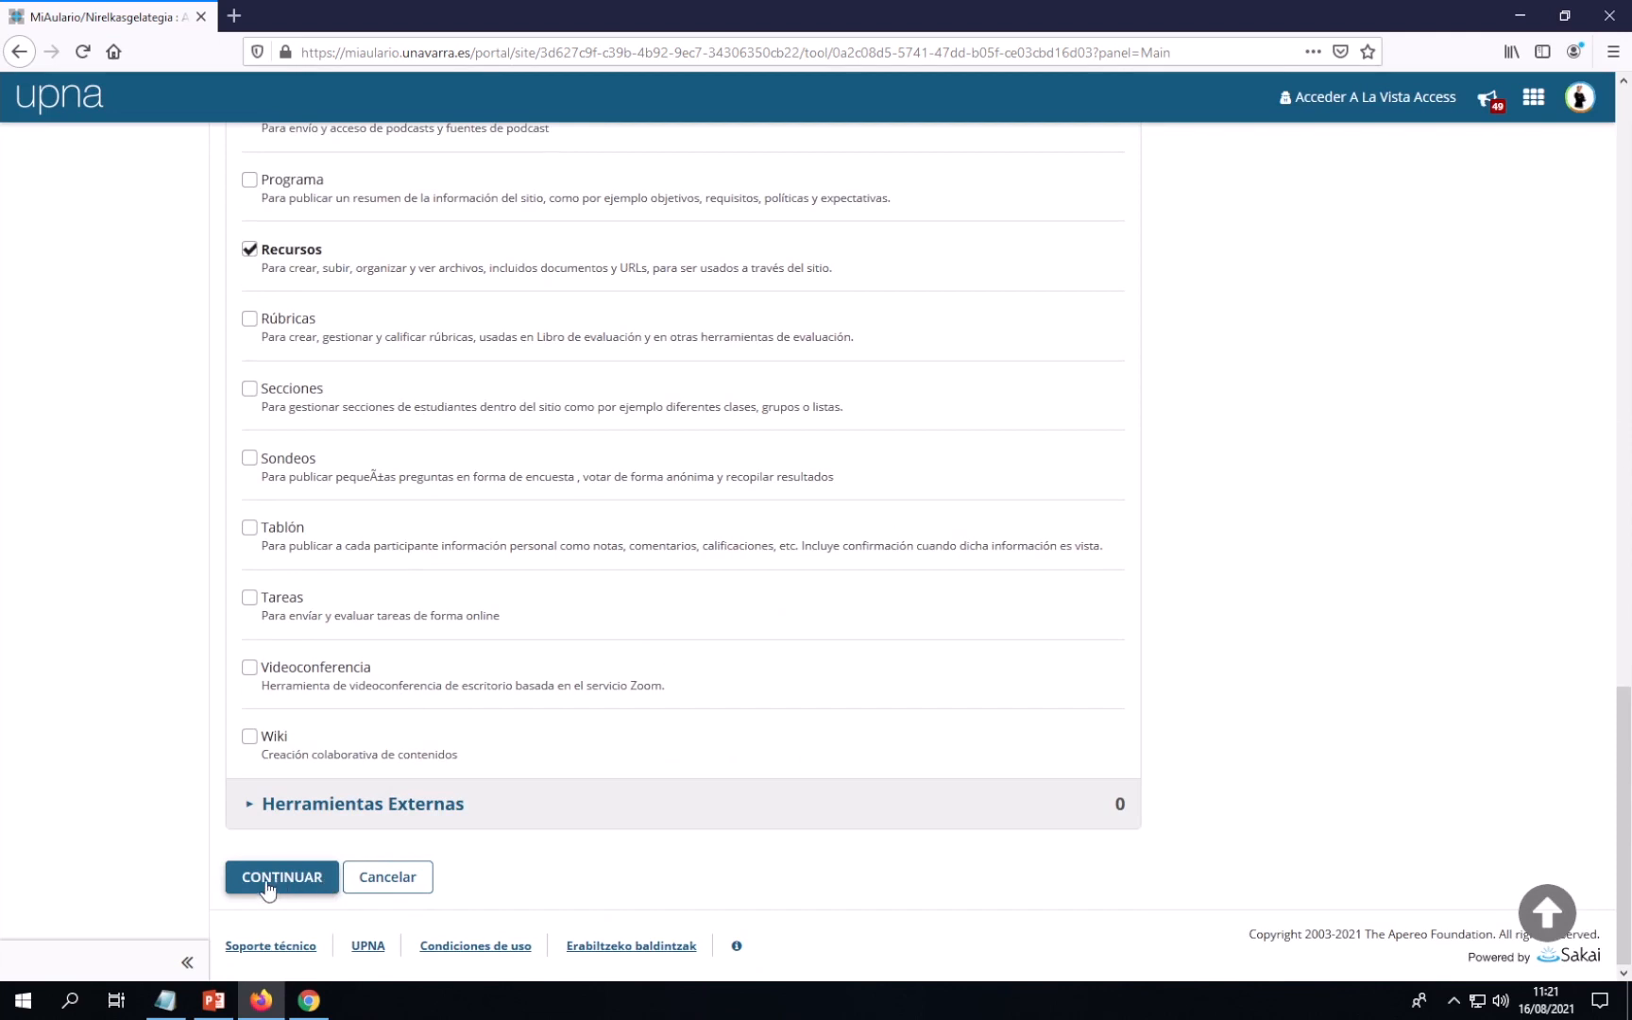
click(269, 885)
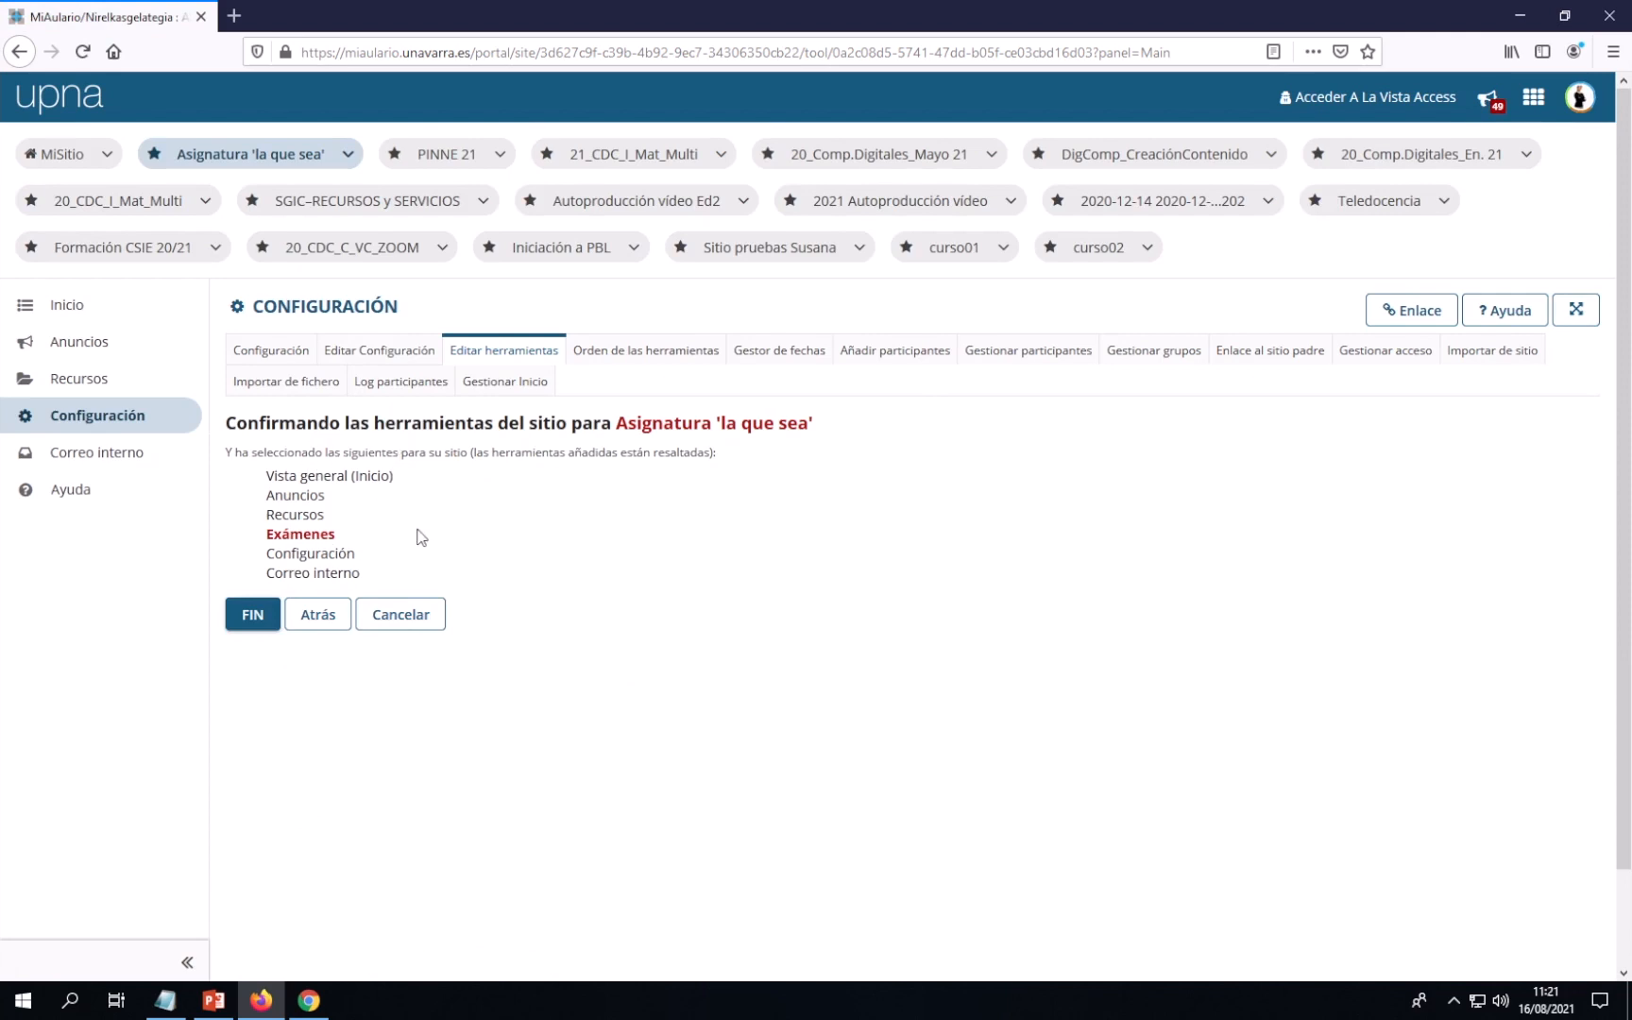
Confirm with FIN so Exámenes joins the course site's tools
click(250, 618)
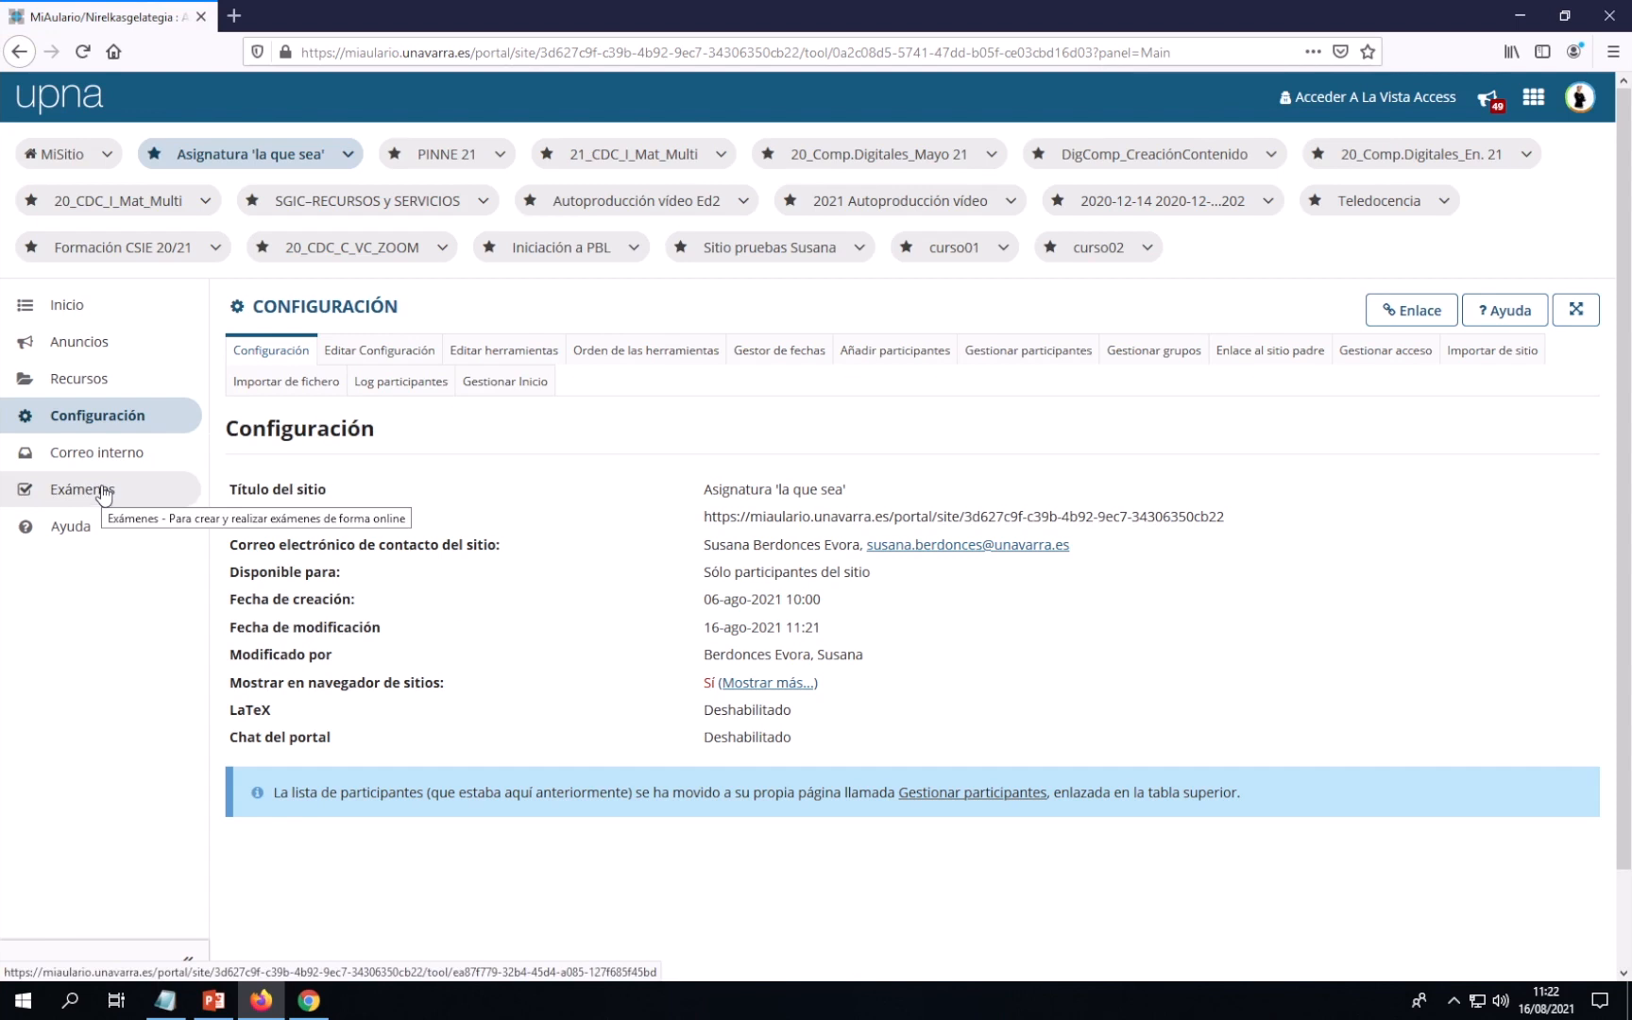
click(165, 1006)
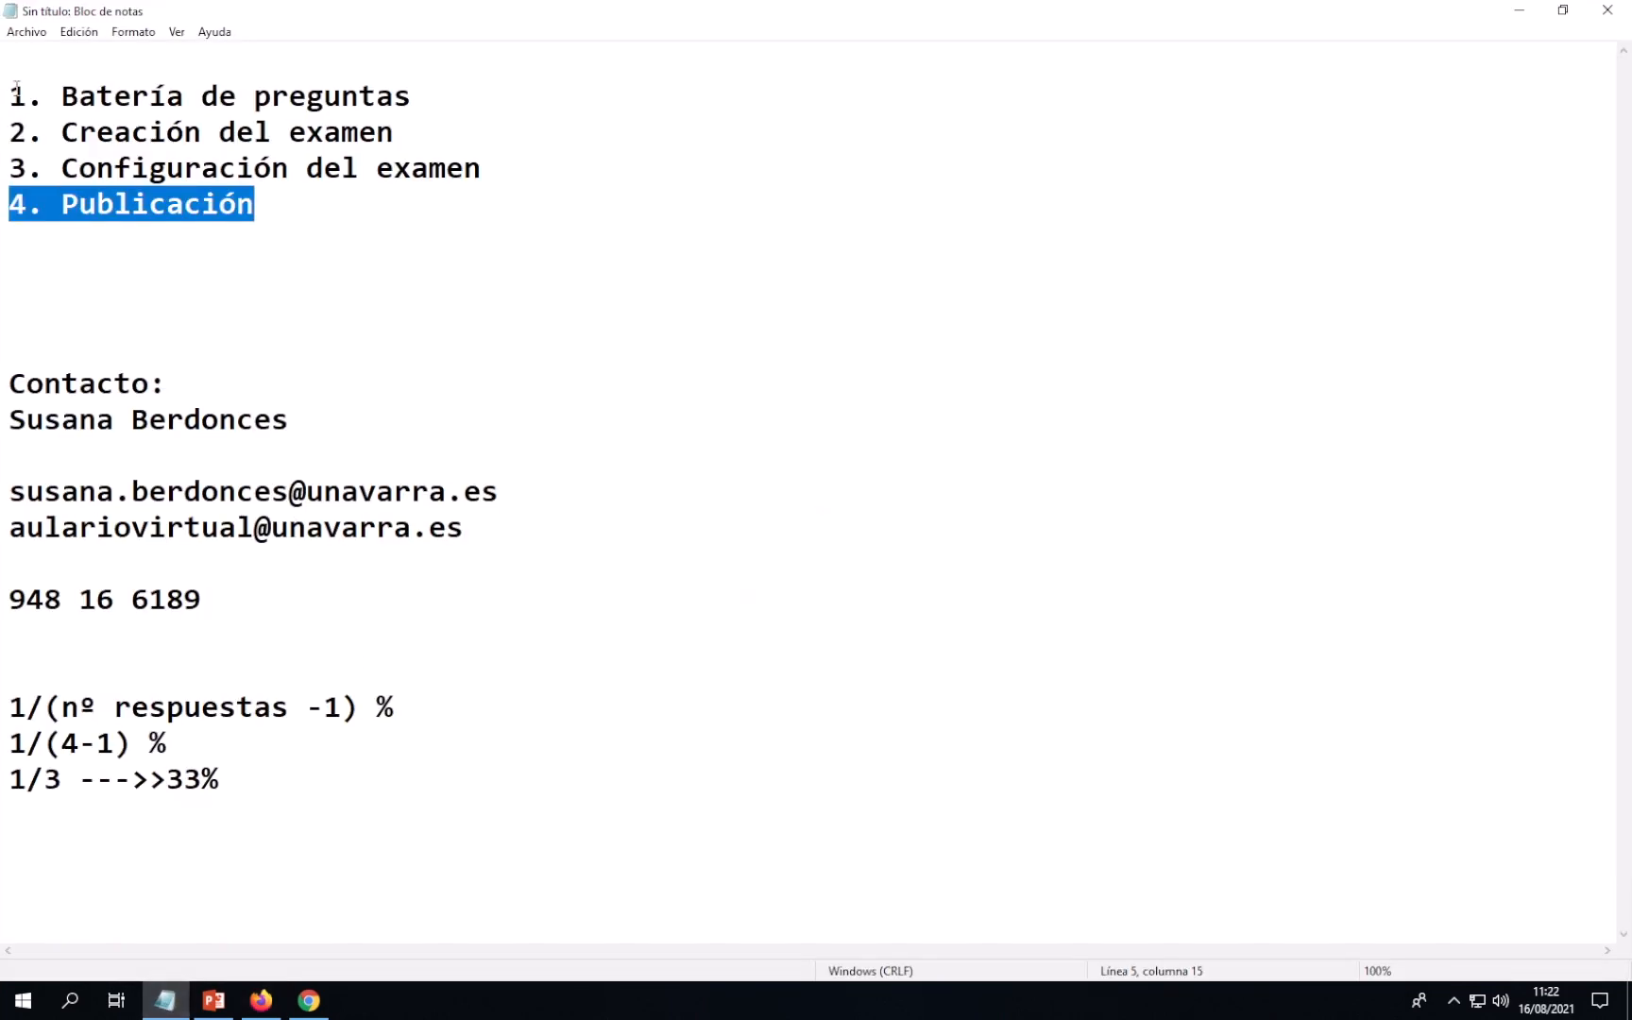
drag(10, 95, 499, 127)
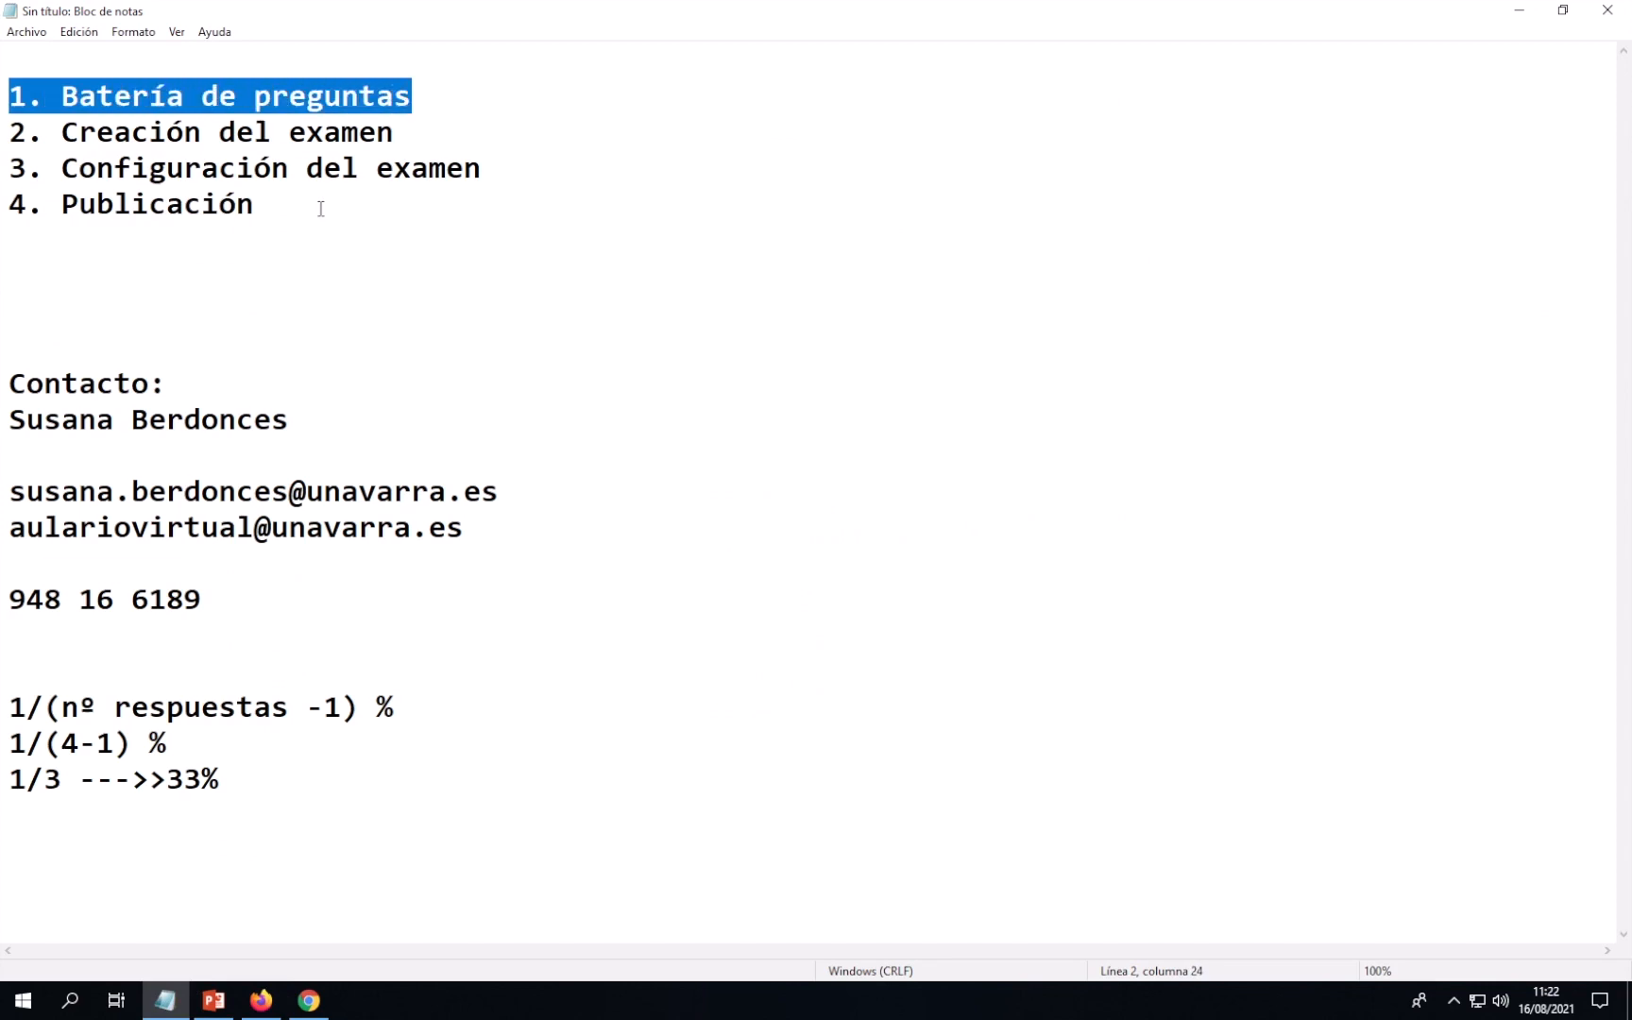
click(261, 1000)
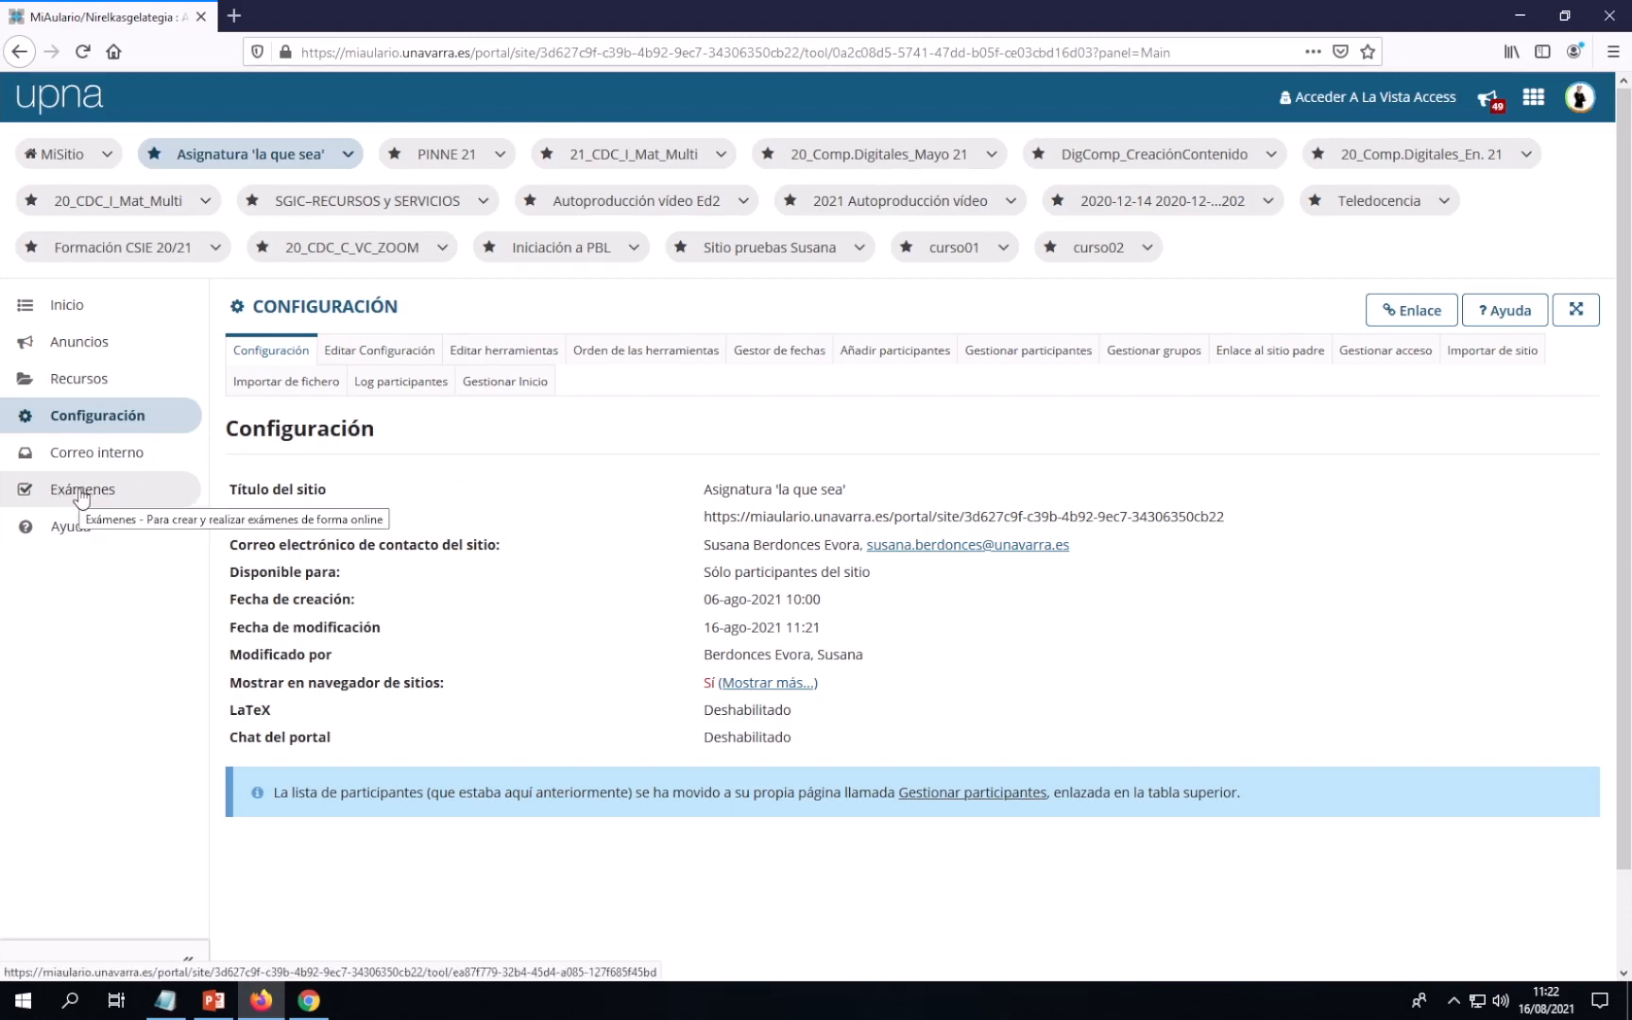
In Exámenes, go to Baterías de preguntas and start a new pool with Añadir batería nueva
click(80, 496)
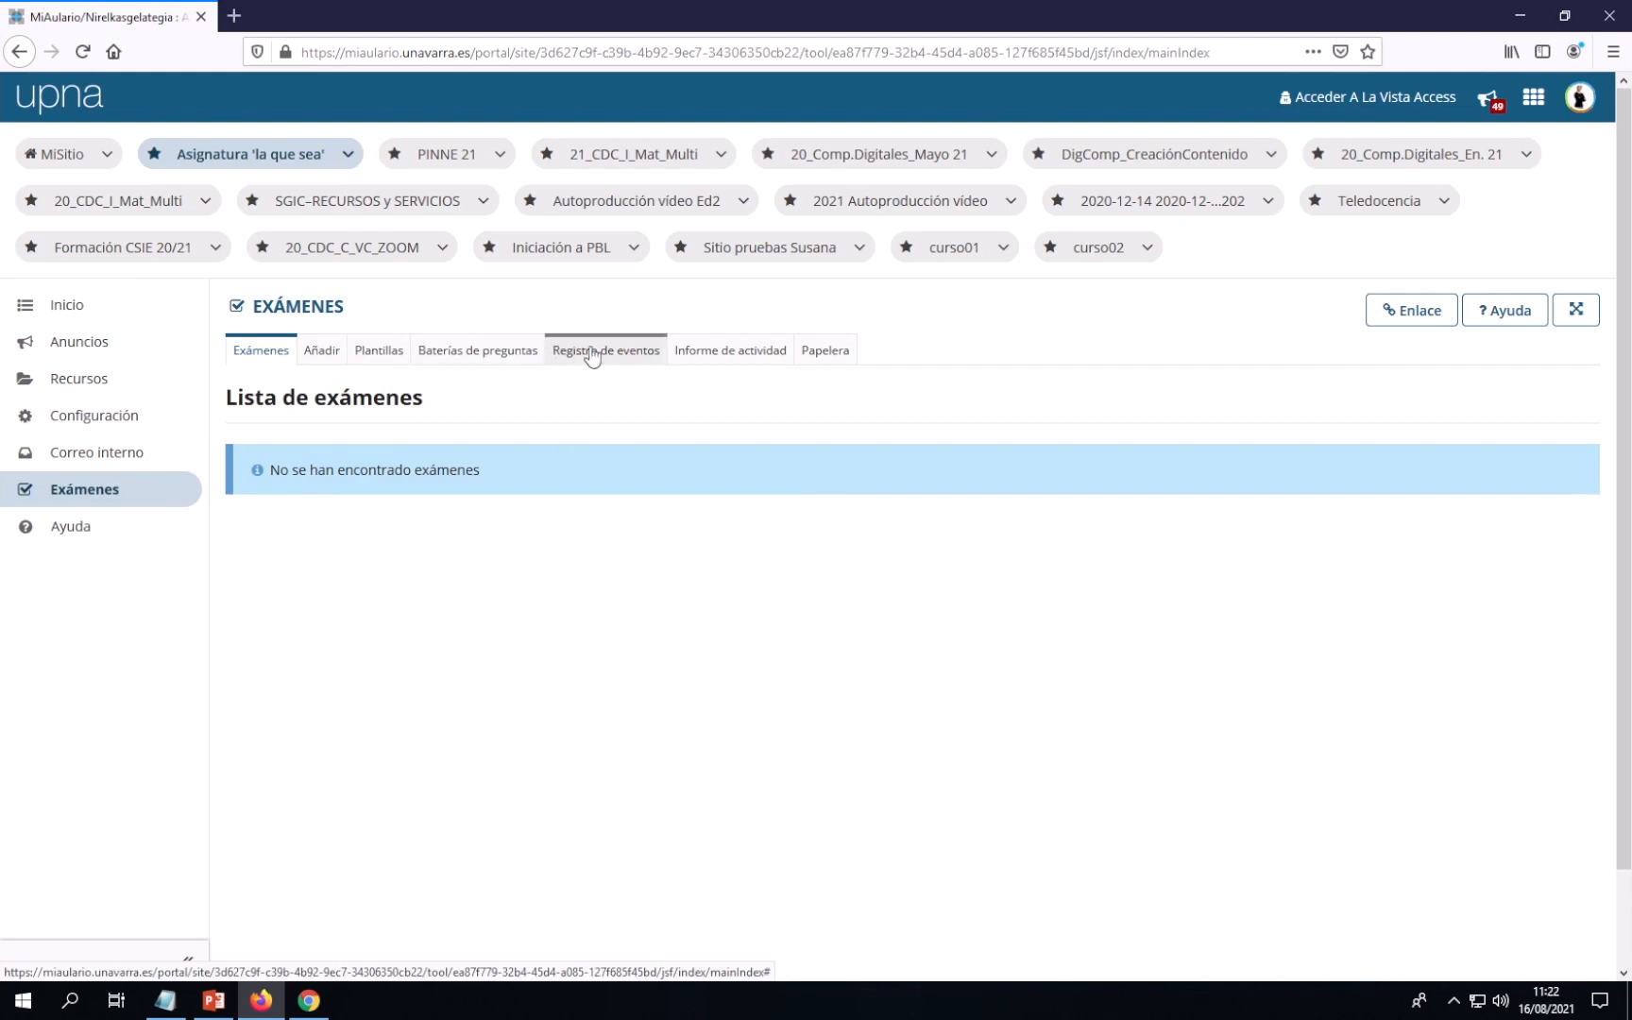
click(485, 357)
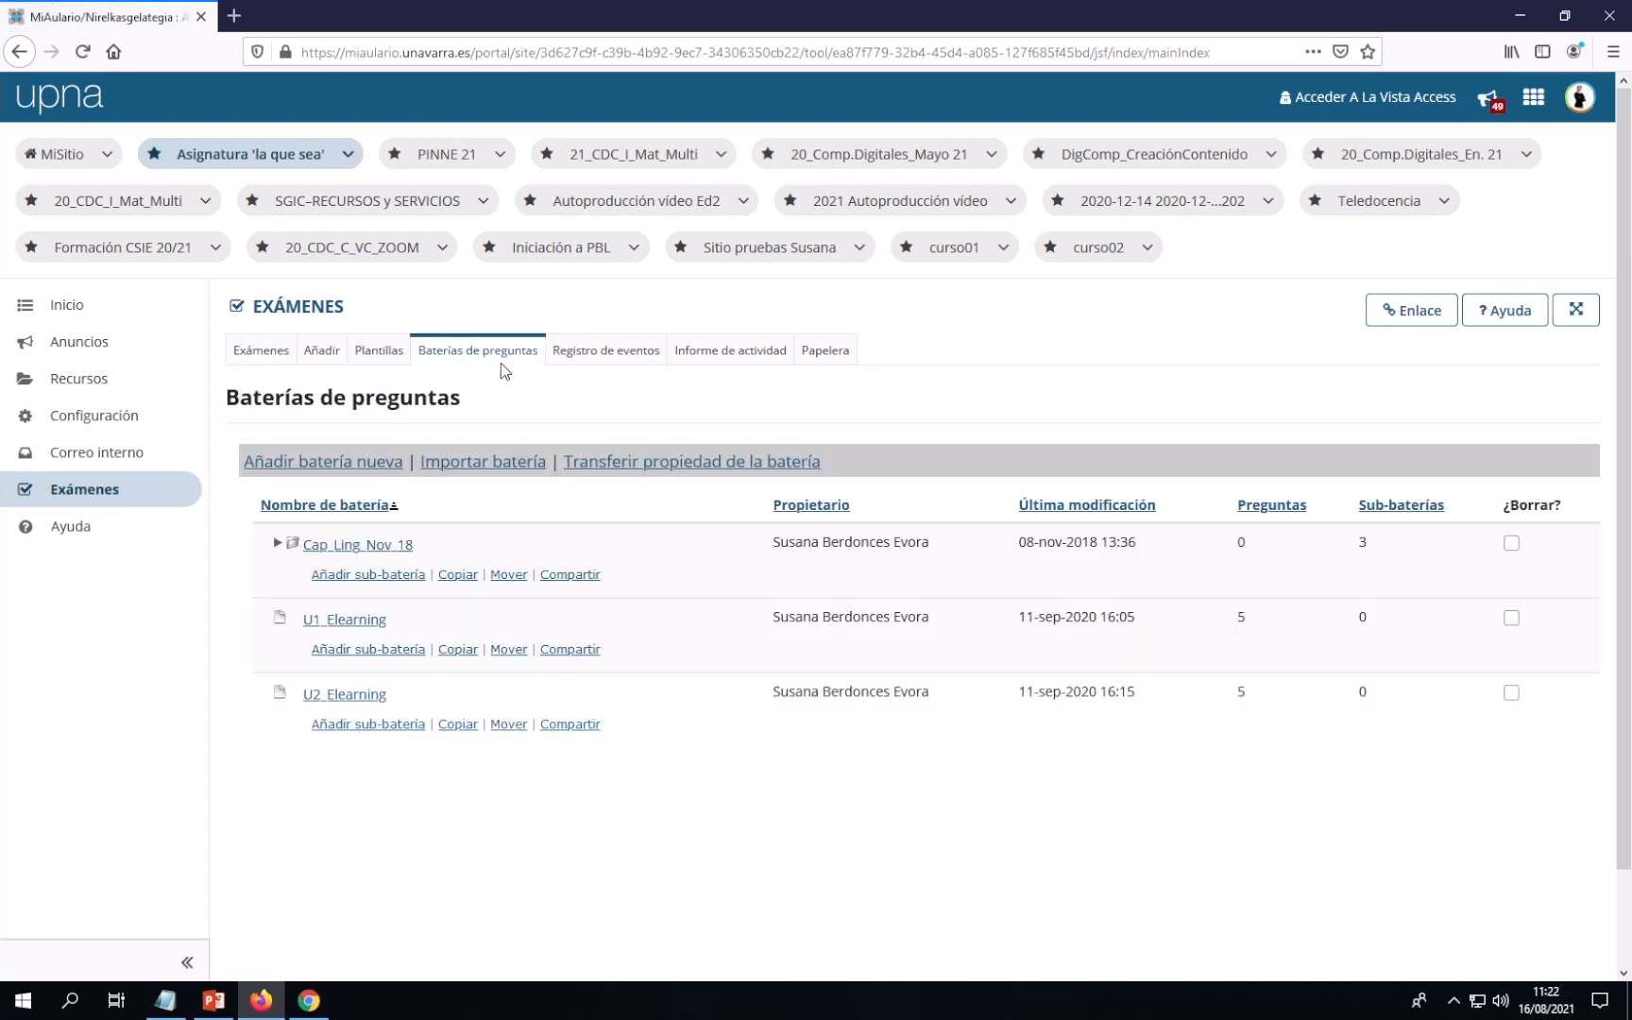
click(325, 469)
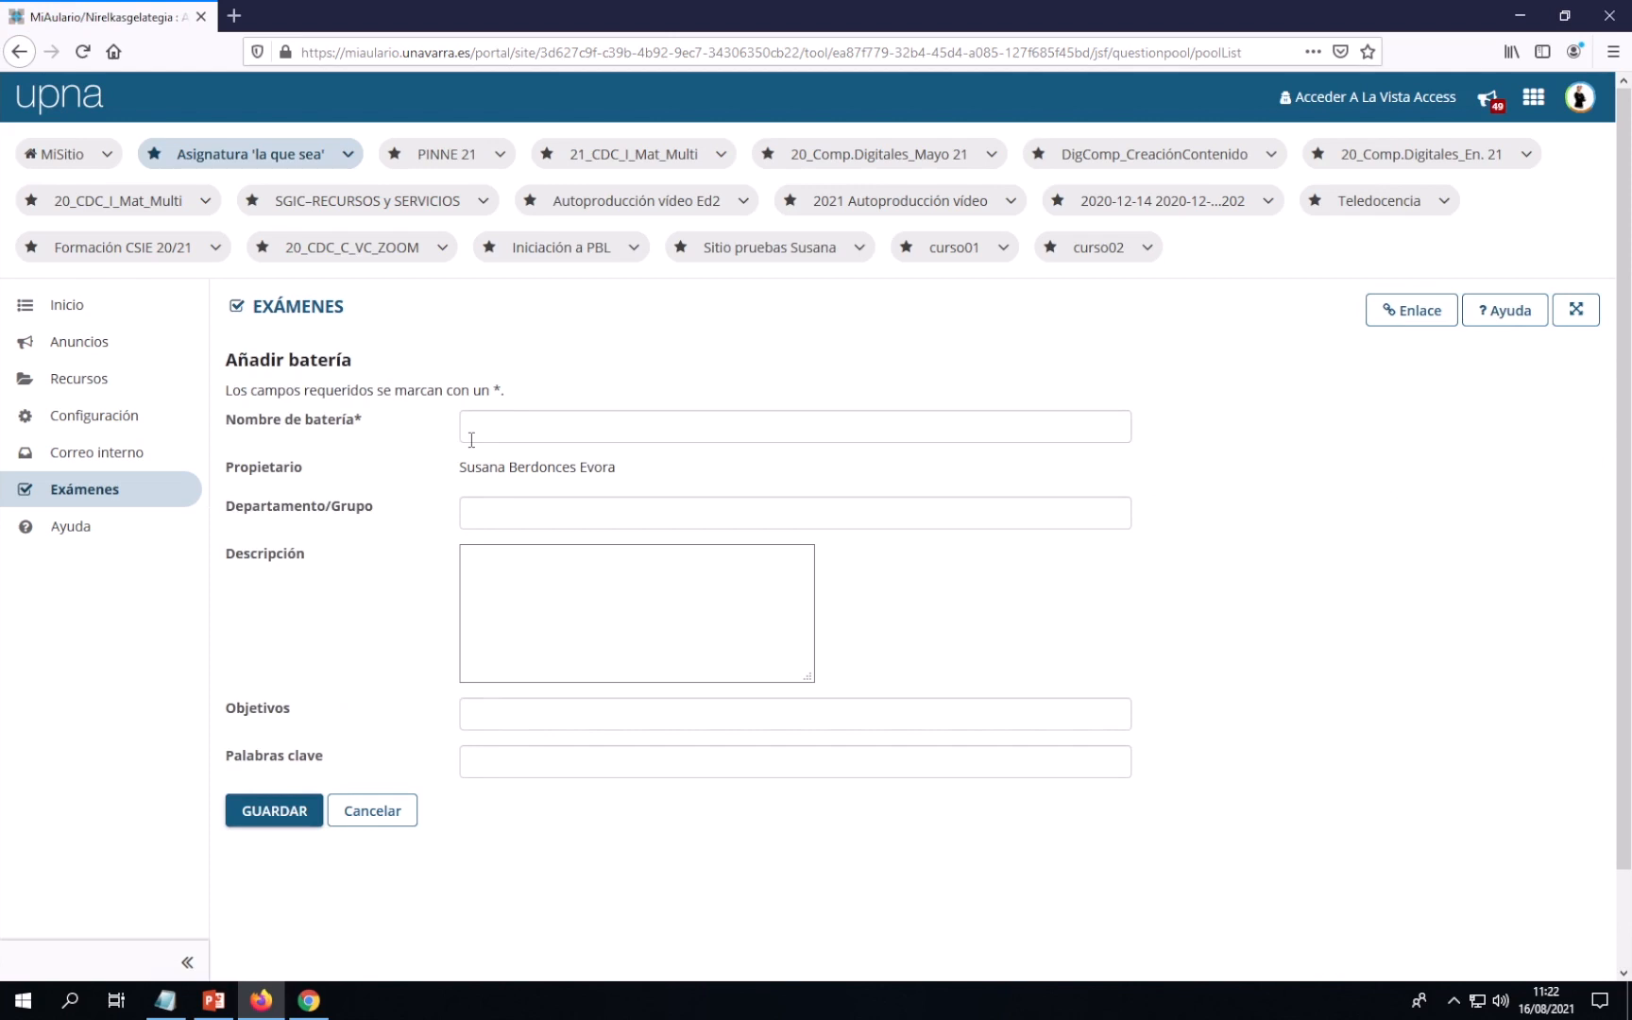
Name the new question pool 'bateria_pruebas' and save it
click(469, 430)
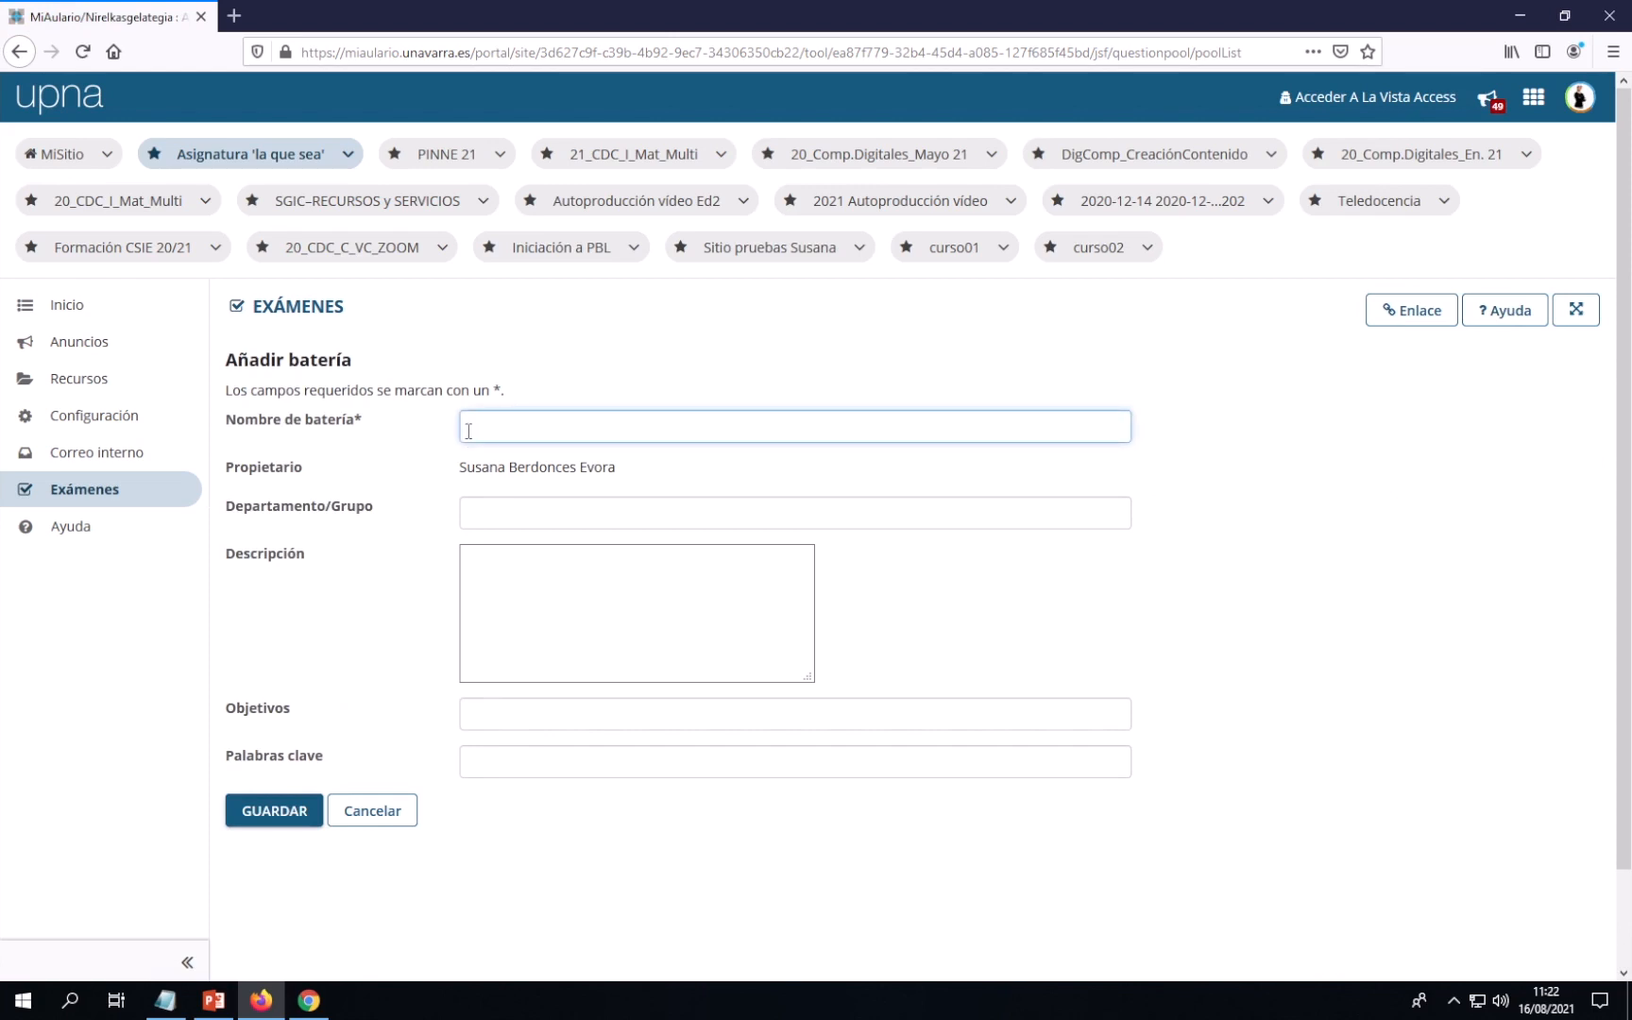
text(batera)
key(BackSpace)
key(BackSpace)
key(BackSpace)
text(eria_pruebas)
click(286, 814)
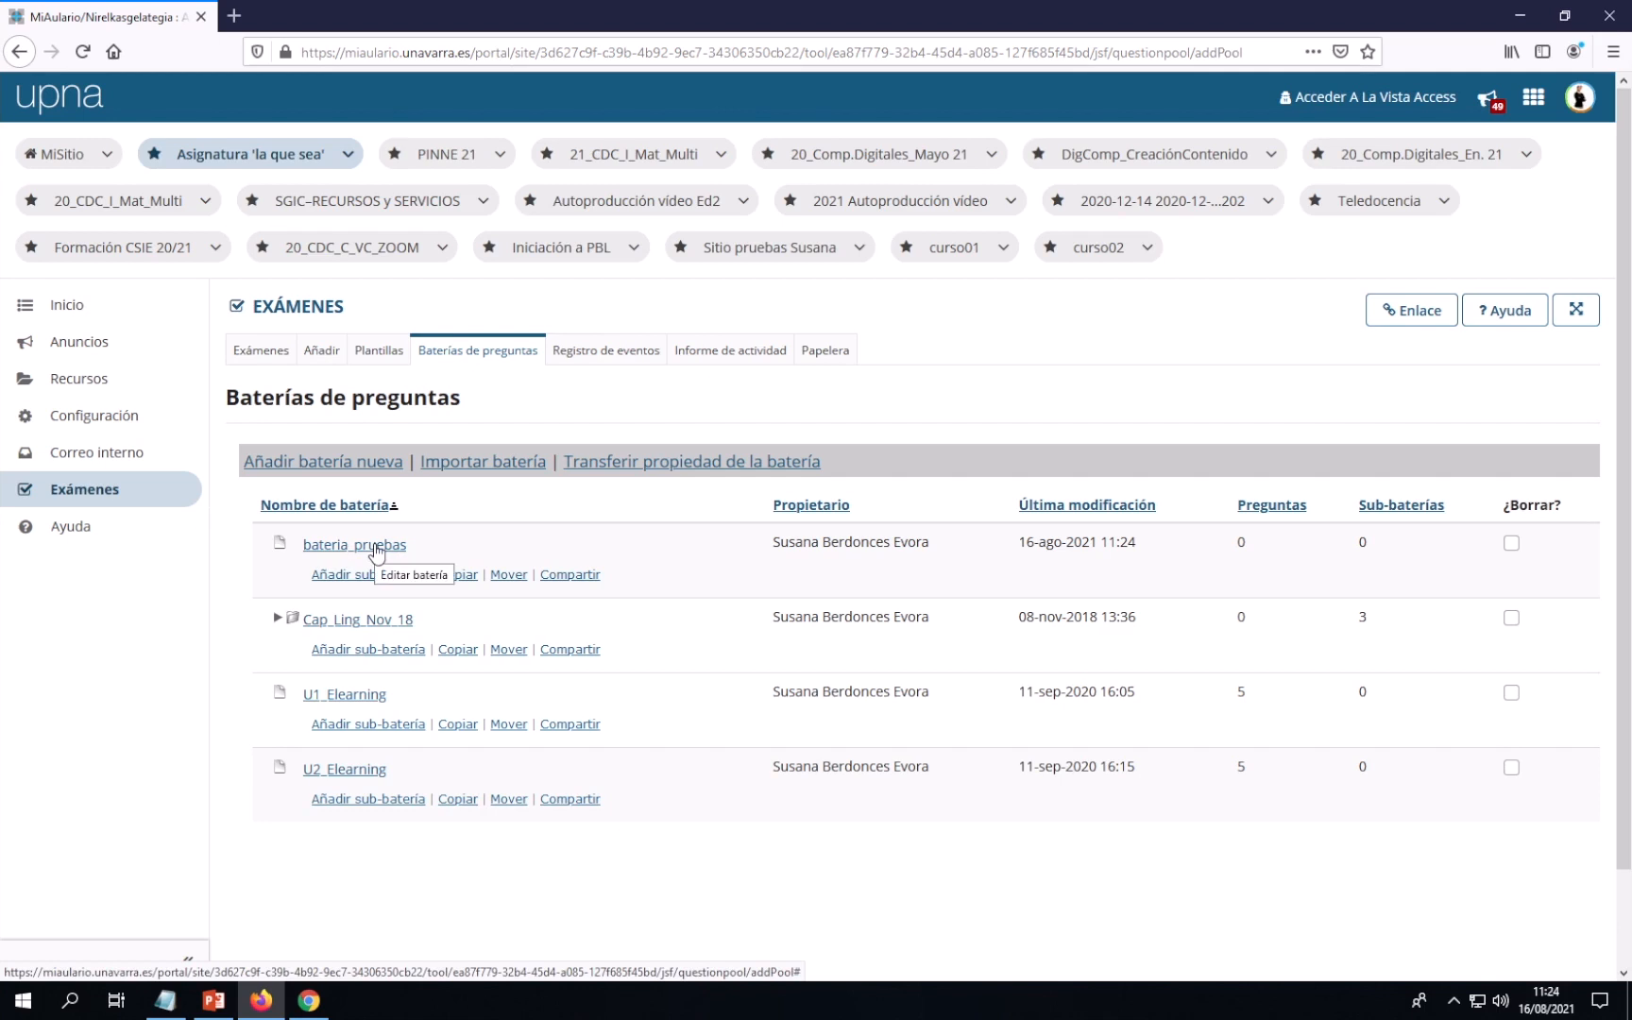
Open the bateria_pruebas pool and choose Añadir pregunta
click(327, 551)
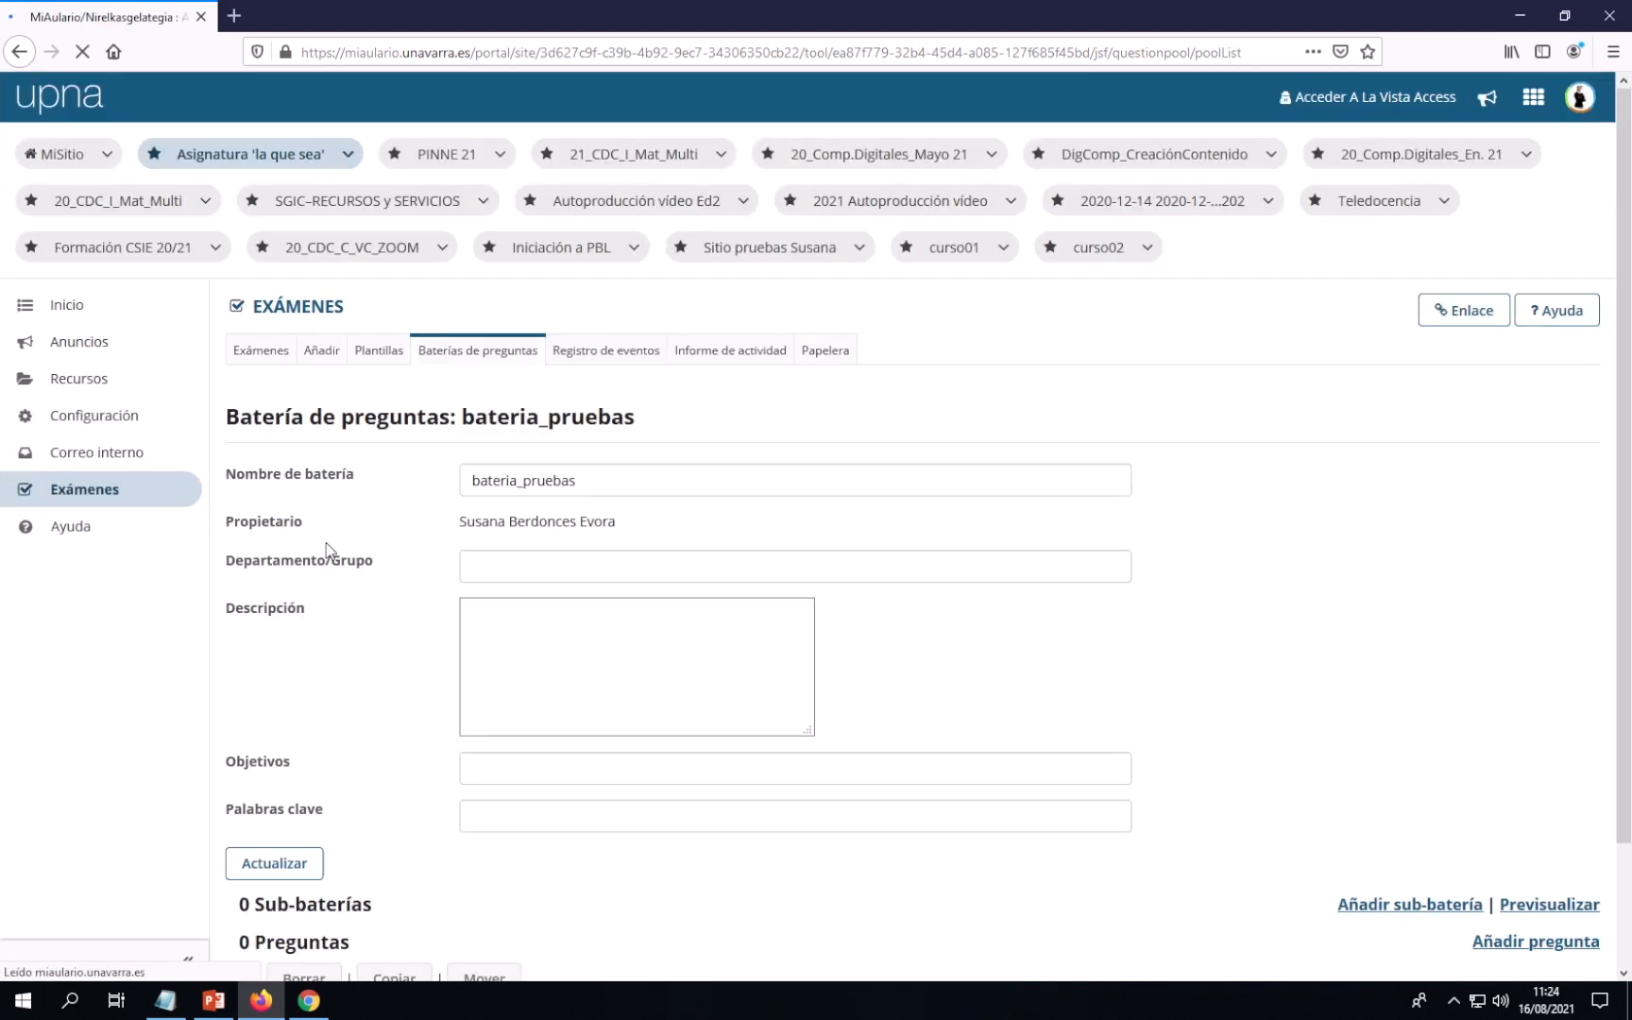
scroll(623, 532, down, 3)
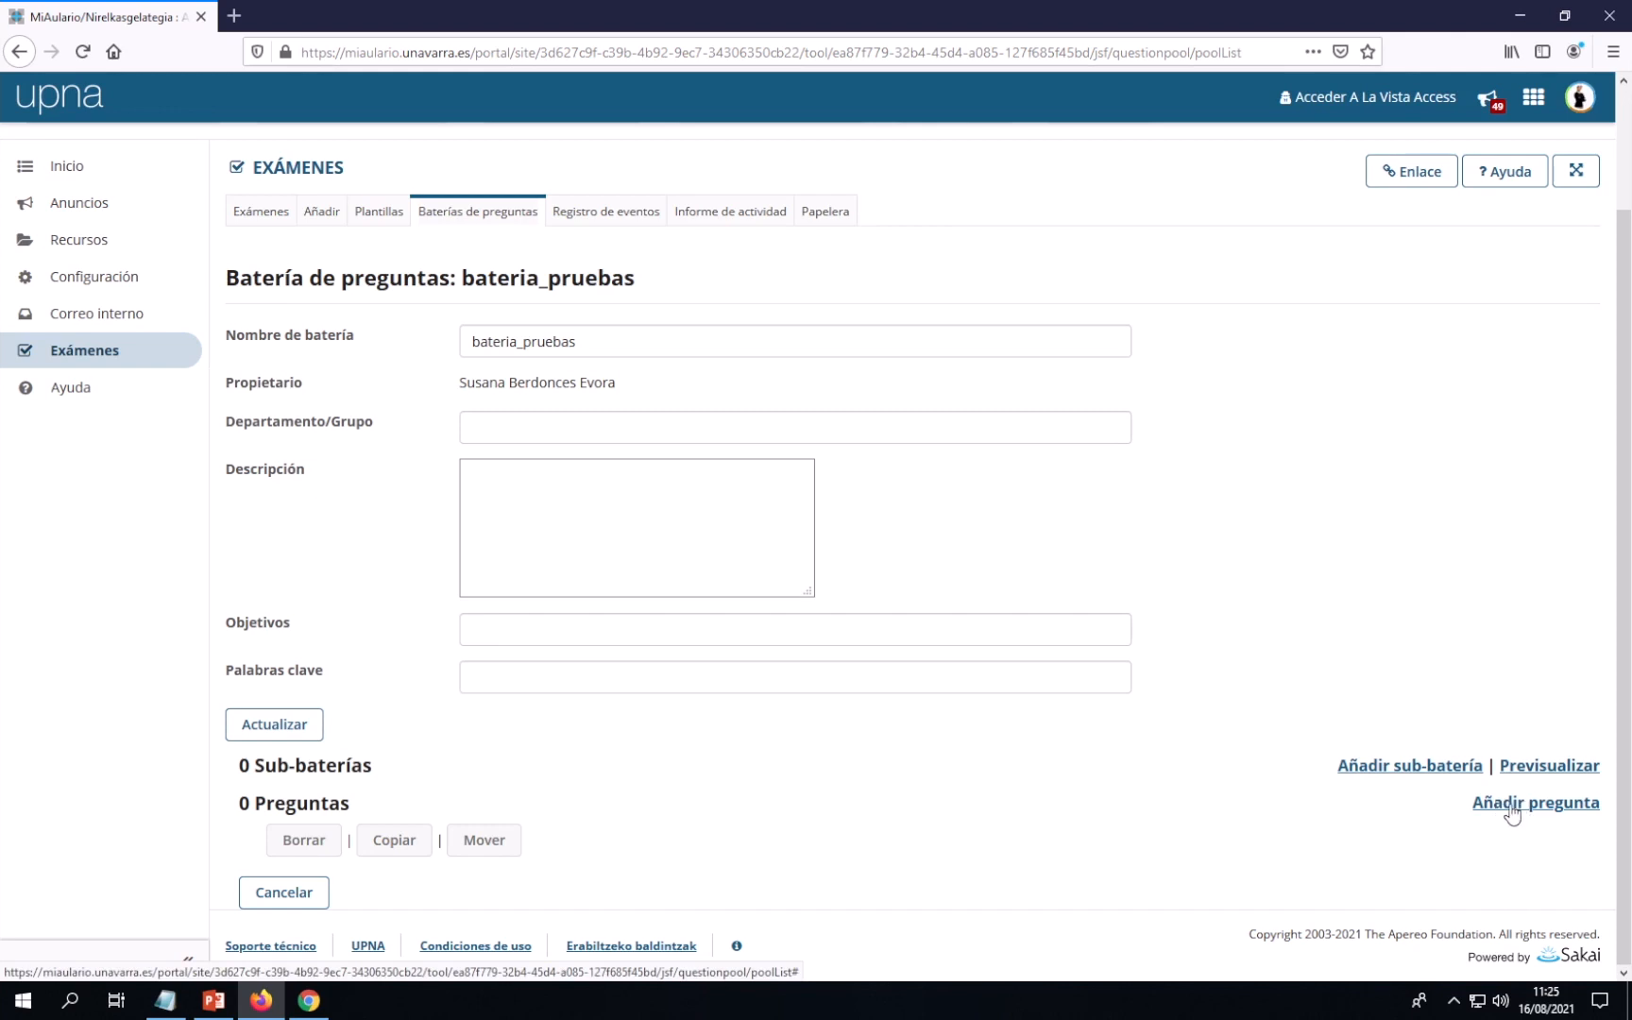
click(1531, 809)
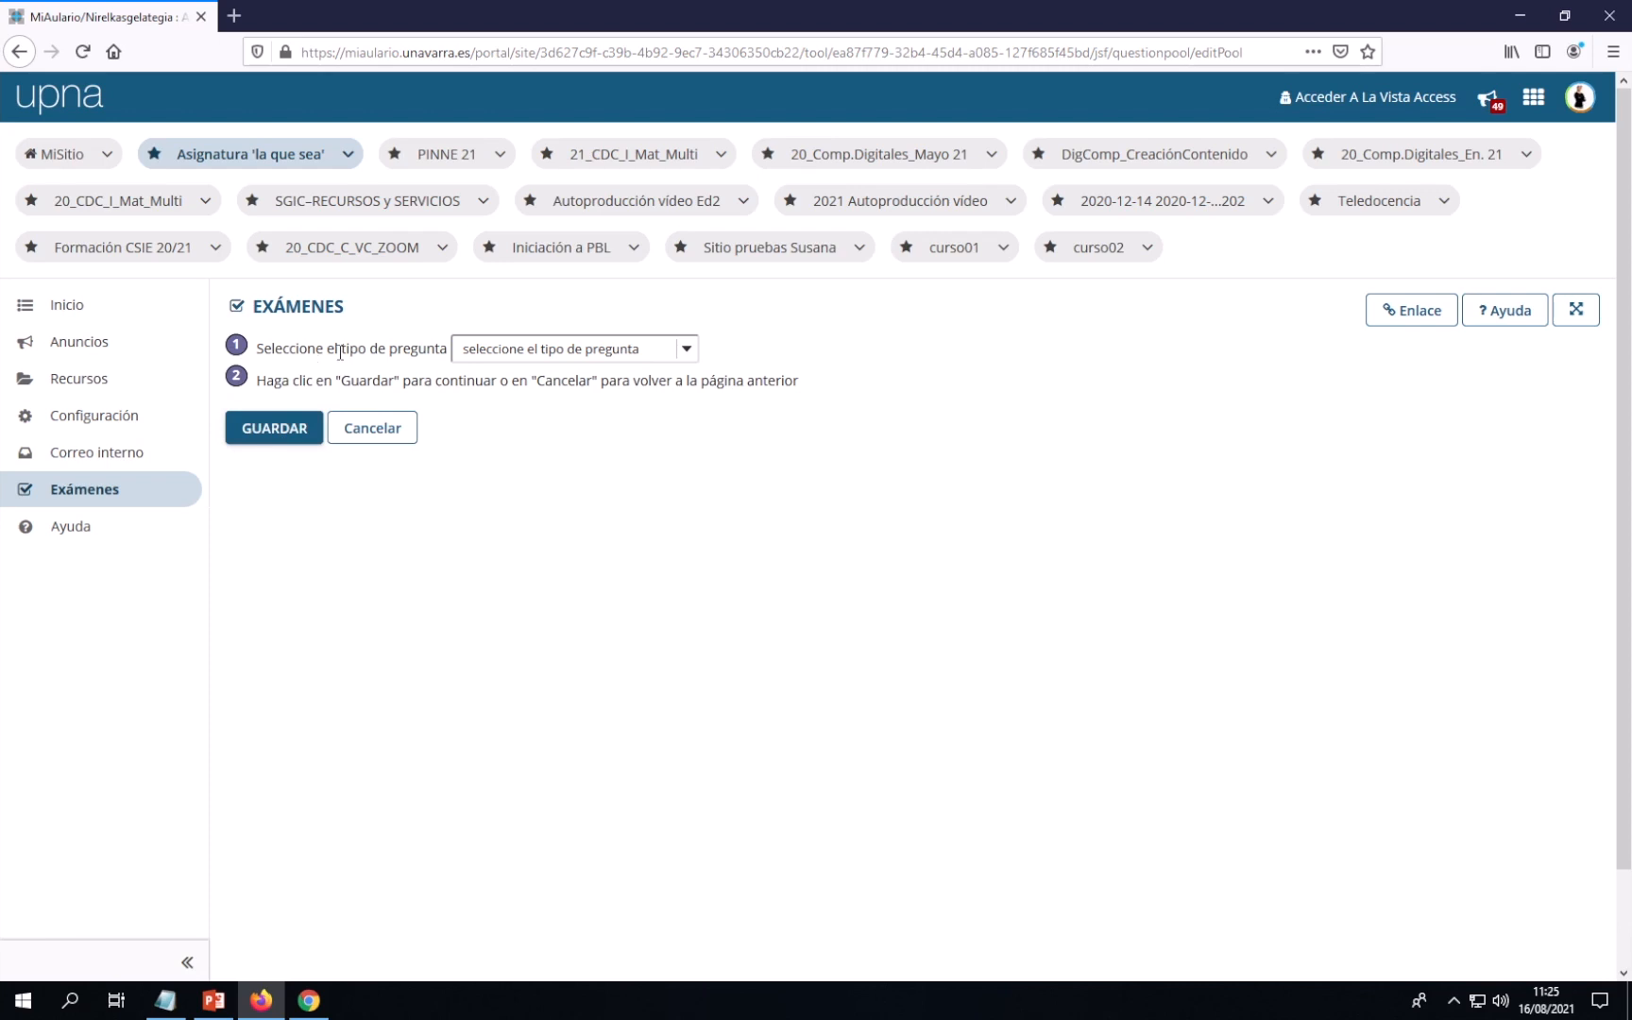
Set the question type to Opción múltiple and save it
click(687, 356)
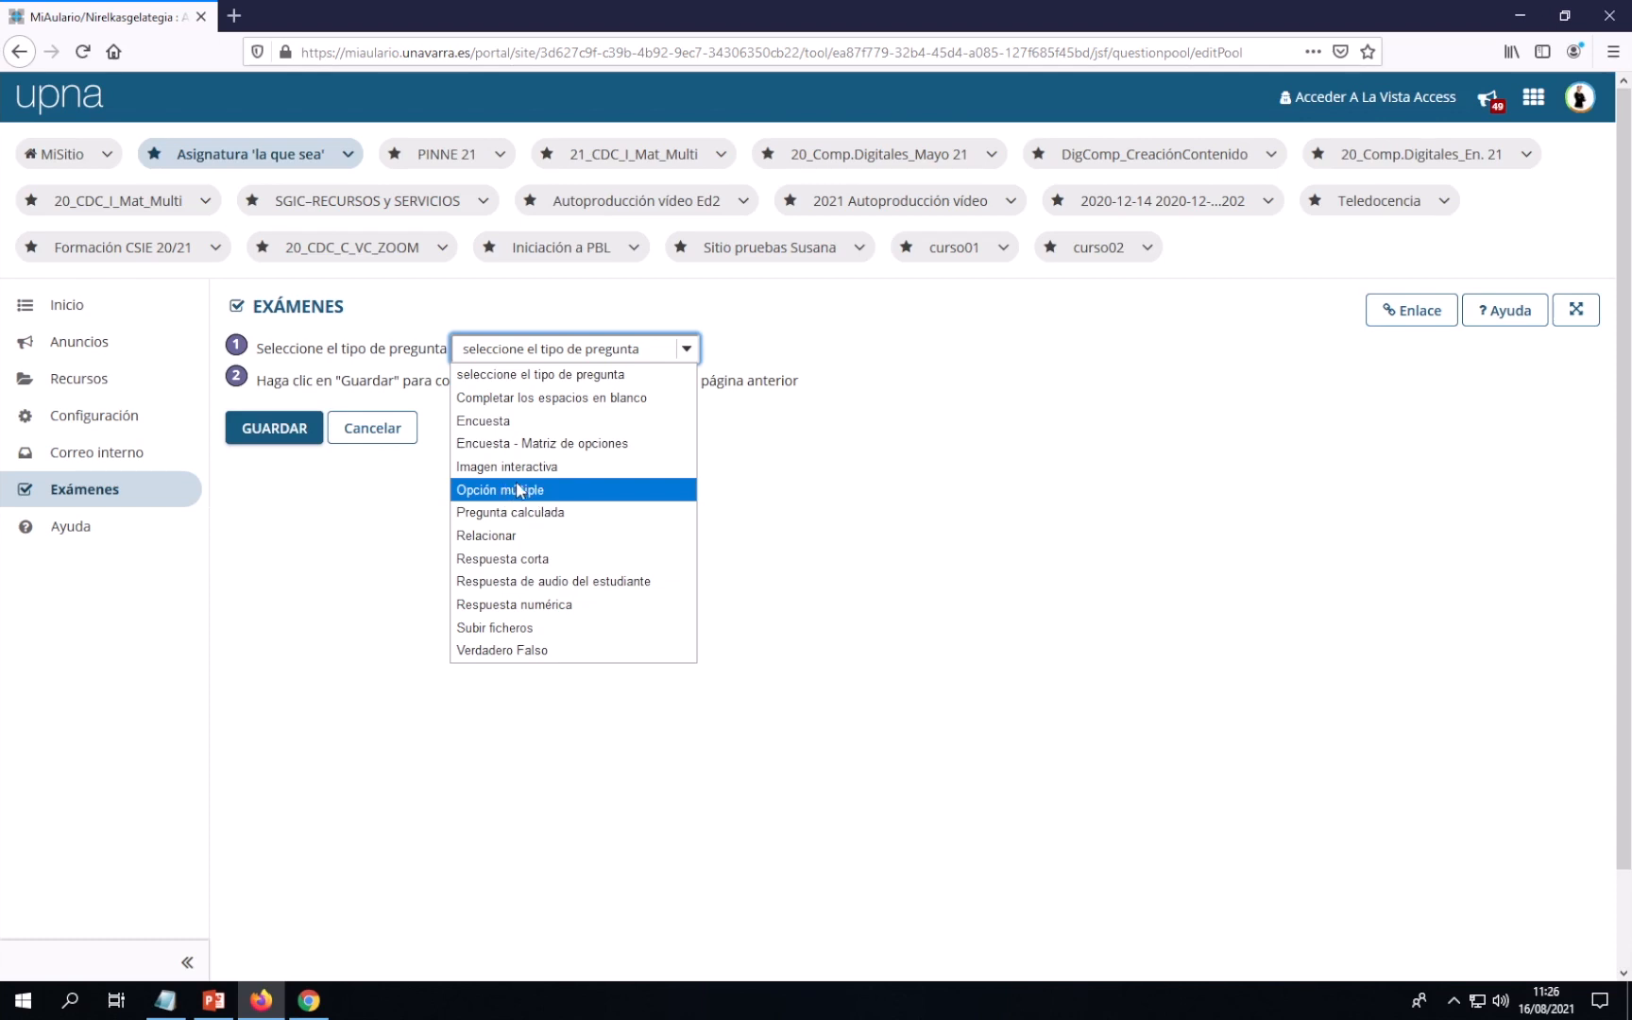
click(508, 491)
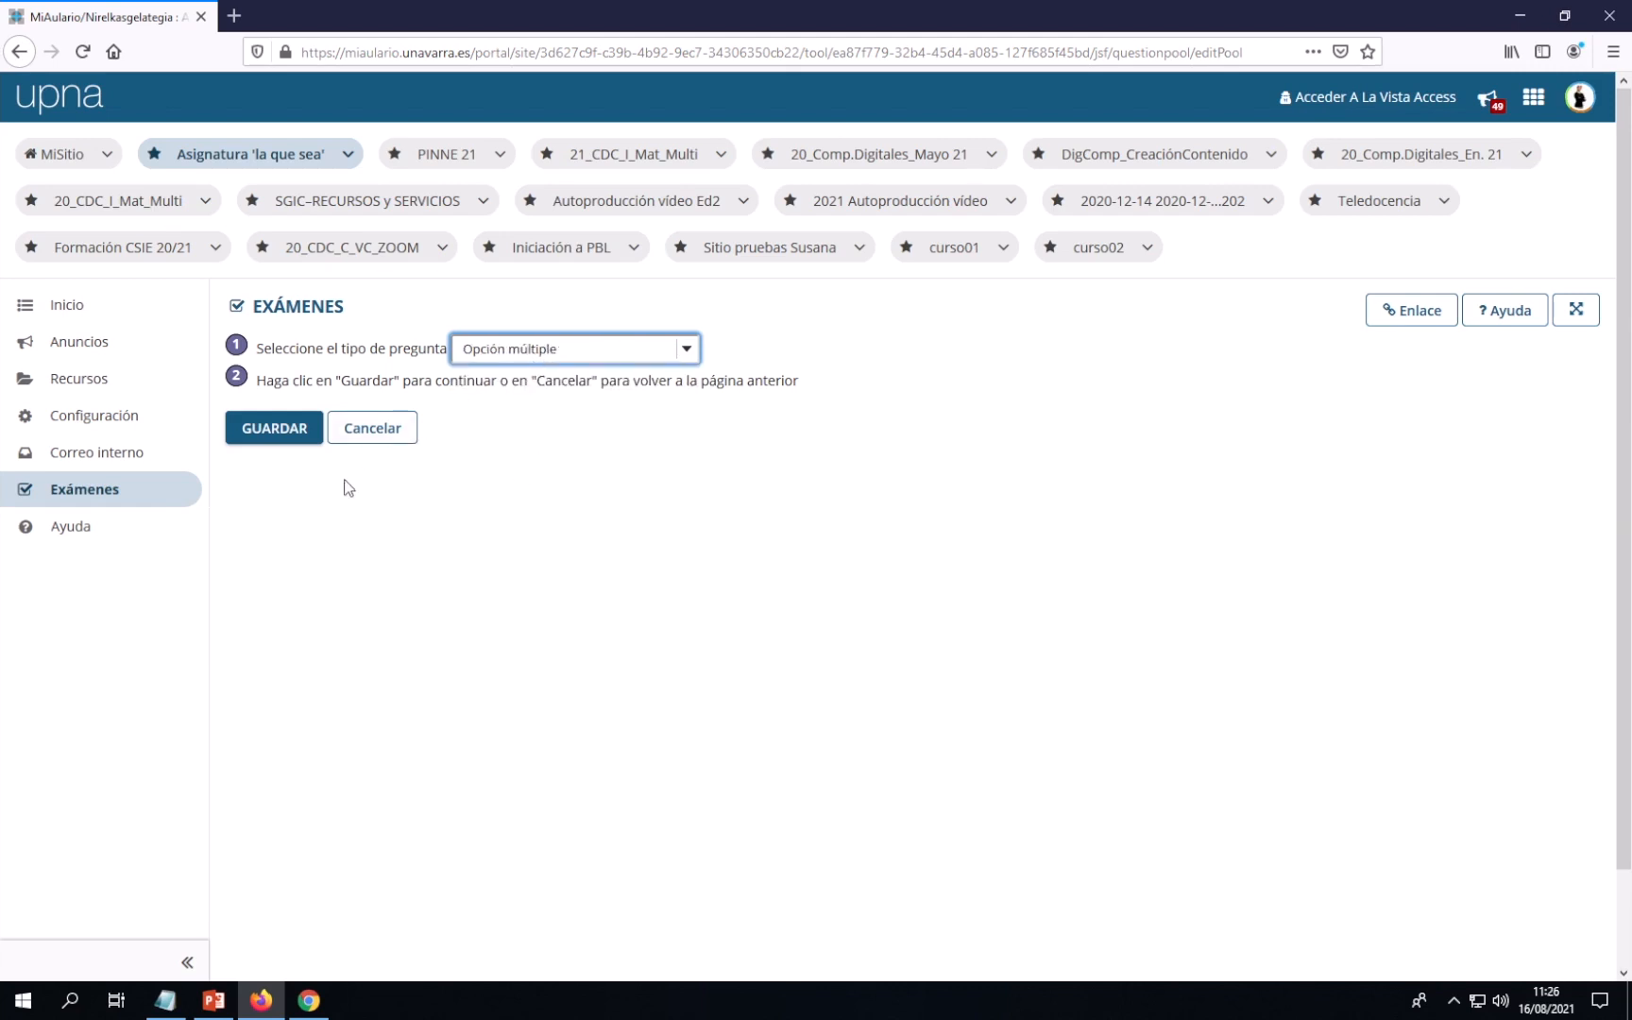
click(275, 429)
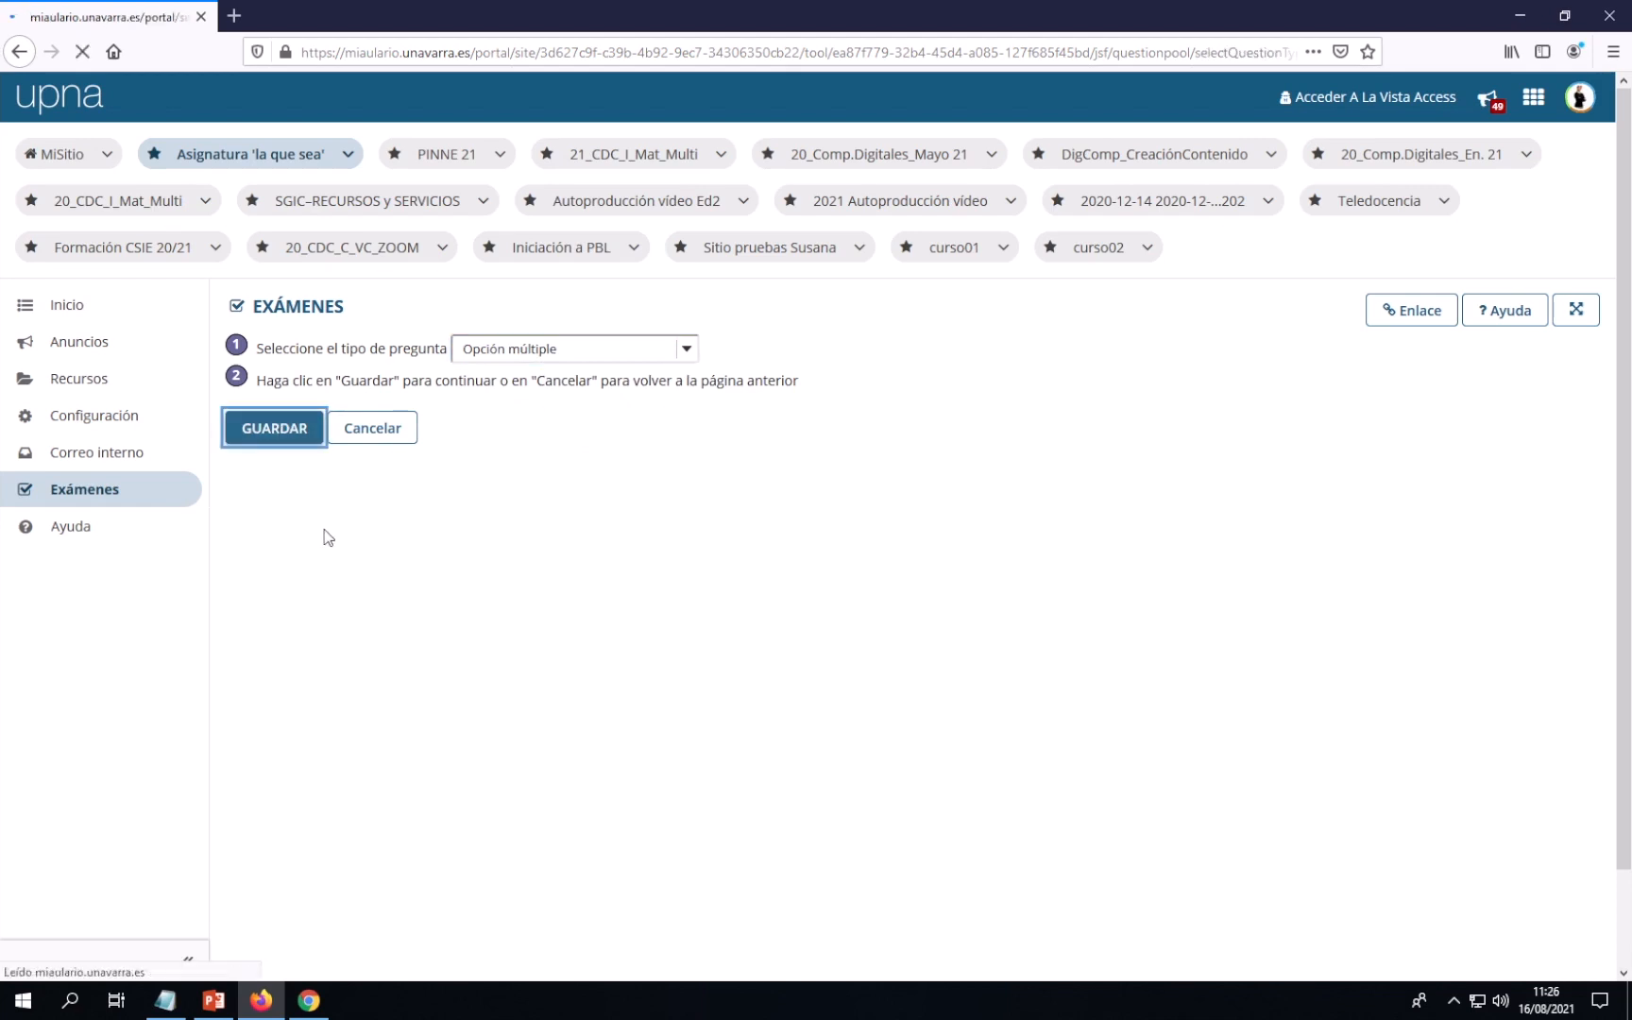
scroll(839, 643, down, 5)
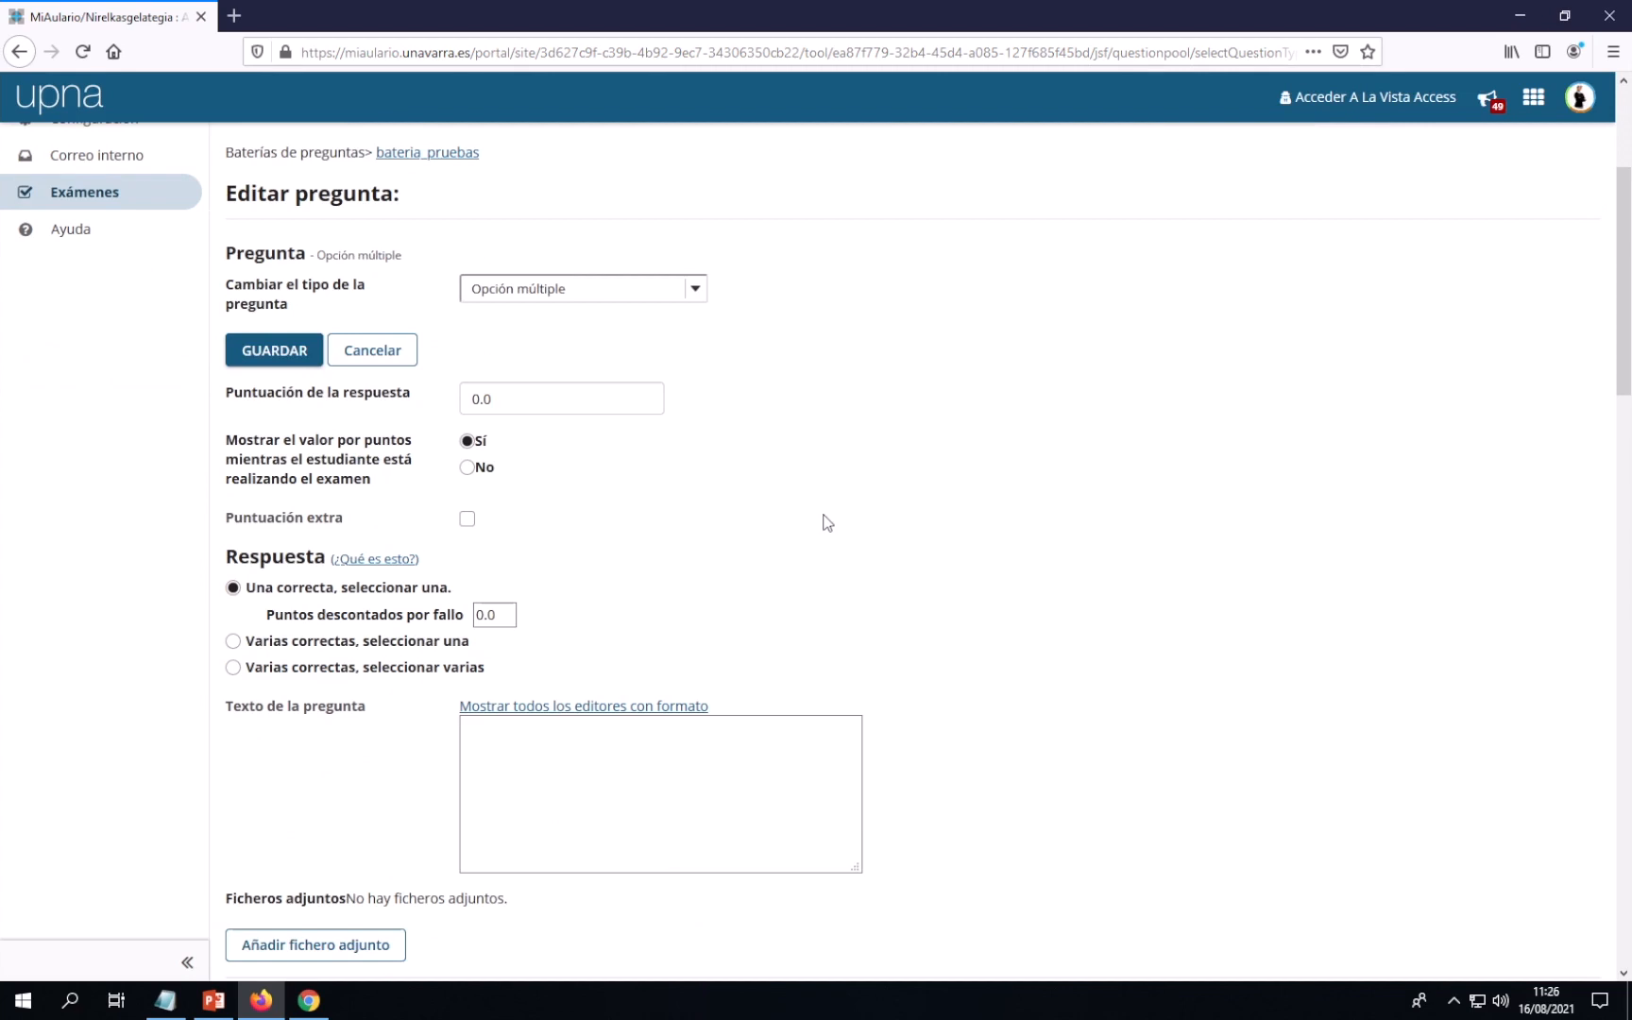
scroll(823, 514, down, 2)
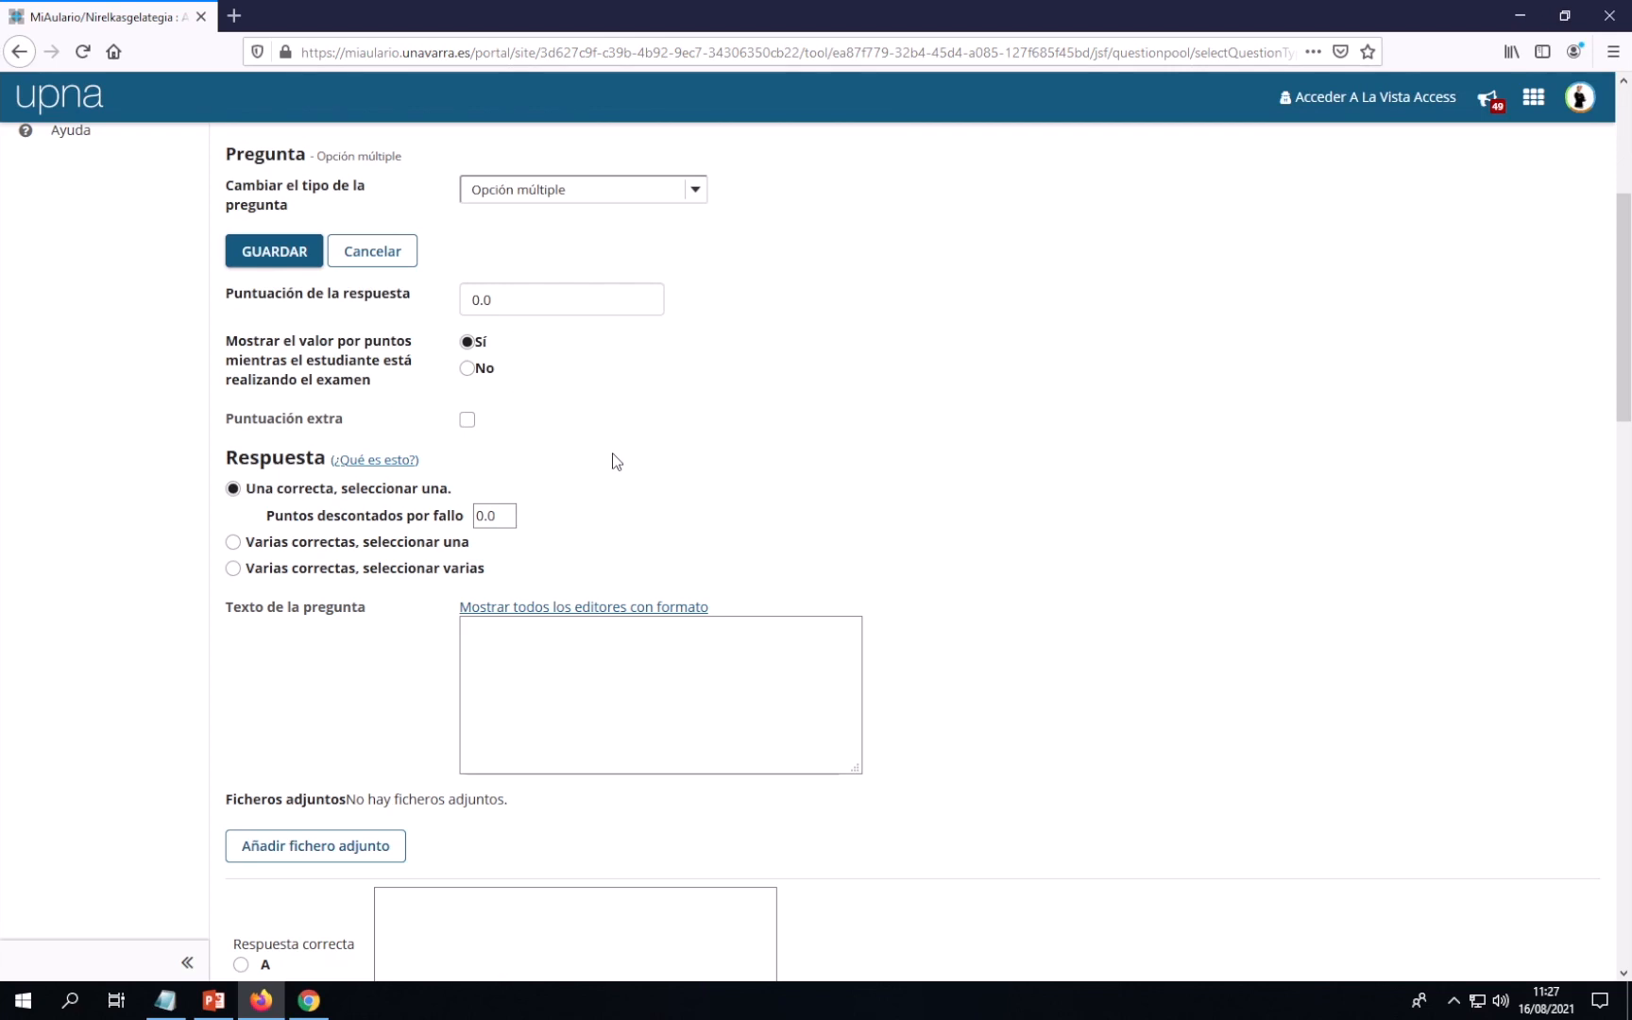
scroll(586, 467, down, 2)
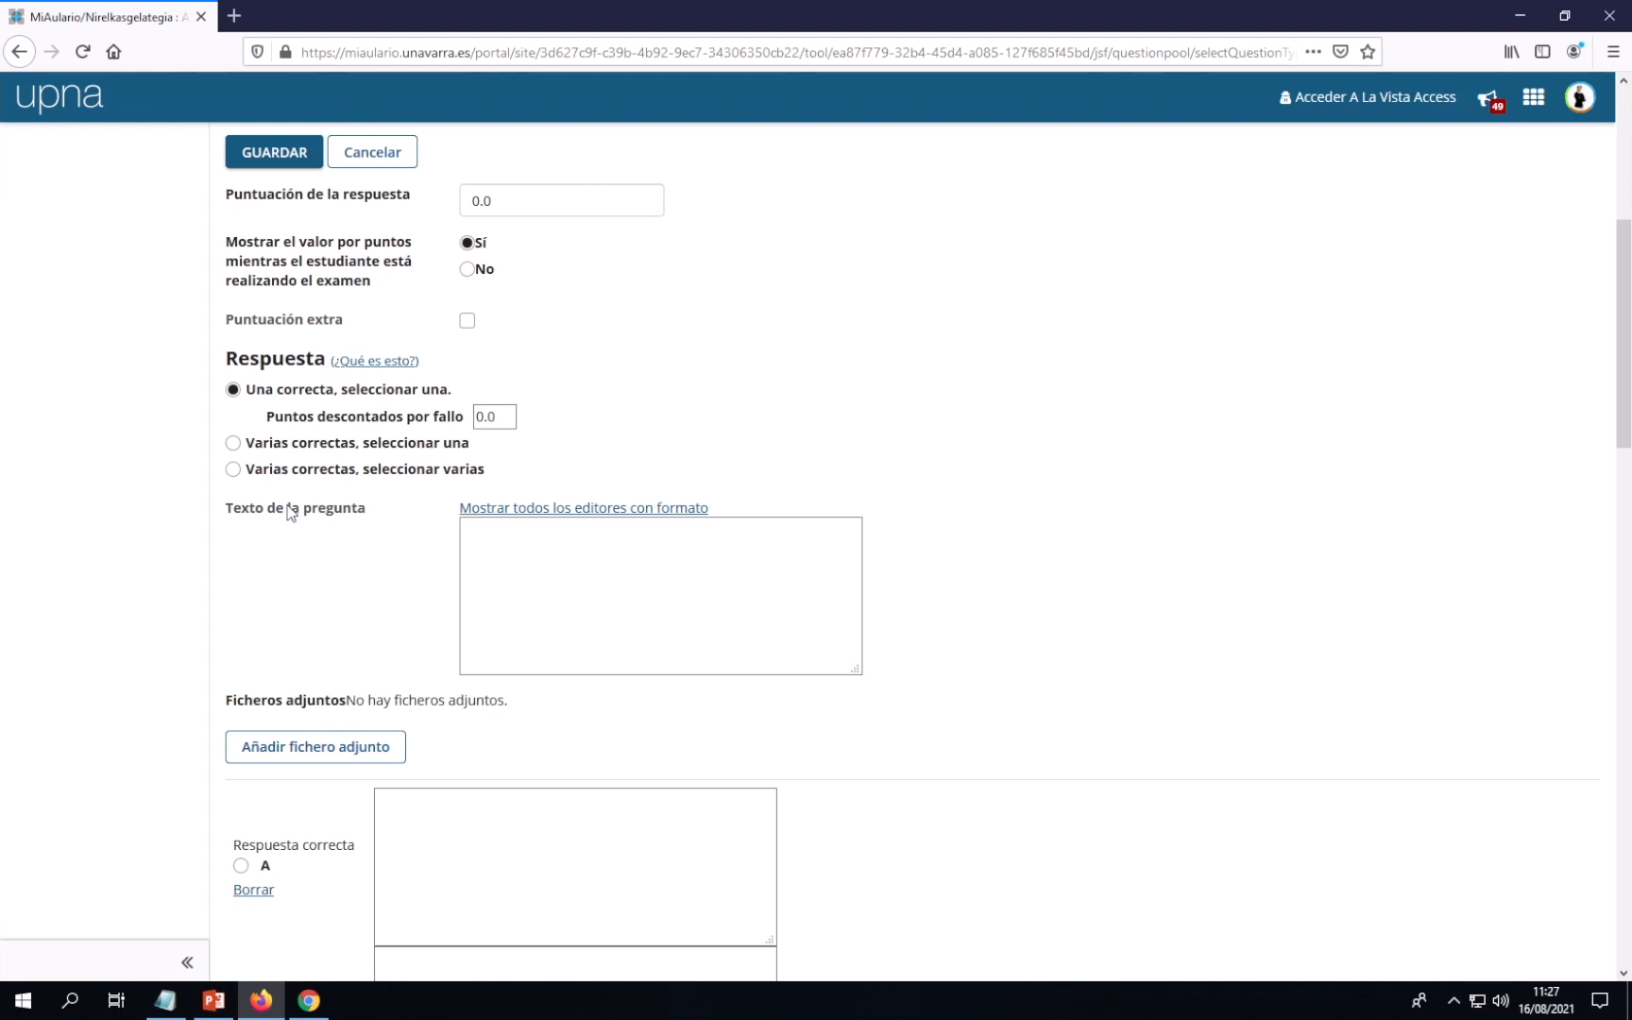
Enter '¿Cuál de las siguientes ciudades es la capital de Navarra?' as the question text
click(480, 539)
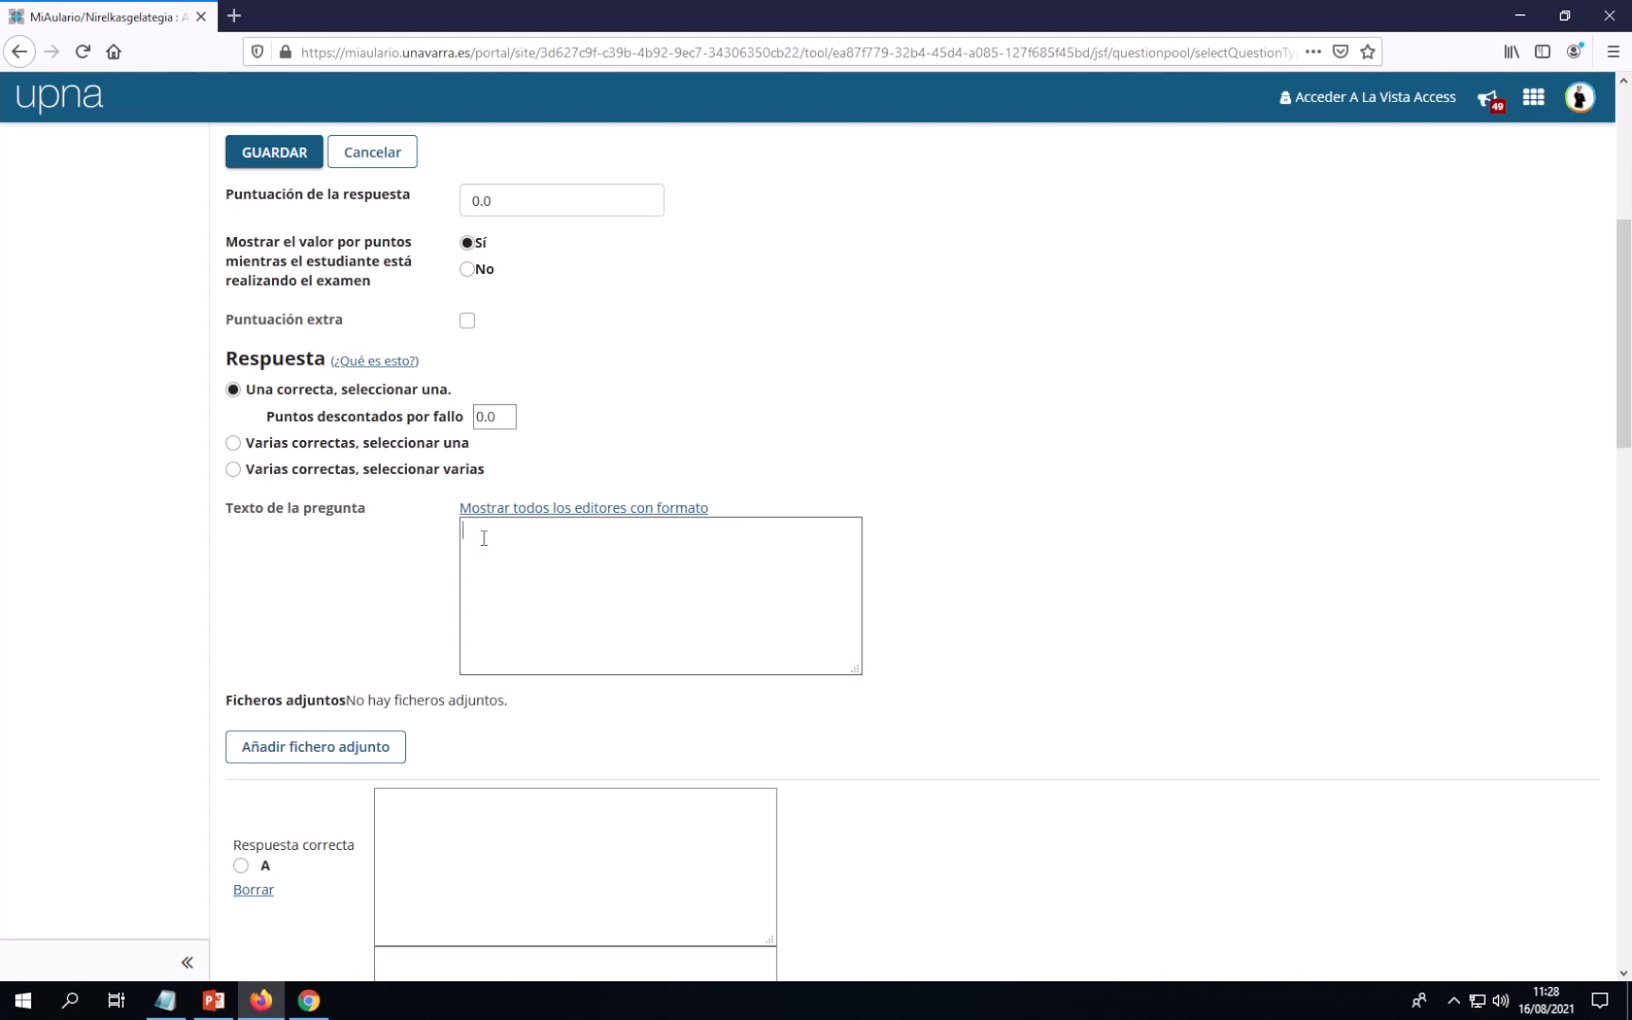
text(¿Cuál de las siguientes ciudades es la)
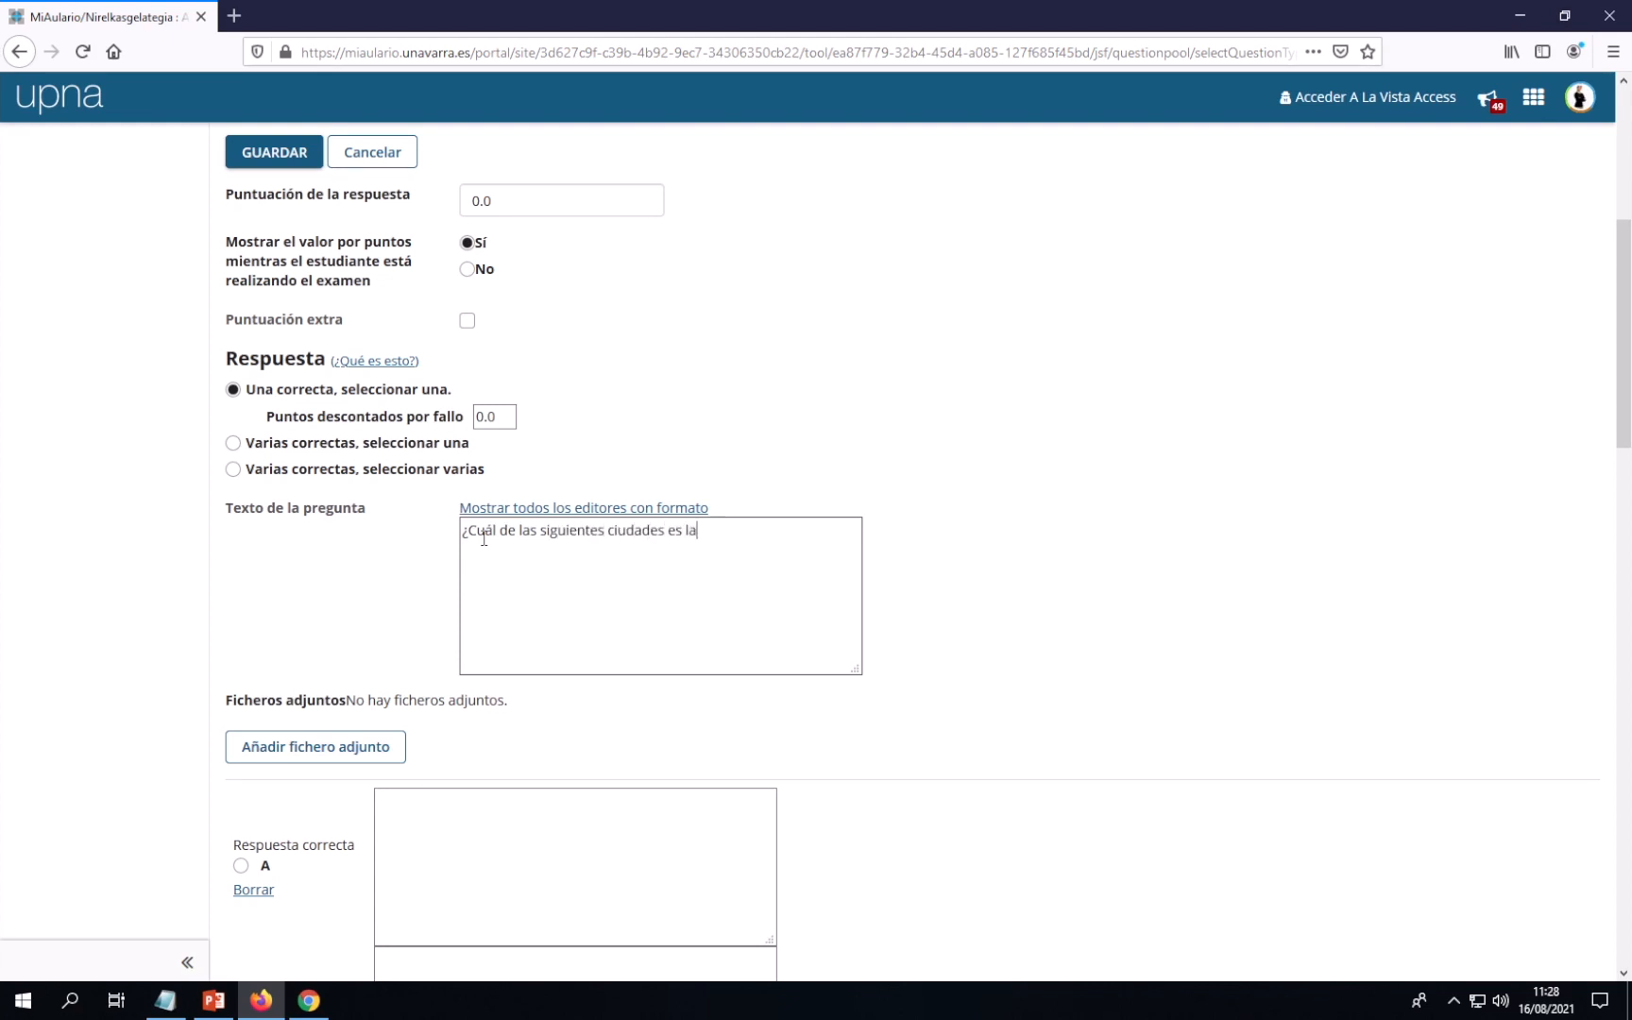
text( capital de Navarra?)
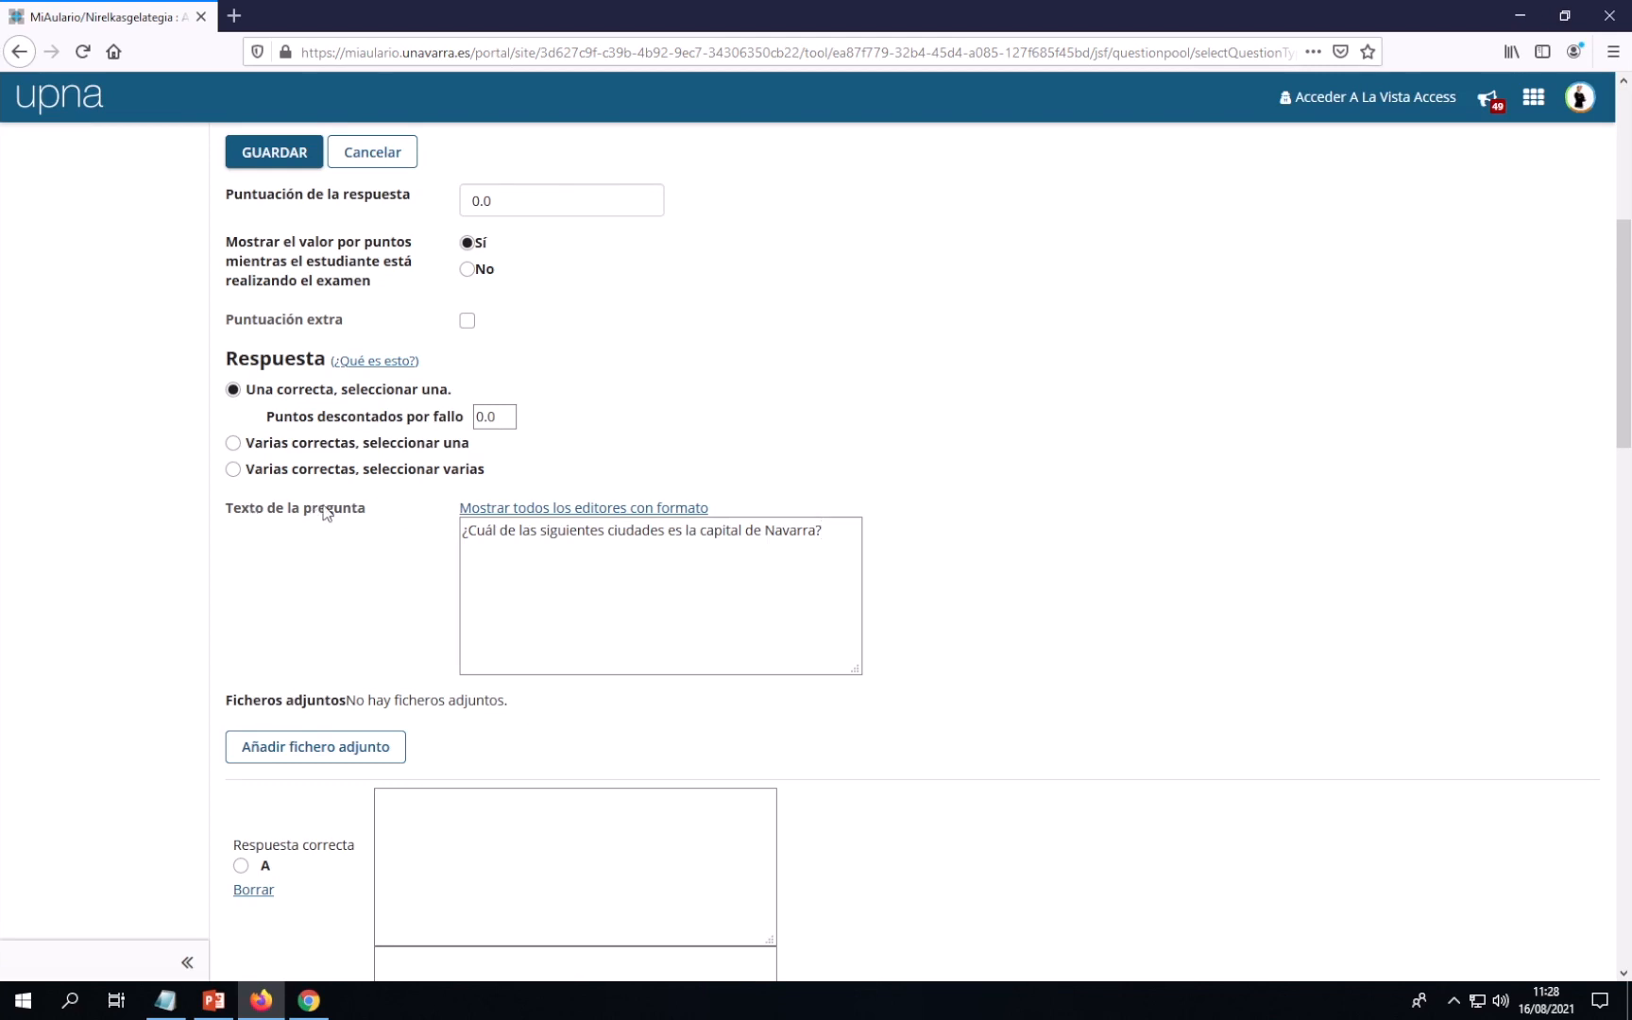
scroll(419, 521, down, 3)
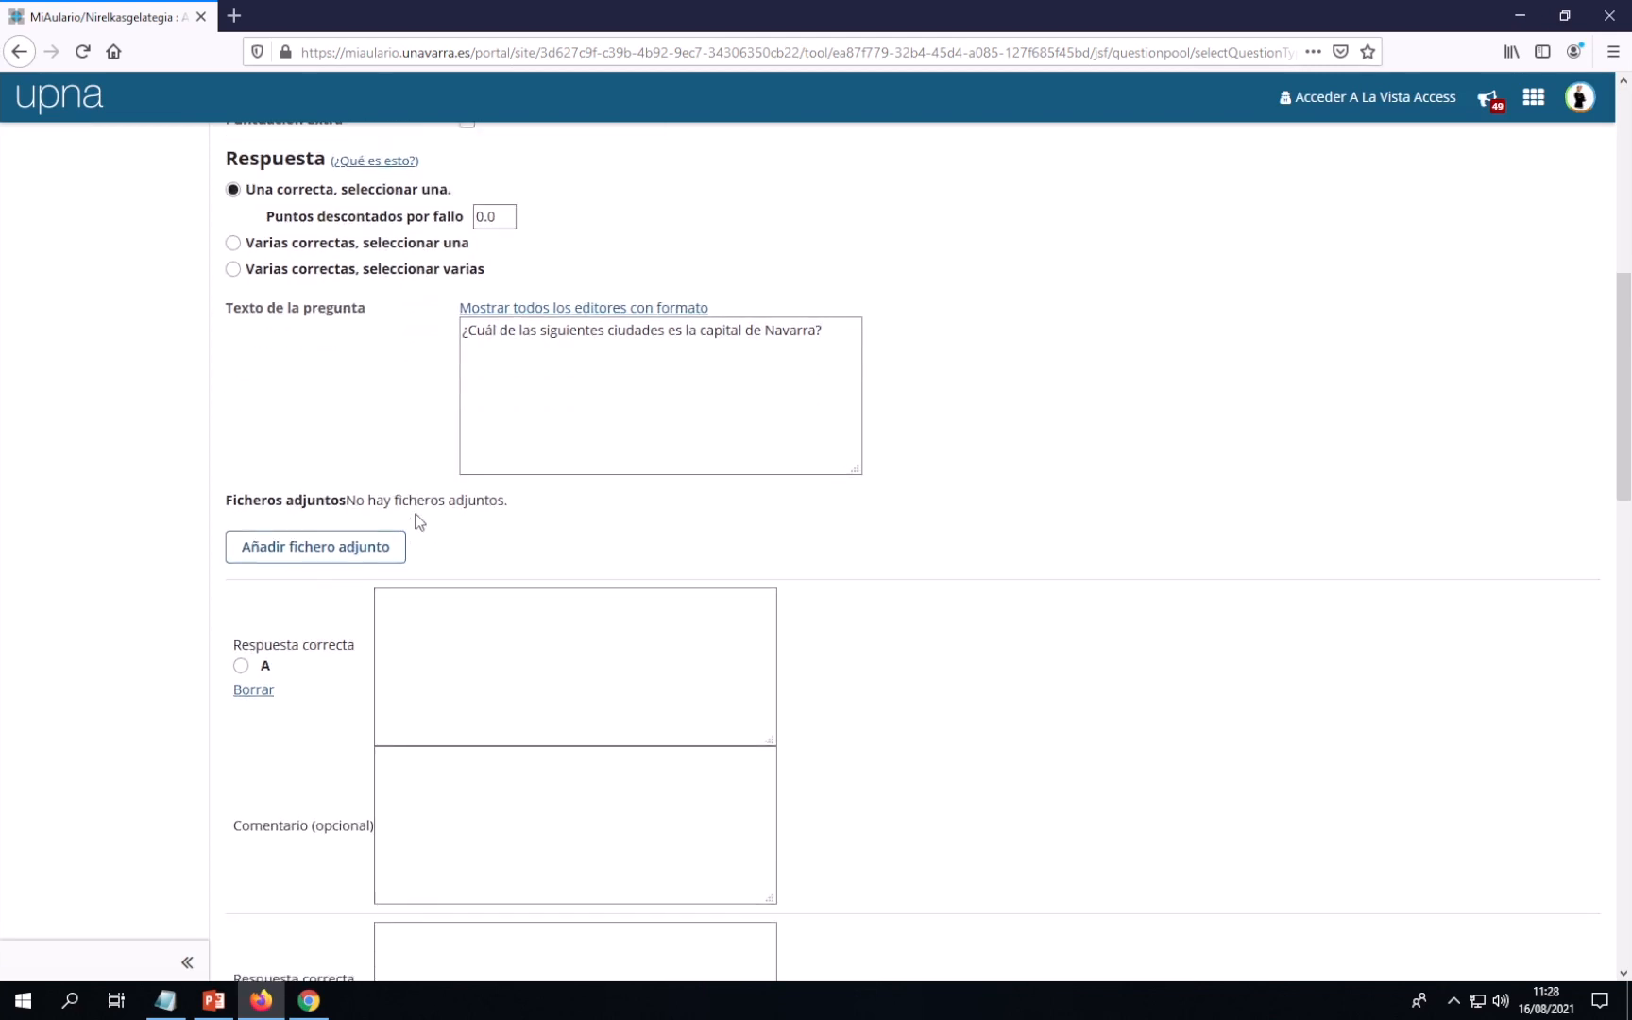
scroll(416, 514, down, 3)
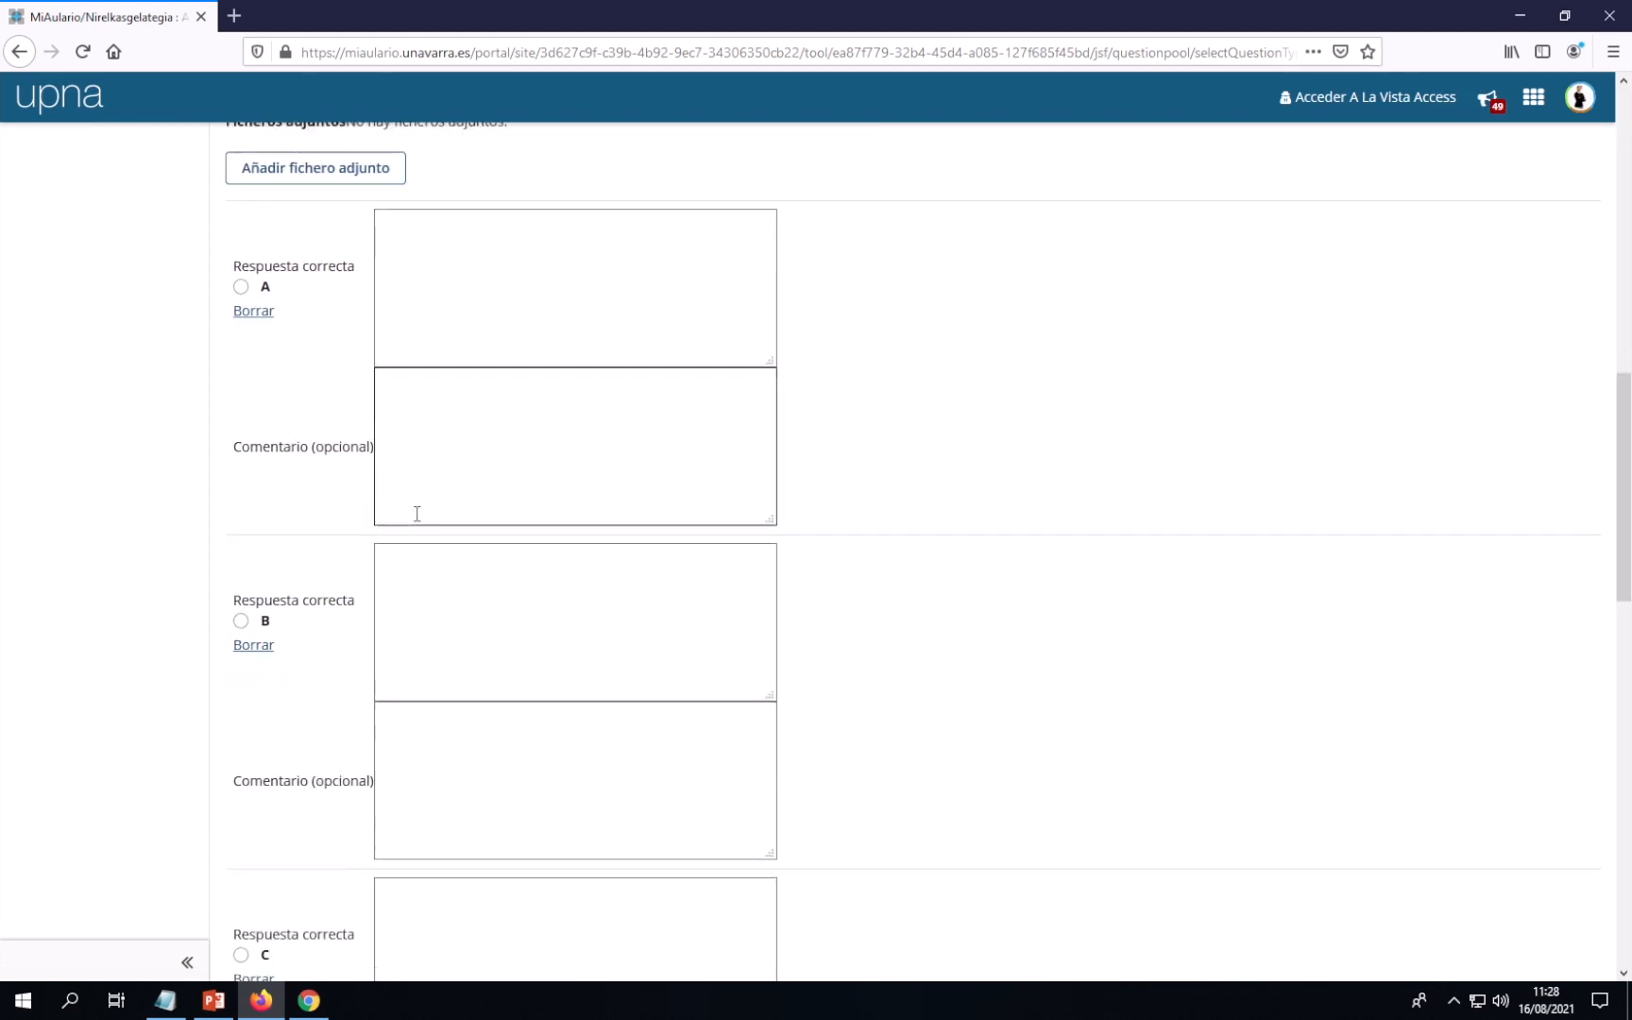
scroll(416, 547, down, 2)
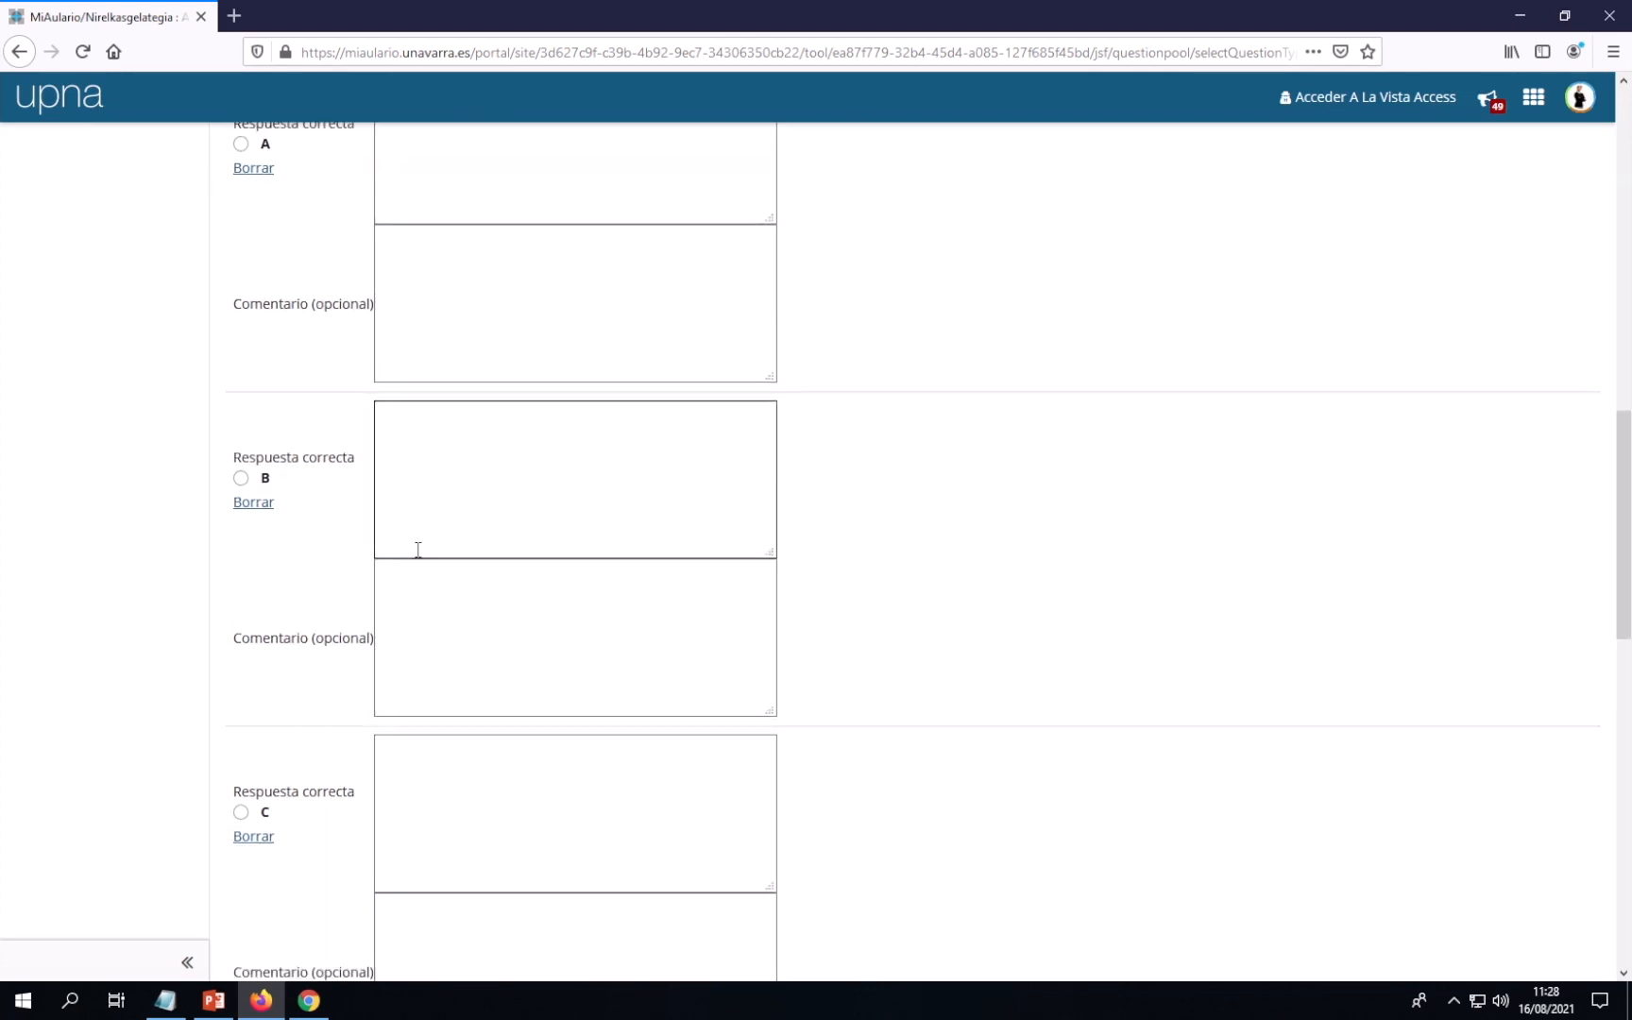
scroll(417, 549, up, 4)
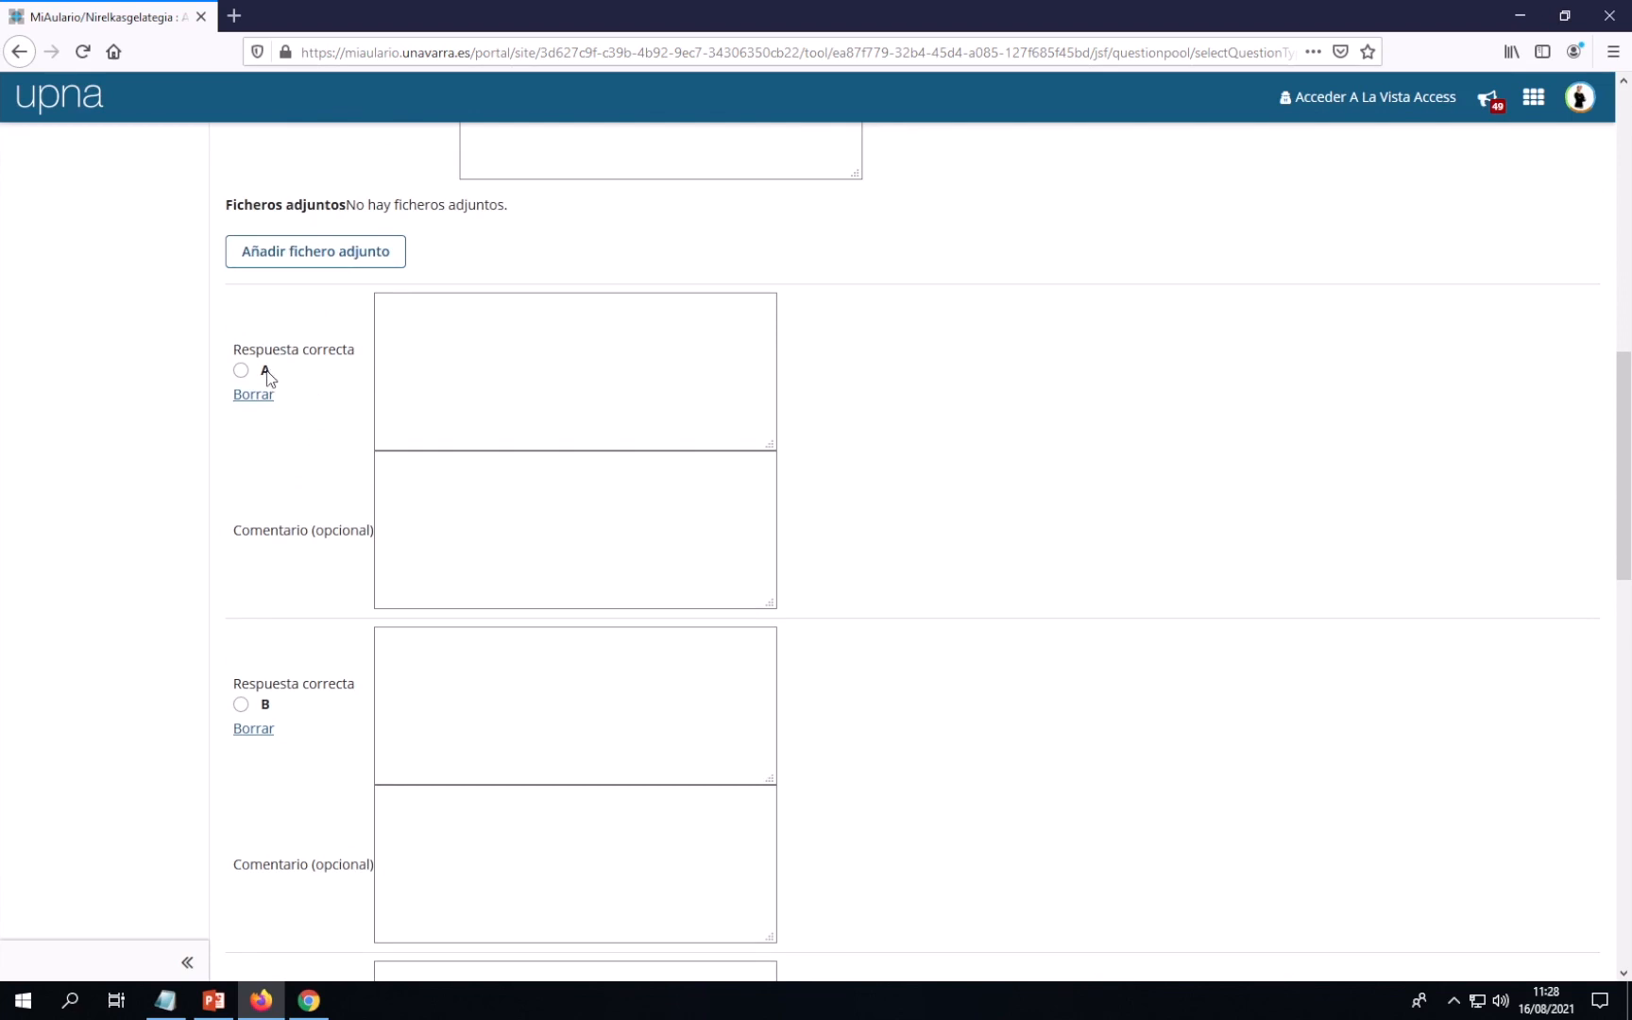
scroll(328, 426, down, 1)
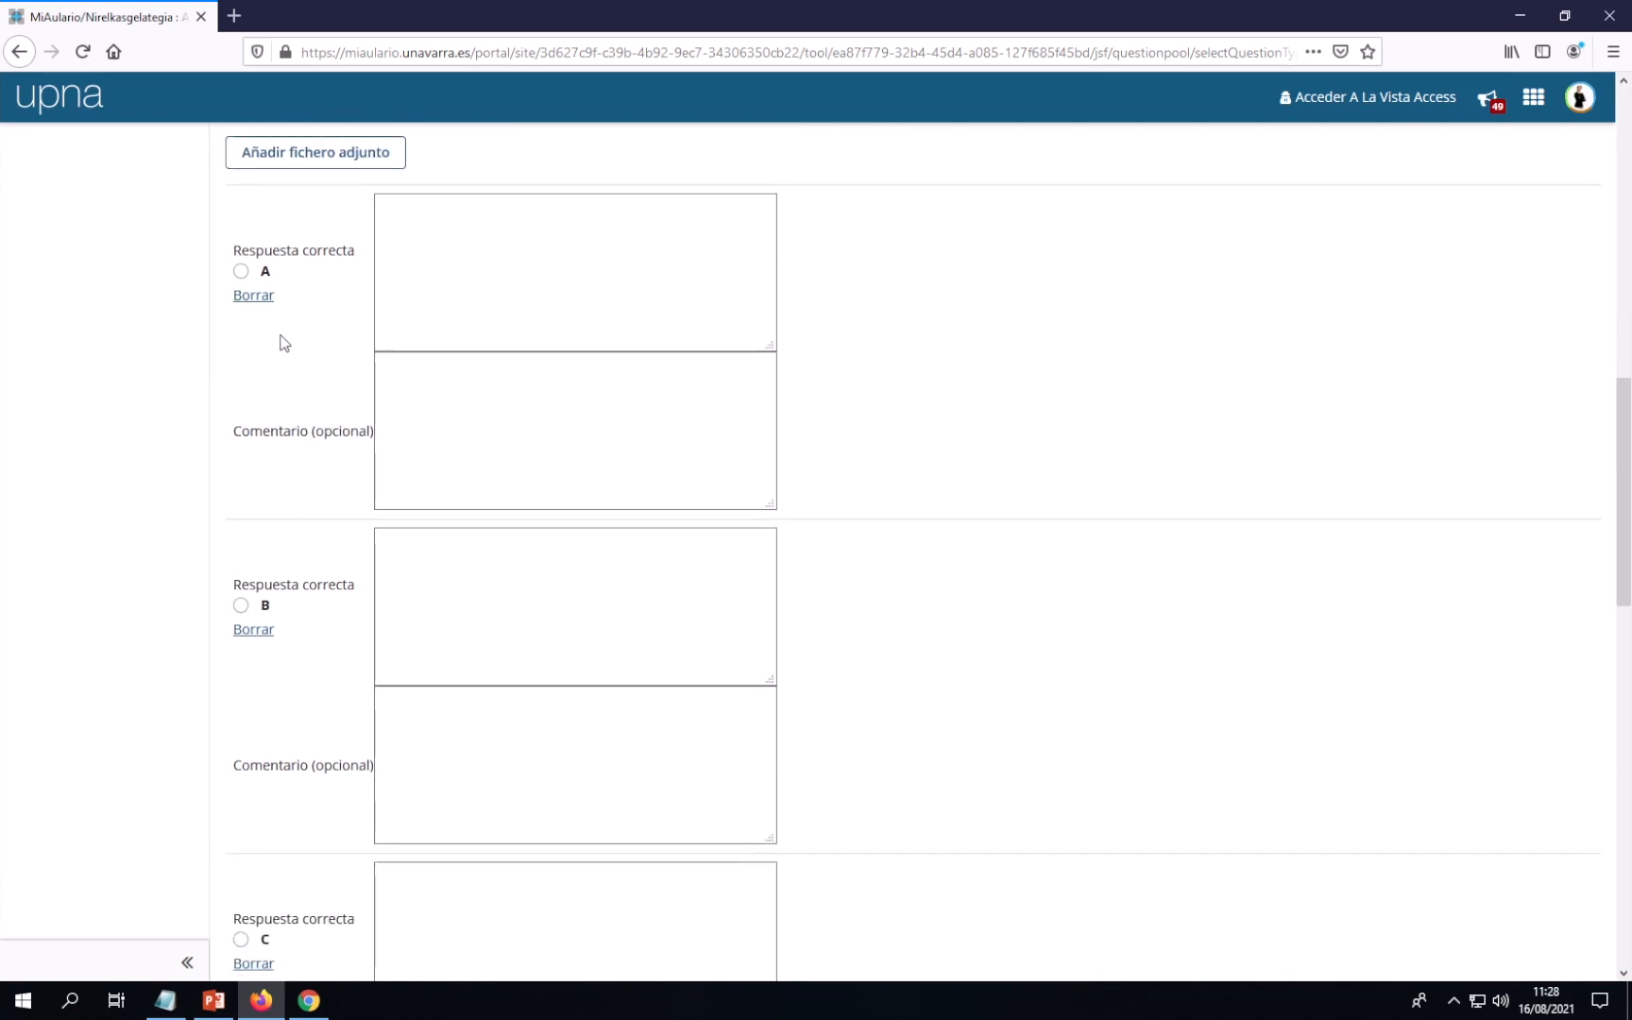
scroll(307, 558, down, 2)
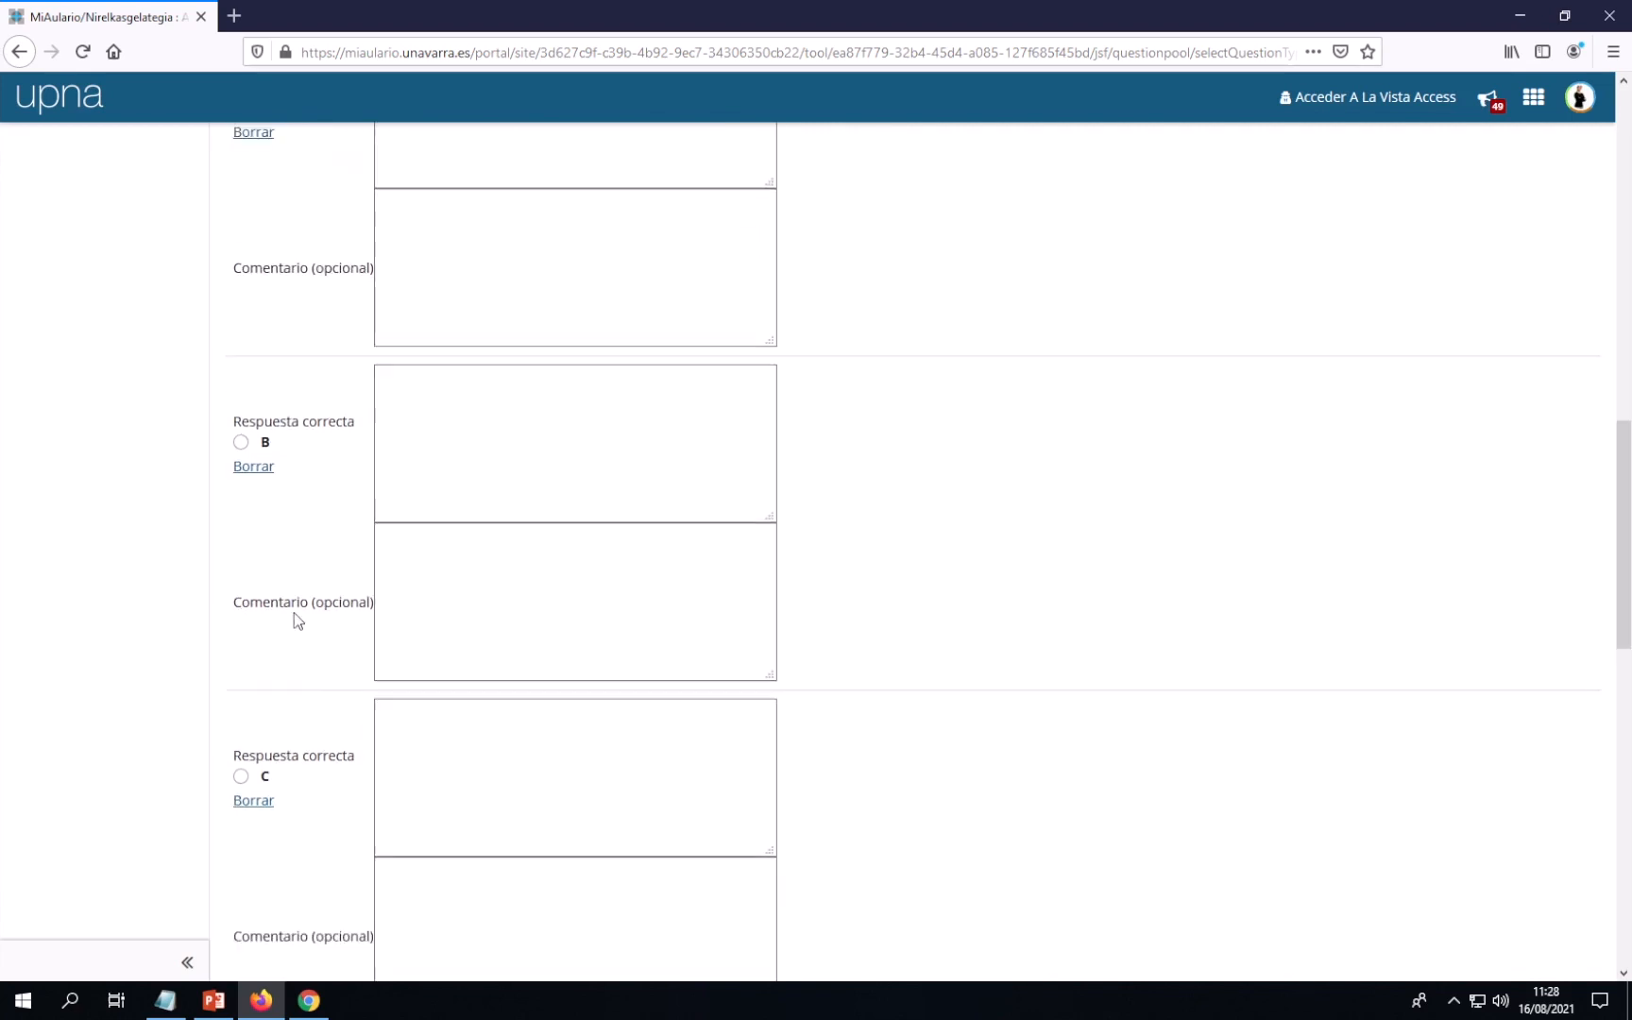
scroll(301, 708, down, 3)
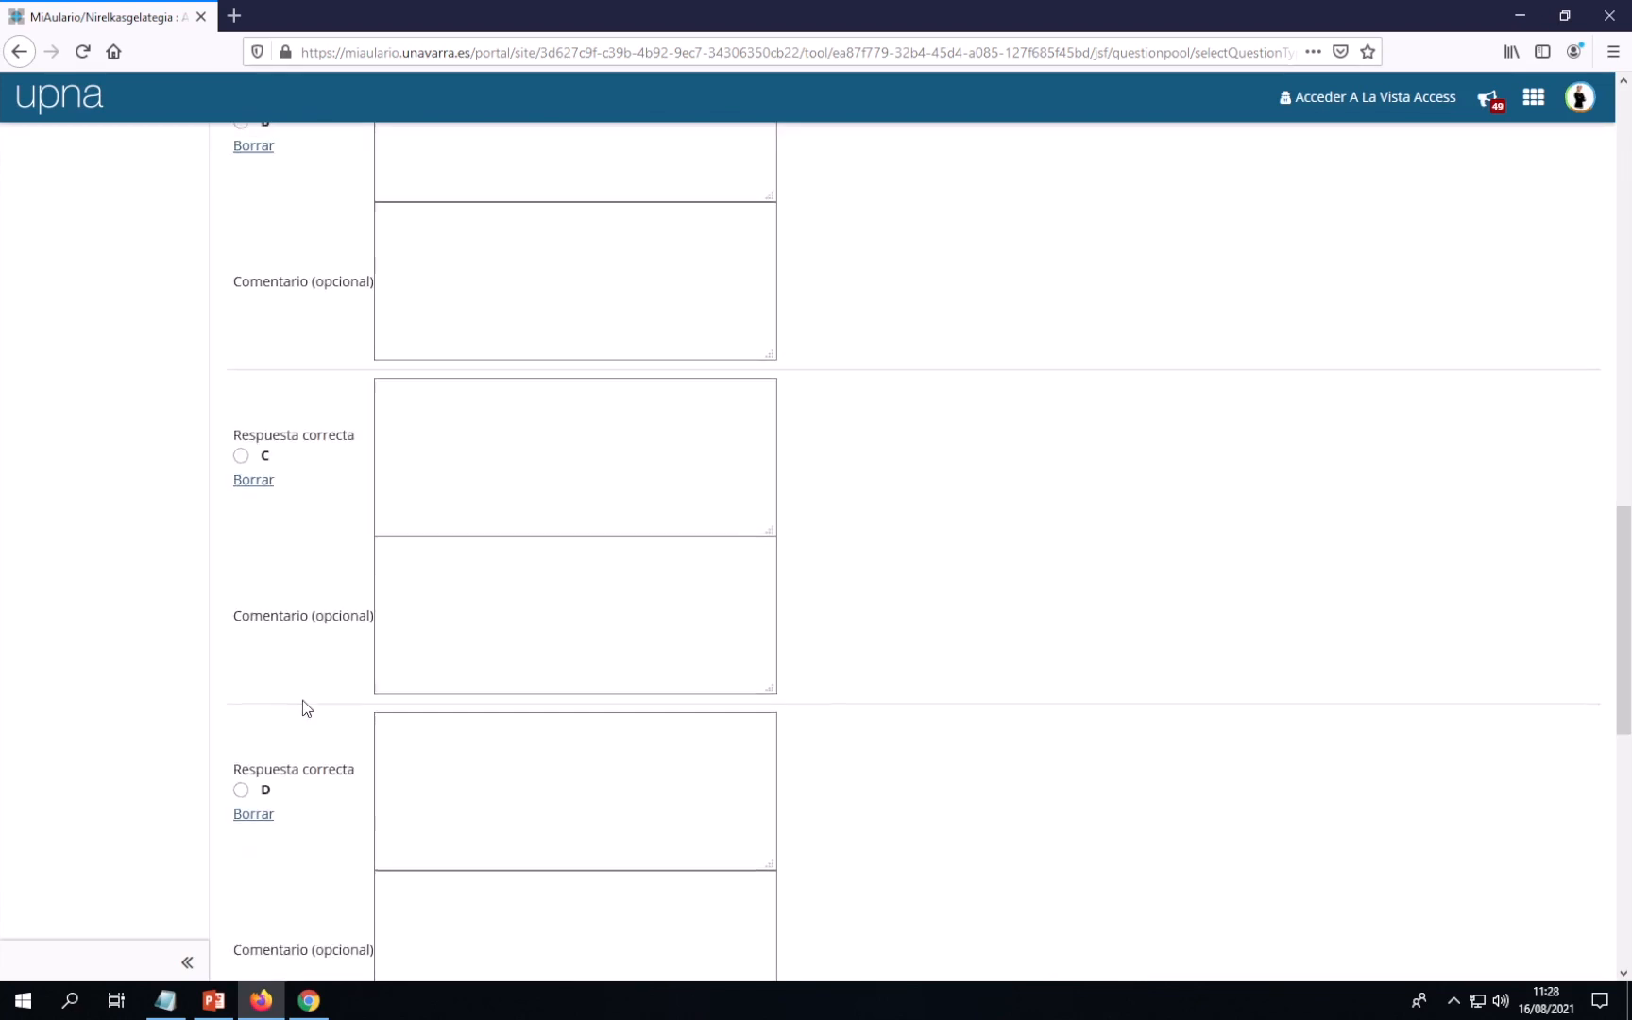
scroll(303, 706, up, 5)
scroll(302, 706, up, 1)
Enter Tafalla, Pamplona, Tudela and Estella as answers A, B, C and D
click(435, 338)
text(Tafalla)
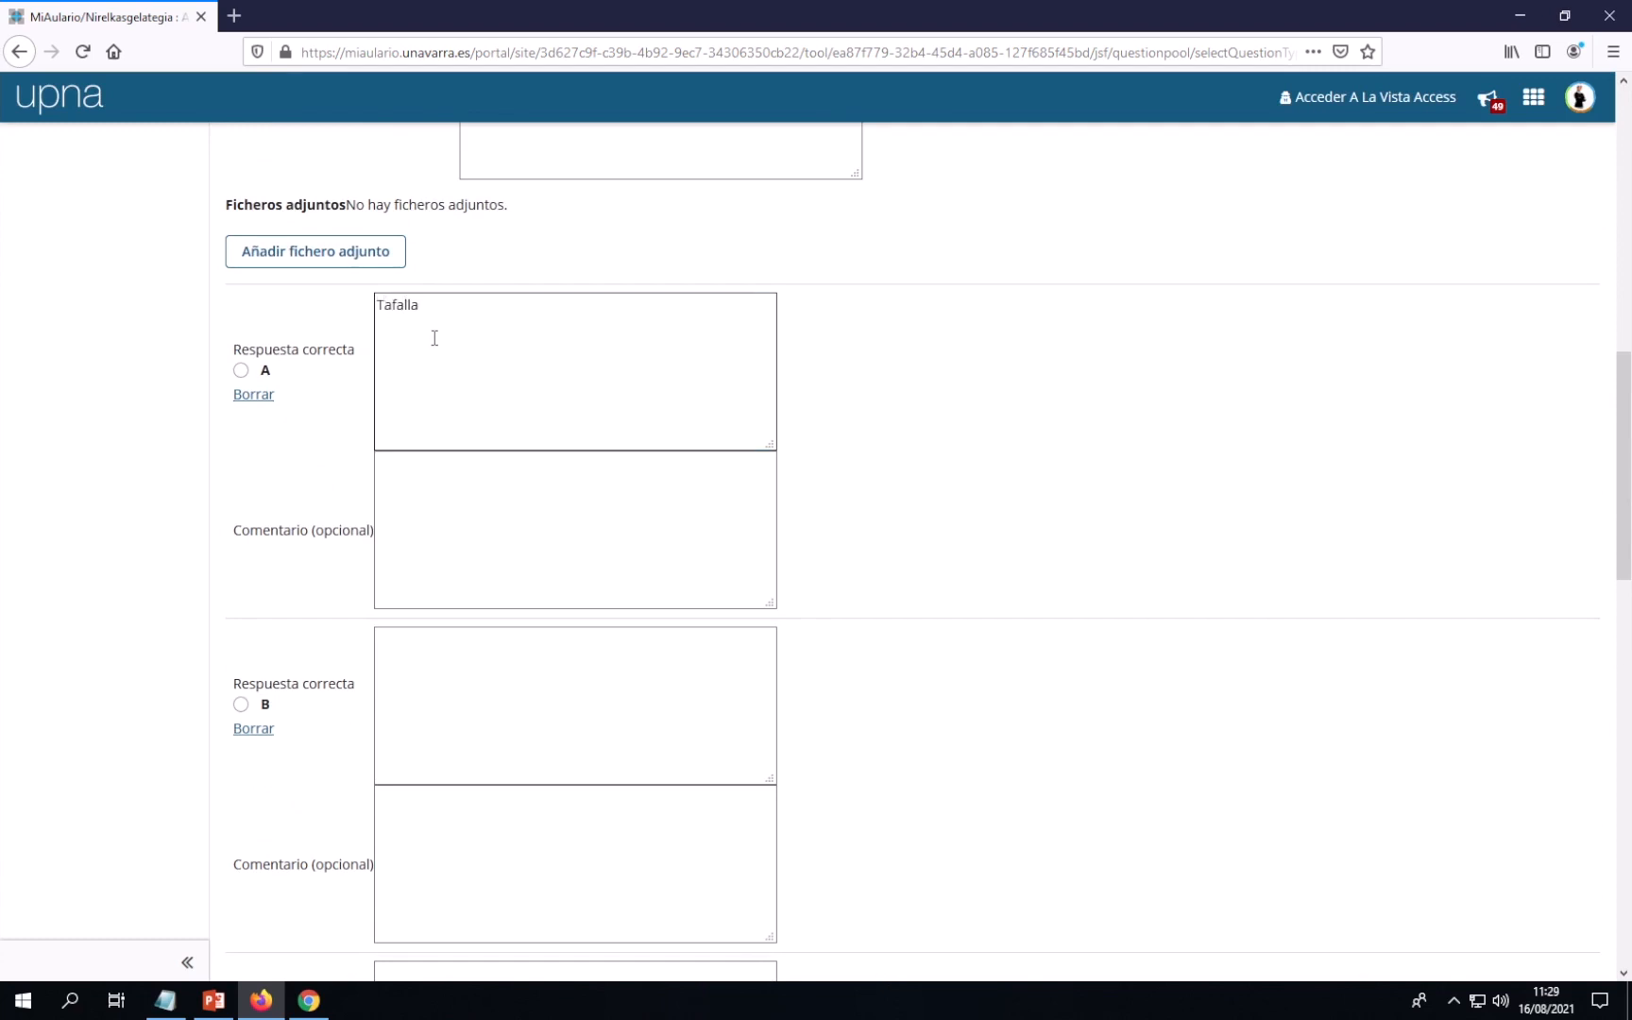
click(418, 639)
text(Pamplona)
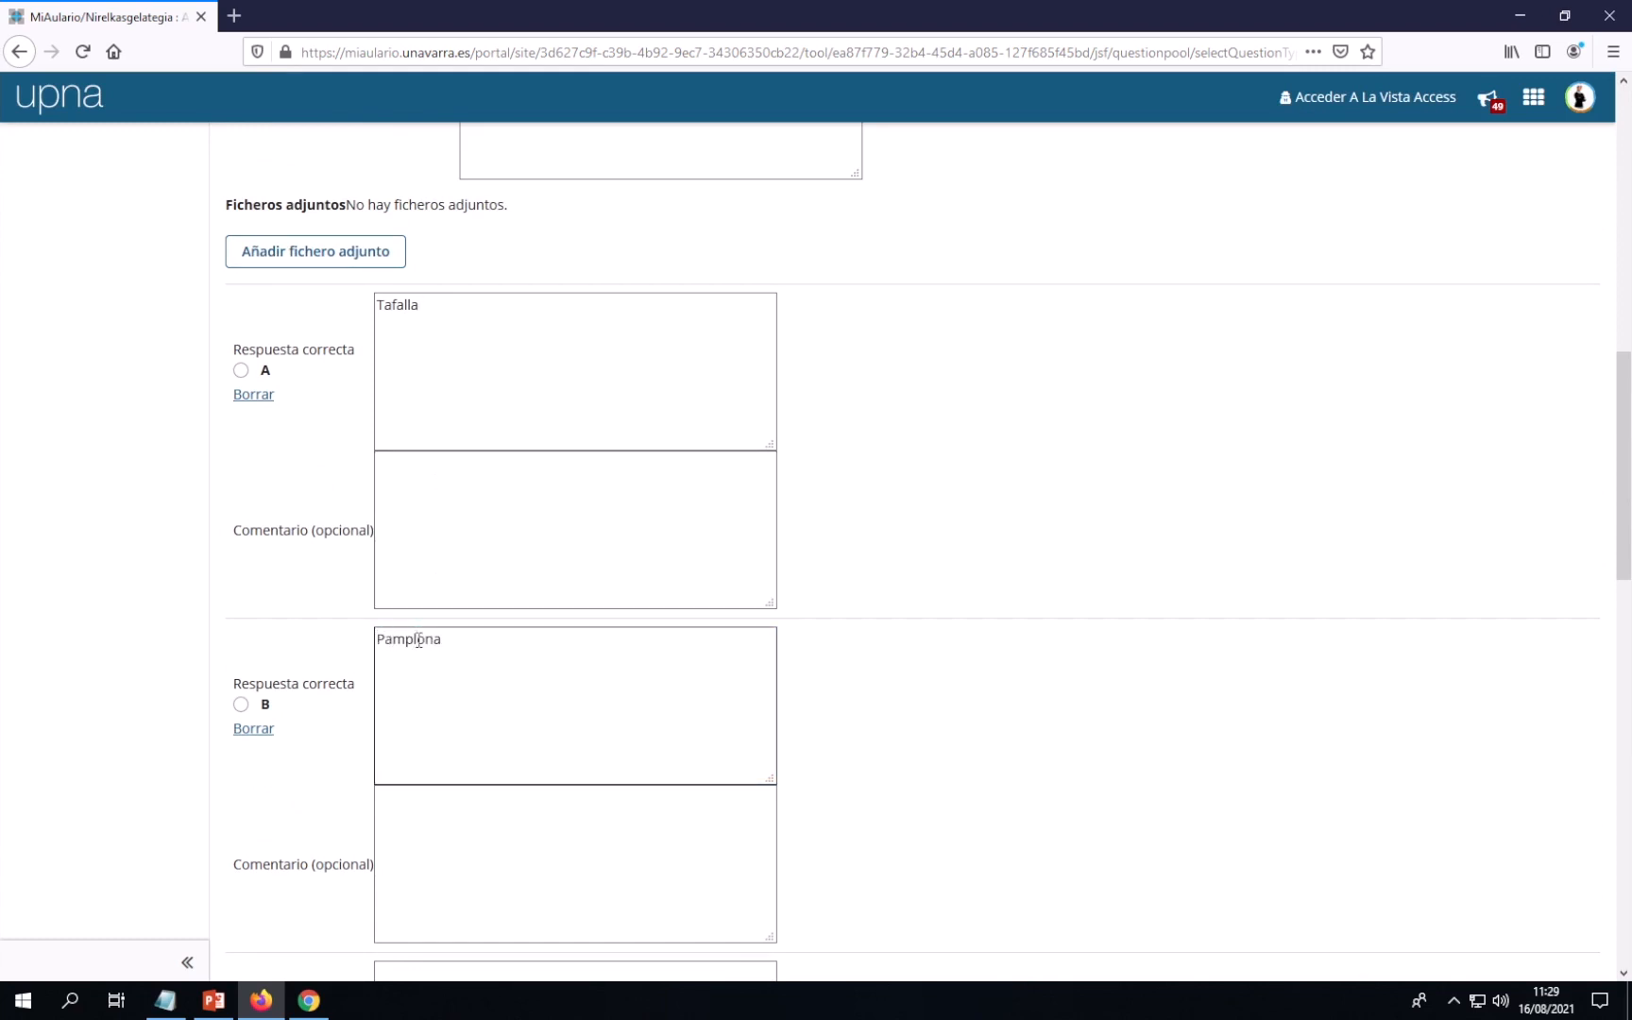
scroll(418, 640, down, 4)
click(423, 607)
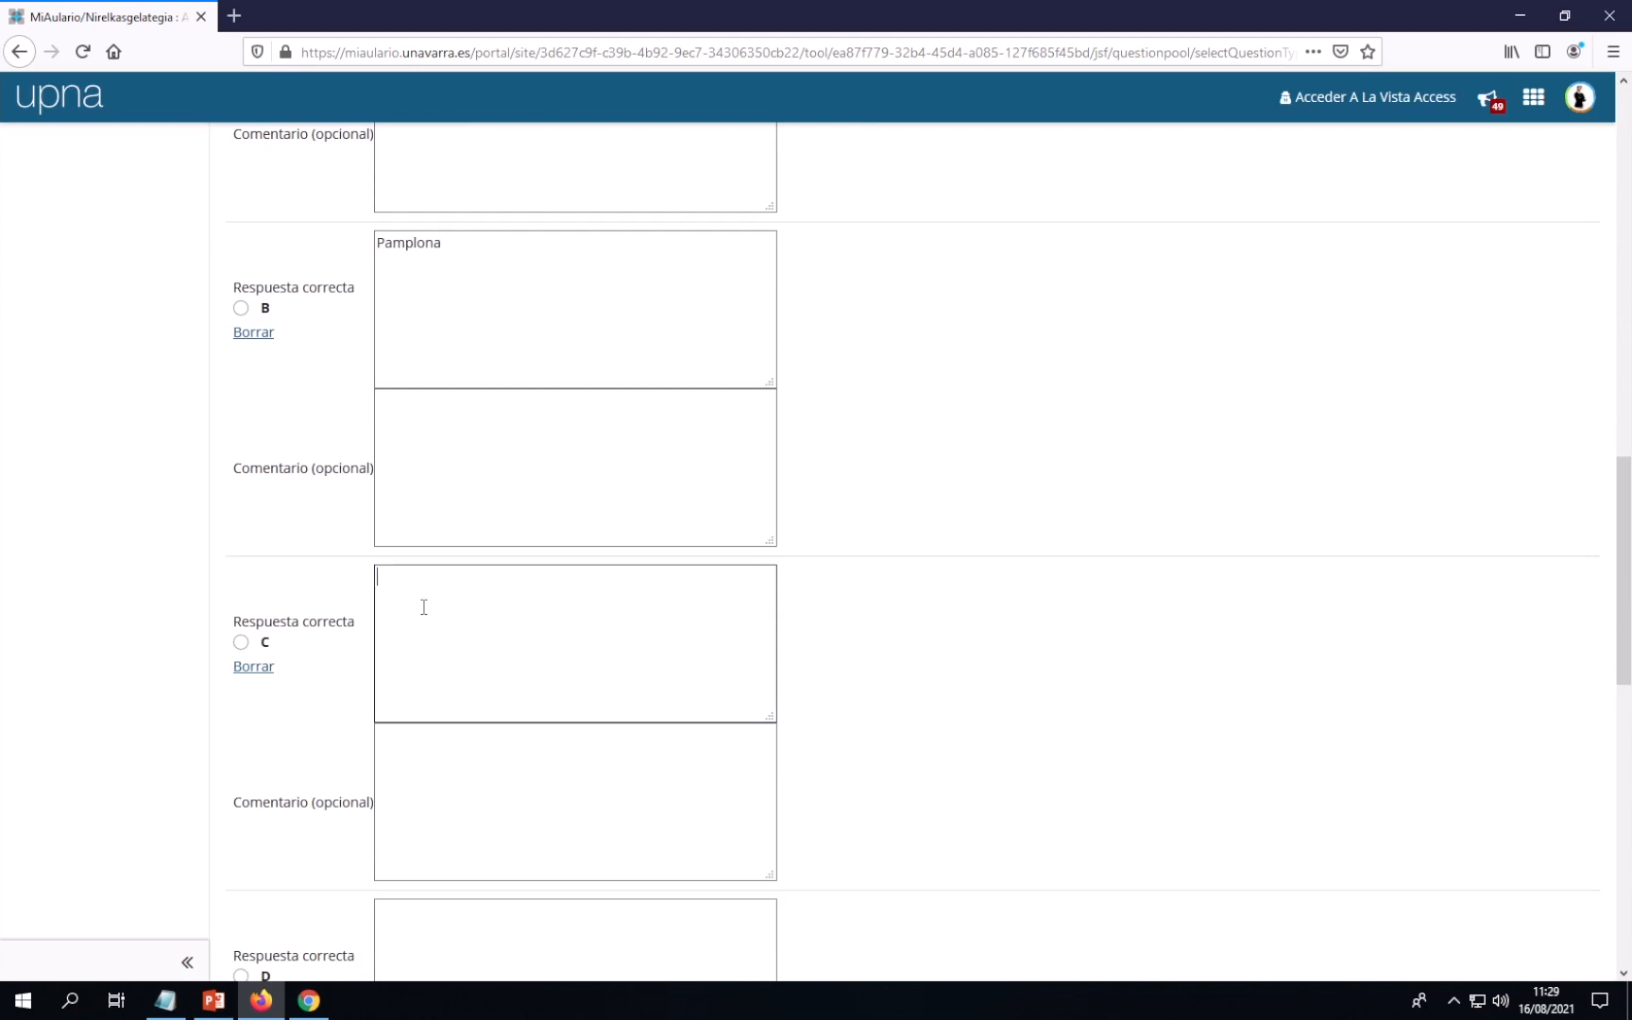
text(Tudela)
scroll(424, 606, down, 3)
click(429, 631)
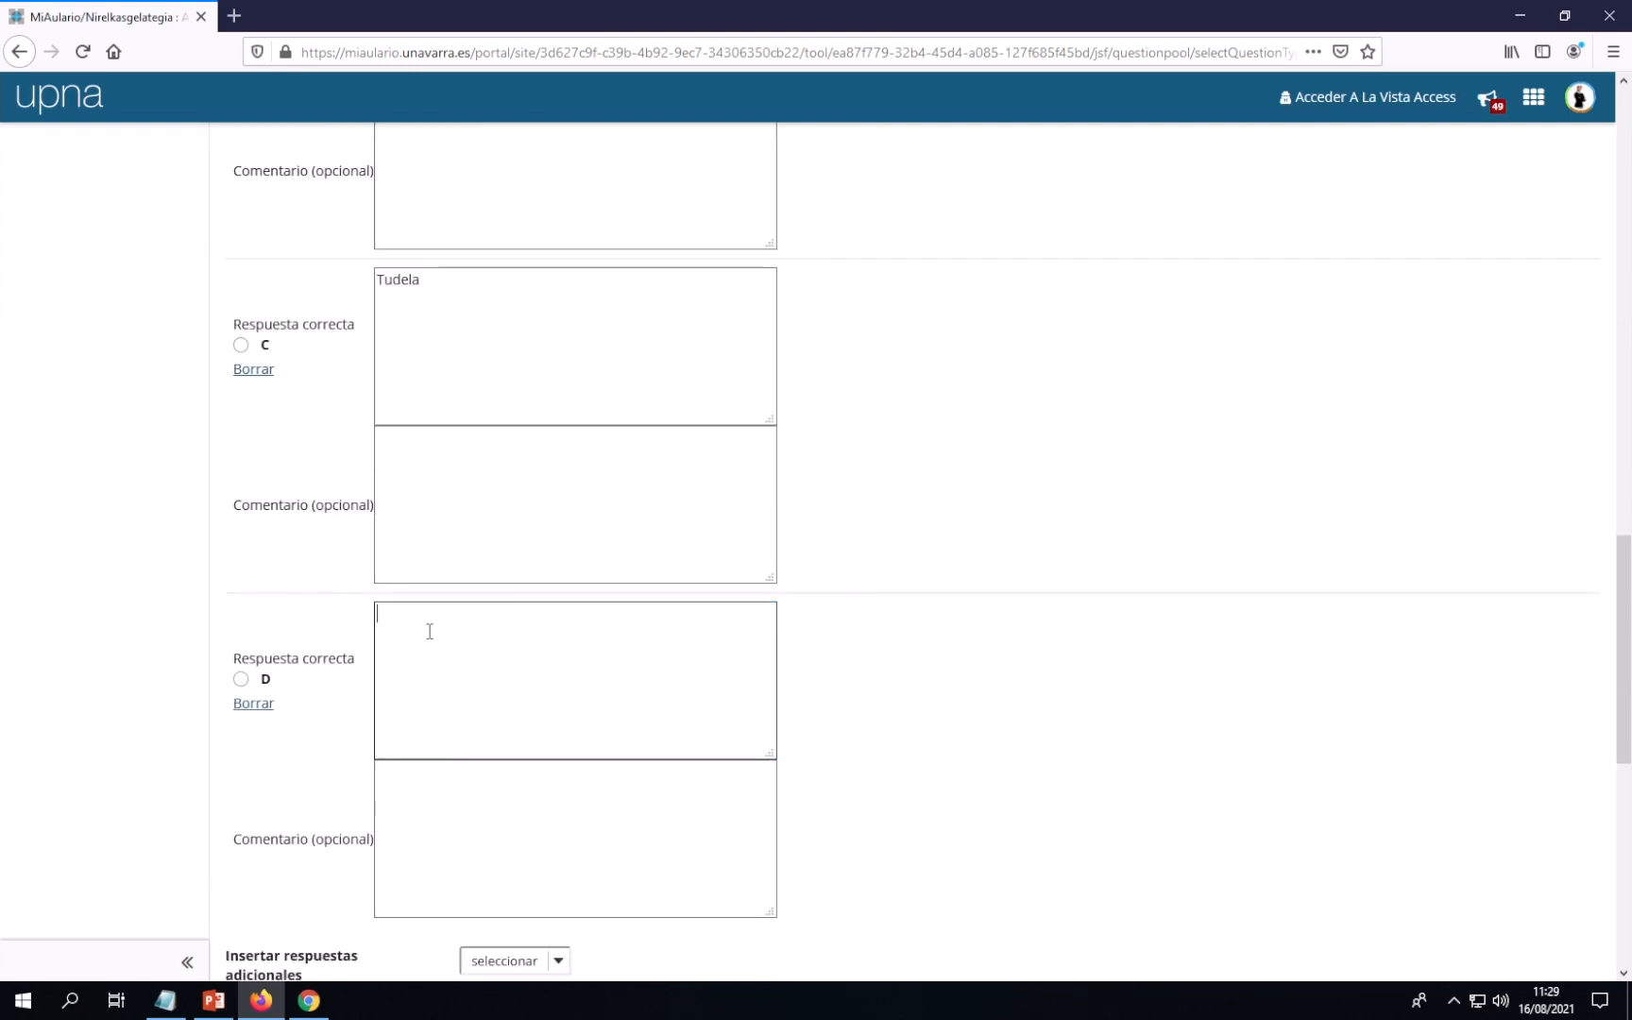
text(Estella)
Mark option B, Pamplona, as the correct answer under Respuesta correcta
scroll(456, 648, up, 3)
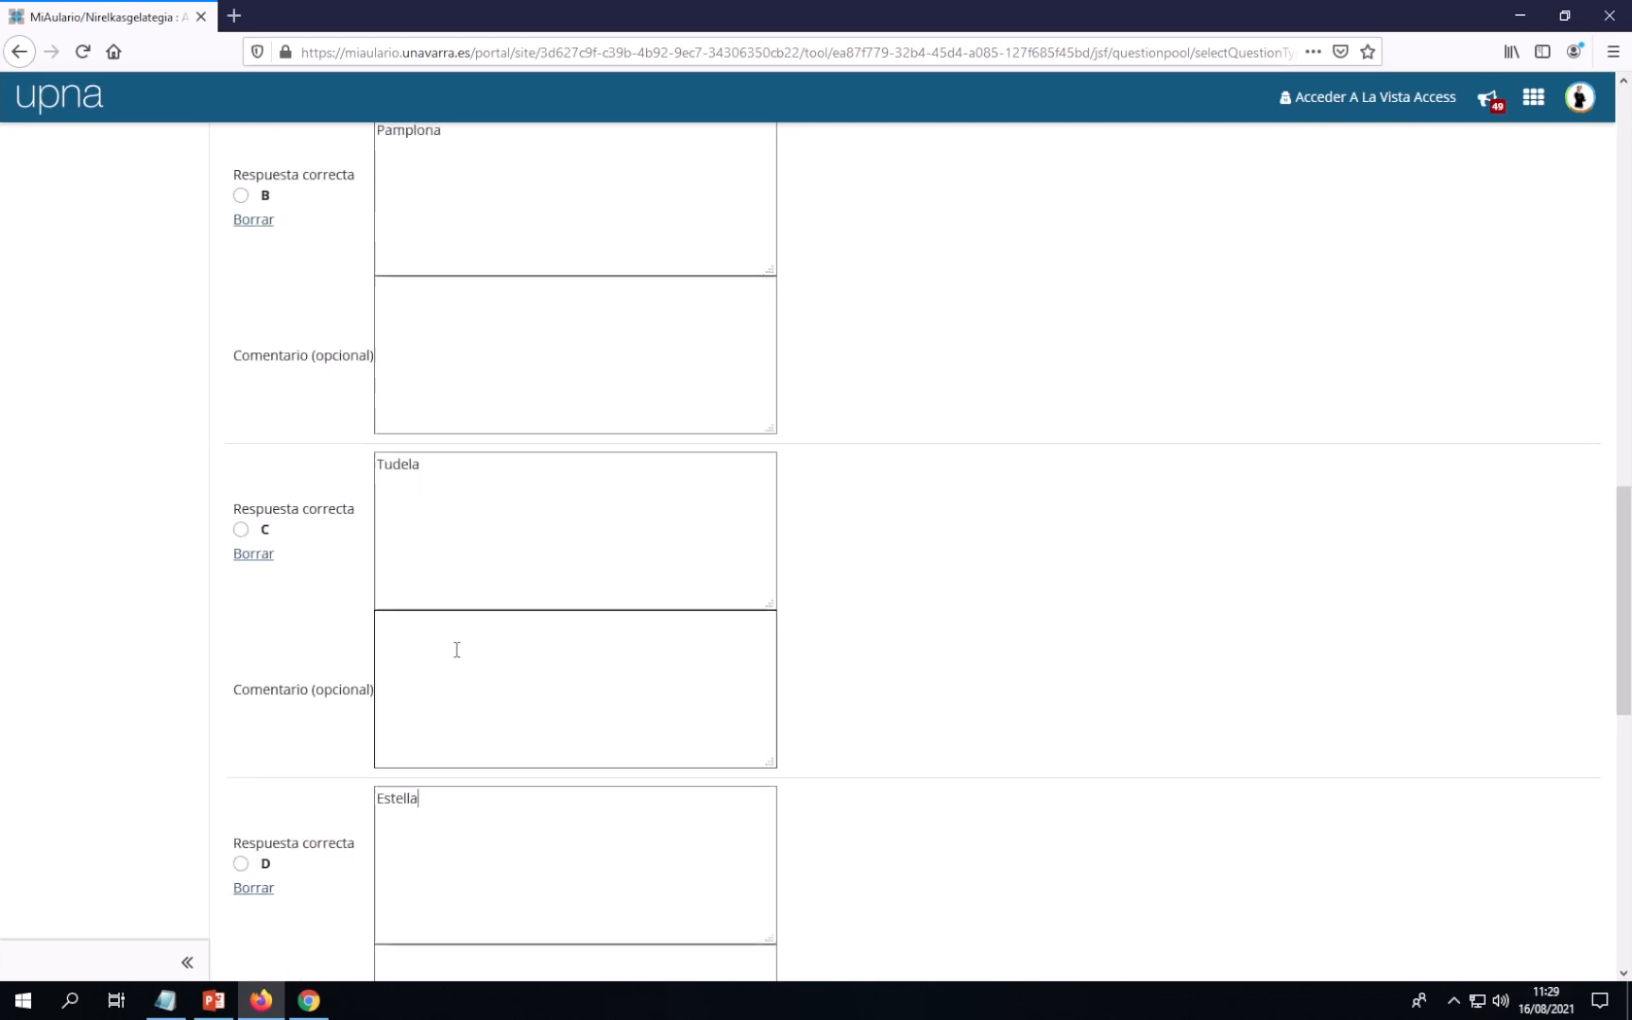
scroll(455, 649, up, 4)
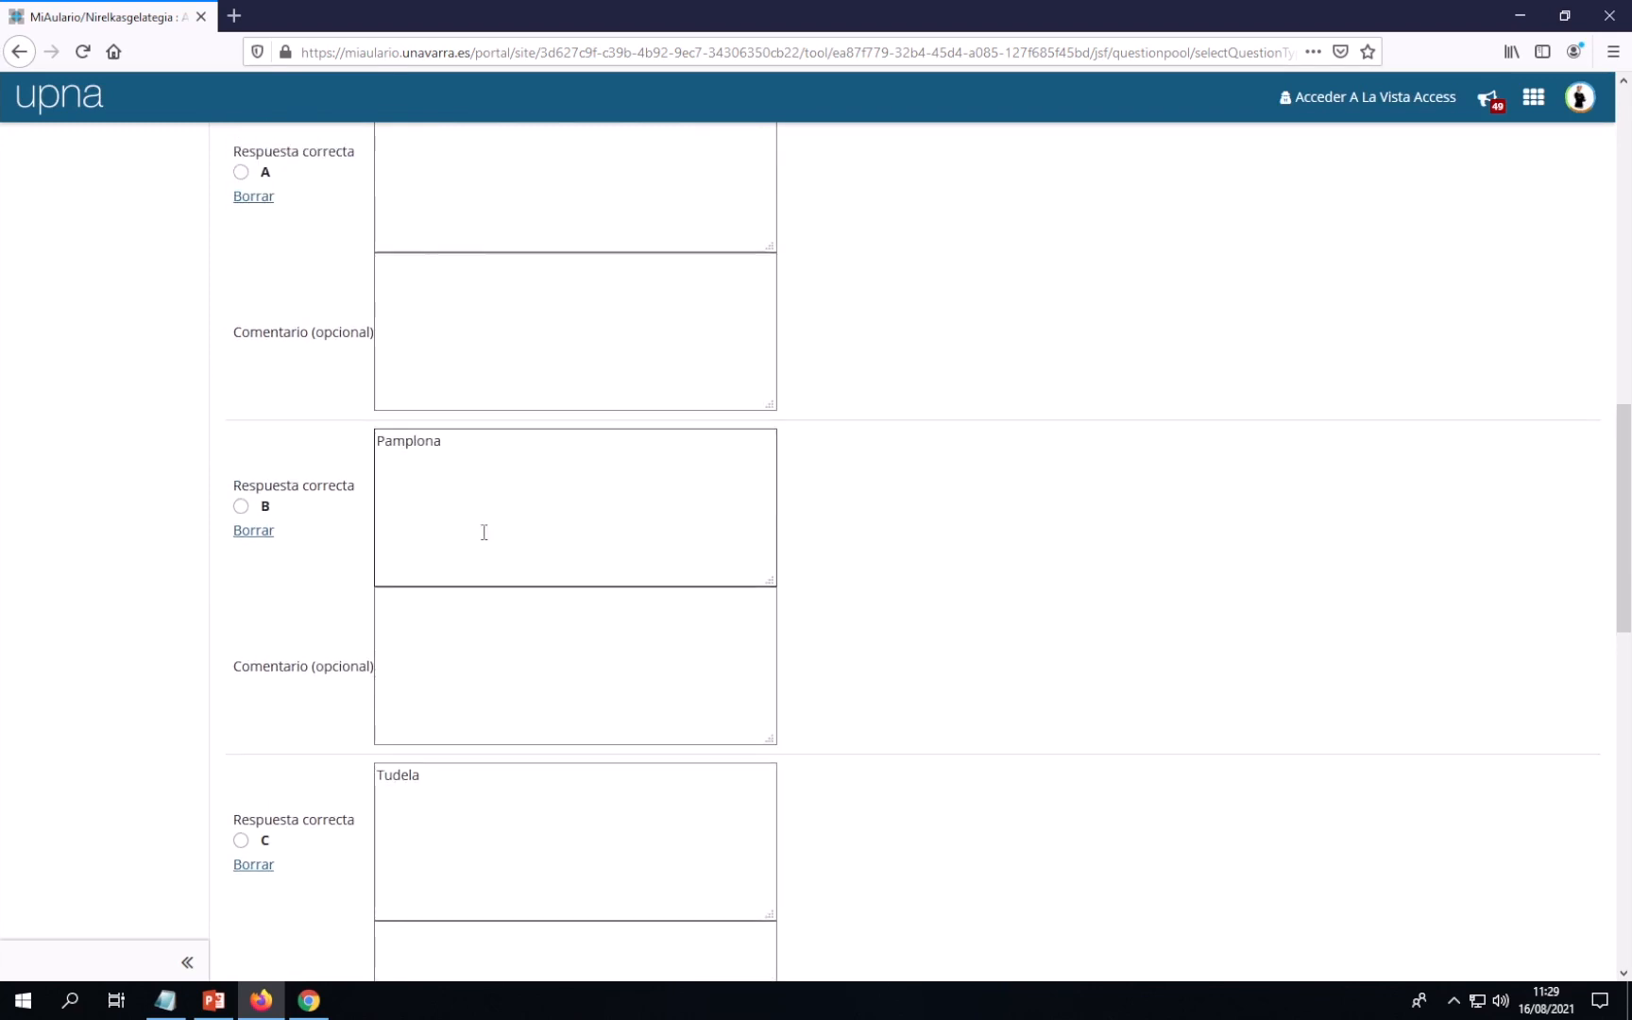
click(240, 507)
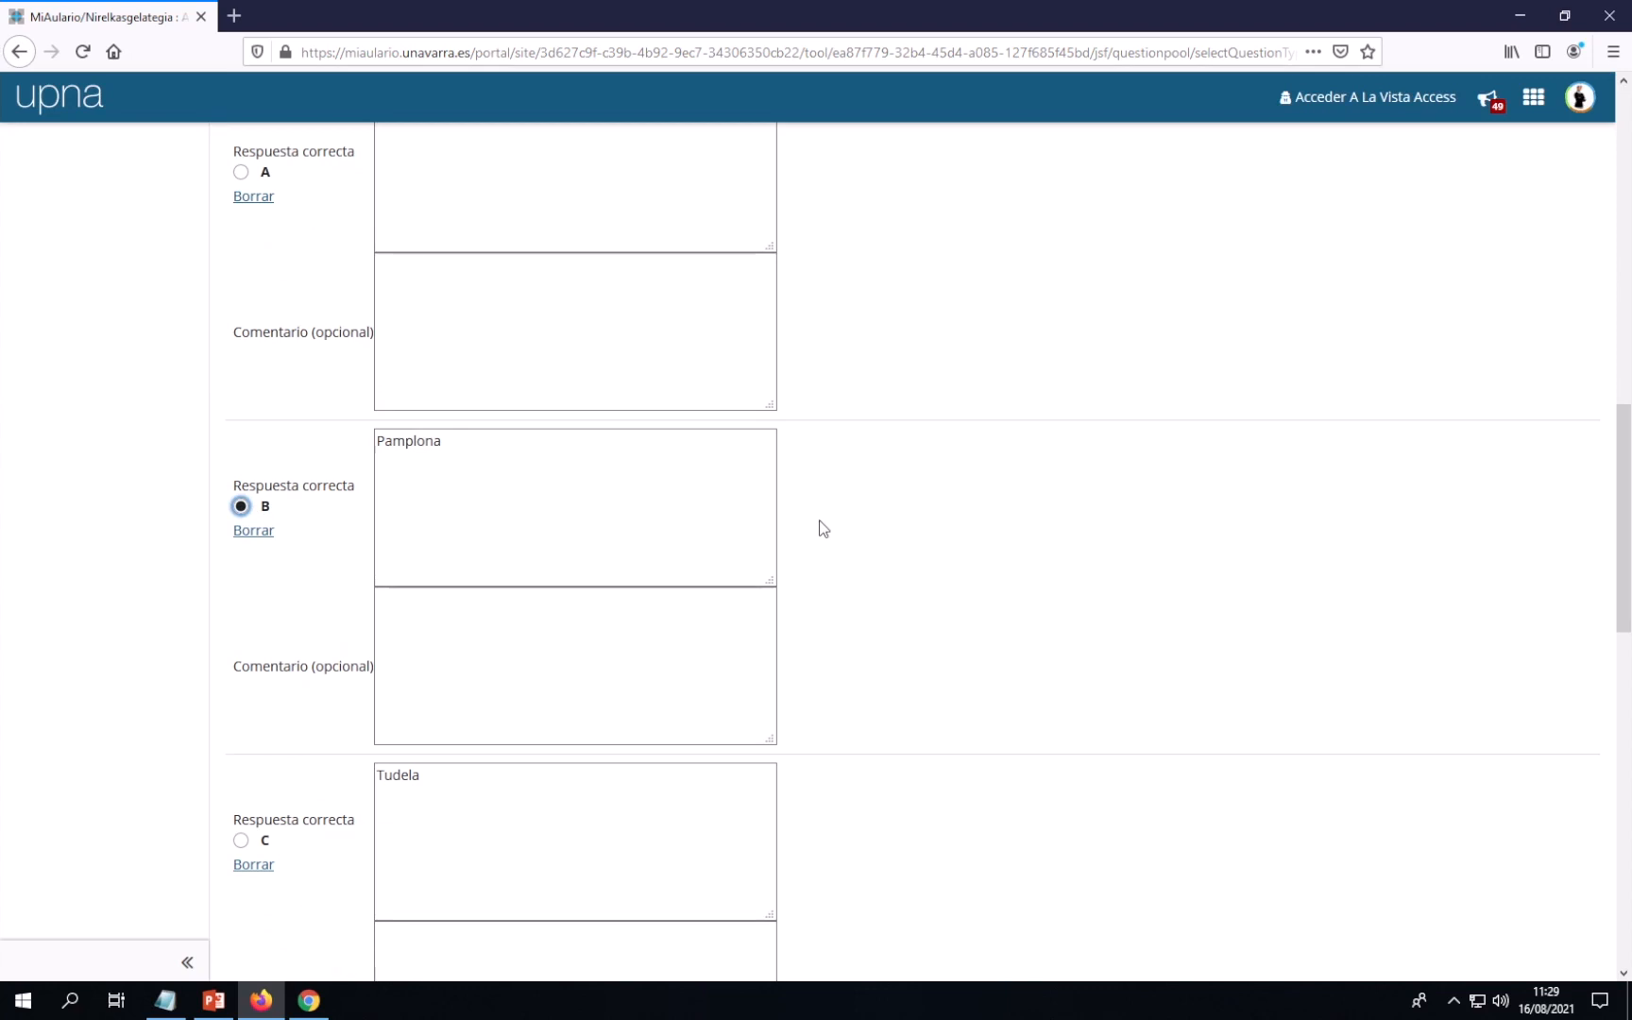
scroll(822, 529, up, 2)
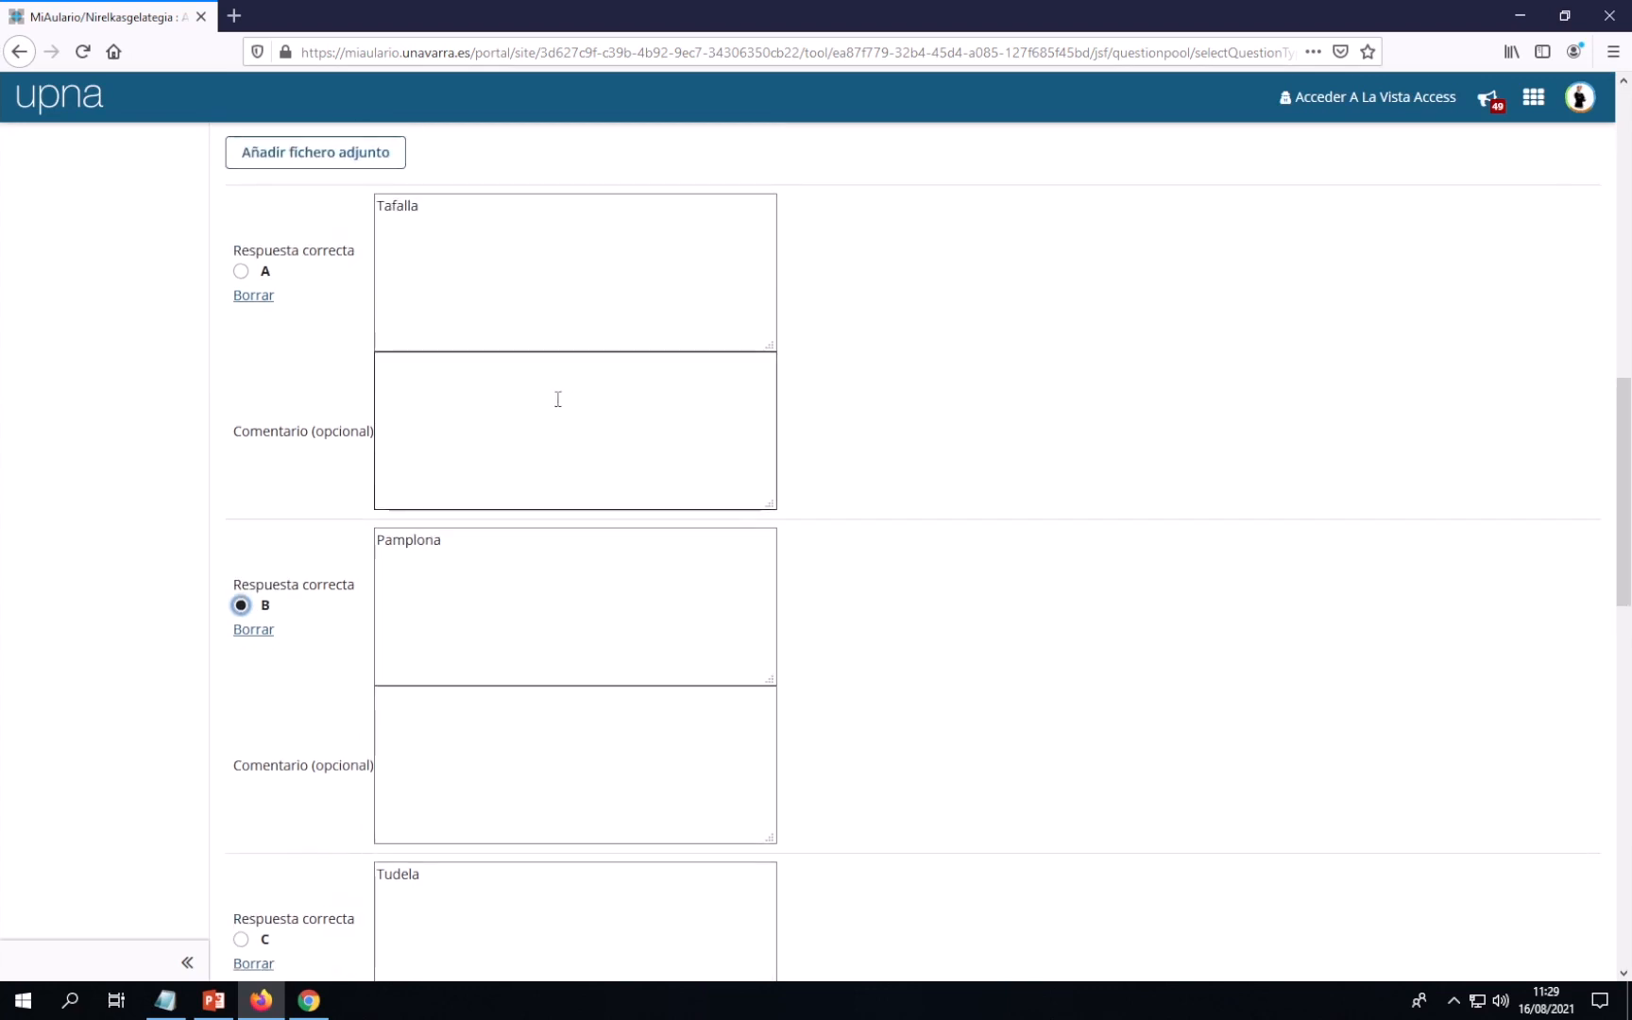
scroll(558, 399, down, 2)
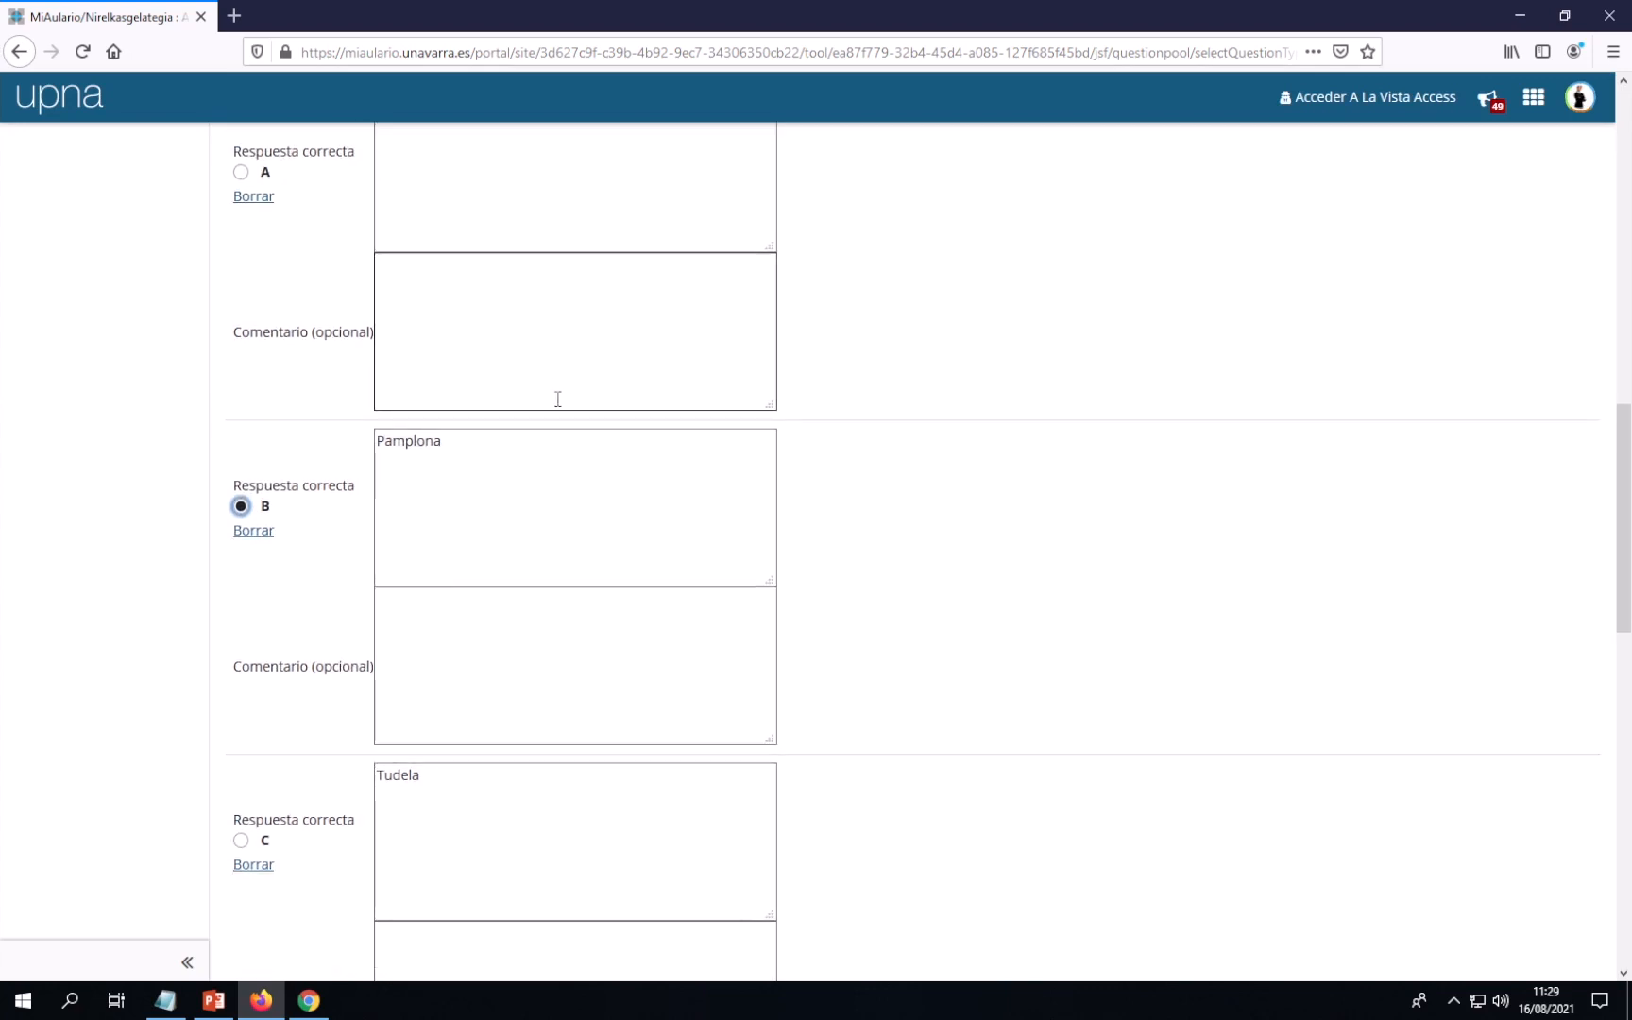
scroll(558, 398, down, 4)
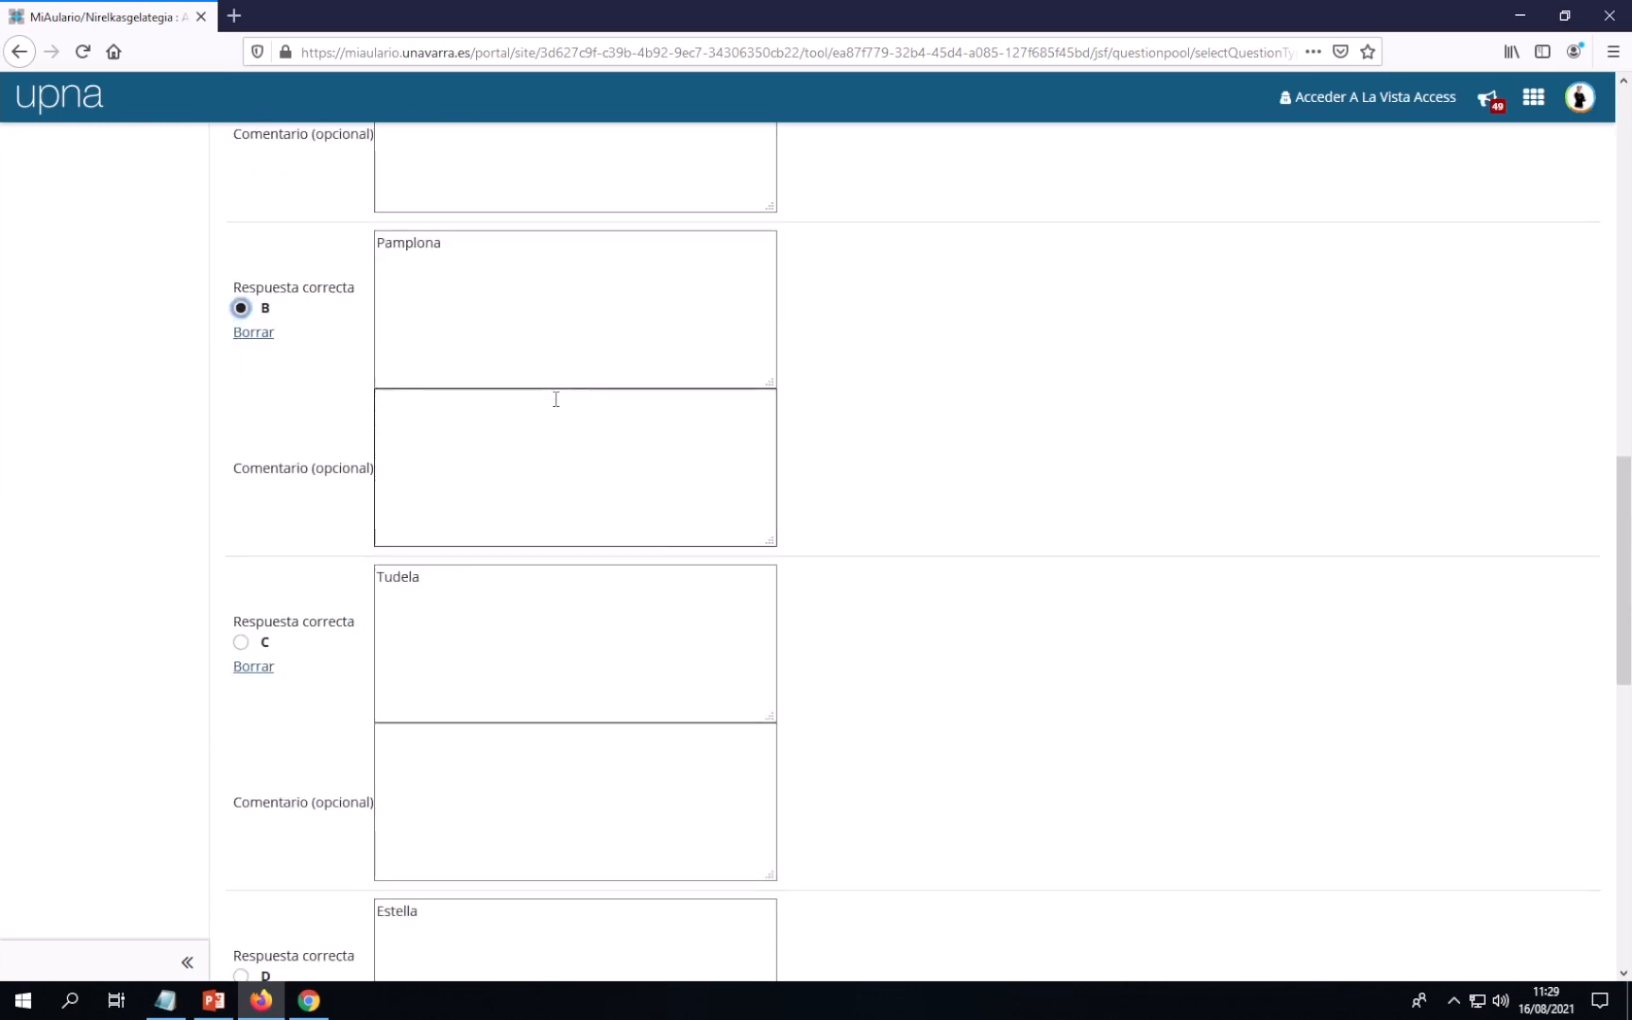
scroll(556, 399, down, 1)
scroll(557, 398, down, 3)
click(455, 711)
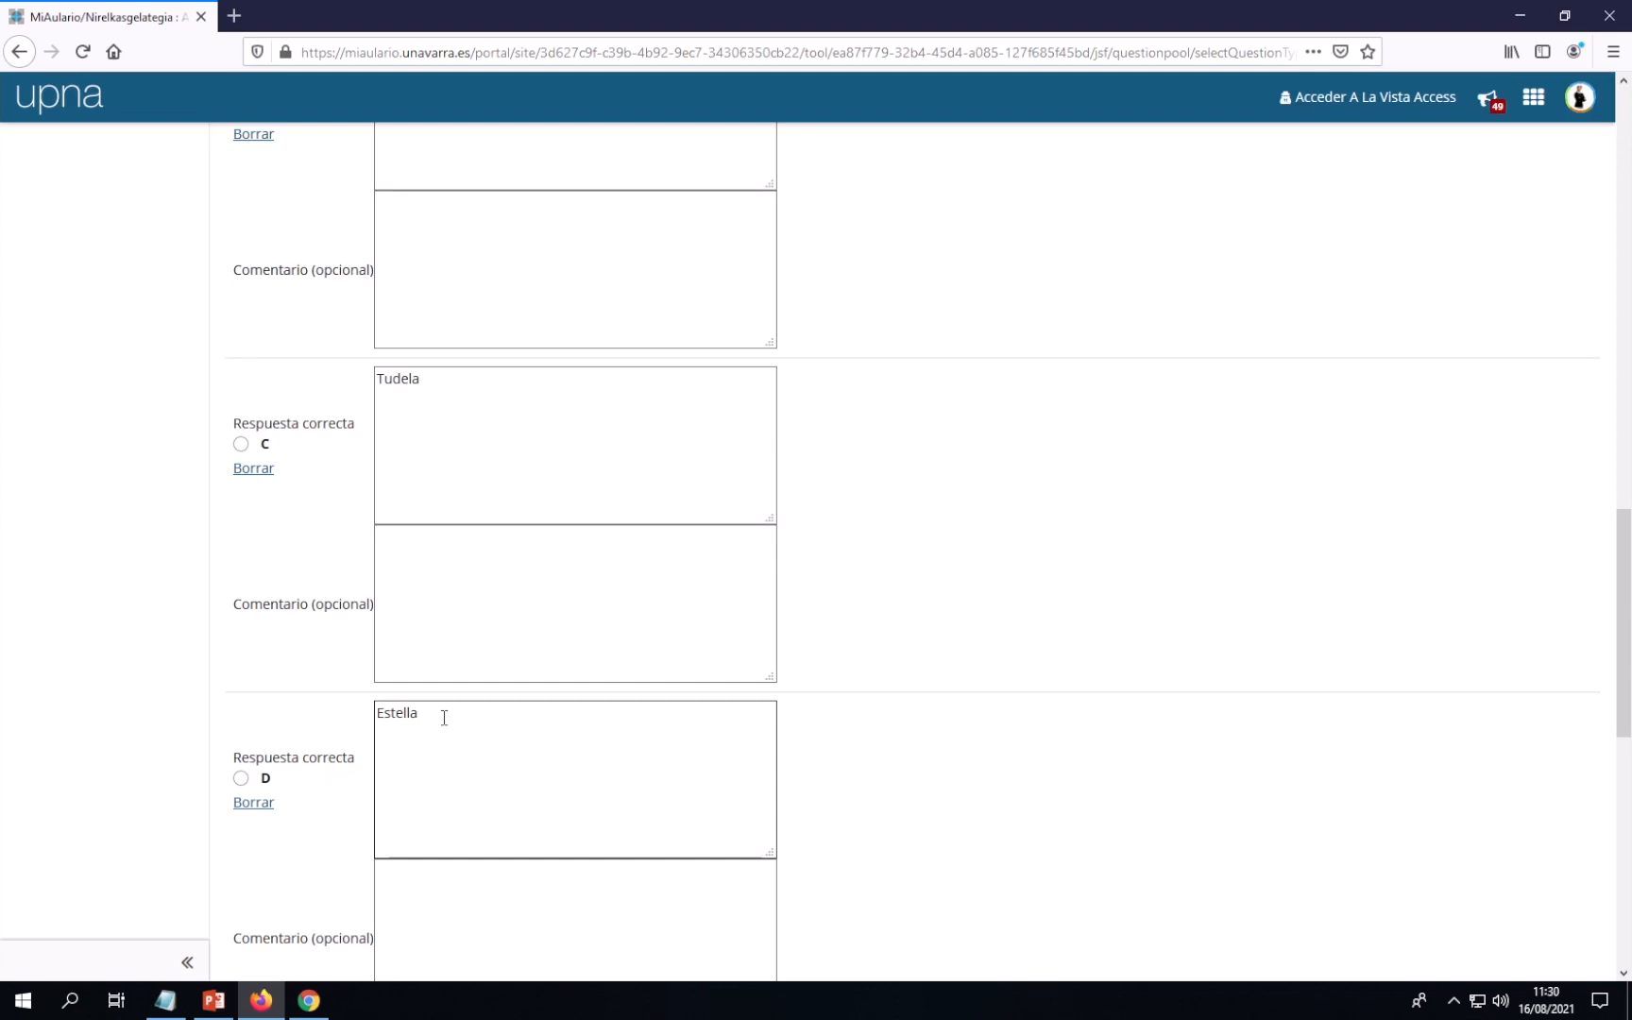
scroll(444, 718, up, 2)
scroll(444, 718, down, 3)
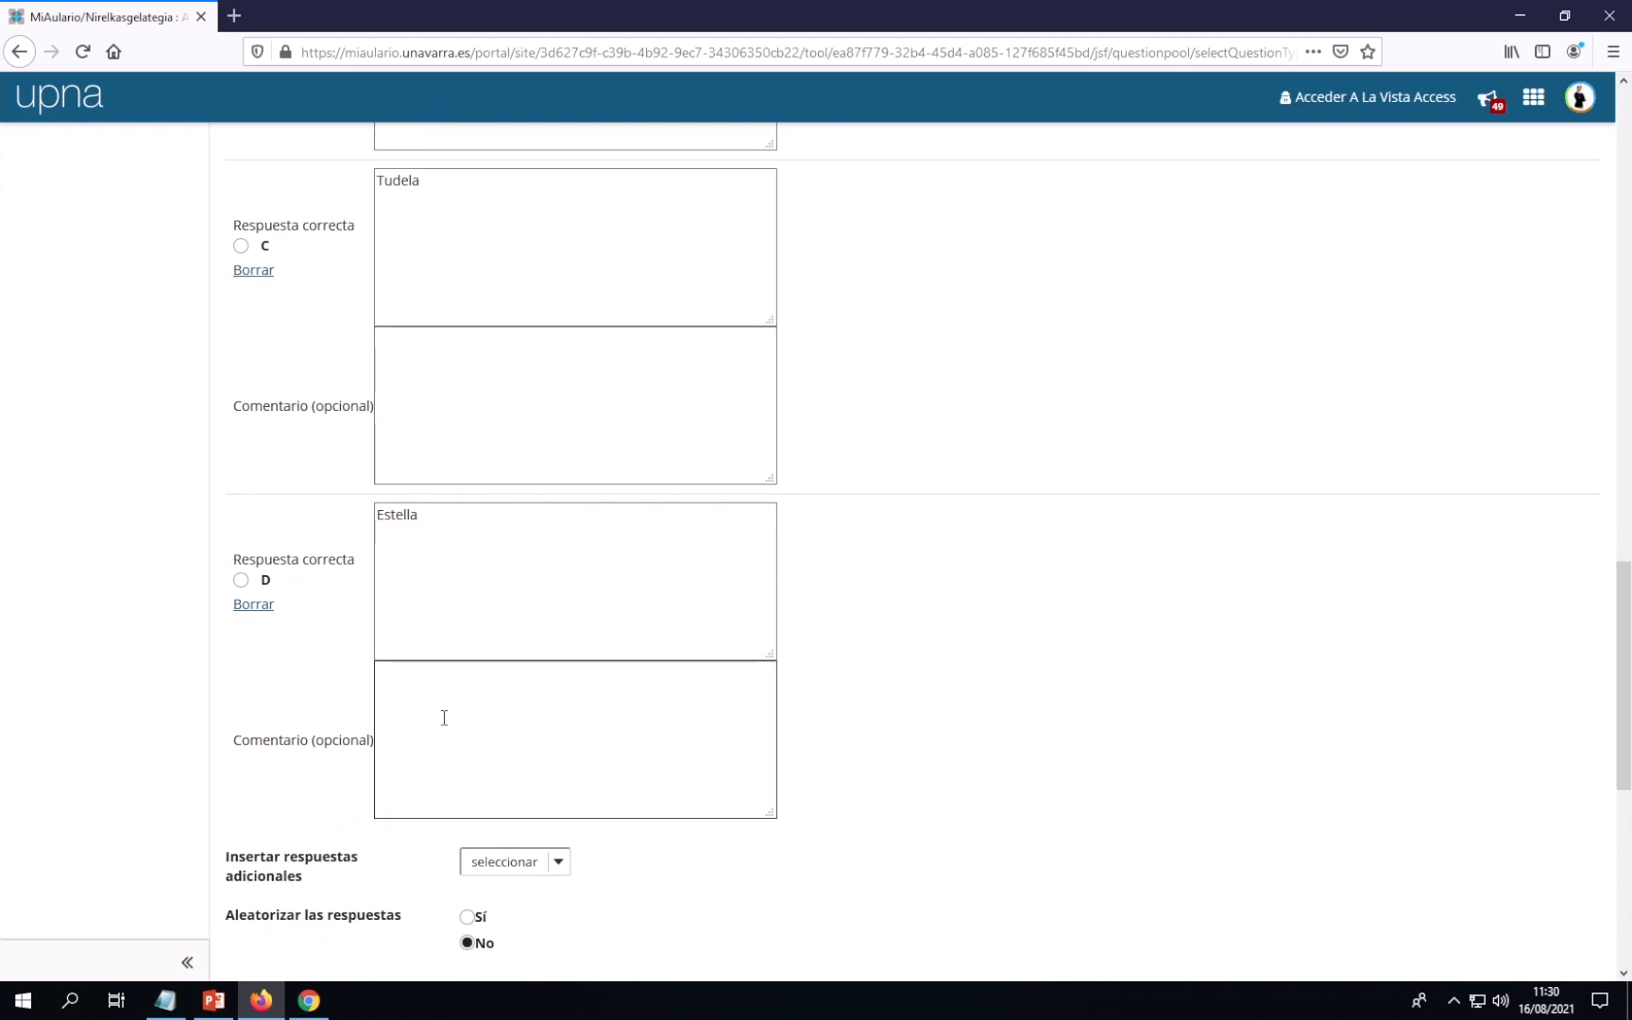
scroll(443, 684, down, 2)
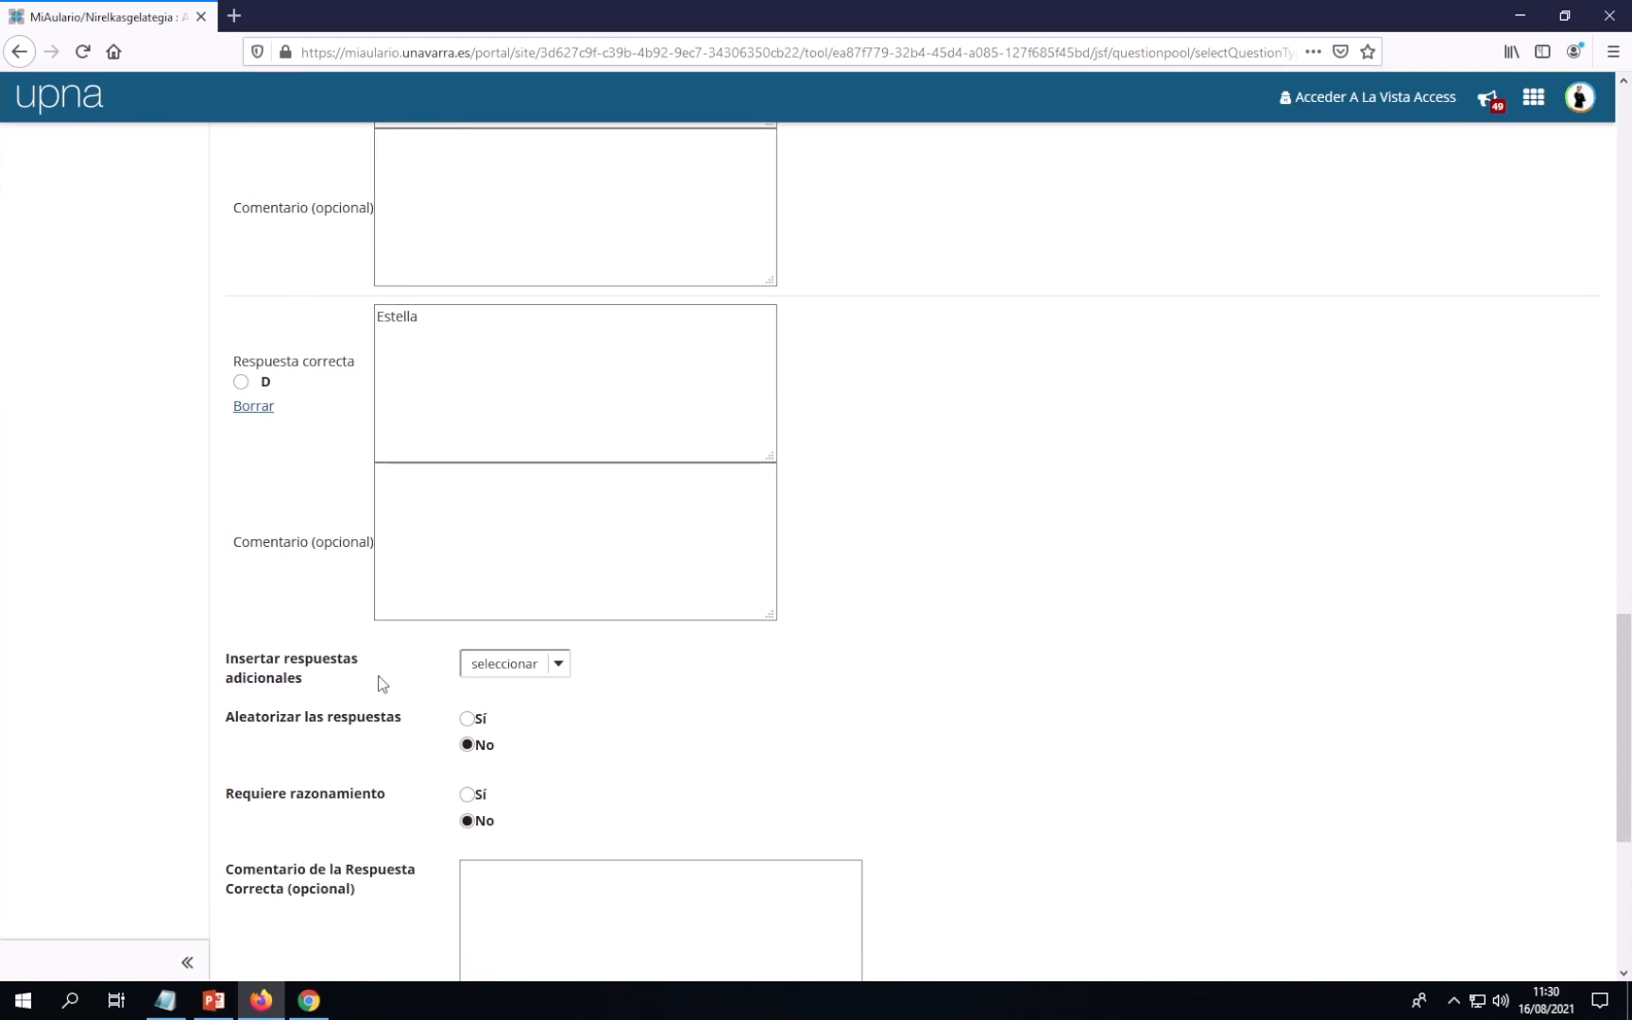
click(555, 670)
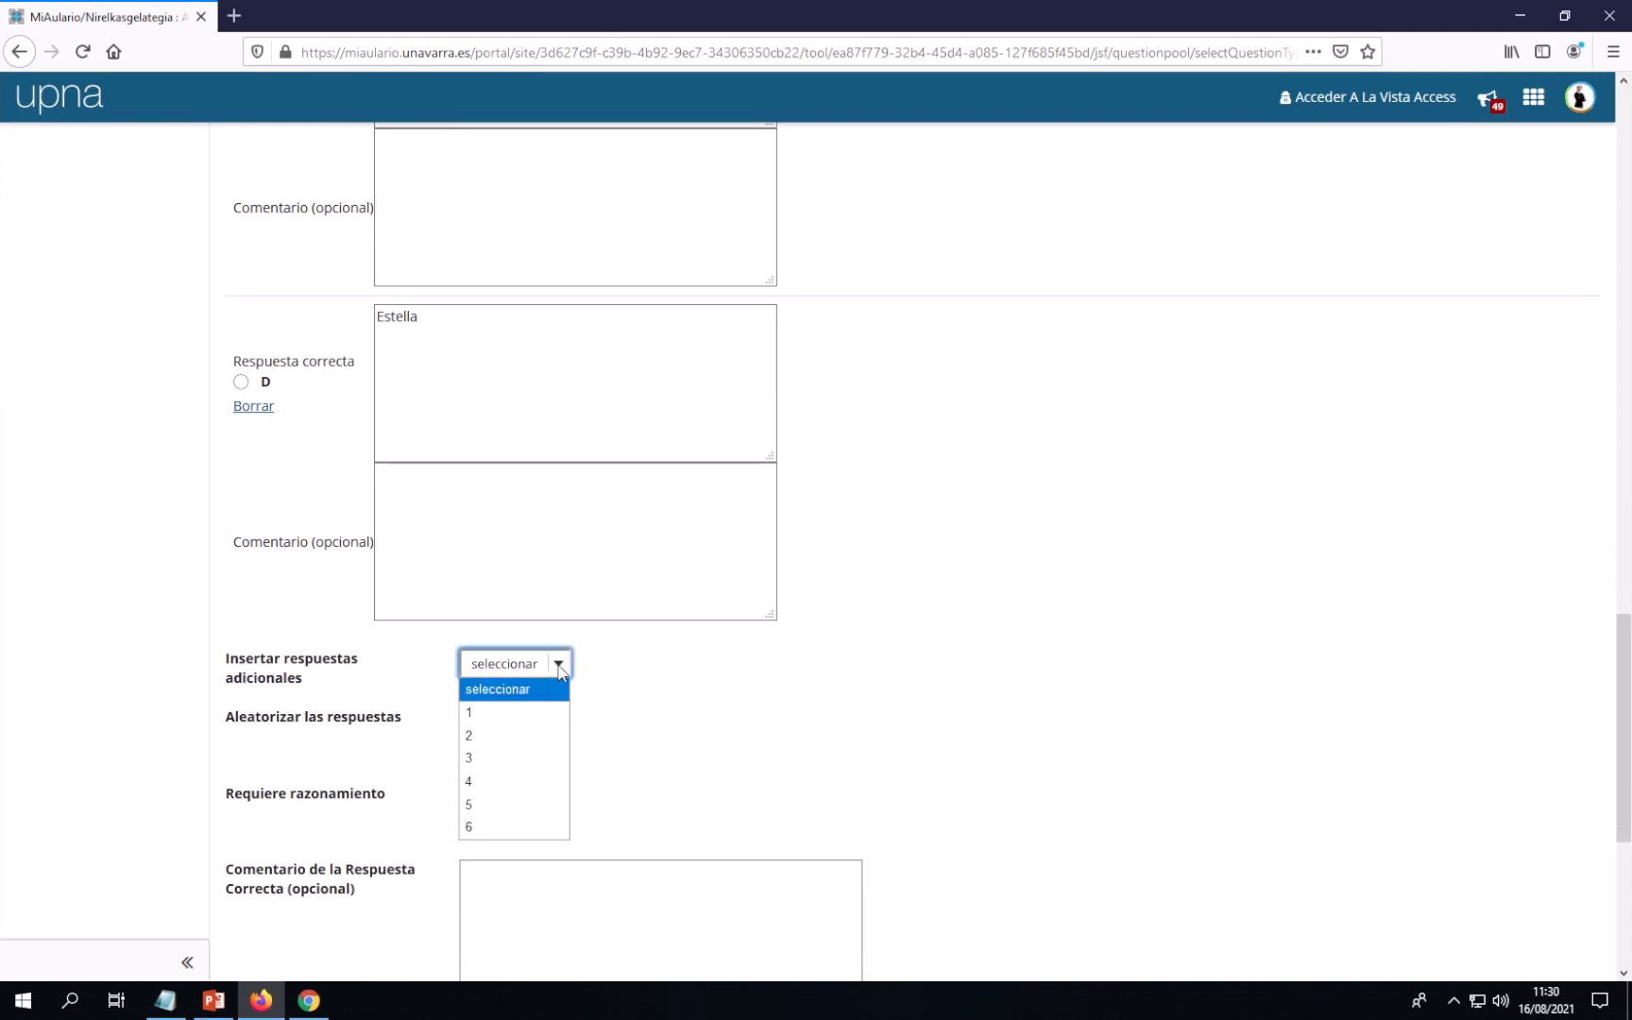
click(557, 670)
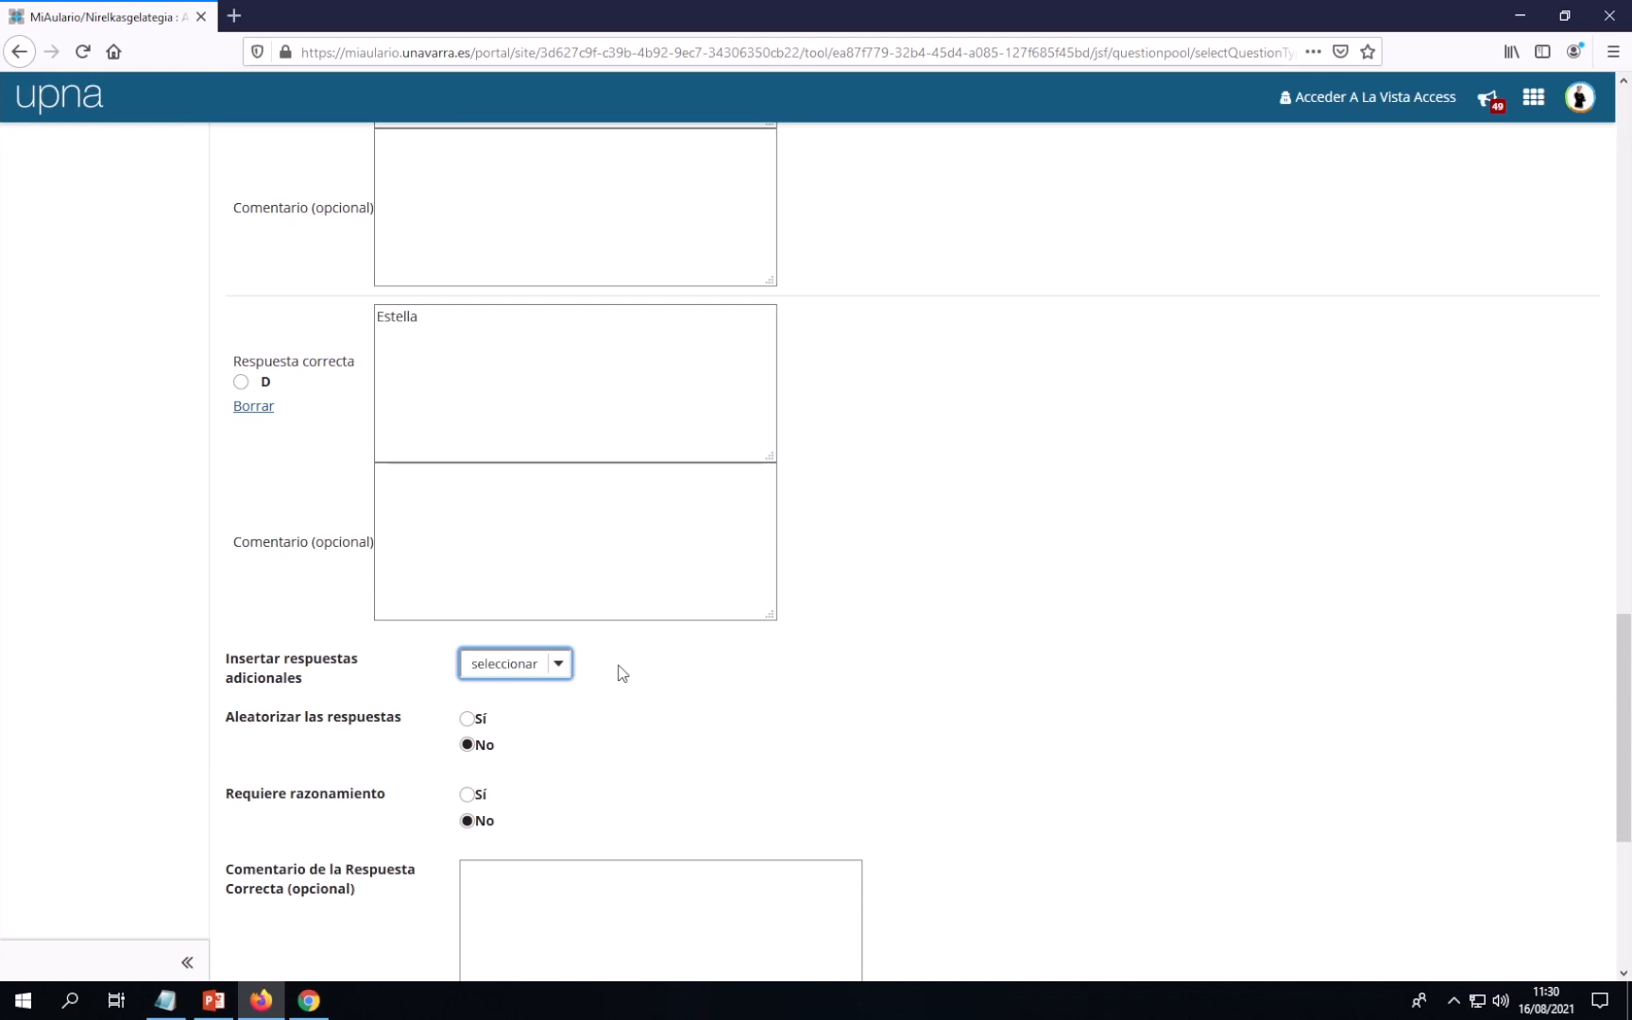
click(664, 676)
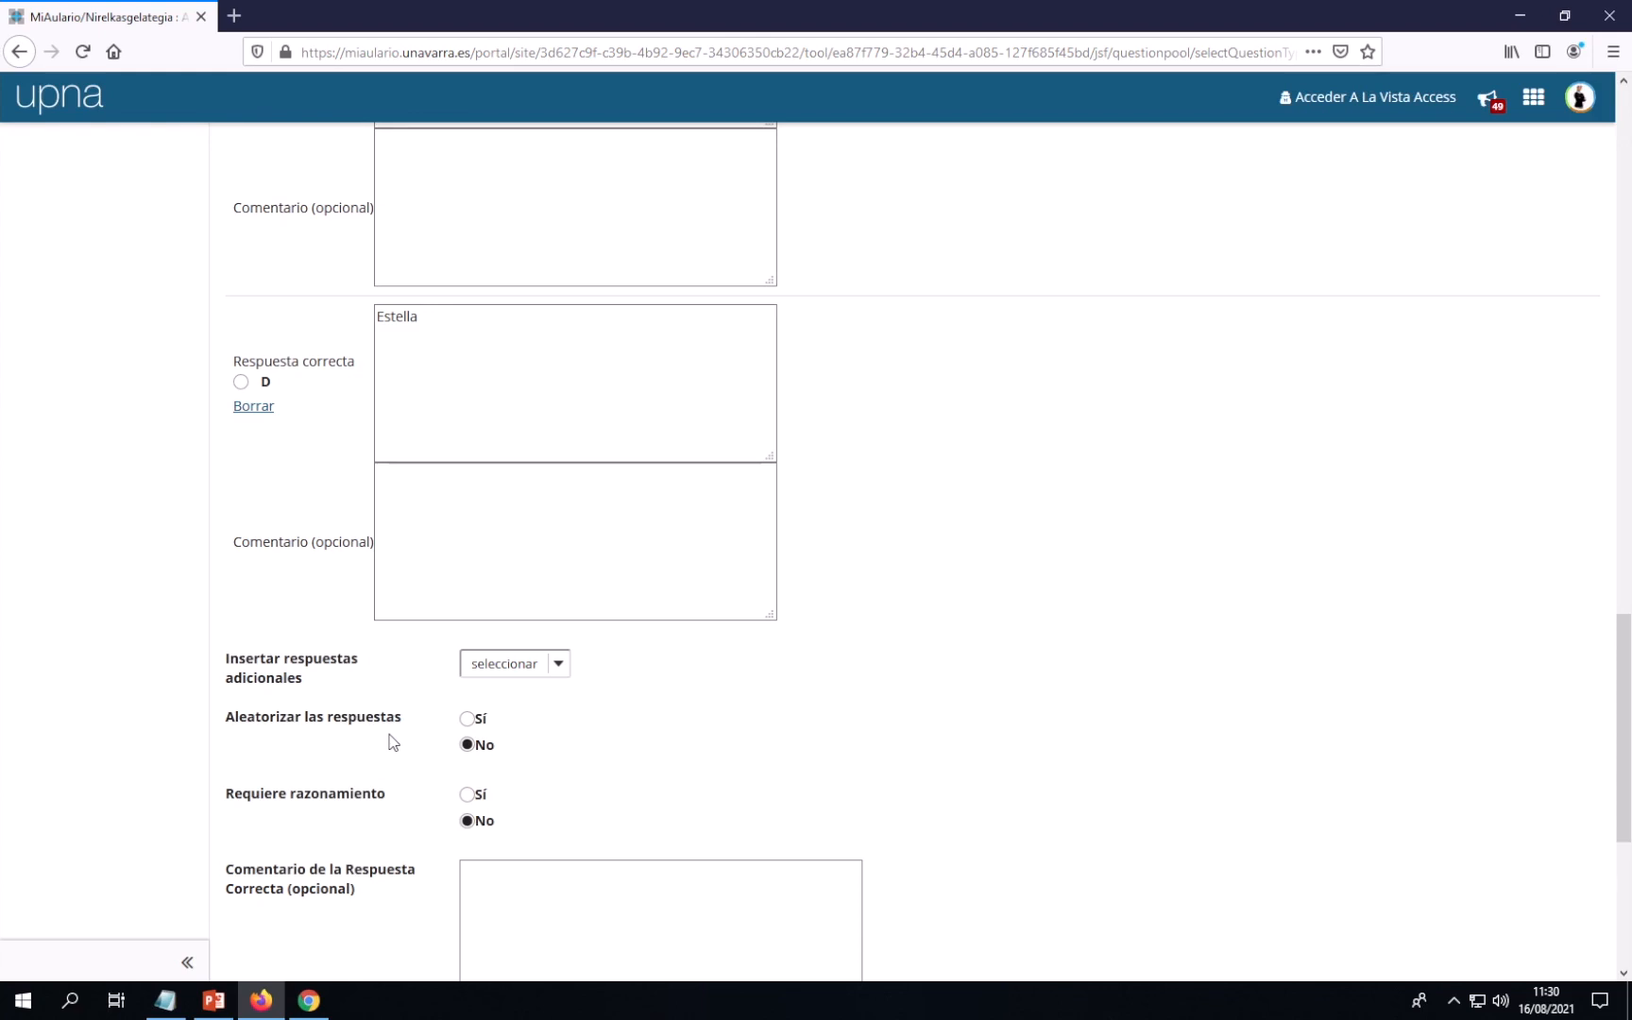
Set both Aleatorizar las respuestas and Requiere razonamiento to Sí
click(468, 718)
scroll(887, 704, down, 2)
scroll(887, 704, down, 1)
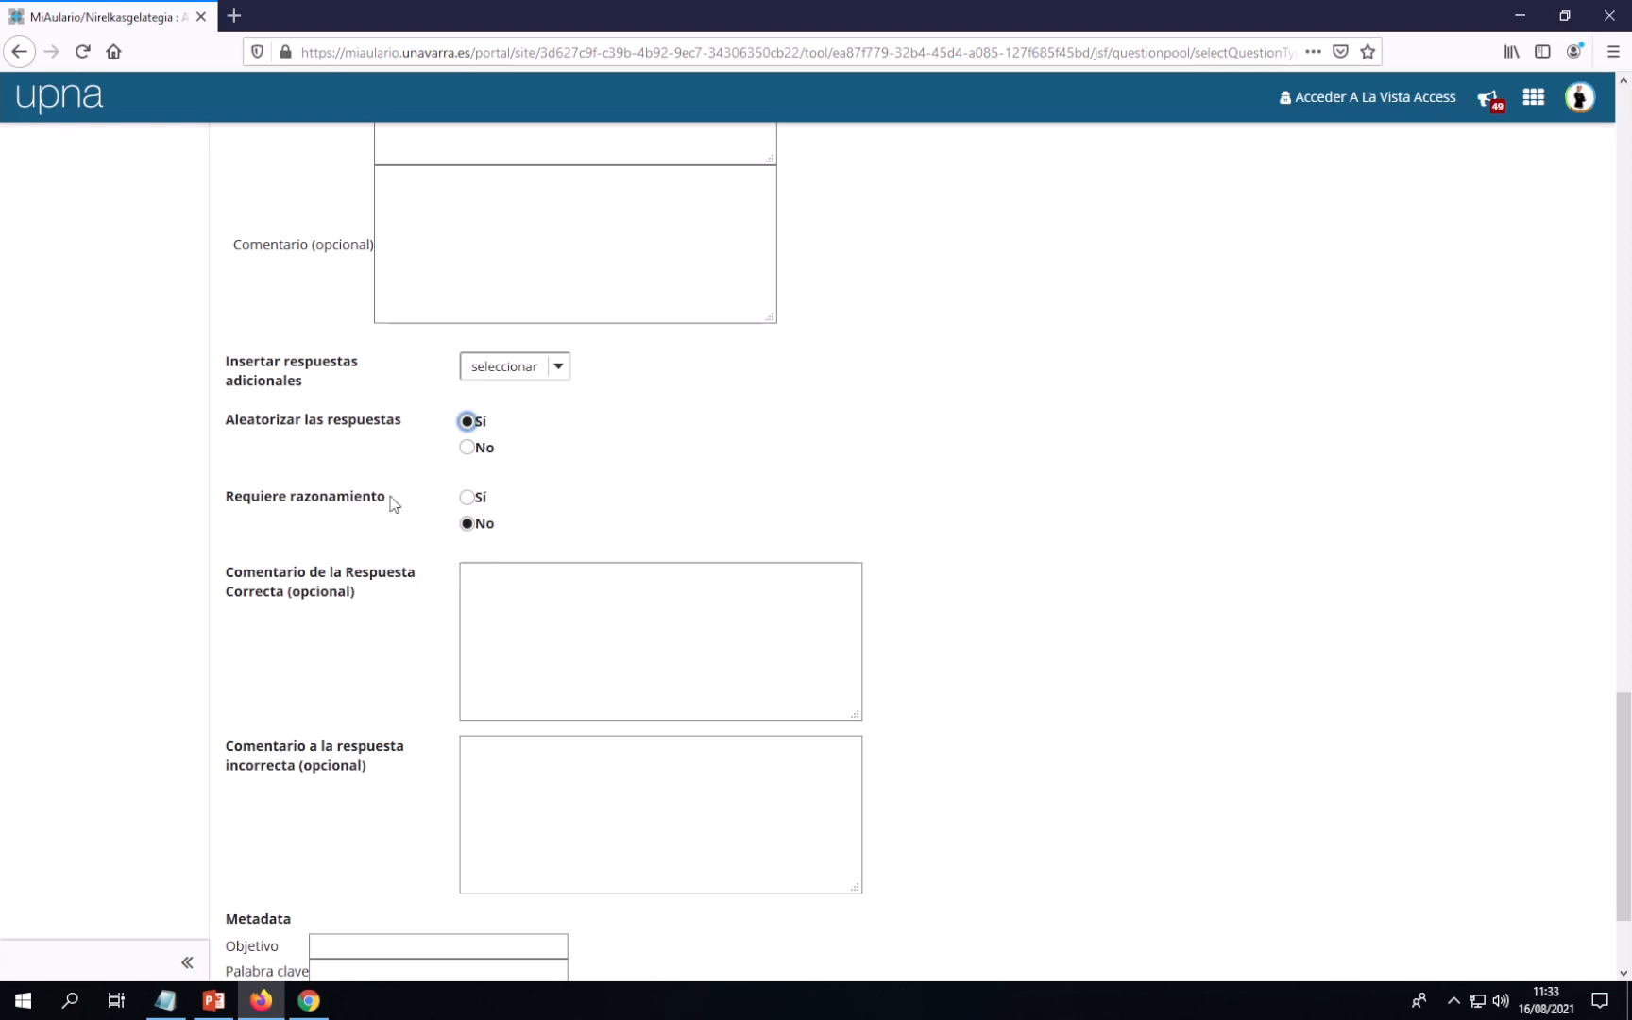
click(467, 498)
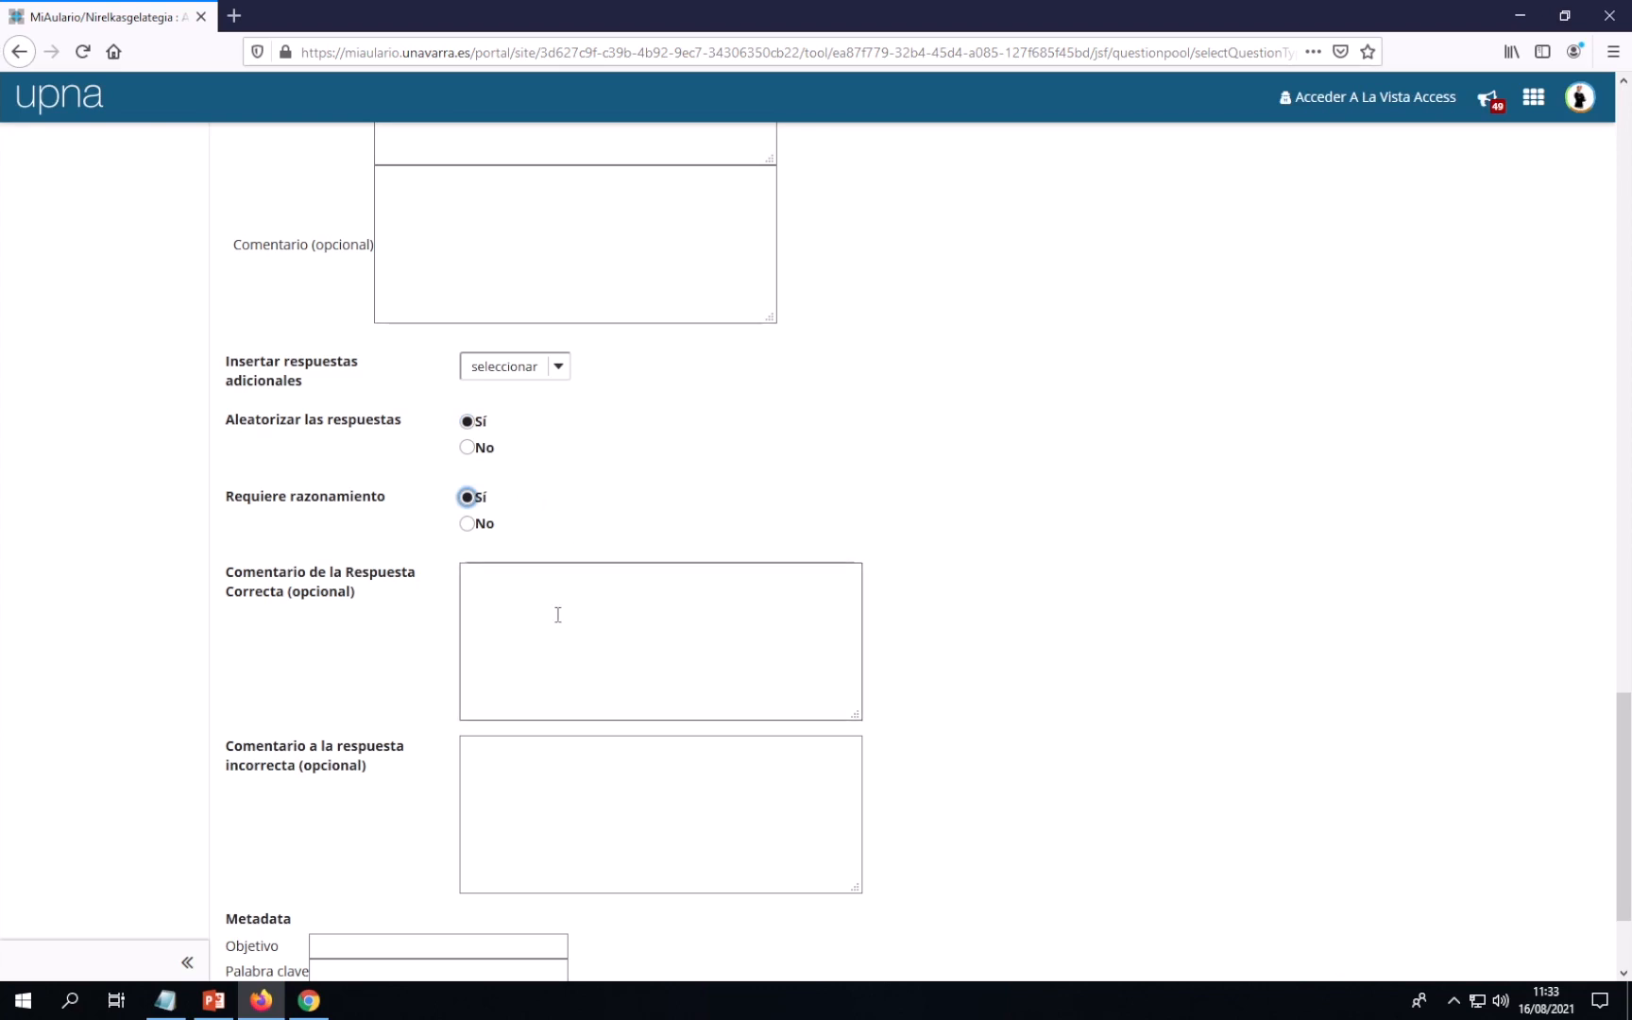
Save the Navarra capital question so bateria_pruebas lists 1 question
scroll(574, 609, up, 10)
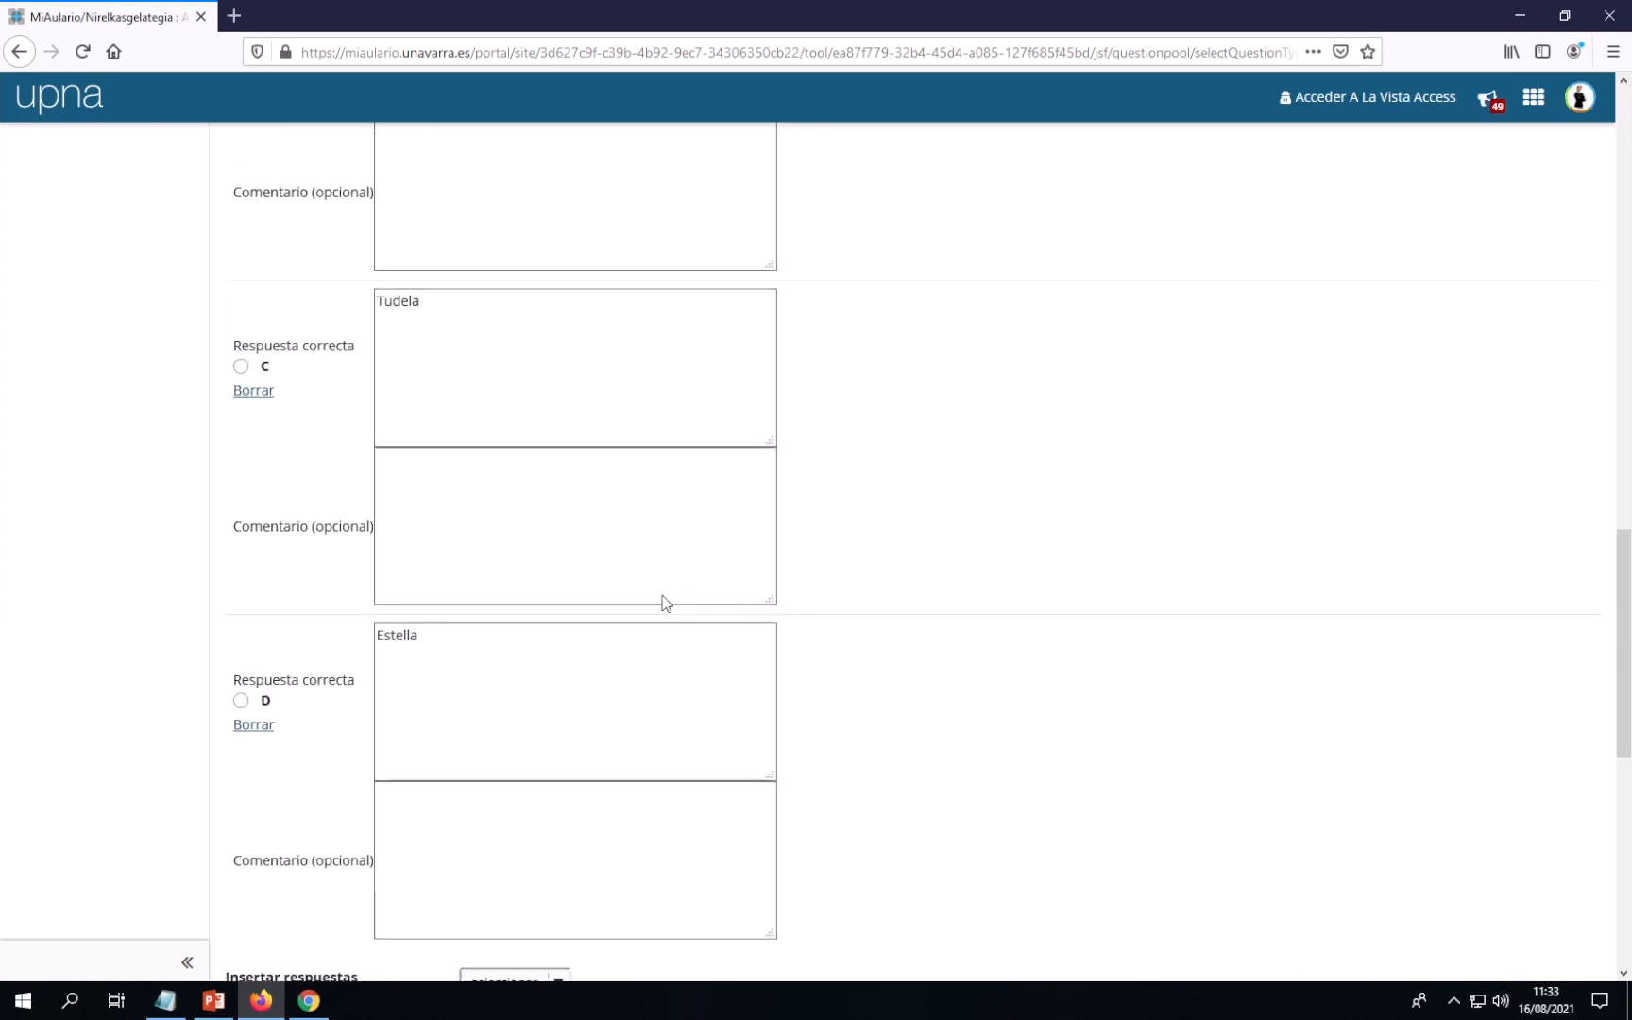
scroll(664, 595, up, 4)
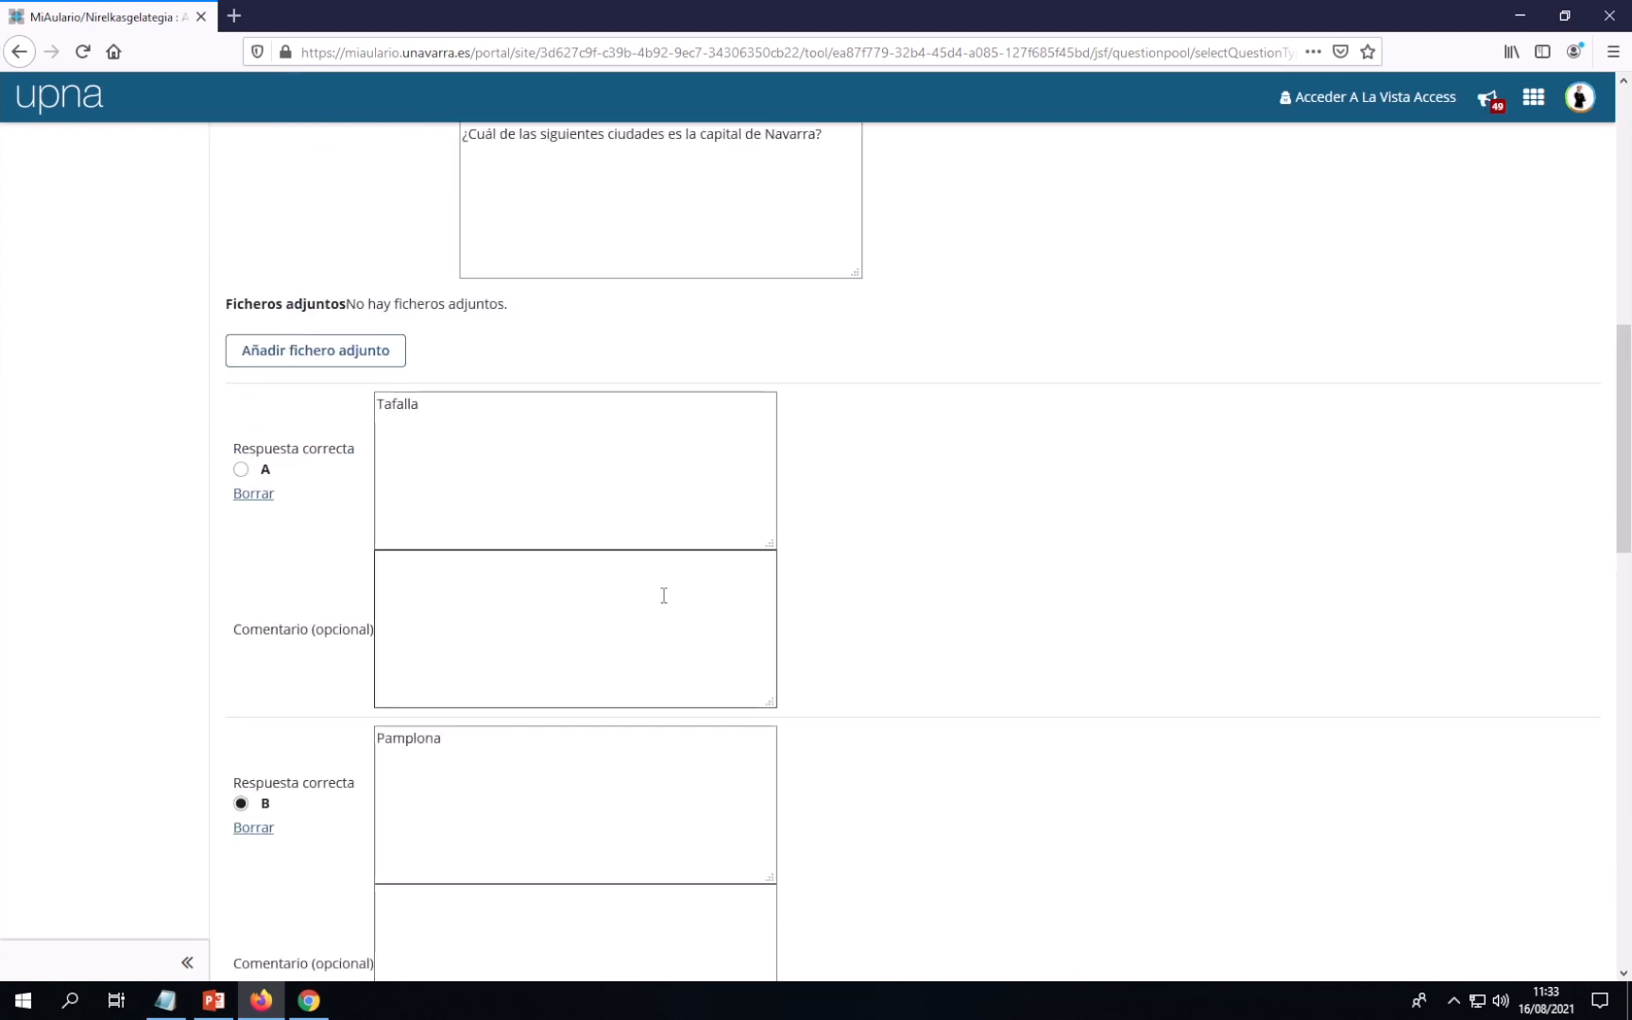
scroll(664, 594, down, 3)
scroll(663, 595, down, 9)
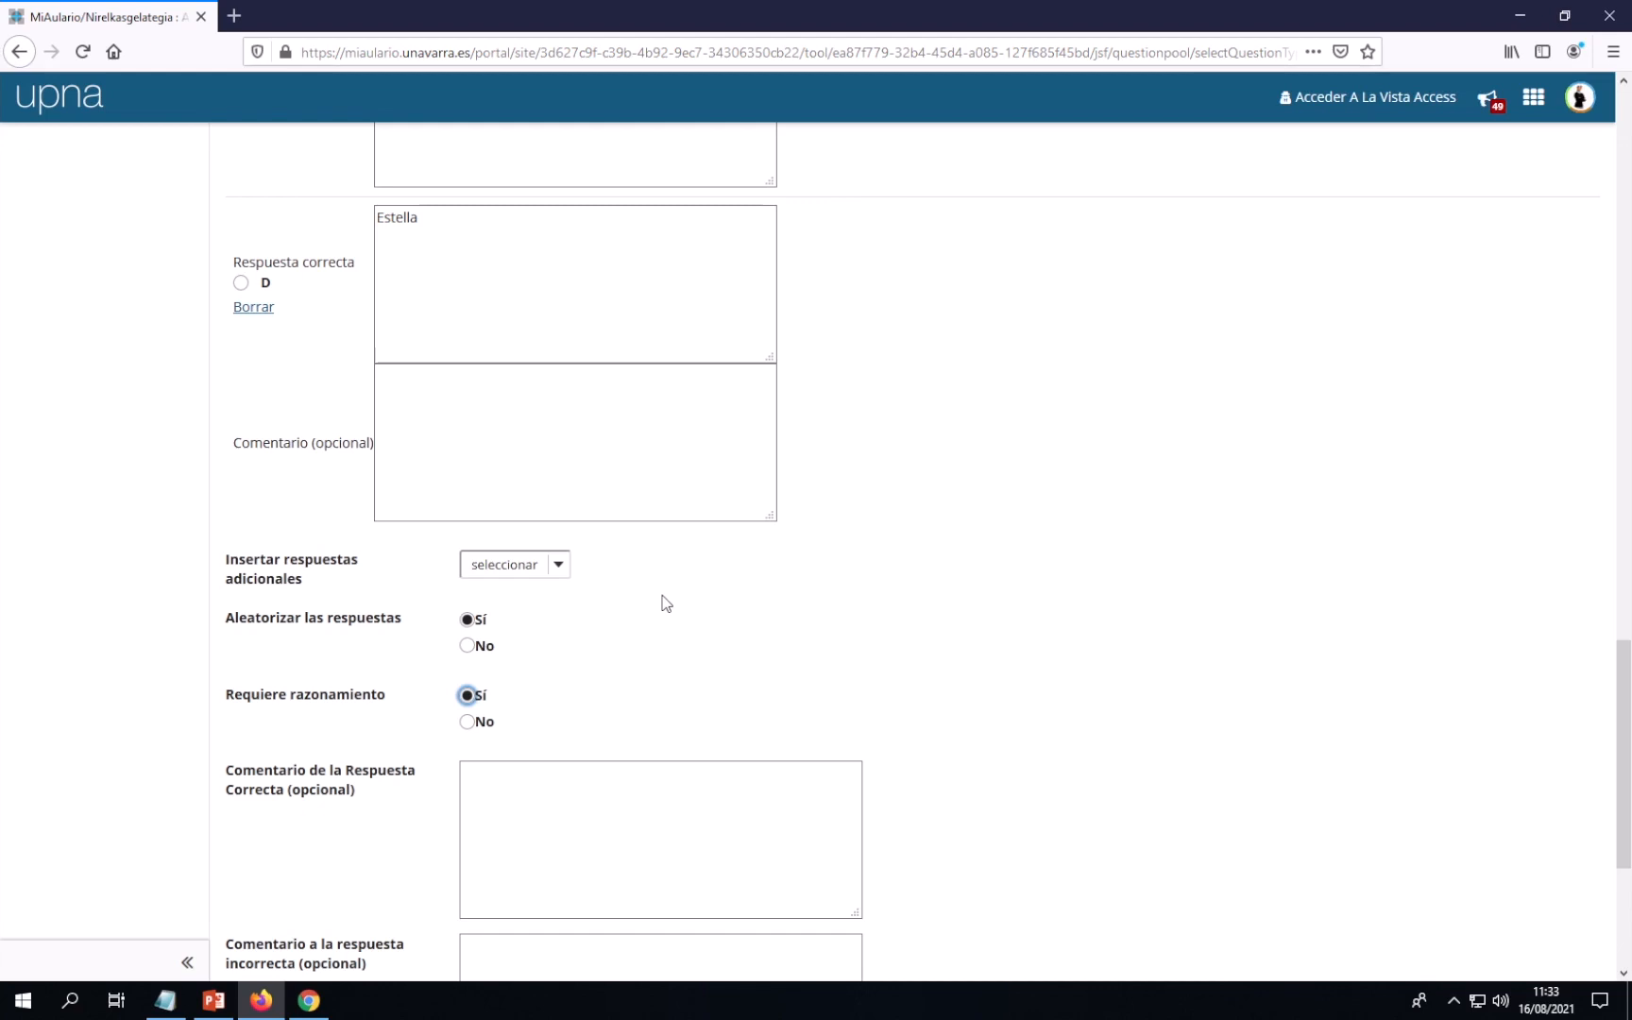
scroll(666, 603, down, 5)
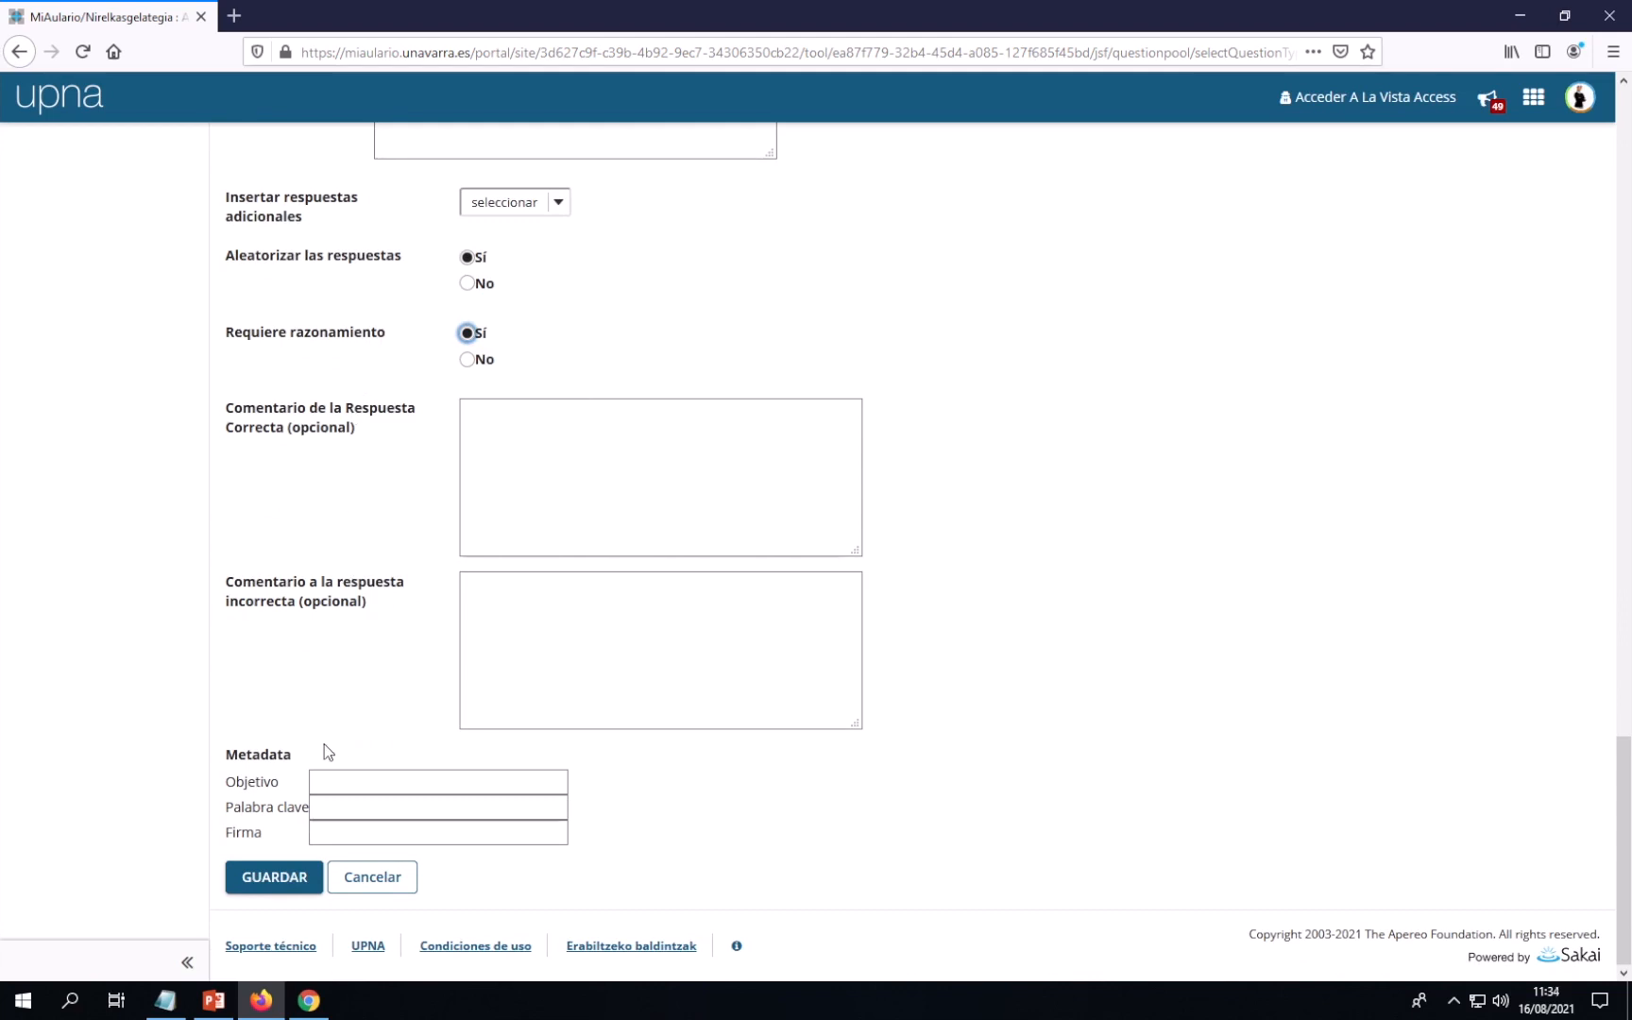
click(274, 878)
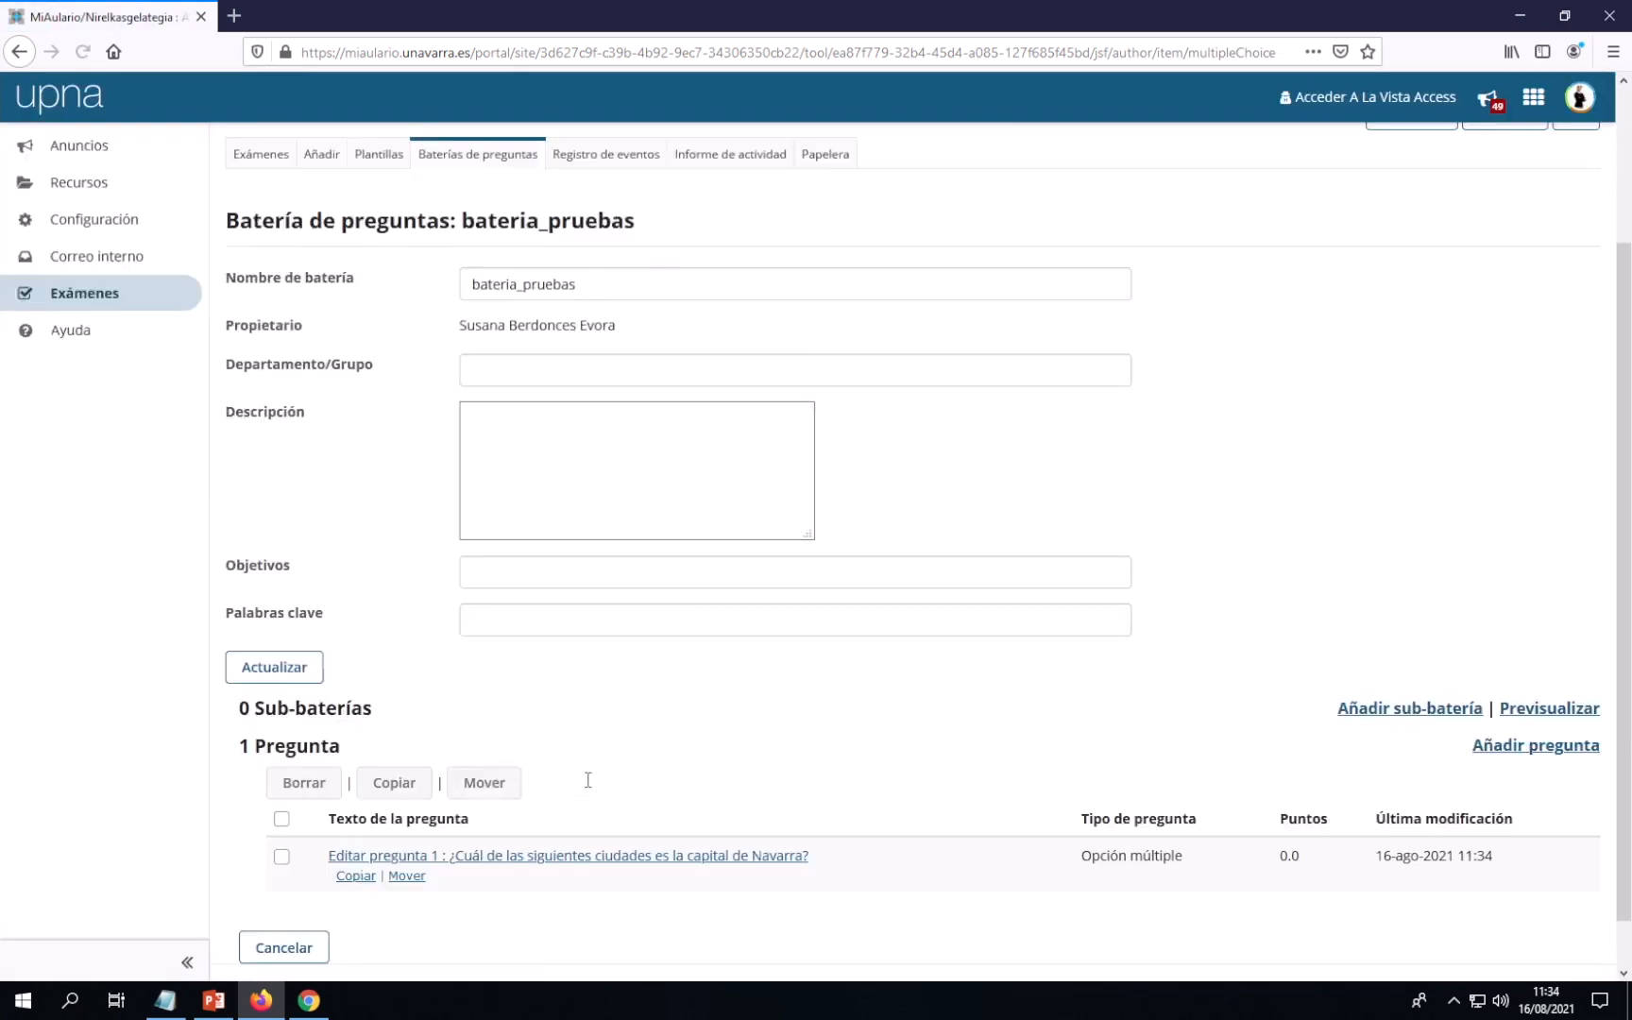
scroll(588, 780, down, 1)
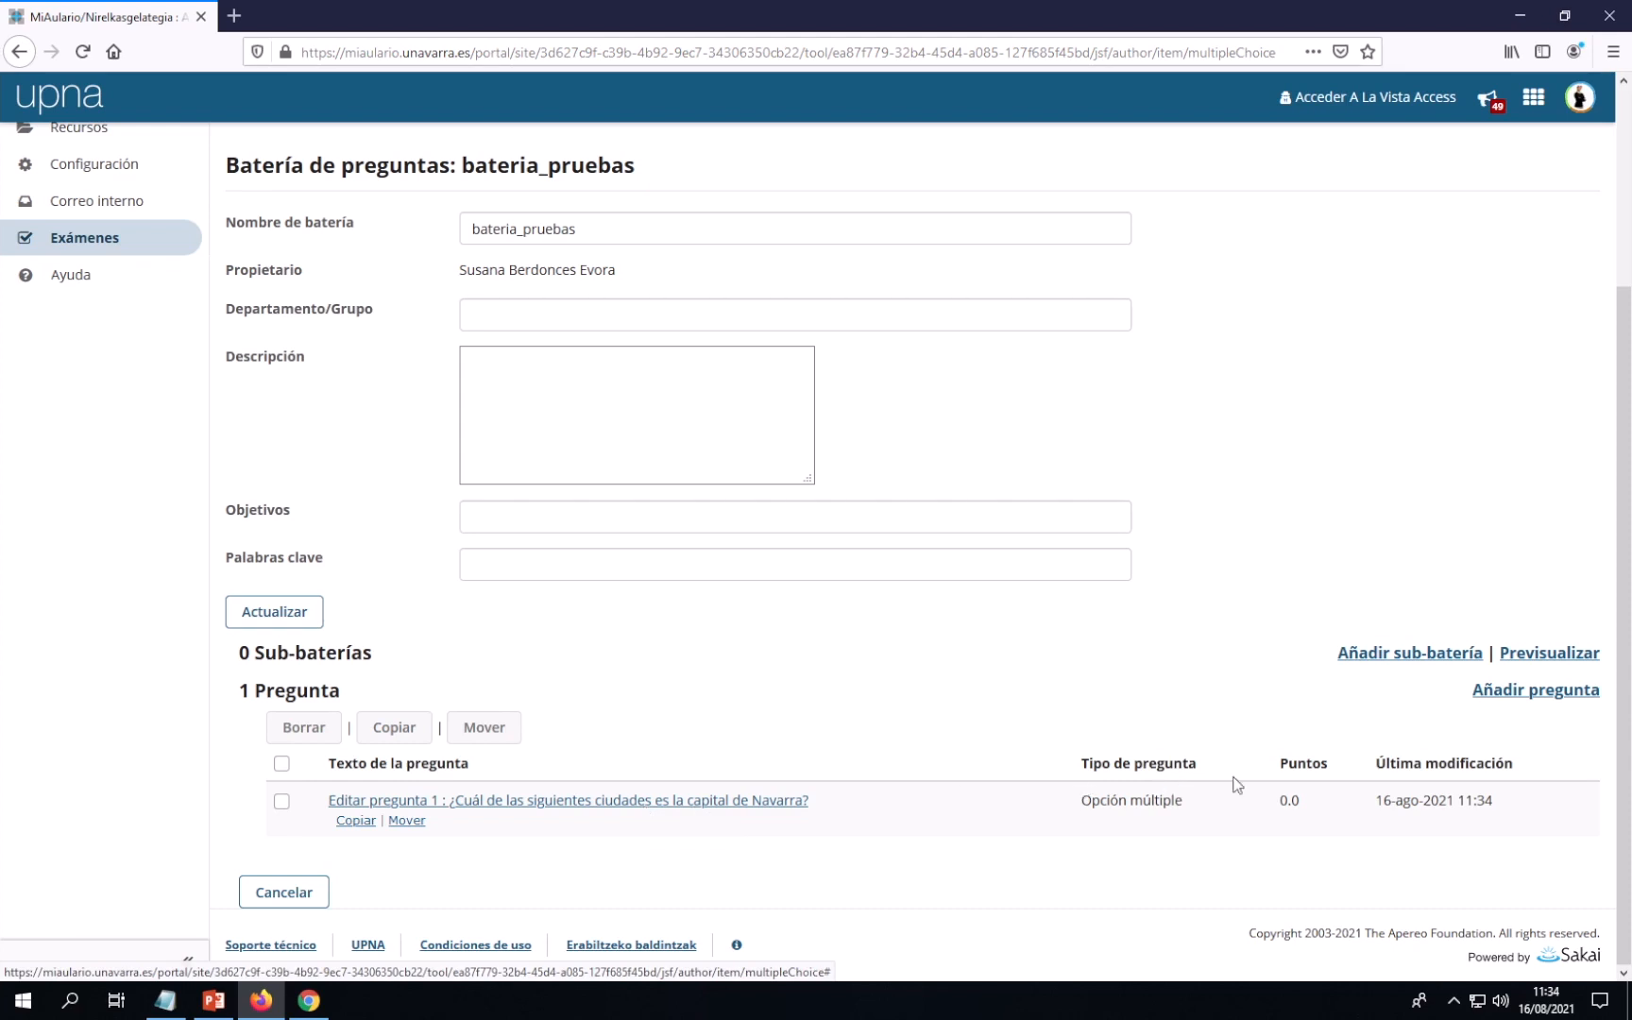
Add a new Respuesta numérica question to bateria_pruebas and open its editor
click(1532, 699)
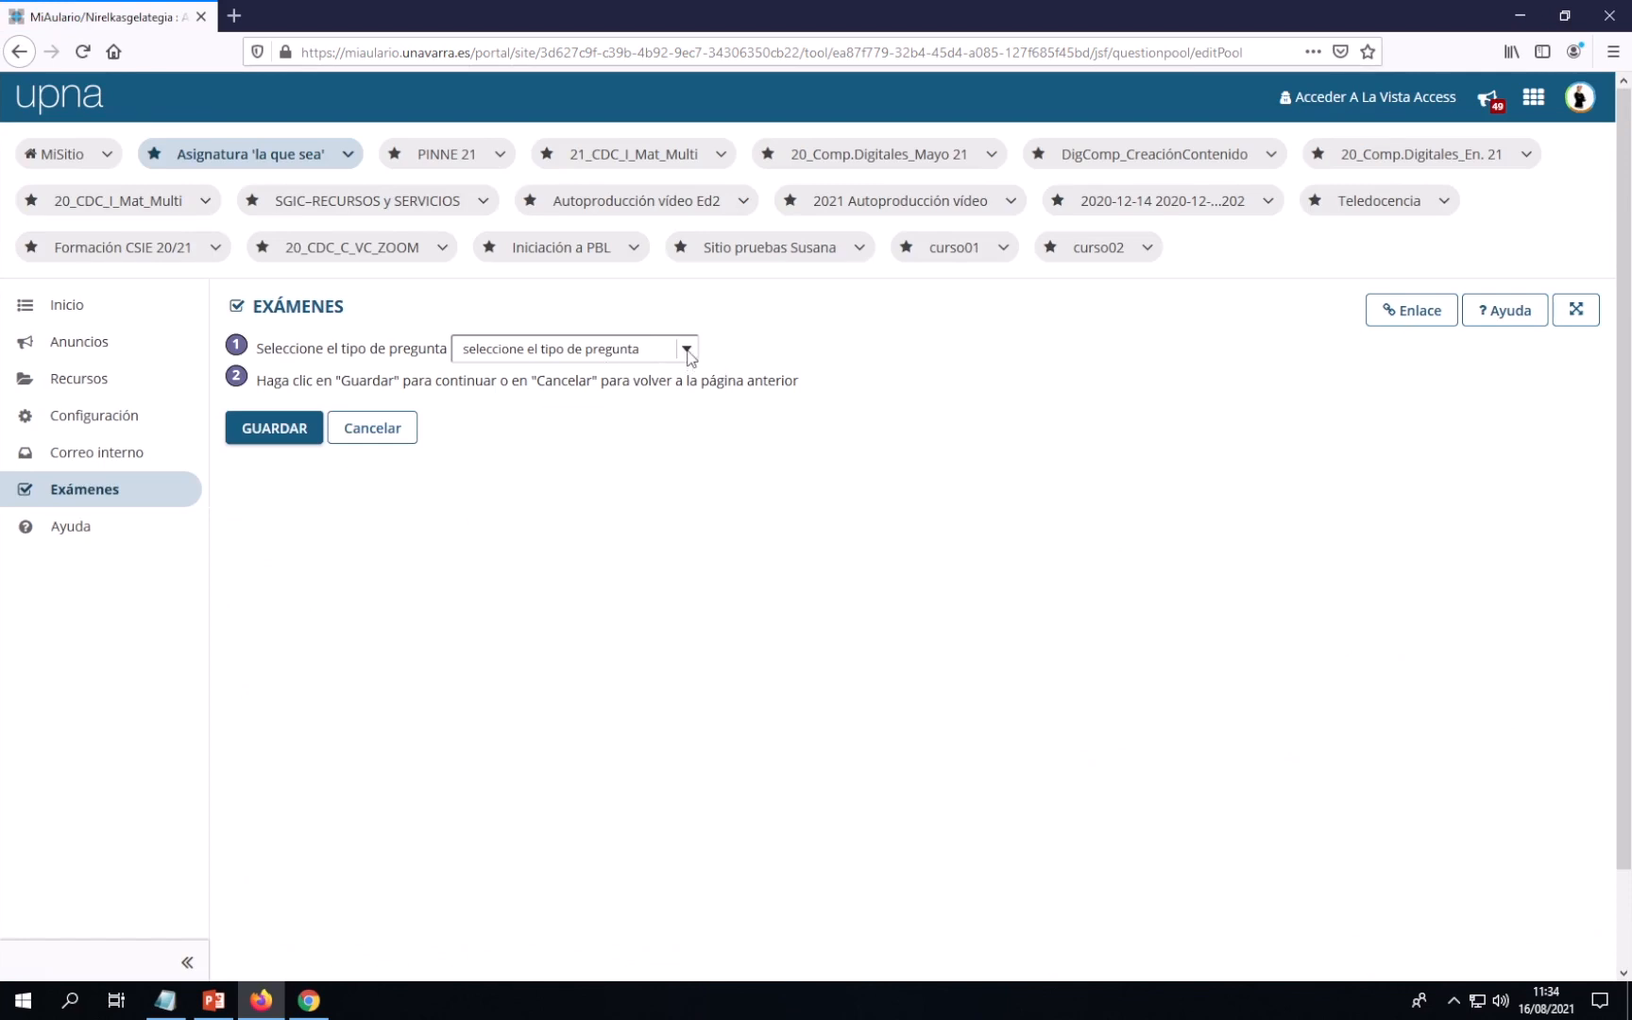
click(688, 356)
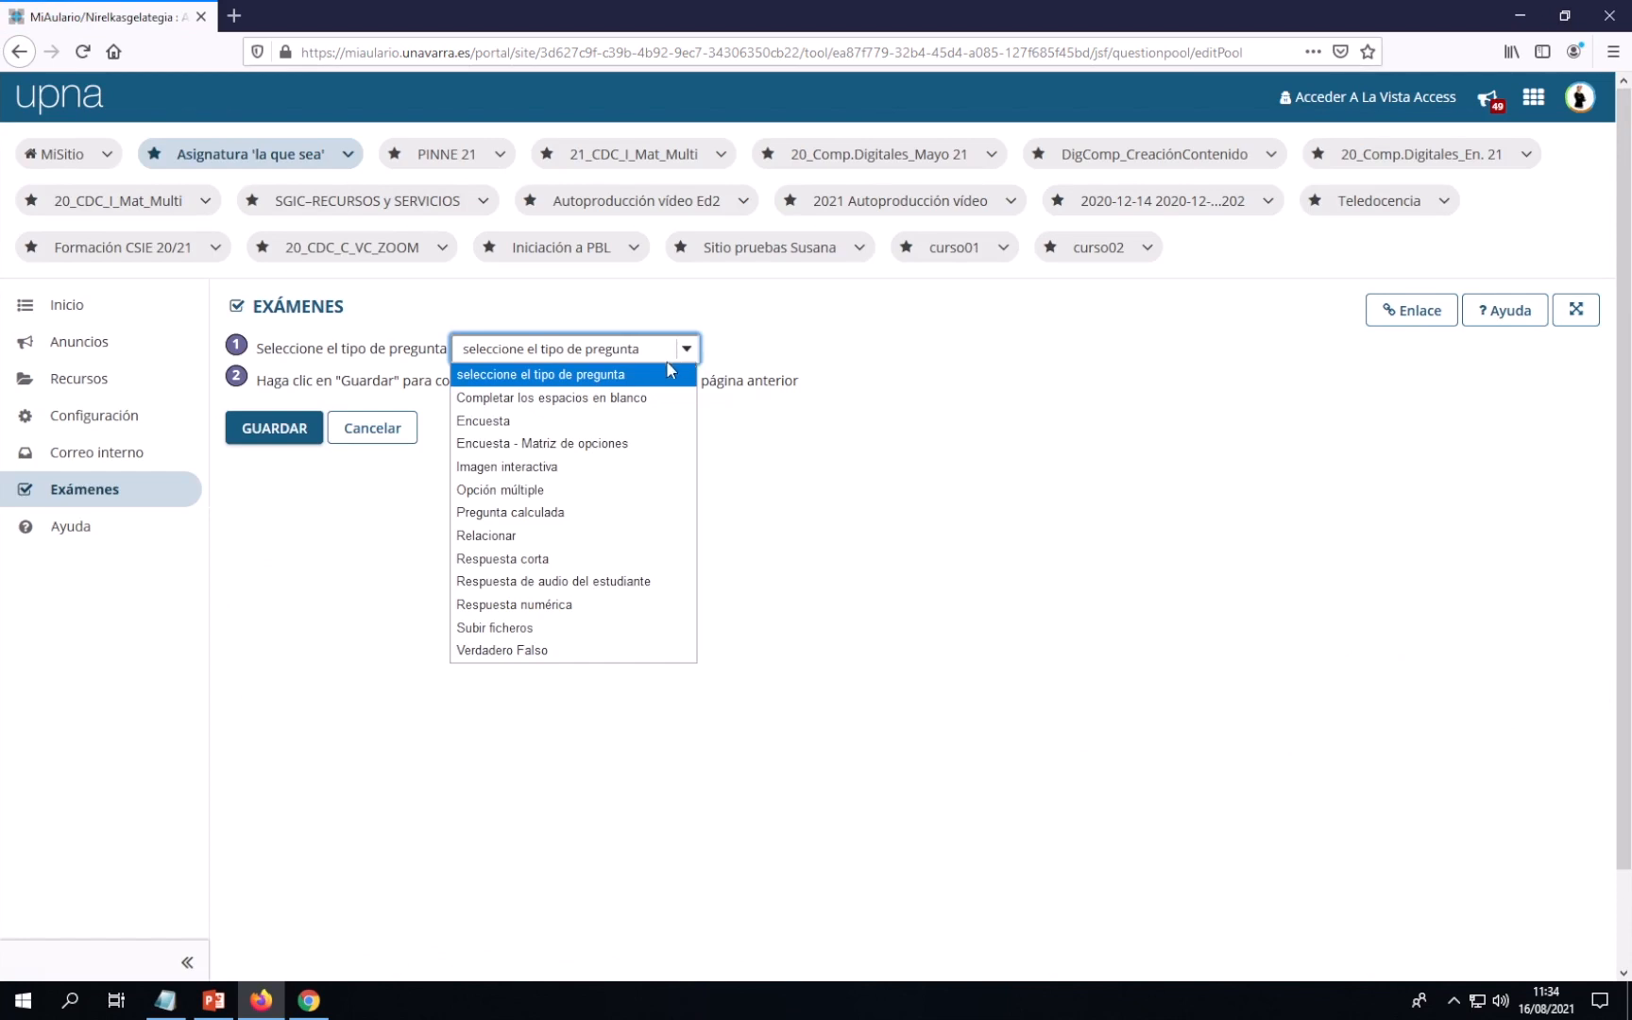
click(540, 604)
click(280, 434)
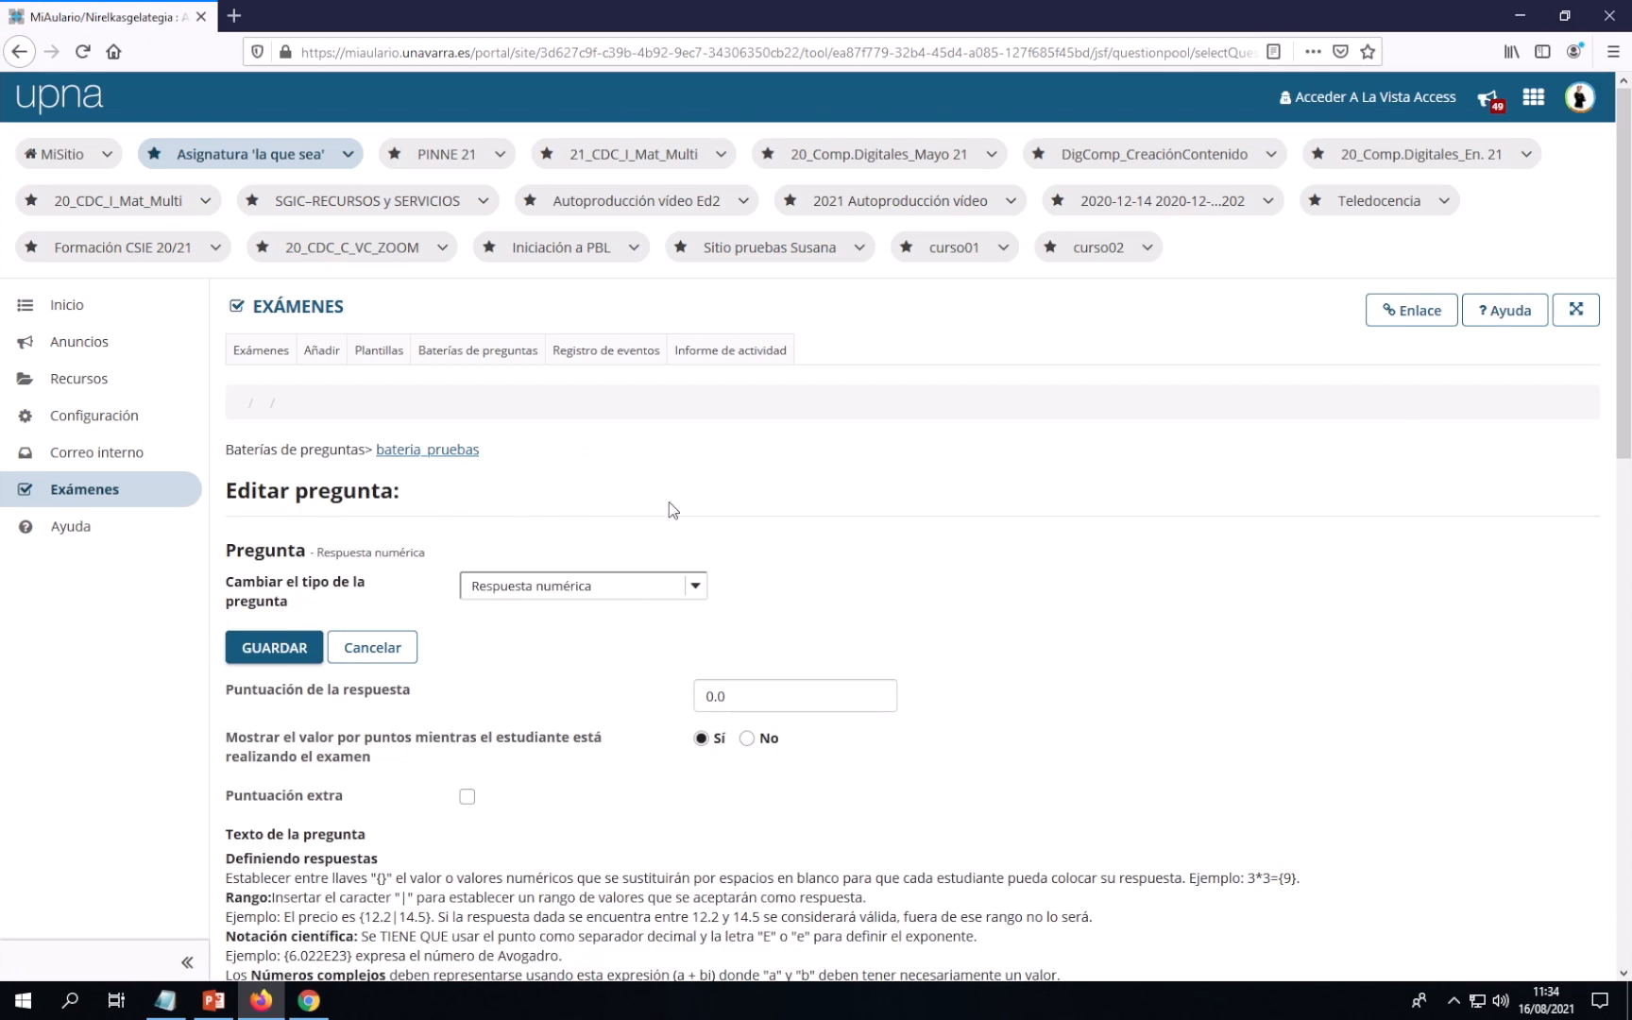
scroll(668, 501, down, 2)
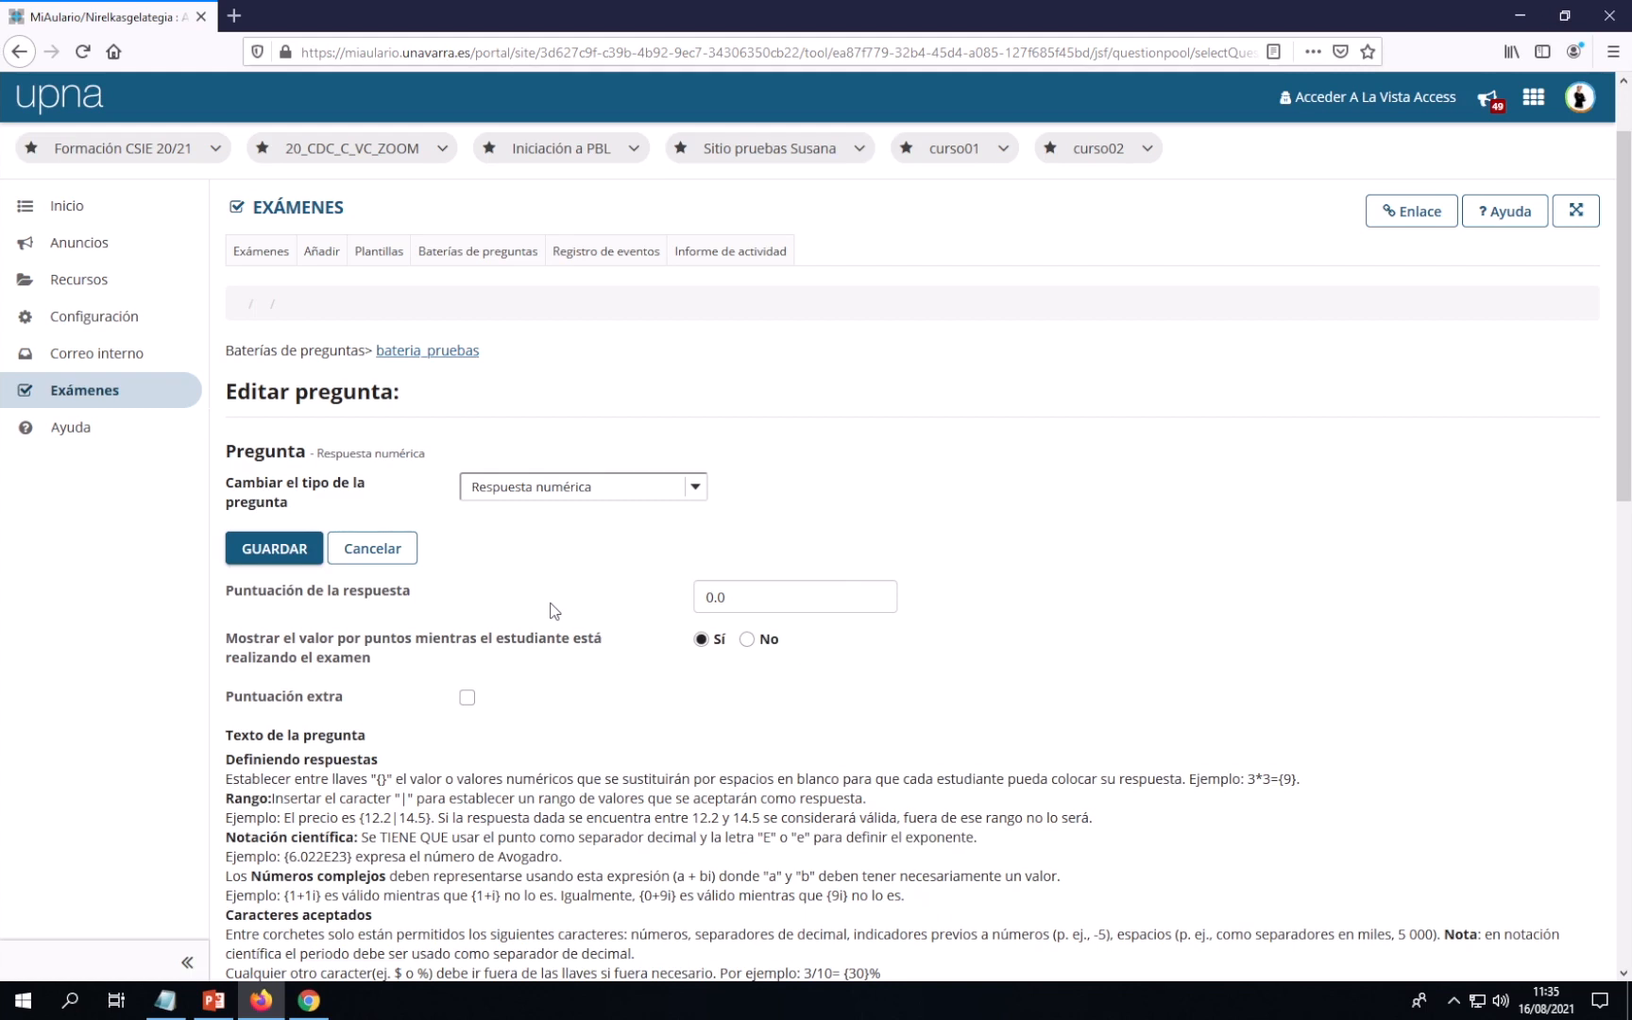
scroll(553, 610, down, 5)
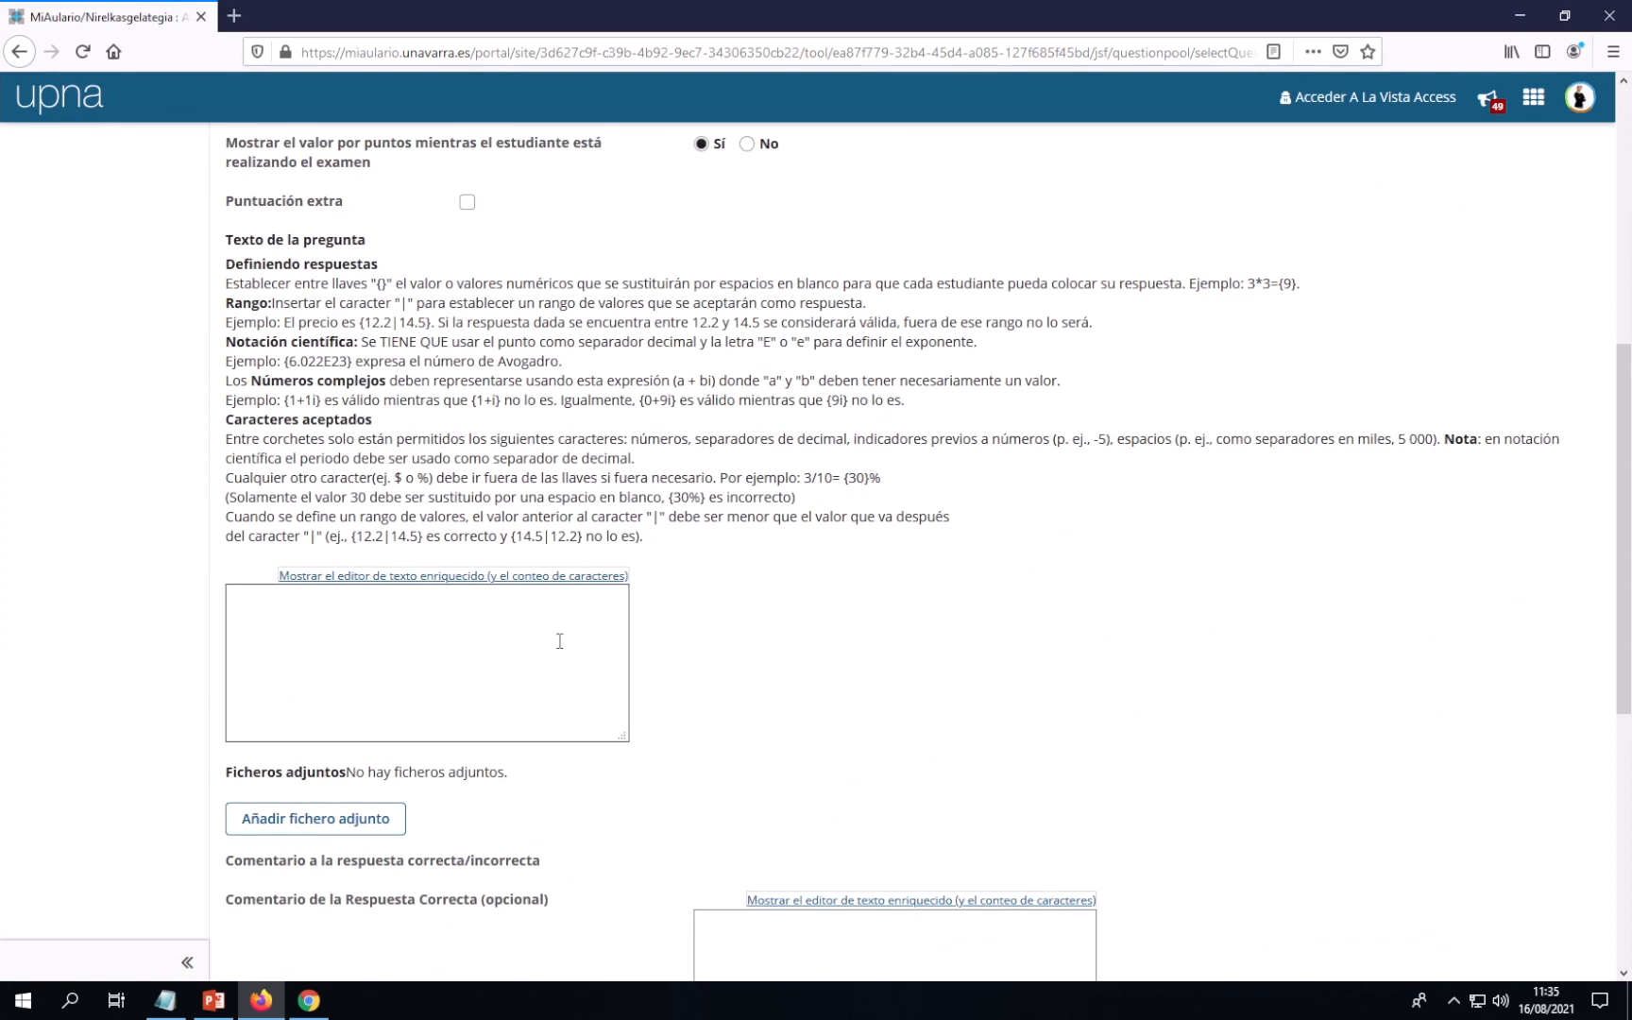
Write the question text '¿Cuánto suman 2+2?' followed by a new line
click(261, 598)
text(¿Cuánto suman 2+2?)
key(Return)
Add the answer line 'Respuesta={4}' below the question
text(Respuesta)
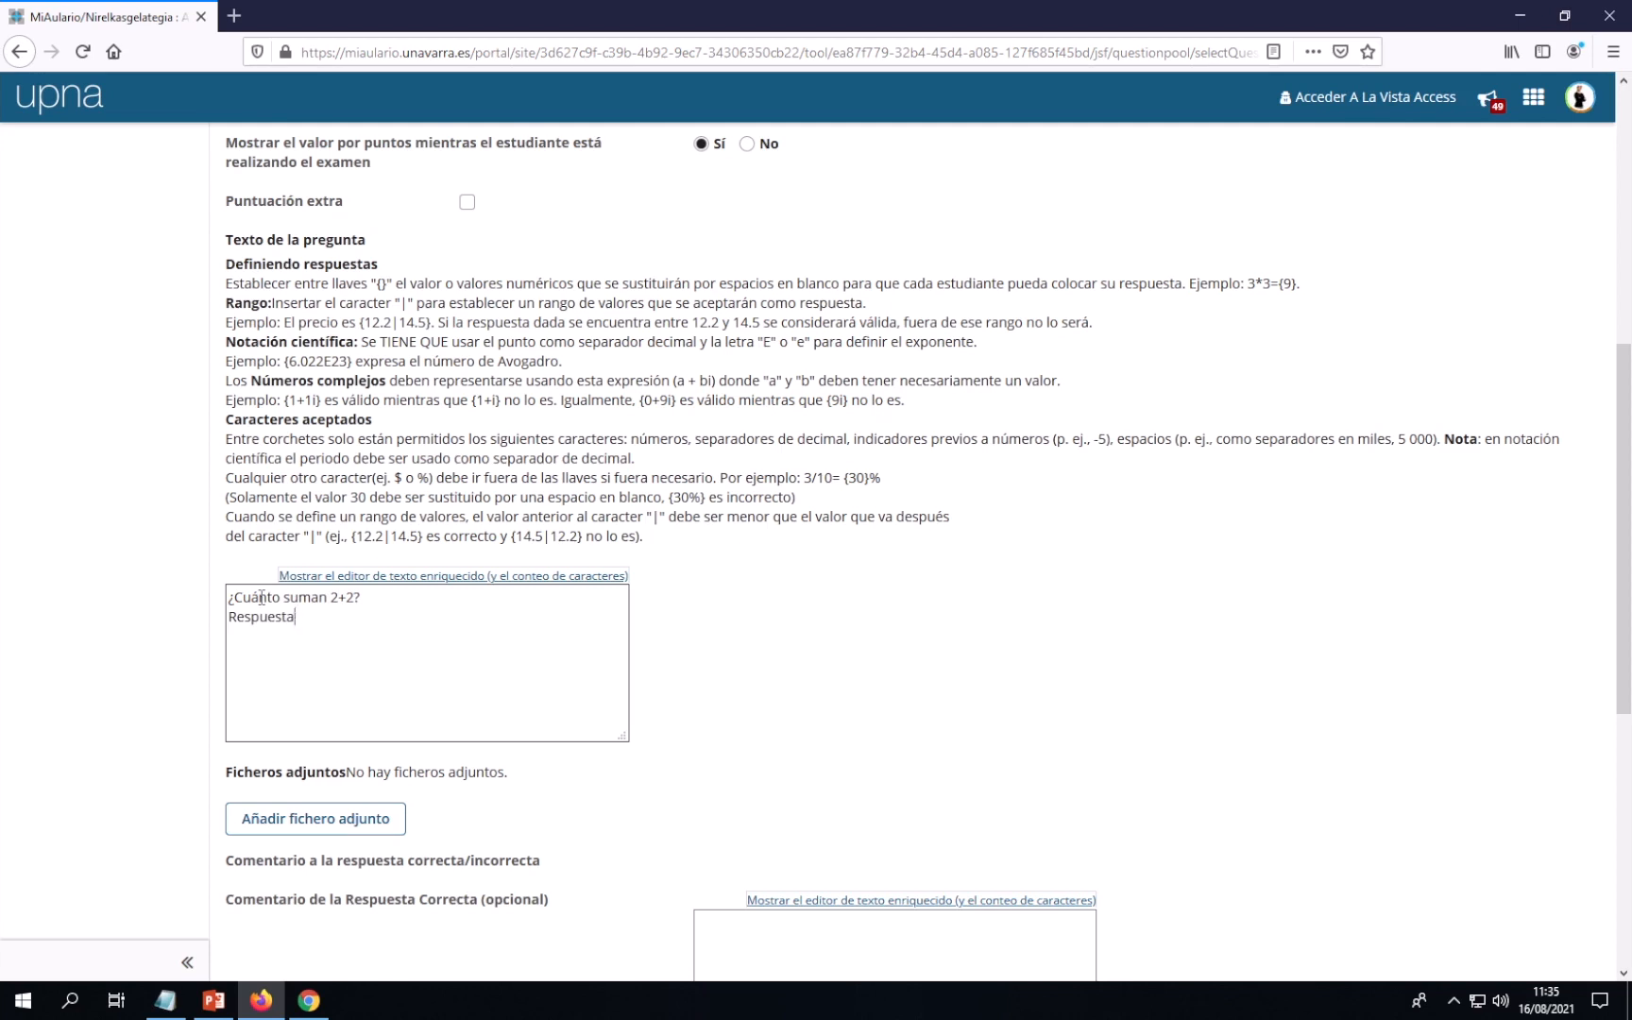
text(=)
text({})
click(309, 618)
text(4)
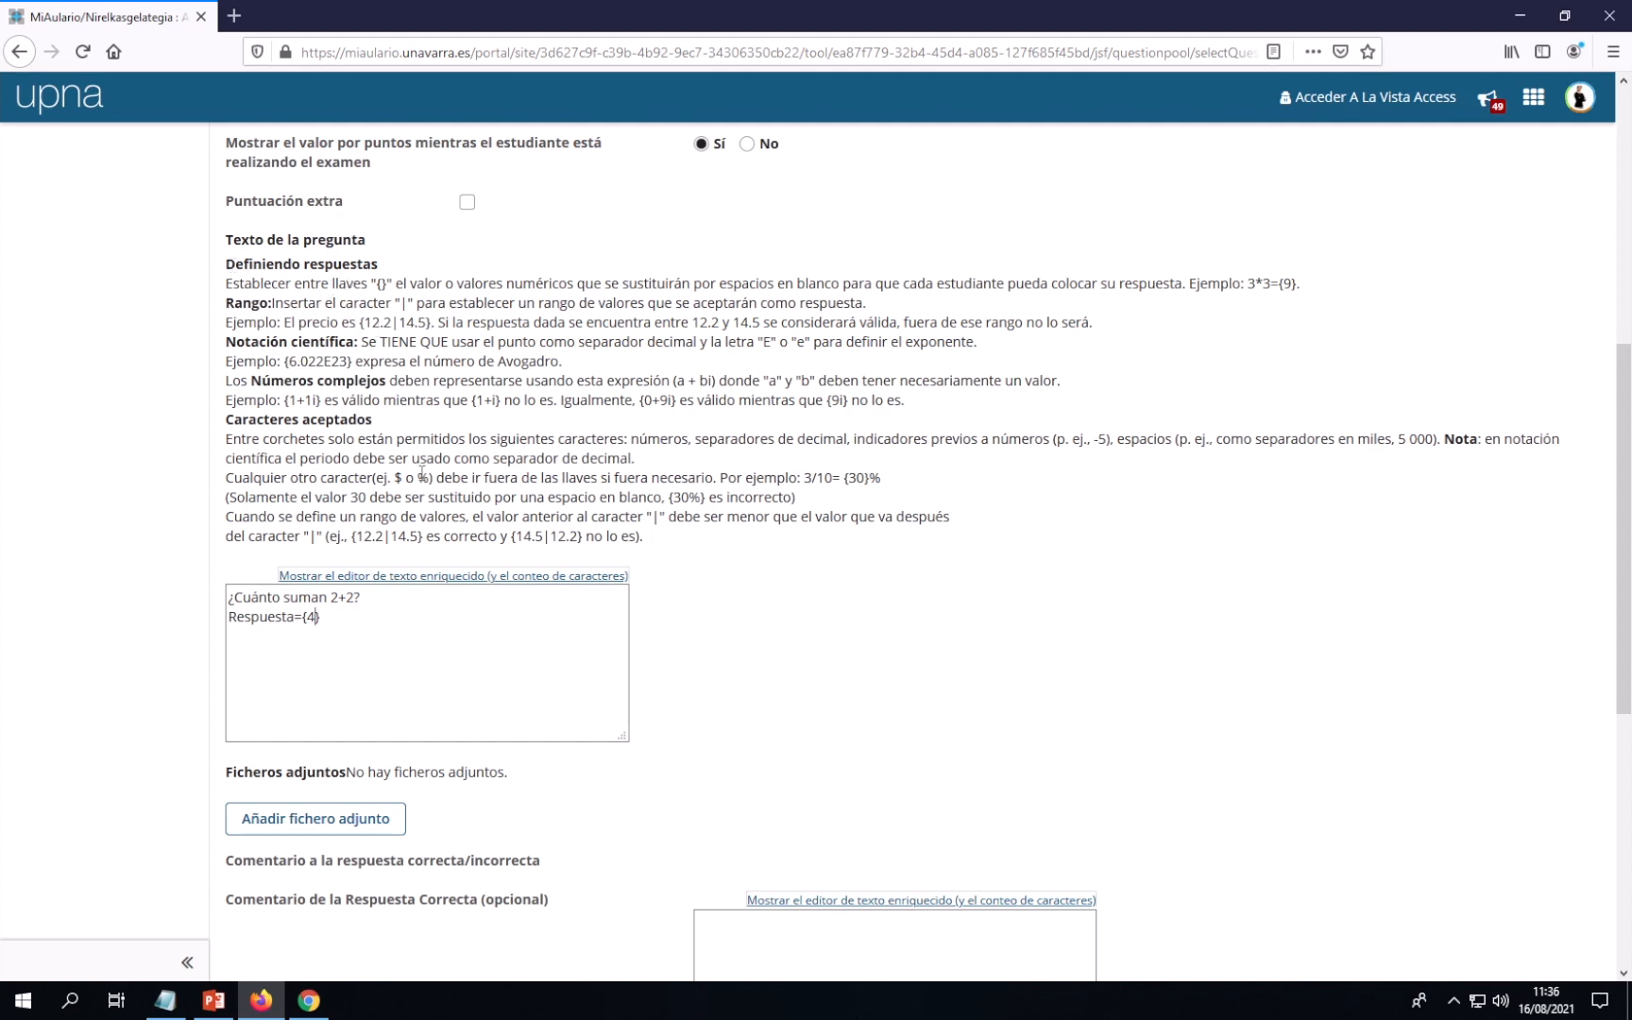
click(412, 640)
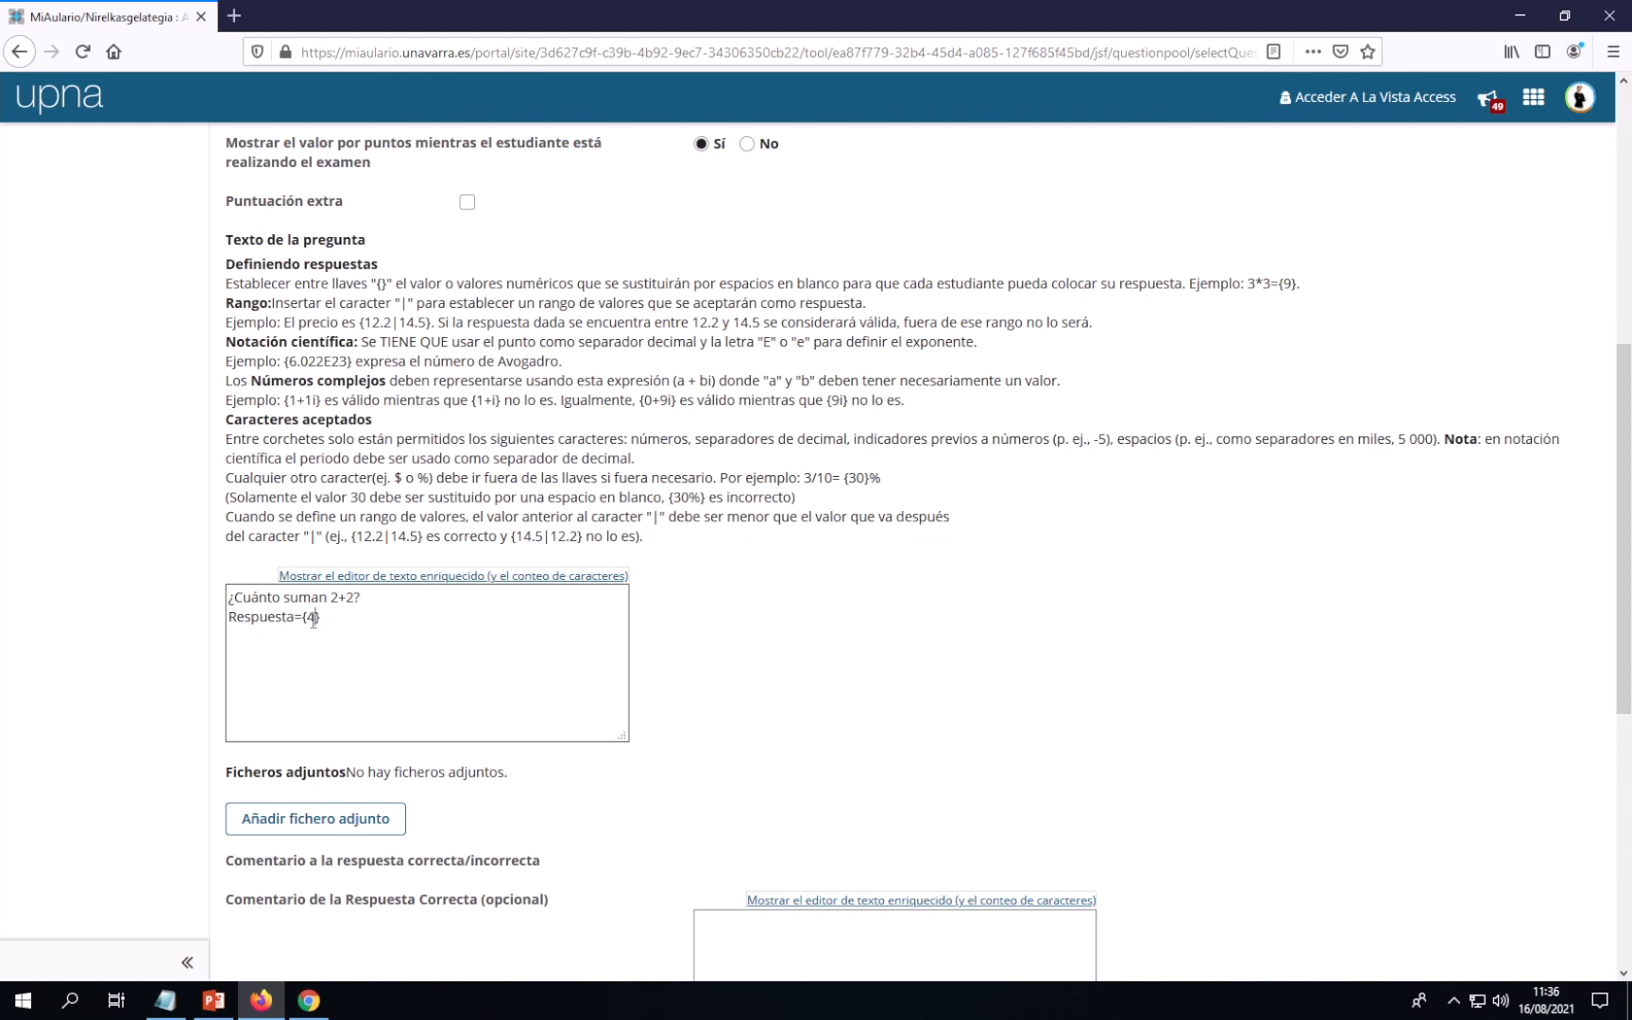
double_click(311, 617)
click(406, 637)
Save the '¿Cuánto suman 2+2?' question so bateria_pruebas lists 2 questions
scroll(374, 606, down, 2)
scroll(374, 612, down, 4)
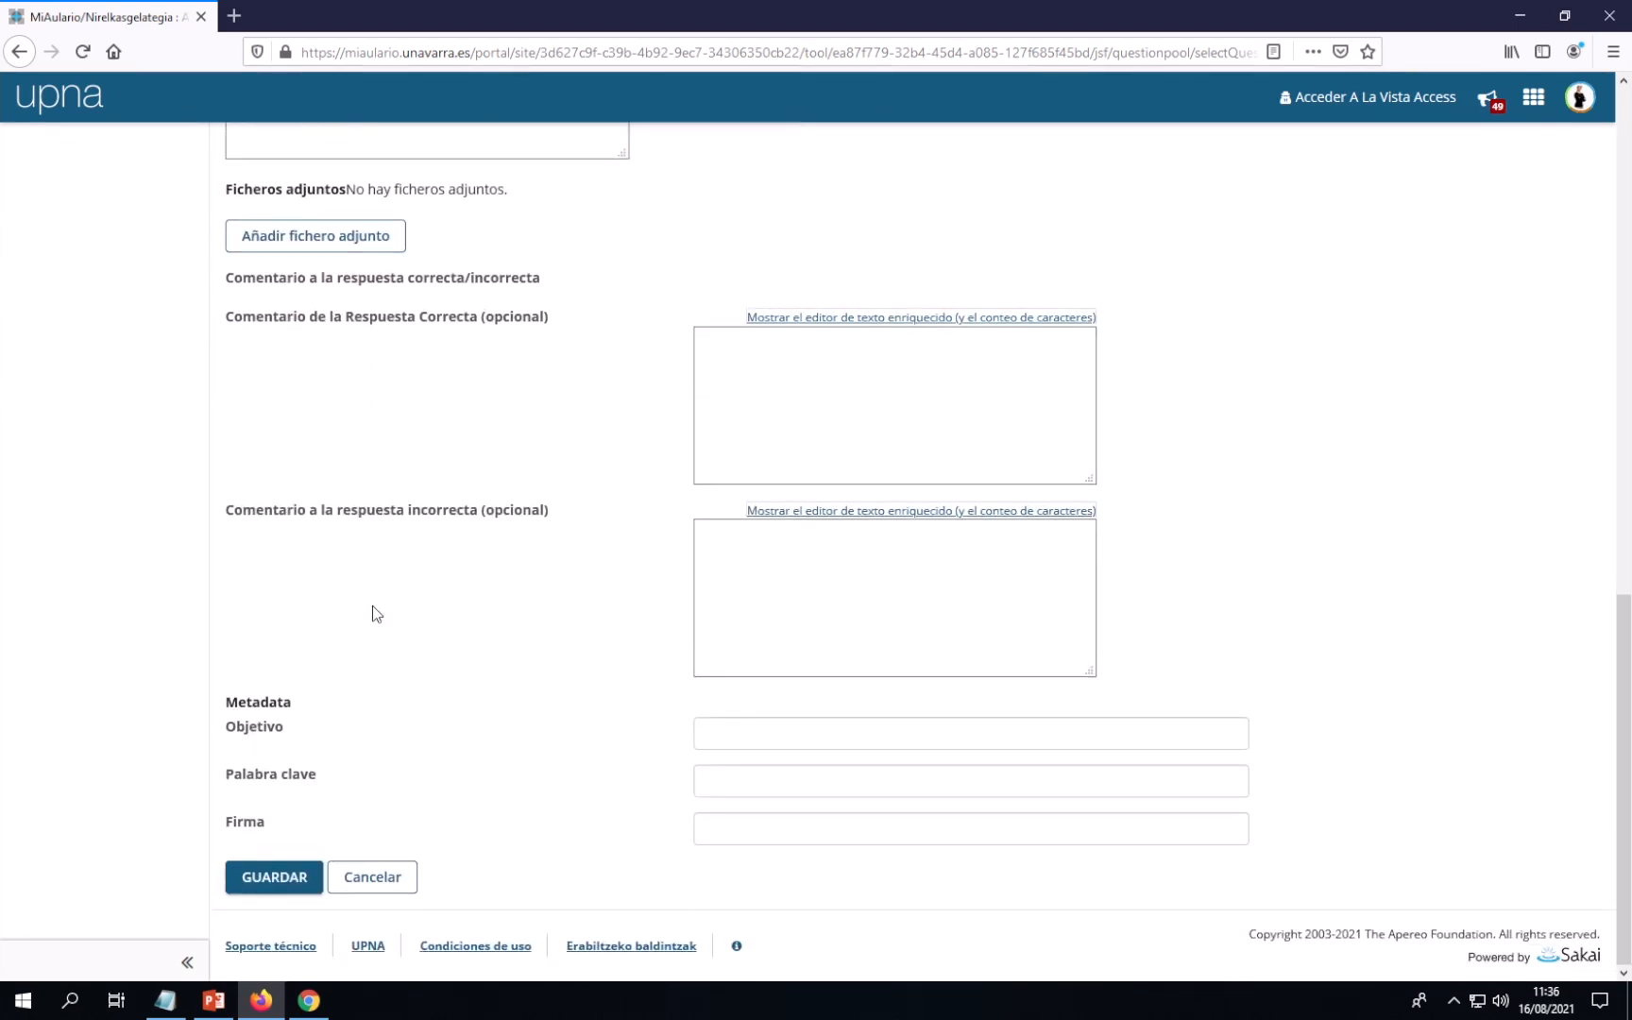
click(275, 885)
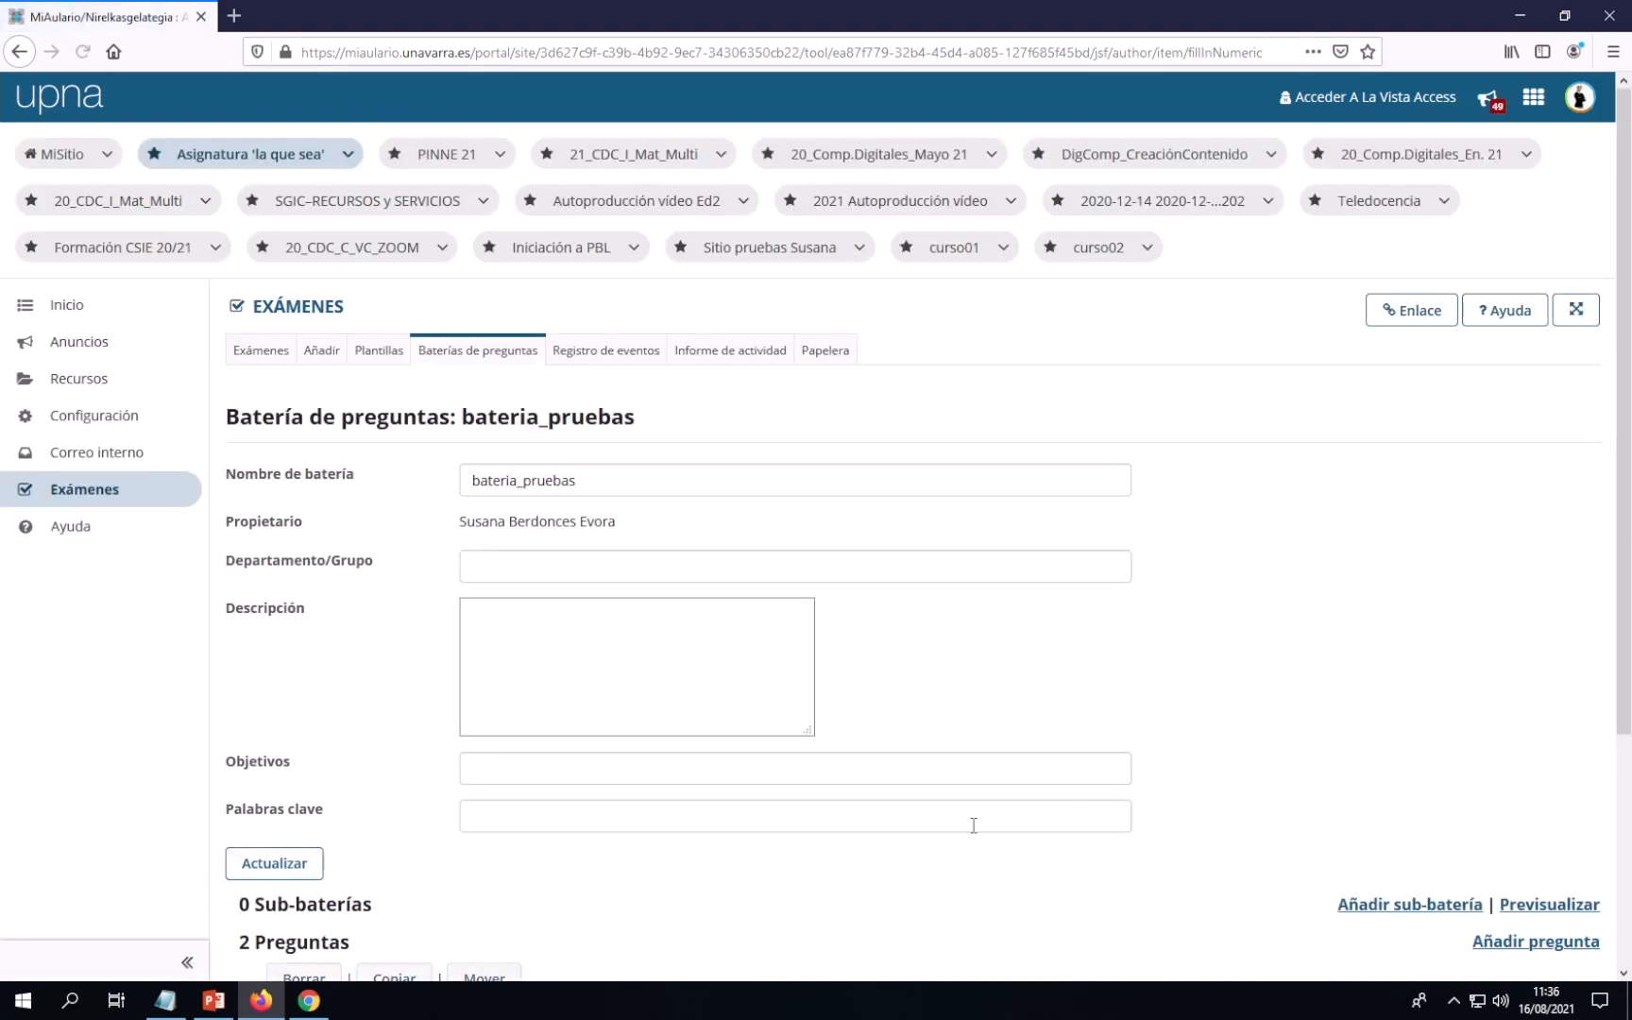
scroll(1039, 817, down, 2)
scroll(614, 817, down, 1)
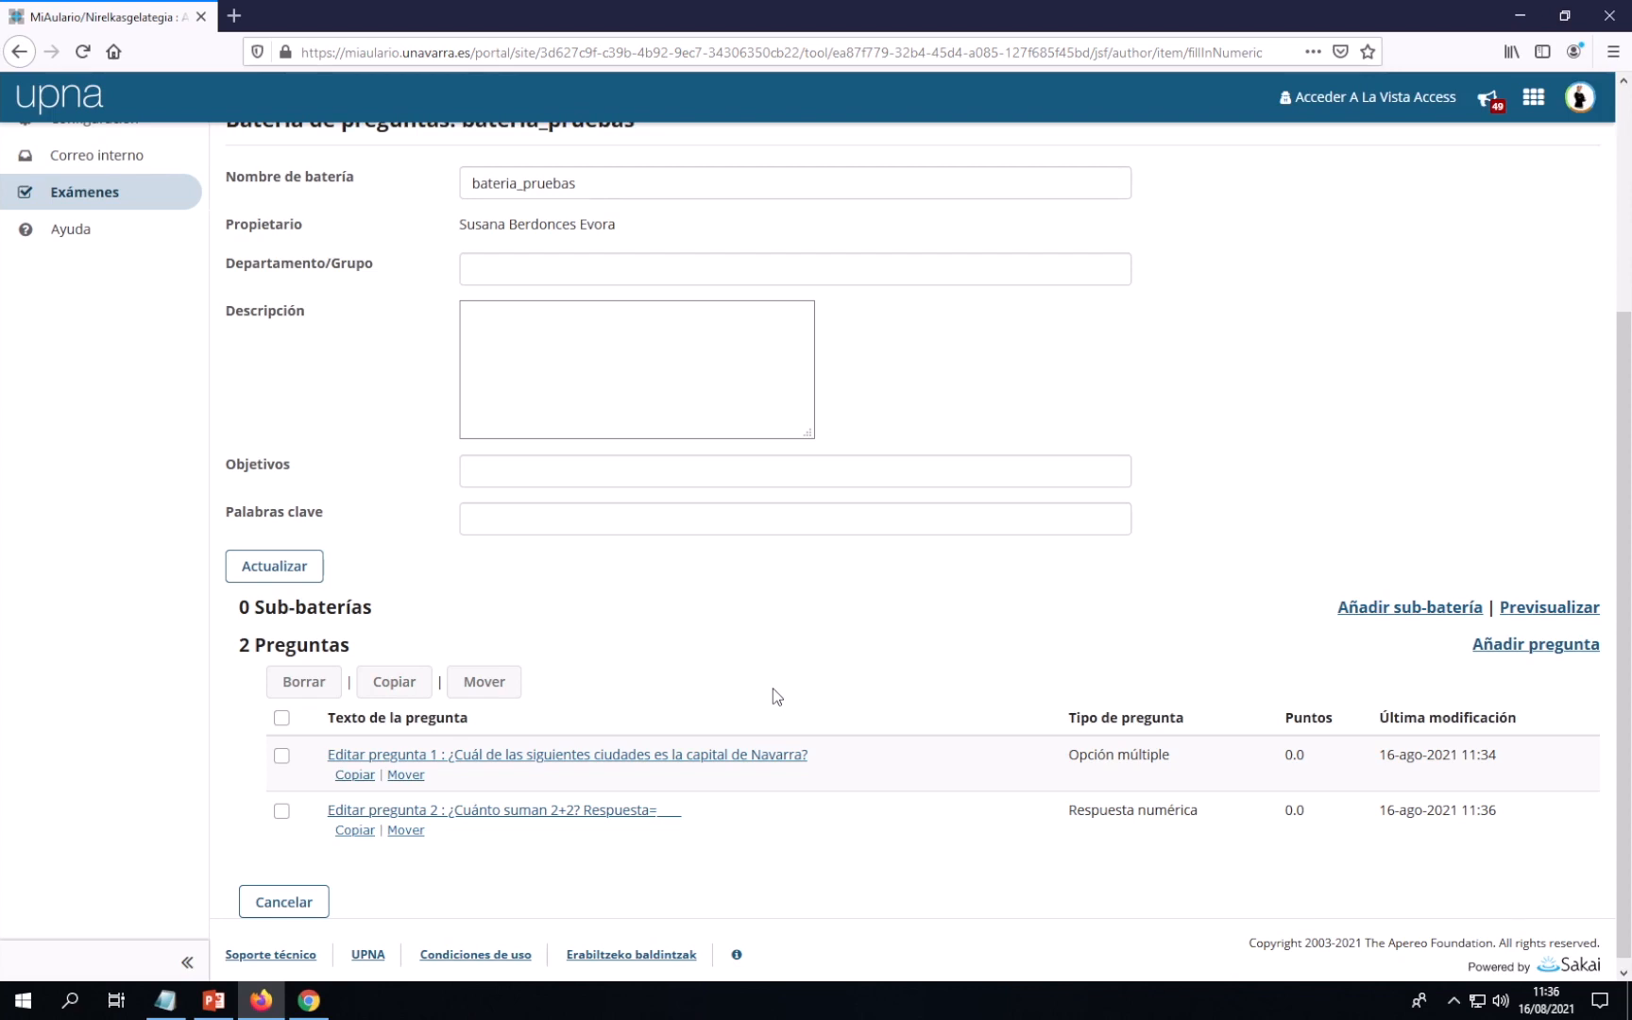
Mark 'Creación del examen' in the Notepad outline and return to Firefox
click(172, 1010)
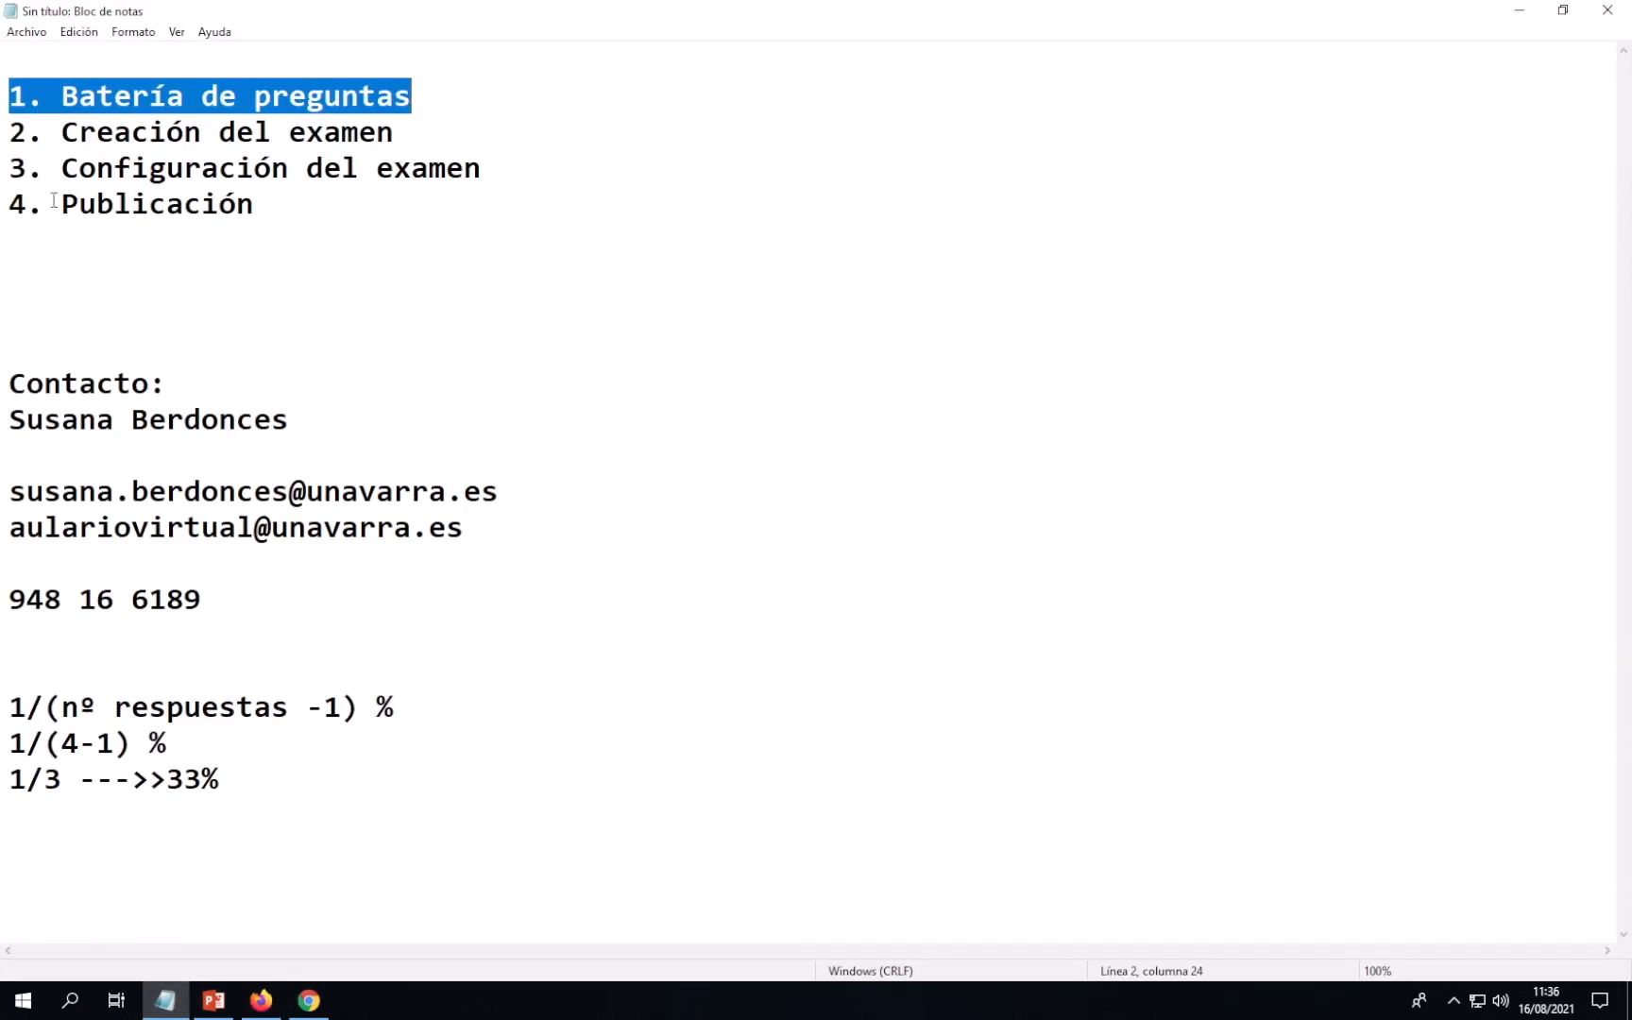
drag(9, 133, 397, 132)
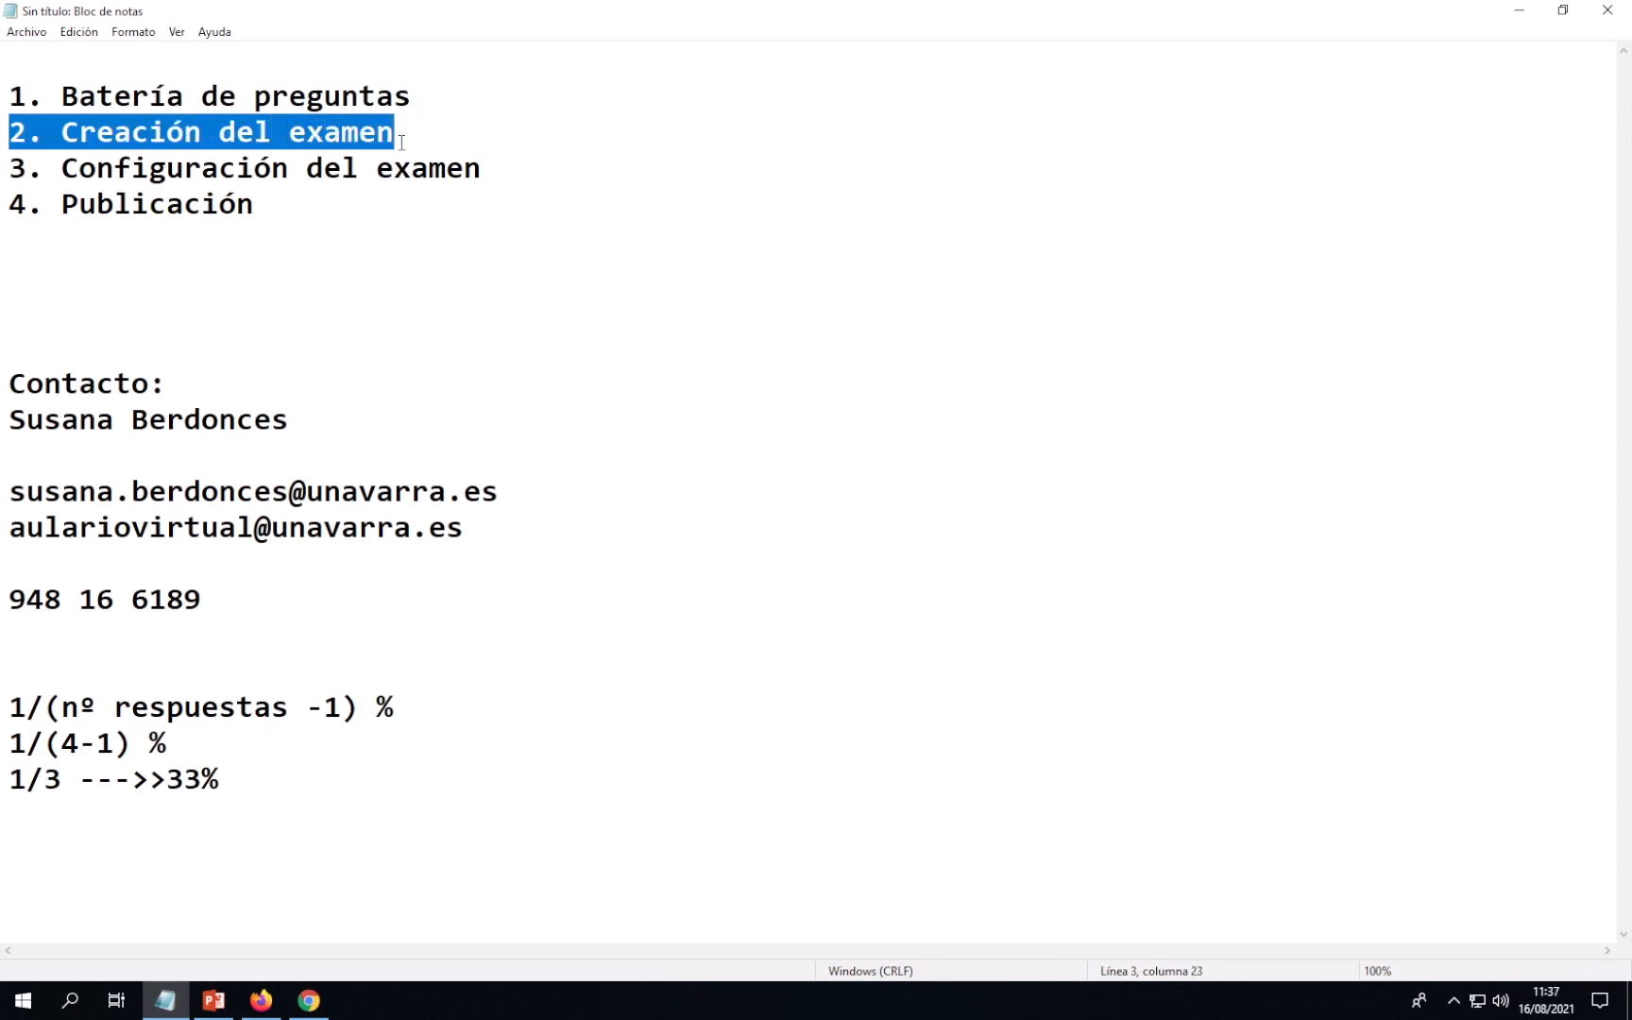
click(261, 1000)
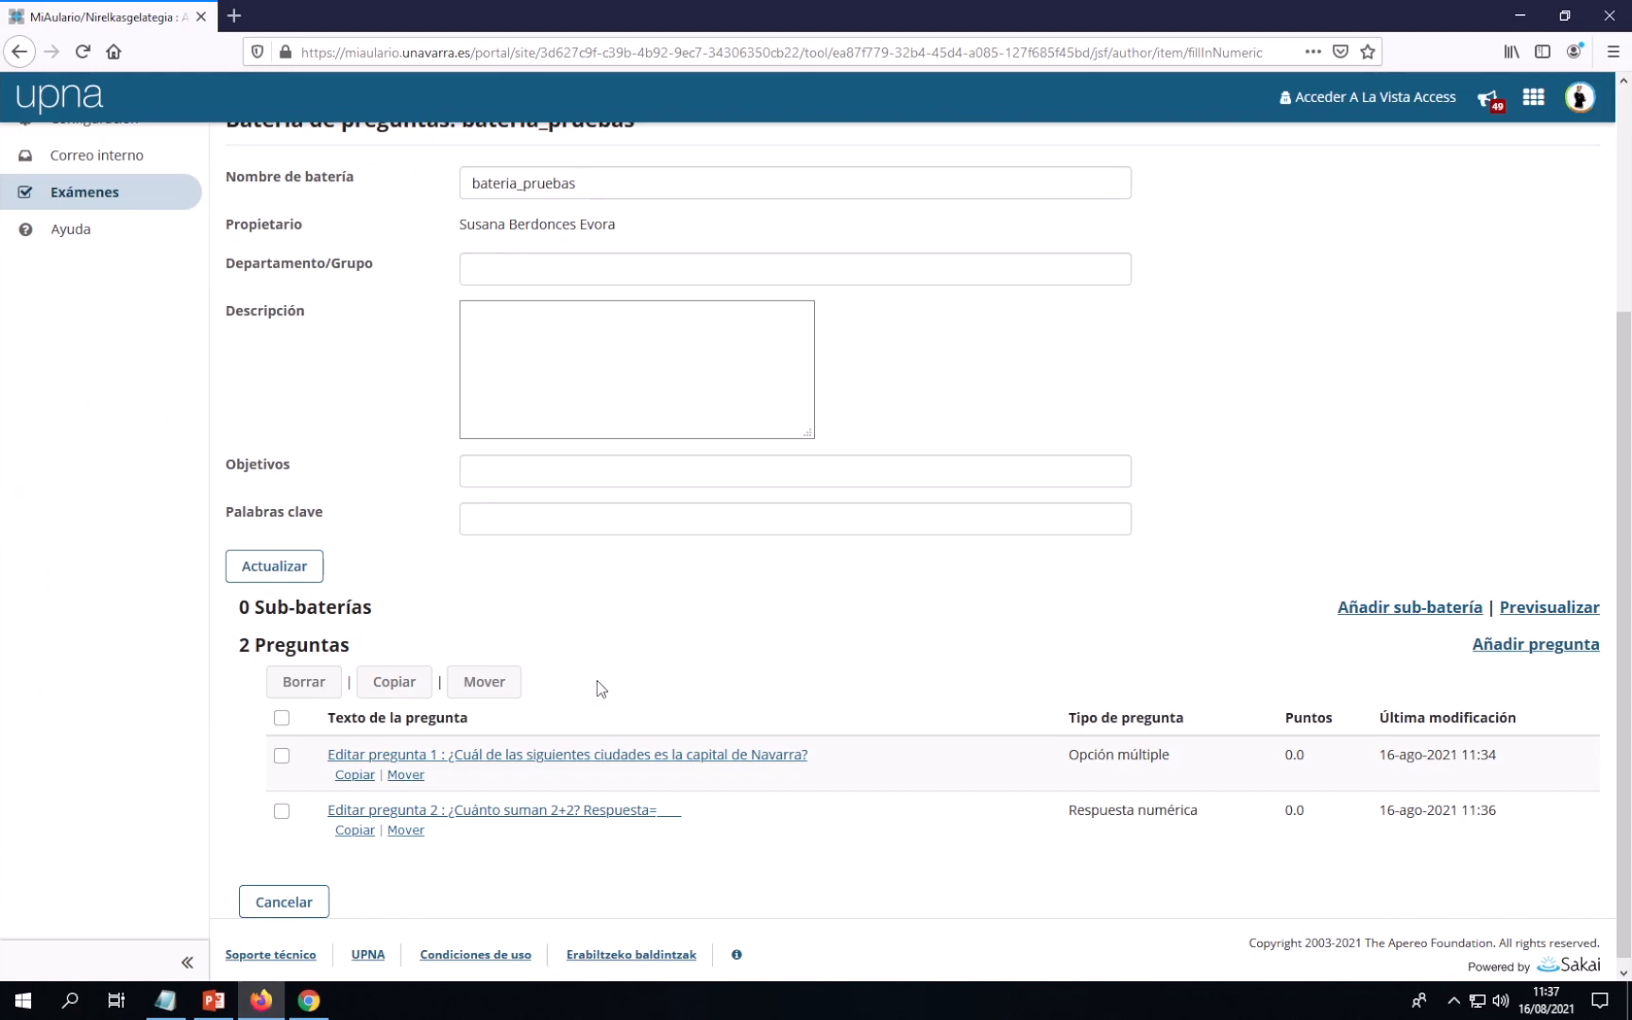
Return to the Lista de exámenes page, which shows no exams yet
scroll(600, 682, up, 3)
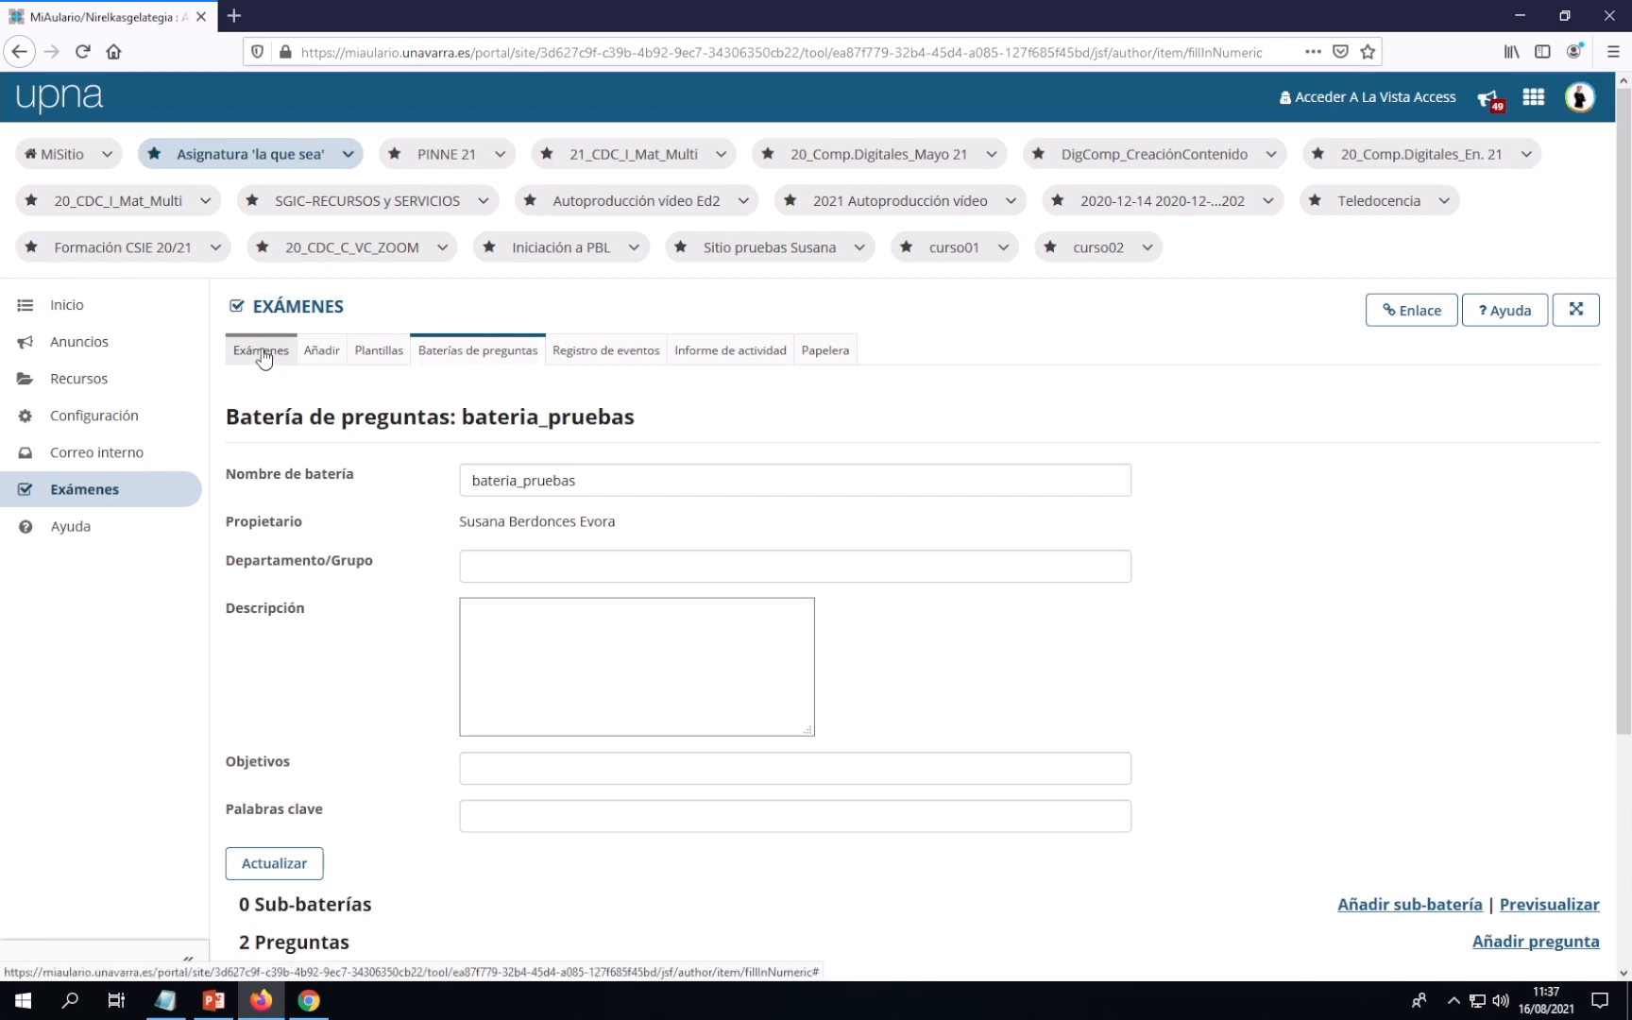
click(300, 311)
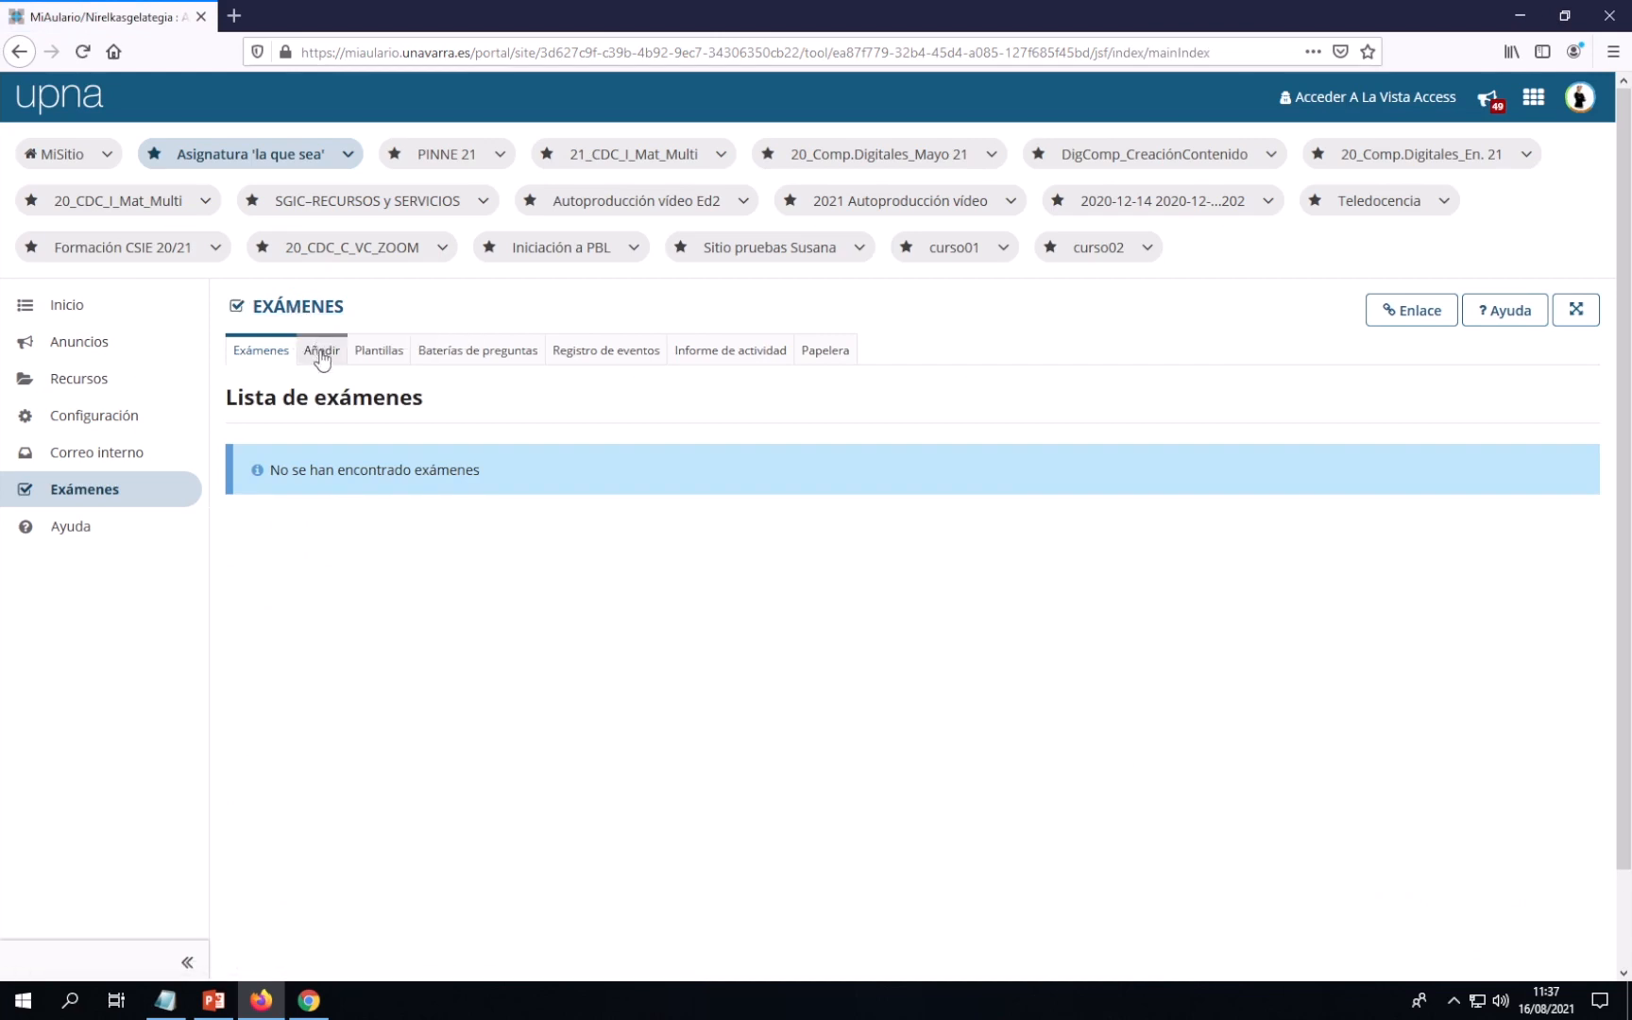
Open the Añadir Exámenes page with its Crear de cero name field
click(321, 355)
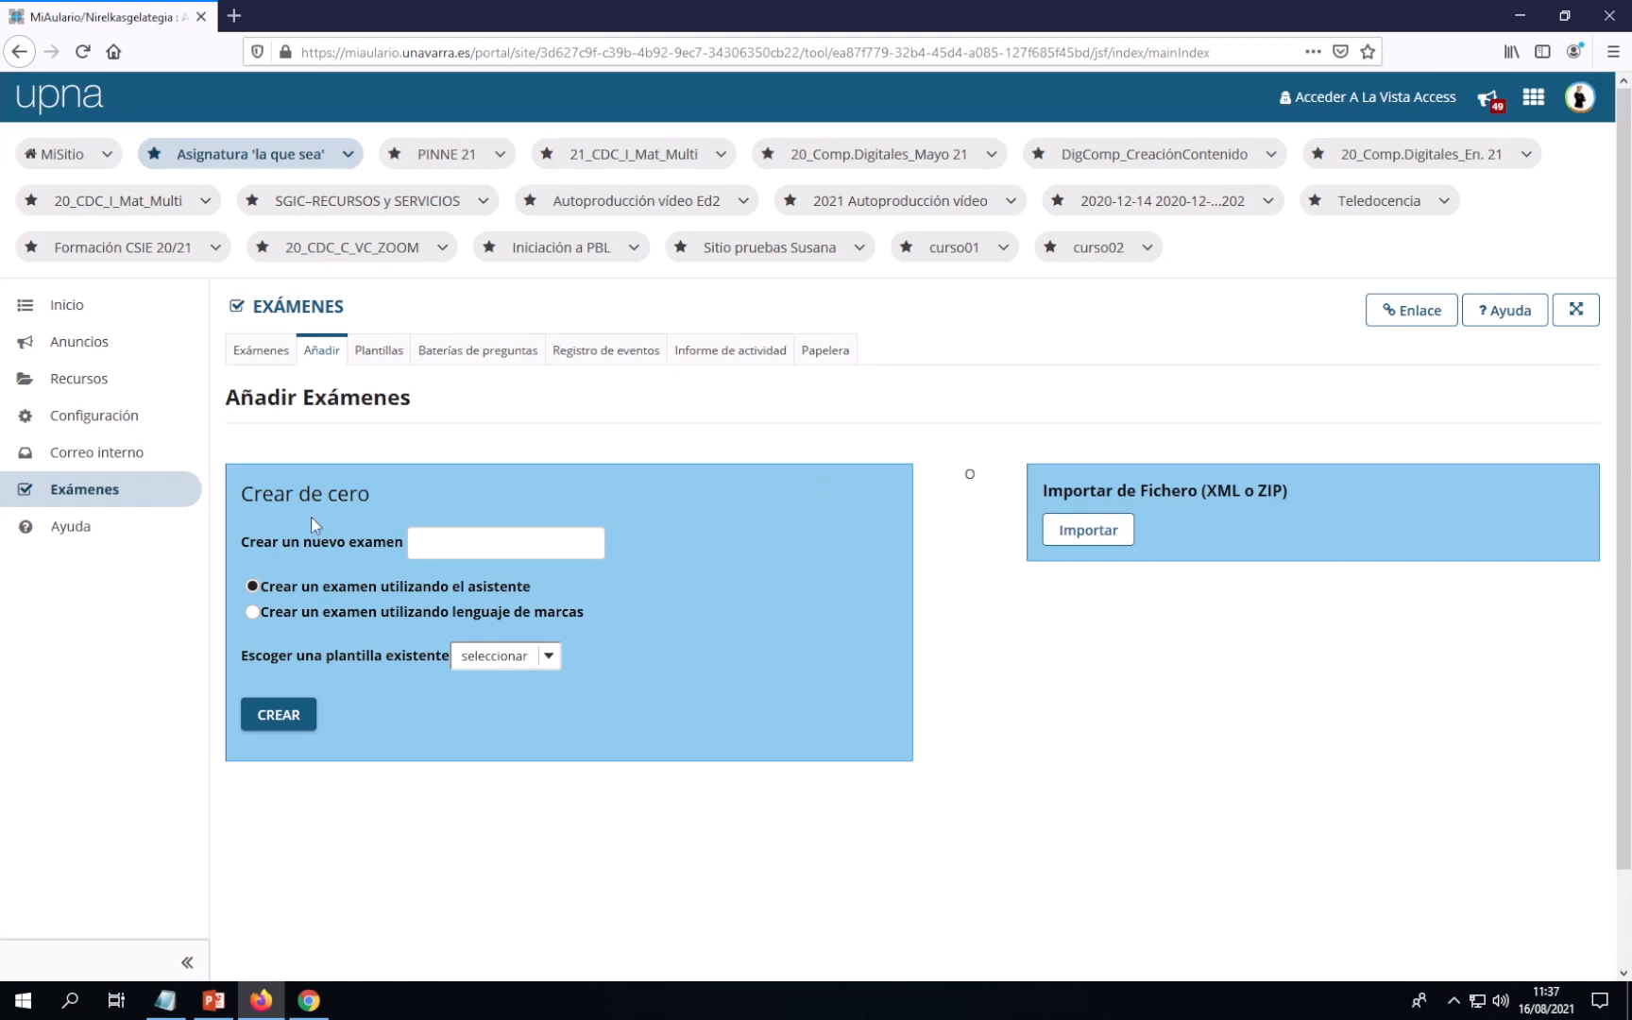
drag(240, 491, 370, 493)
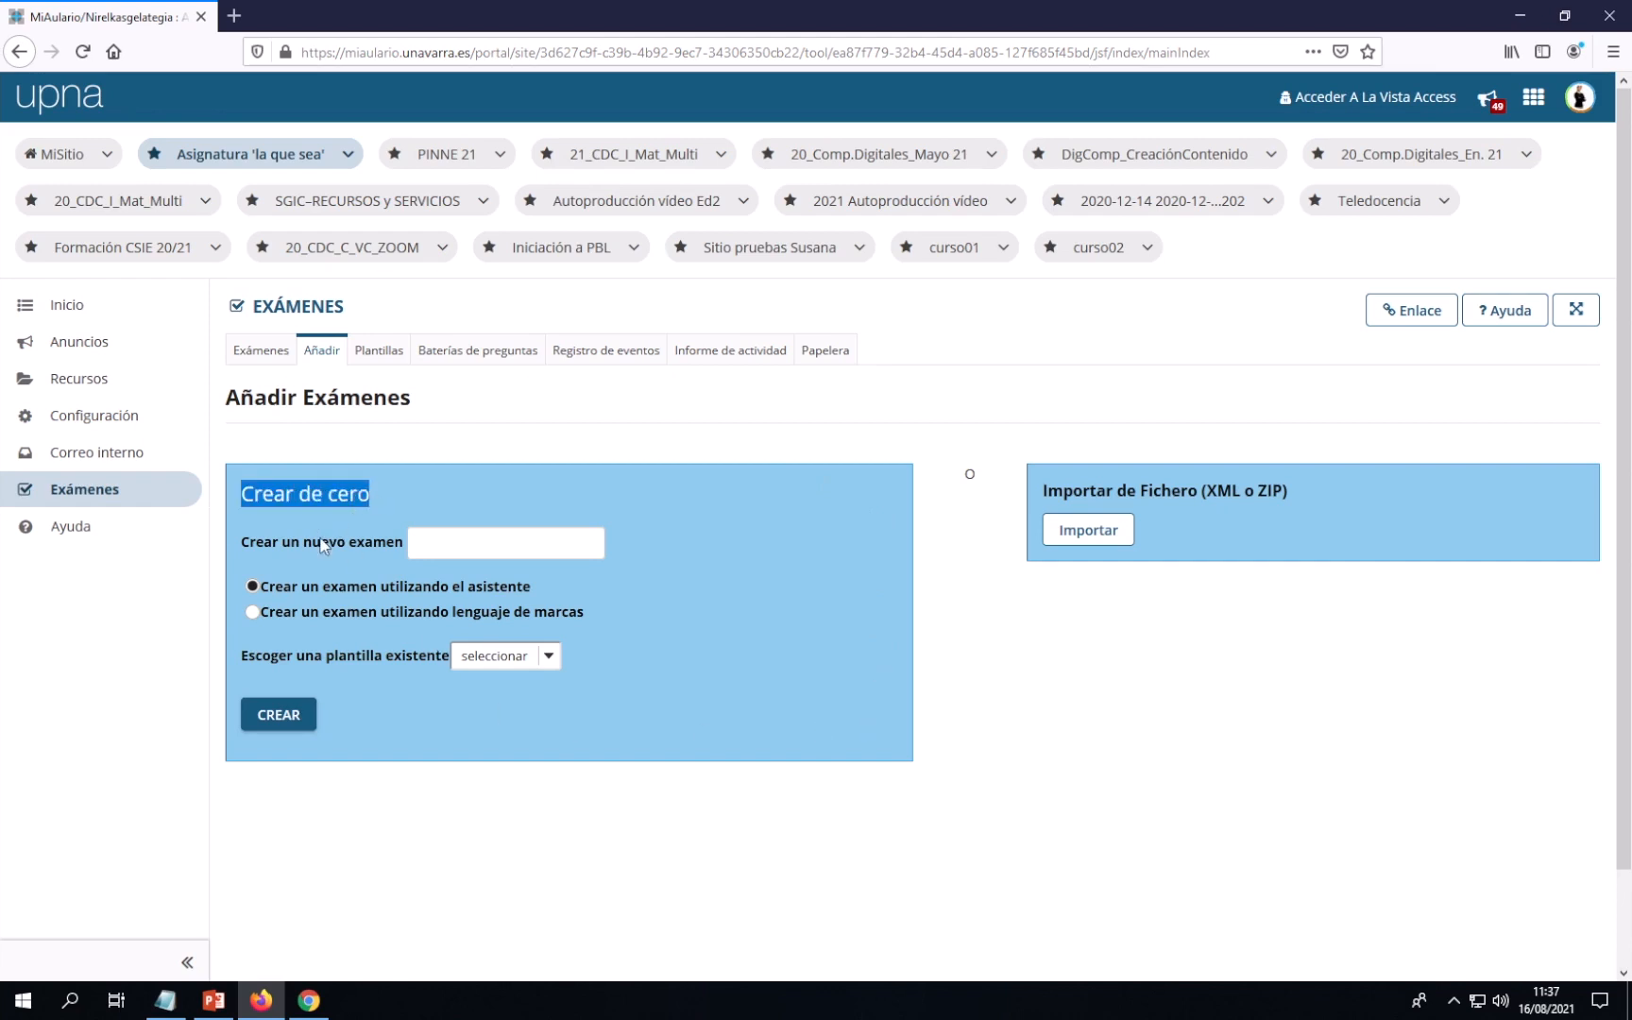
click(273, 543)
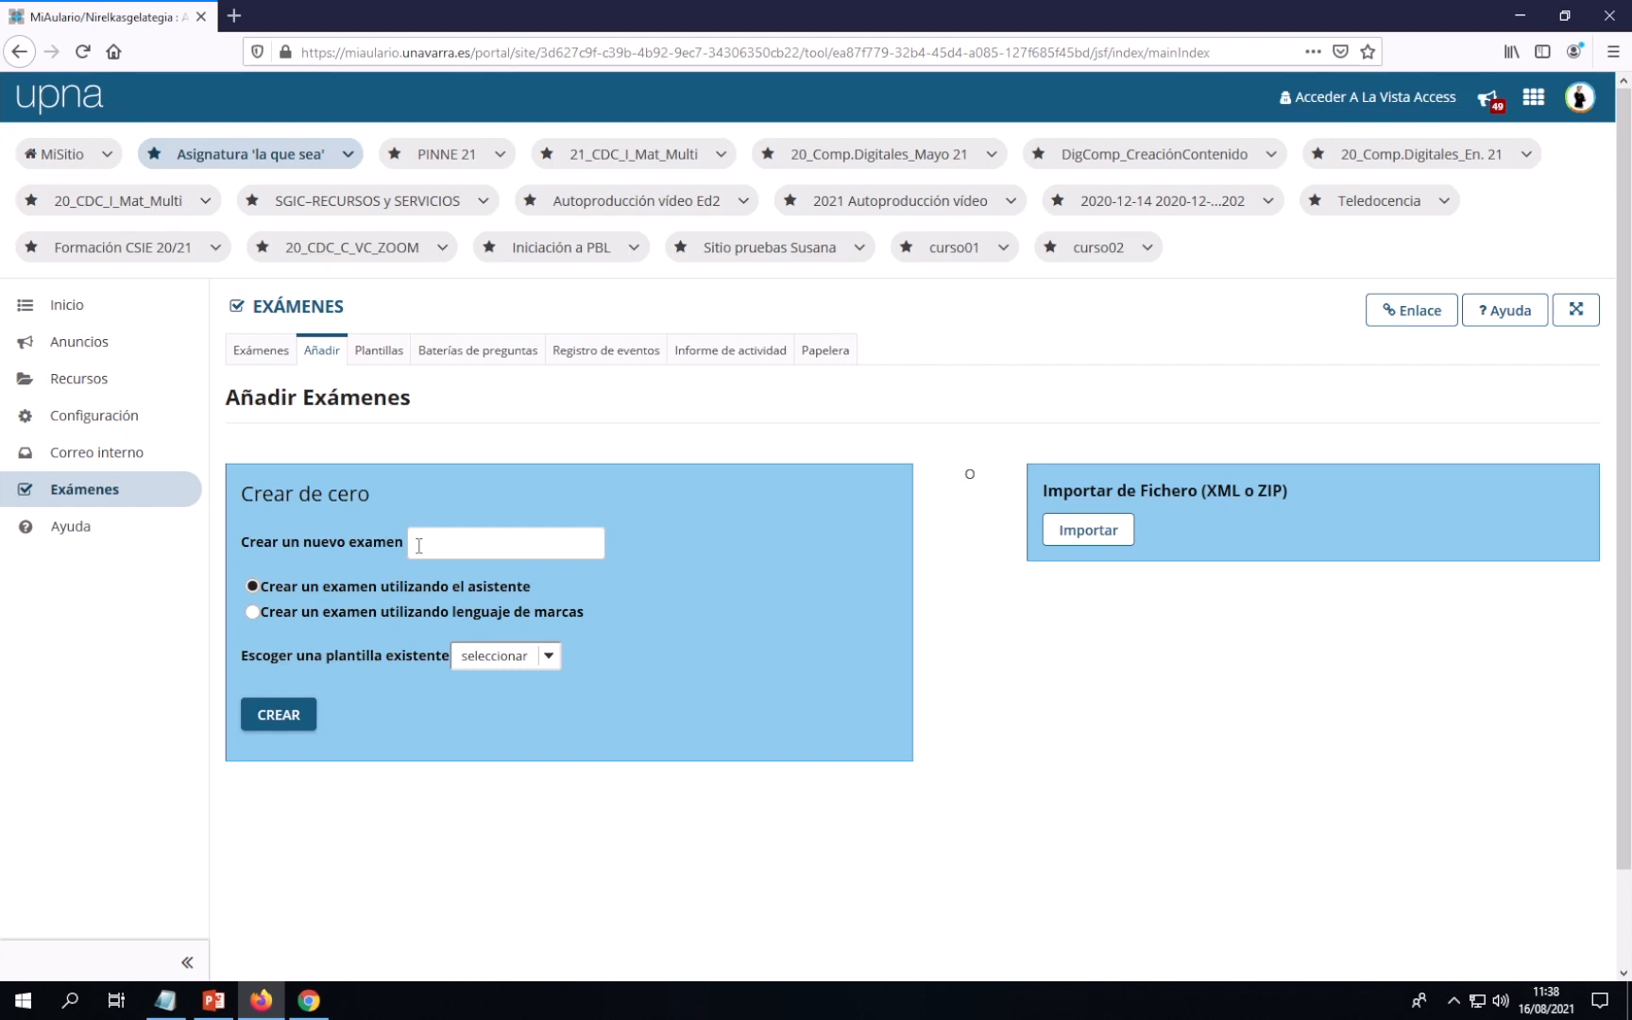
Create the exam 'Examen de prueba' from scratch, keeping the assistant option
click(419, 545)
text(Examen de prueba)
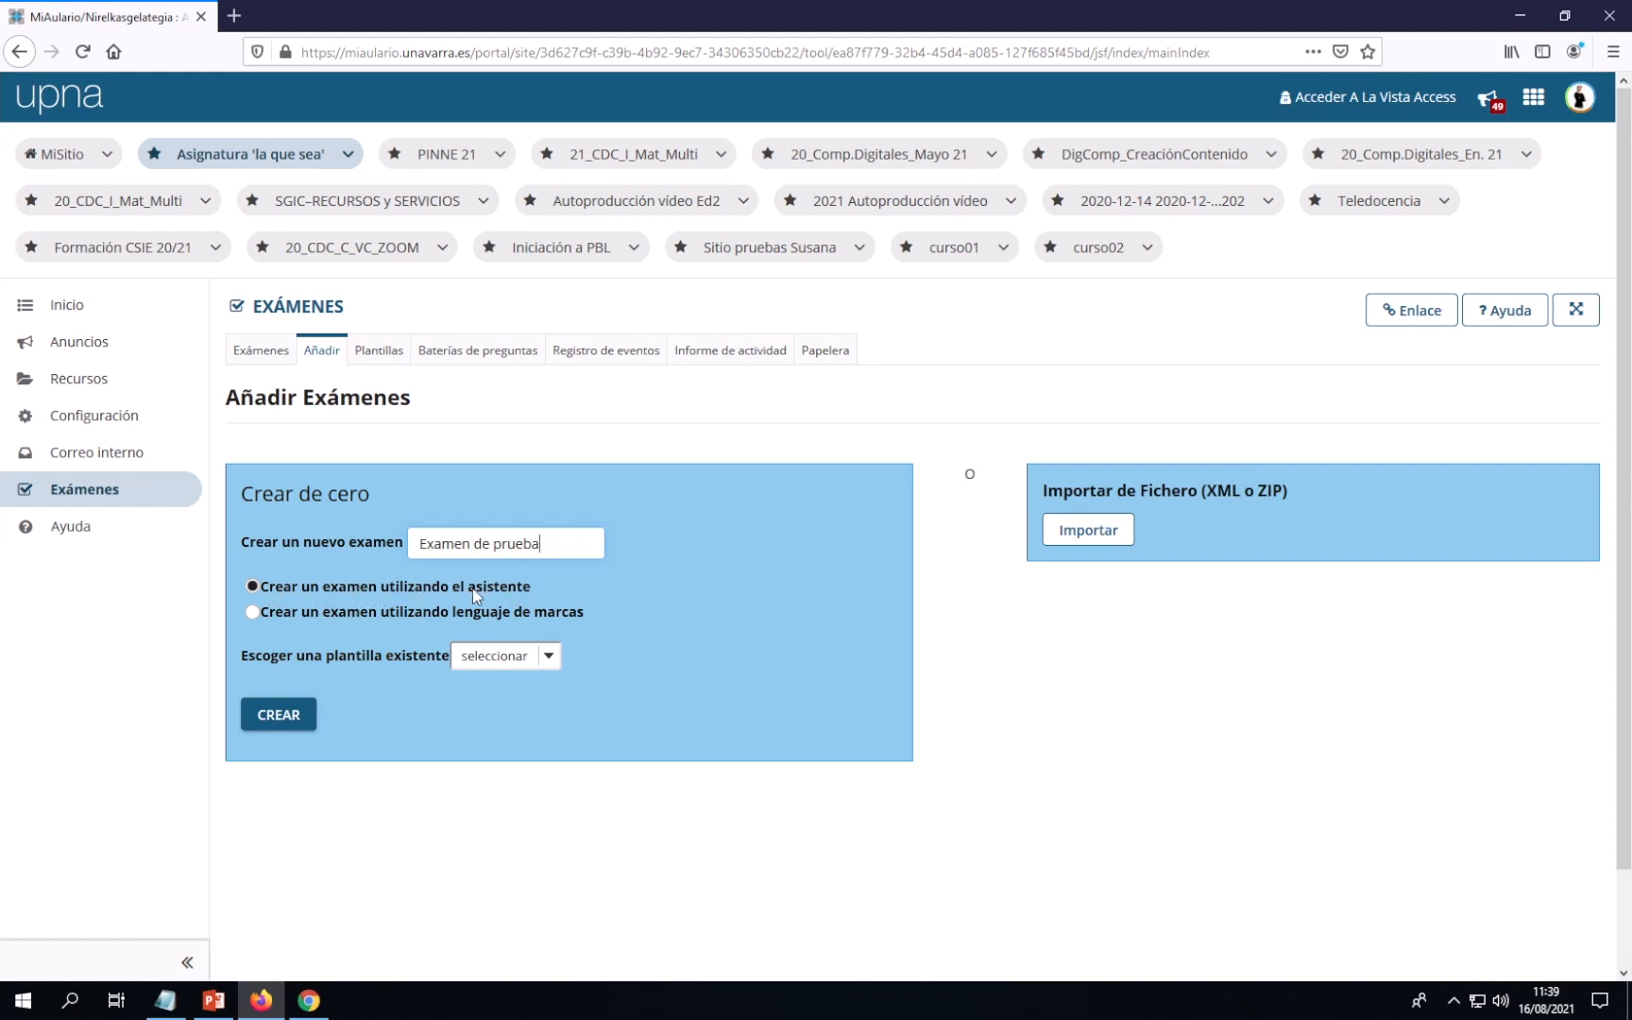
click(287, 729)
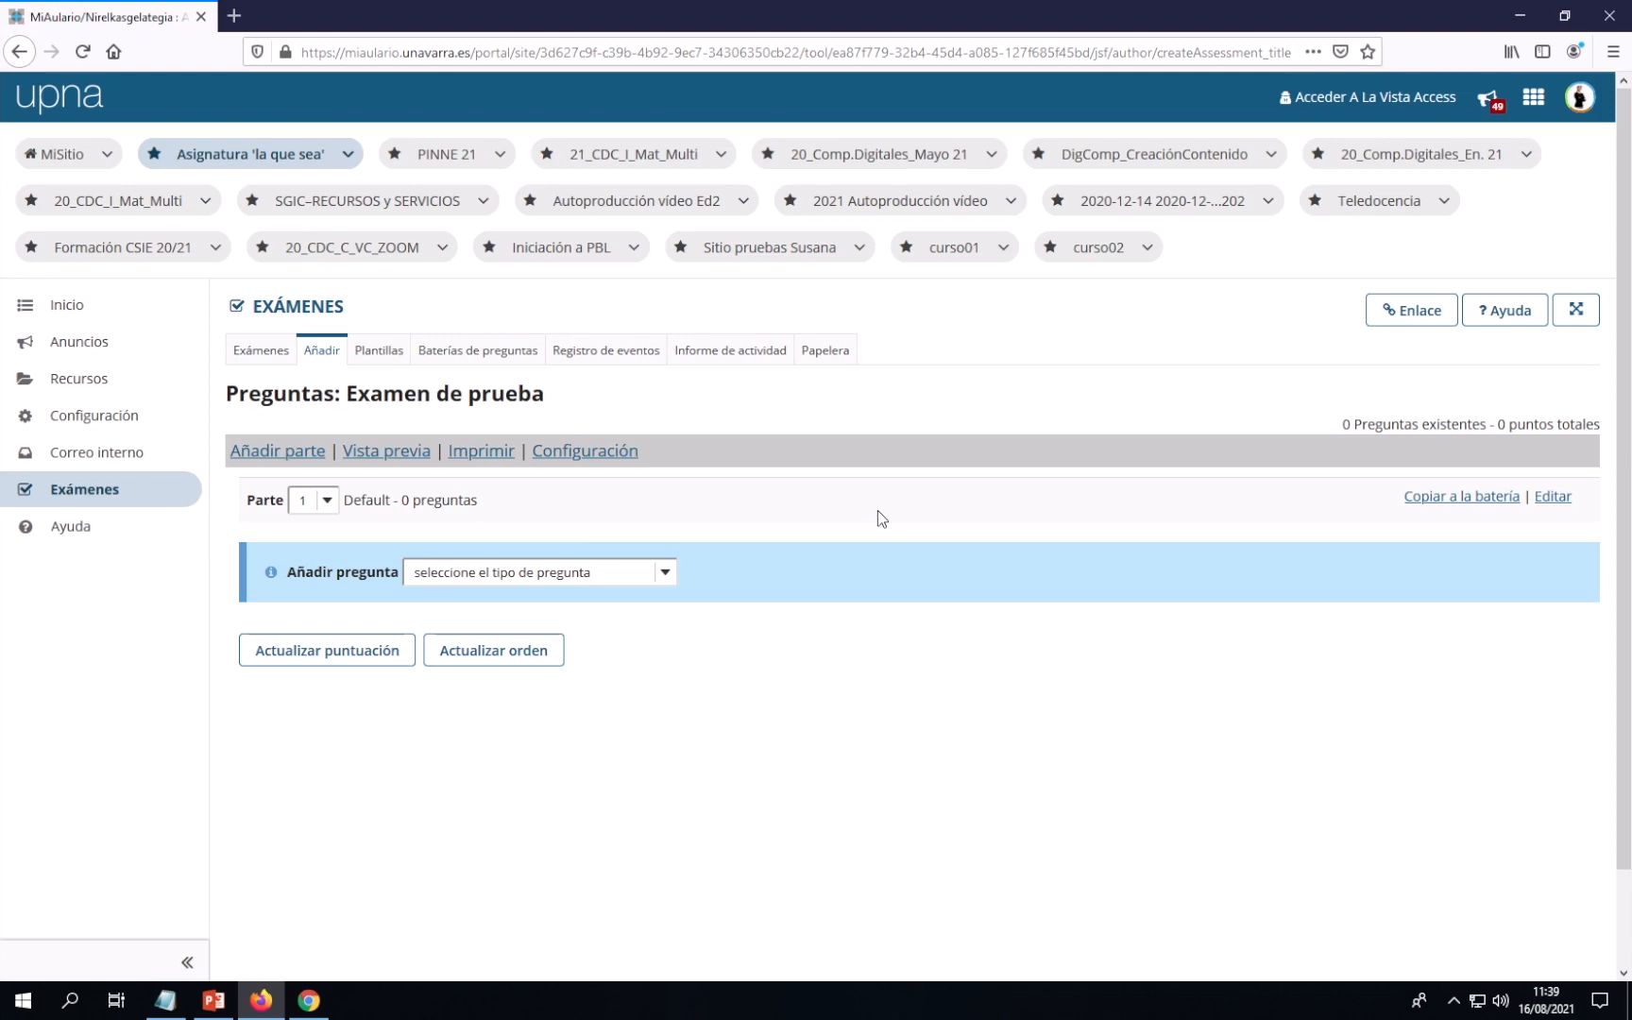
drag(1342, 424, 1602, 427)
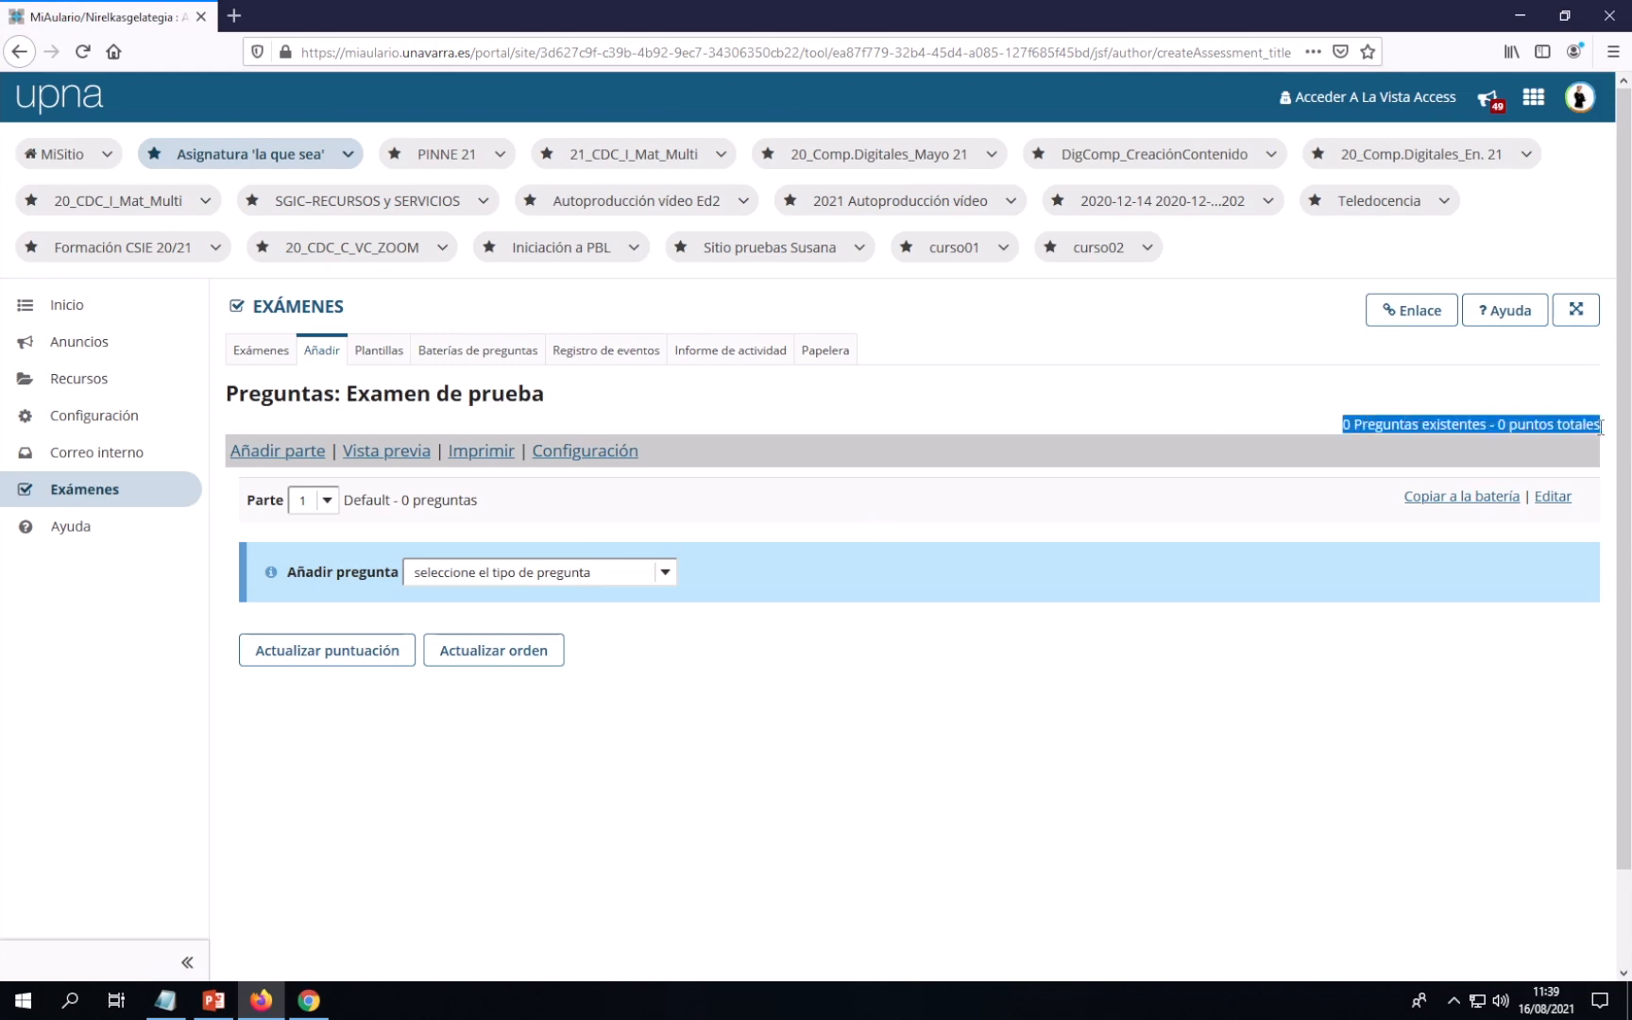
click(1389, 432)
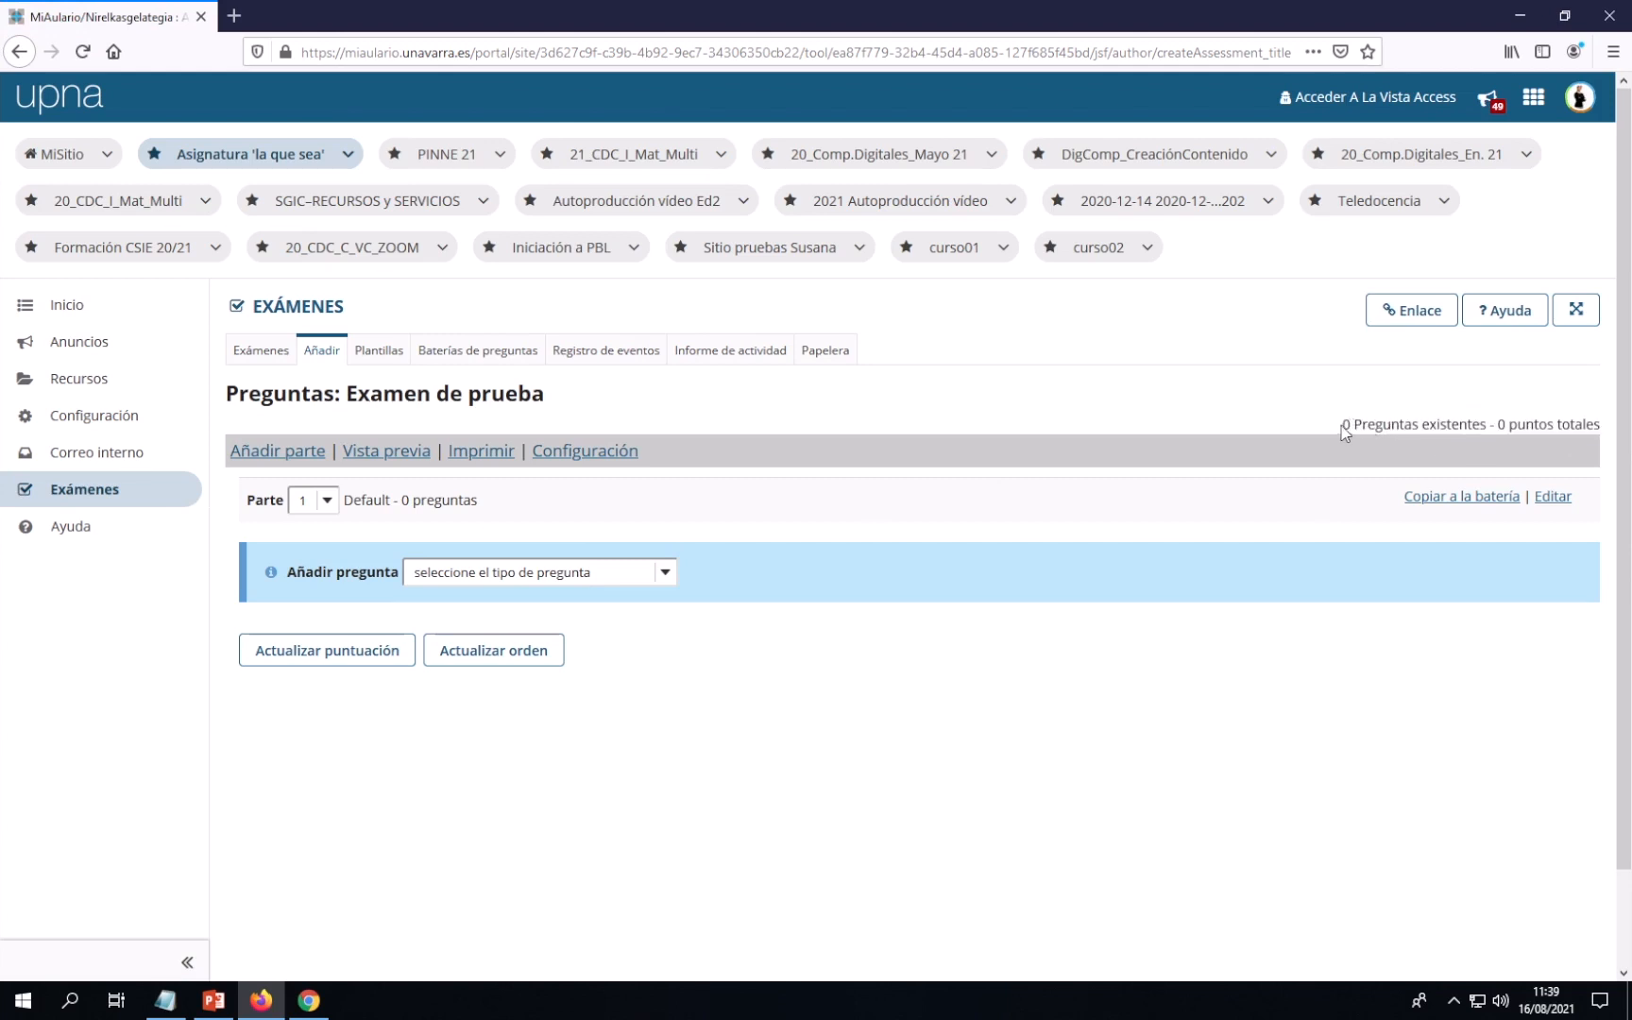
drag(1342, 424, 1603, 426)
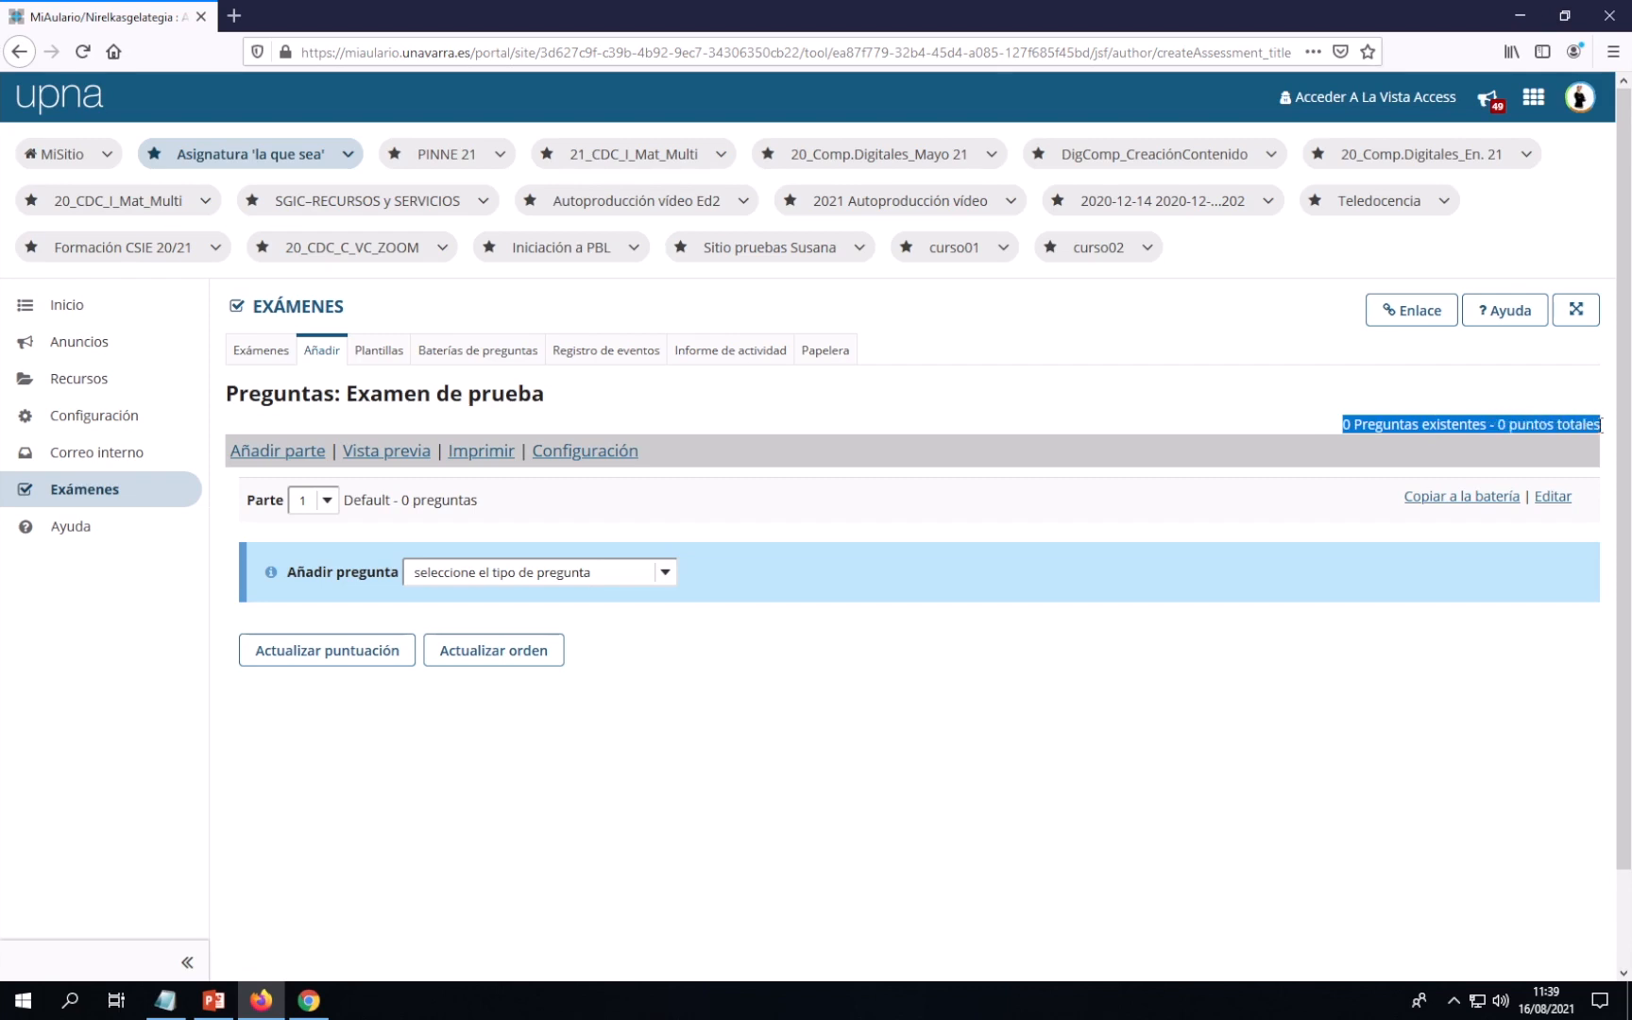
click(1285, 637)
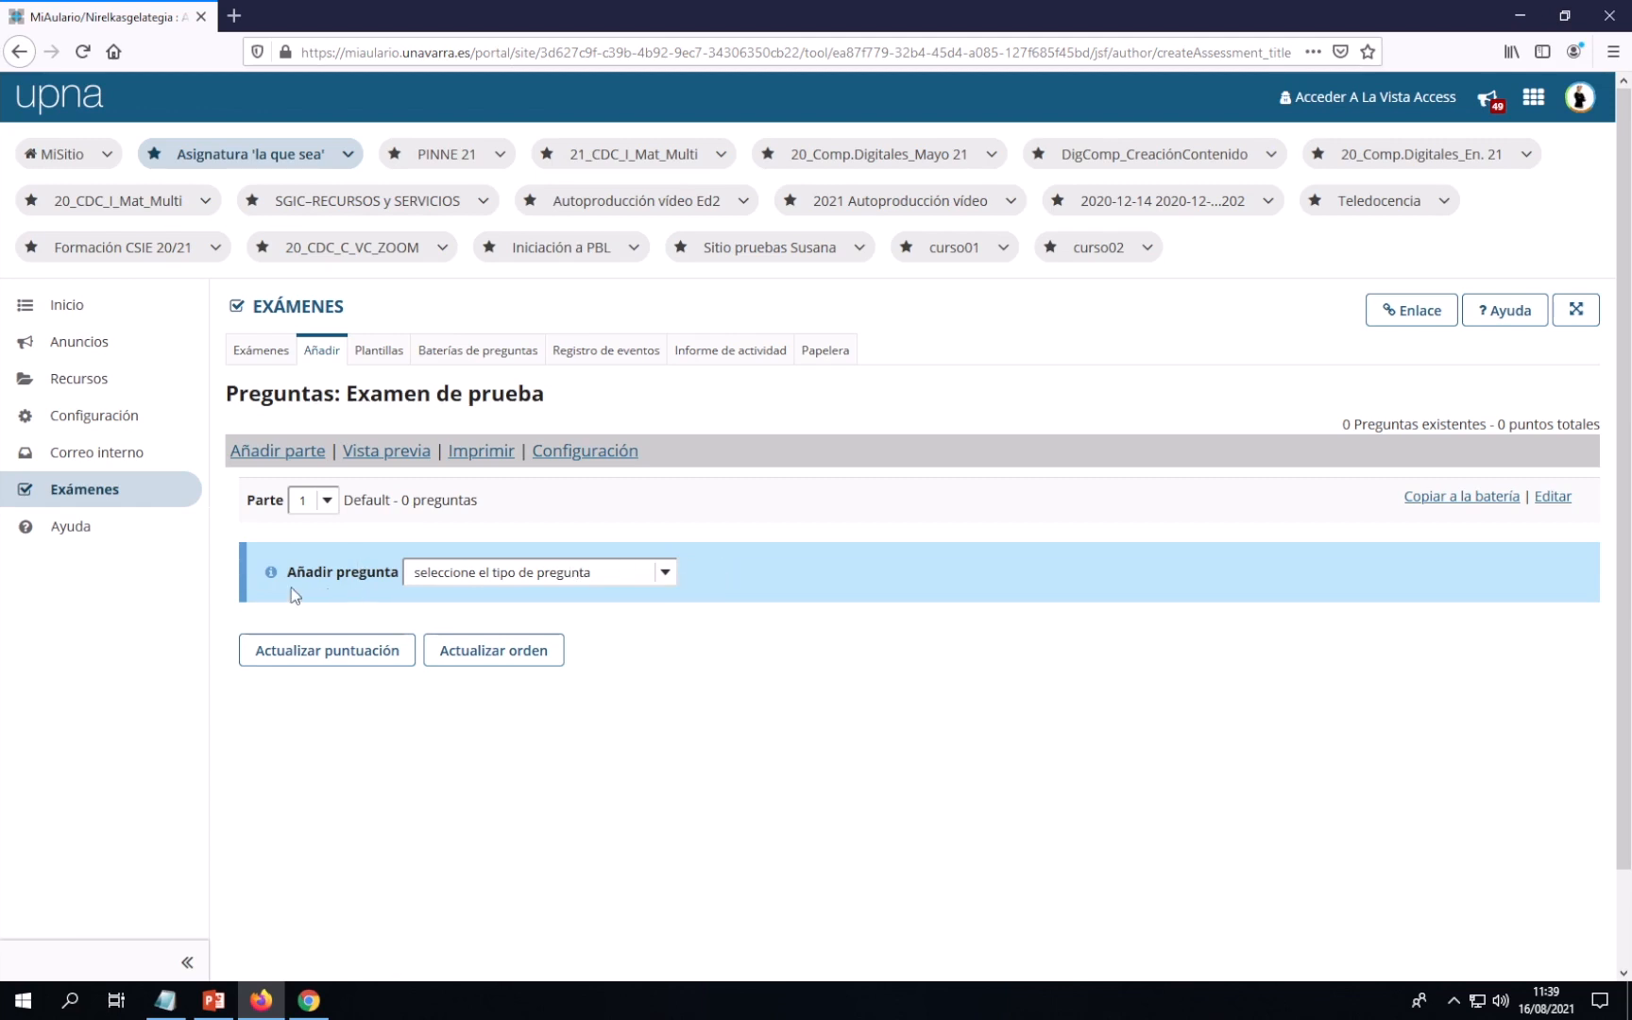
Choose 'Copiar desde una batería de preguntas' from the 'Añadir pregunta' list to see available pools
click(666, 575)
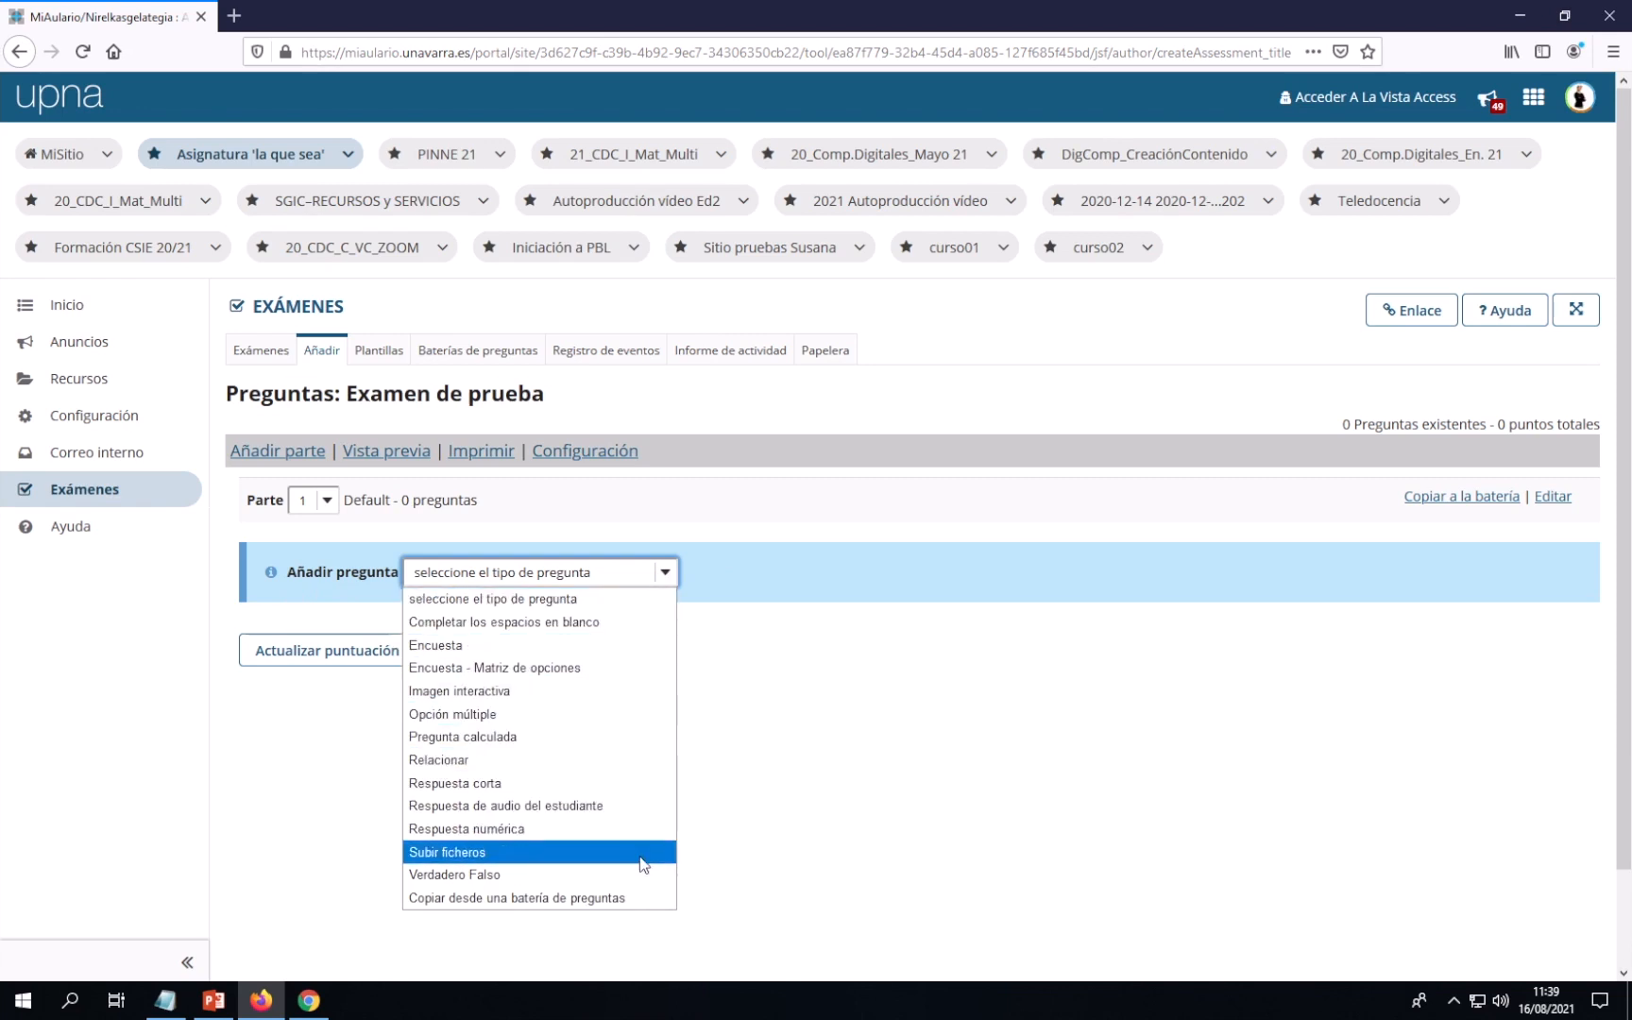
click(553, 898)
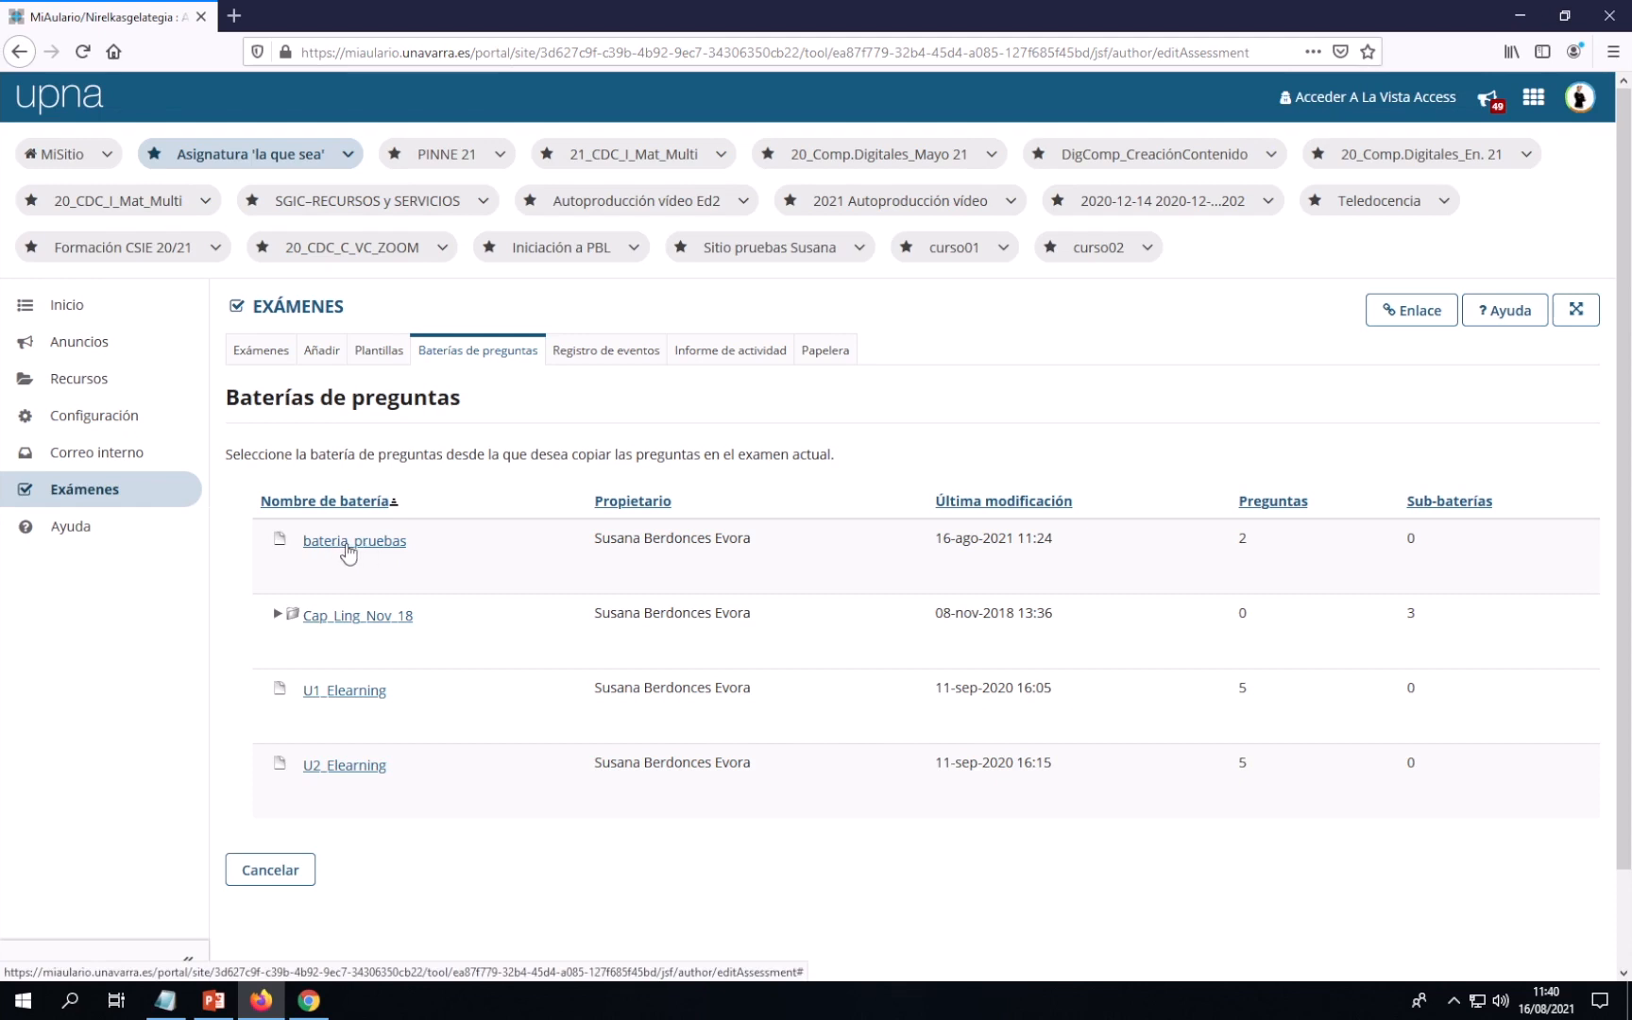
Select all questions in bateria_pruebas and copy them into Part 1 of Examen de prueba
click(348, 549)
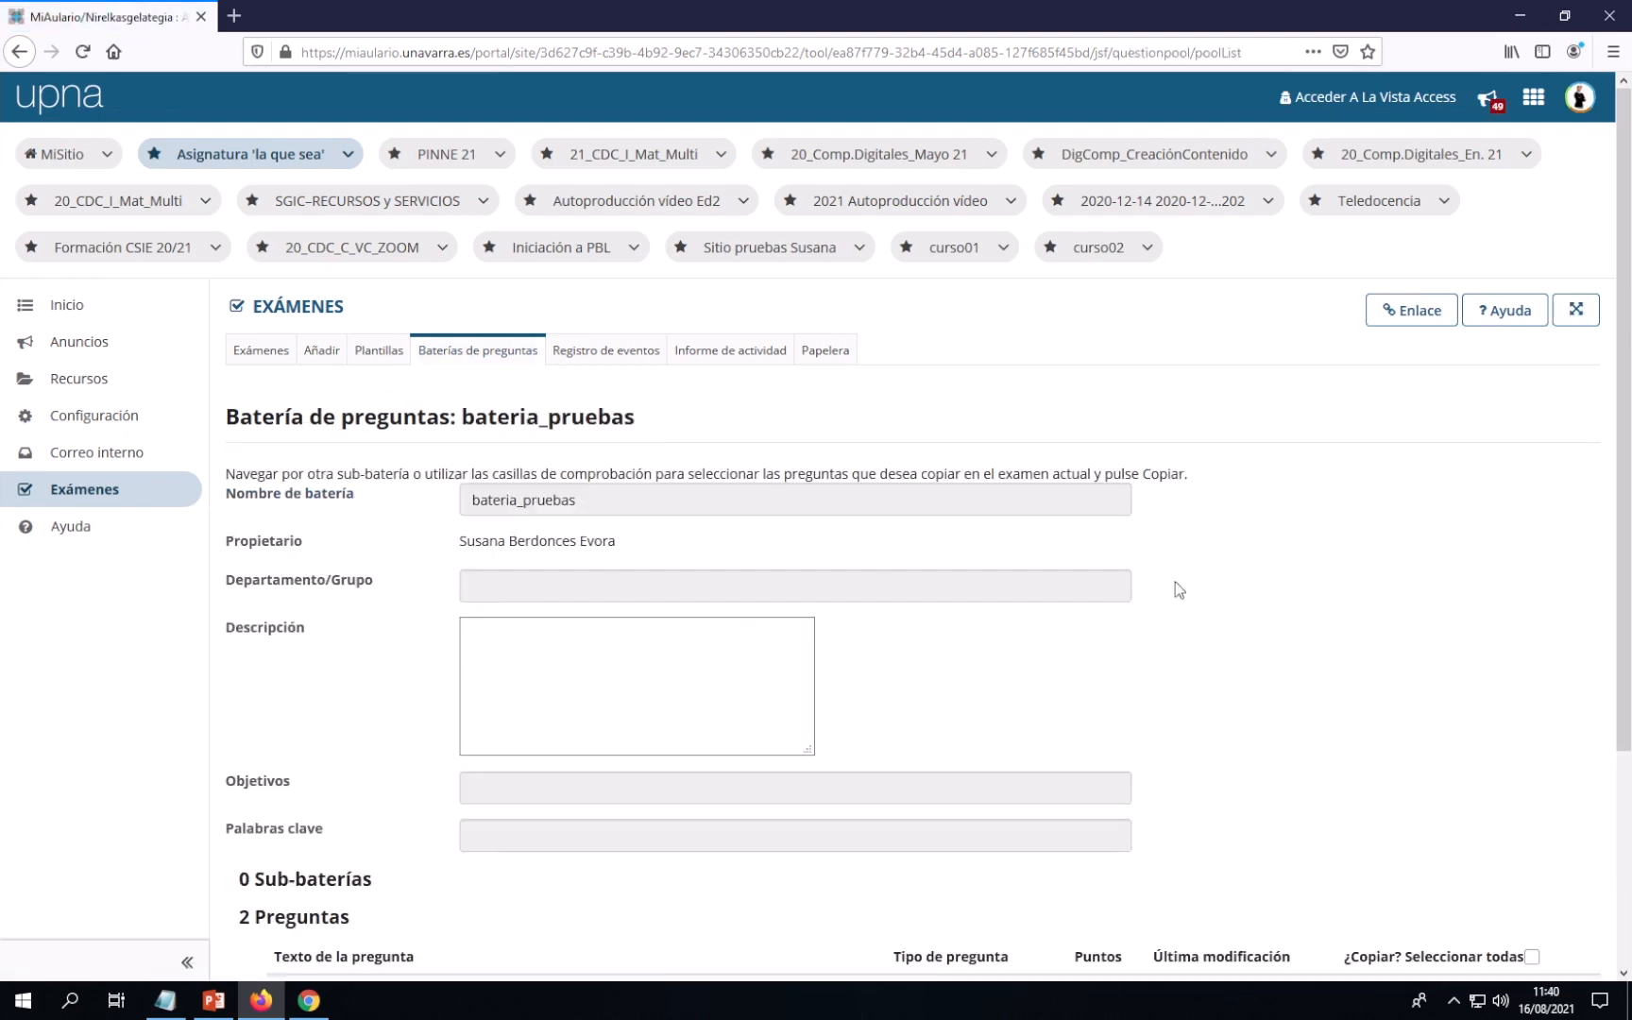
scroll(1218, 598, down, 3)
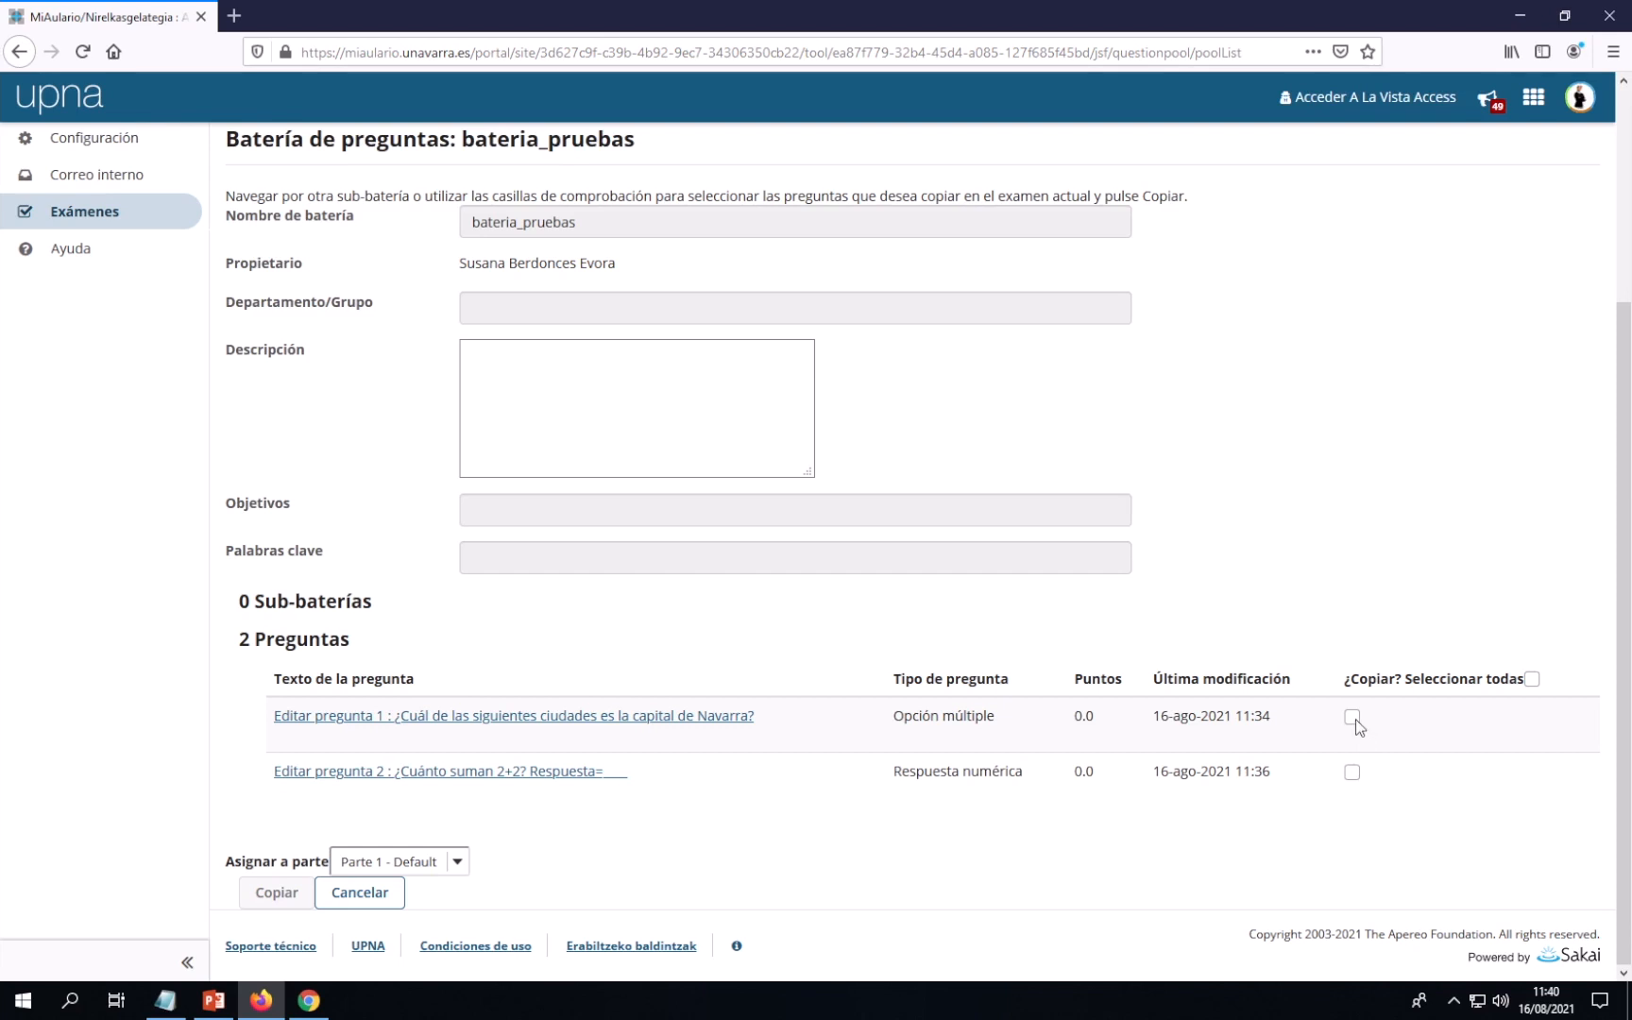
click(1532, 680)
click(273, 895)
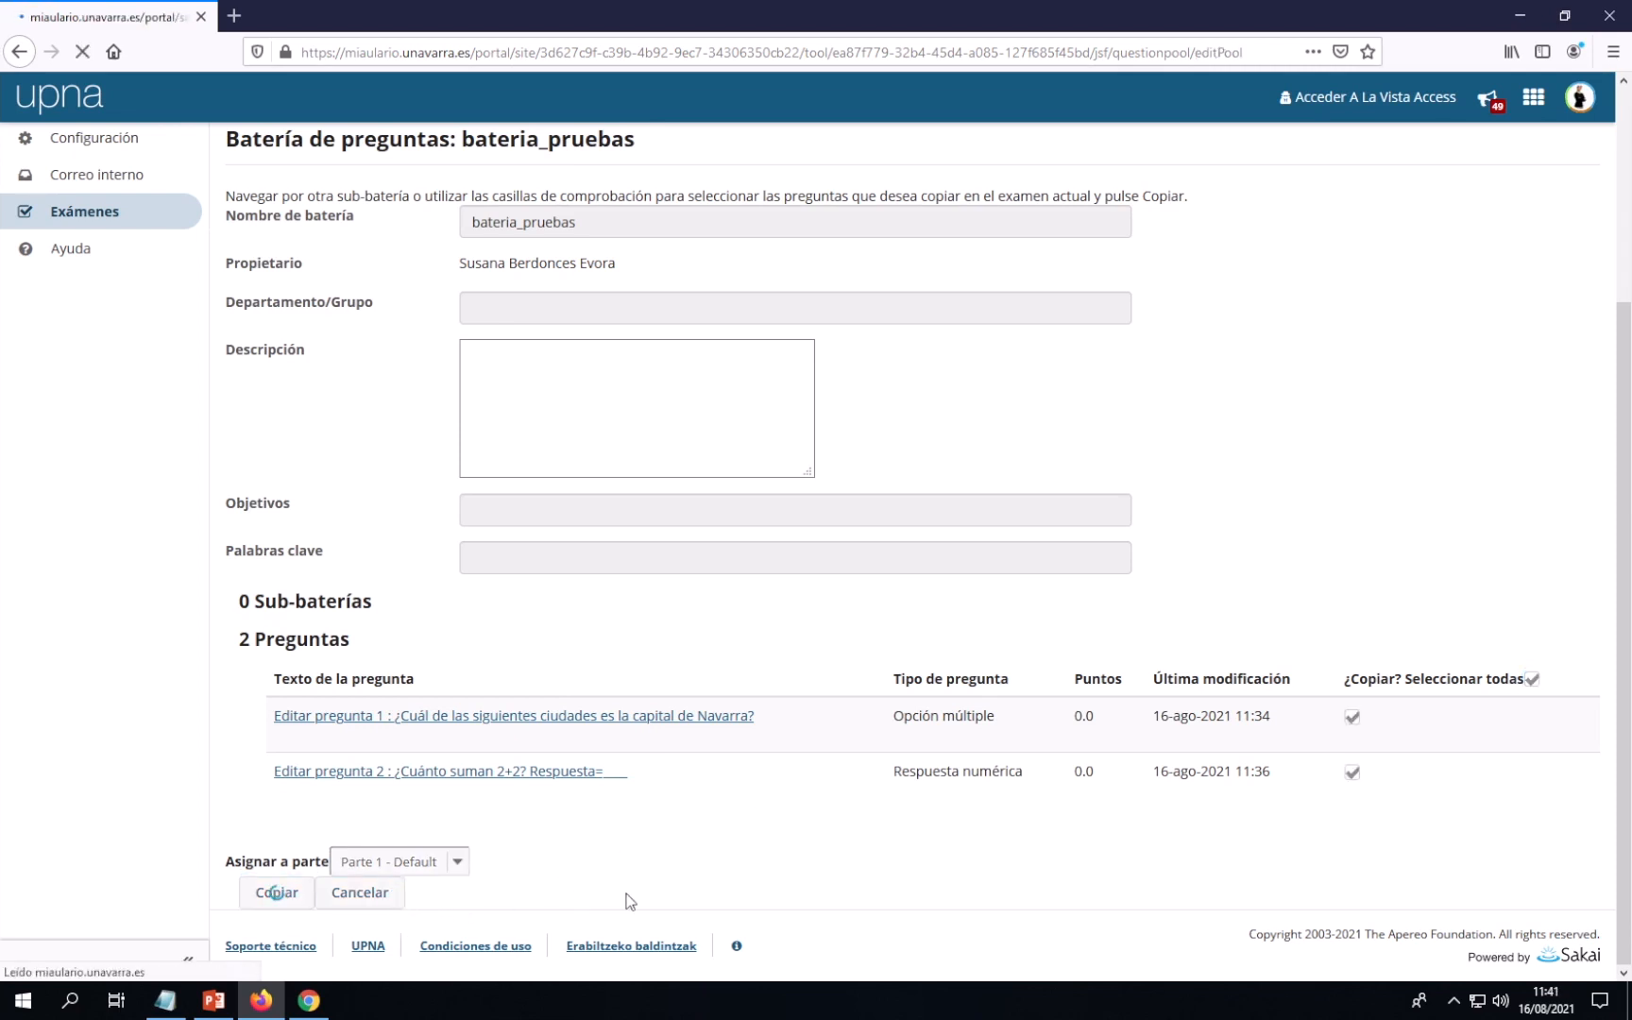
scroll(685, 769, down, 3)
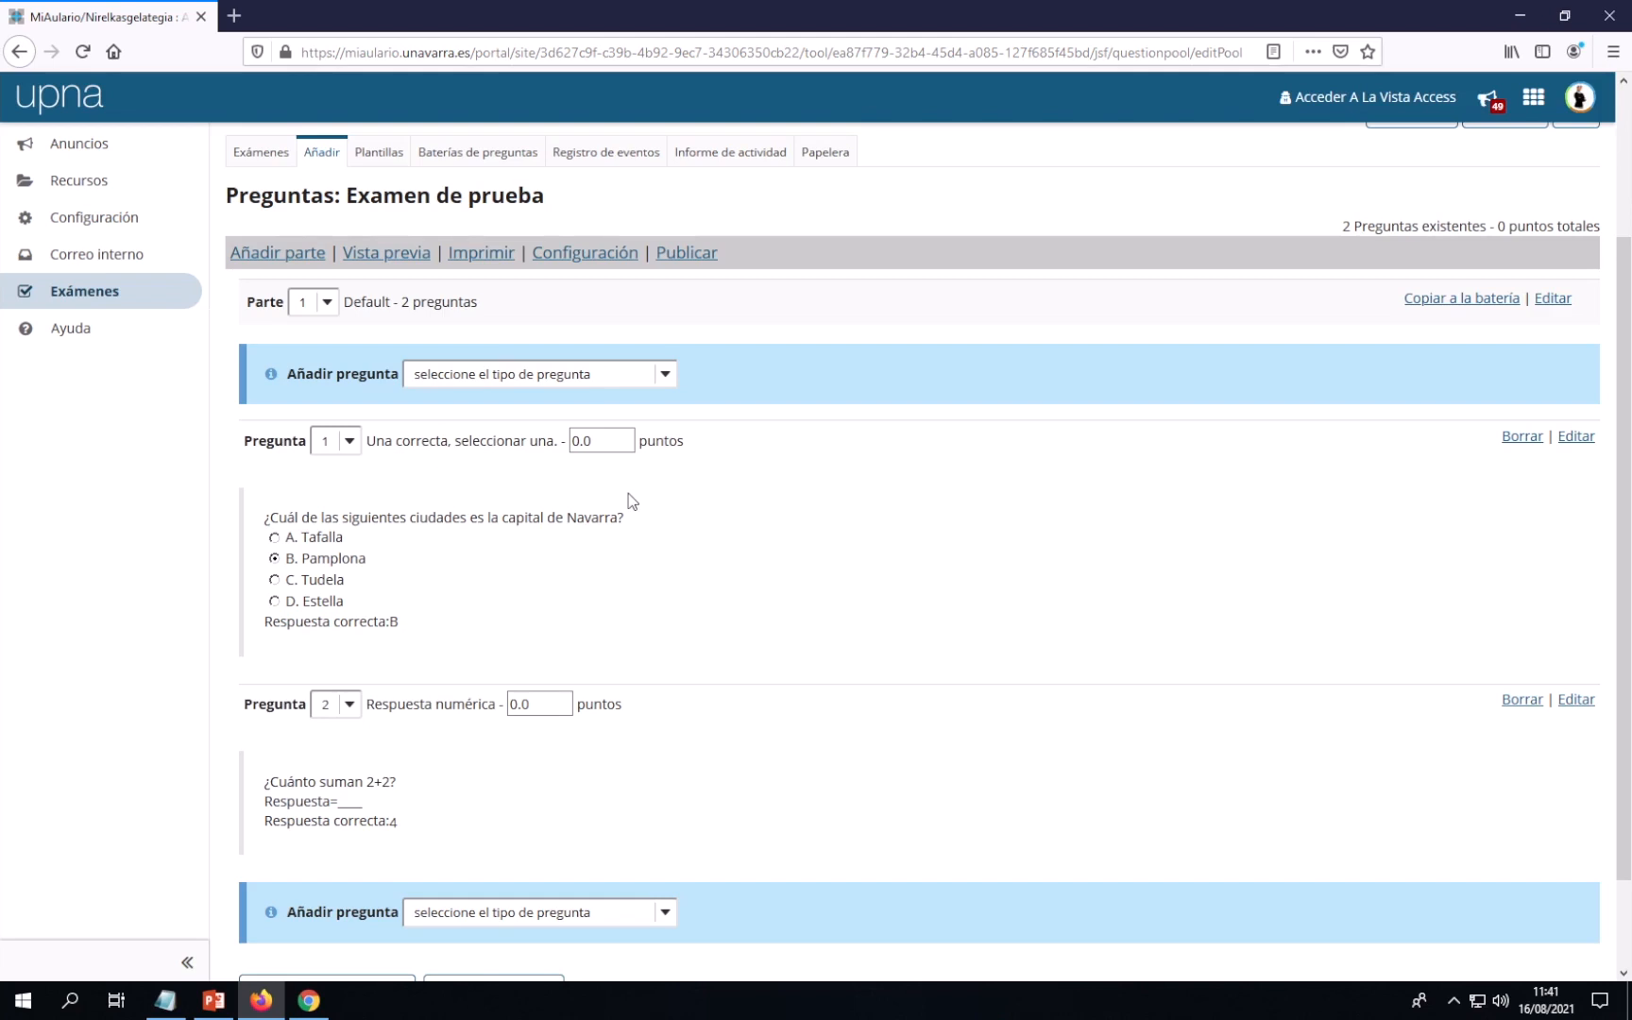
Enter 3.0 points for Pregunta 1 and 7.0 points for Pregunta 2
click(579, 441)
drag(578, 441, 568, 441)
text(3)
click(534, 703)
double_click(514, 704)
text(7)
click(616, 733)
Apply the new scores with 'Actualizar puntuación' and check the 10-point total
scroll(746, 590, down, 2)
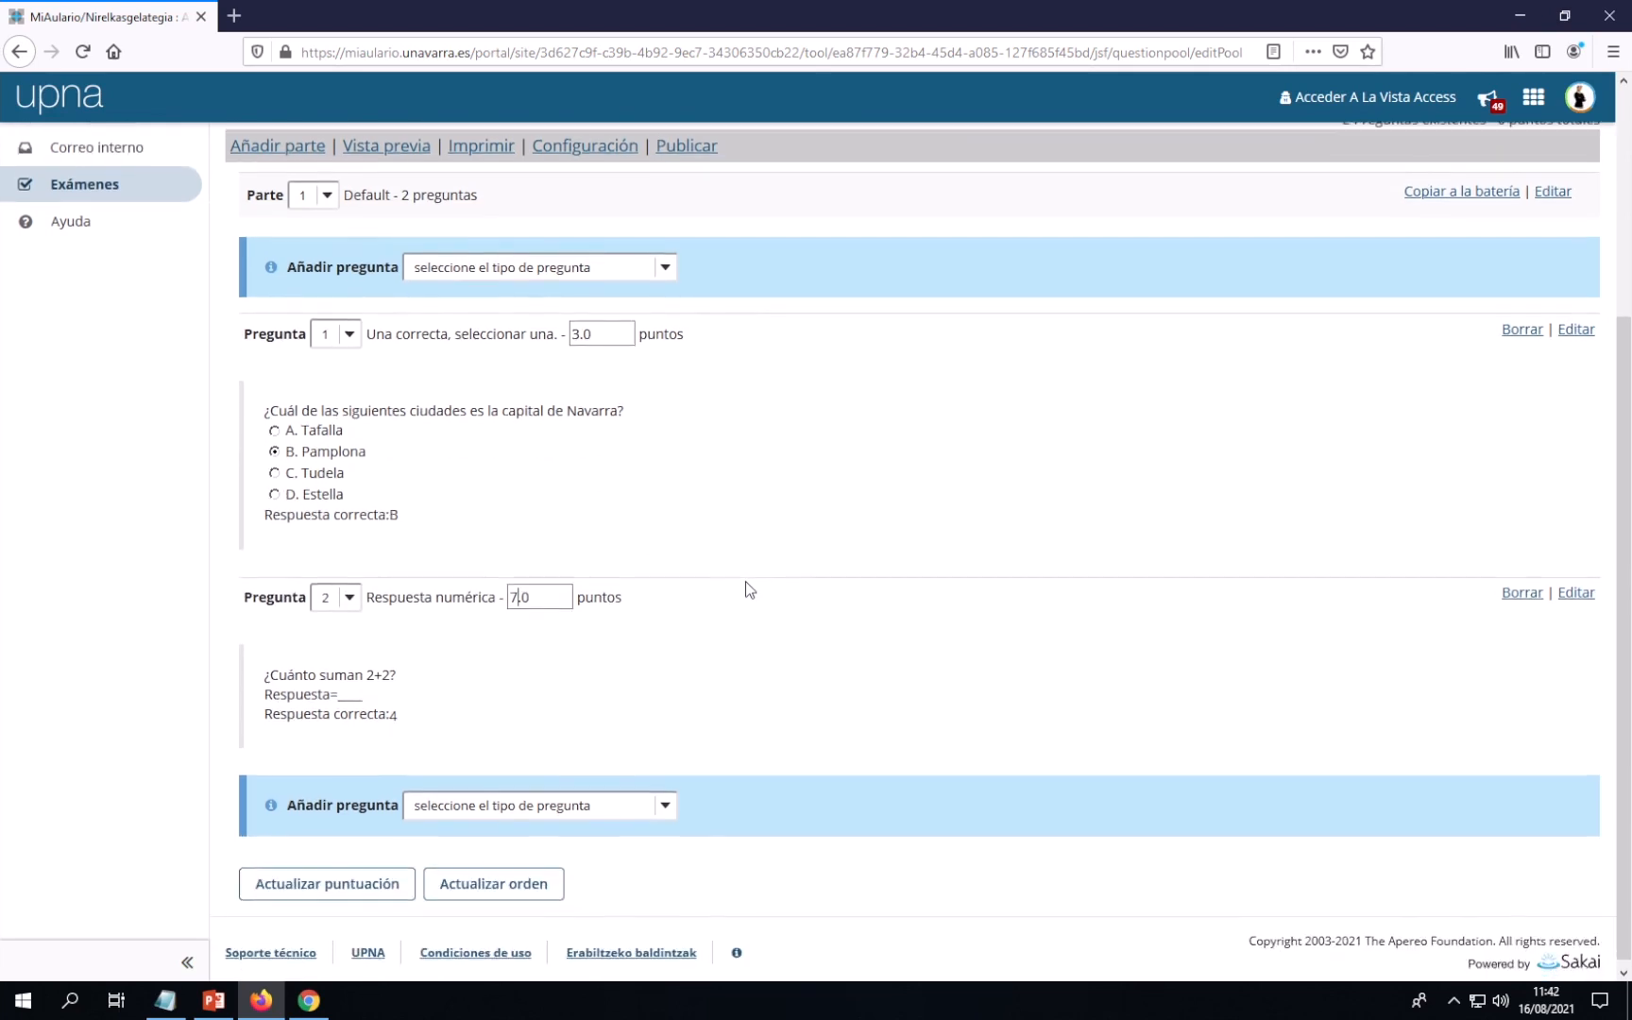
click(346, 886)
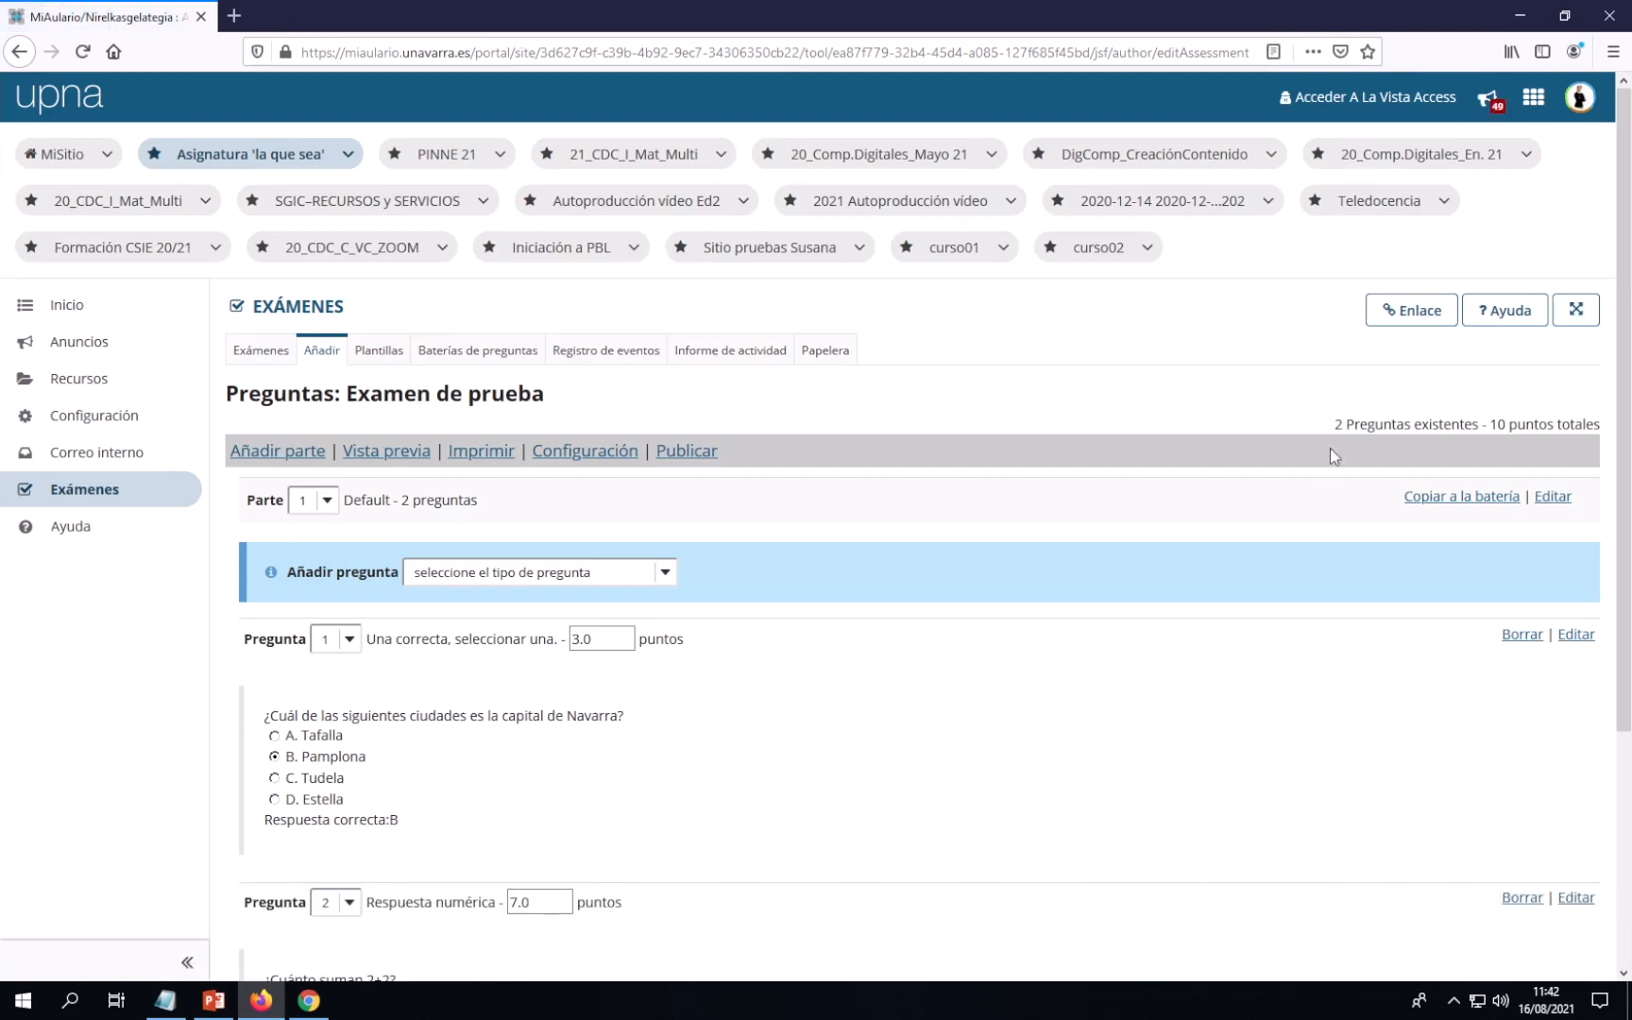
drag(1337, 432, 1602, 425)
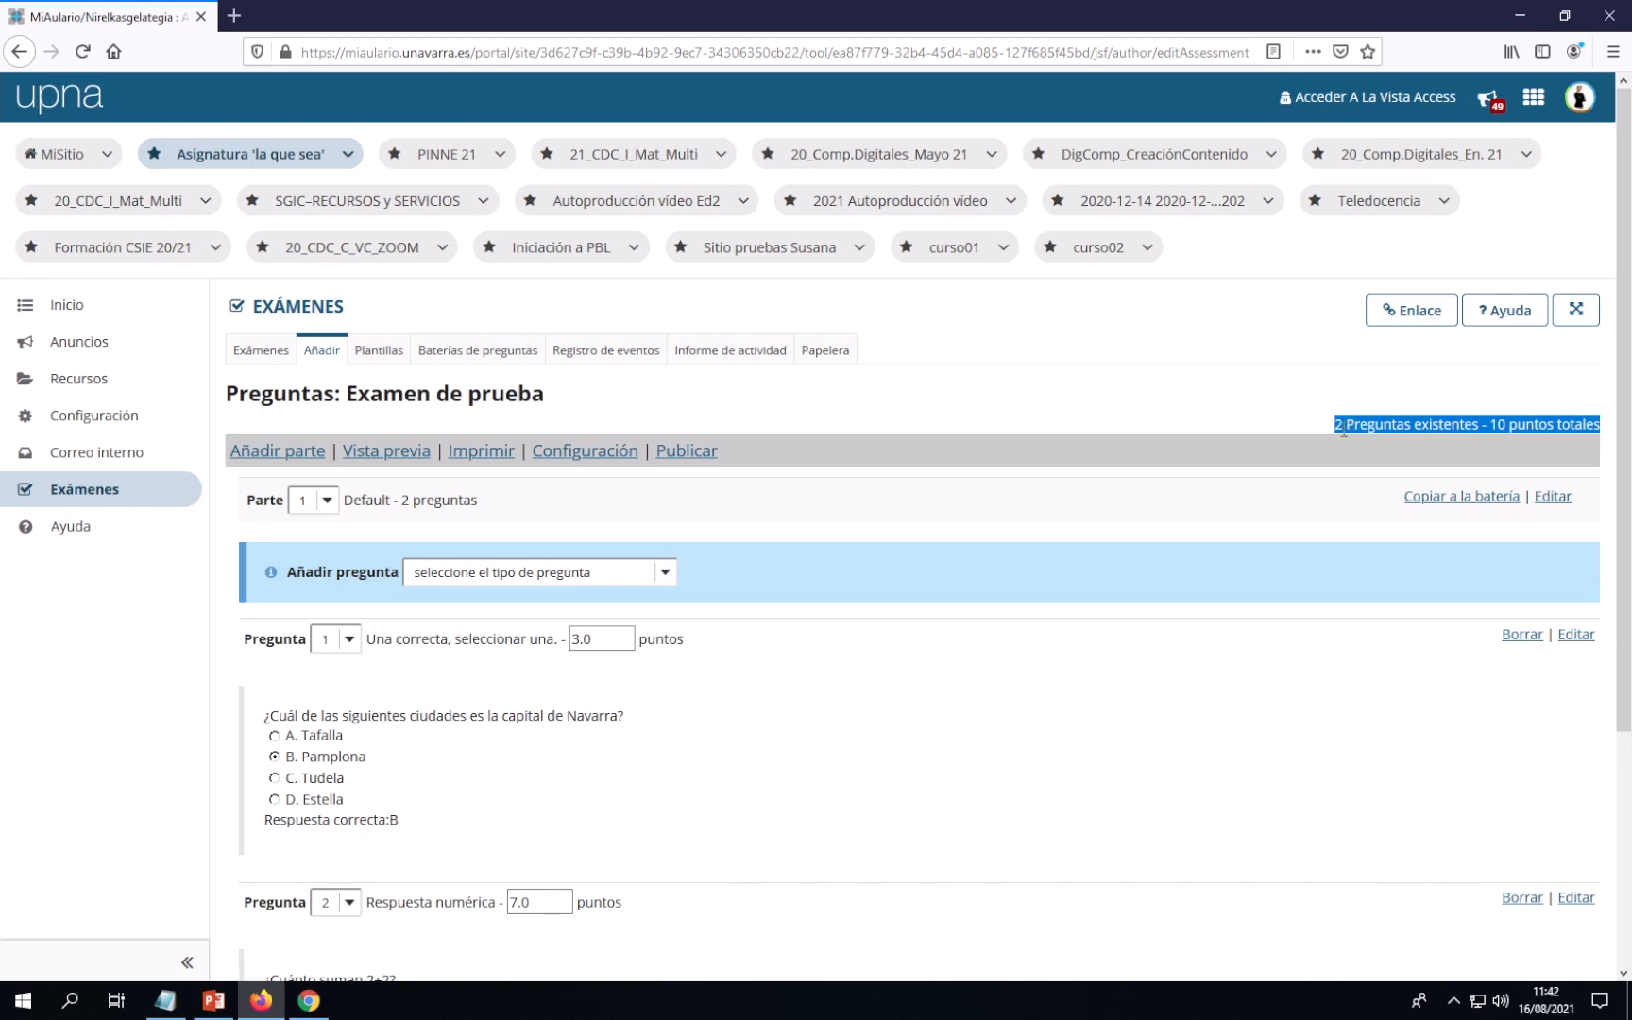
click(1228, 682)
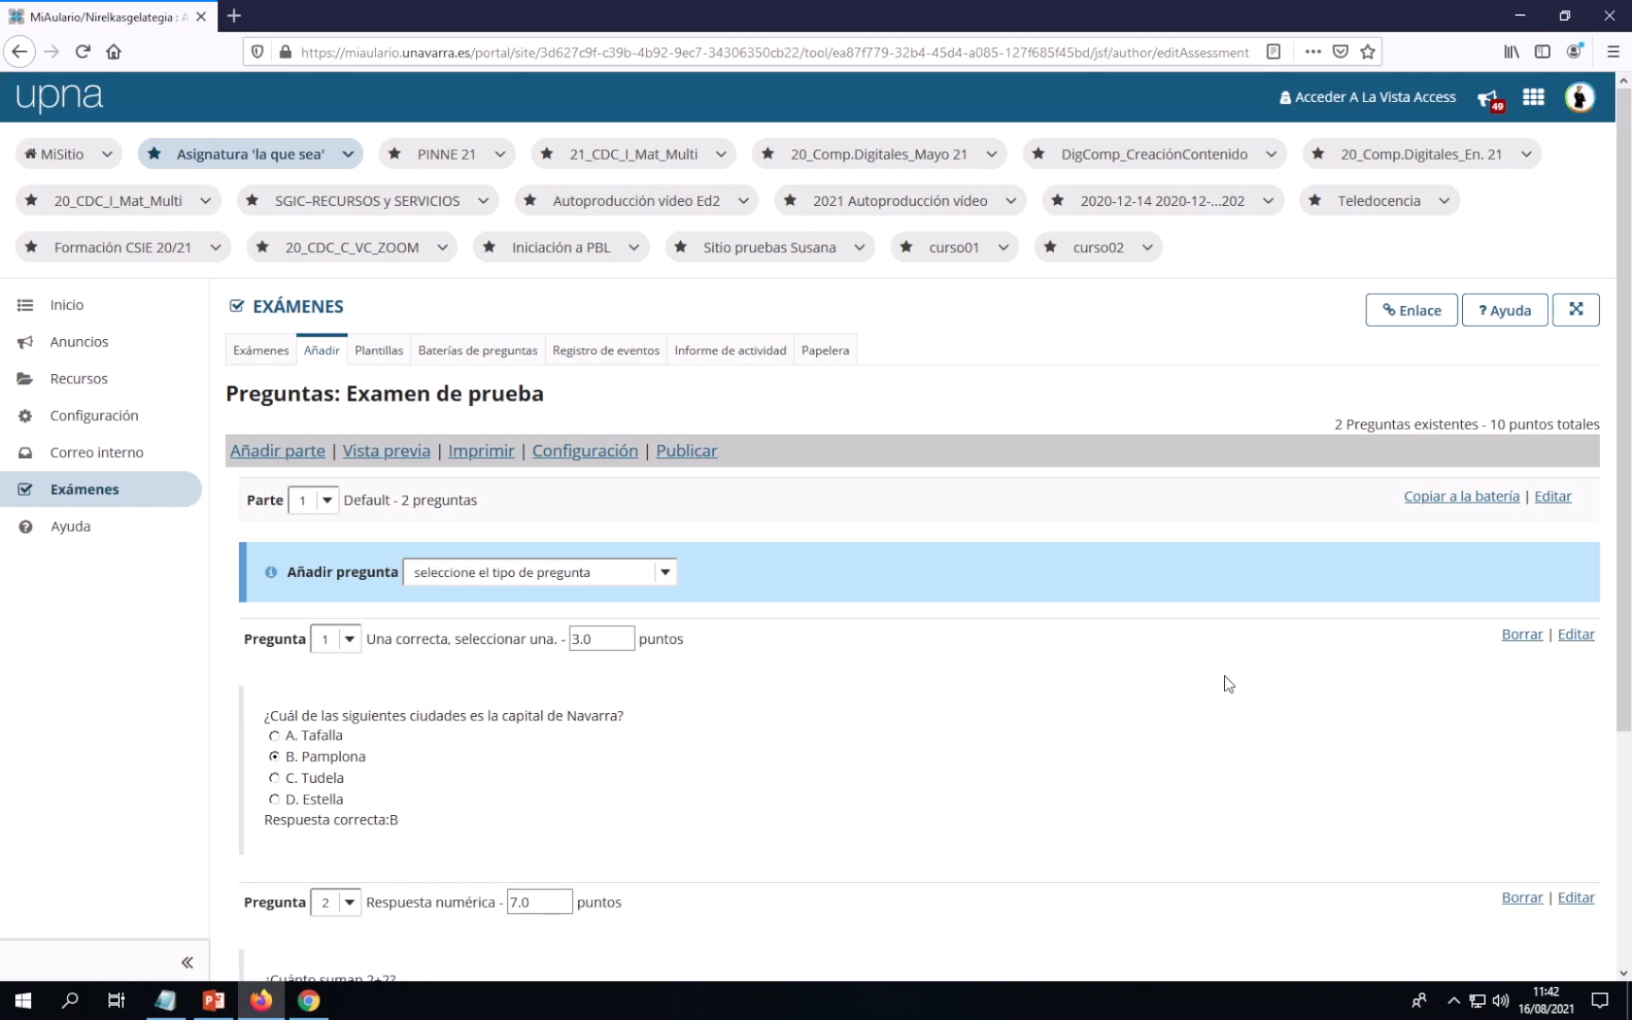
scroll(1012, 681, down, 2)
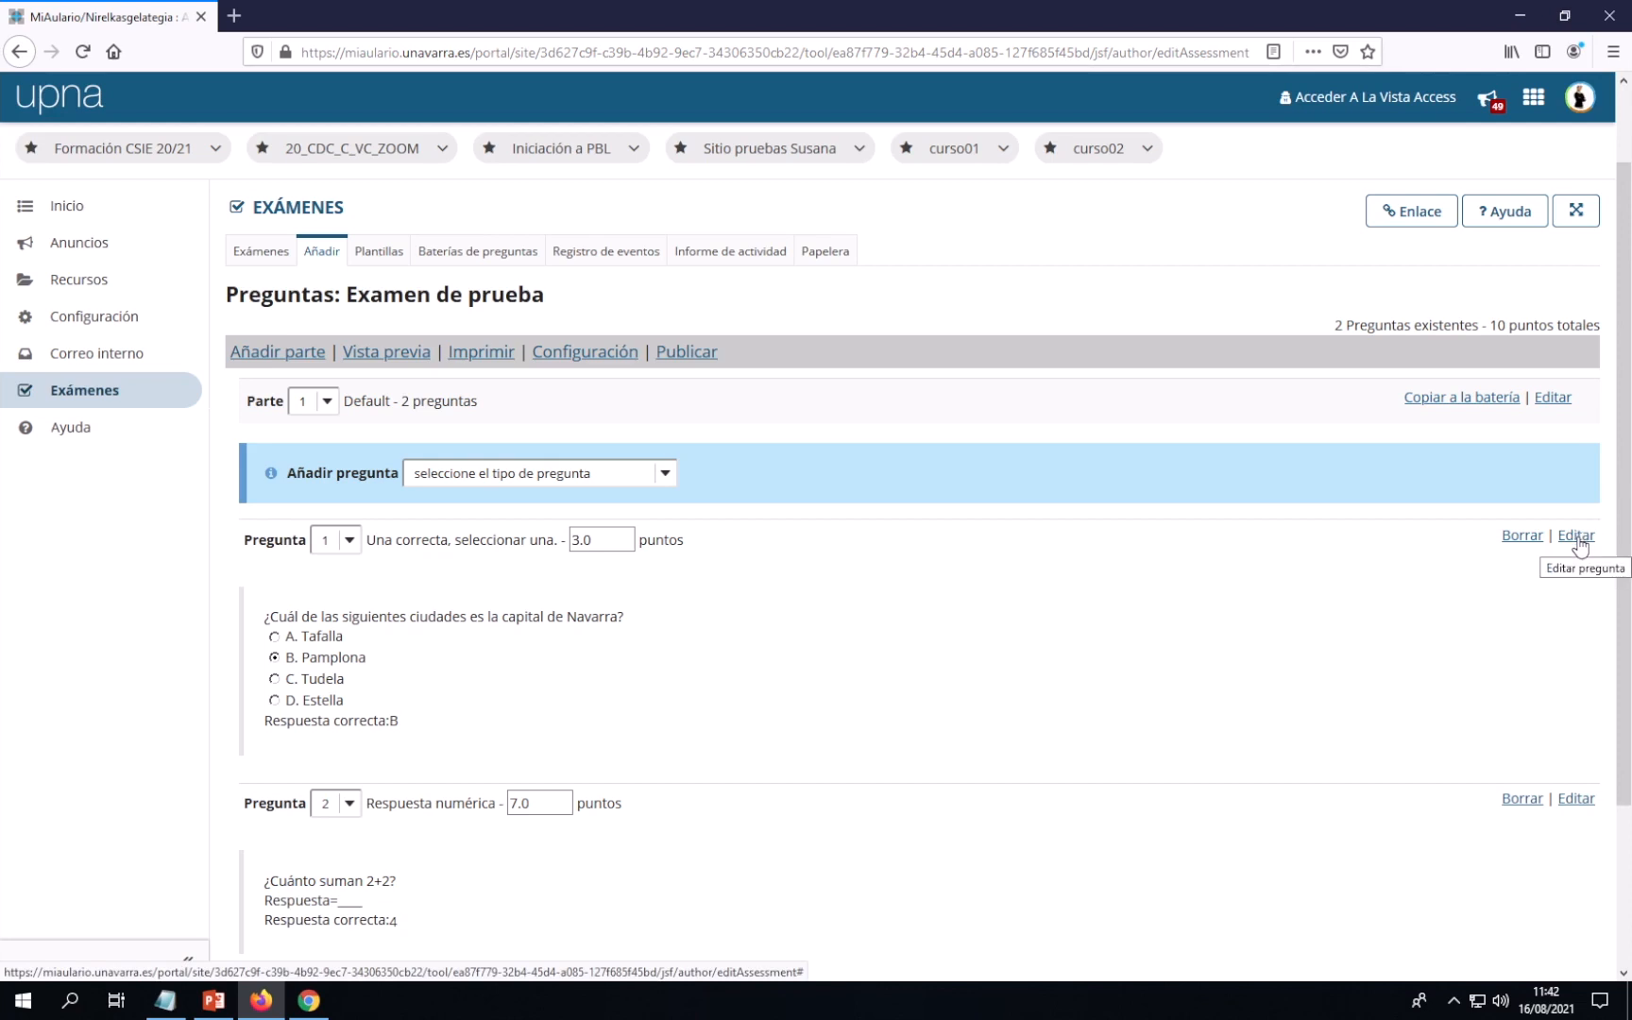
Edit Pregunta 1 and place the cursor in its 'Puntos descontados por fallo' field
click(1576, 537)
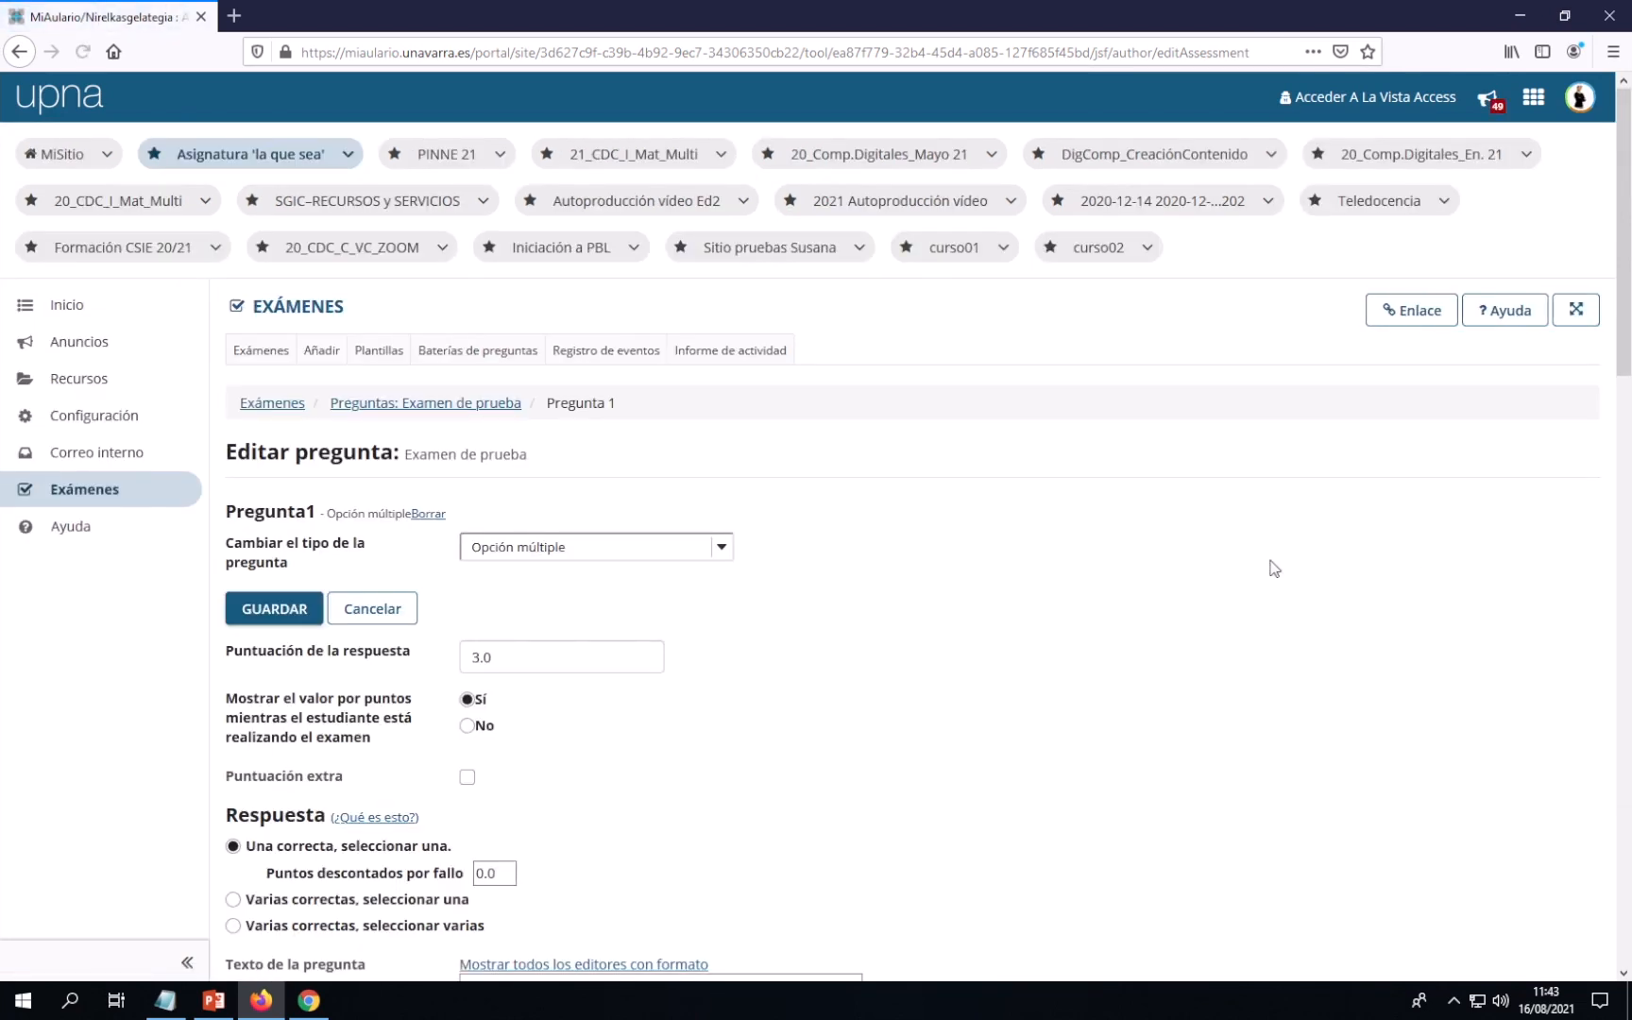
scroll(1162, 572, down, 4)
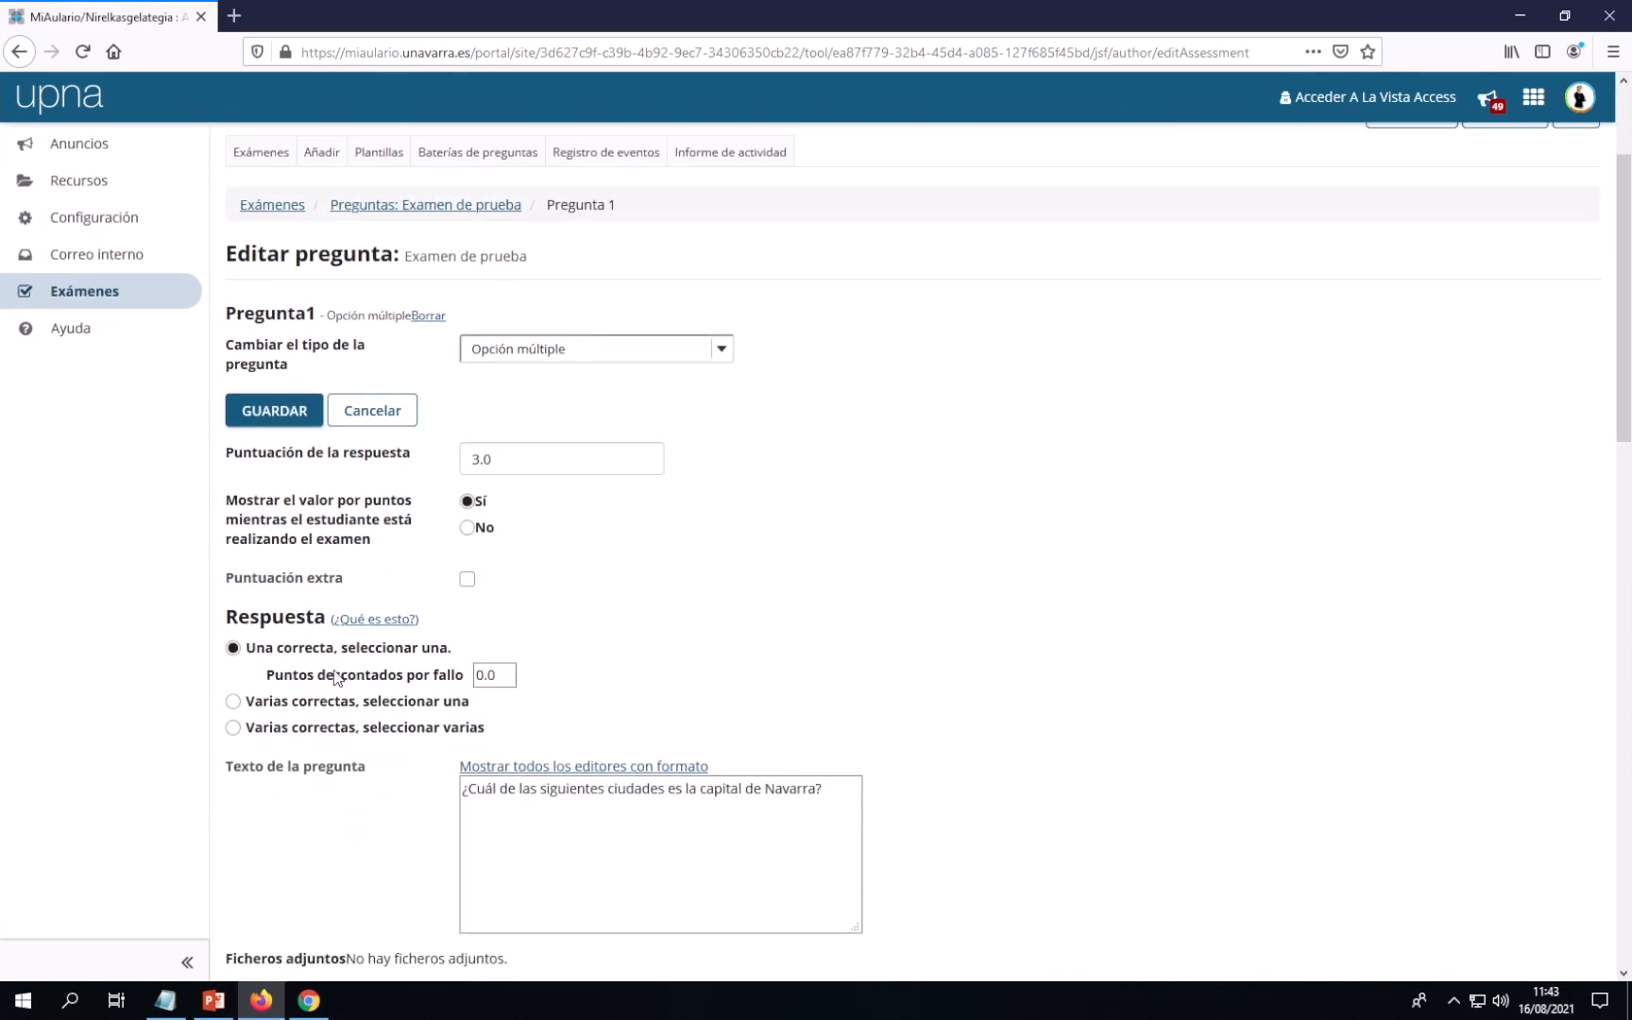
click(487, 675)
click(165, 1000)
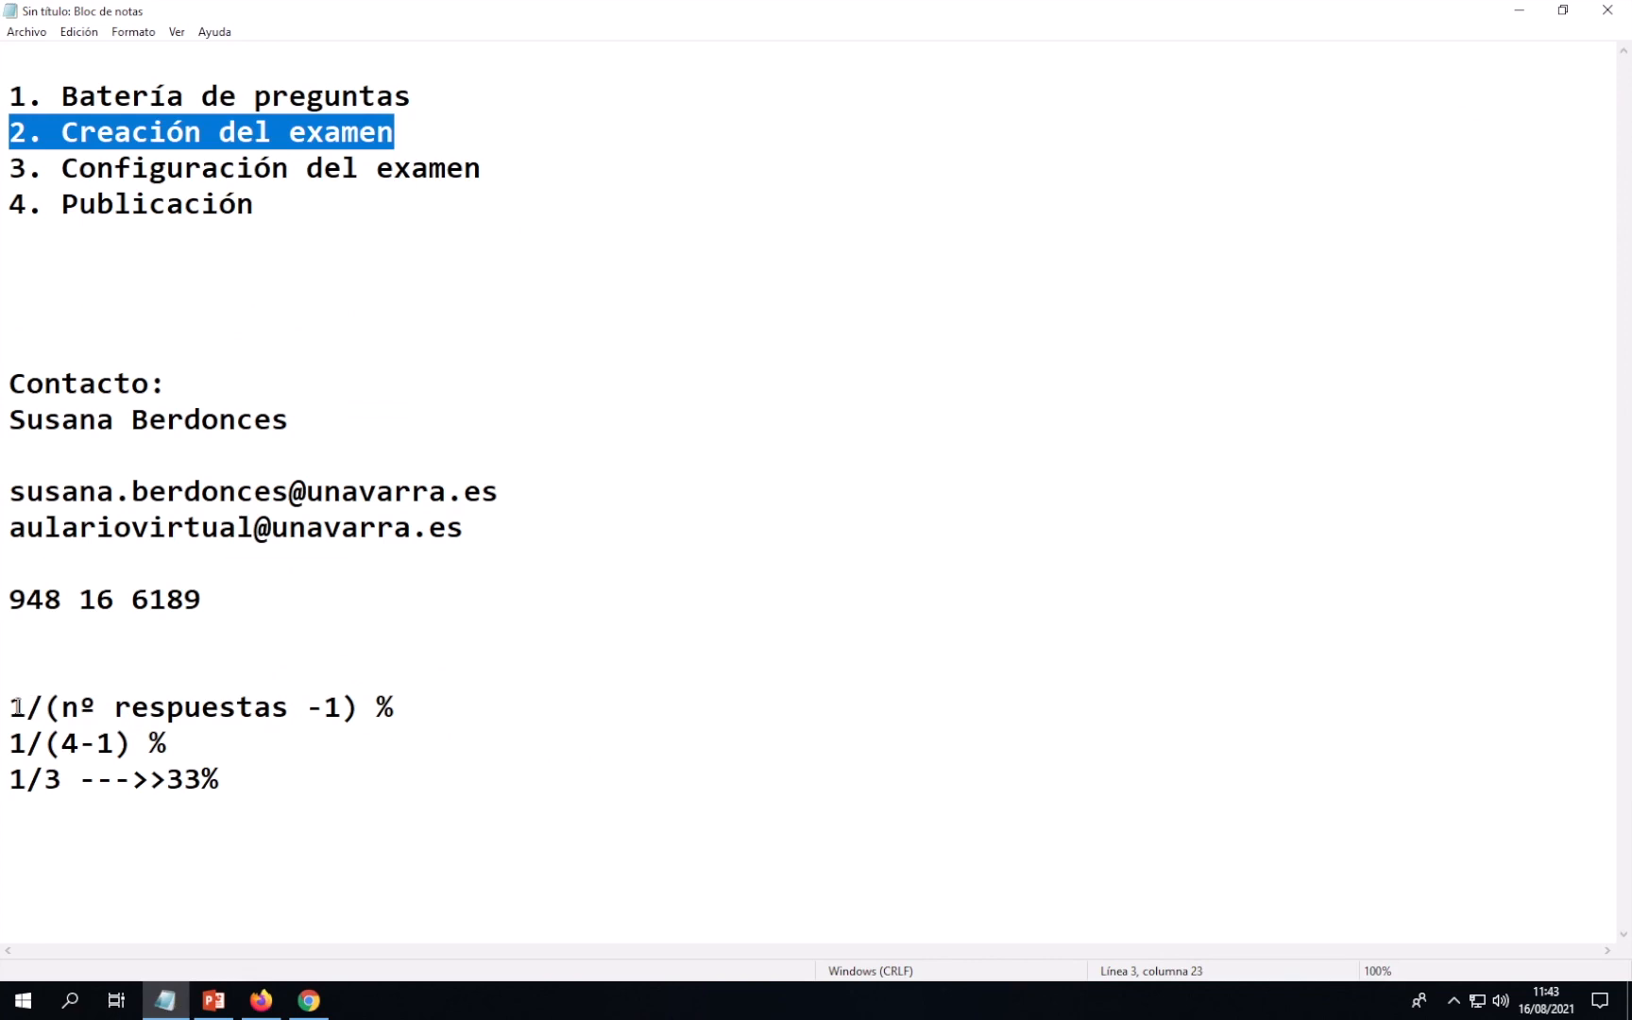
click(8, 706)
drag(8, 706, 425, 705)
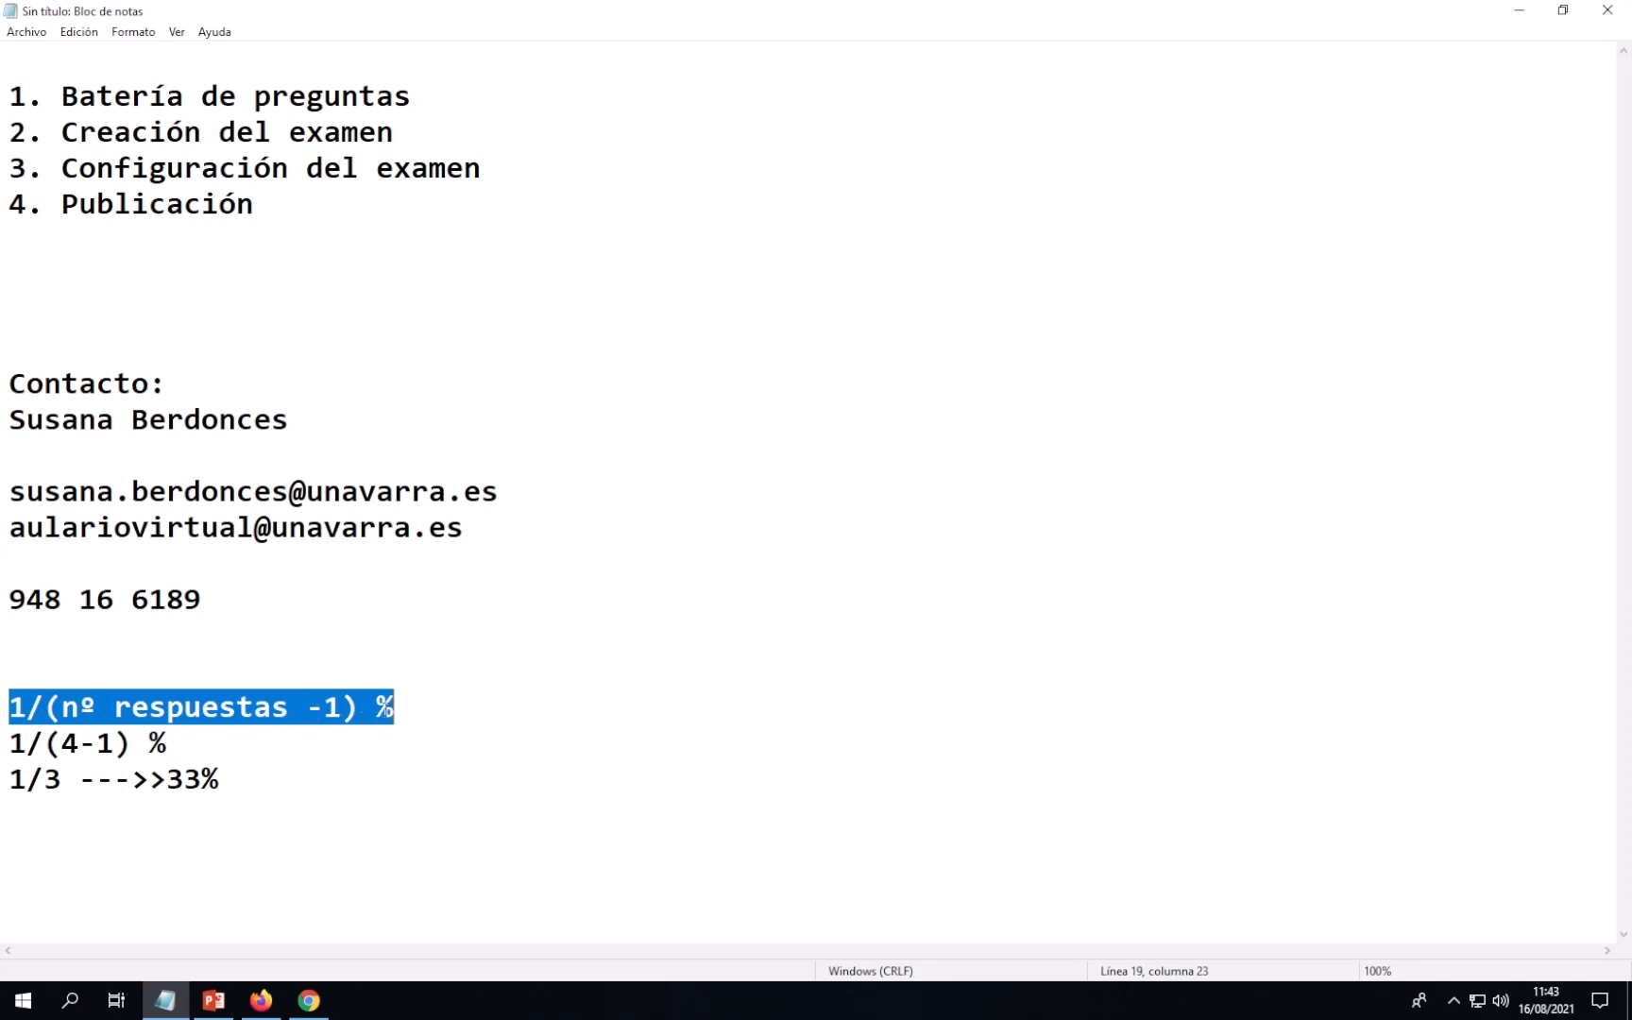
click(389, 708)
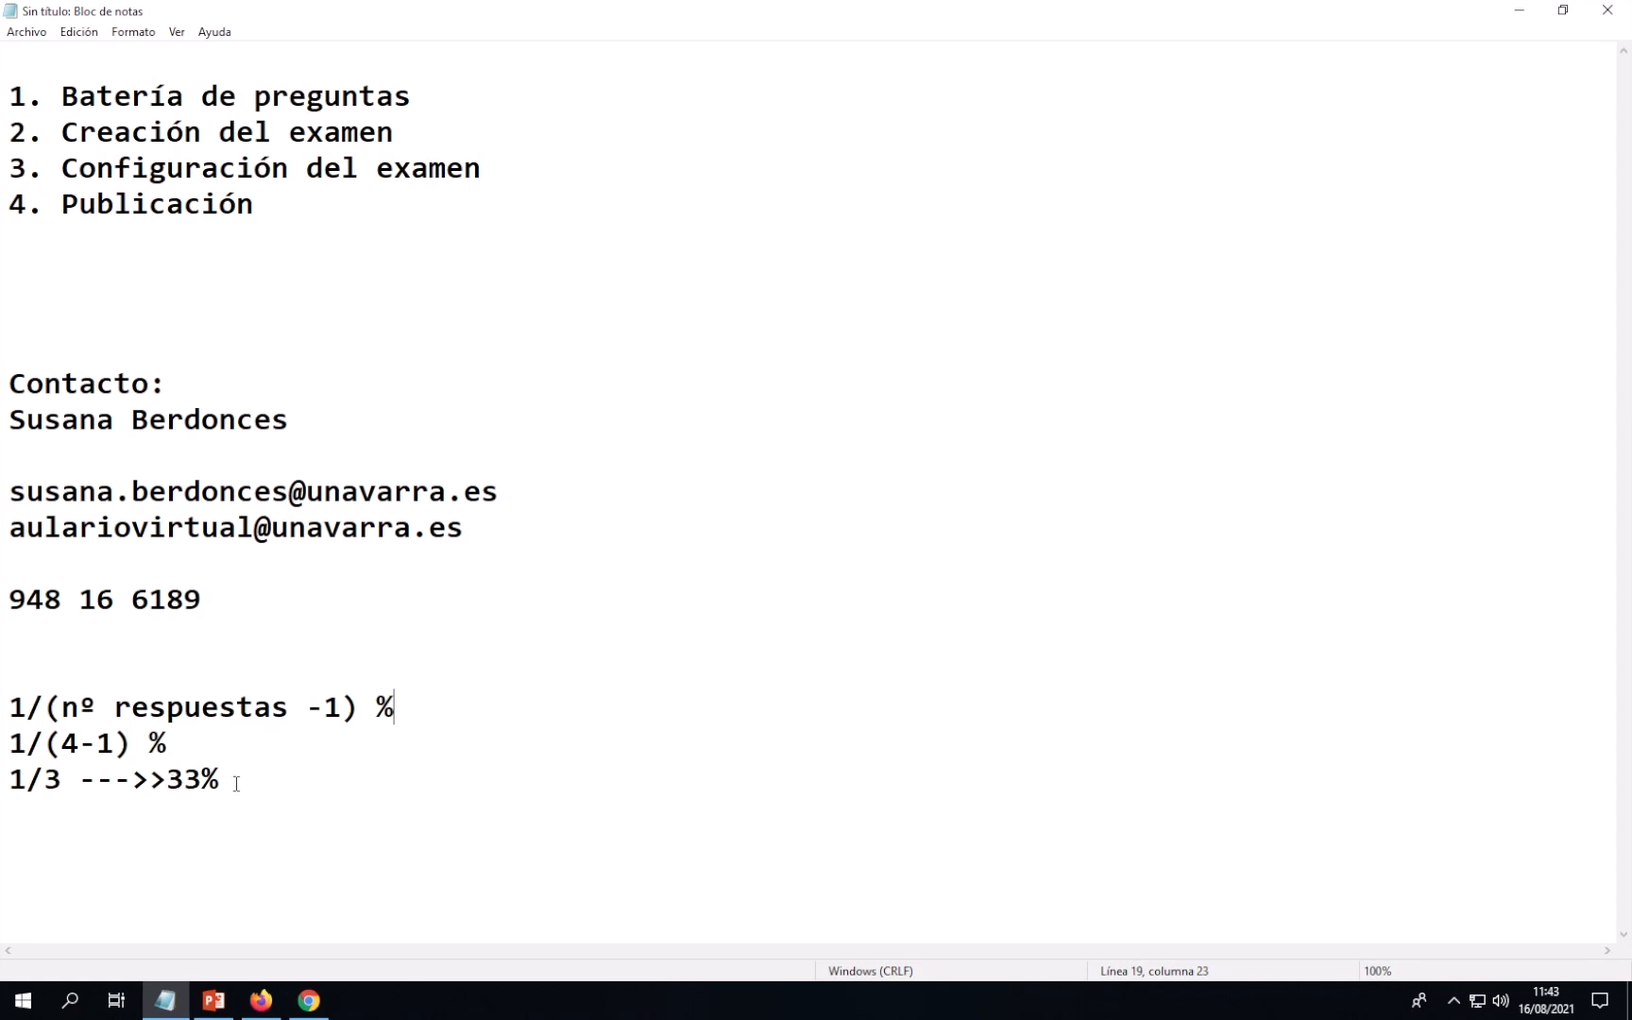
click(260, 1001)
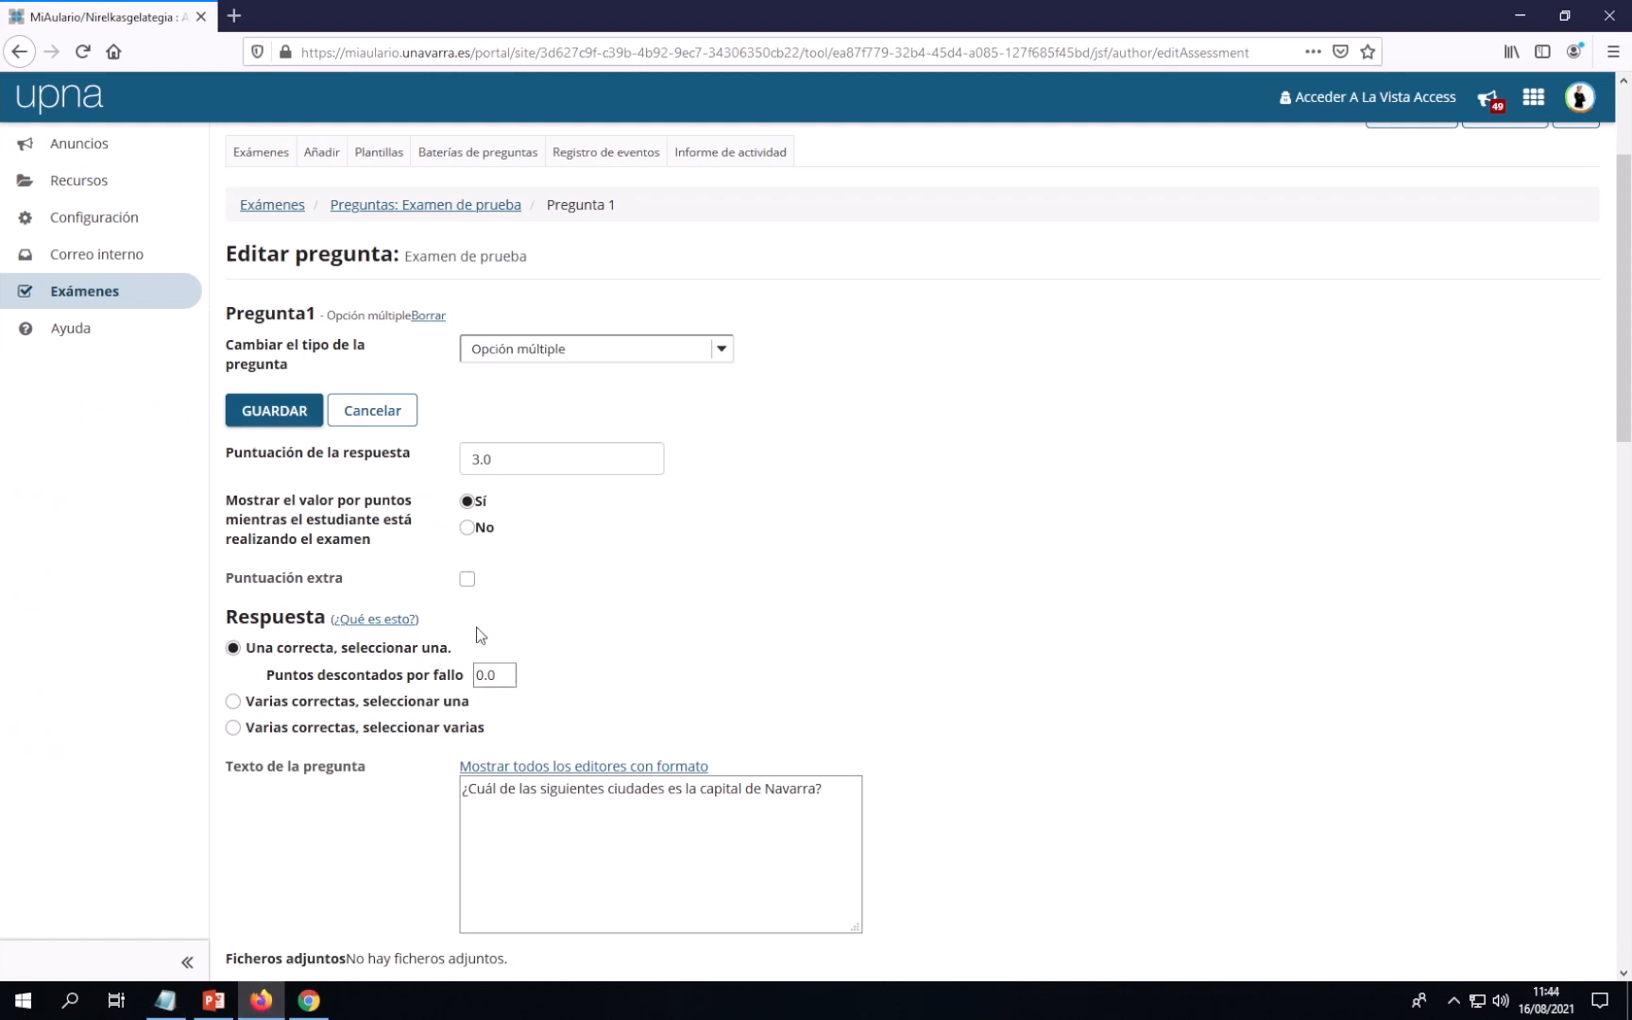
Set Pregunta 1's 'Puntos descontados por fallo' to 1.0 and save with GUARDAR
drag(485, 674, 470, 674)
text(1)
click(268, 421)
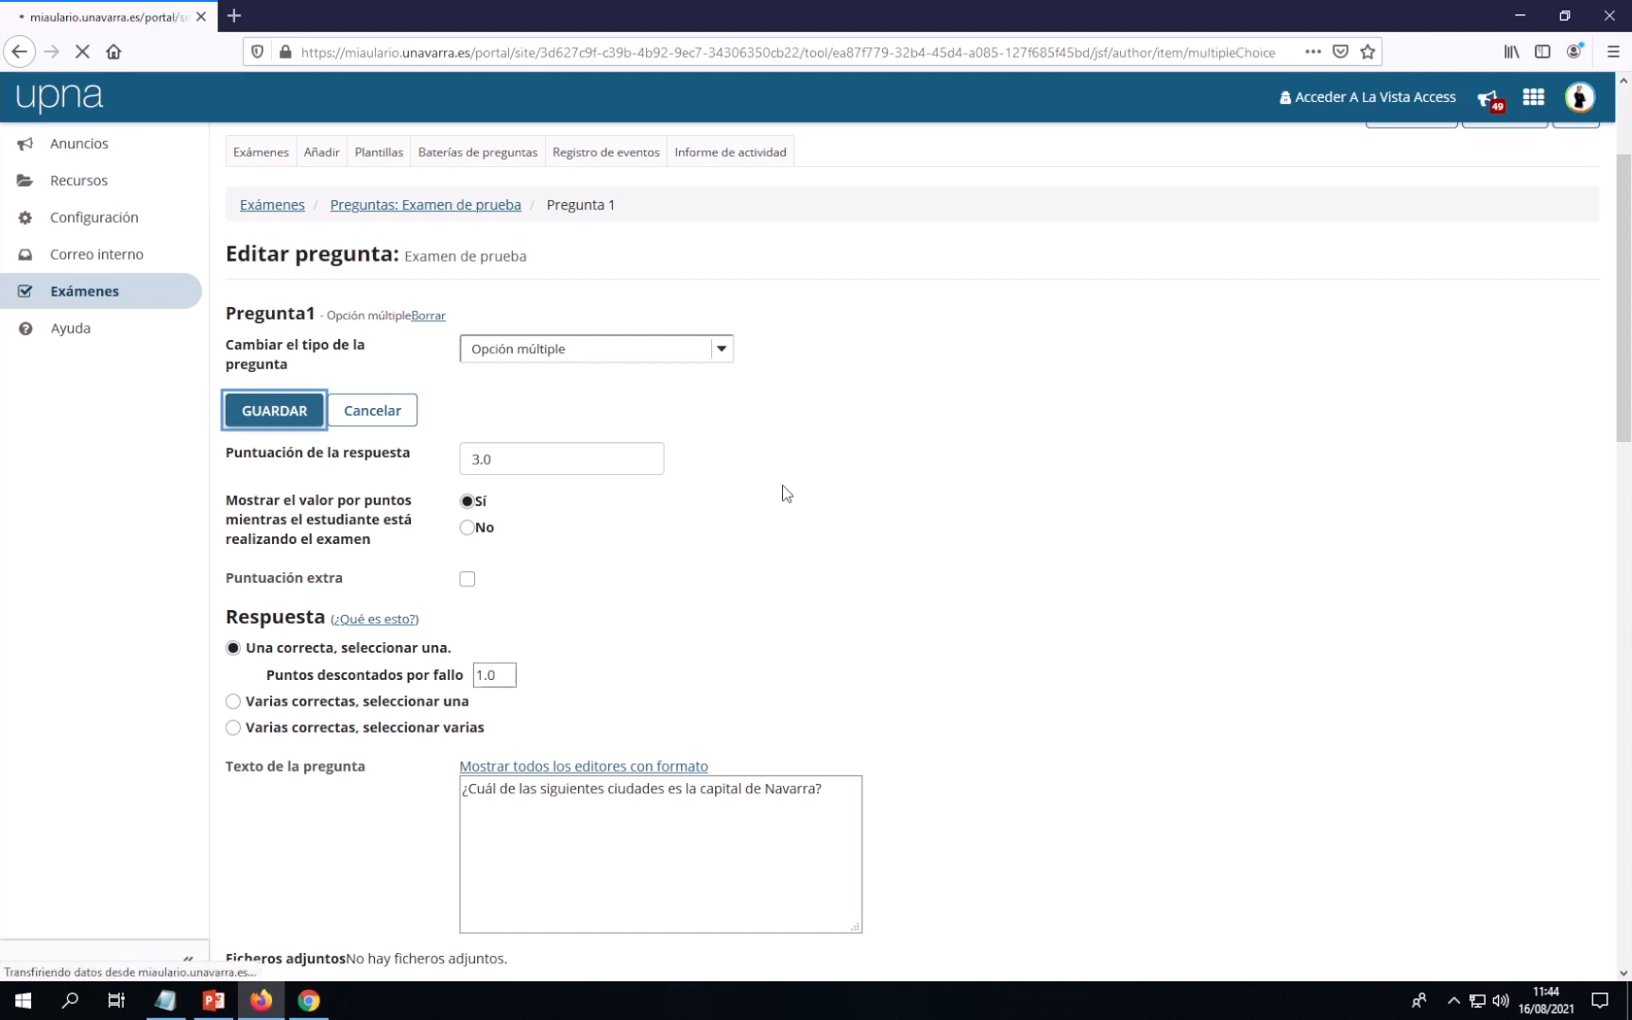
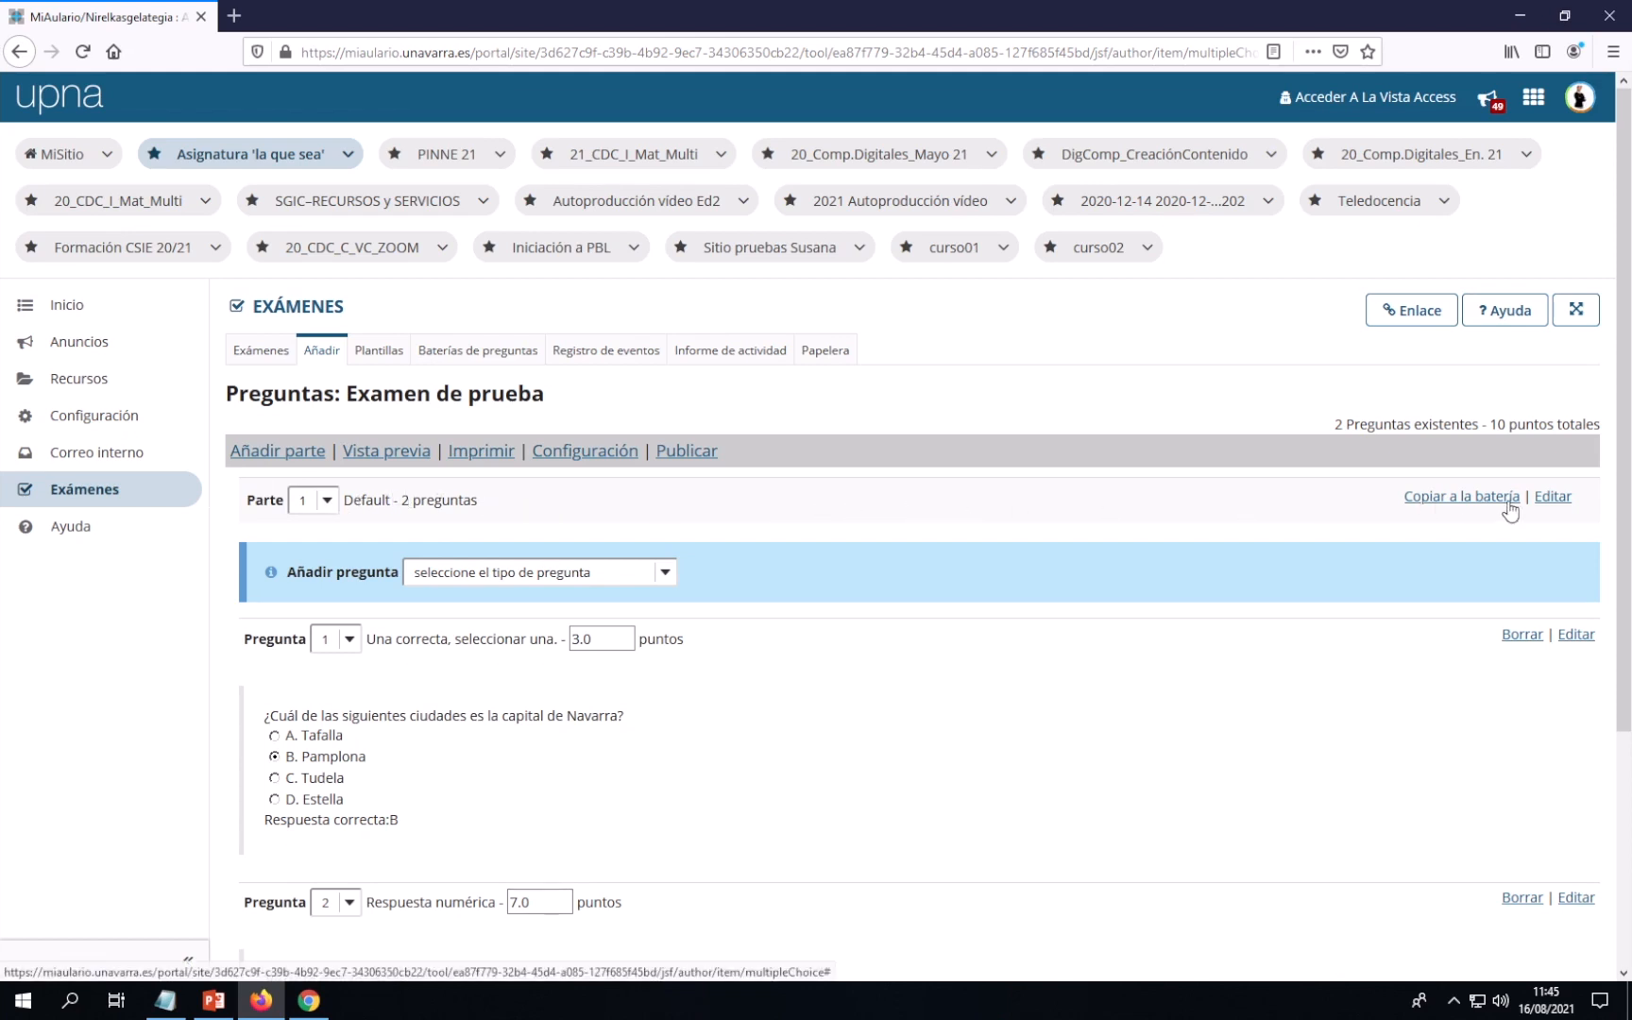
Edit Parte 1, resend the page after its load error, choose 'Aleatoriedad en cada parte' and save
click(1553, 500)
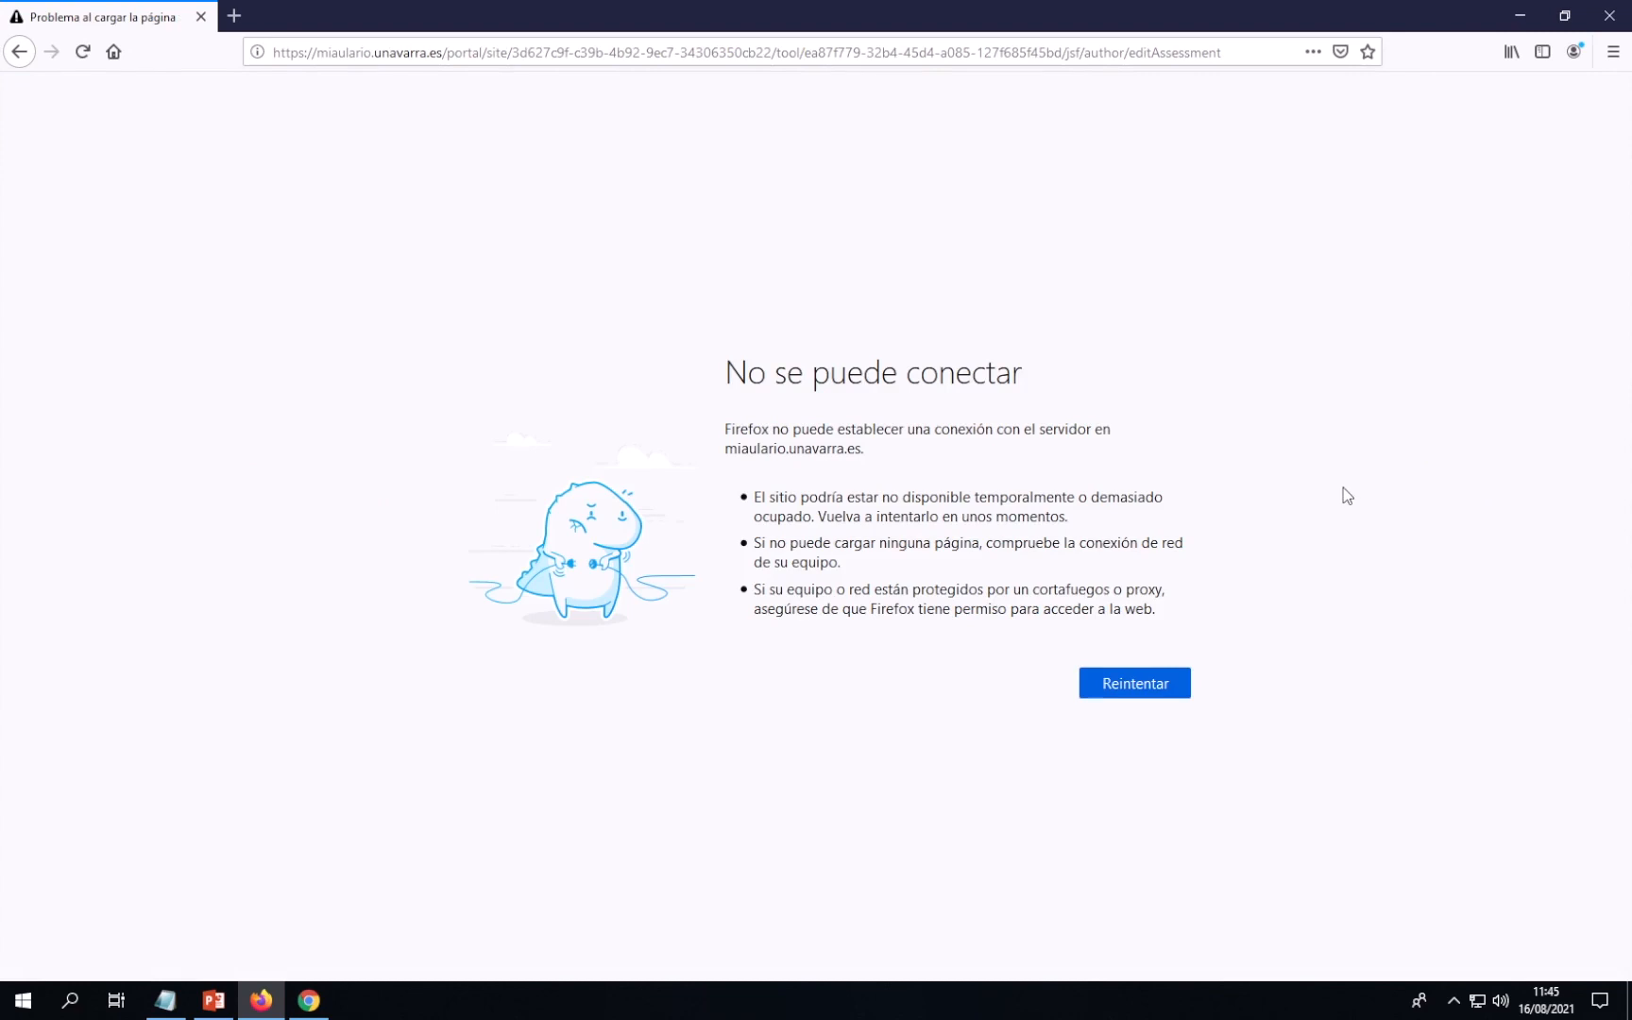
click(1145, 684)
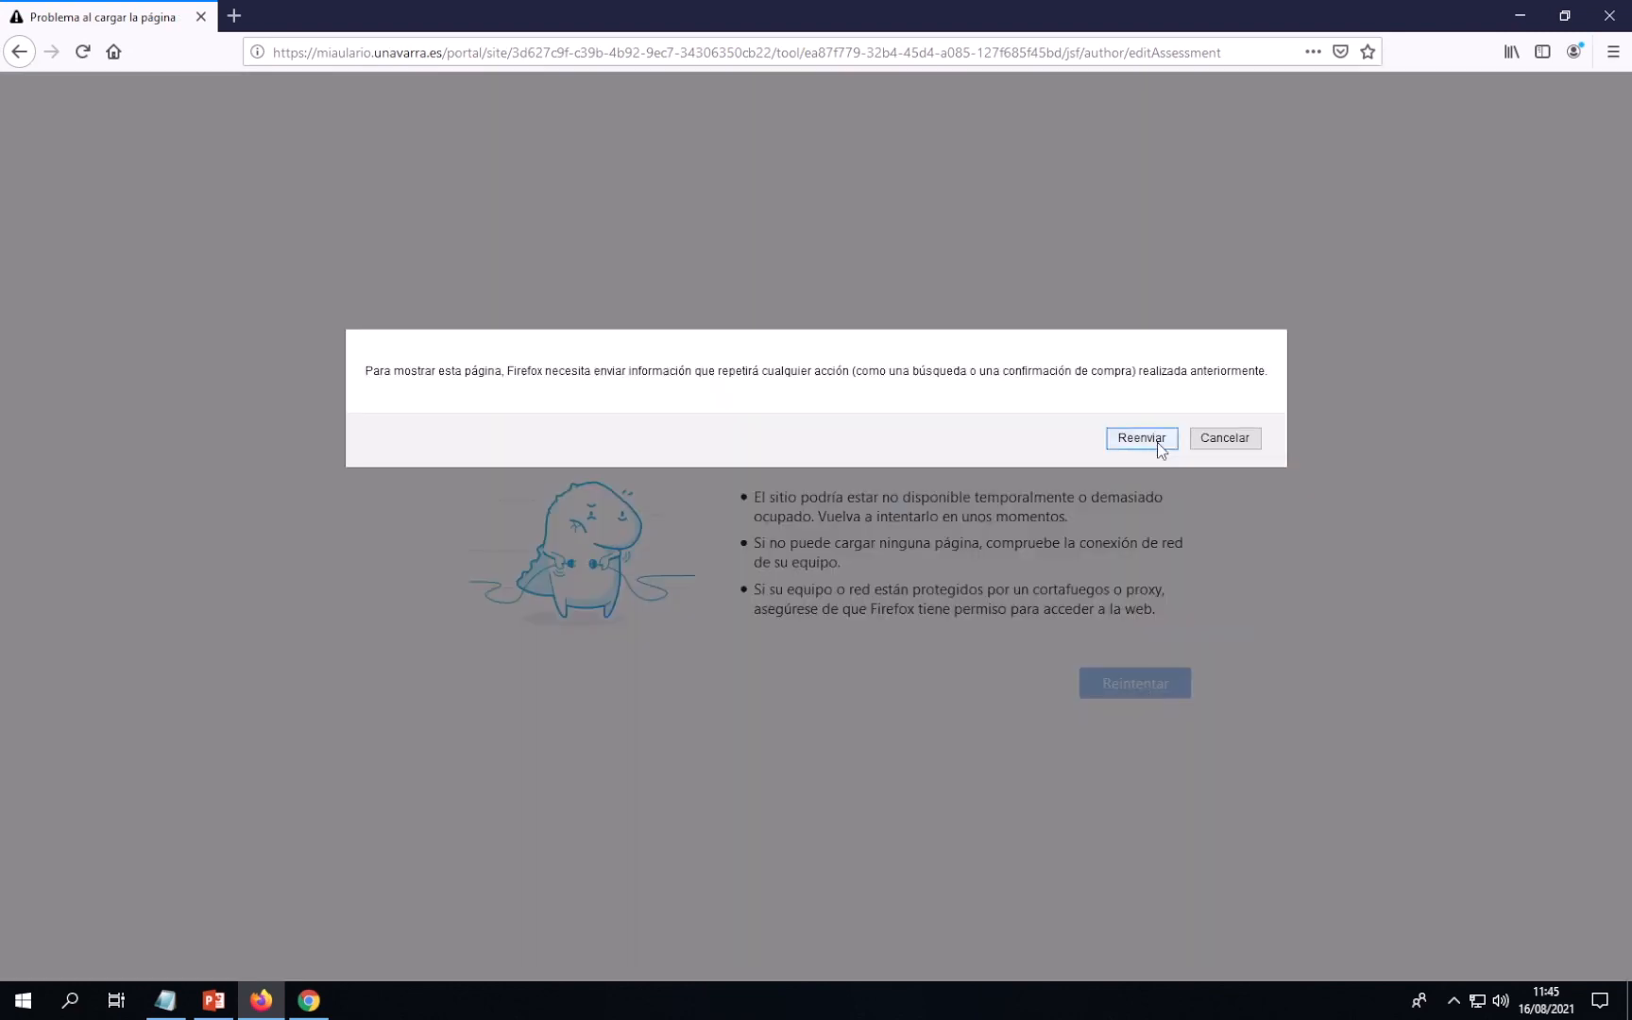
click(1156, 441)
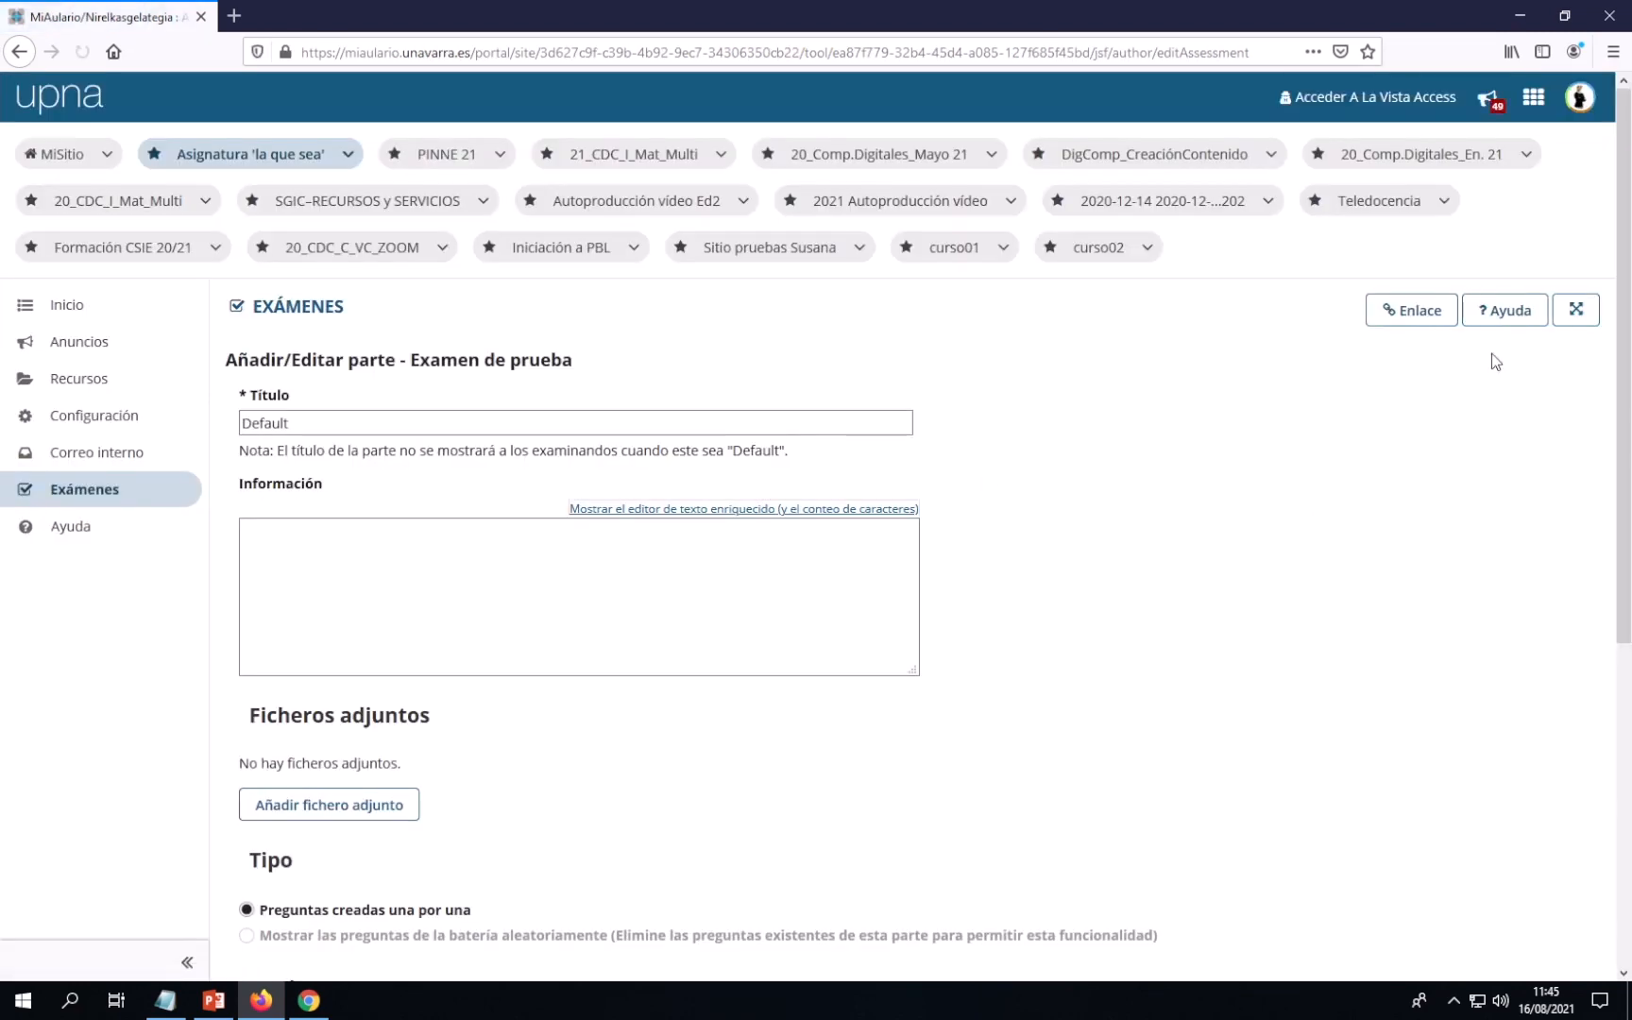
scroll(528, 481, down, 3)
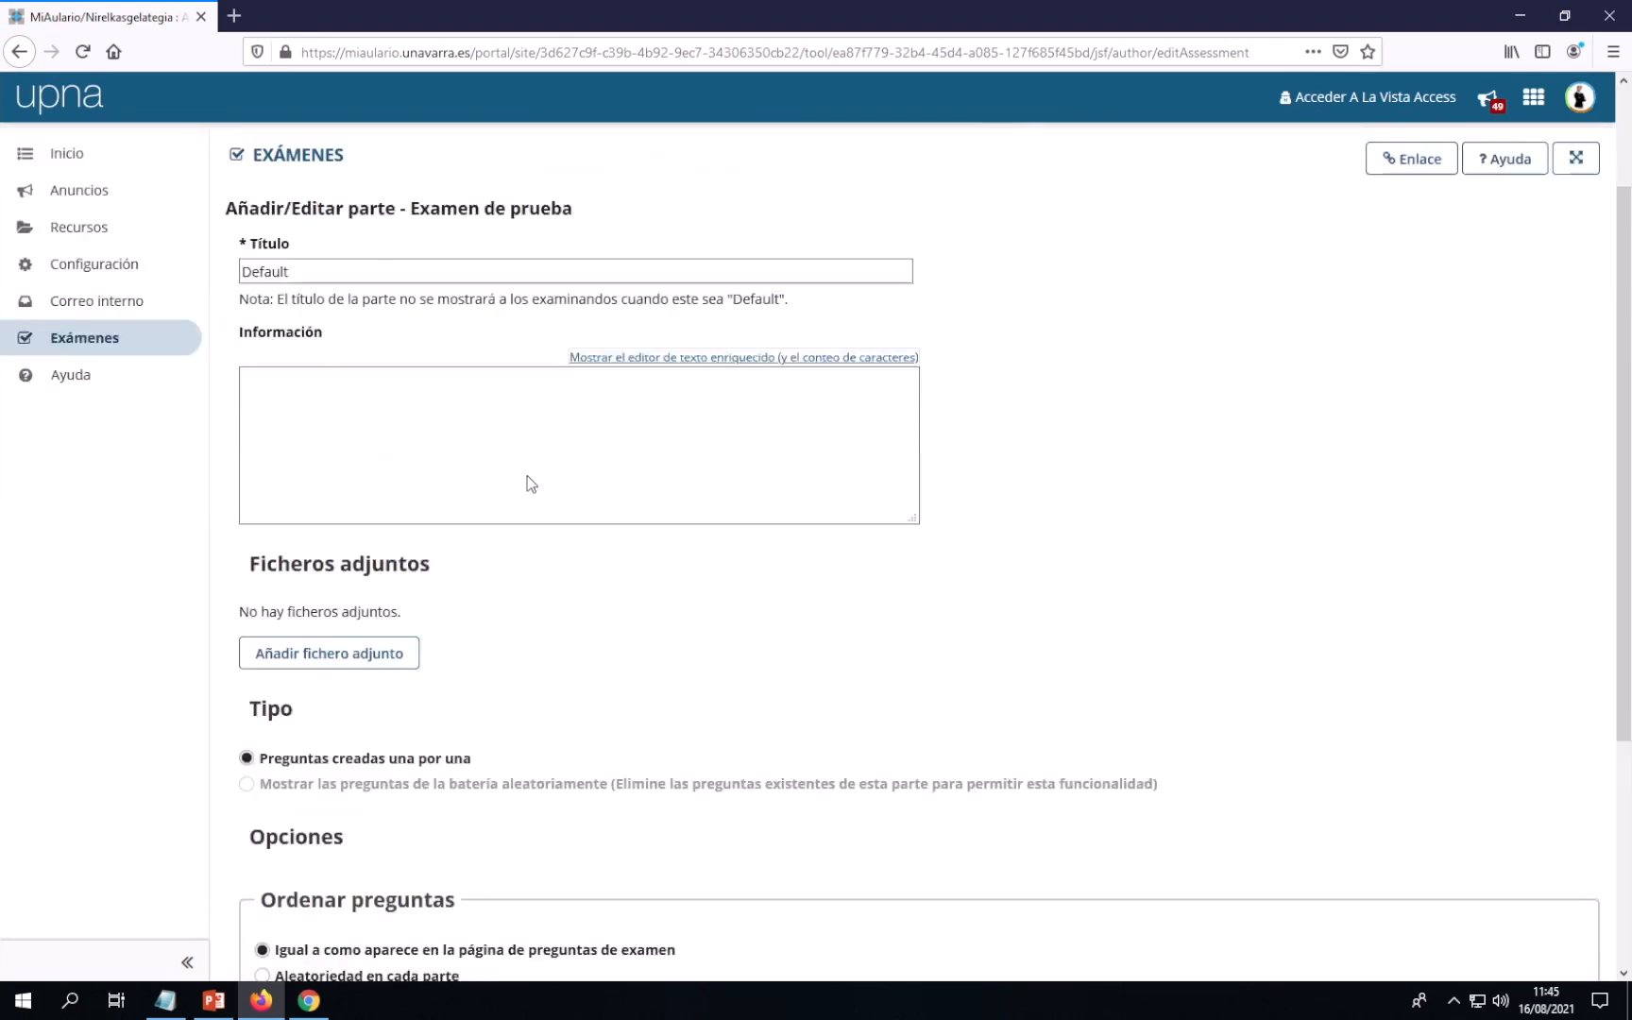
scroll(528, 477, down, 5)
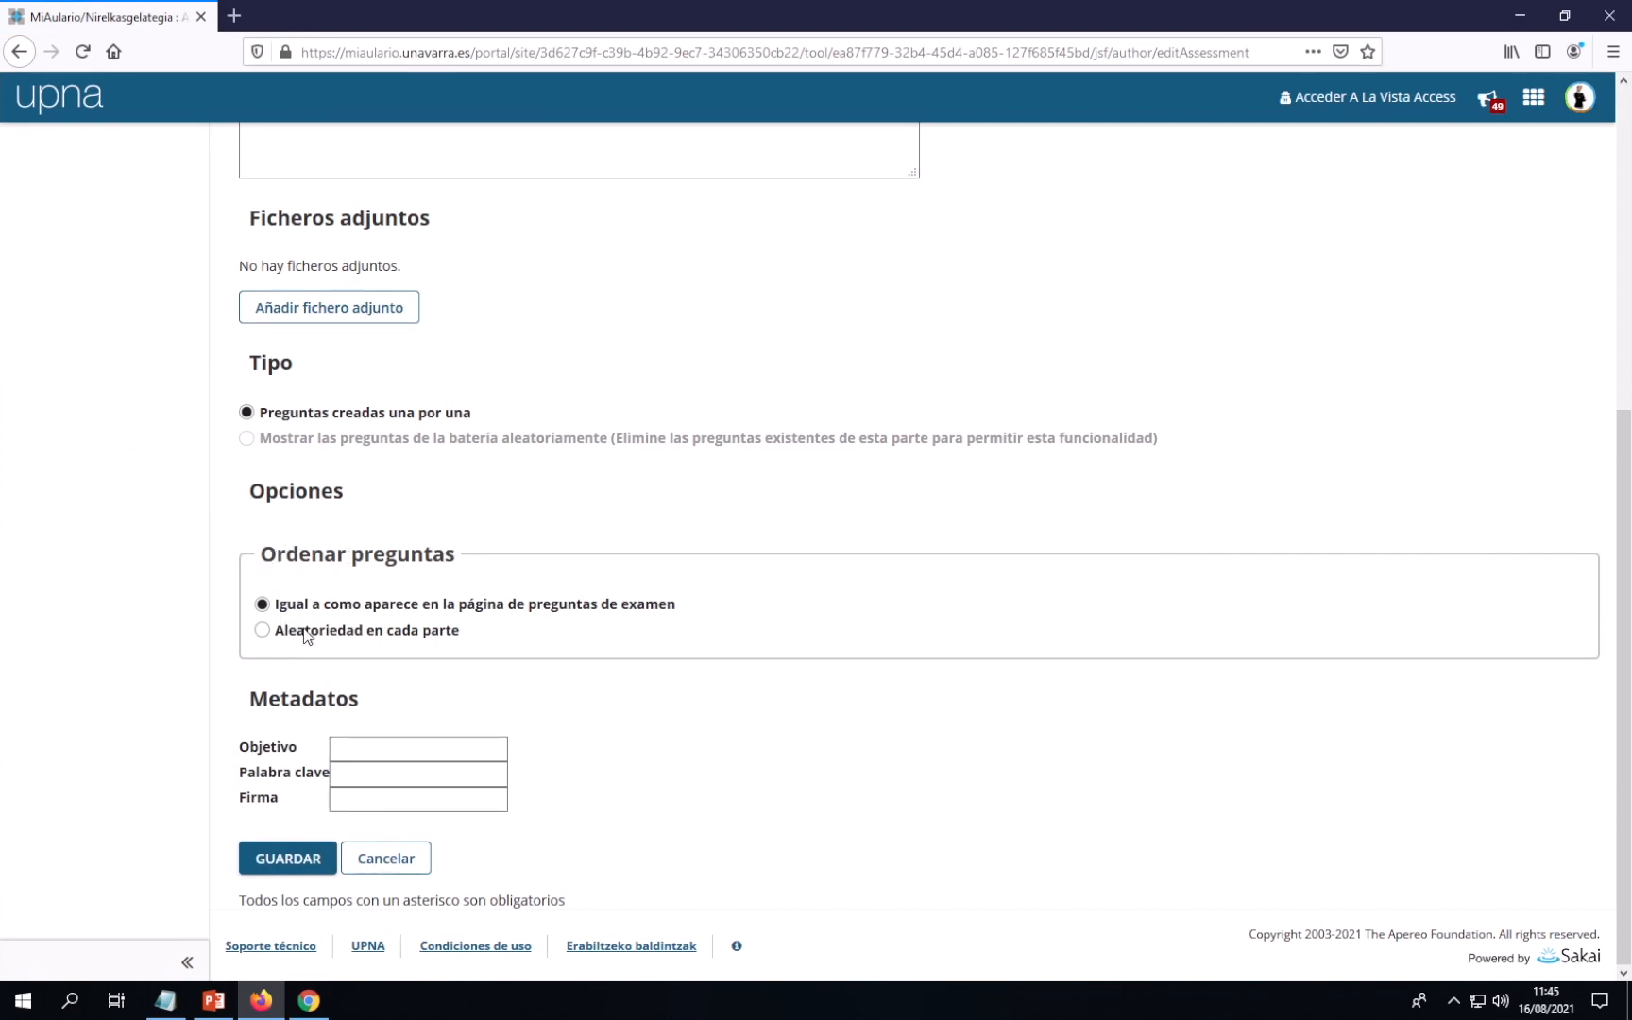
click(263, 631)
click(281, 861)
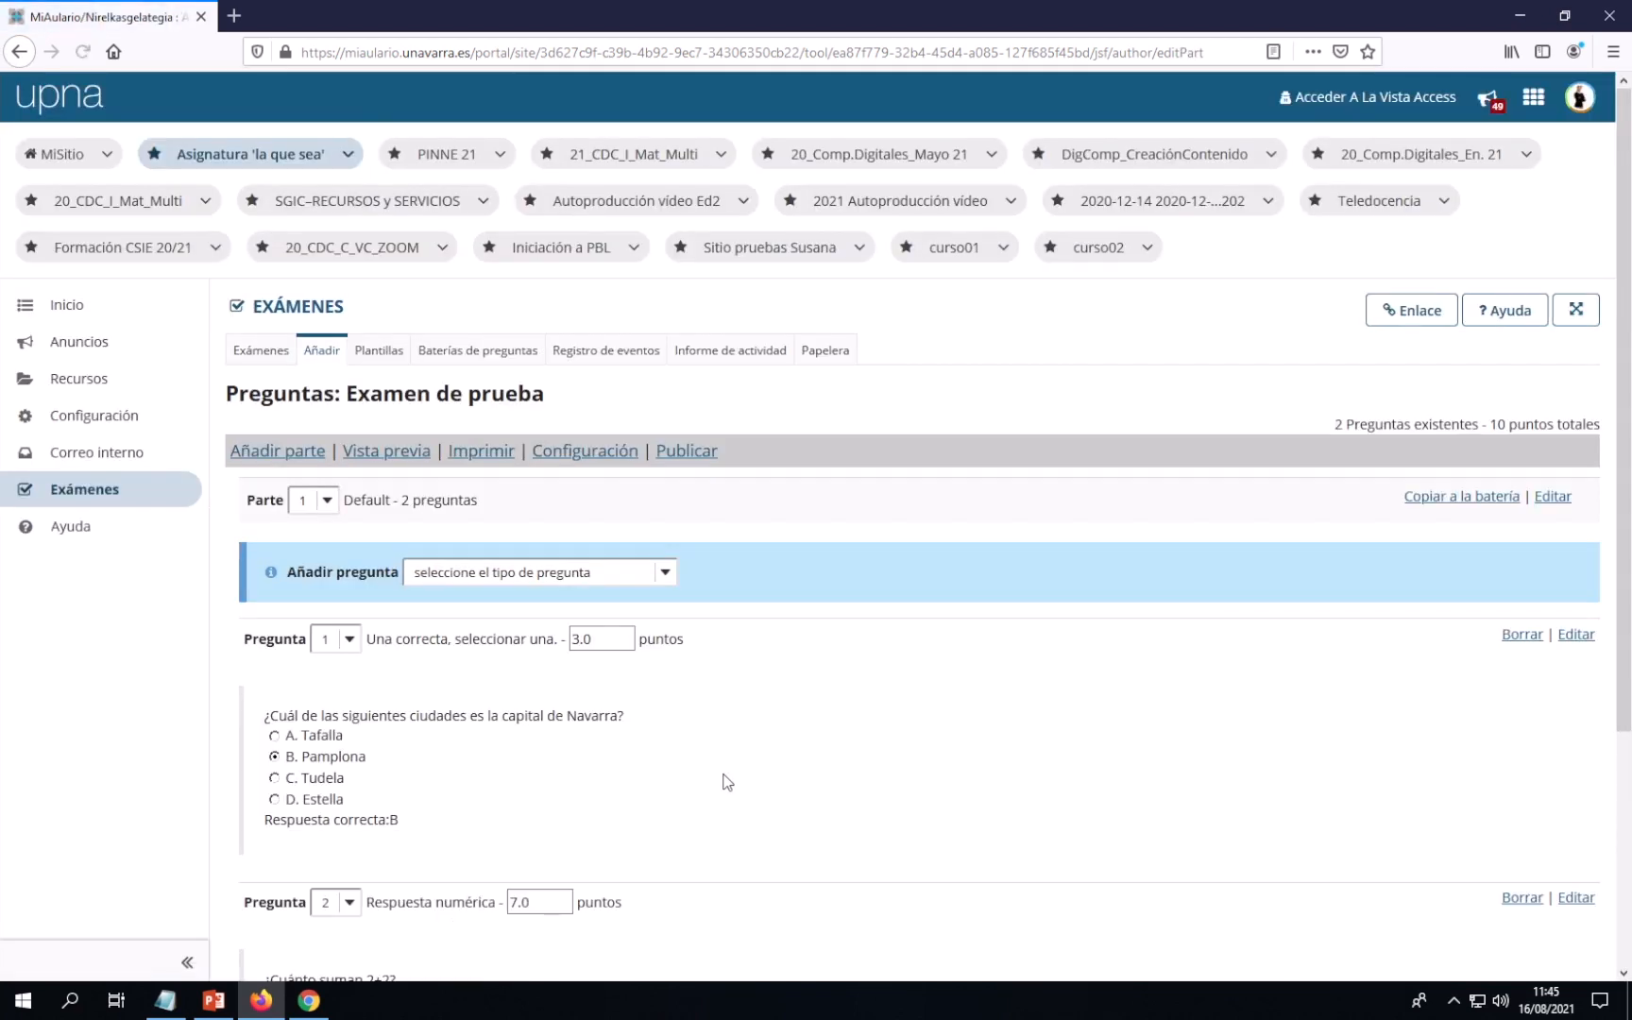
Scroll down to review question 2, then bring the Notepad notes to the front
scroll(727, 782, down, 2)
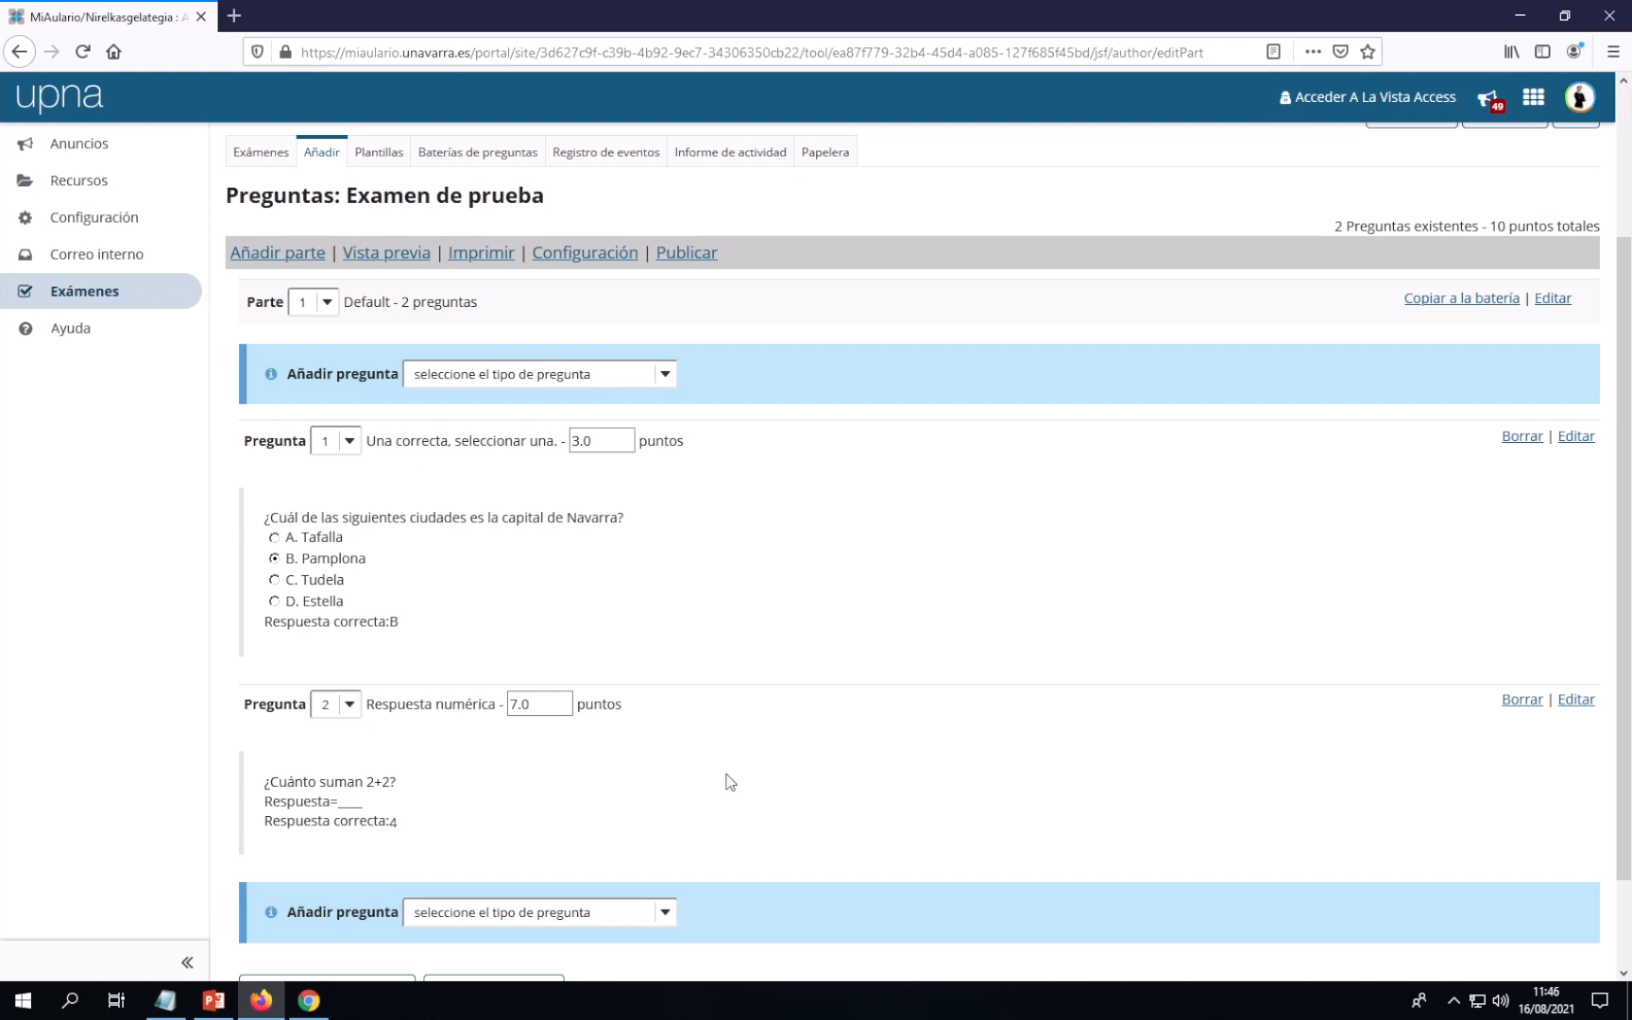
click(168, 1003)
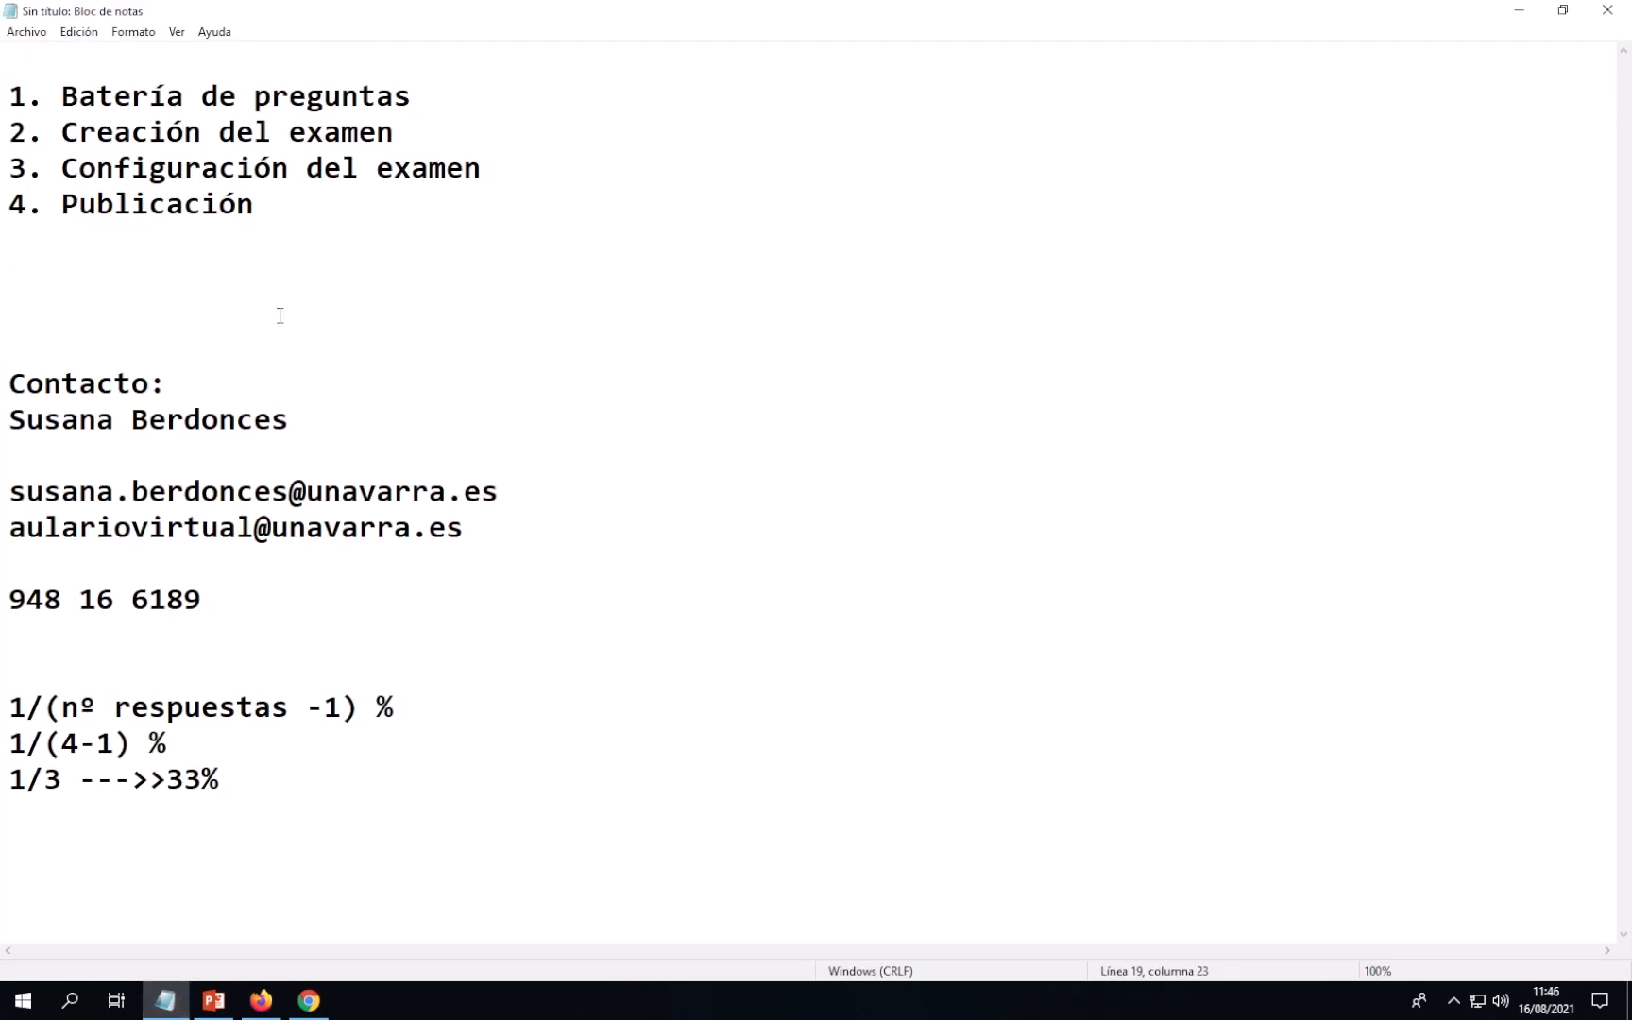
Highlight '3. Configuración del examen' in Notepad and return to the exam's questions page in Firefox
drag(10, 168, 484, 169)
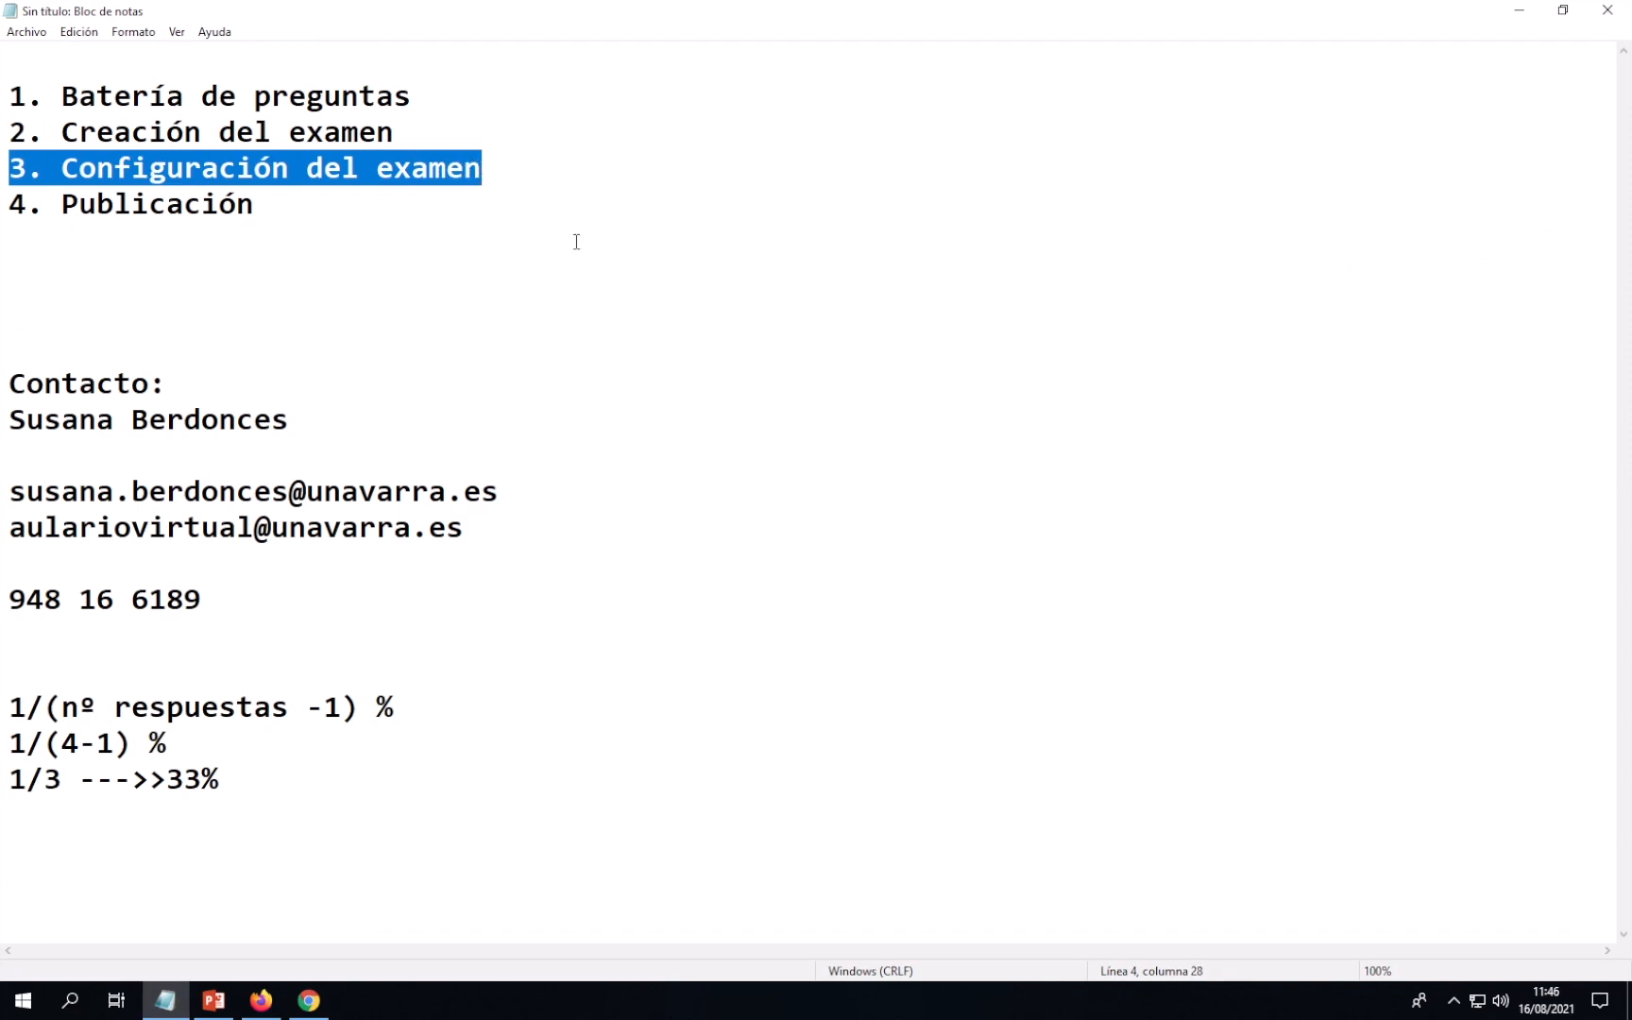
click(264, 1002)
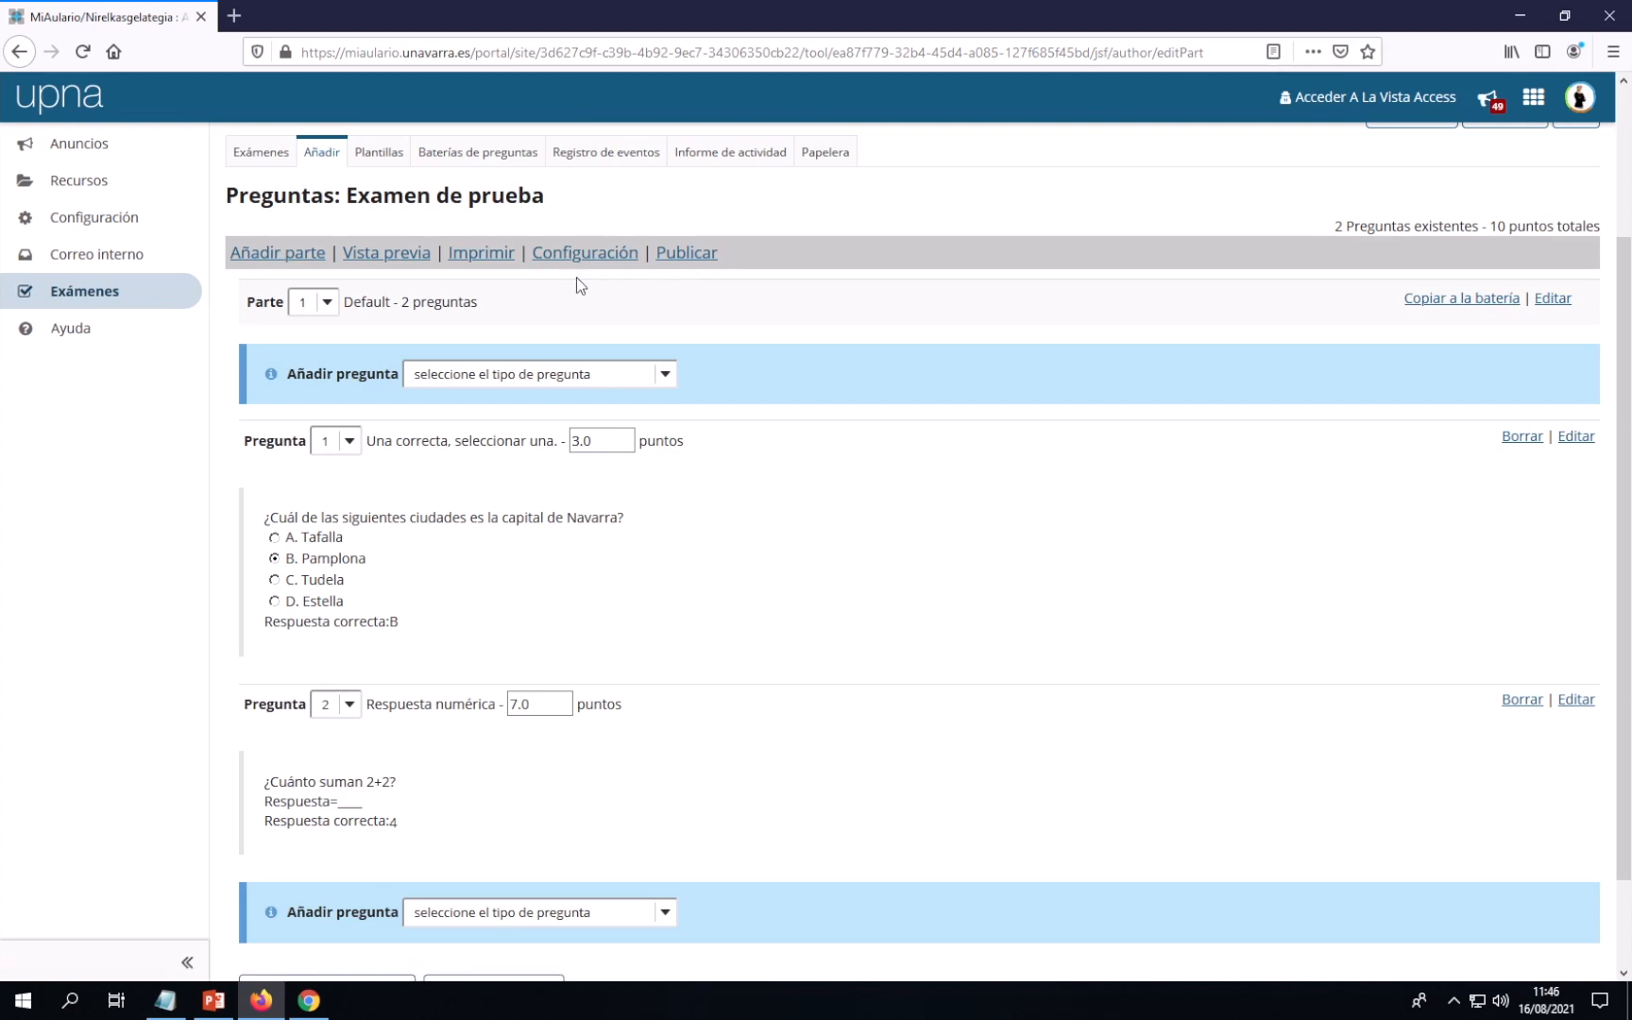
scroll(576, 284, up, 2)
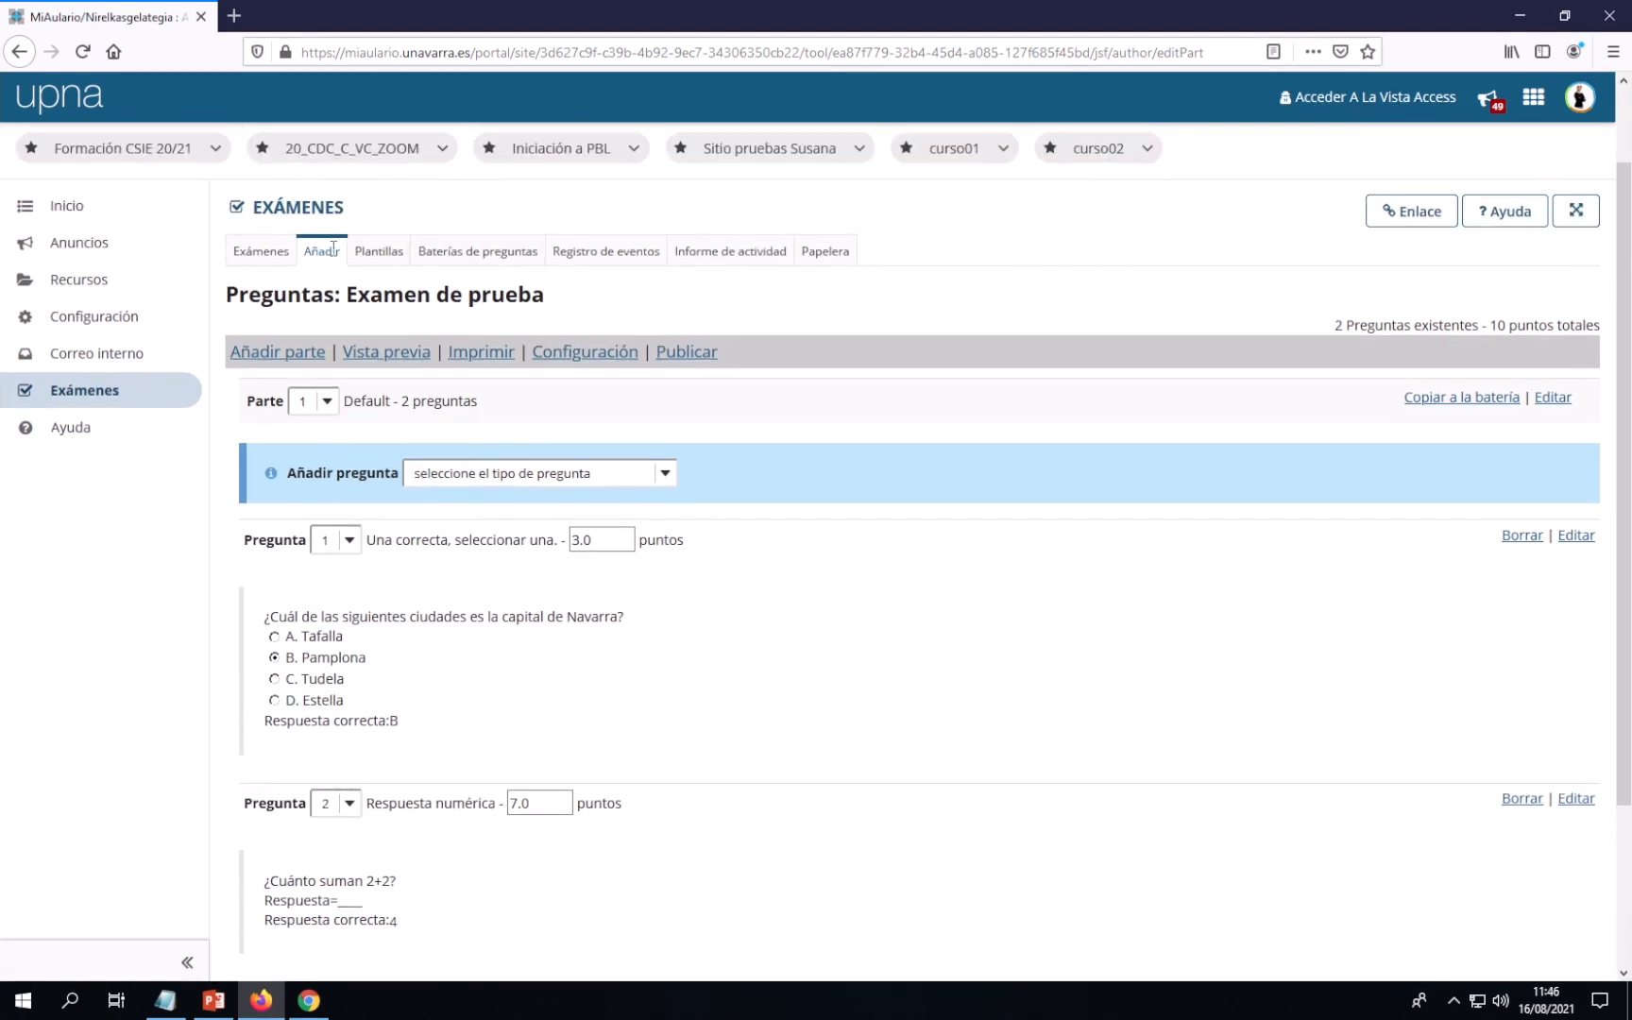
From the EXÁMENES list, open Configuración for 'Examen de prueba' through its Acciones menu
click(294, 207)
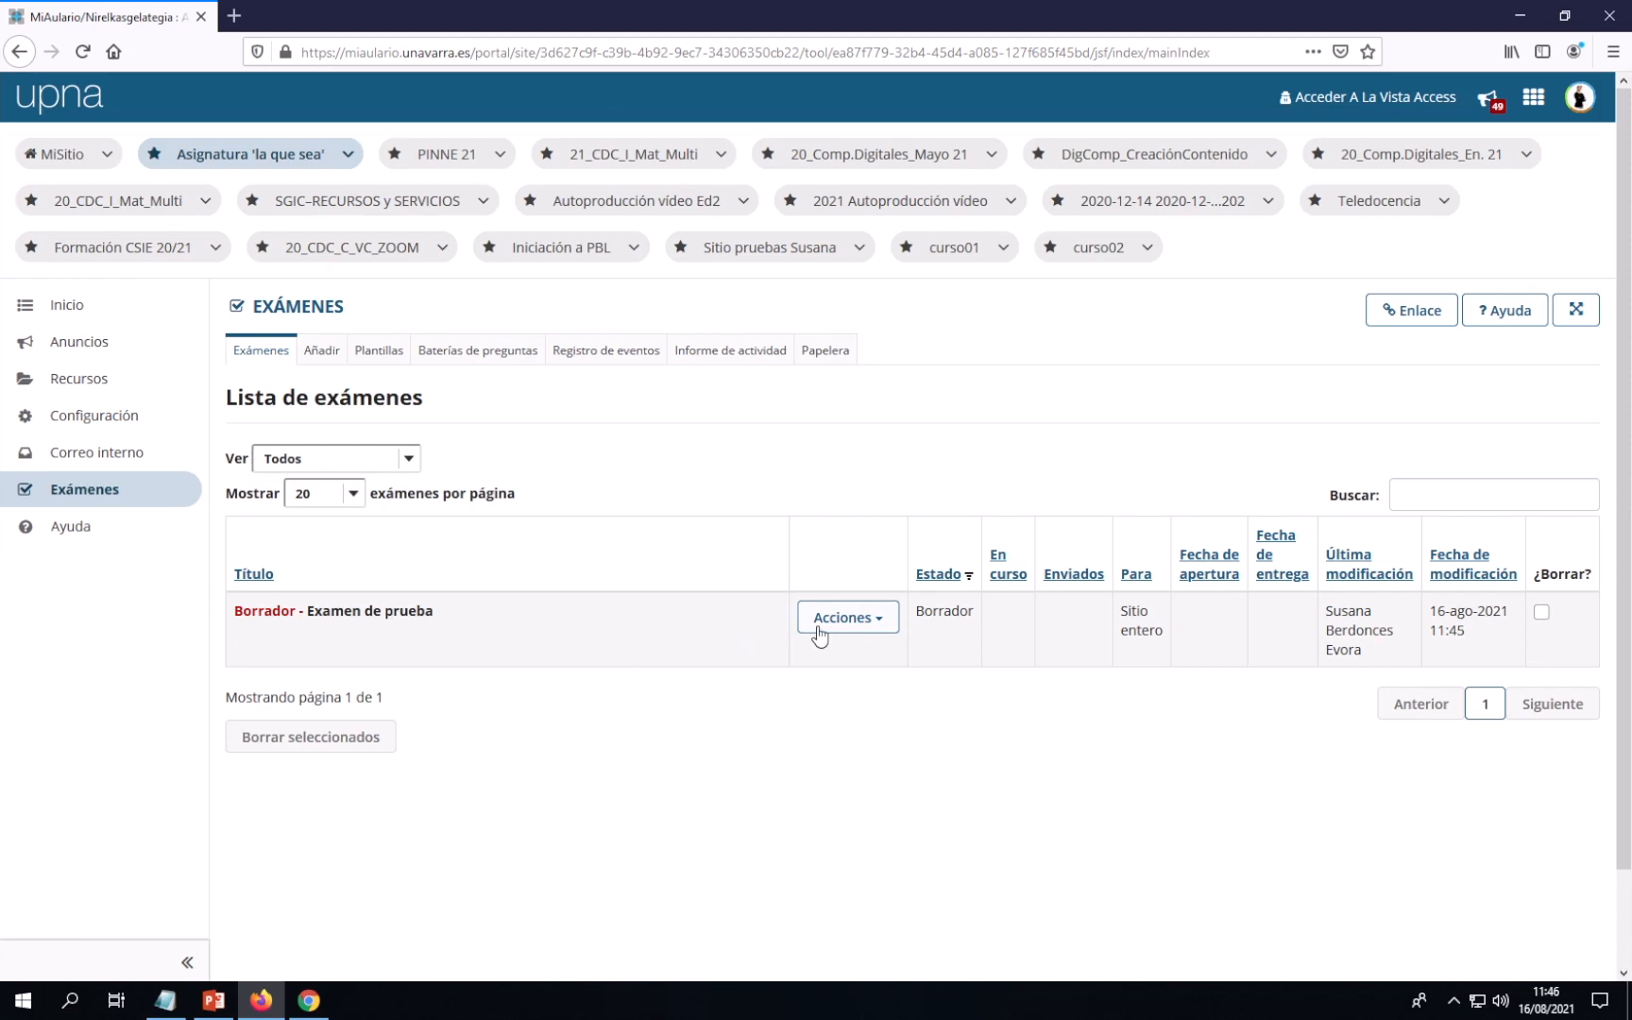
click(882, 628)
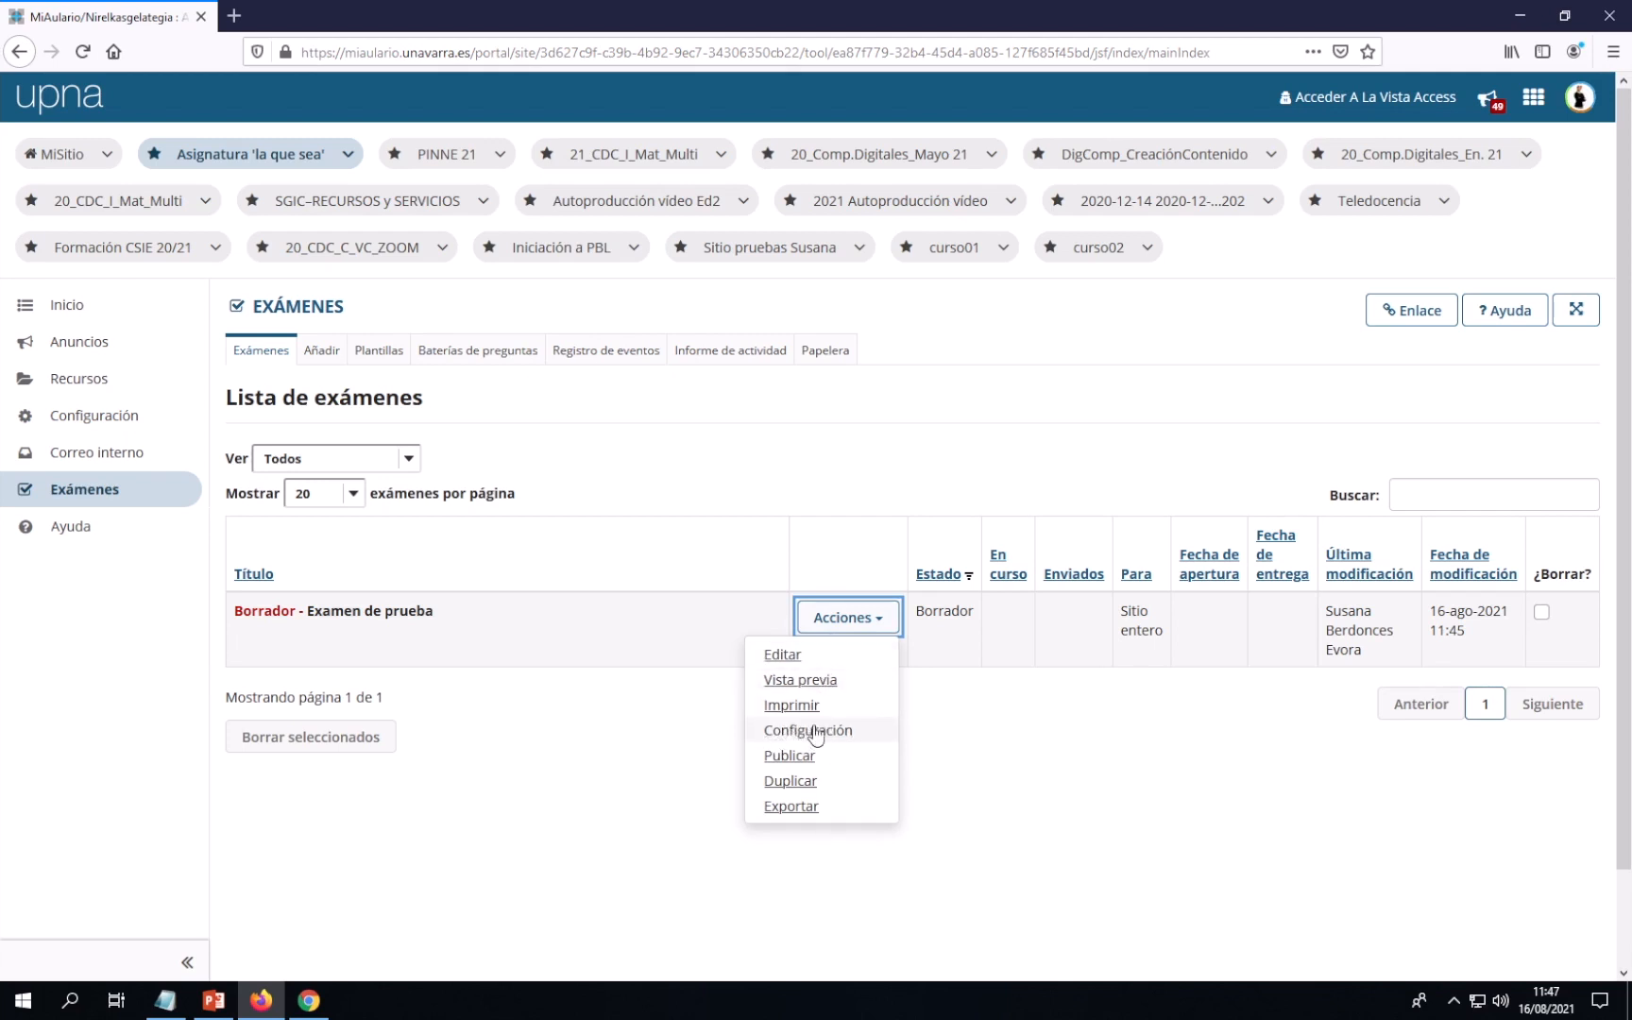
click(790, 734)
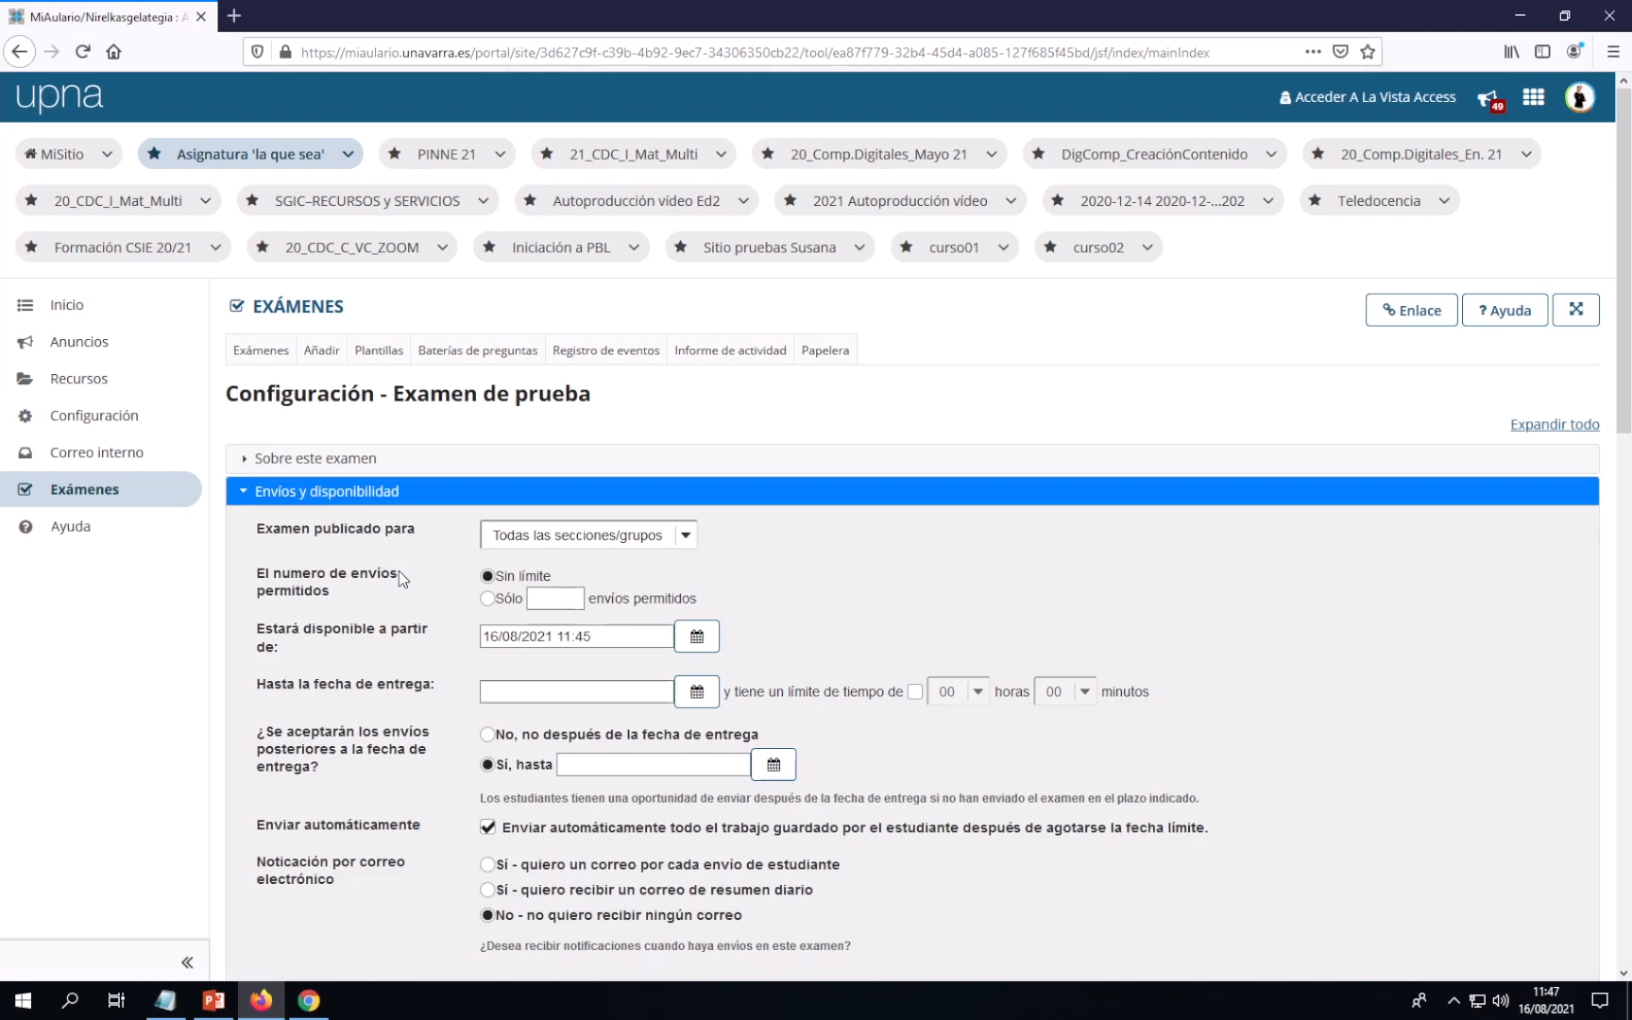
Collapse the 'Envíos y disponibilidad' section and expand 'Sobre este examen'
scroll(399, 569, down, 3)
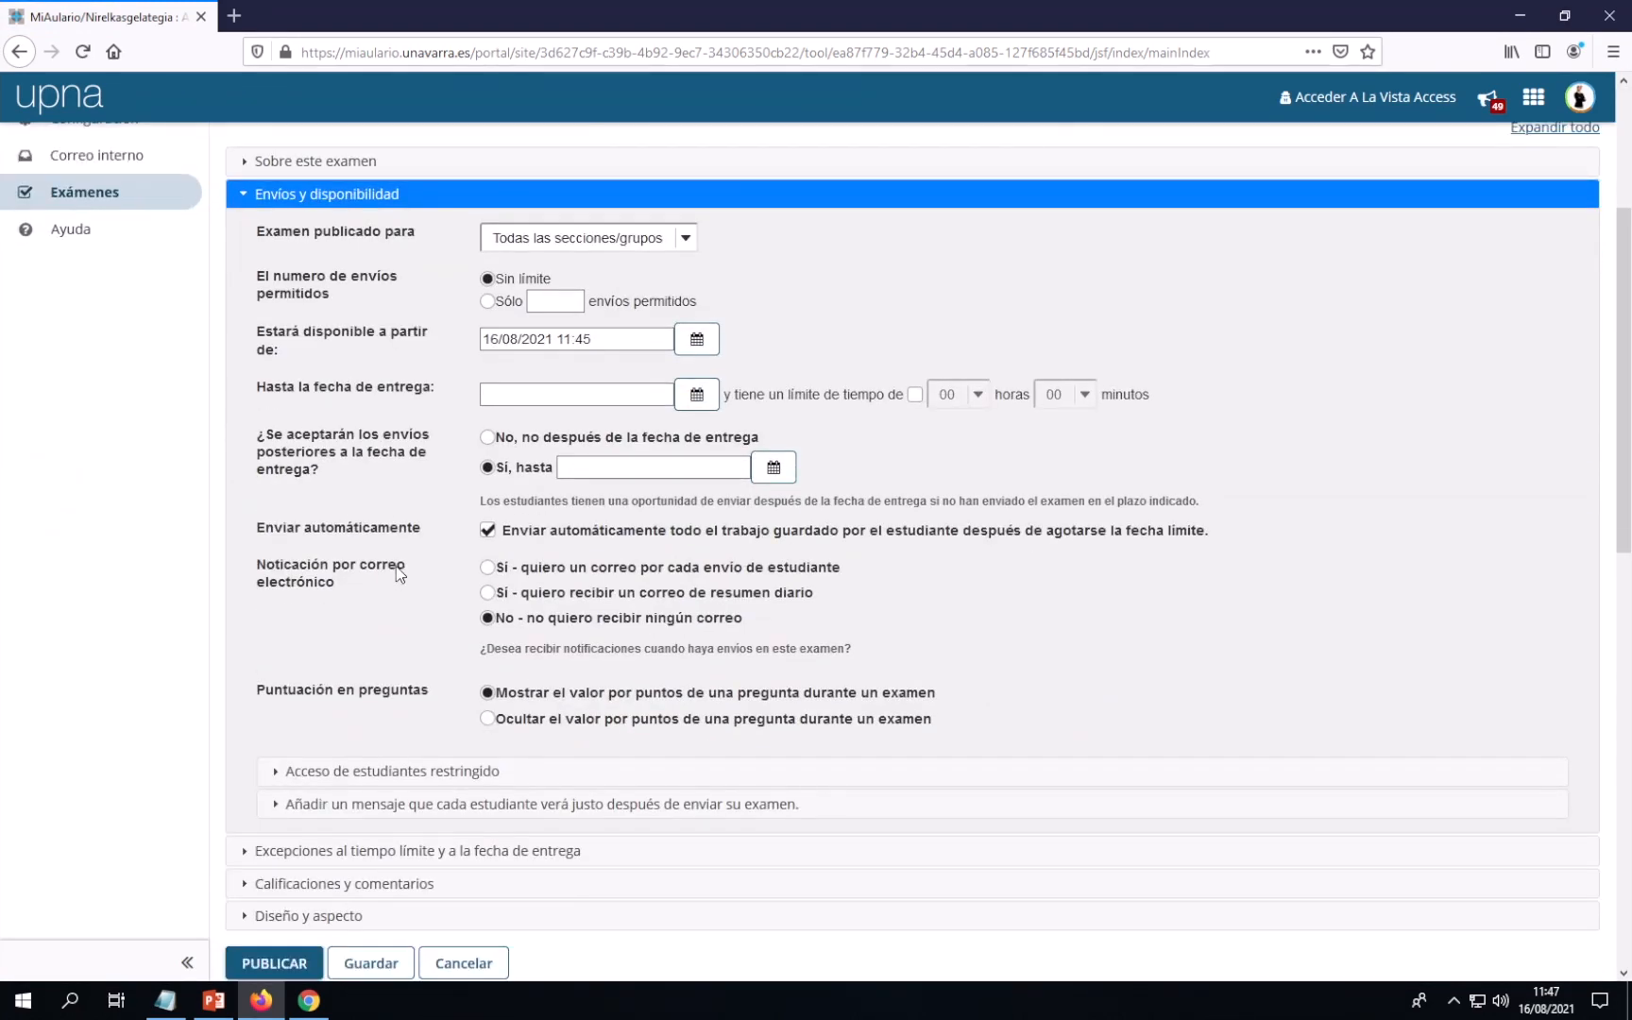
click(315, 200)
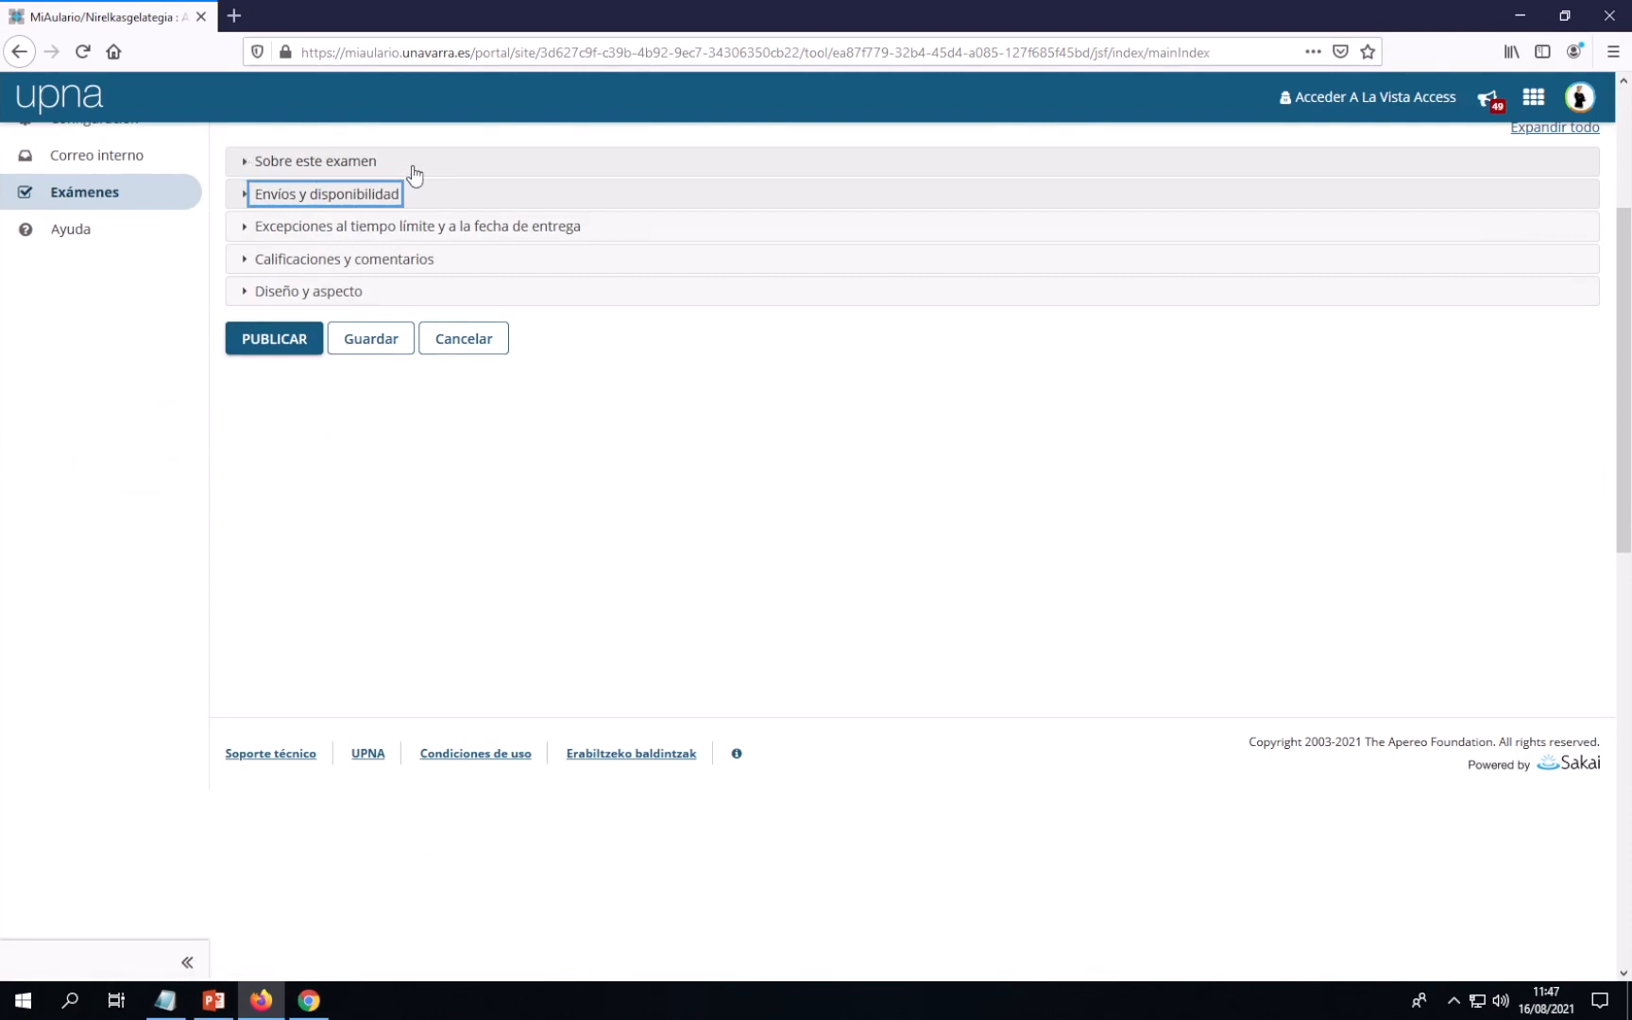
scroll(413, 173, up, 2)
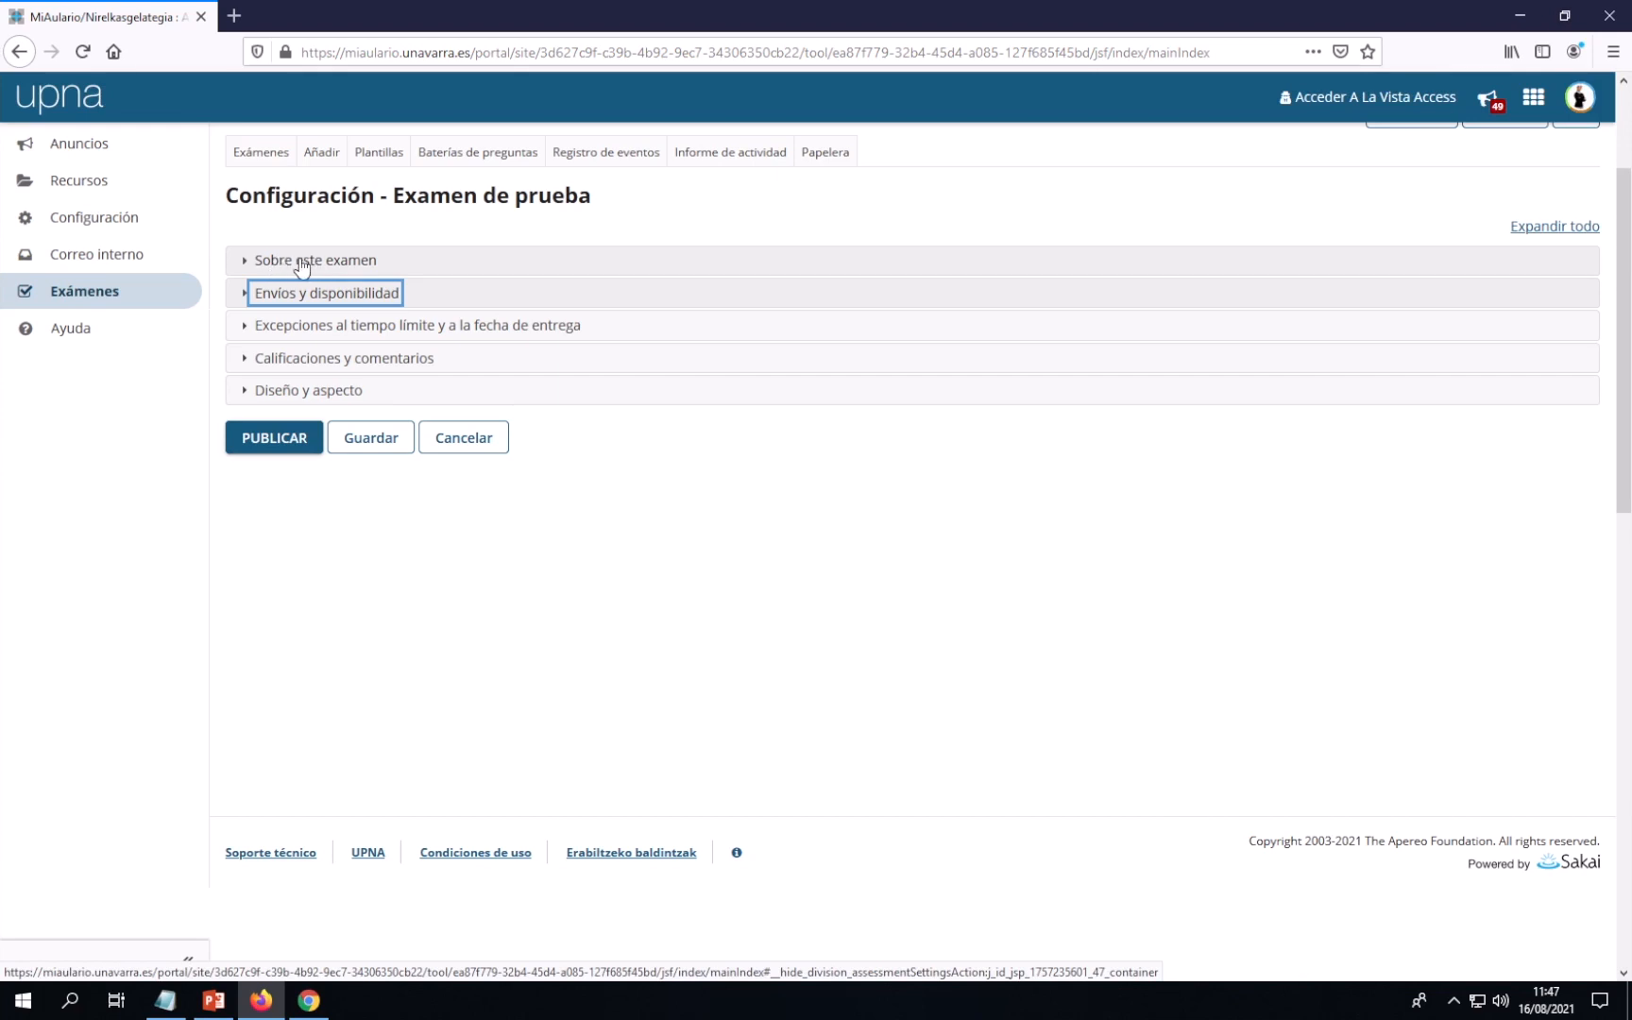
click(304, 265)
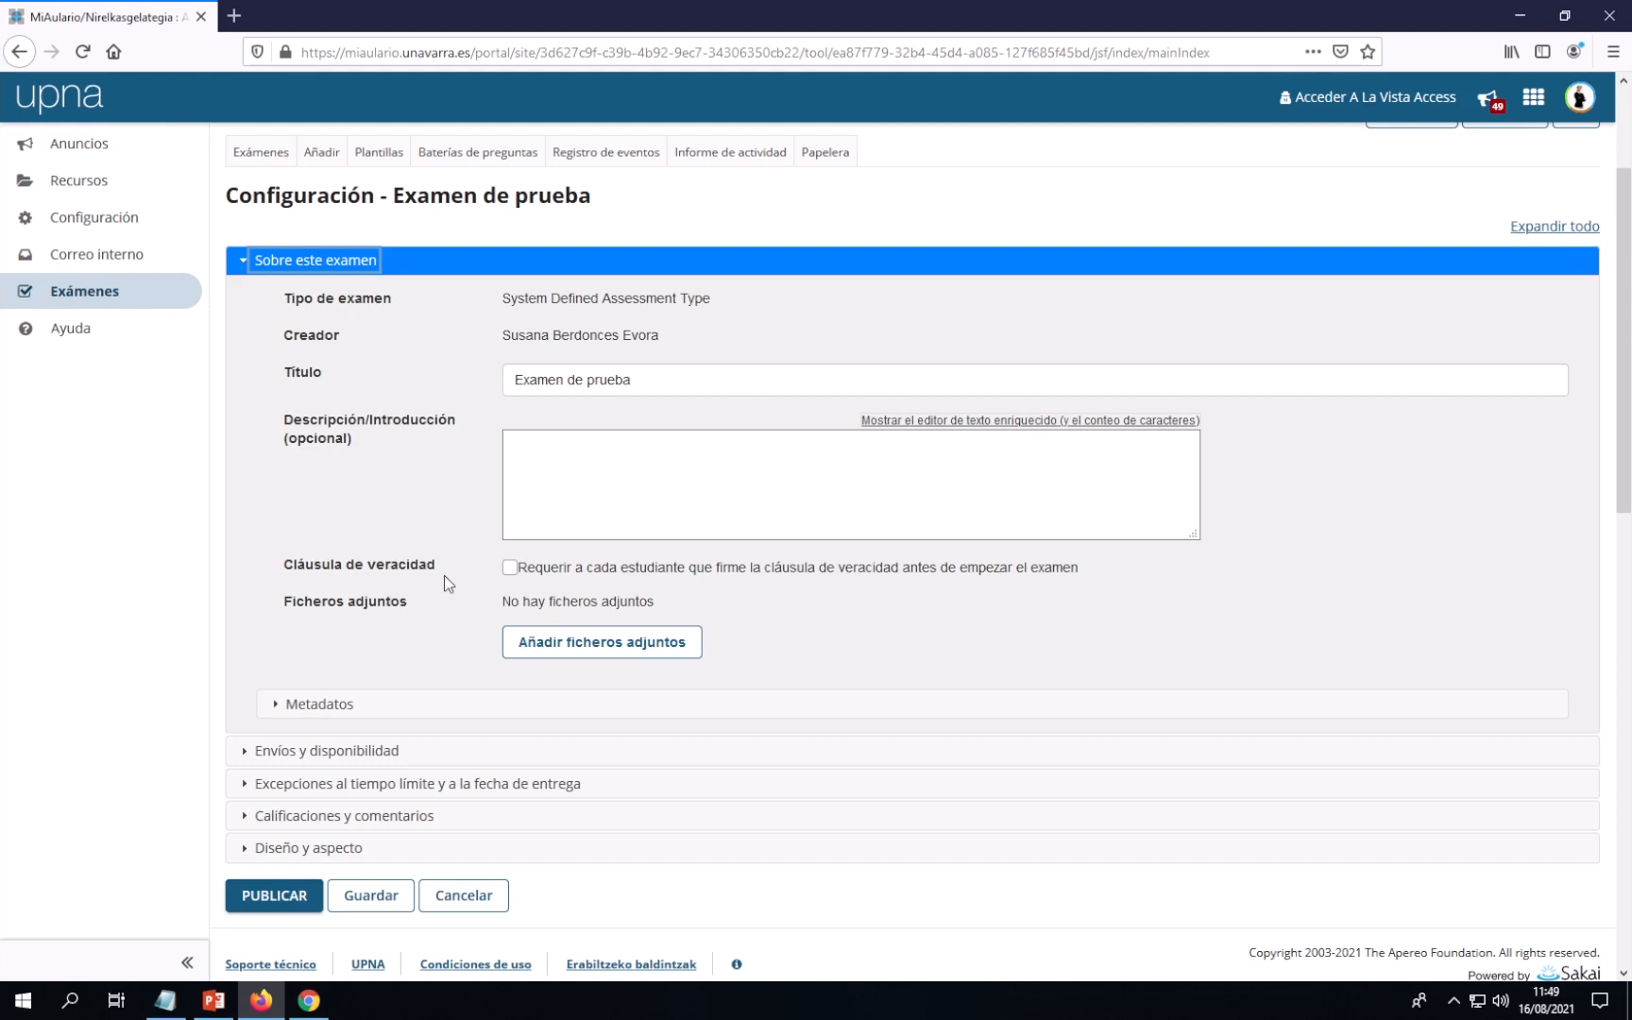
Tick 'Requerir a cada estudiante que firme la cláusula de veracidad' in 'Sobre este examen'
click(509, 567)
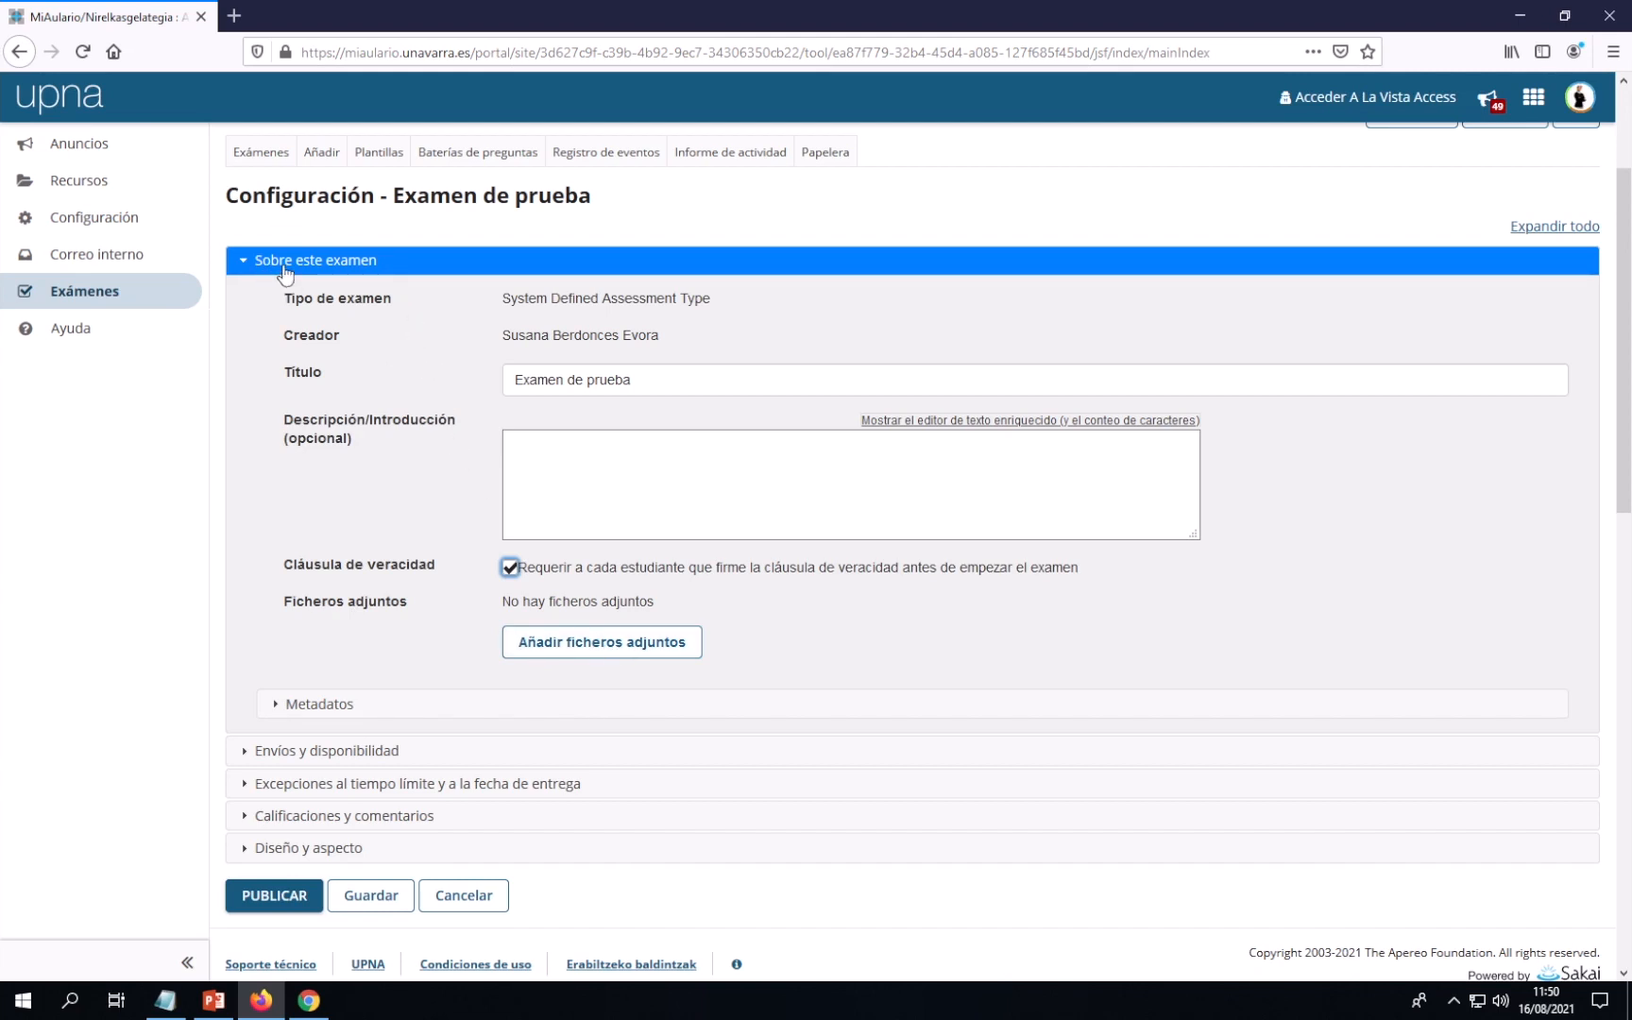
scroll(420, 312, down, 3)
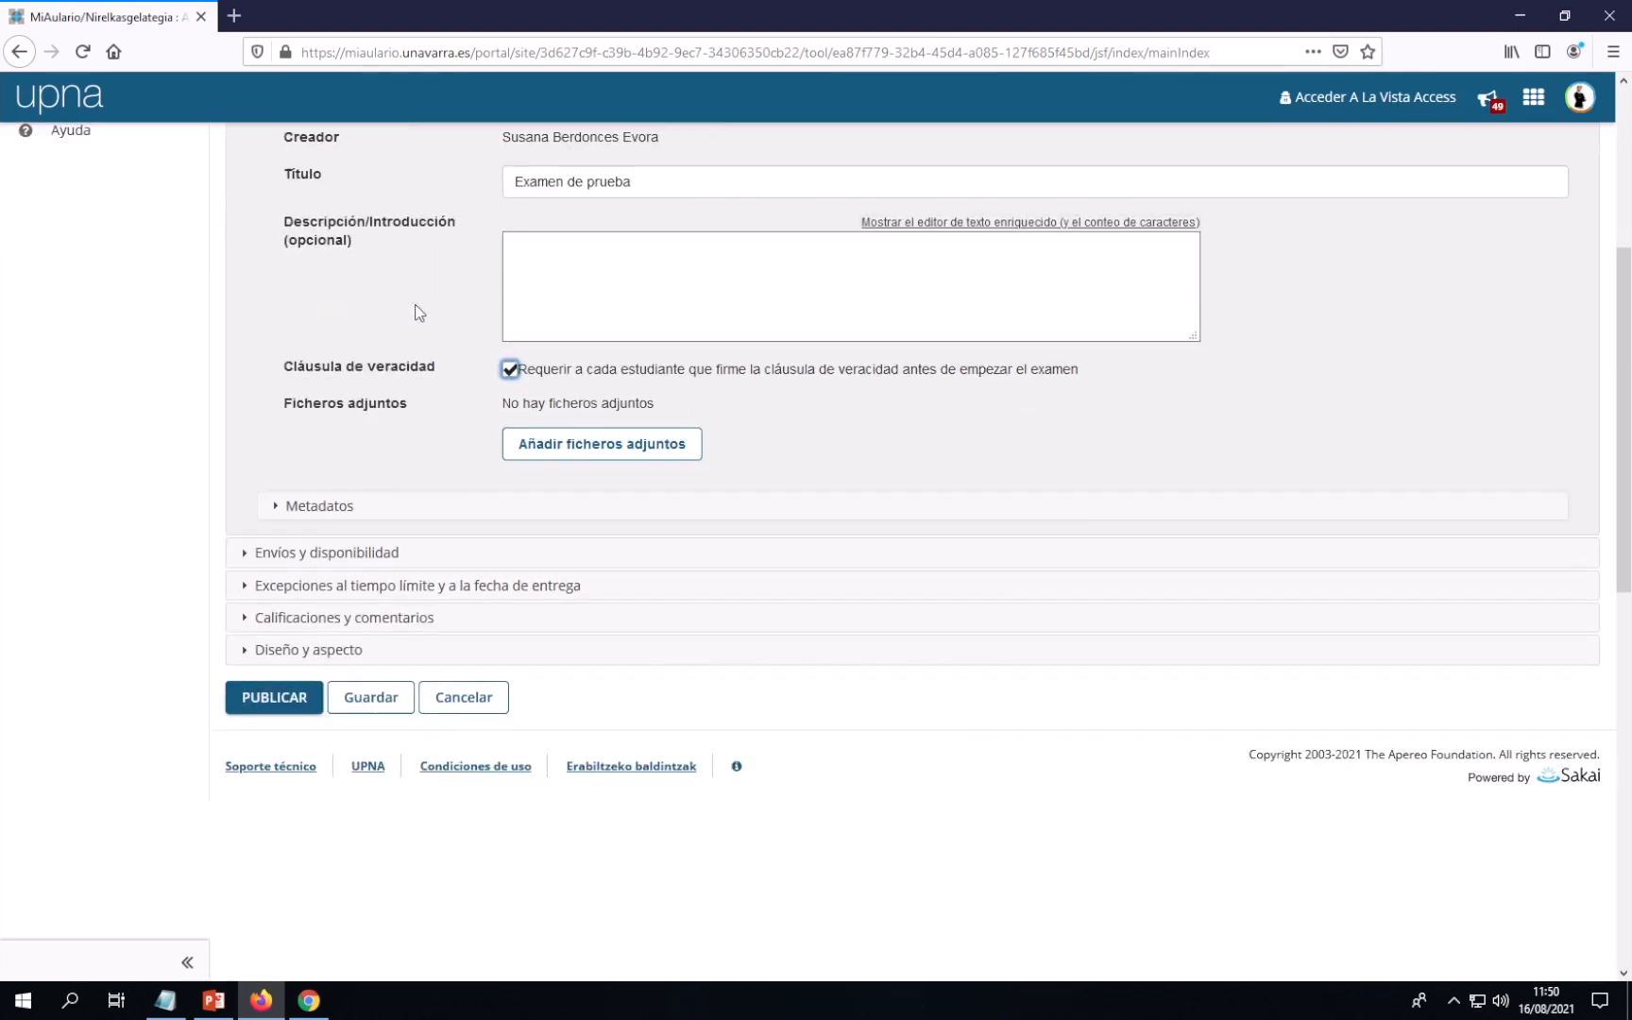
scroll(415, 312, down, 3)
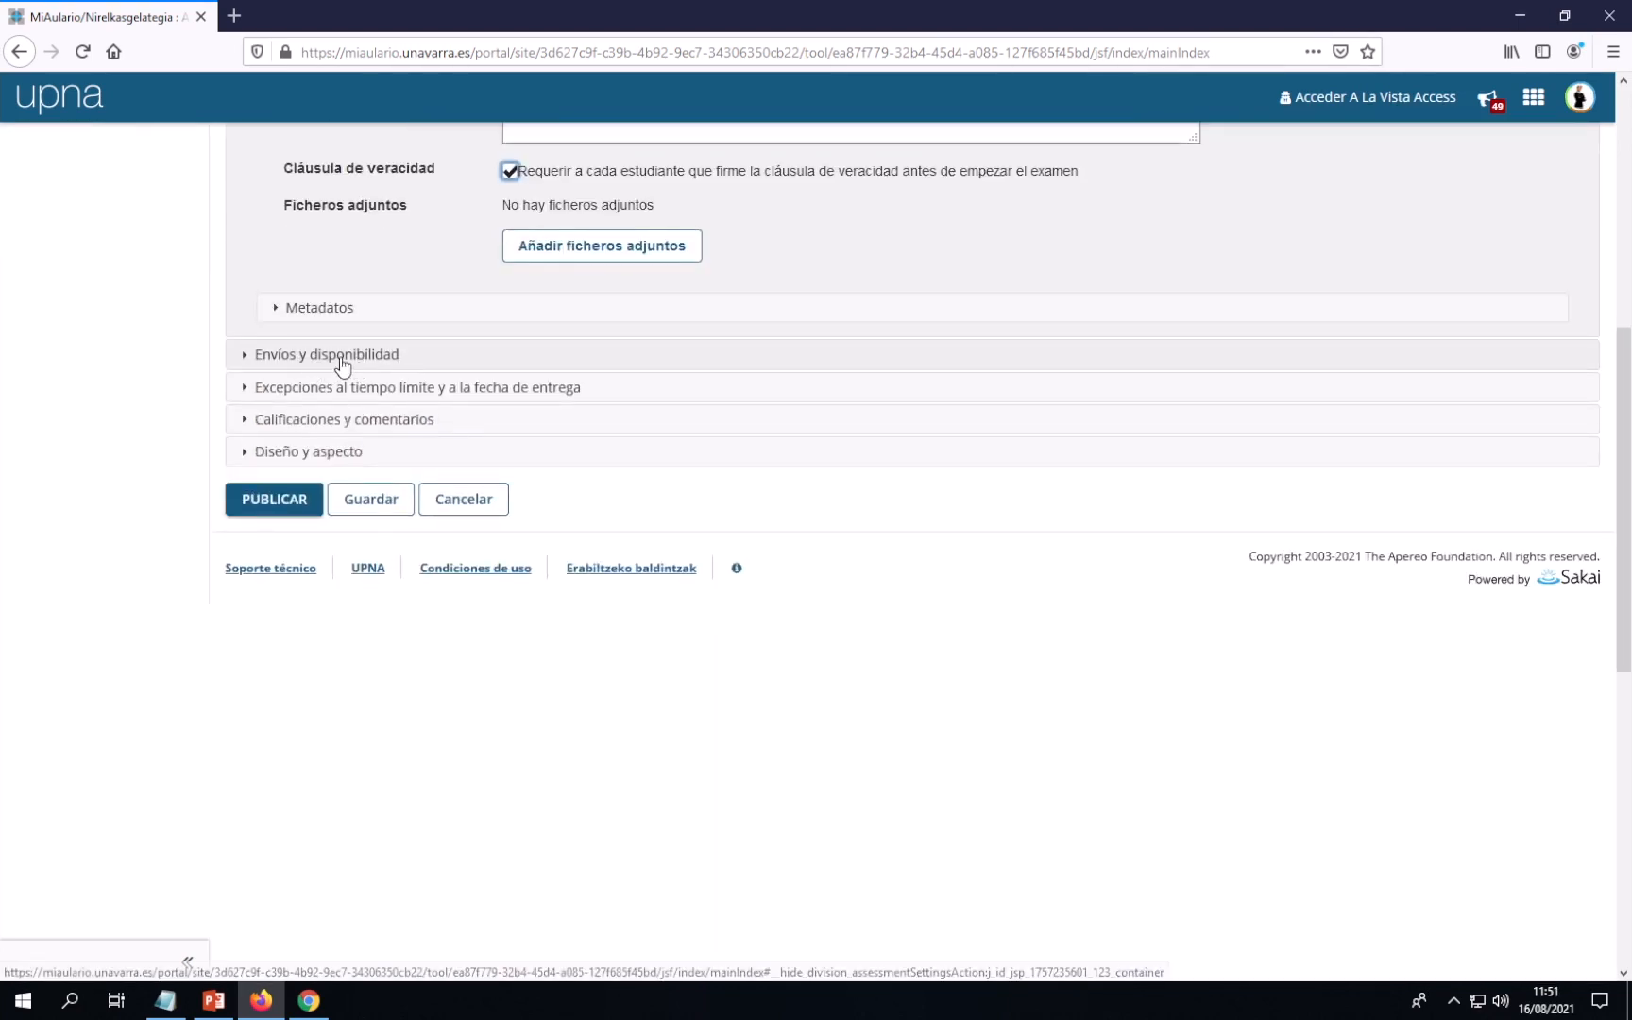
Expand the 'Envíos y disponibilidad' section and scroll up to its first fields
click(325, 356)
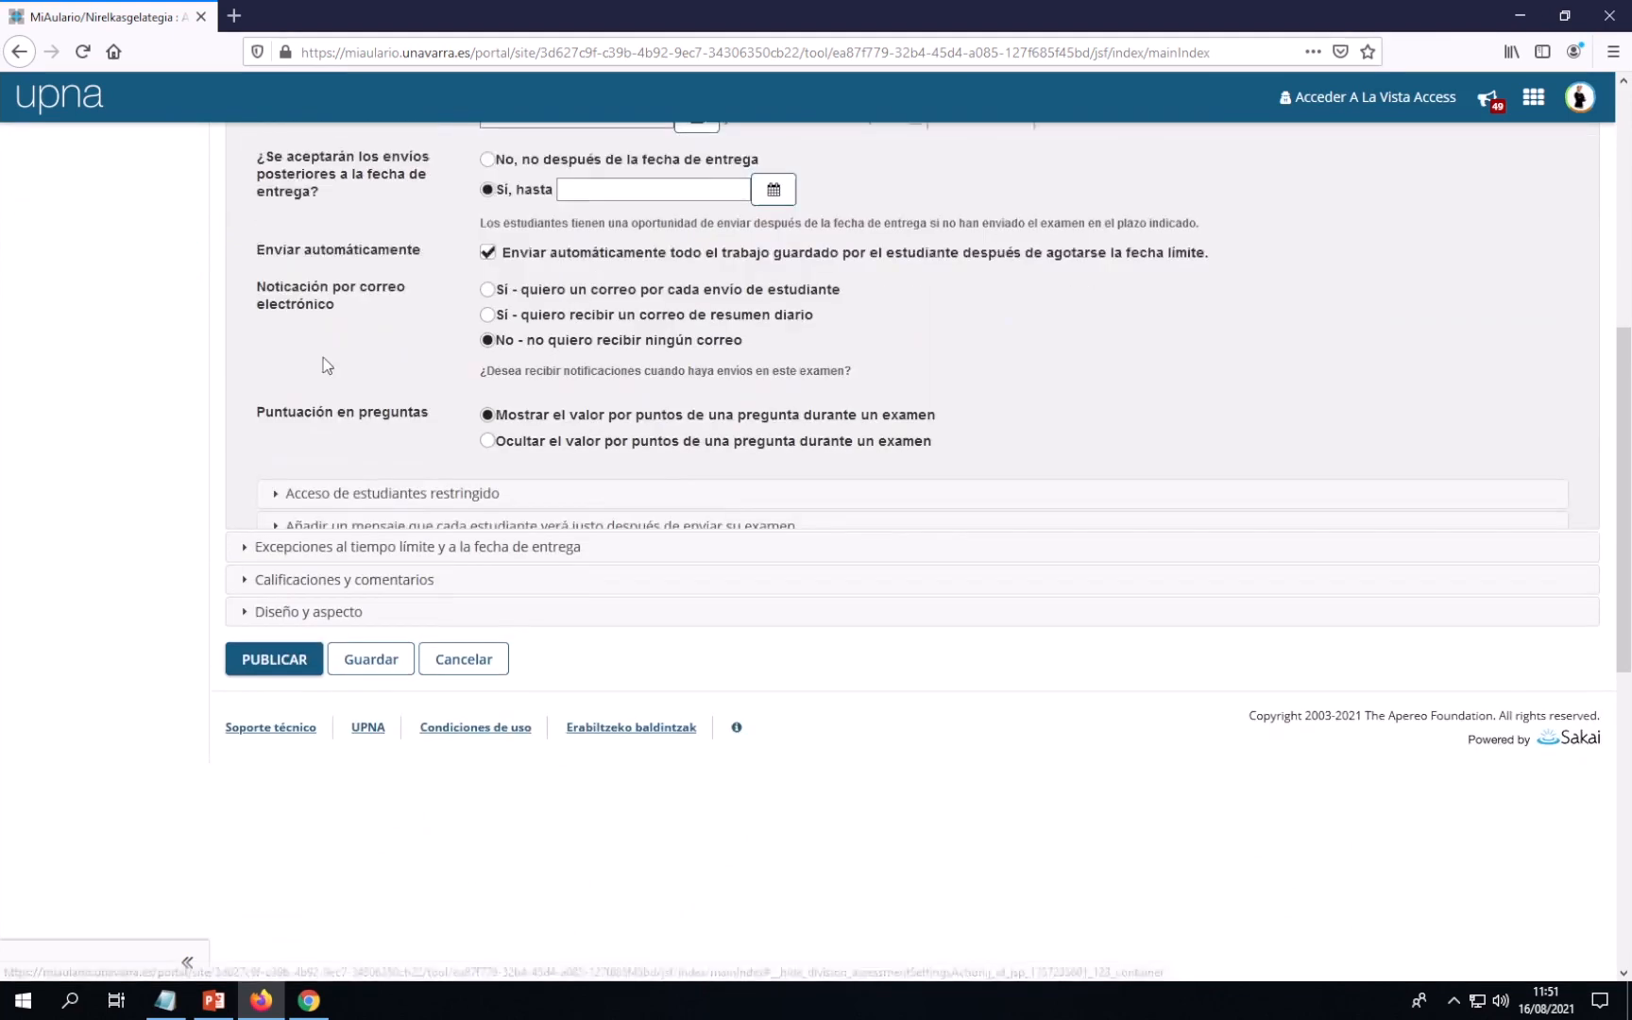
scroll(940, 529, up, 4)
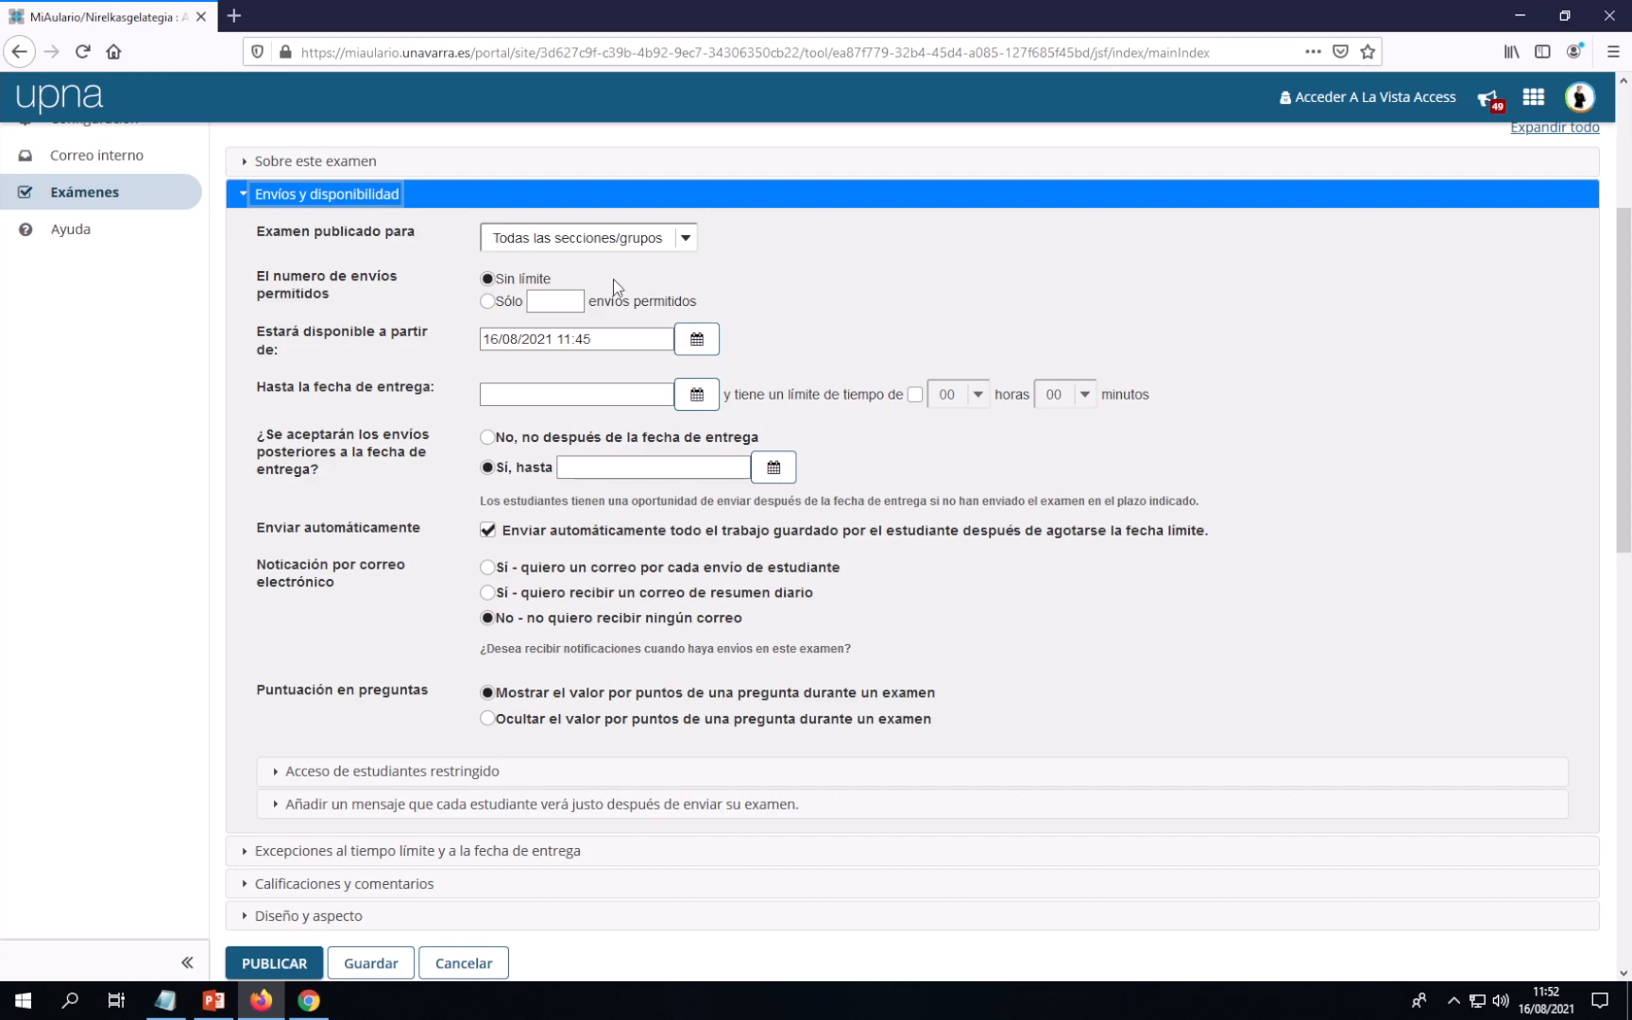
Limit the number of allowed submissions to 'Sólo' 1
click(488, 303)
click(539, 302)
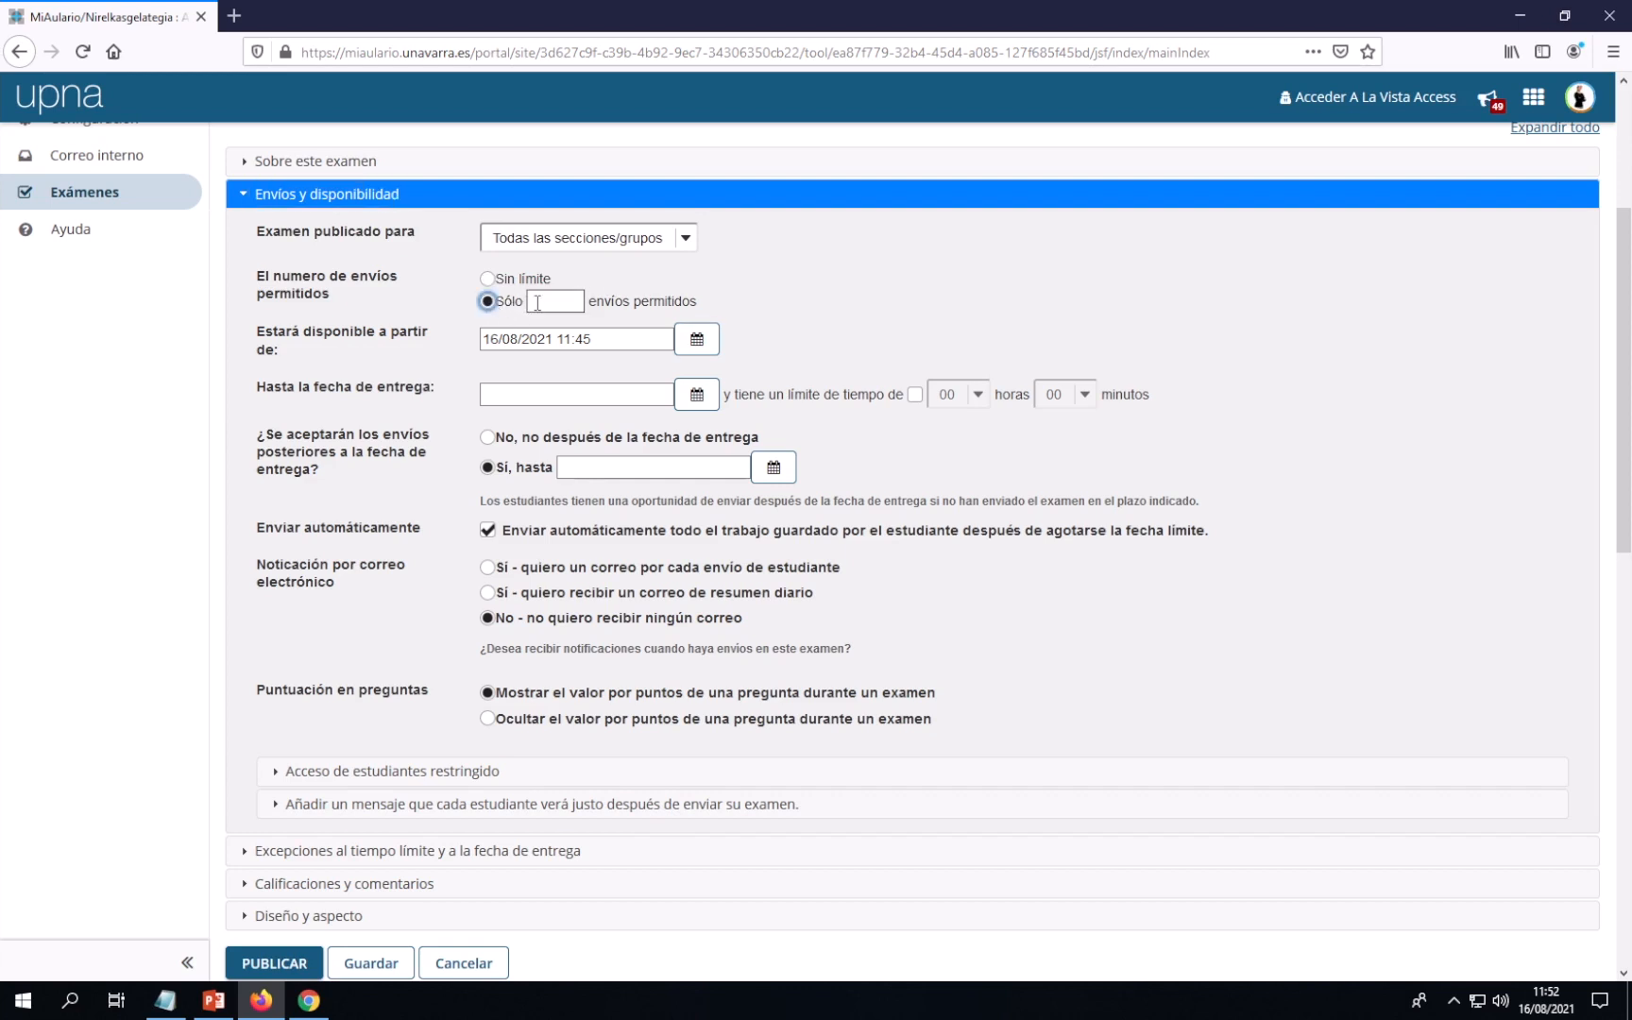
text(1)
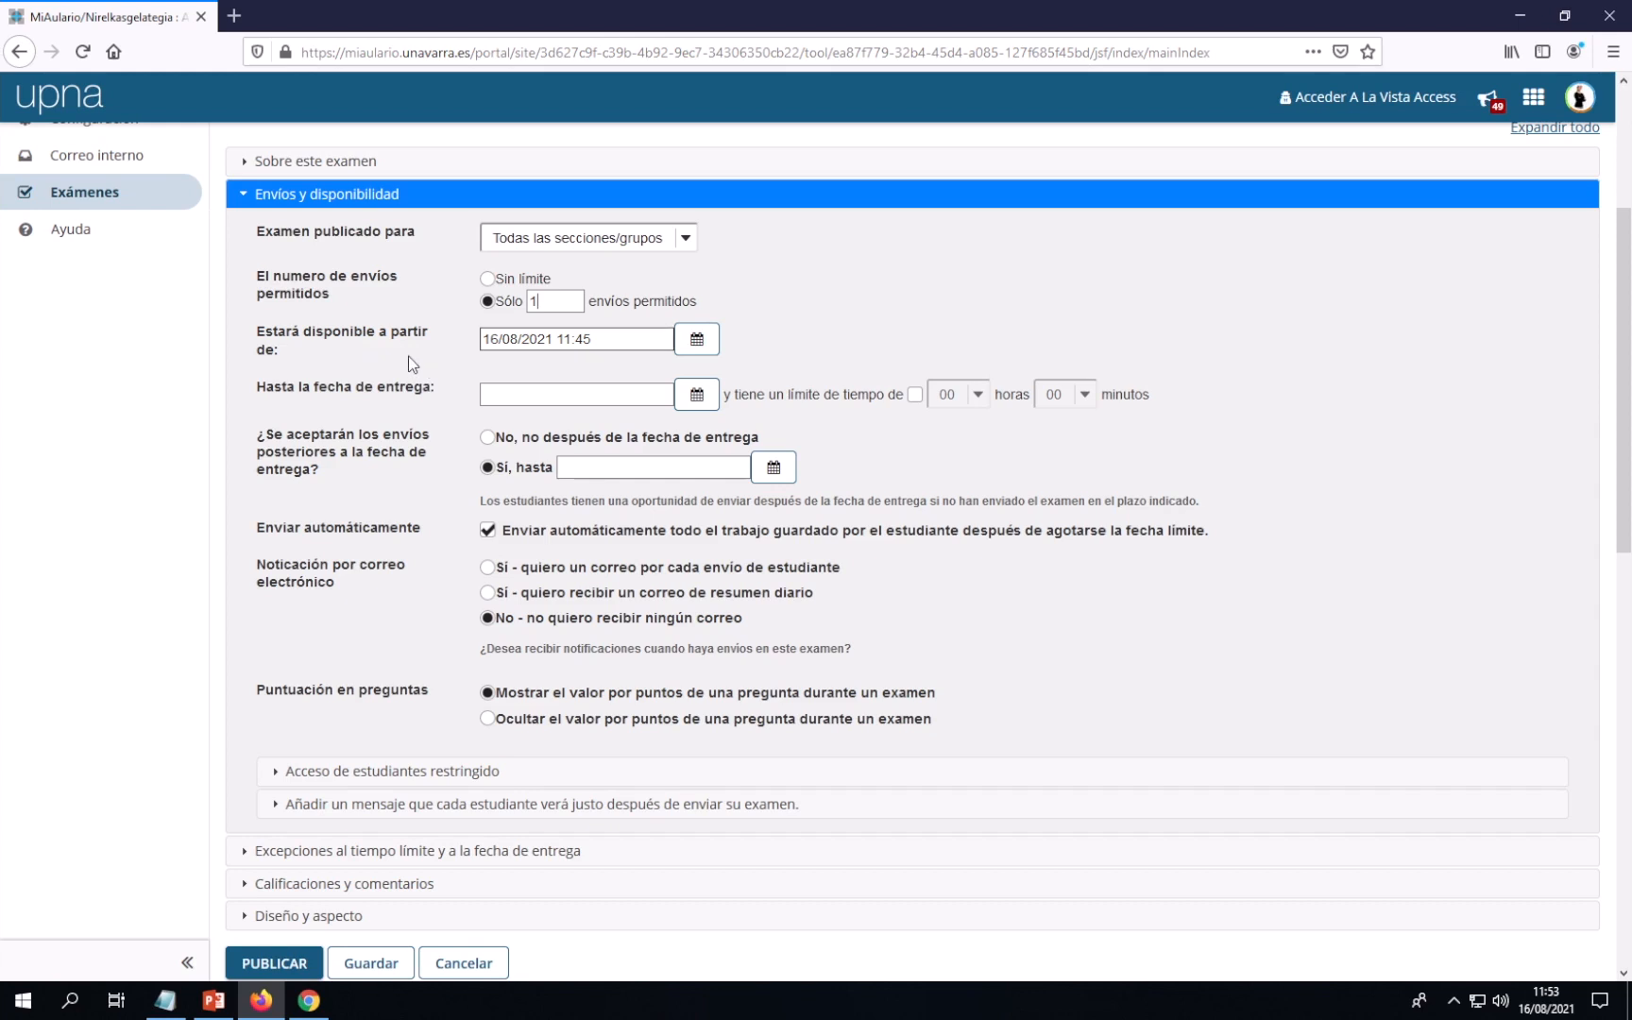
Set 'Estará disponible a partir de' to 16/08/2021 12:00 in the calendar picker
click(698, 349)
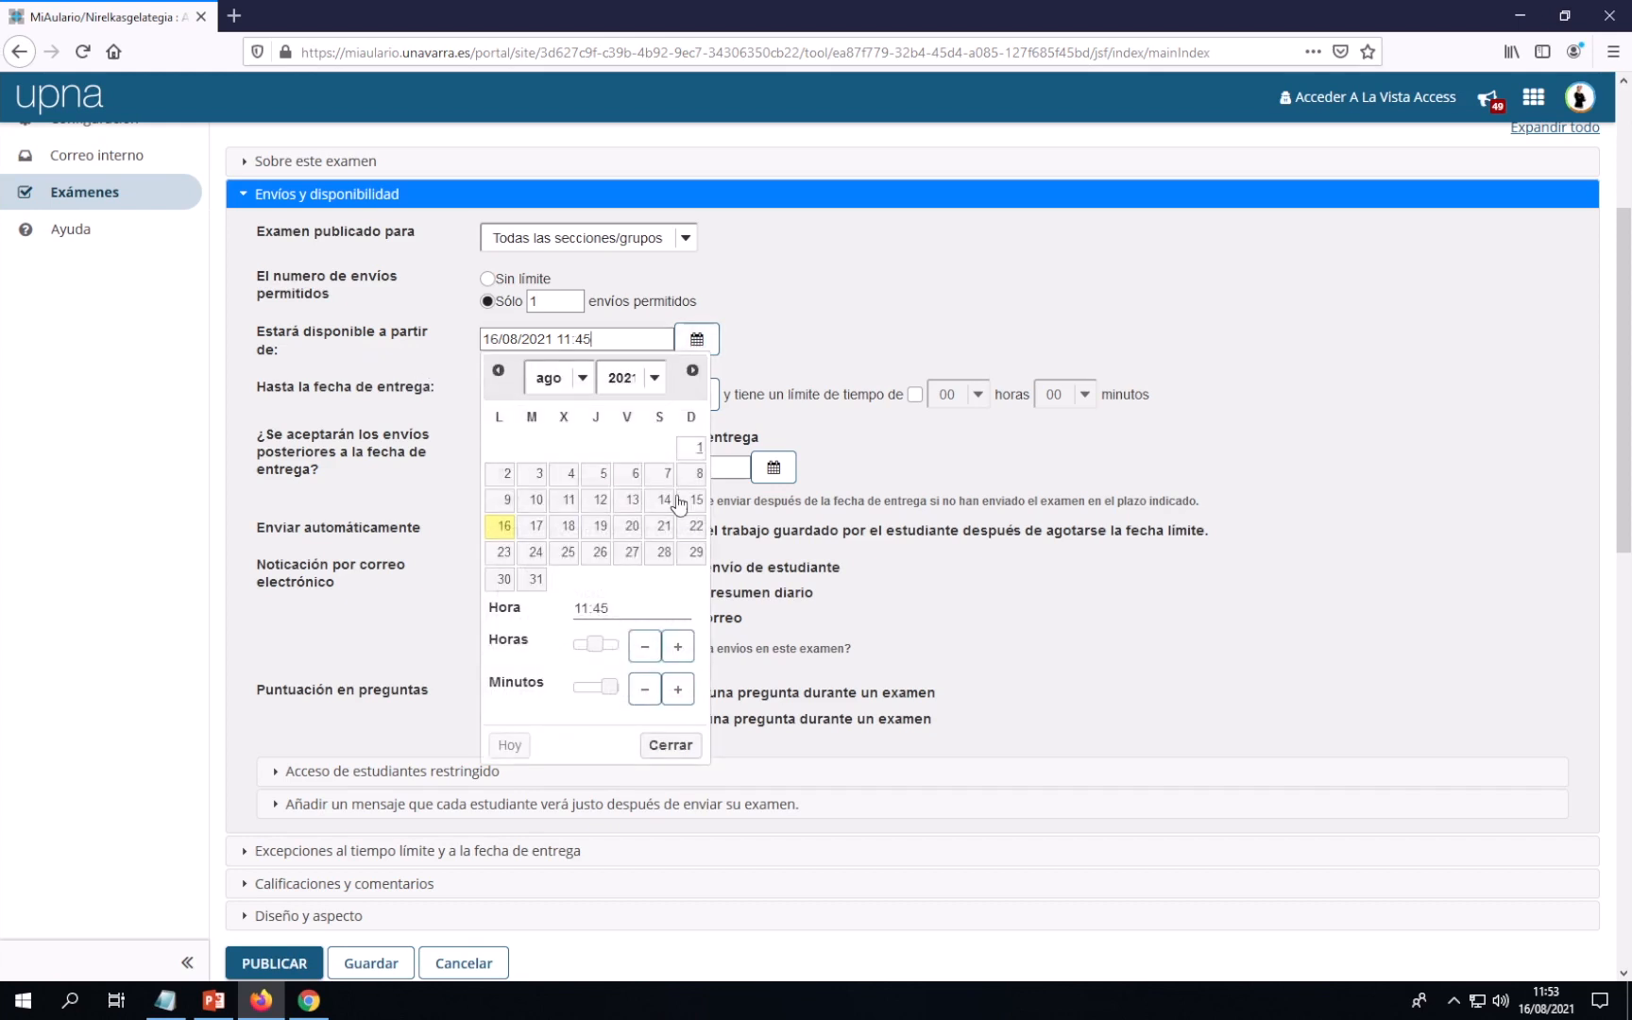
click(595, 644)
drag(597, 644, 576, 687)
click(671, 745)
click(540, 395)
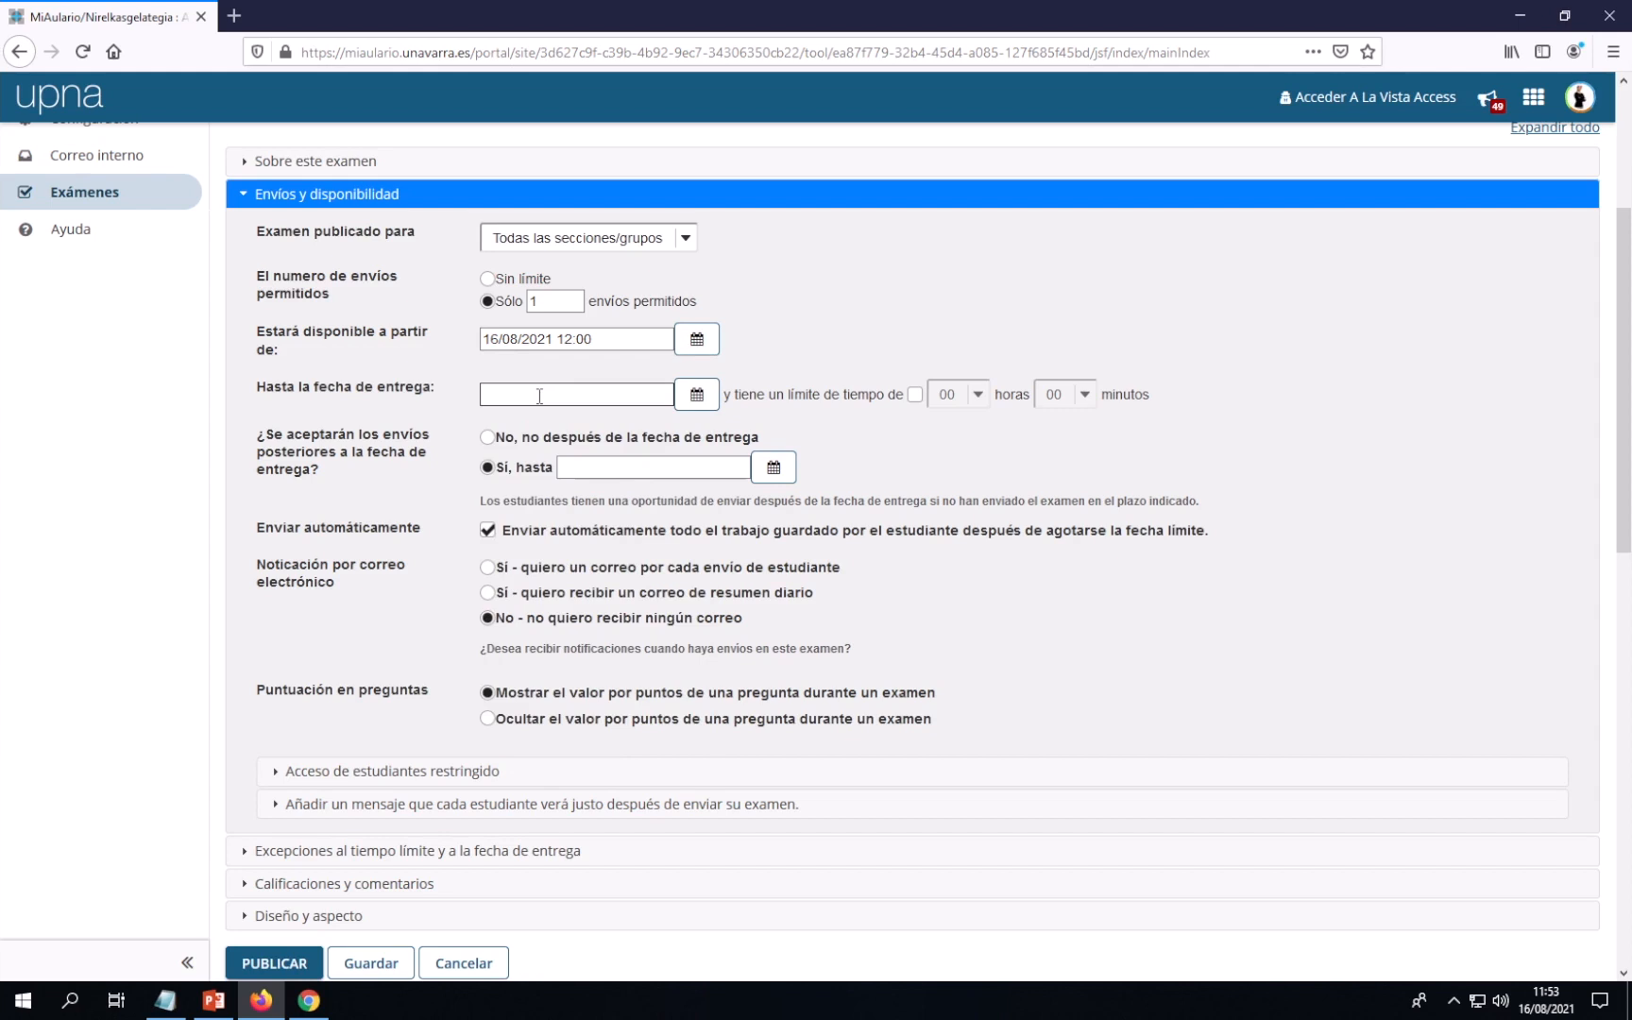
Set 'Hasta la fecha de entrega' to 16/08/2021 16:00 in the calendar picker
click(696, 397)
drag(573, 698, 610, 708)
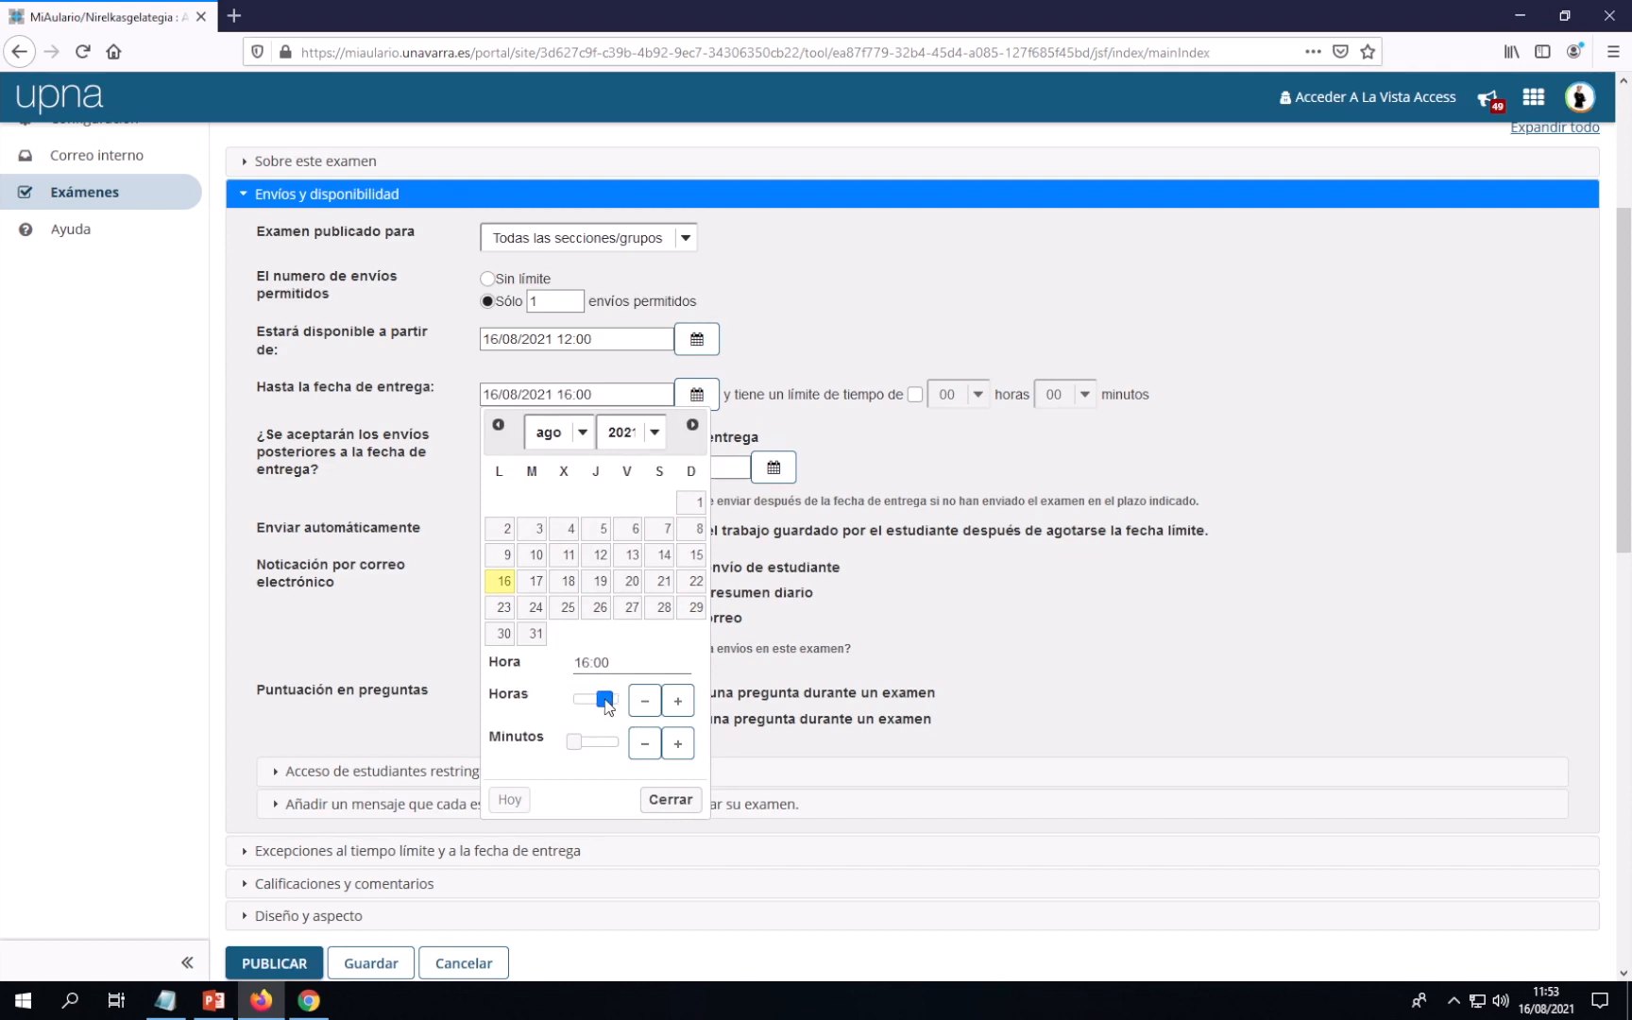
click(668, 799)
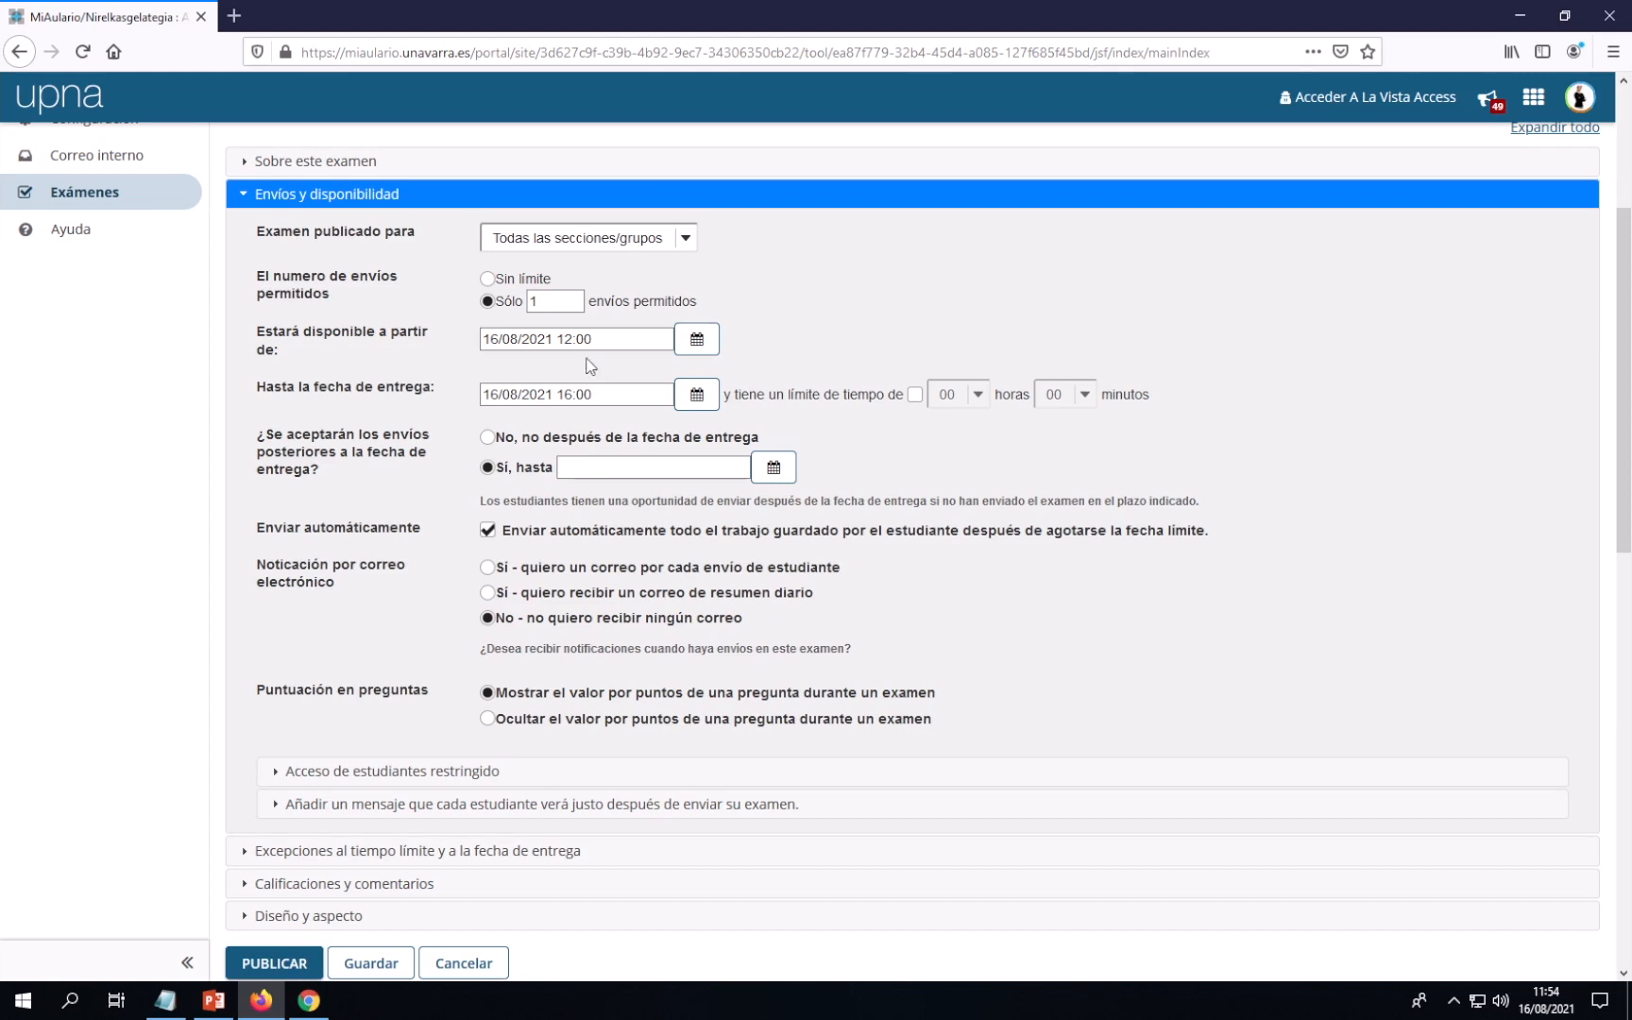
Enable a time limit of 00 hours 05 minutes on the exam
click(914, 395)
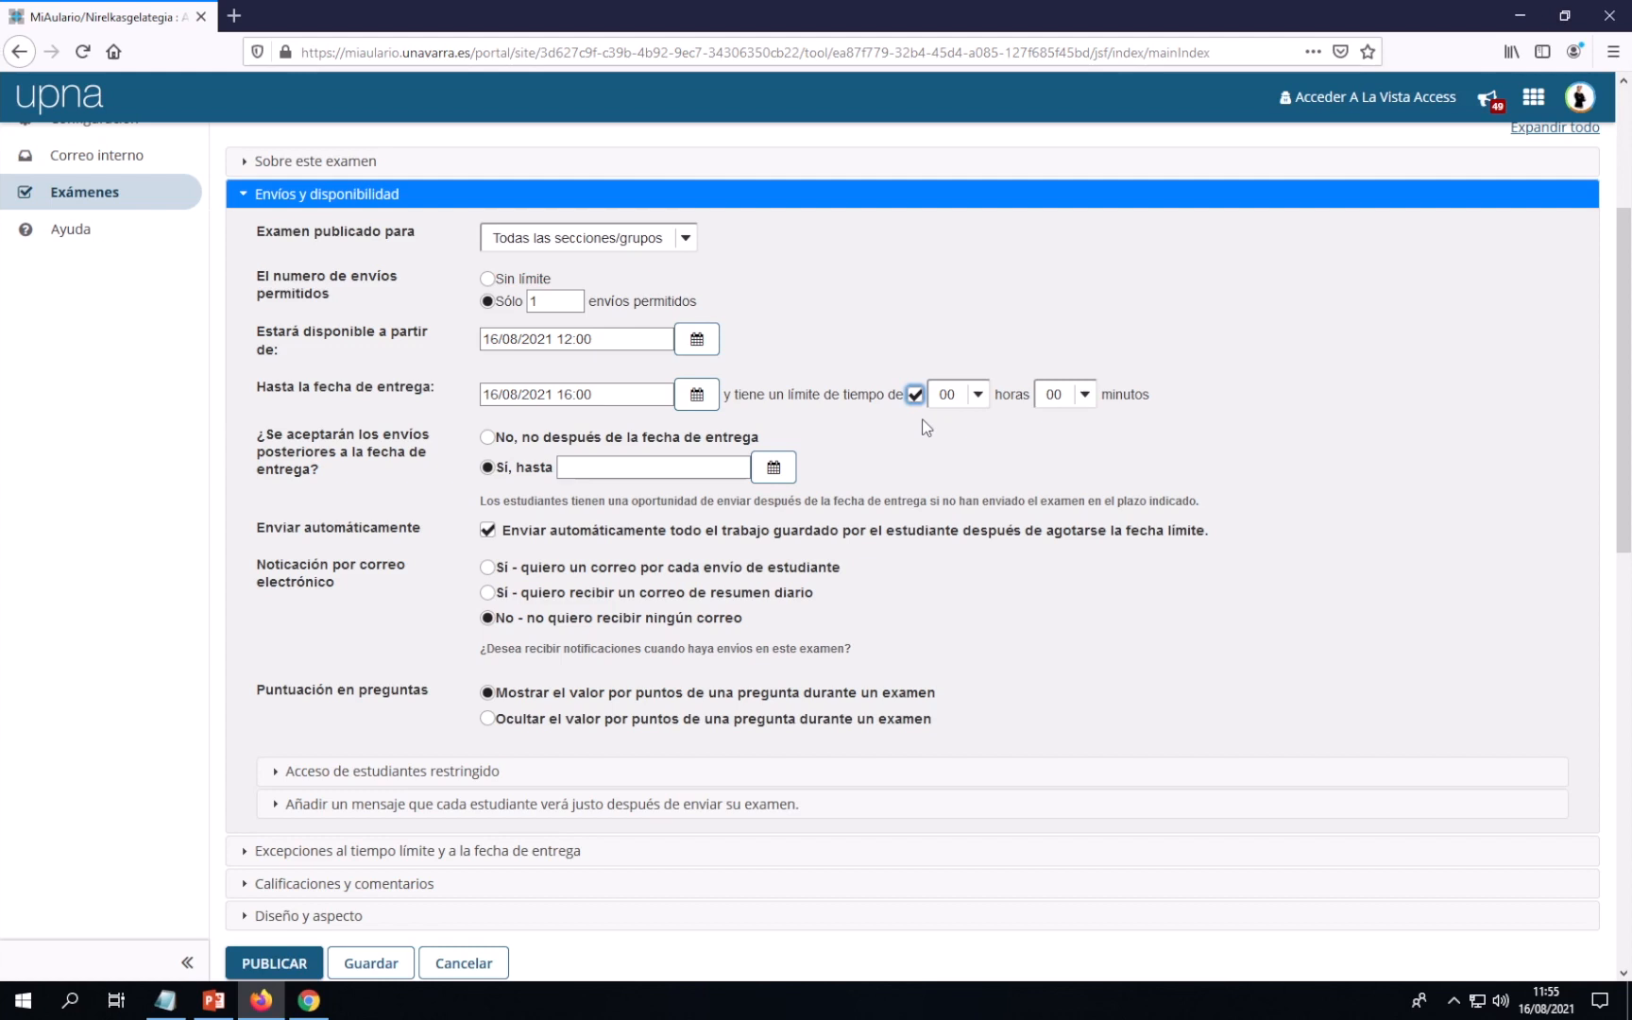
click(1085, 397)
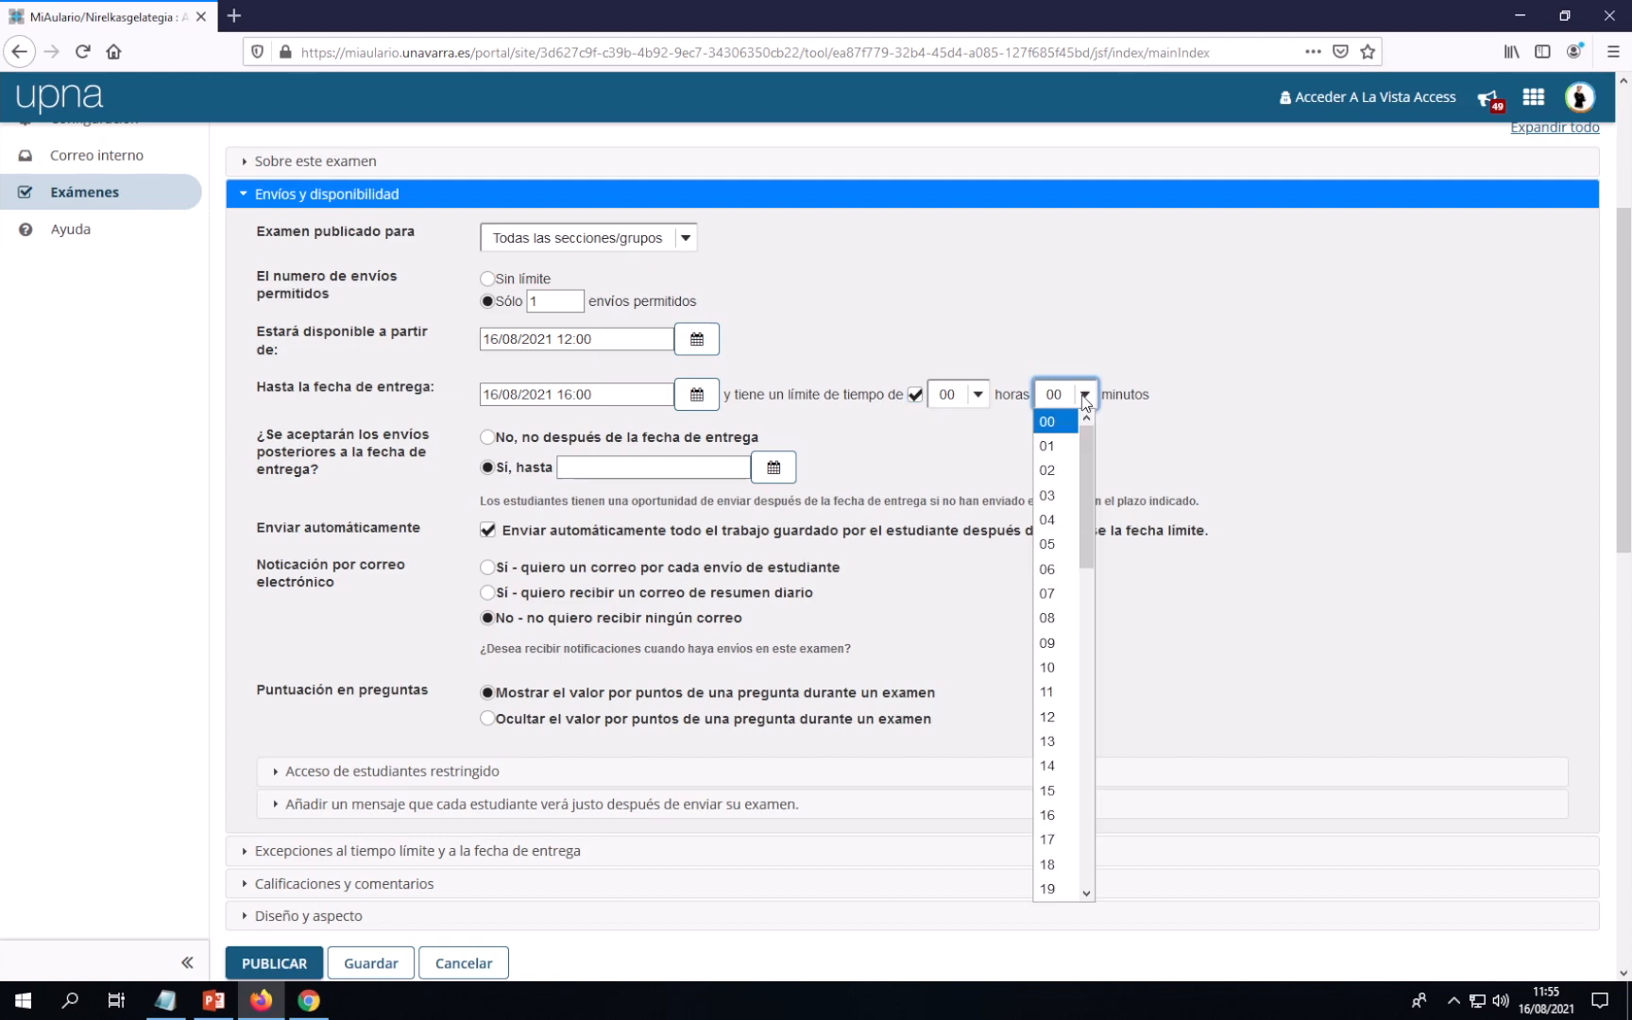
click(1053, 544)
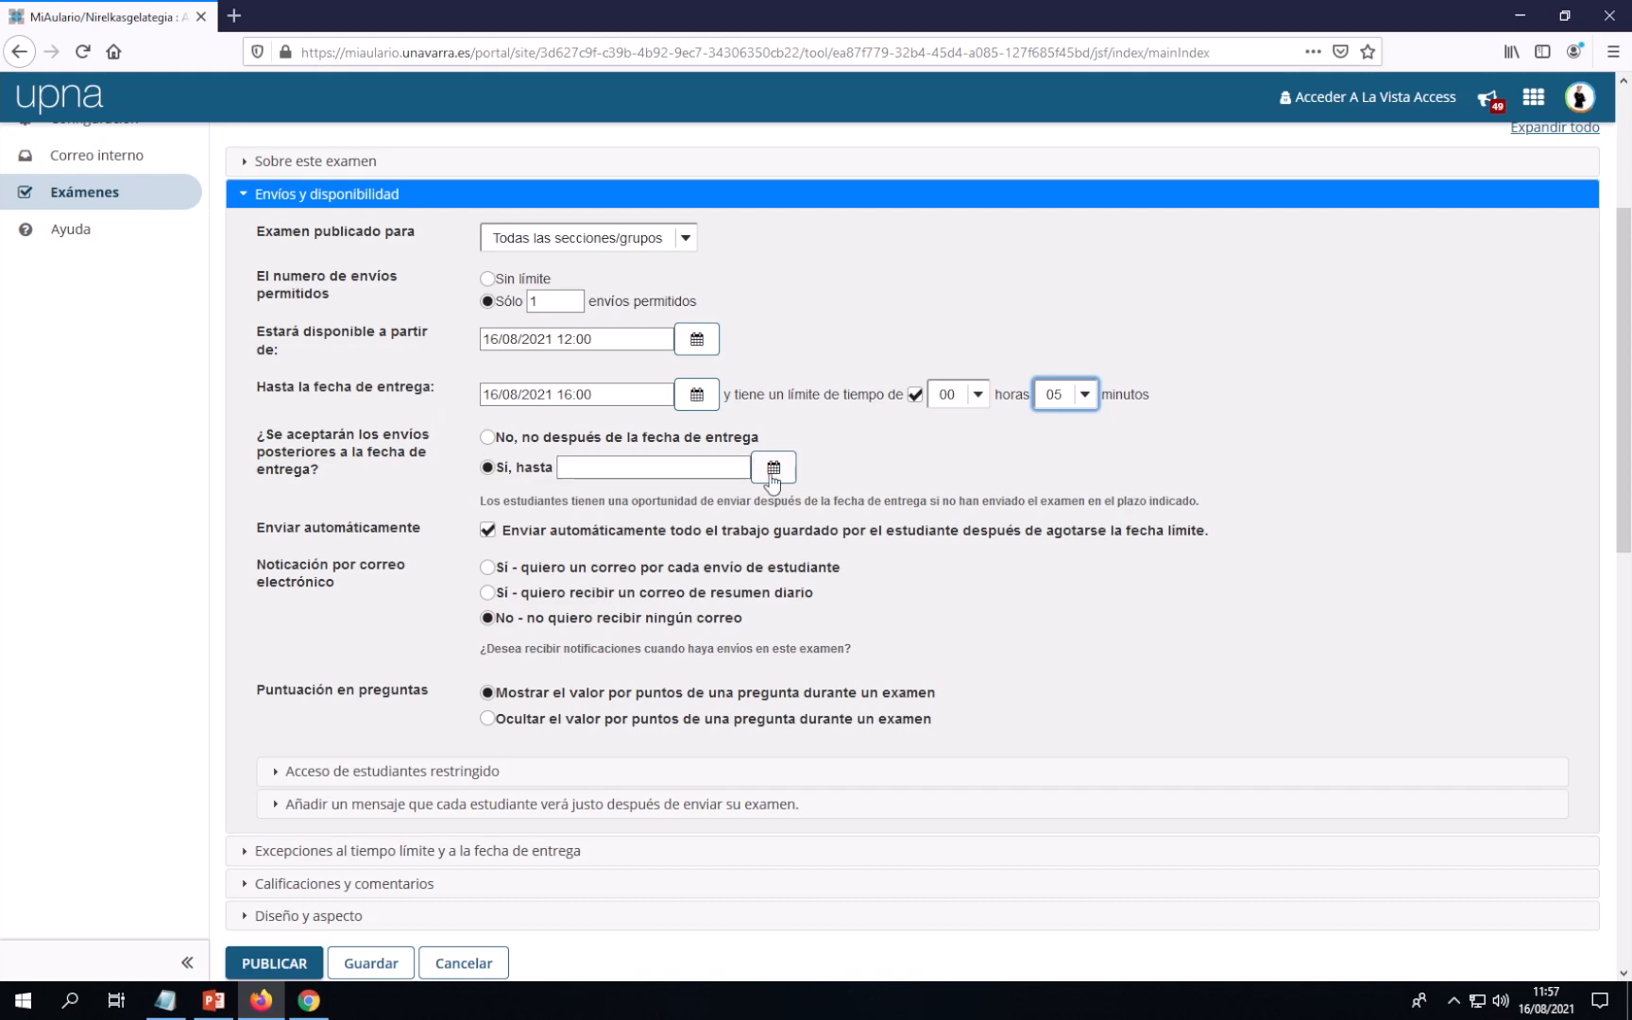
Set the late-submission cutoff to 16/08/2021 at 16:00 in the calendar picker
click(774, 472)
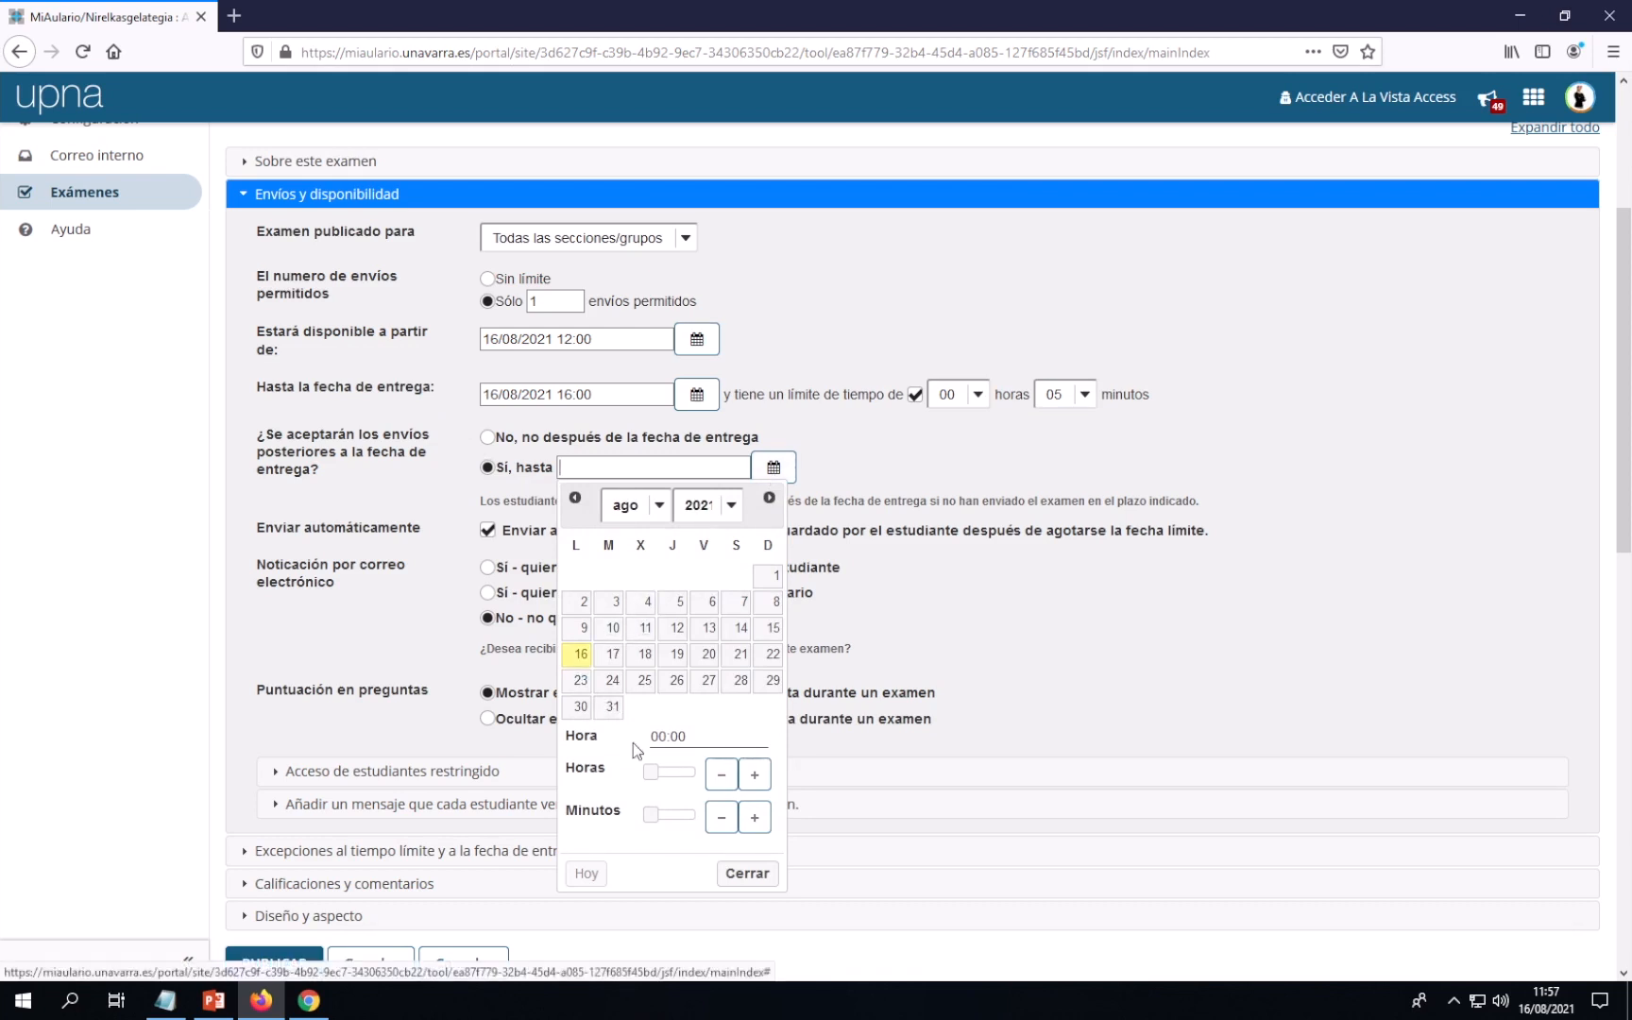
drag(650, 774, 682, 777)
click(746, 872)
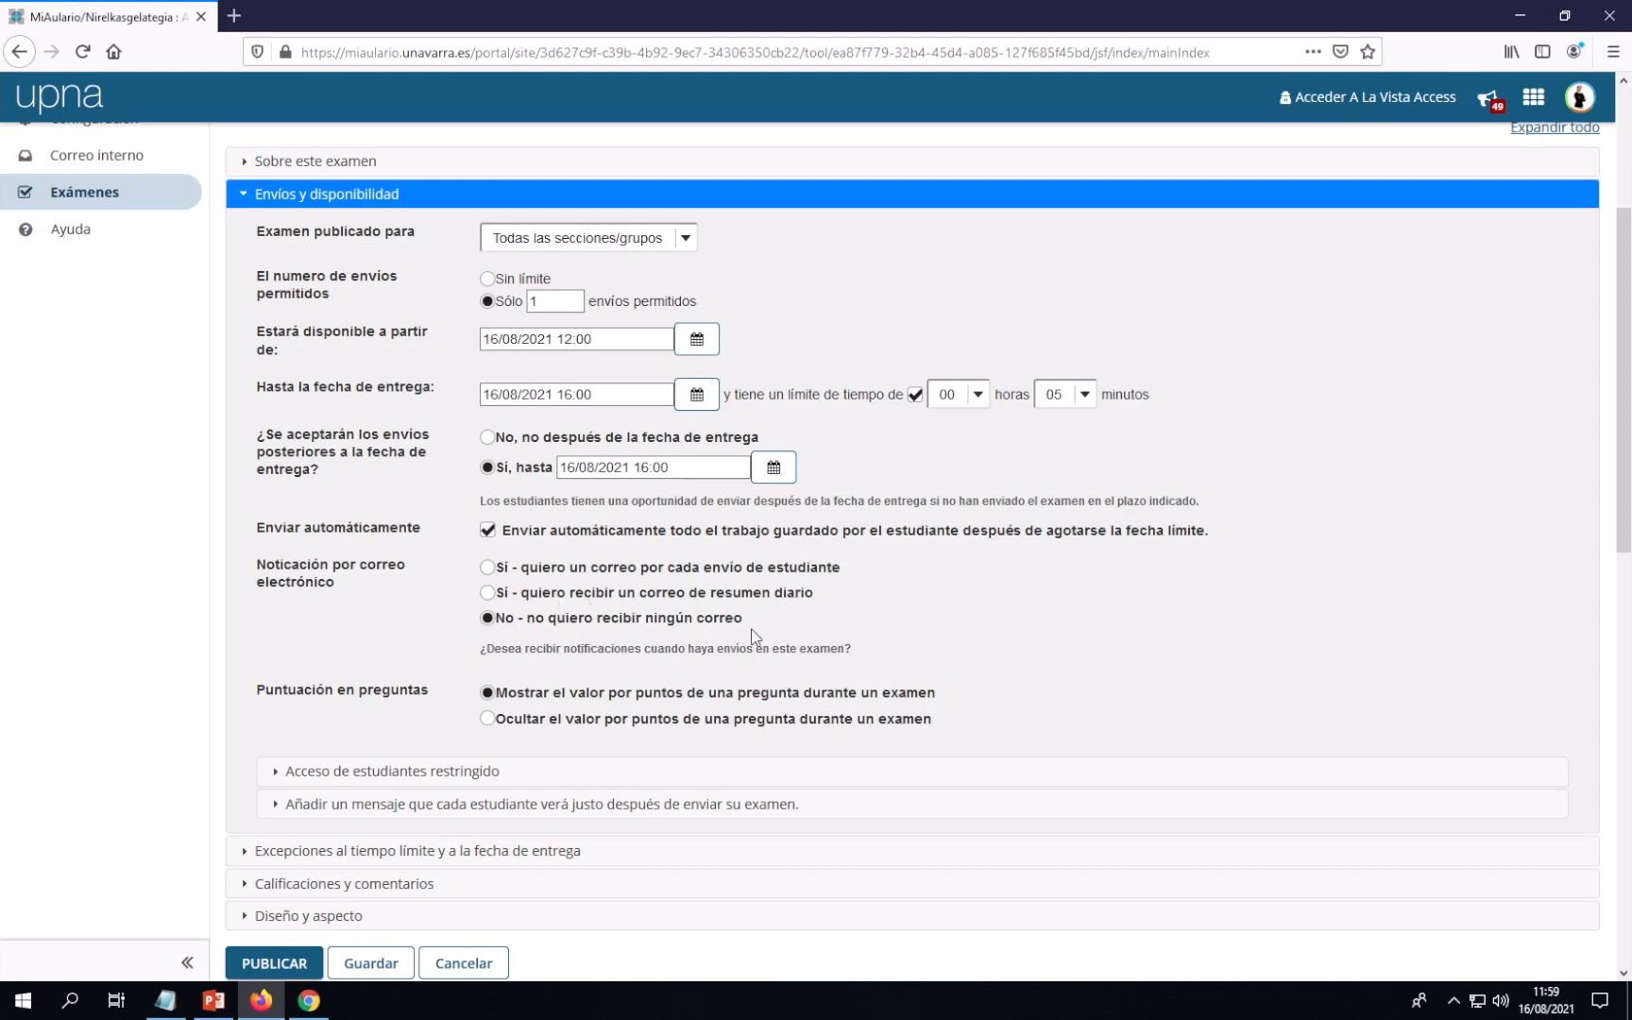
Choose 'Sí - quiero recibir un correo de resumen diario' for submission e-mail notifications
click(496, 596)
scroll(672, 609, down, 2)
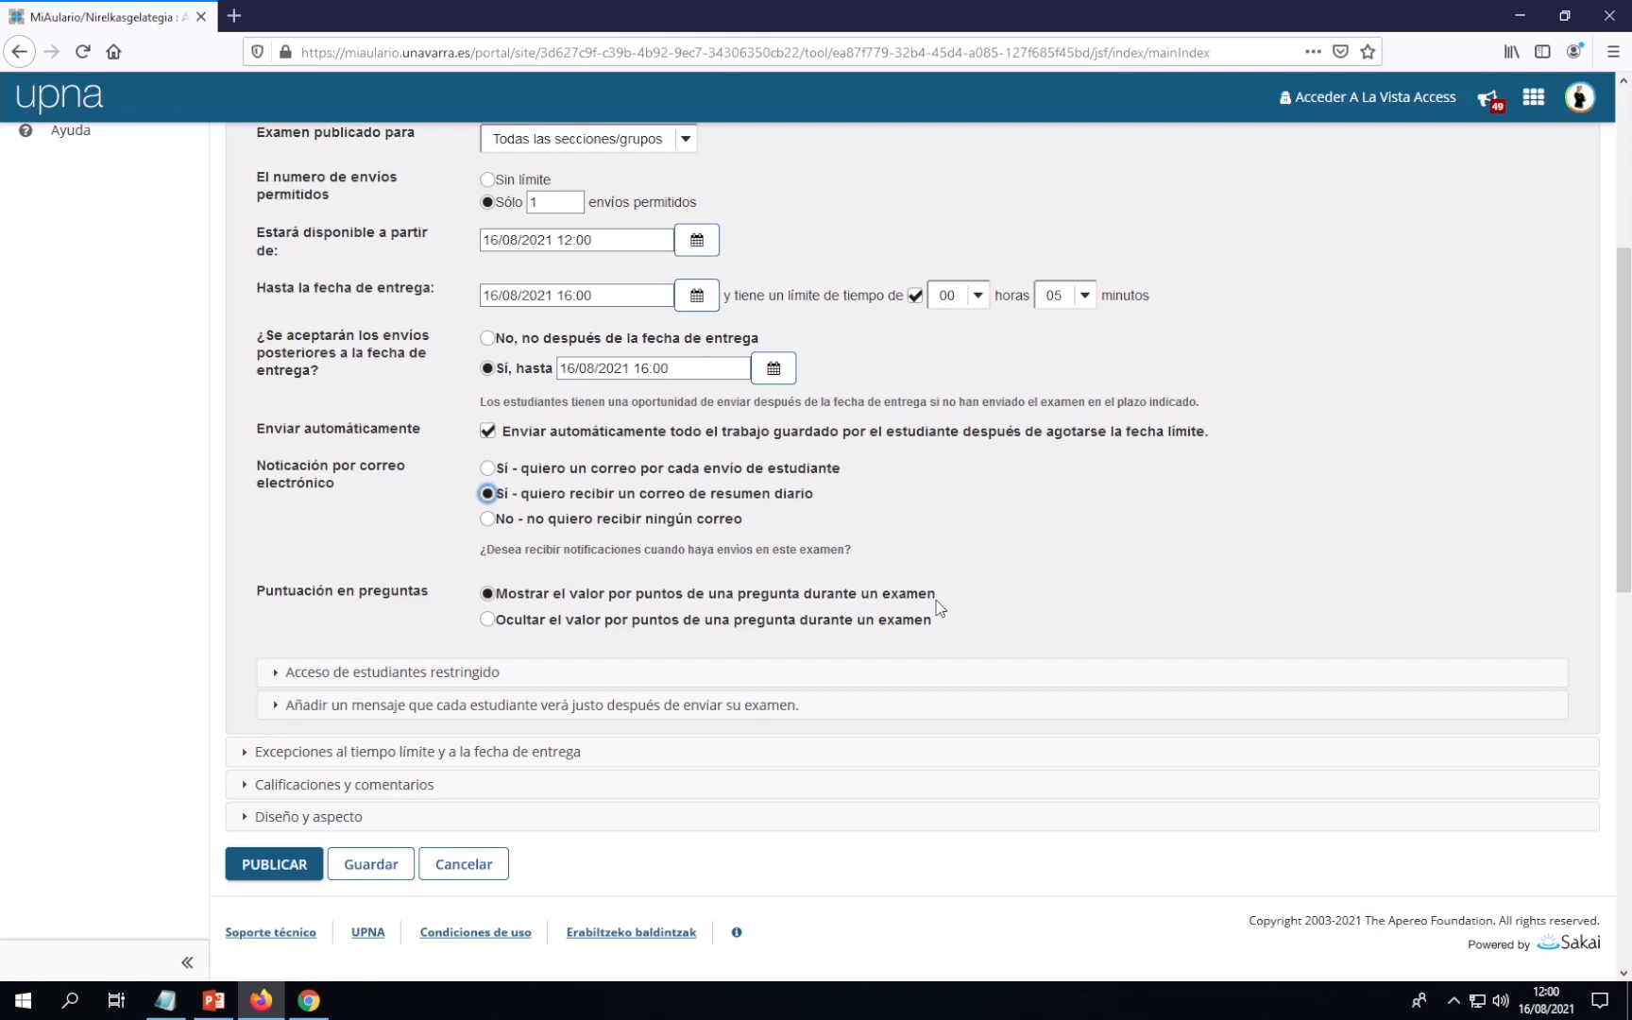
scroll(938, 604, down, 2)
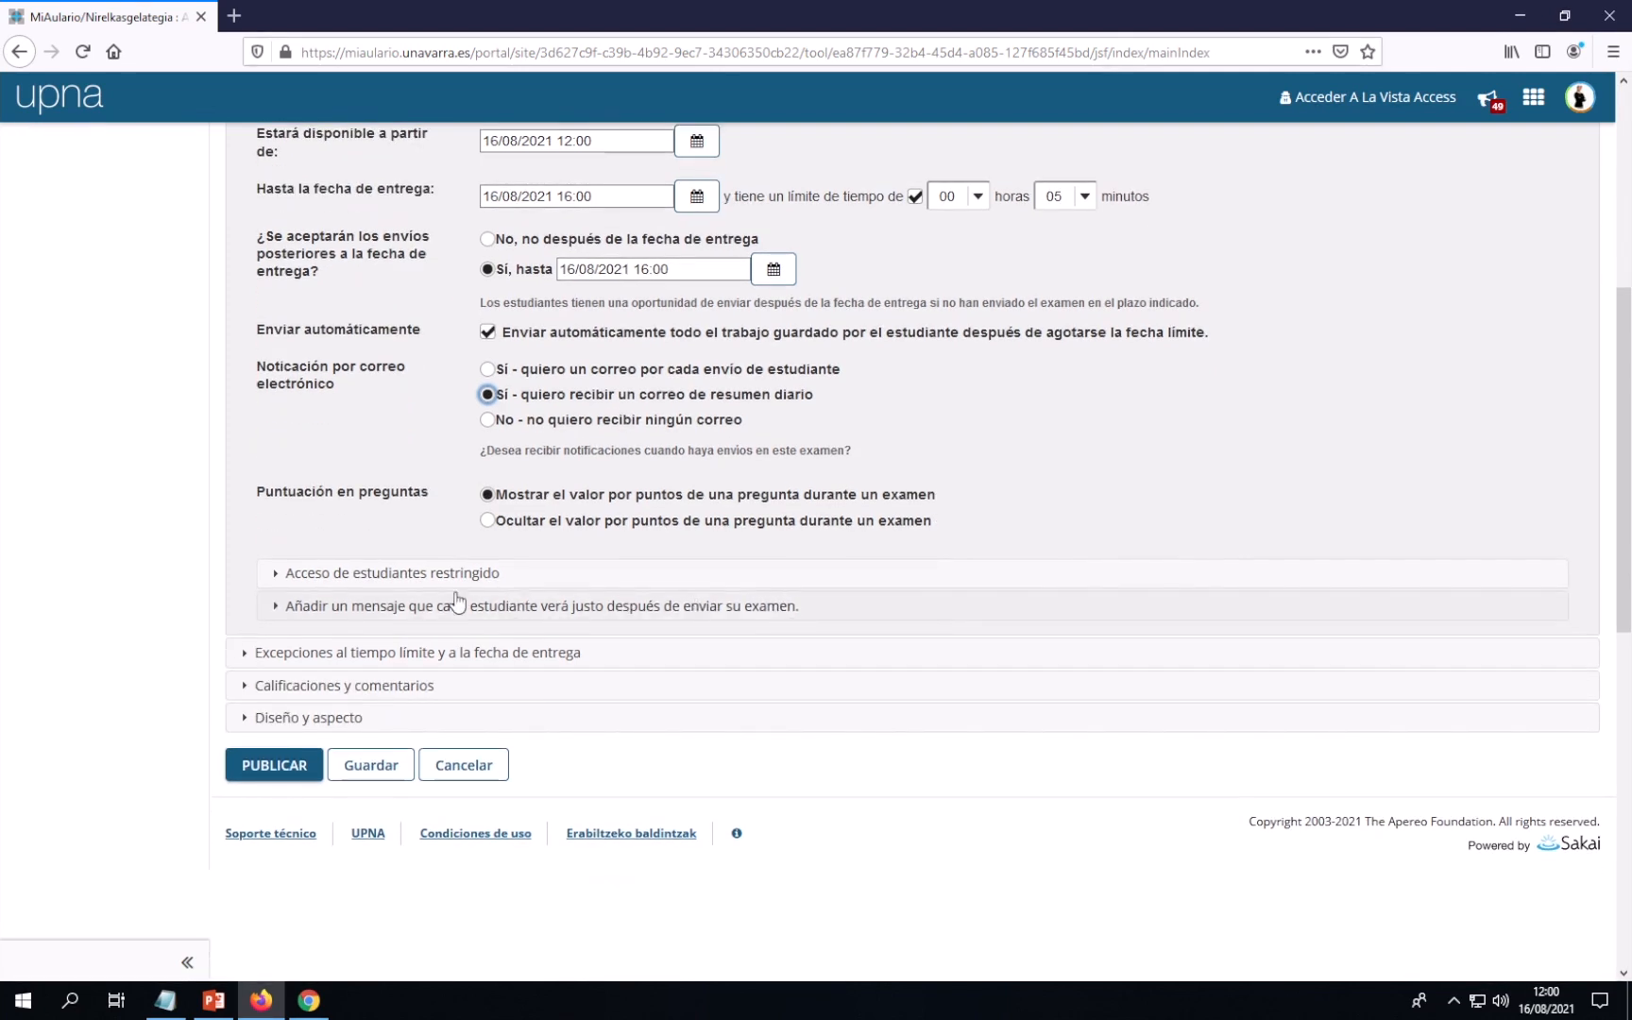
Restrict exam access to 172.16.16.*, copied from the Aula 016 entry of the classroom IP list
click(381, 577)
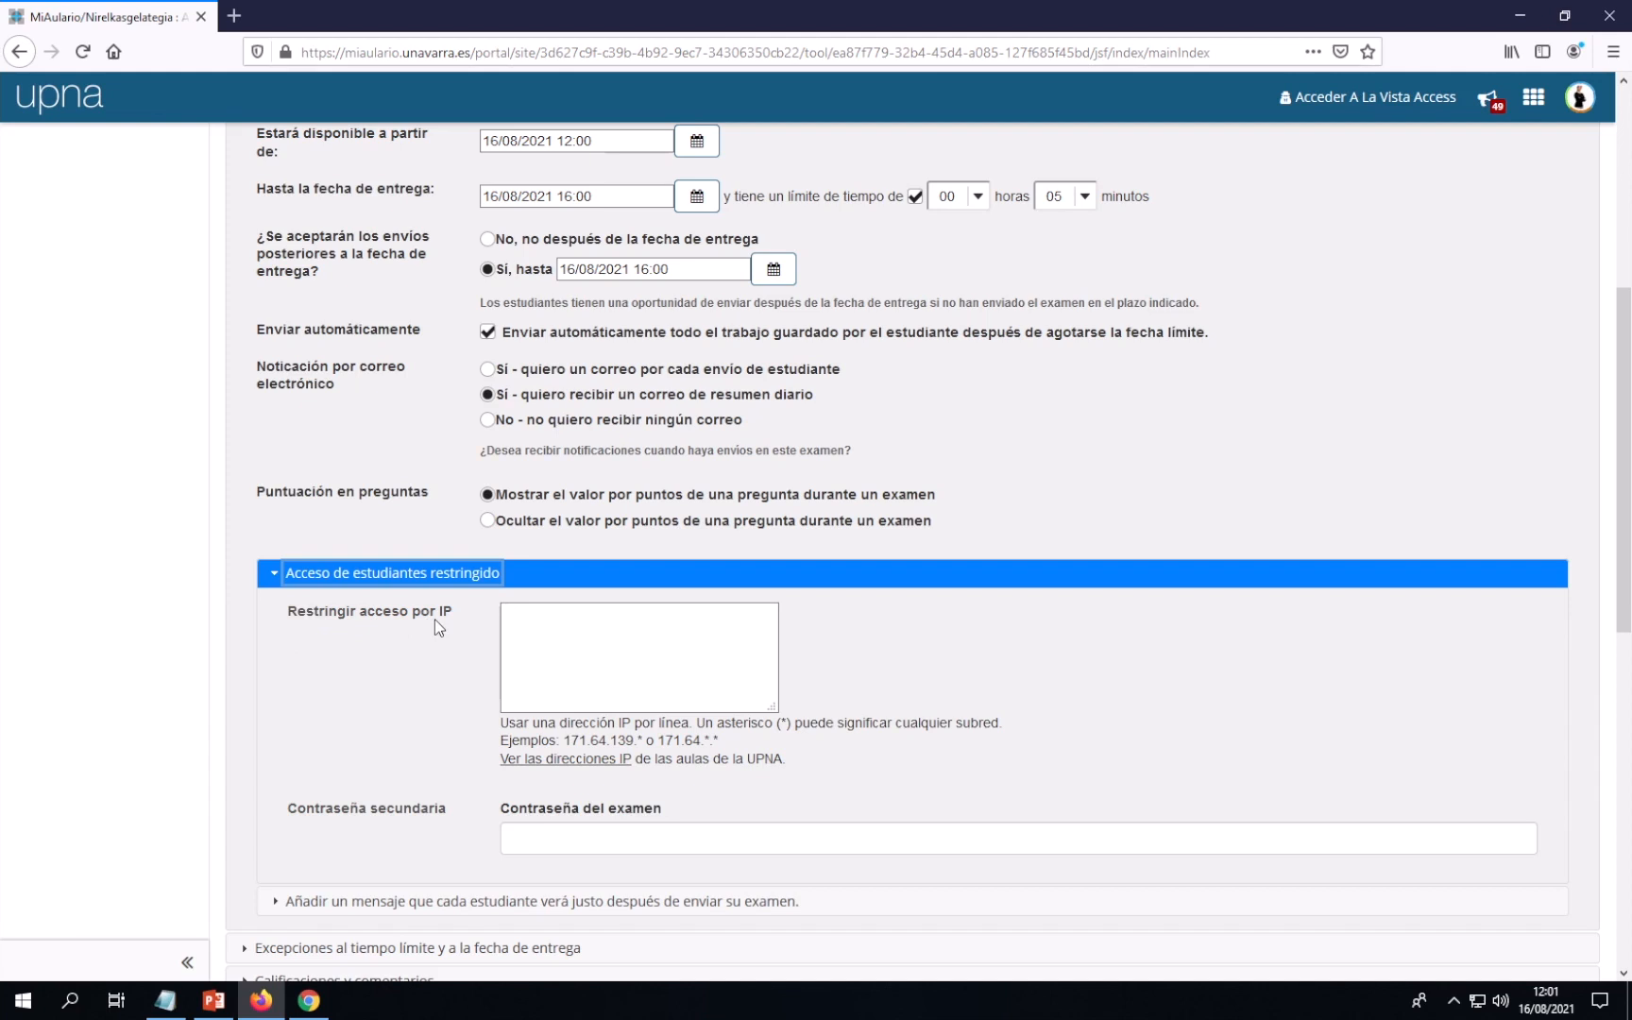
click(521, 619)
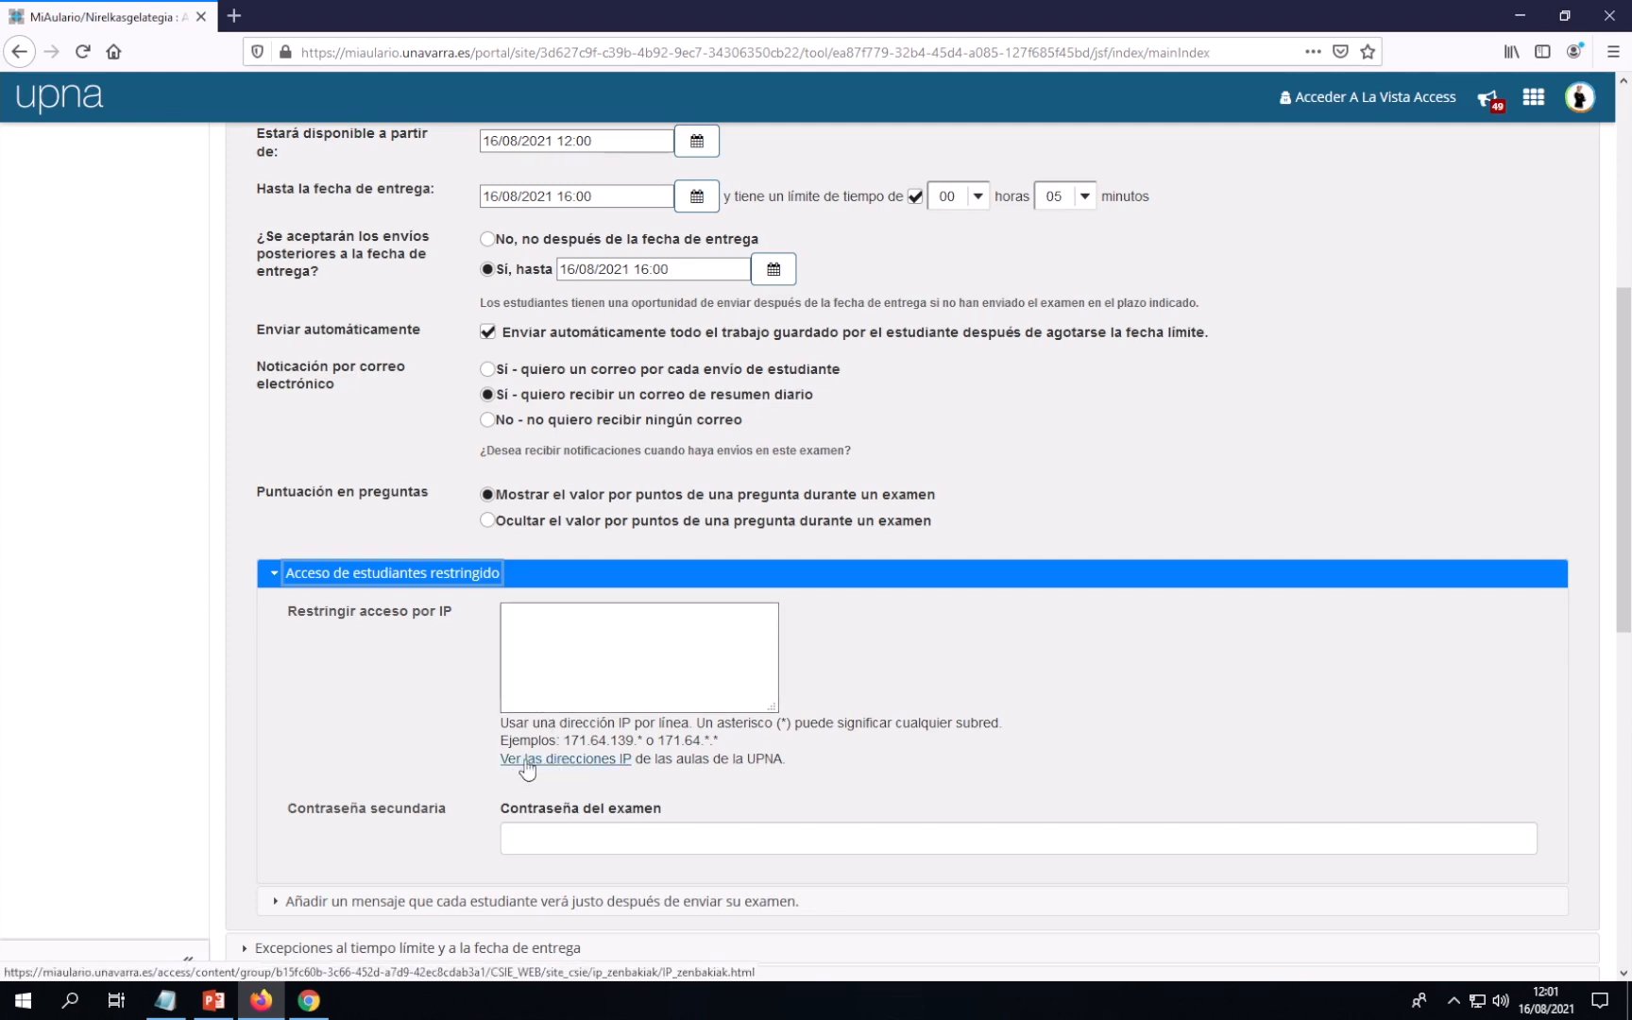
click(565, 766)
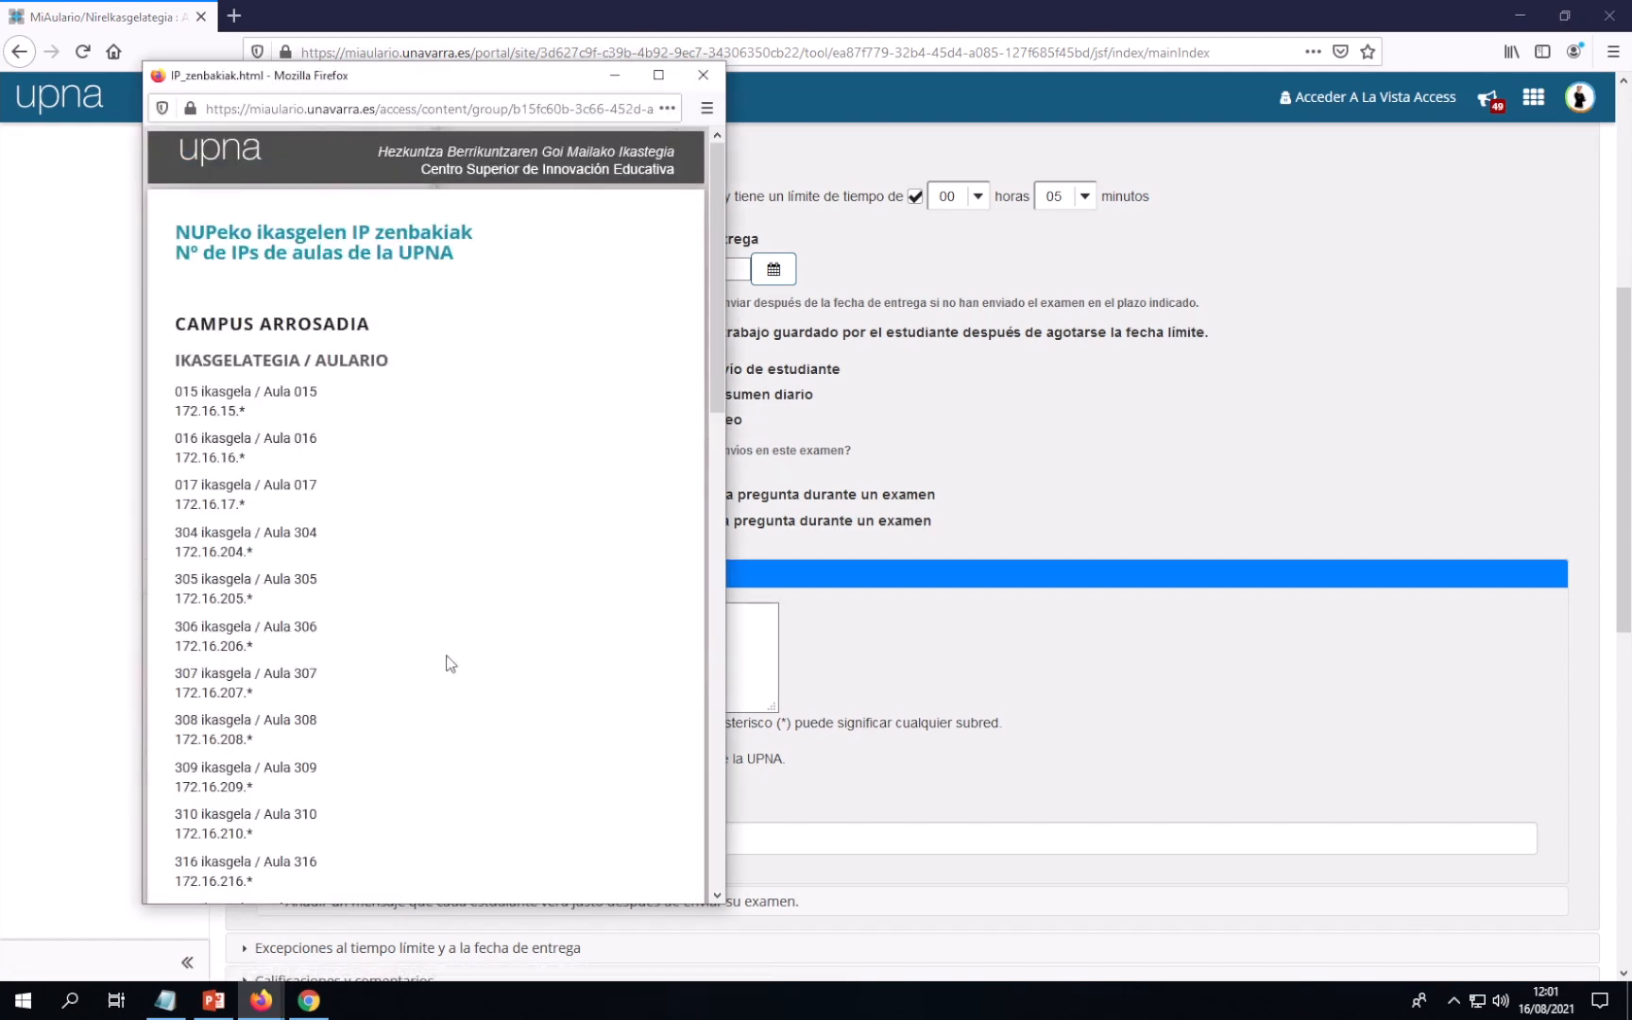
mouse_move(244, 460)
mouse_down()
mouse_move(175, 460)
mouse_move(255, 463)
mouse_up()
key(ctrl+c)
click(740, 638)
key(ctrl+v)
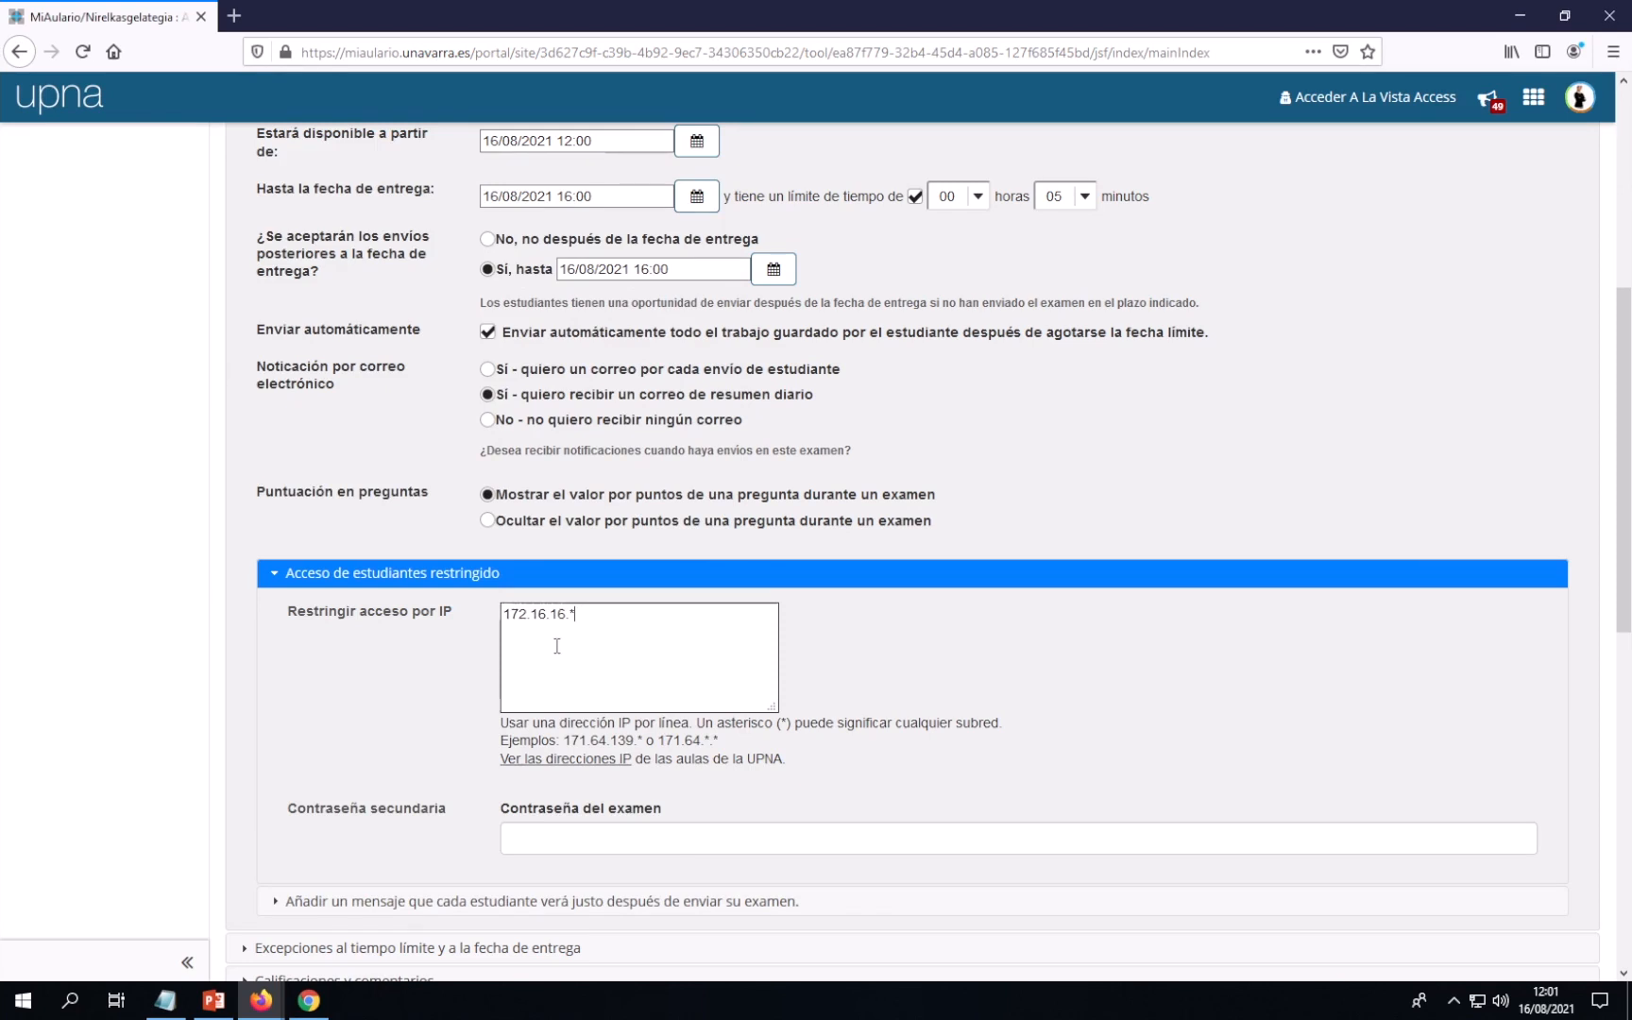
drag(553, 616, 572, 615)
double_click(573, 614)
click(577, 620)
Paste Aula 017's range 172.16.17.* as a second line in the IP restriction box
click(268, 1005)
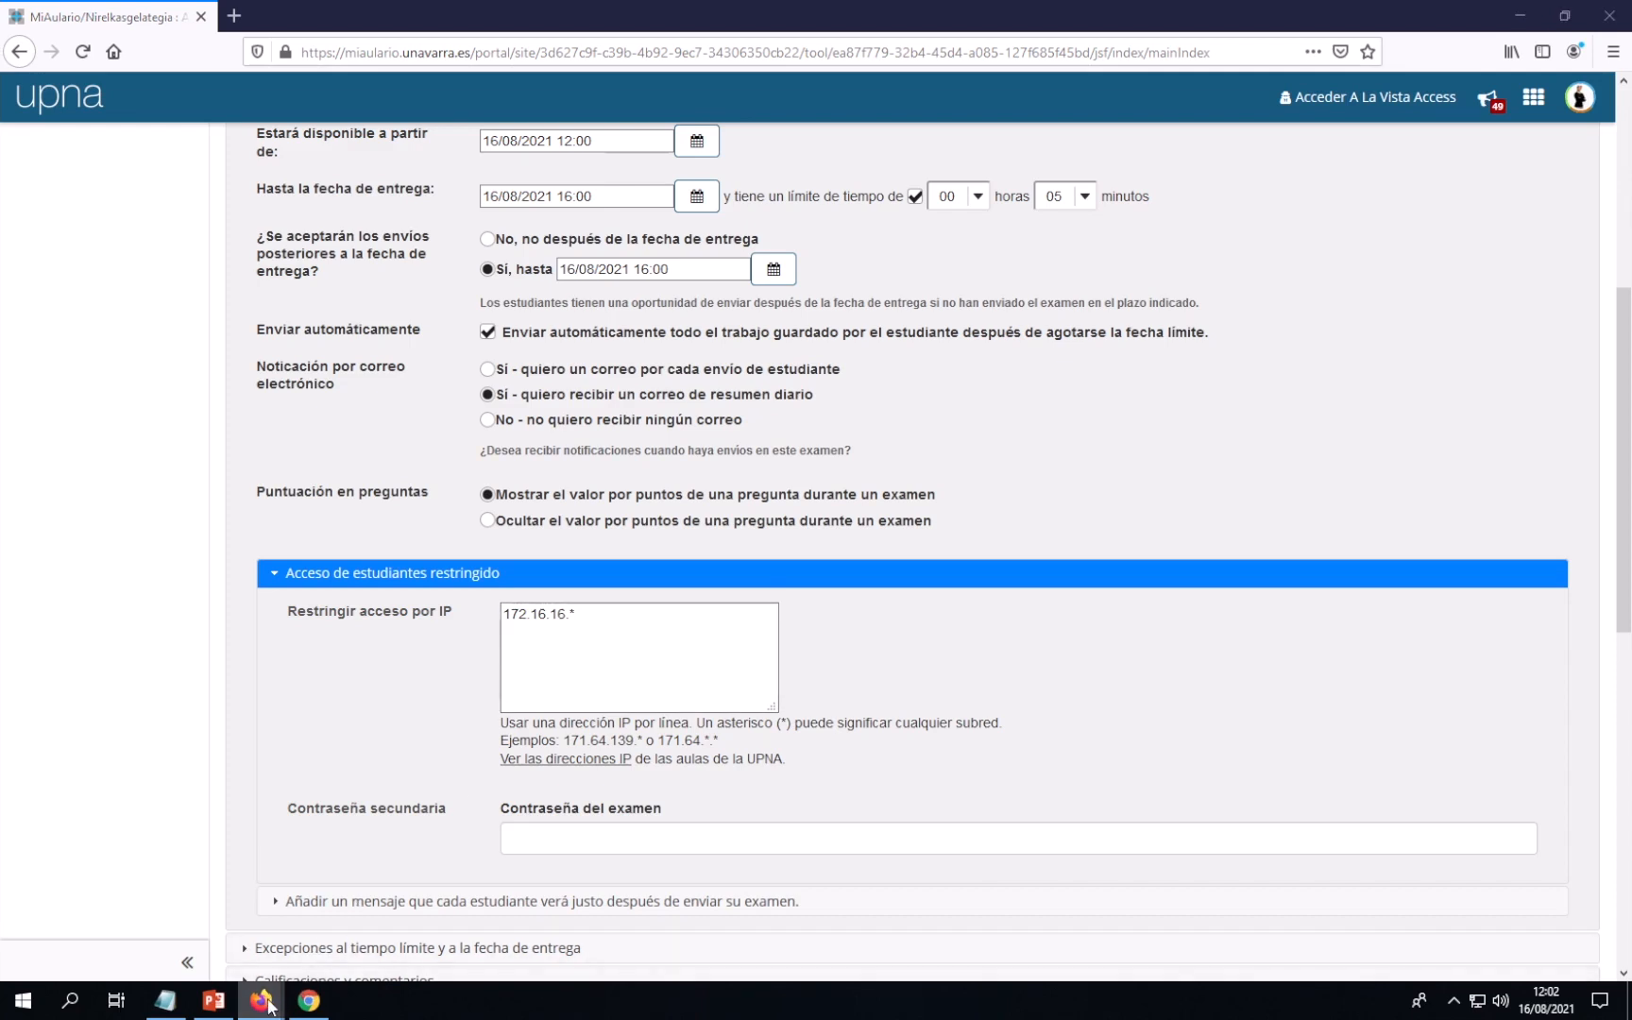
click(354, 902)
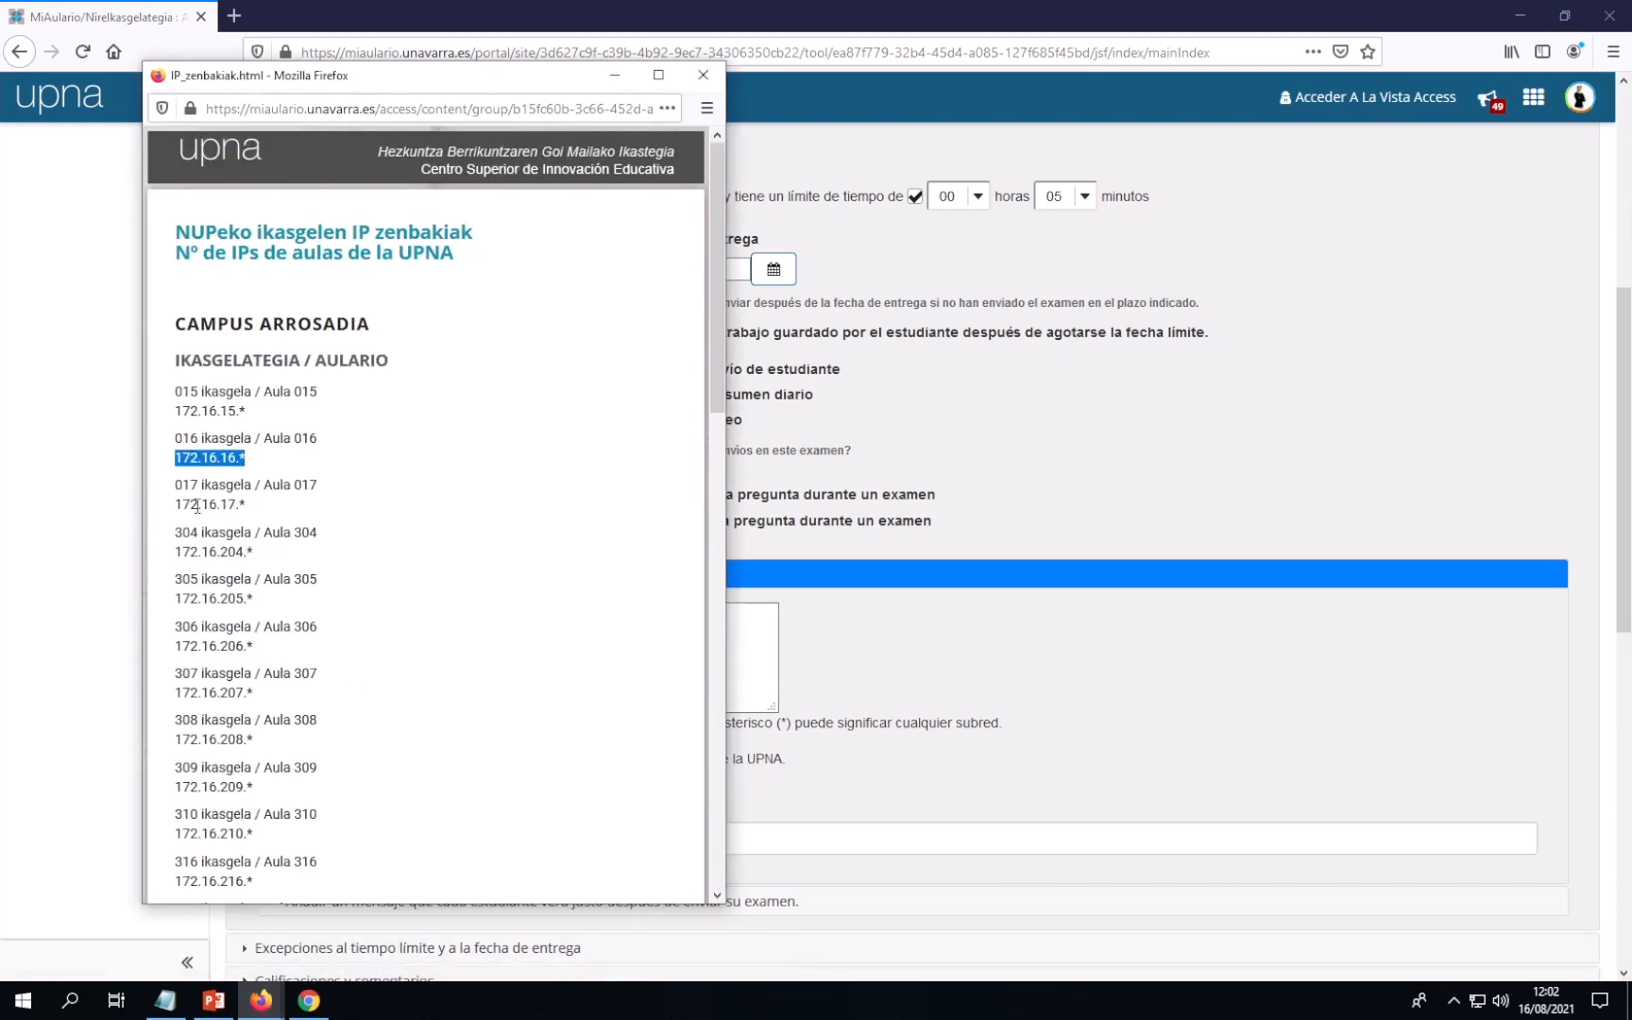
drag(174, 505, 247, 504)
key(ctrl+c)
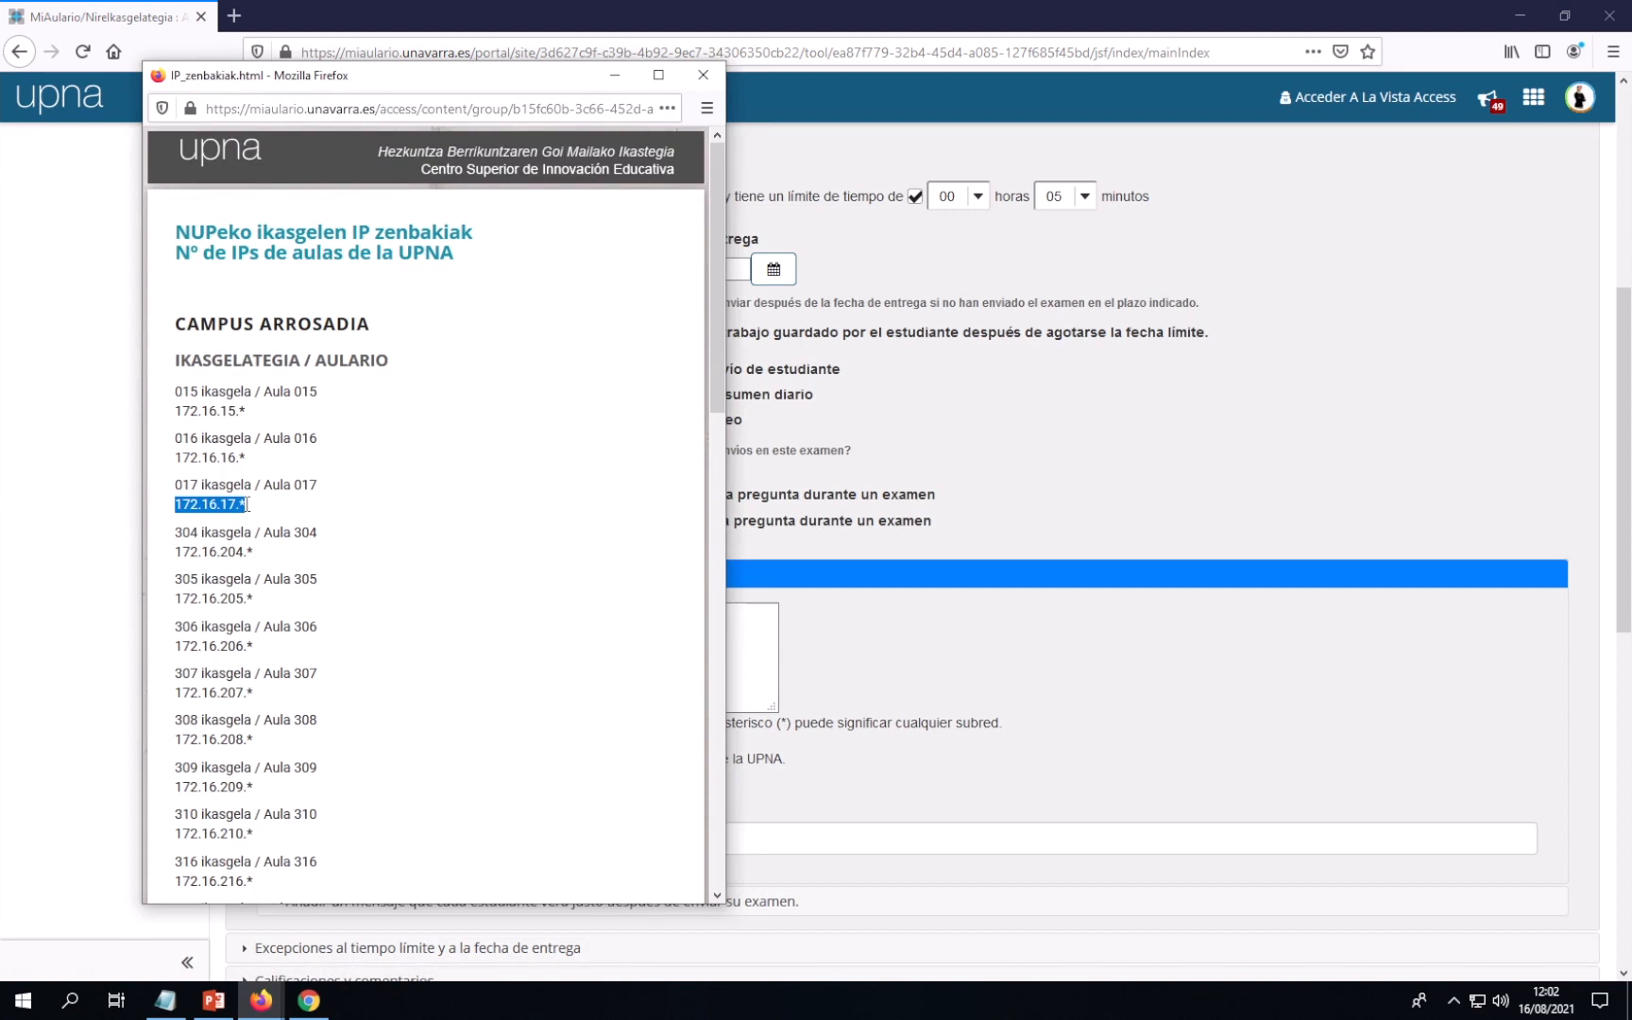
click(795, 619)
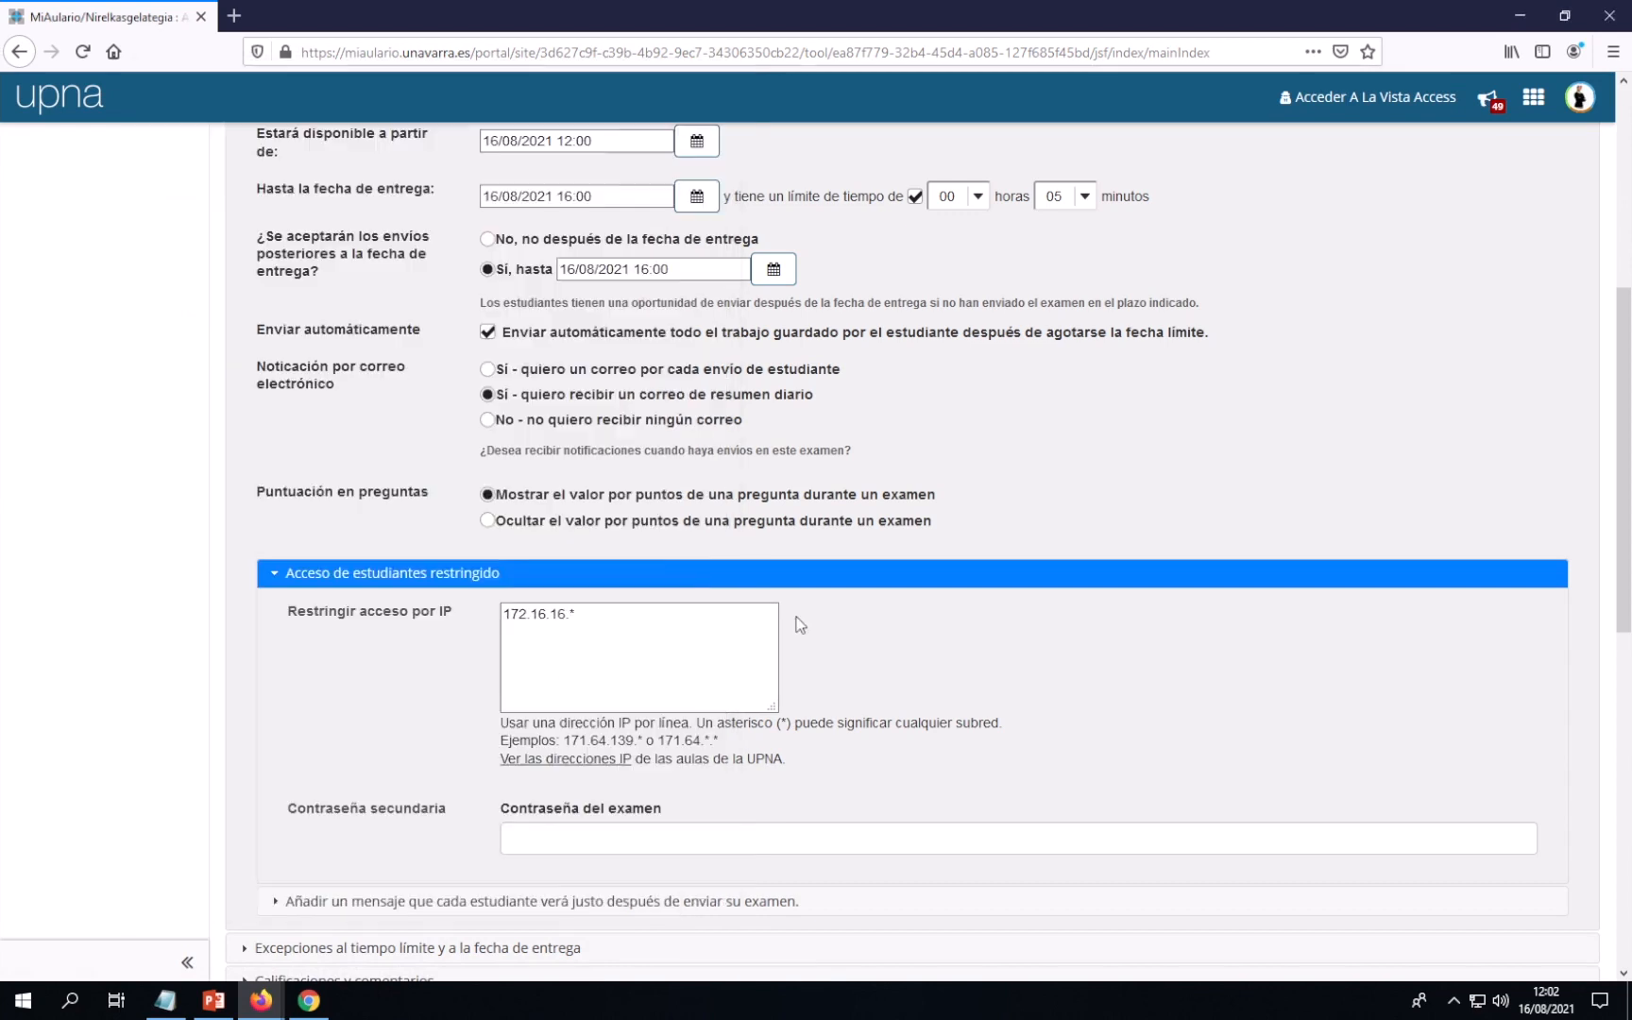
click(539, 631)
key(ctrl+v)
scroll(915, 649, down, 2)
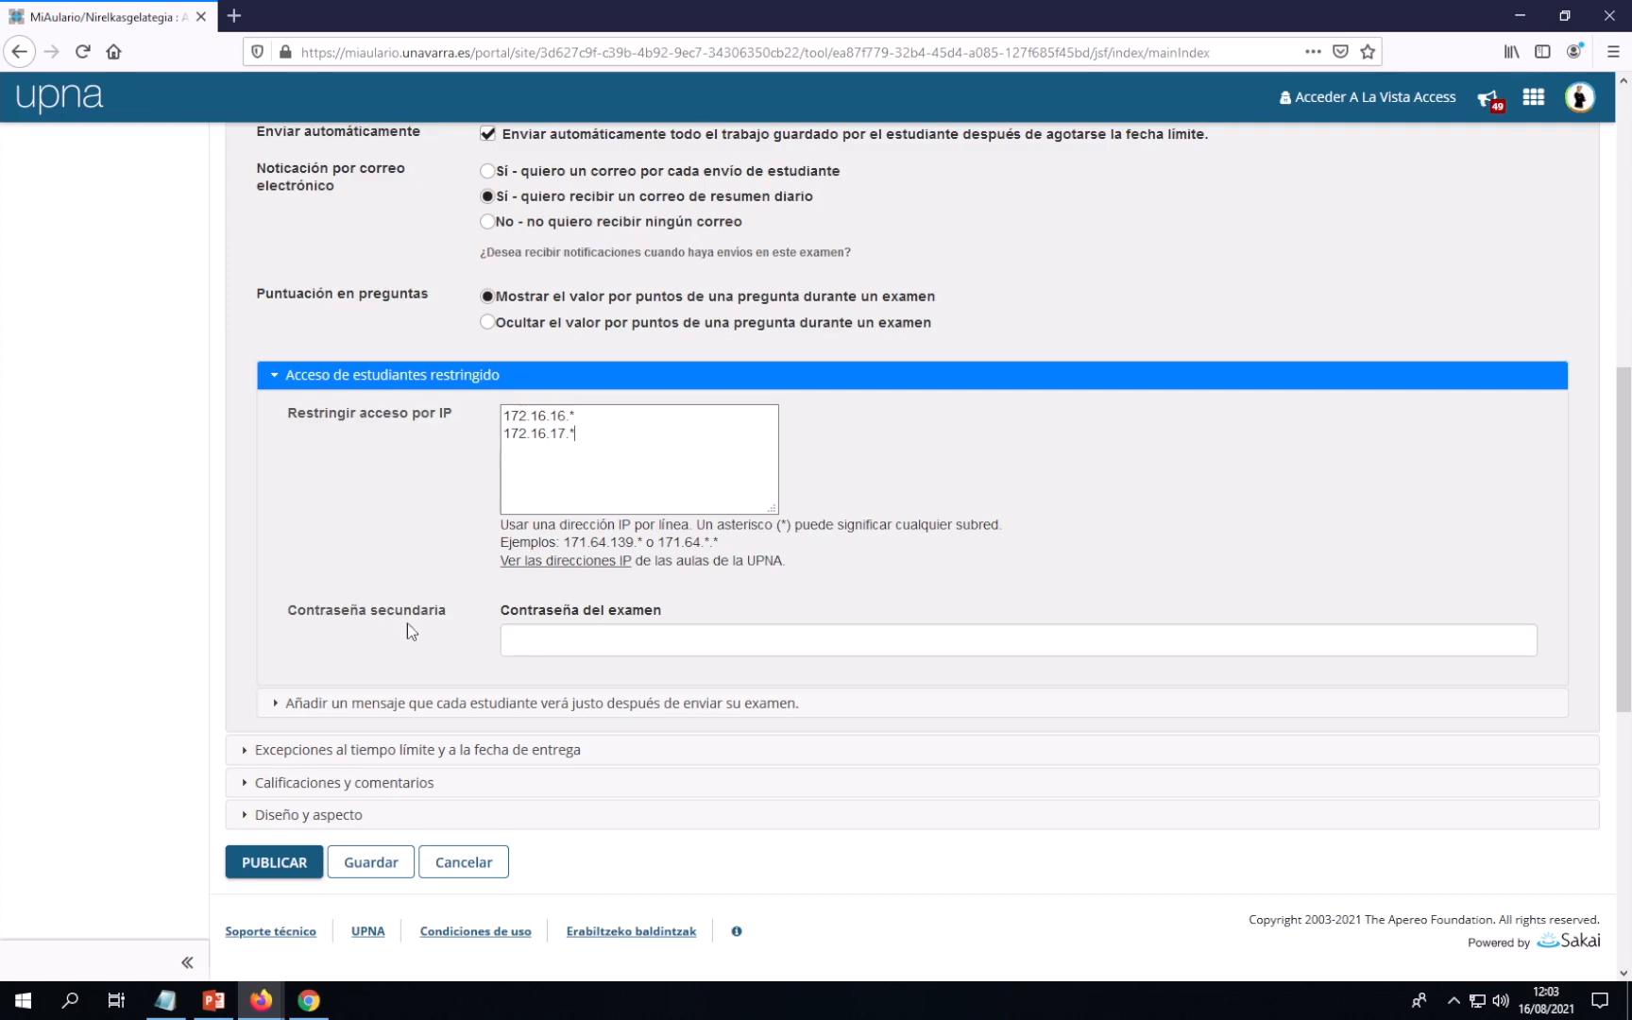
Enter the exam password and expand the post-submission message settings
click(538, 644)
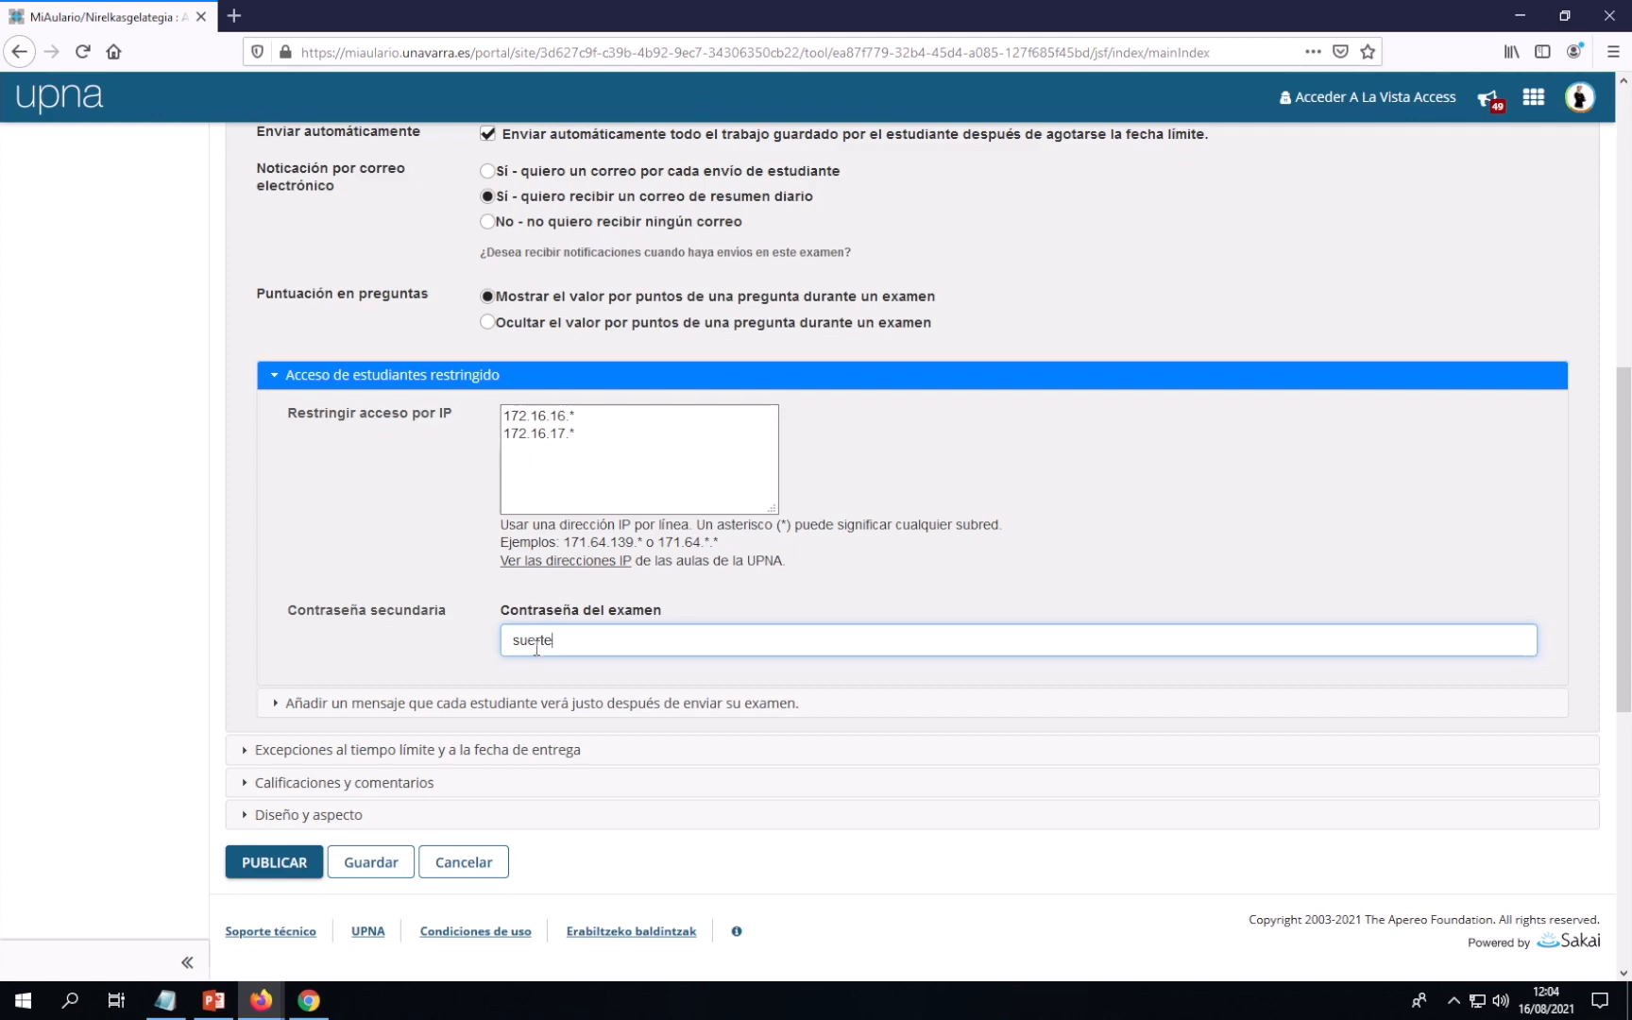
click(464, 708)
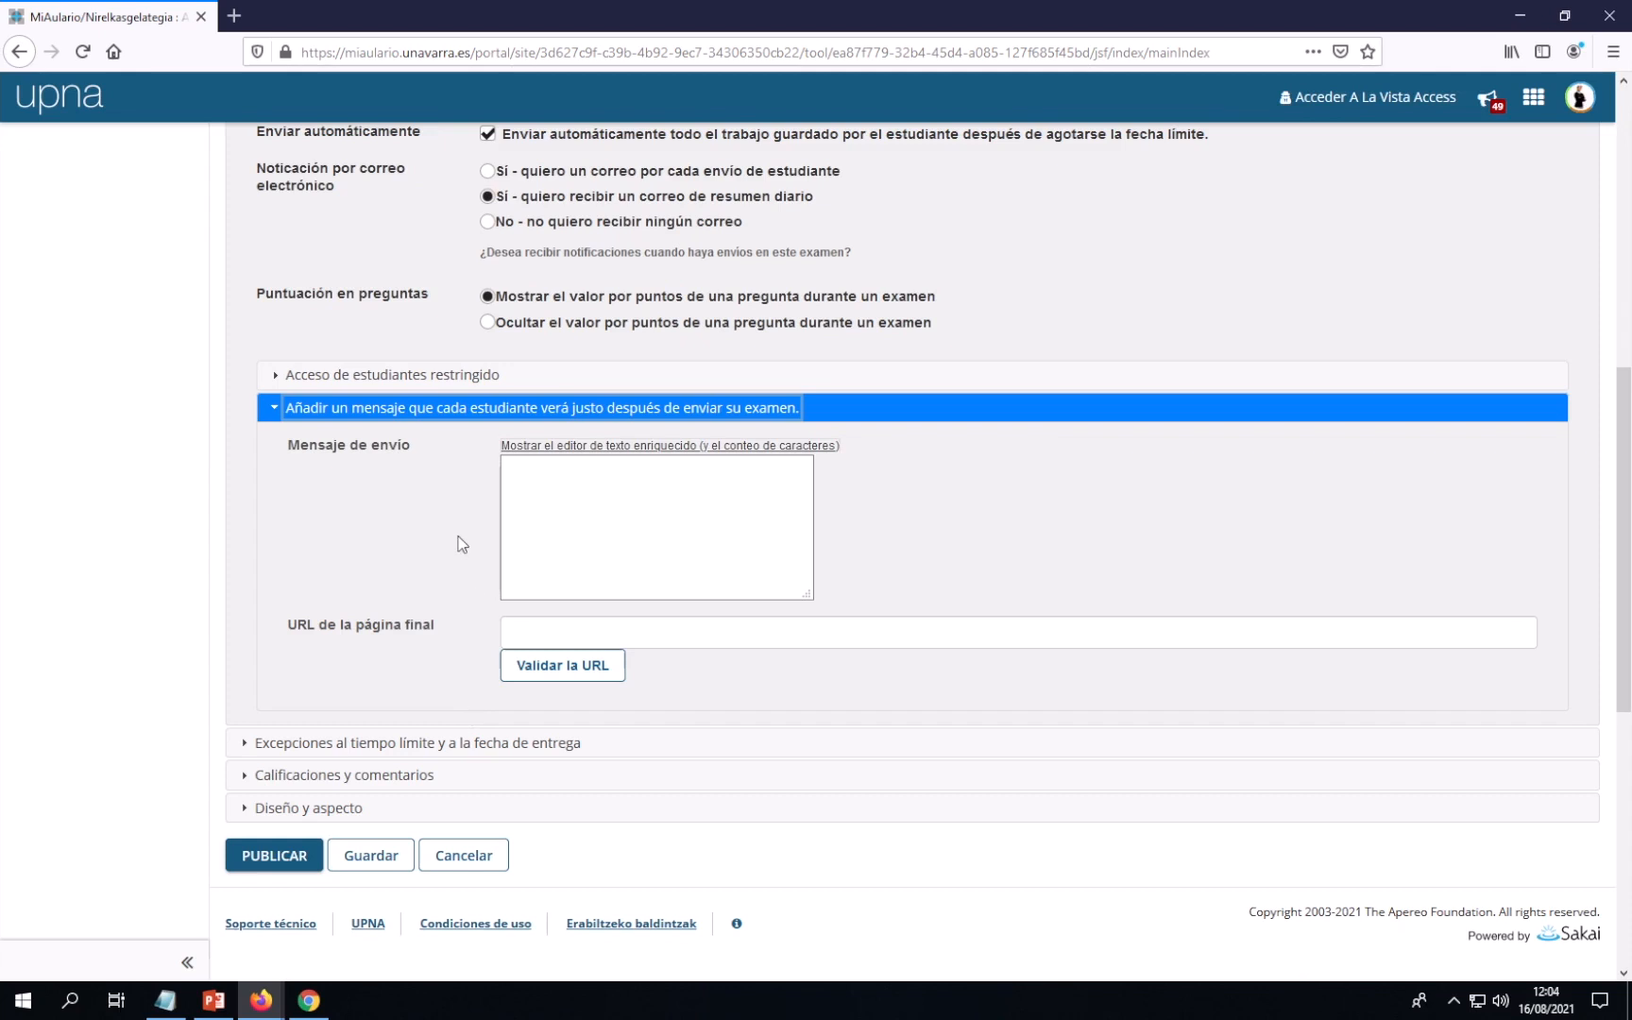
Write 'Tu examen se ha enviado correctamente. Gracias.' in the Mensaje de envío box, correcting typos
click(514, 469)
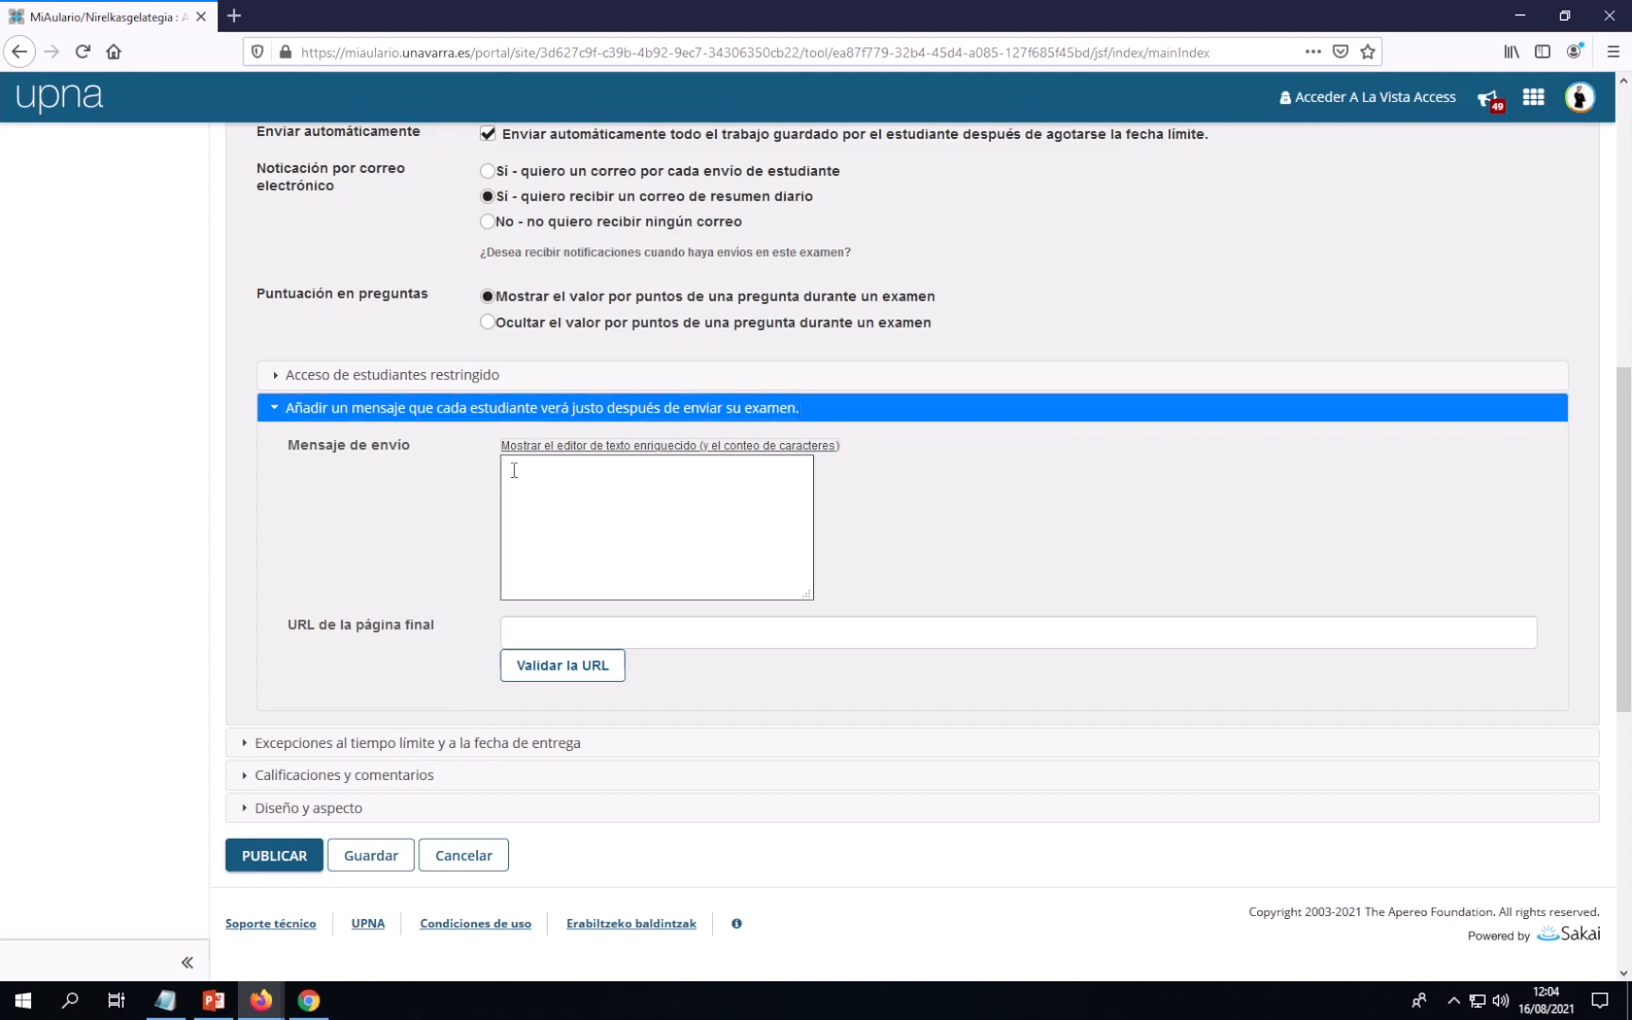
text(Tu examen se ha enviado correctament)
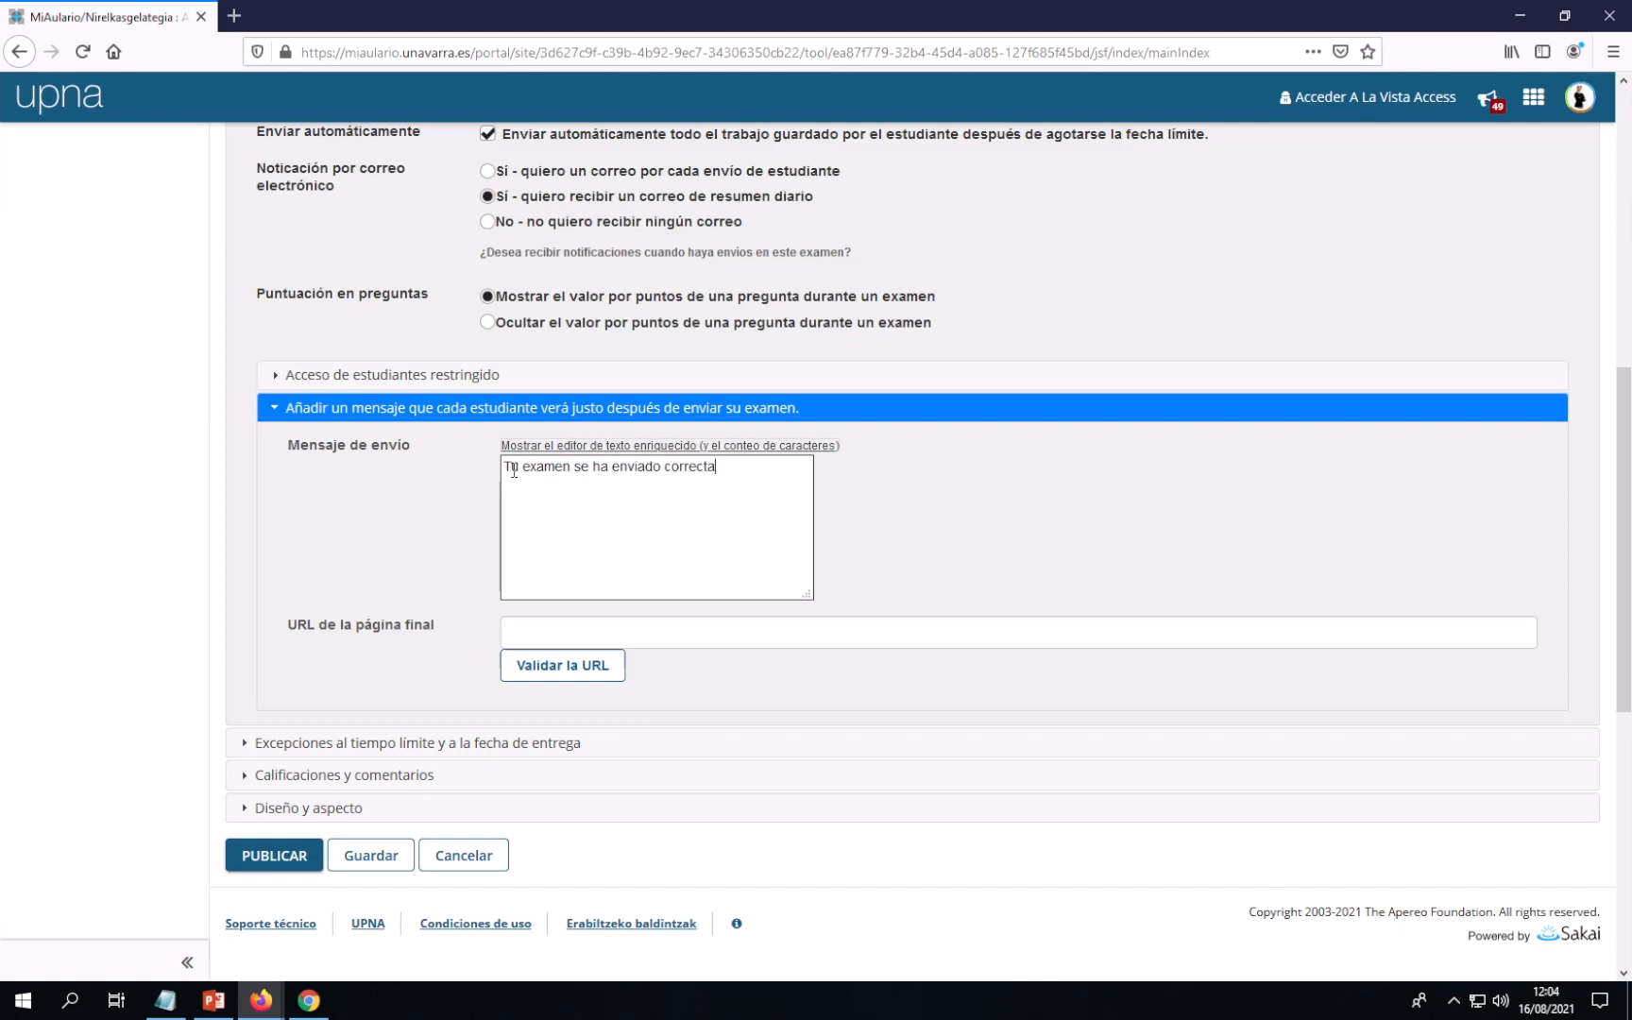
key(BackSpace)
key(BackSpace)
key(BackSpace)
key(BackSpace)
text(mente. Gracias.)
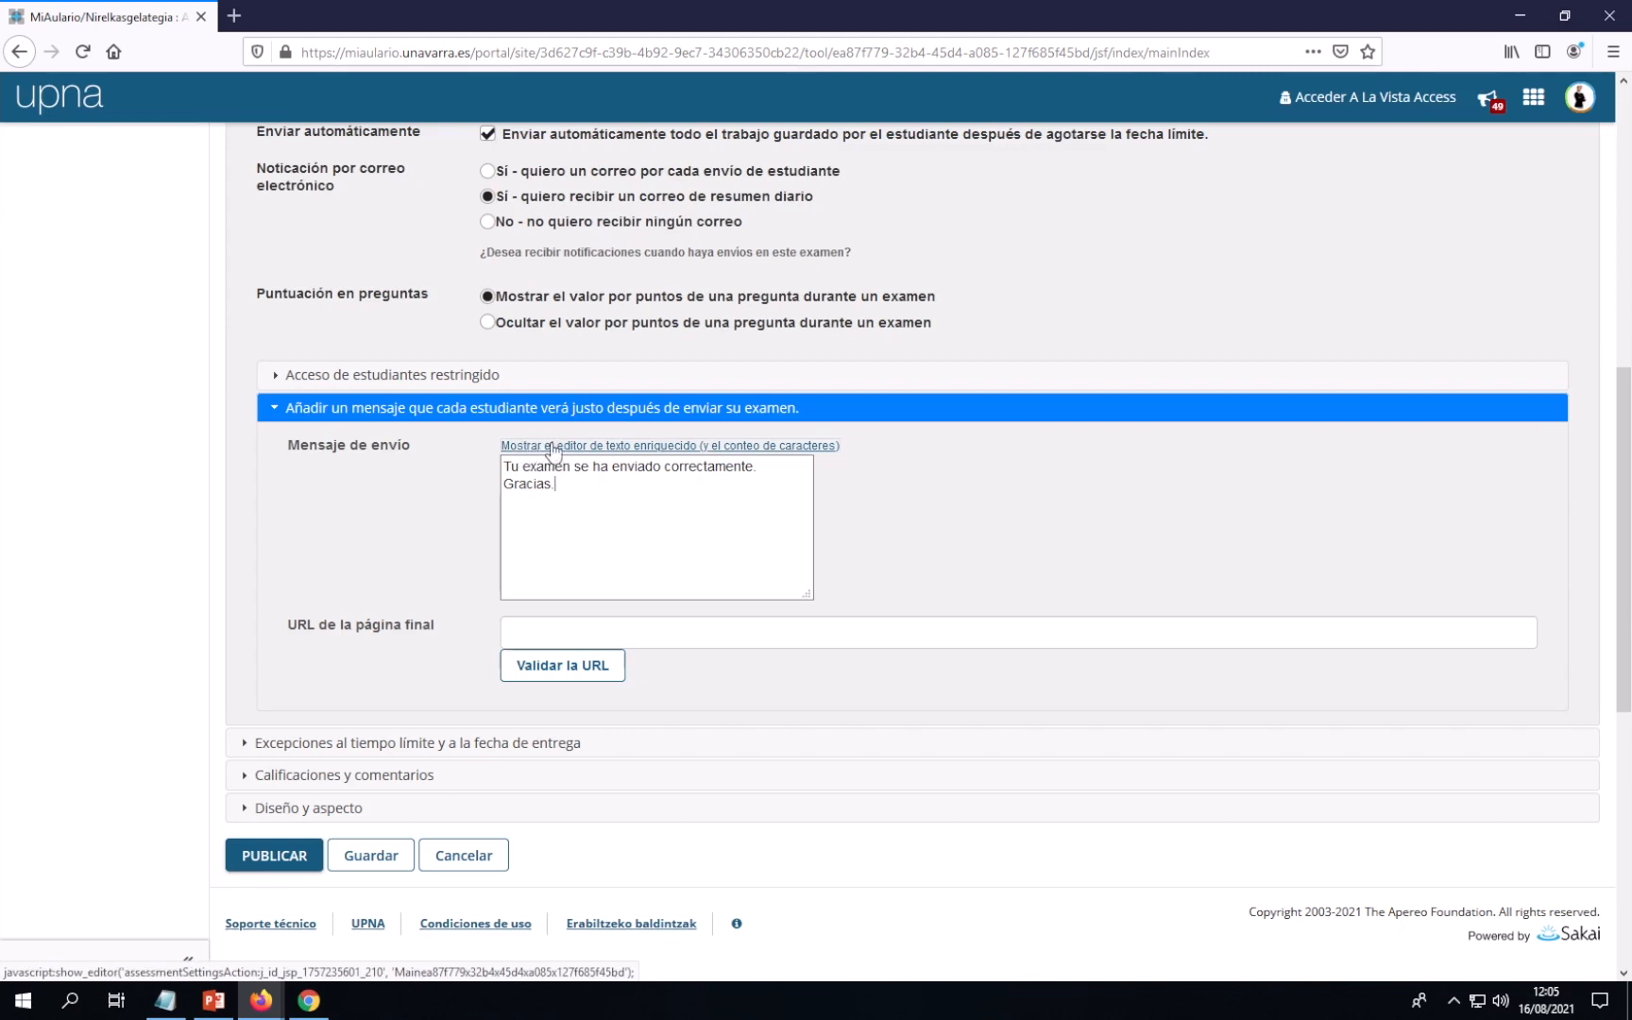
Switch to rich-text editing and make the submission message bold at size 24
click(646, 446)
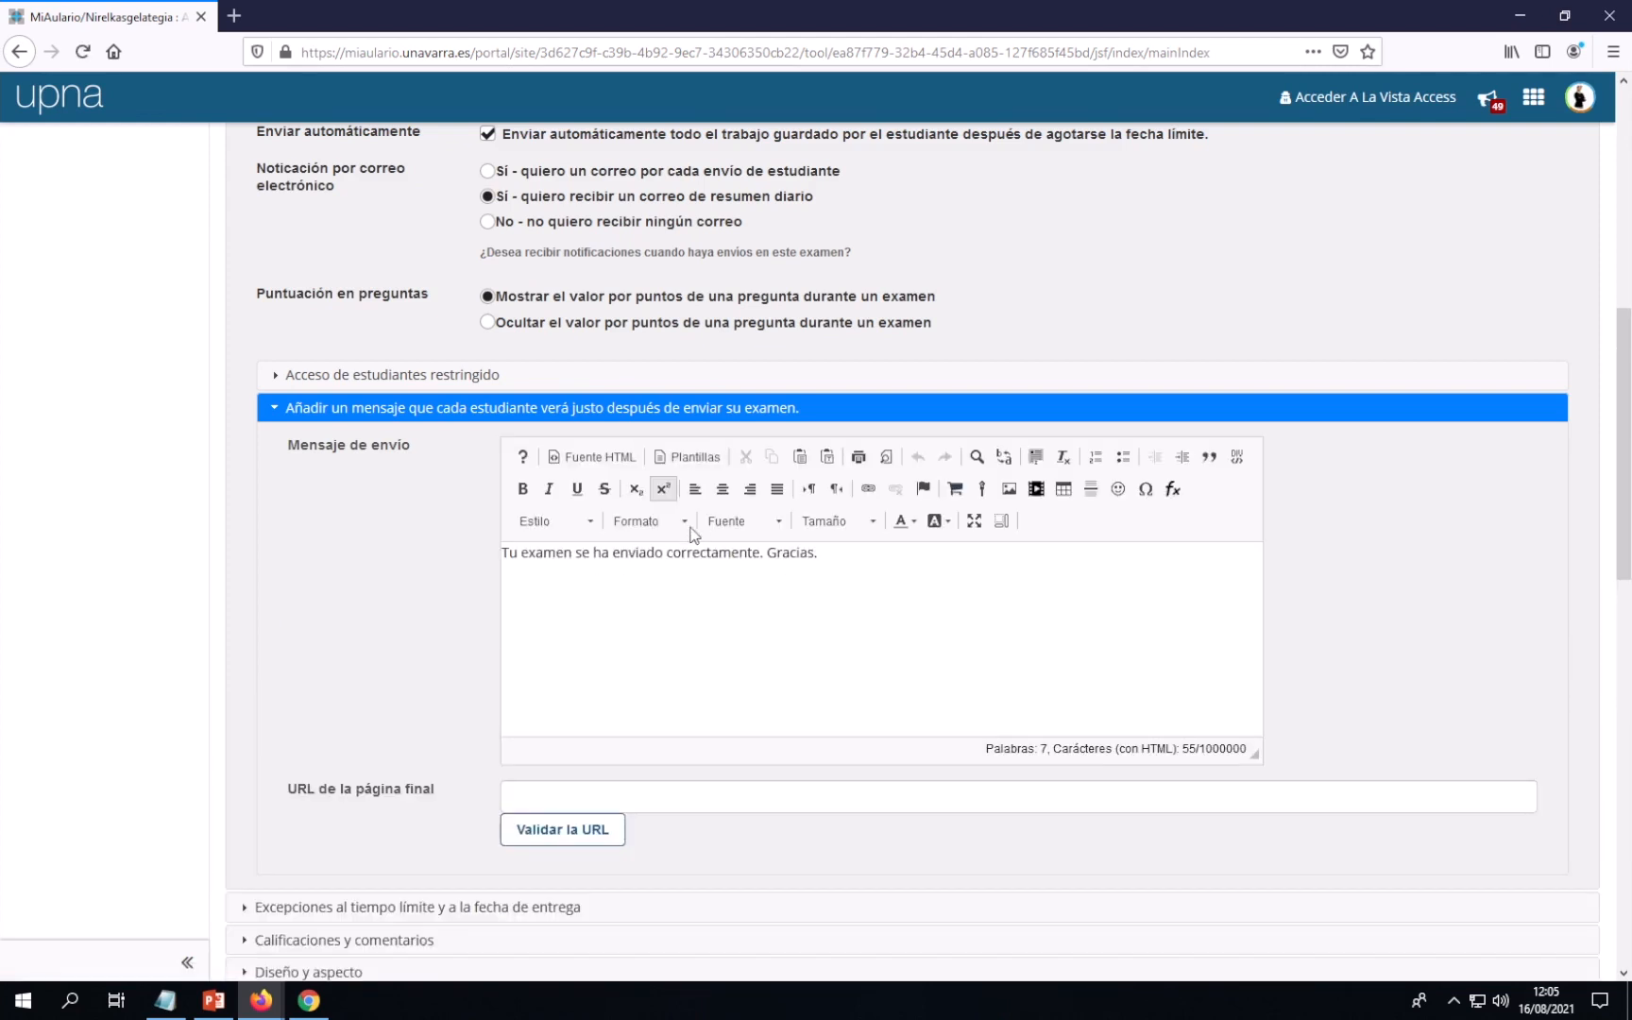
drag(820, 554, 494, 552)
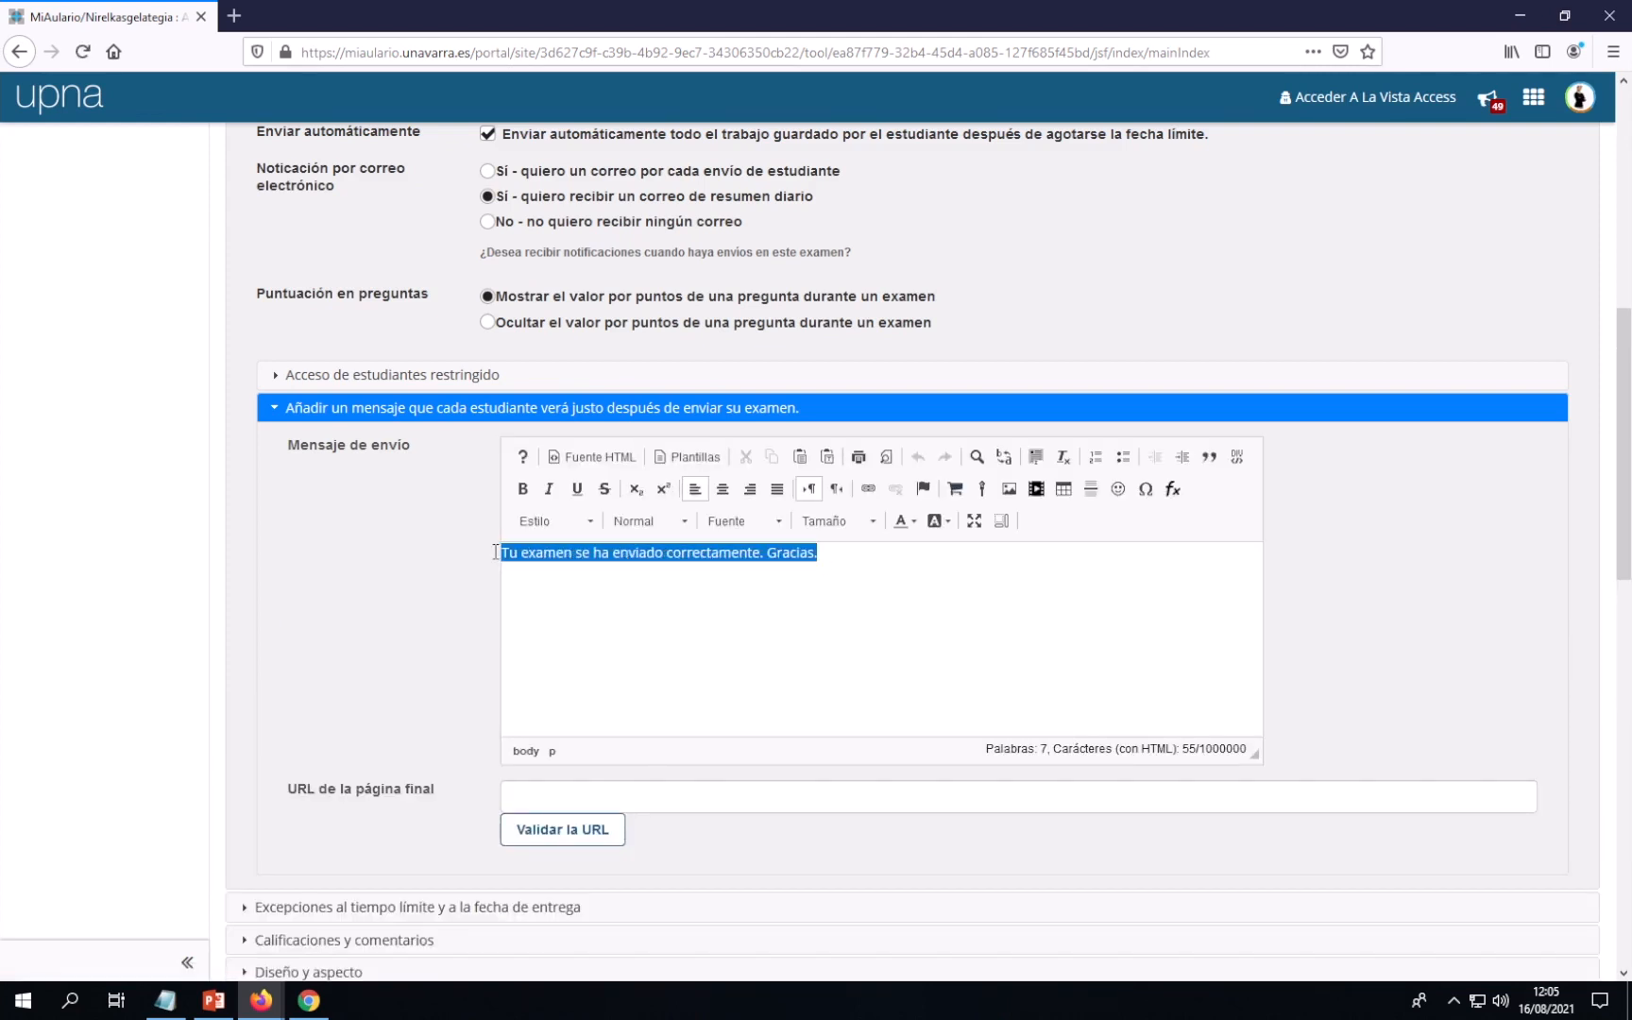
click(523, 490)
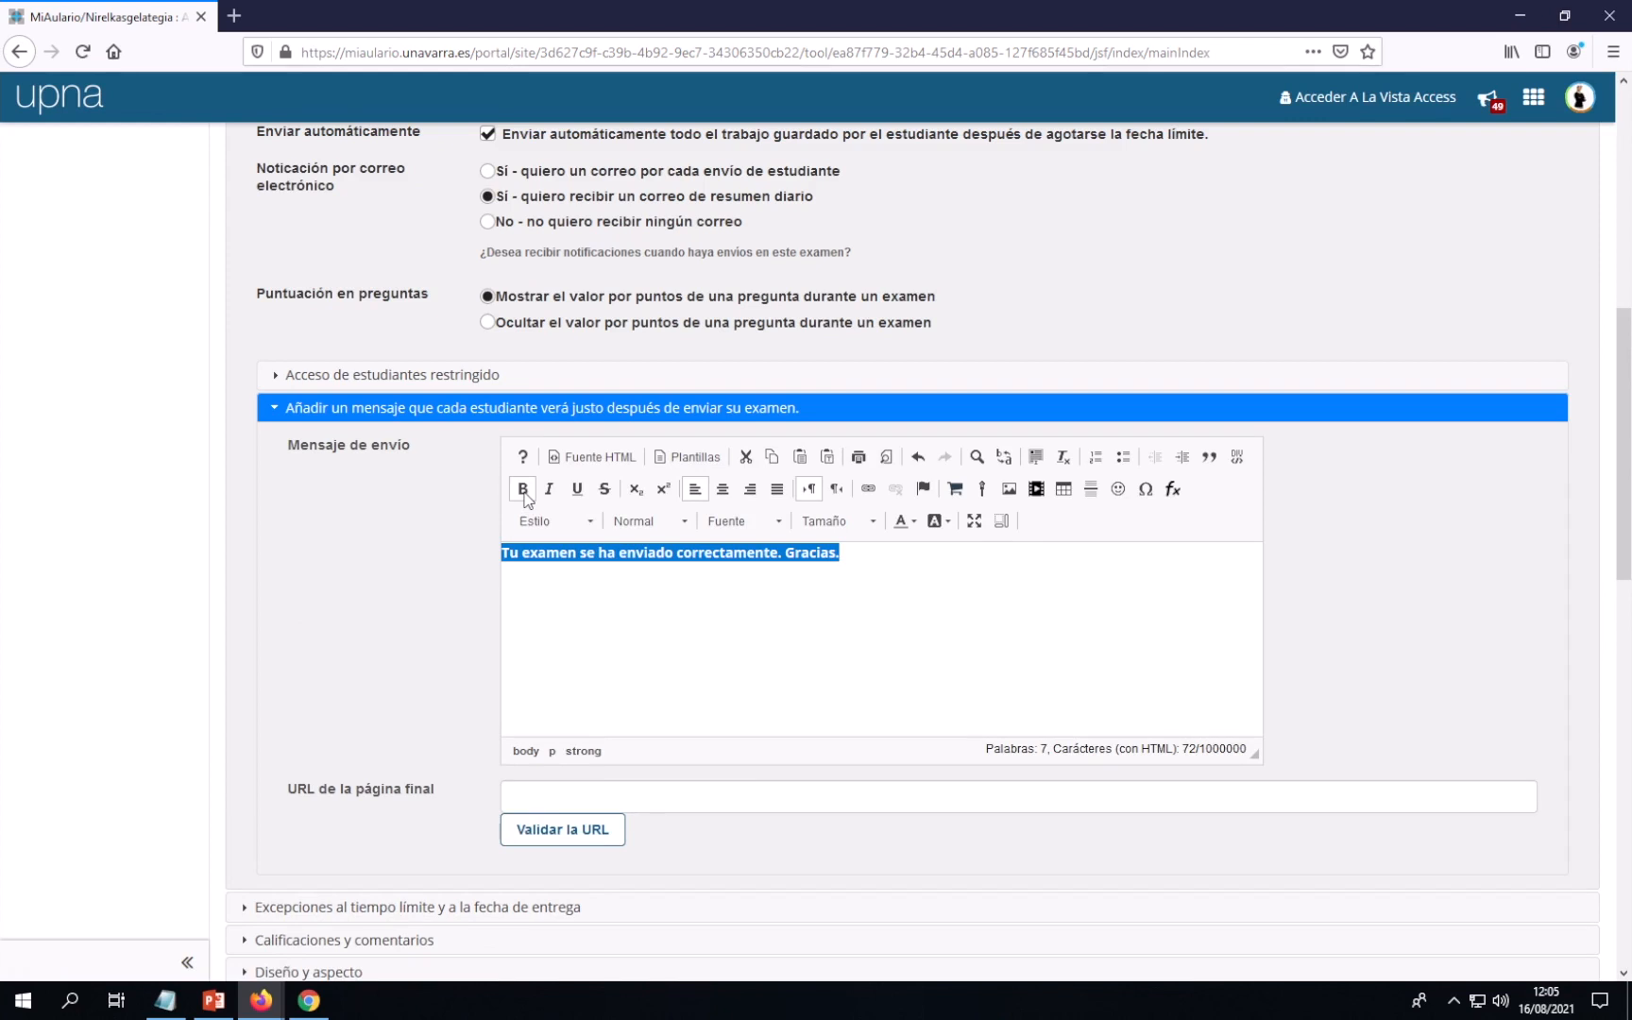
click(873, 531)
scroll(875, 594, down, 5)
scroll(849, 590, up, 2)
scroll(847, 604, down, 3)
click(814, 559)
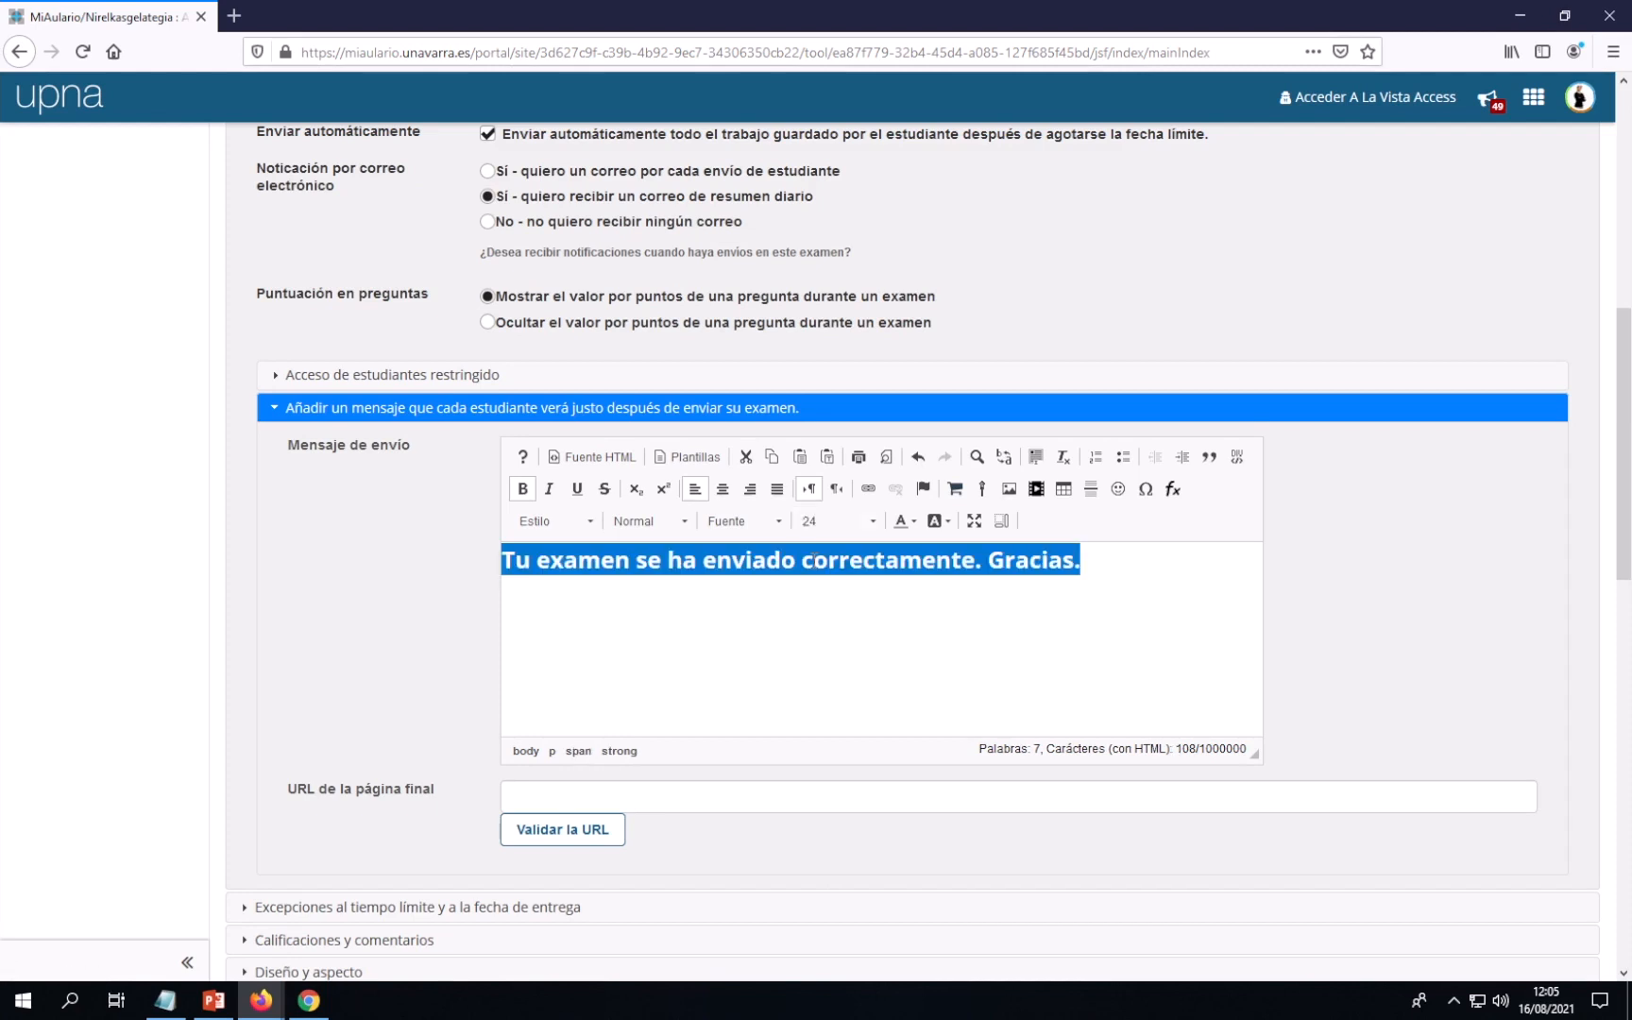
Colour the submission message red
click(914, 523)
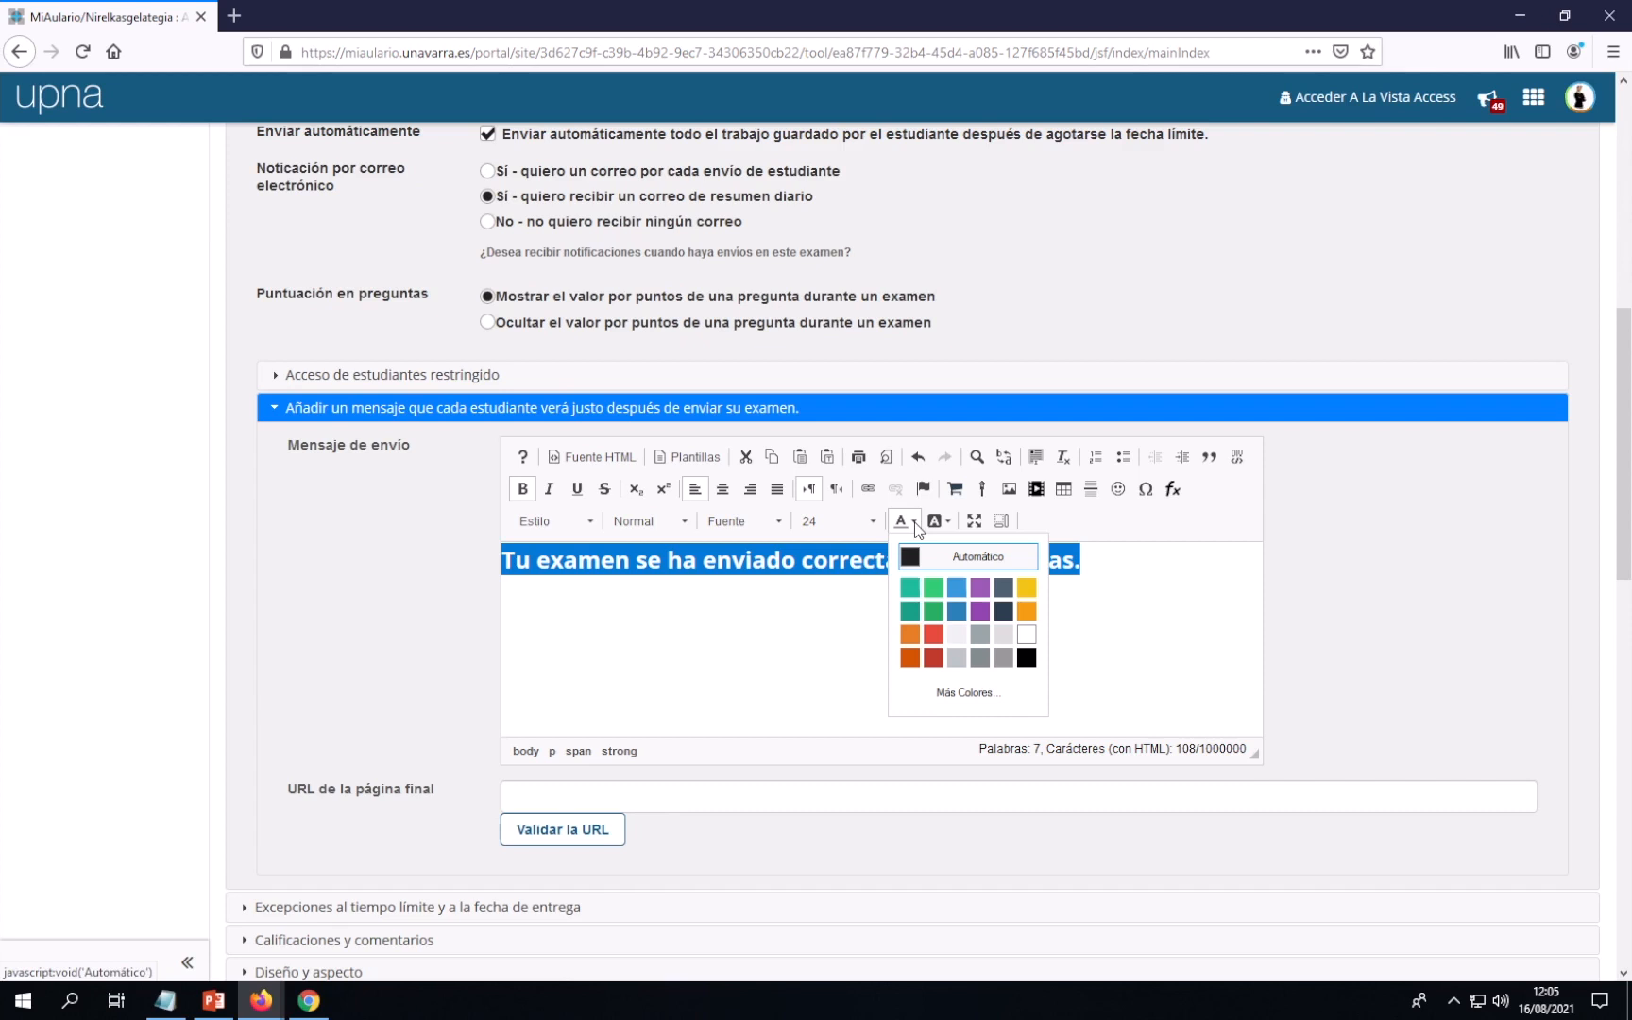
click(933, 634)
click(933, 632)
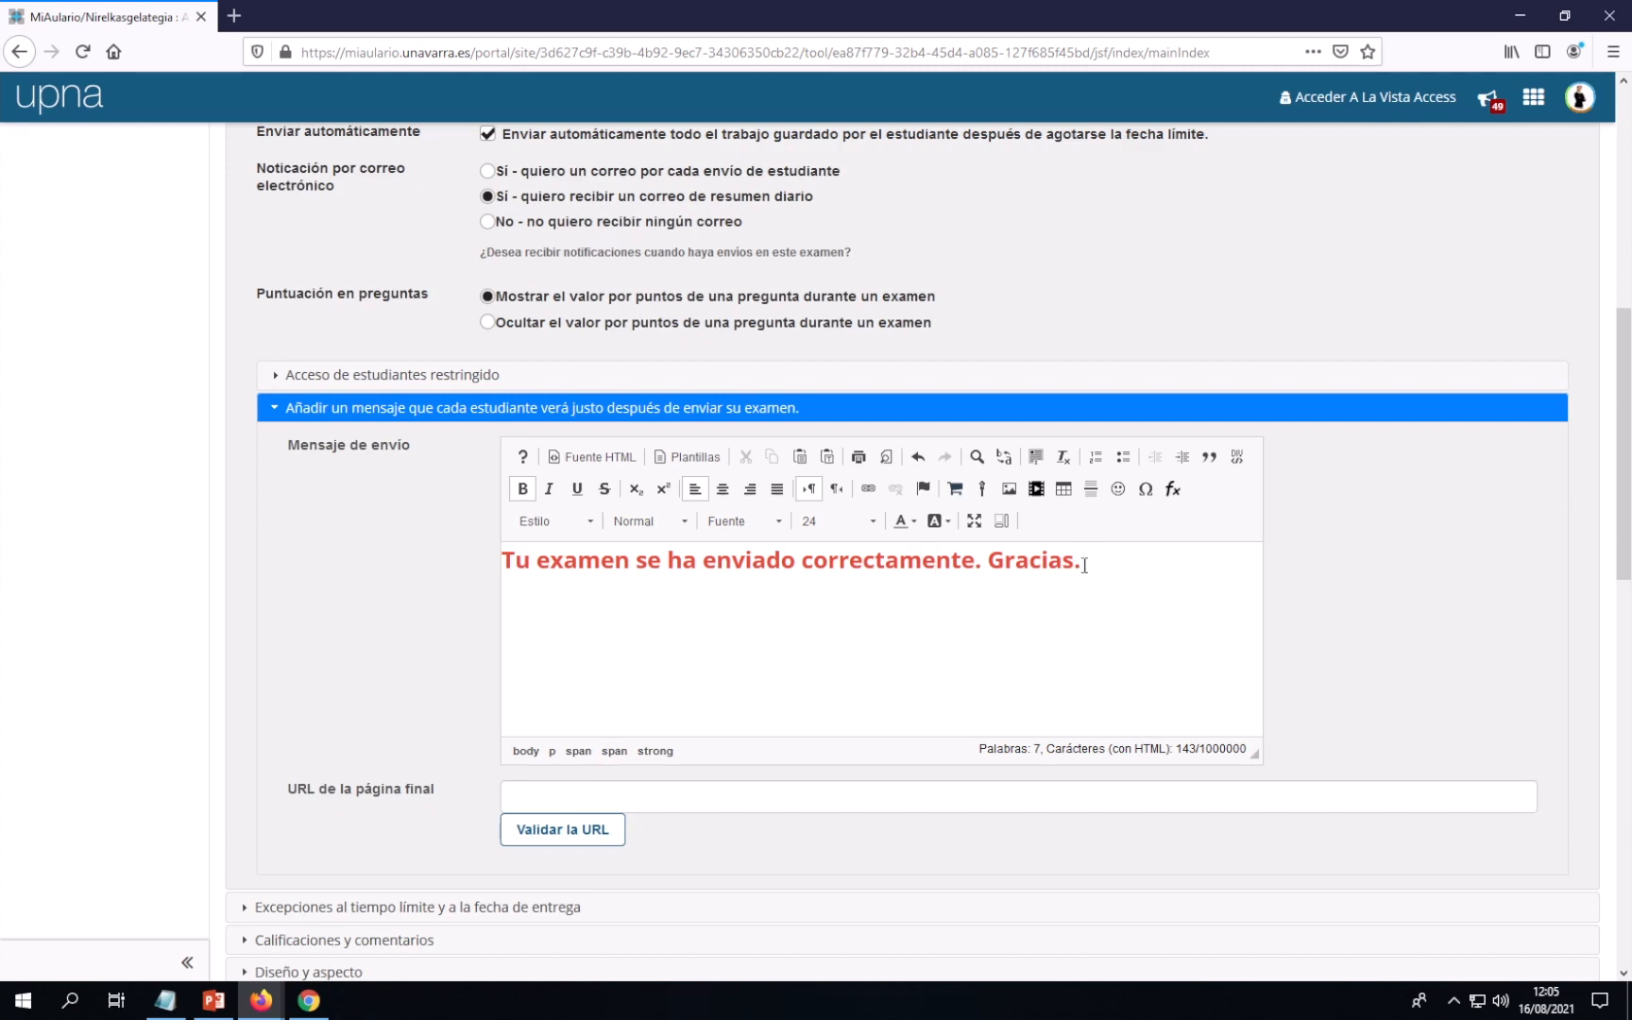
click(1085, 565)
scroll(758, 614, up, 5)
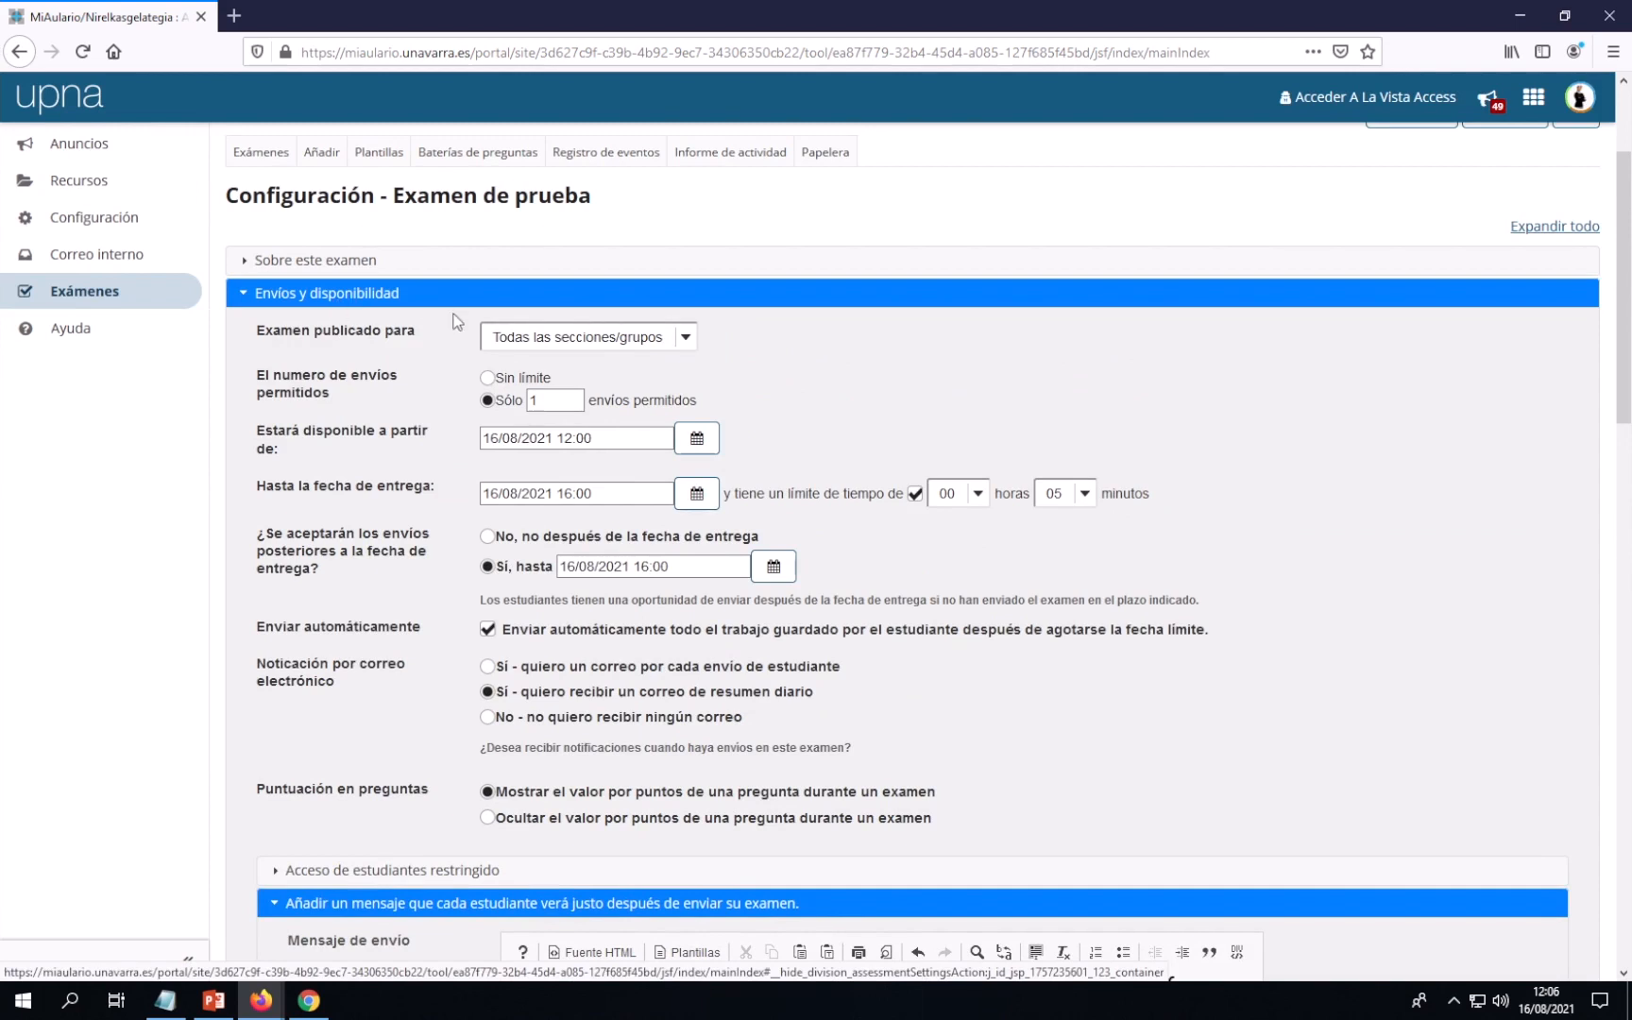
scroll(727, 423, down, 7)
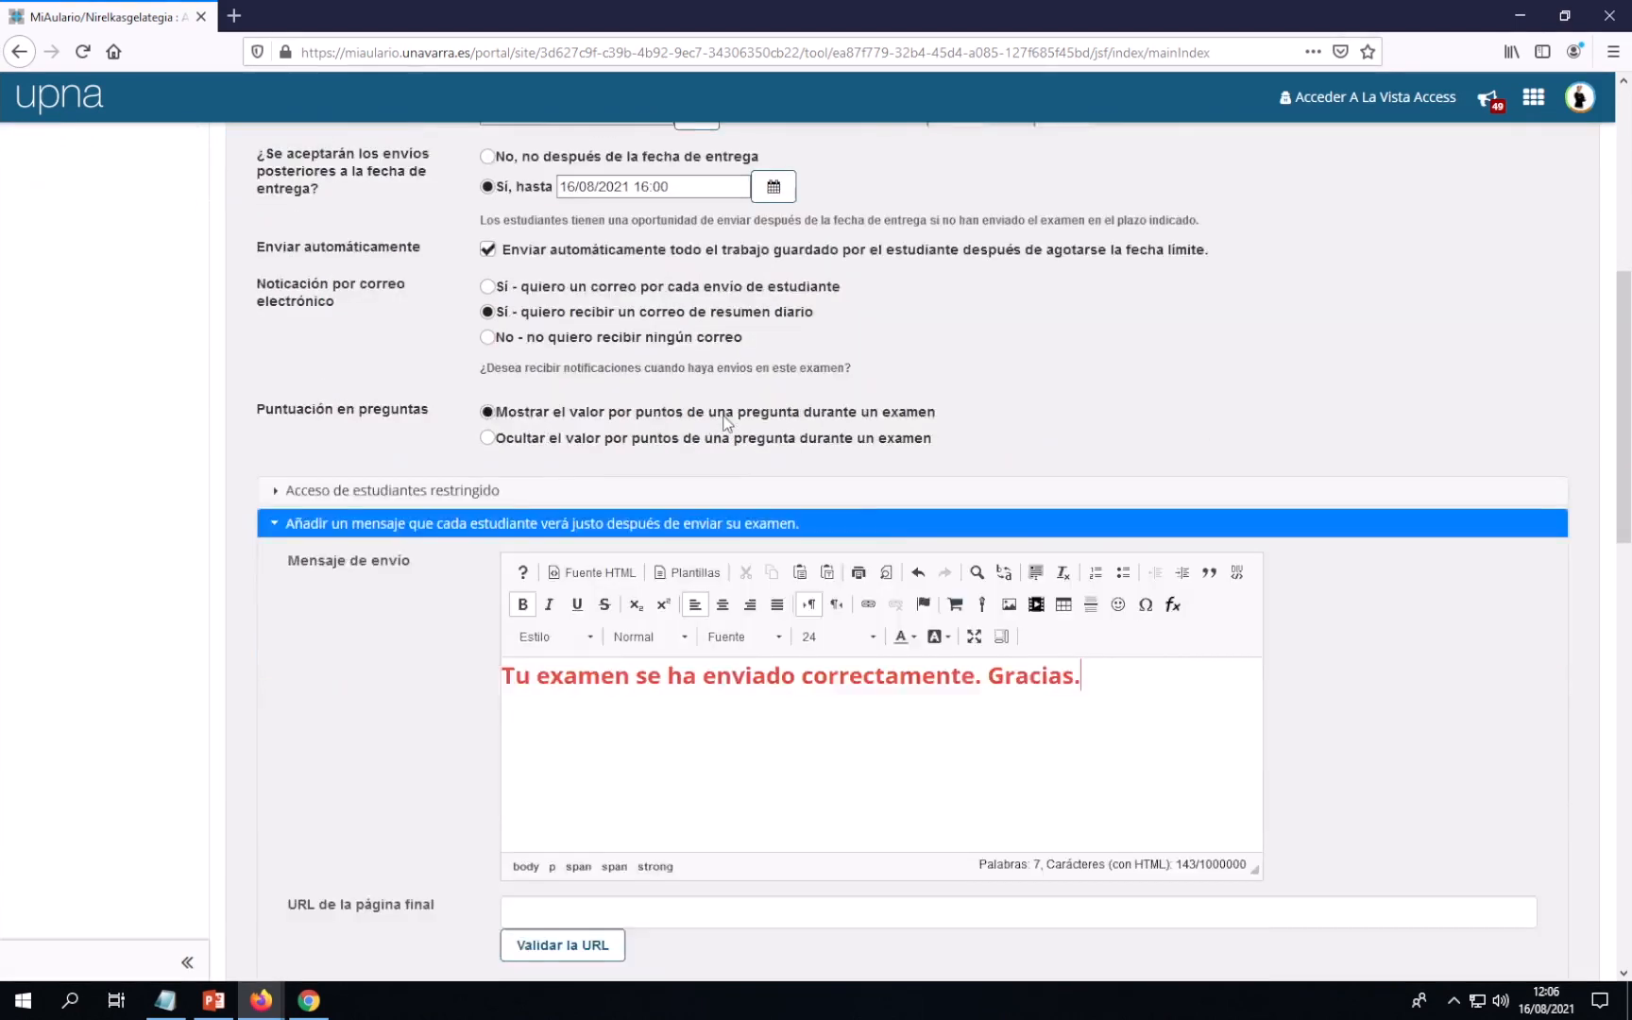
scroll(722, 419, down, 2)
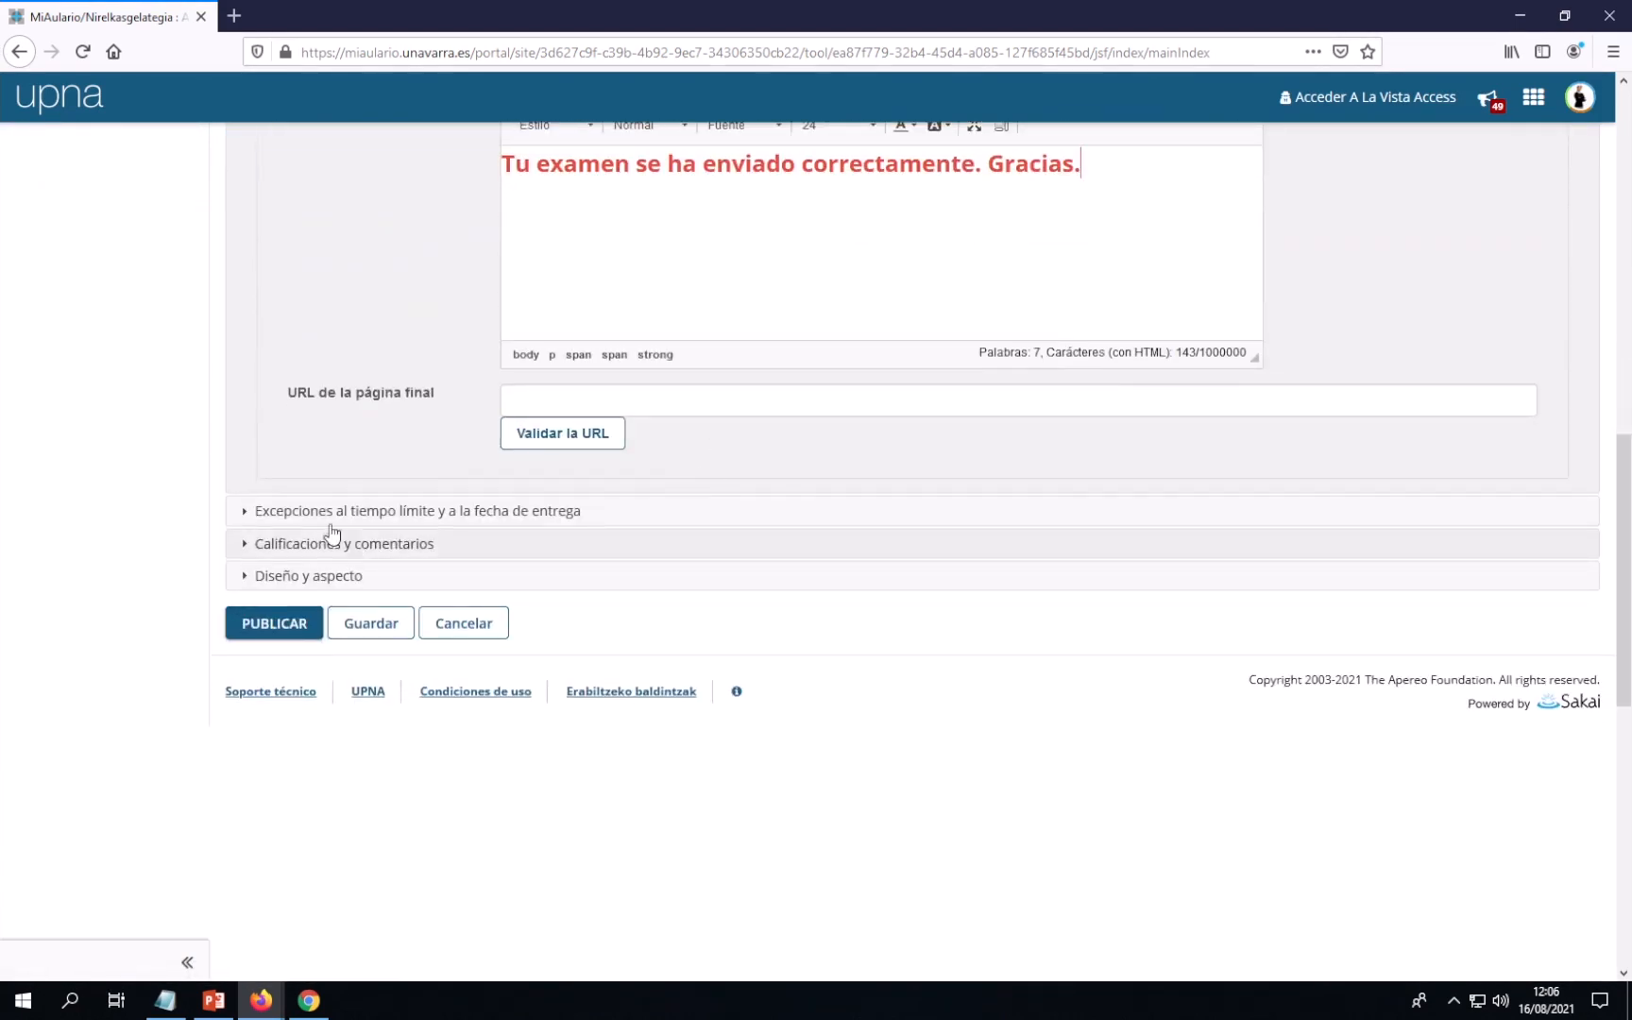
click(246, 515)
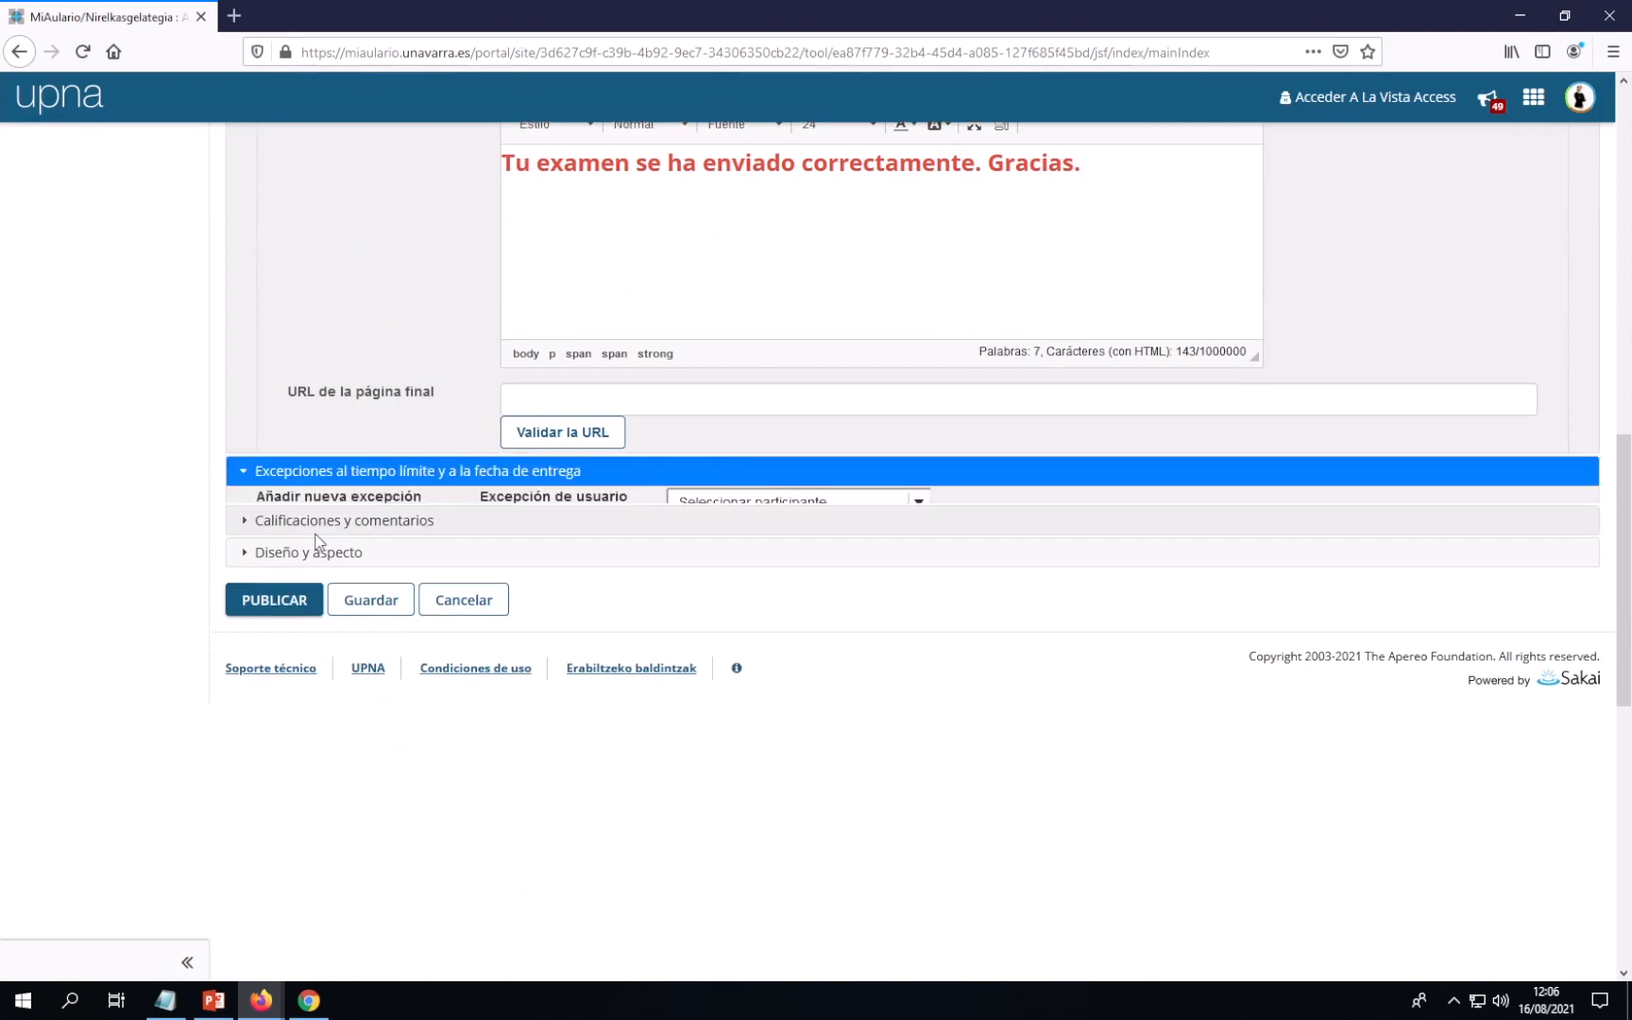
scroll(675, 582, down, 5)
scroll(692, 600, up, 4)
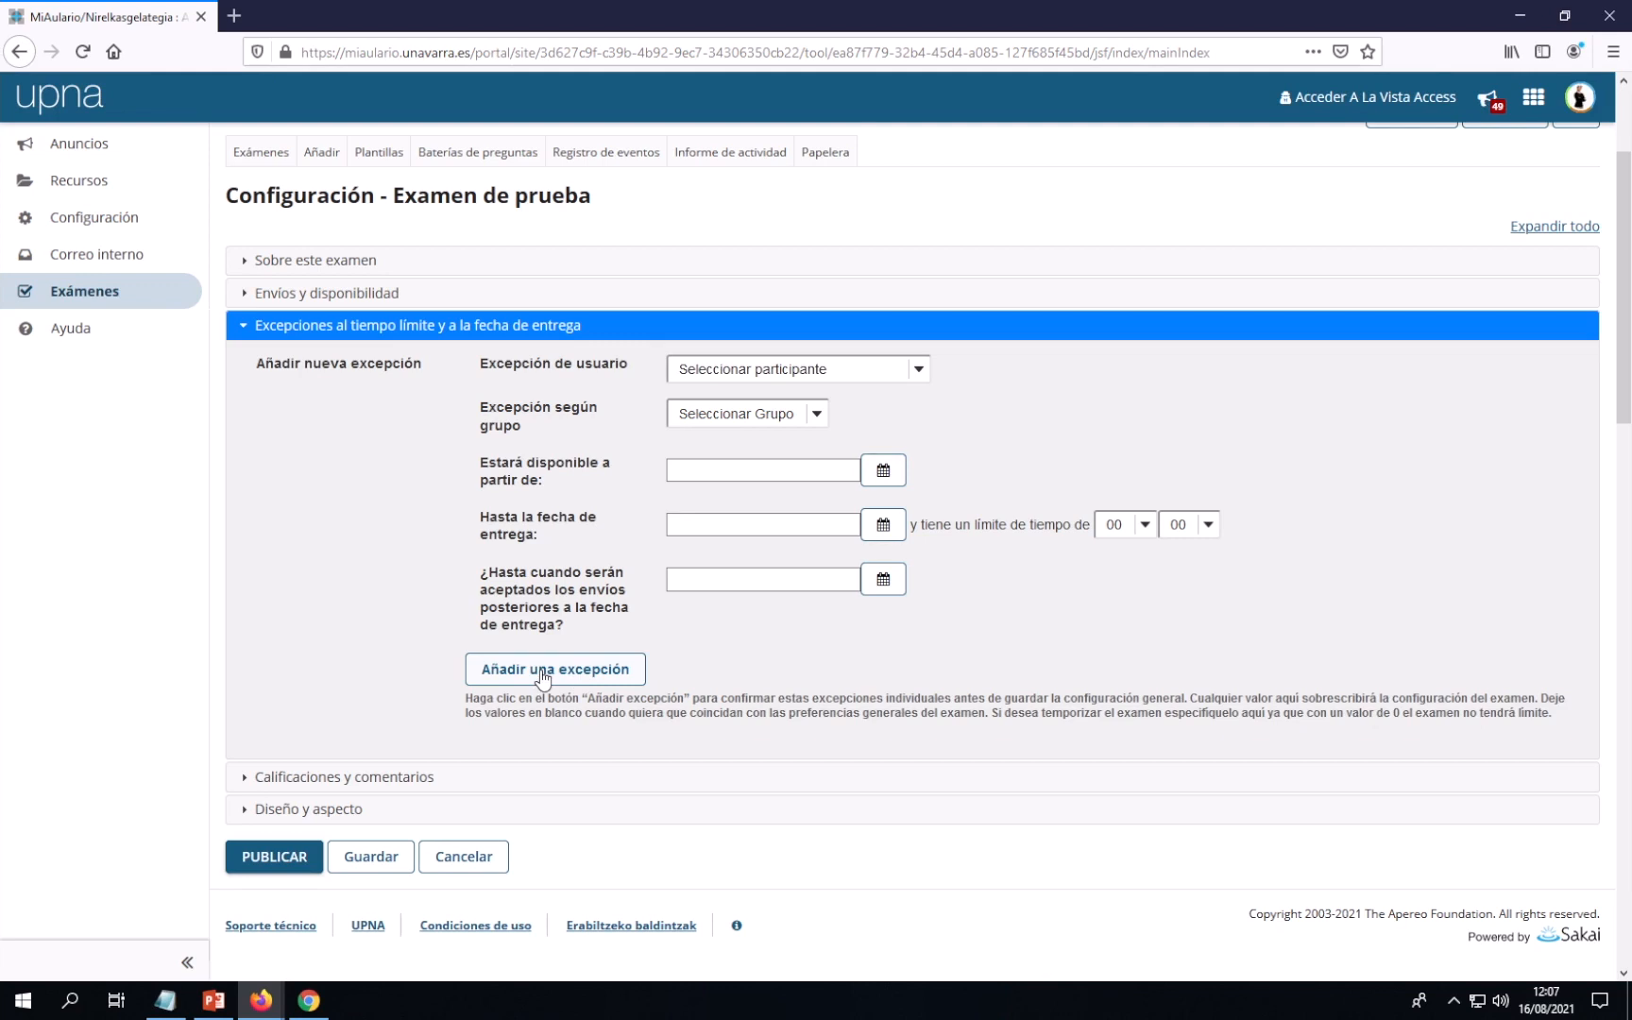
Expand the 'Calificaciones y comentarios' section to view grading and feedback options
click(350, 778)
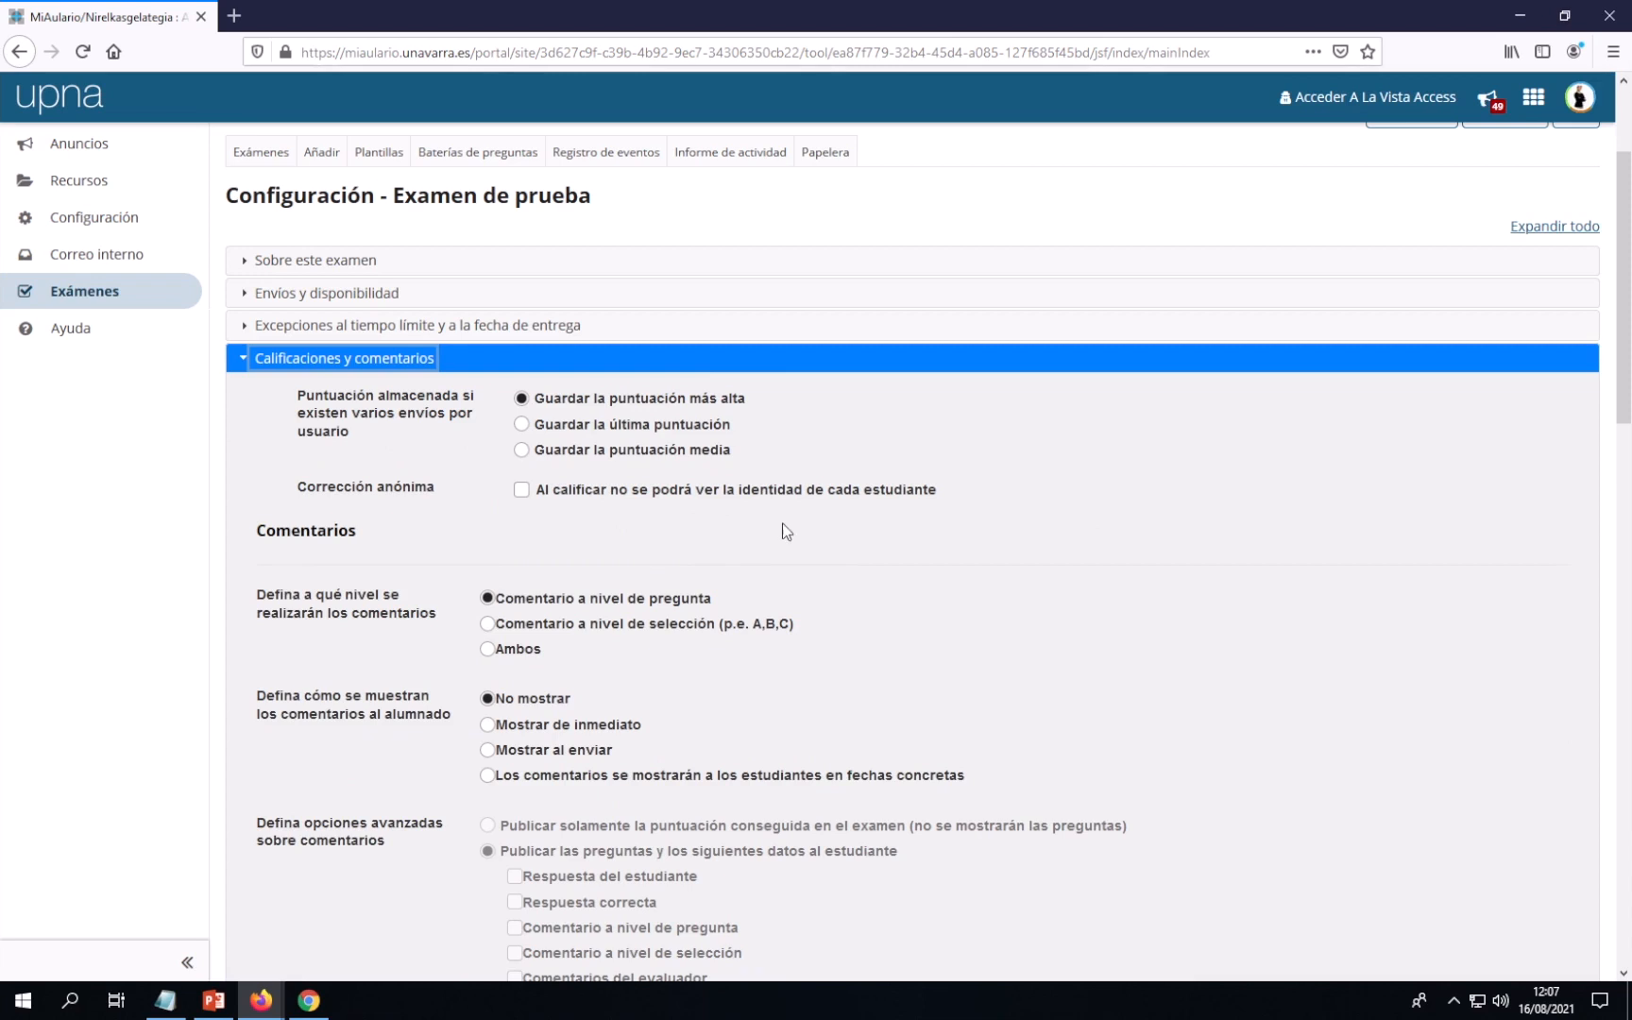
scroll(826, 539, down, 2)
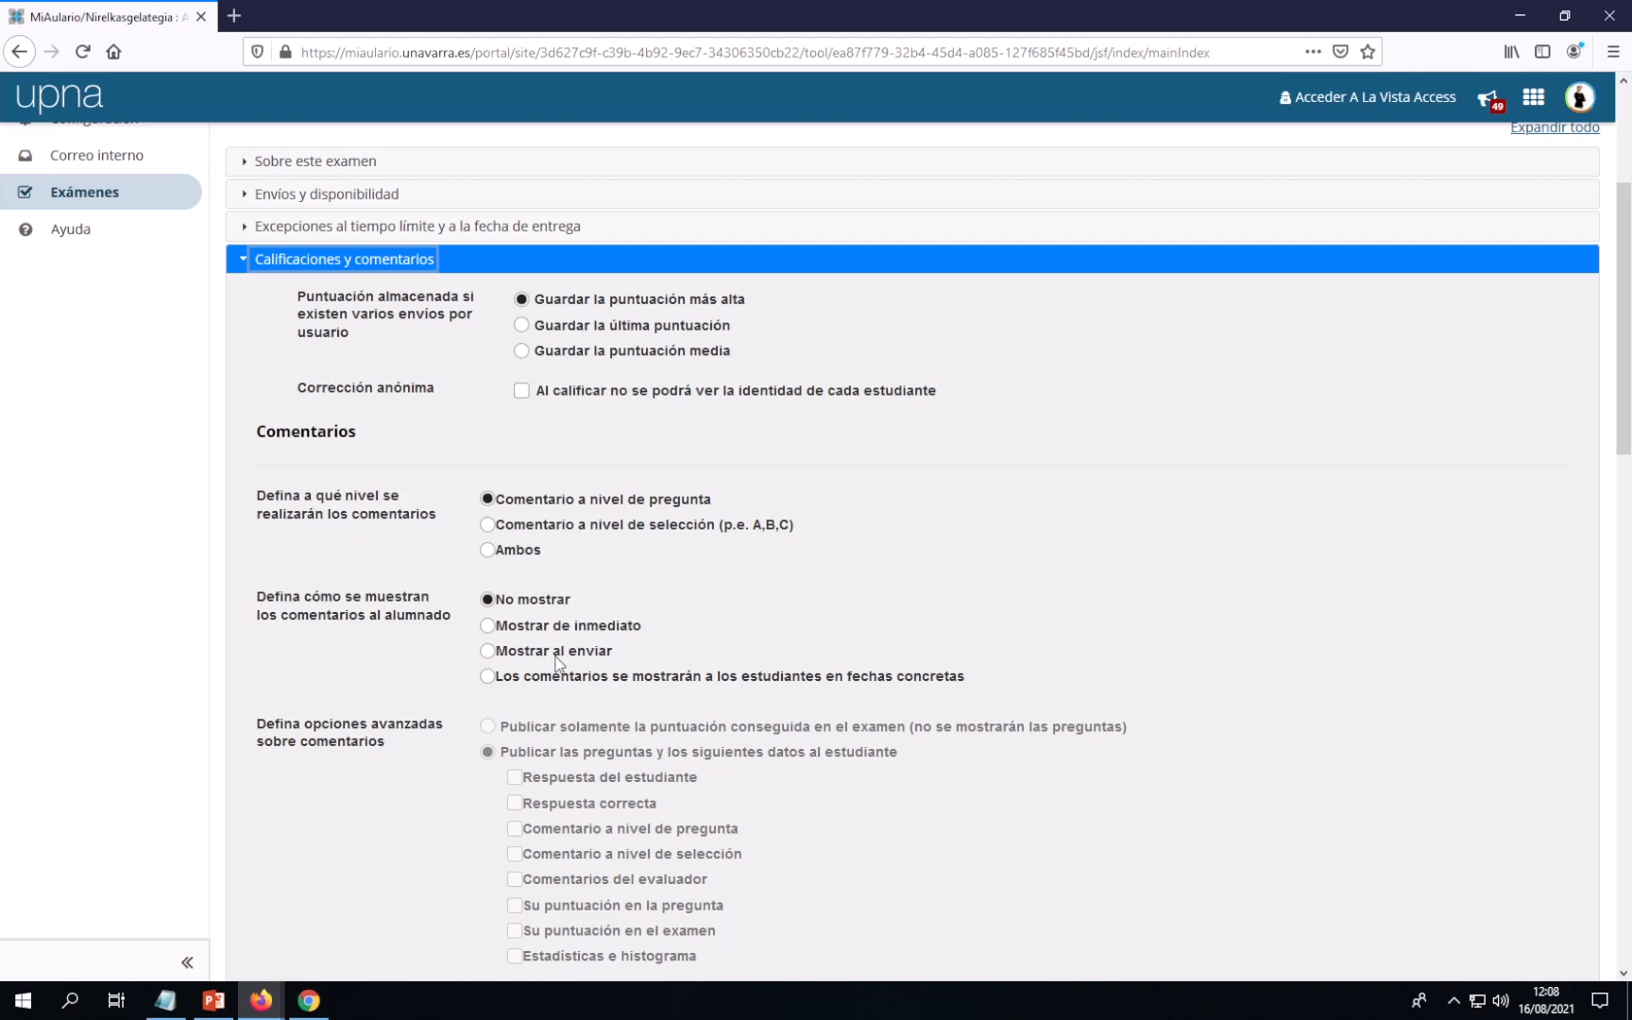
Set feedback to 'Los comentarios se mostrarán a los estudiantes en fechas concretas'
click(487, 651)
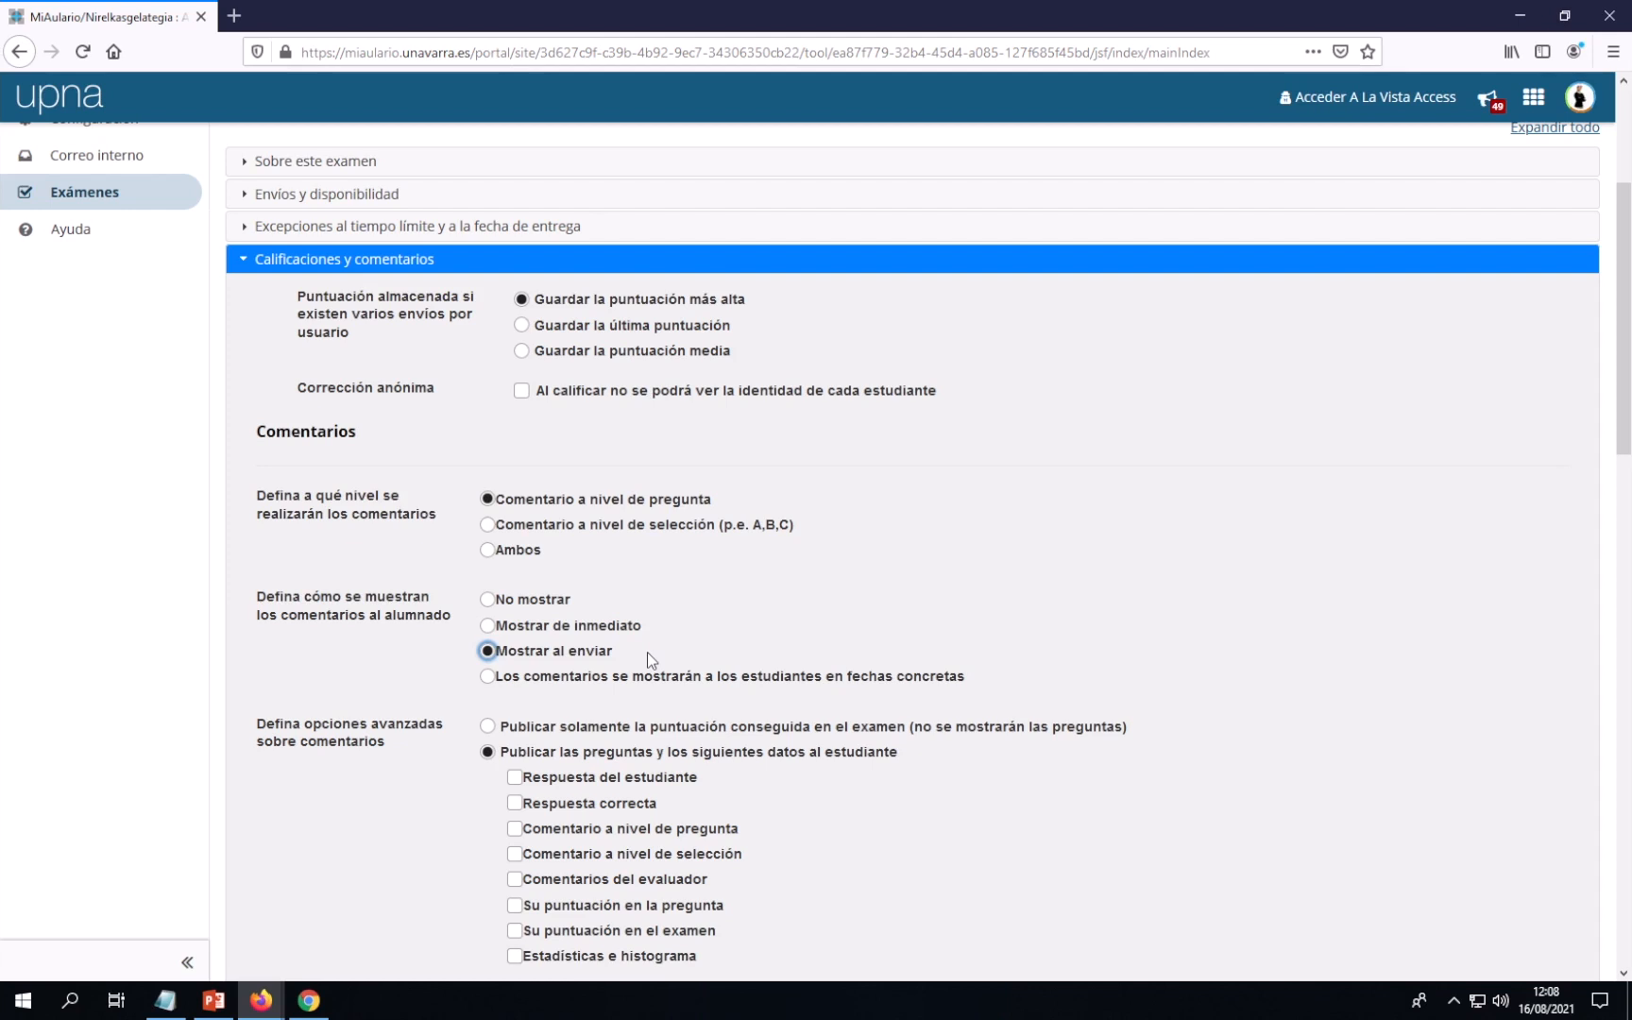
click(489, 676)
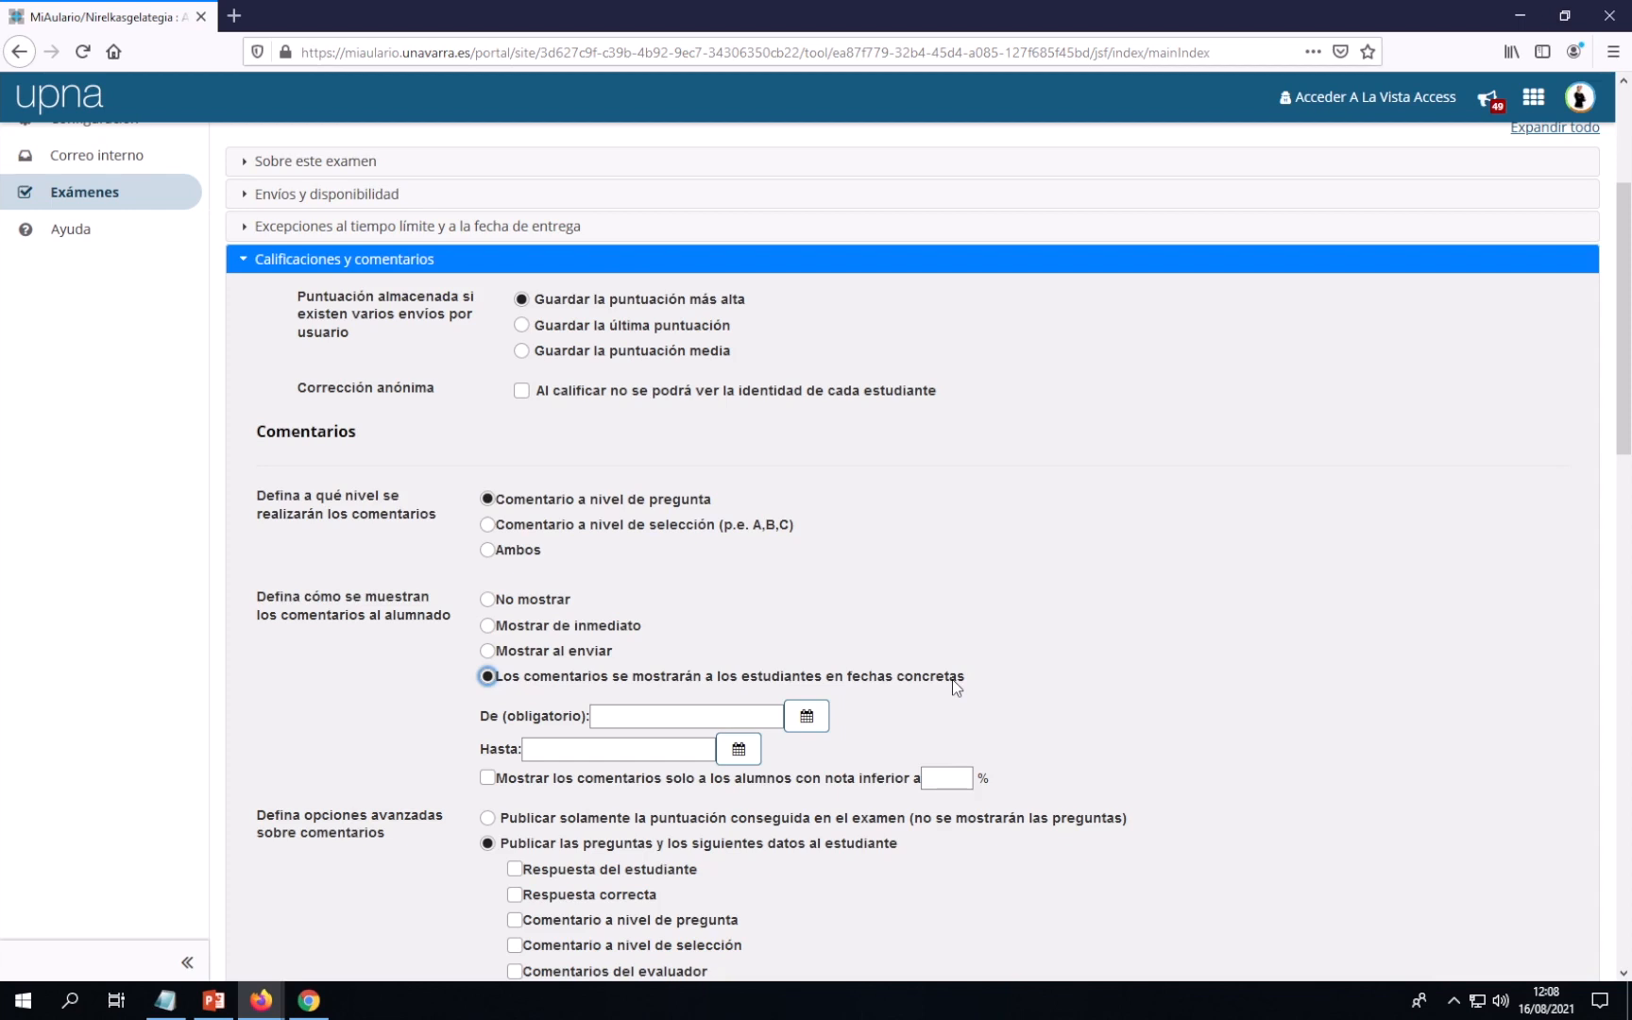
Set the feedback release start ('De') to 16/08/2021 at 20:00, leaving no end date
click(808, 719)
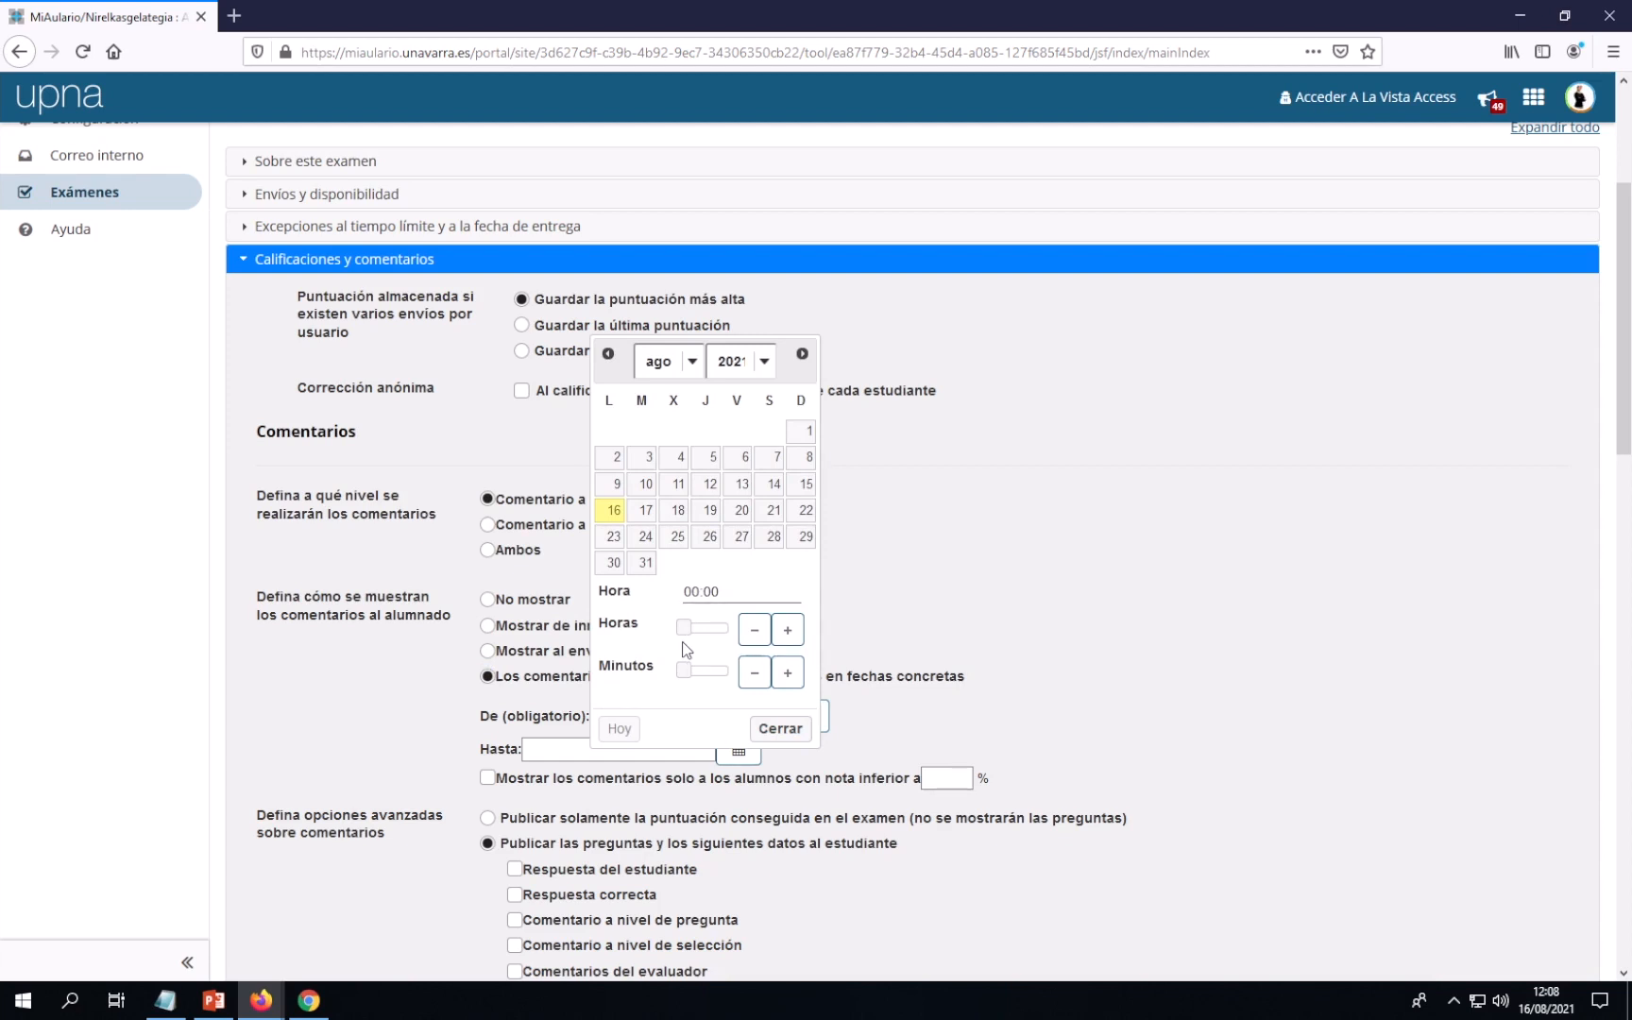
drag(684, 628, 726, 636)
click(780, 728)
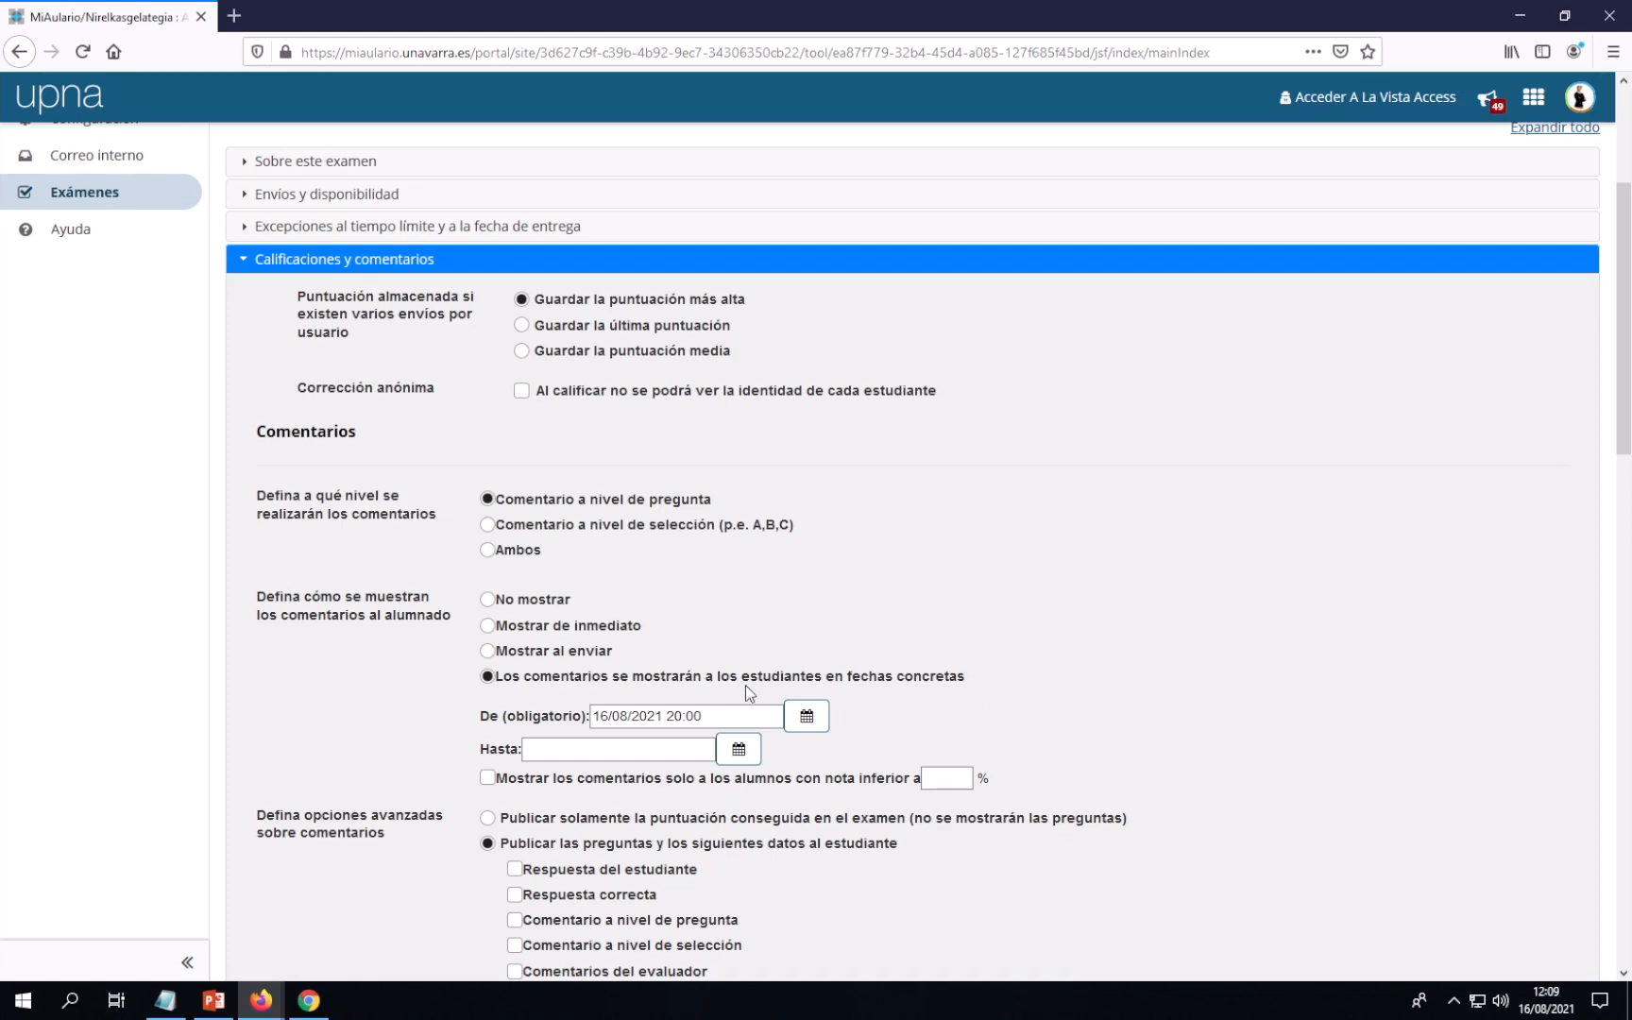
Choose 'Publicar solamente la puntuación conseguida en el examen' so students see only their score
scroll(1028, 676, down, 3)
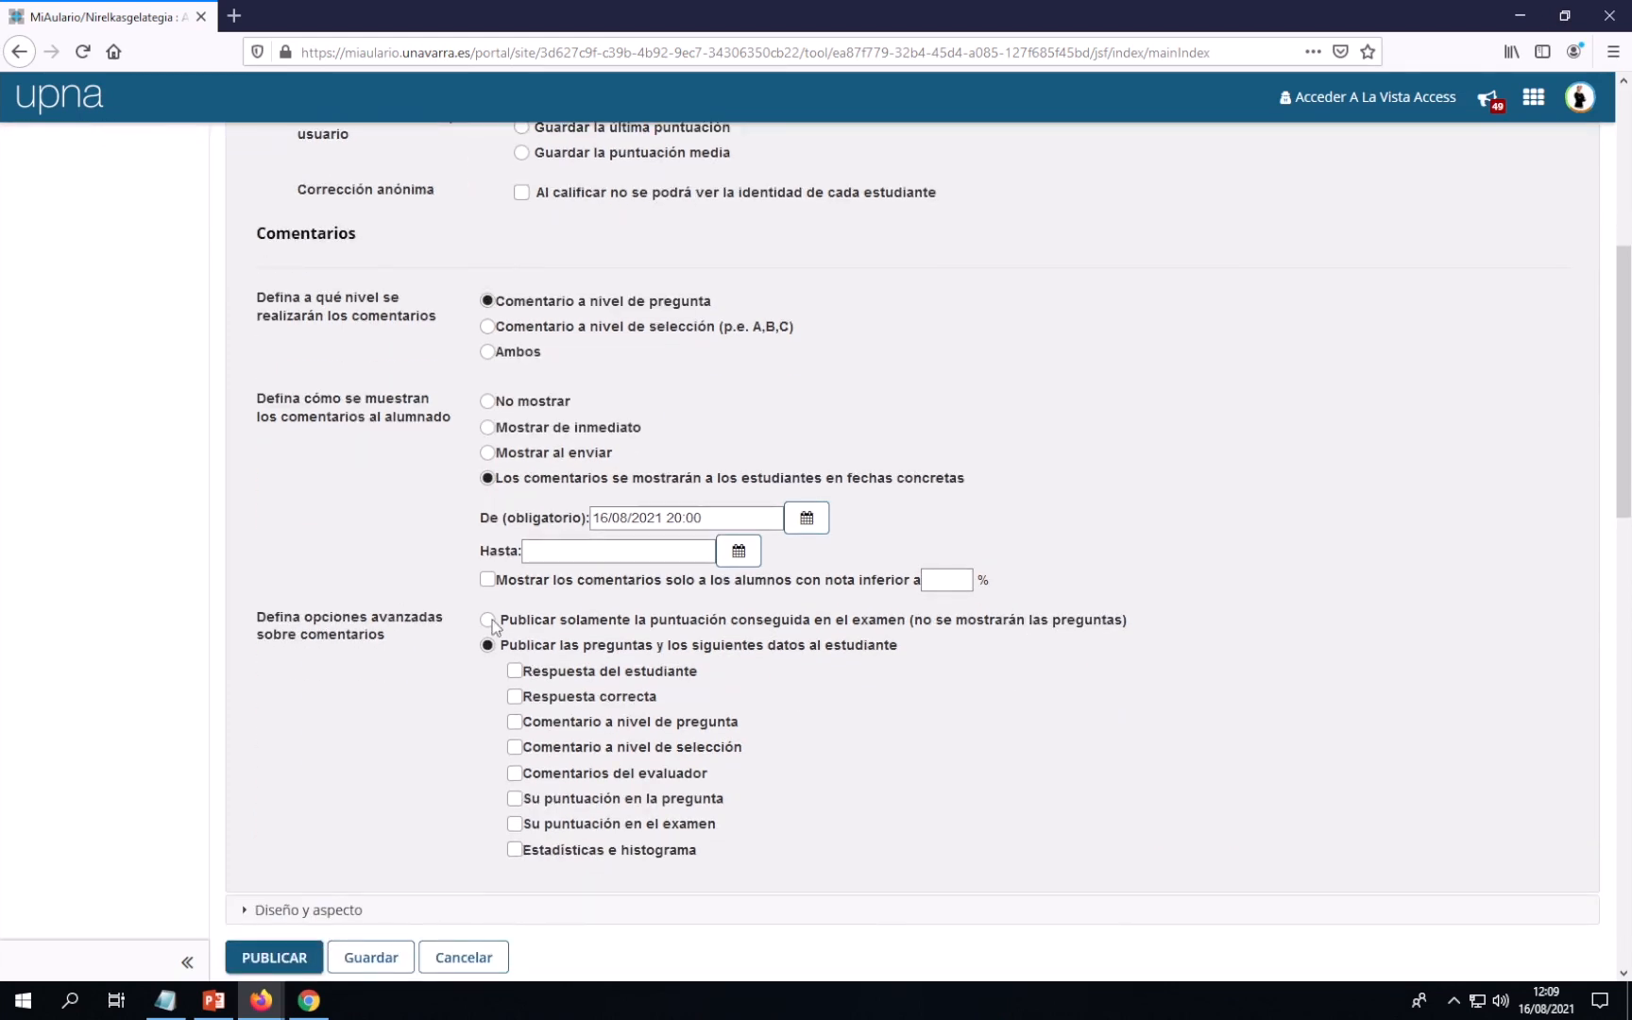
click(489, 619)
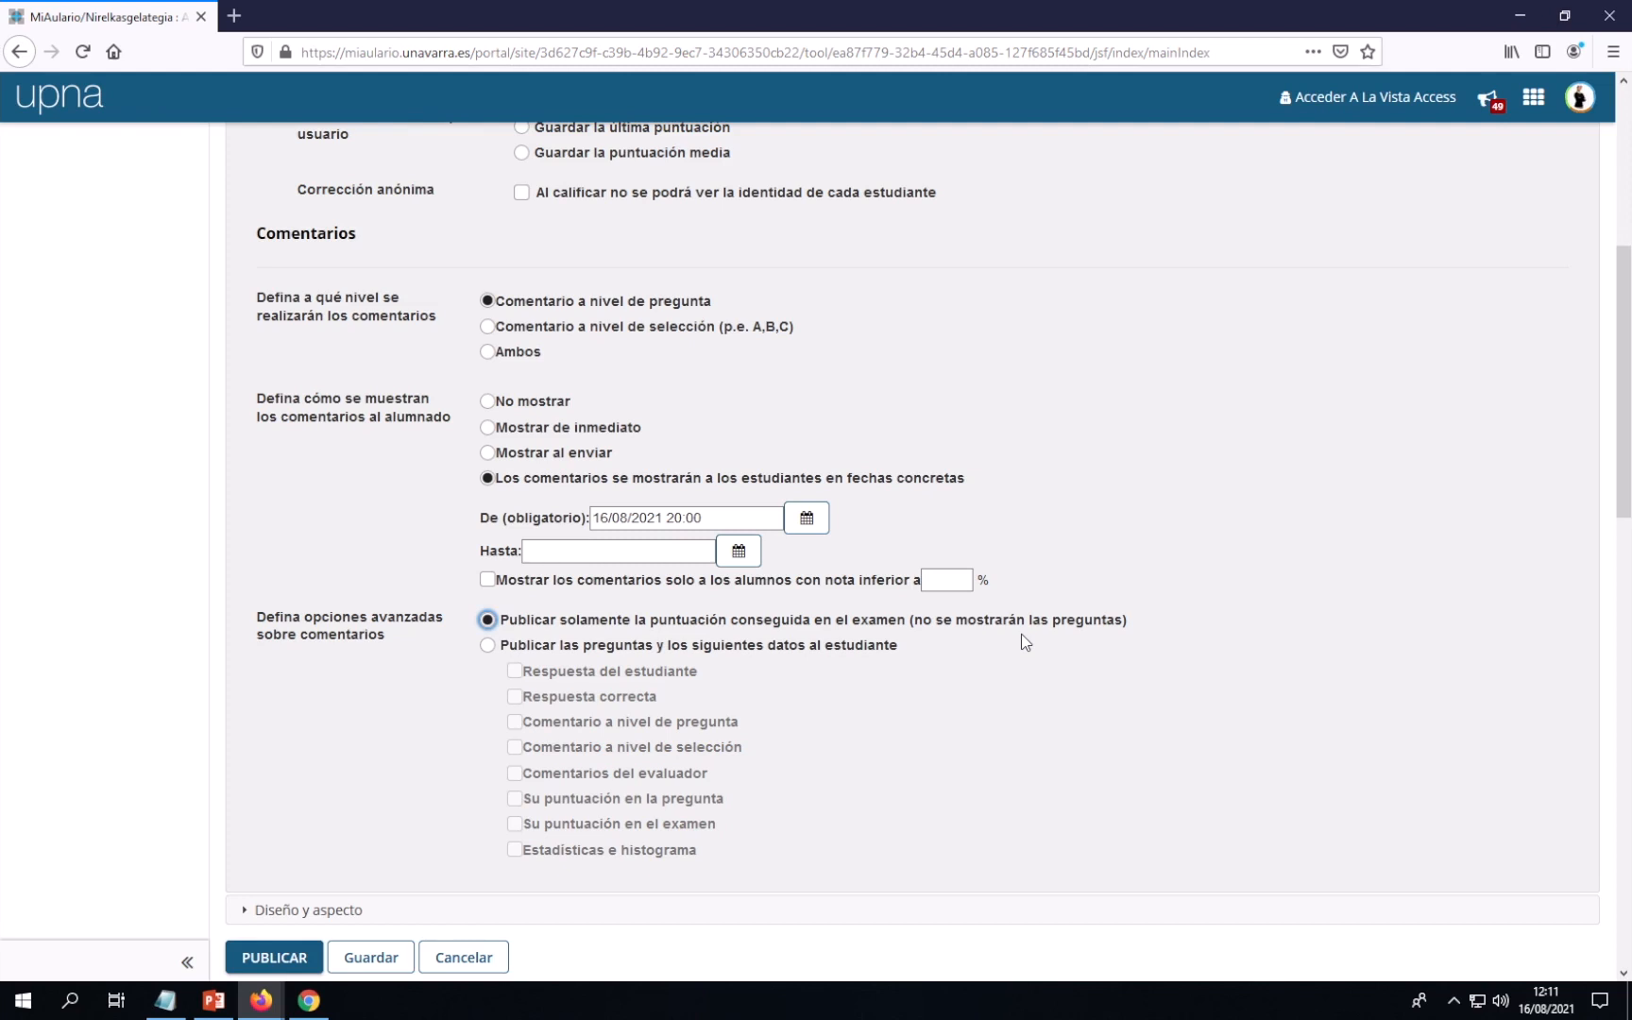
scroll(1016, 644, down, 2)
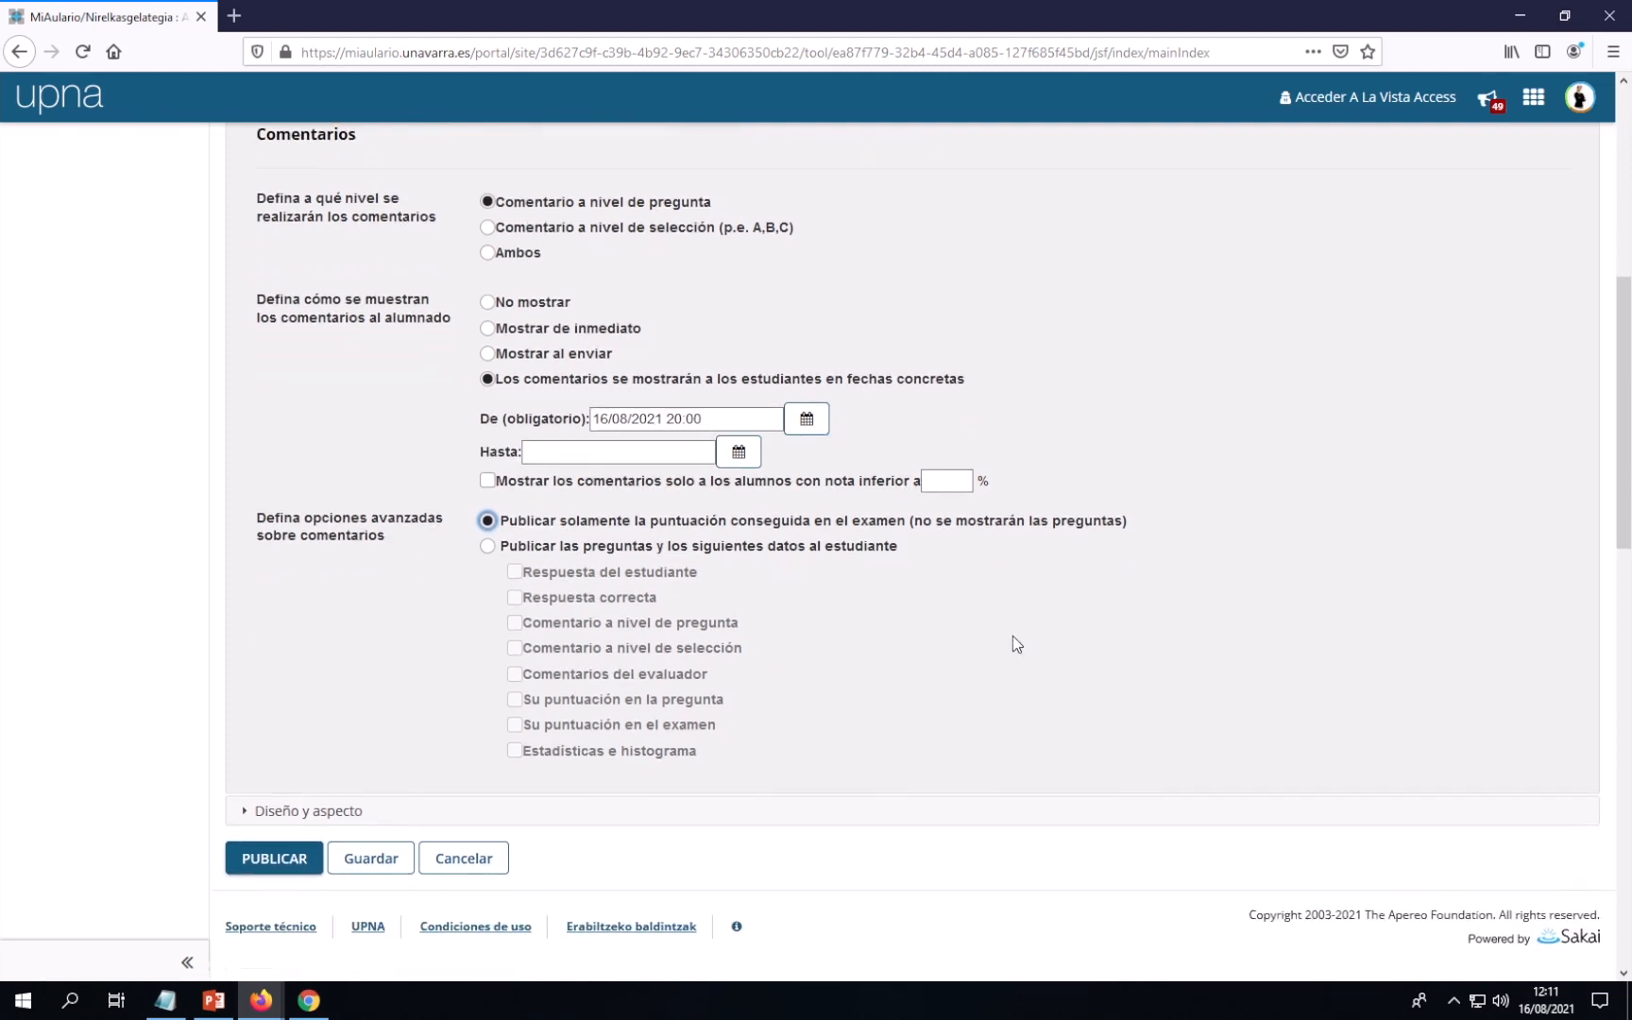
scroll(1013, 636, down, 2)
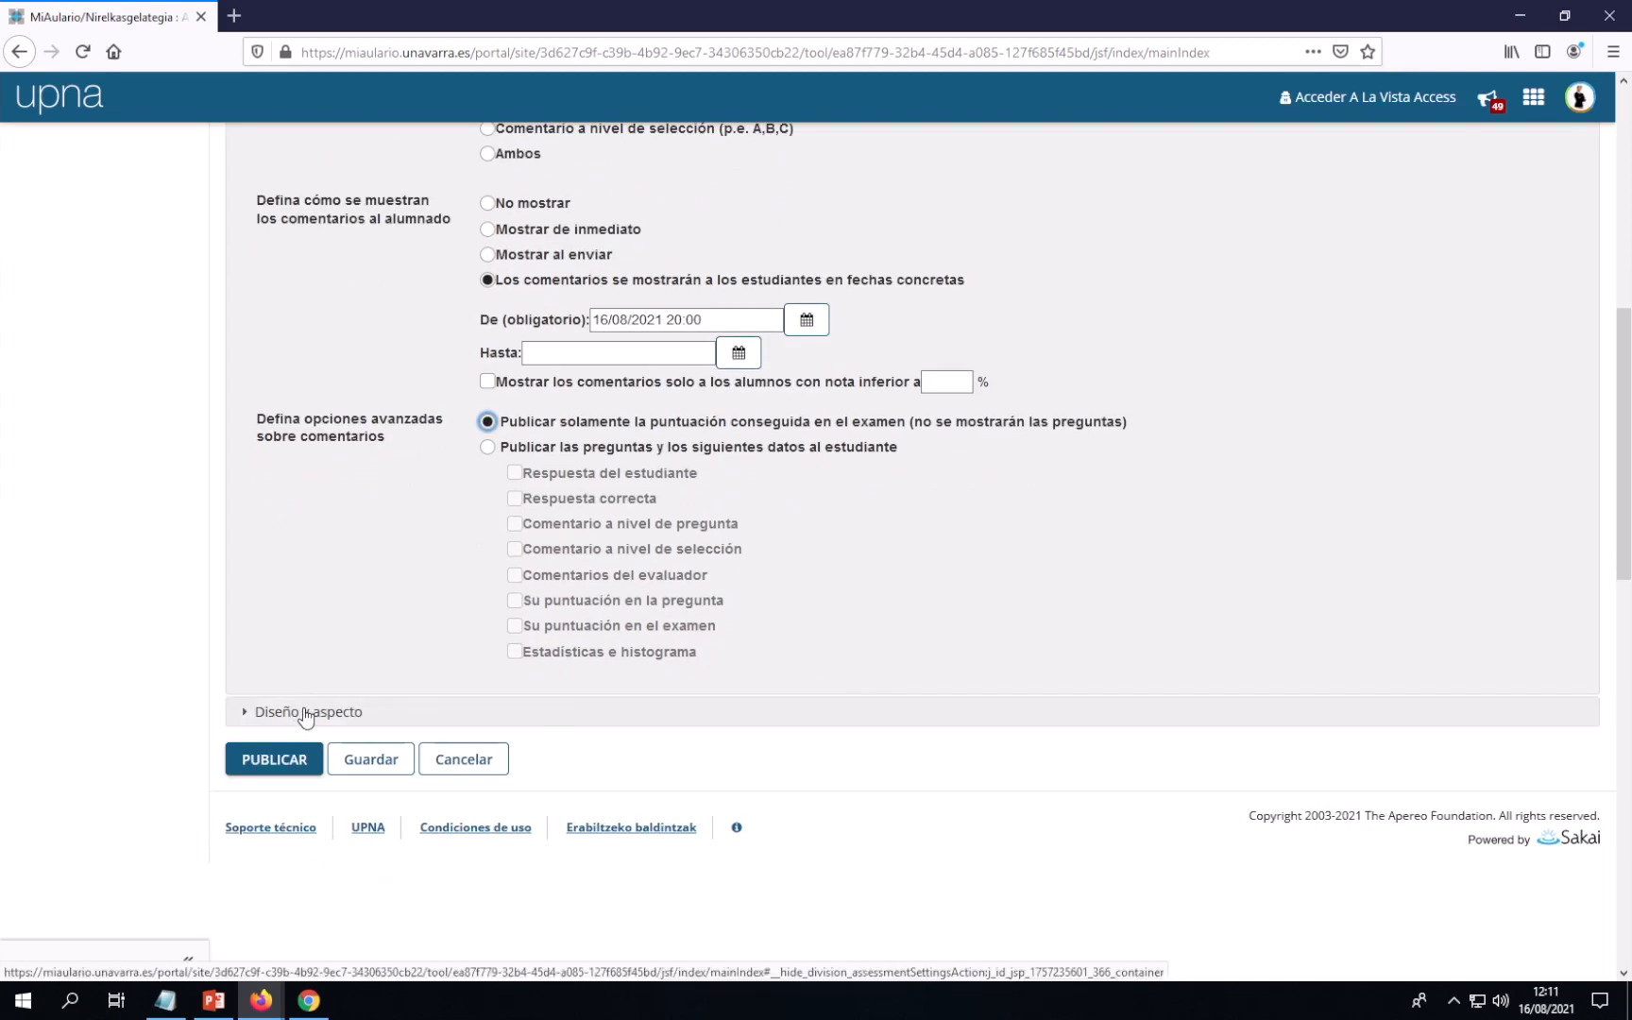
Expand 'Diseño y aspecto' to show navigation, questions-per-page and numbering options
click(302, 715)
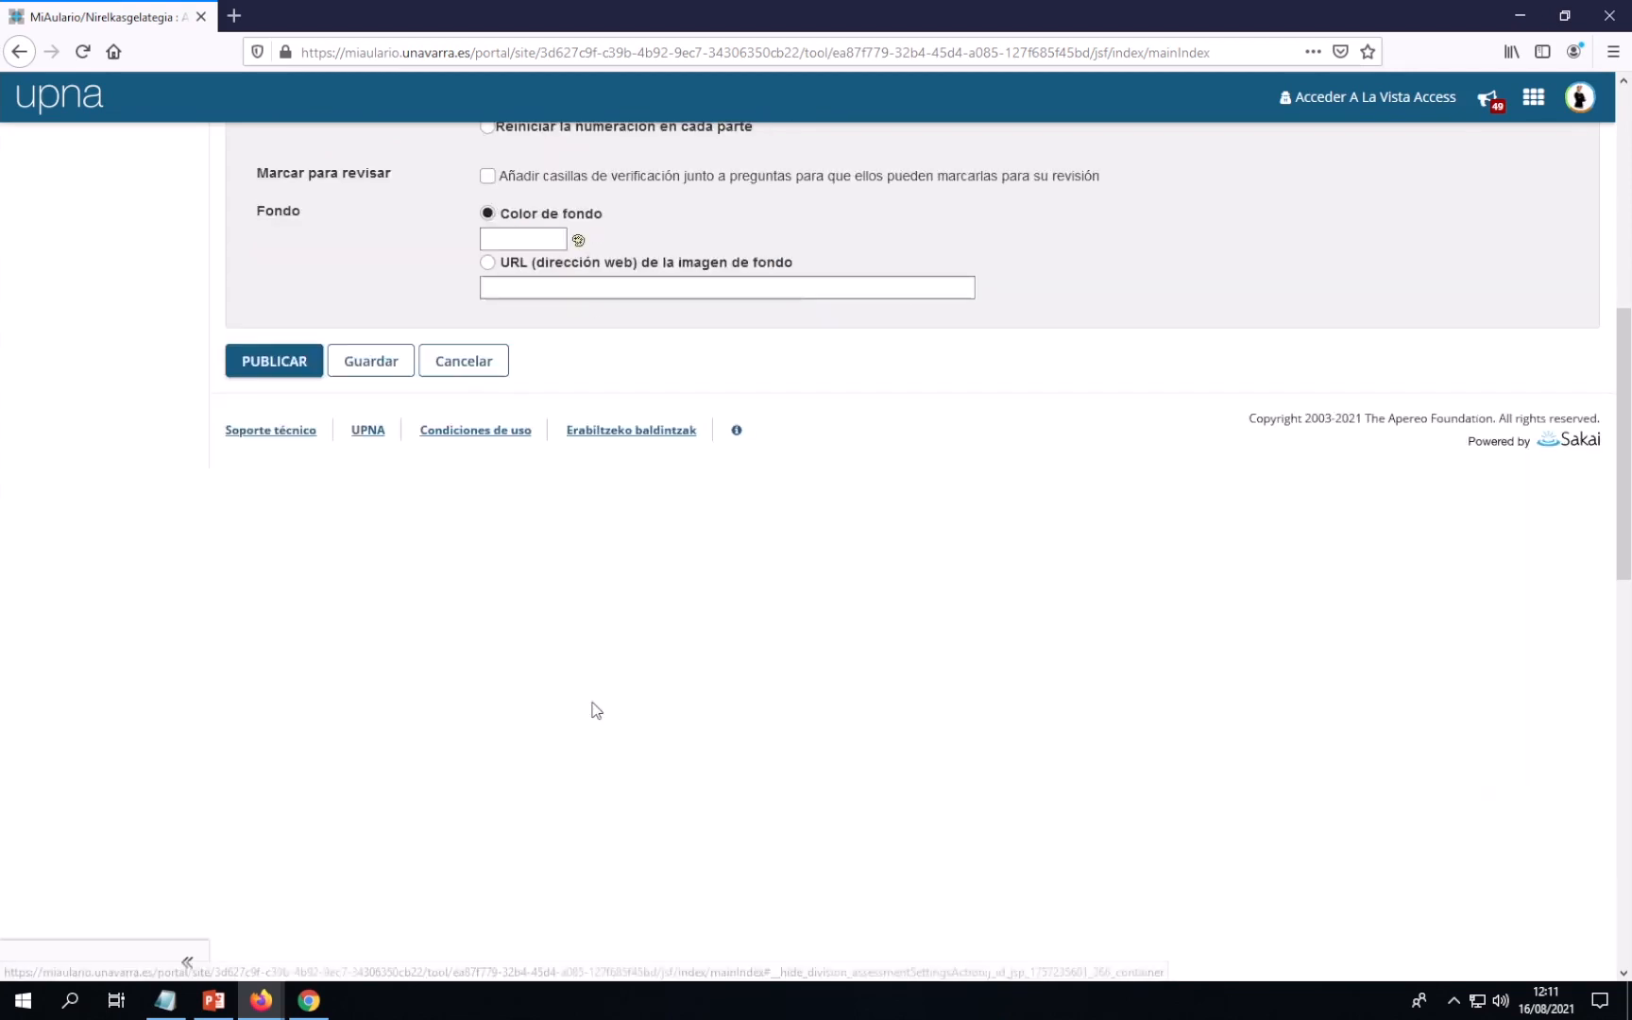
scroll(1048, 720, up, 4)
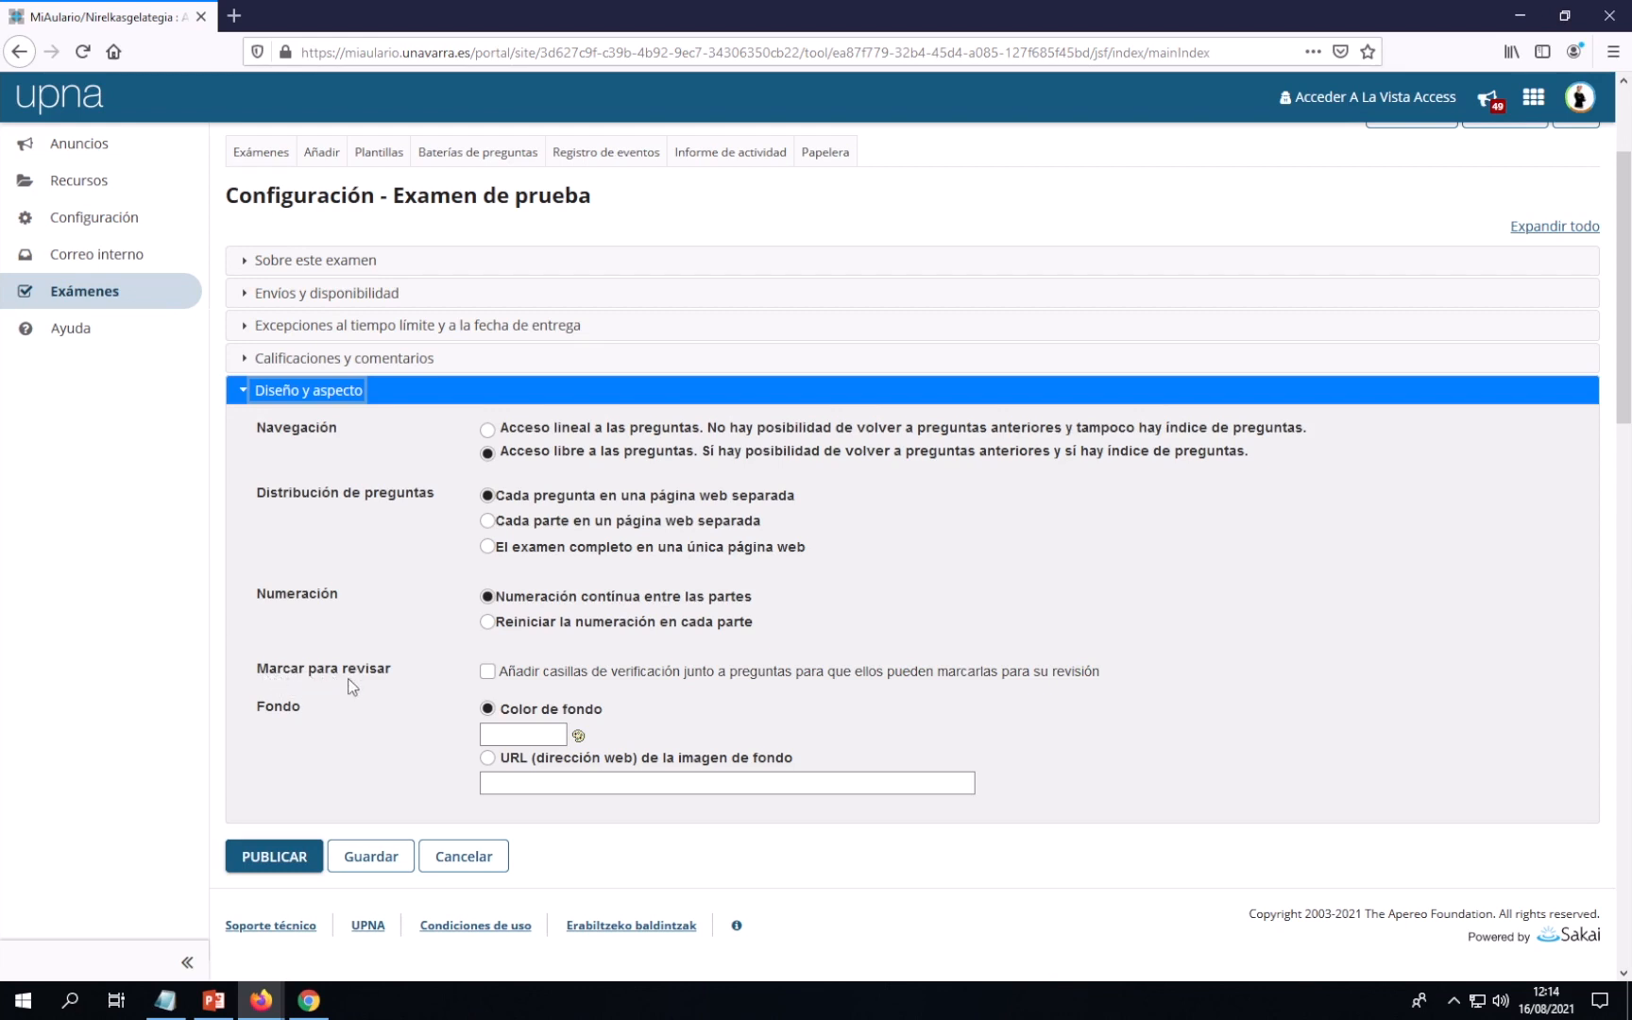
Enable mark-for-review checkboxes for questions and bring up the background colour palette
click(487, 671)
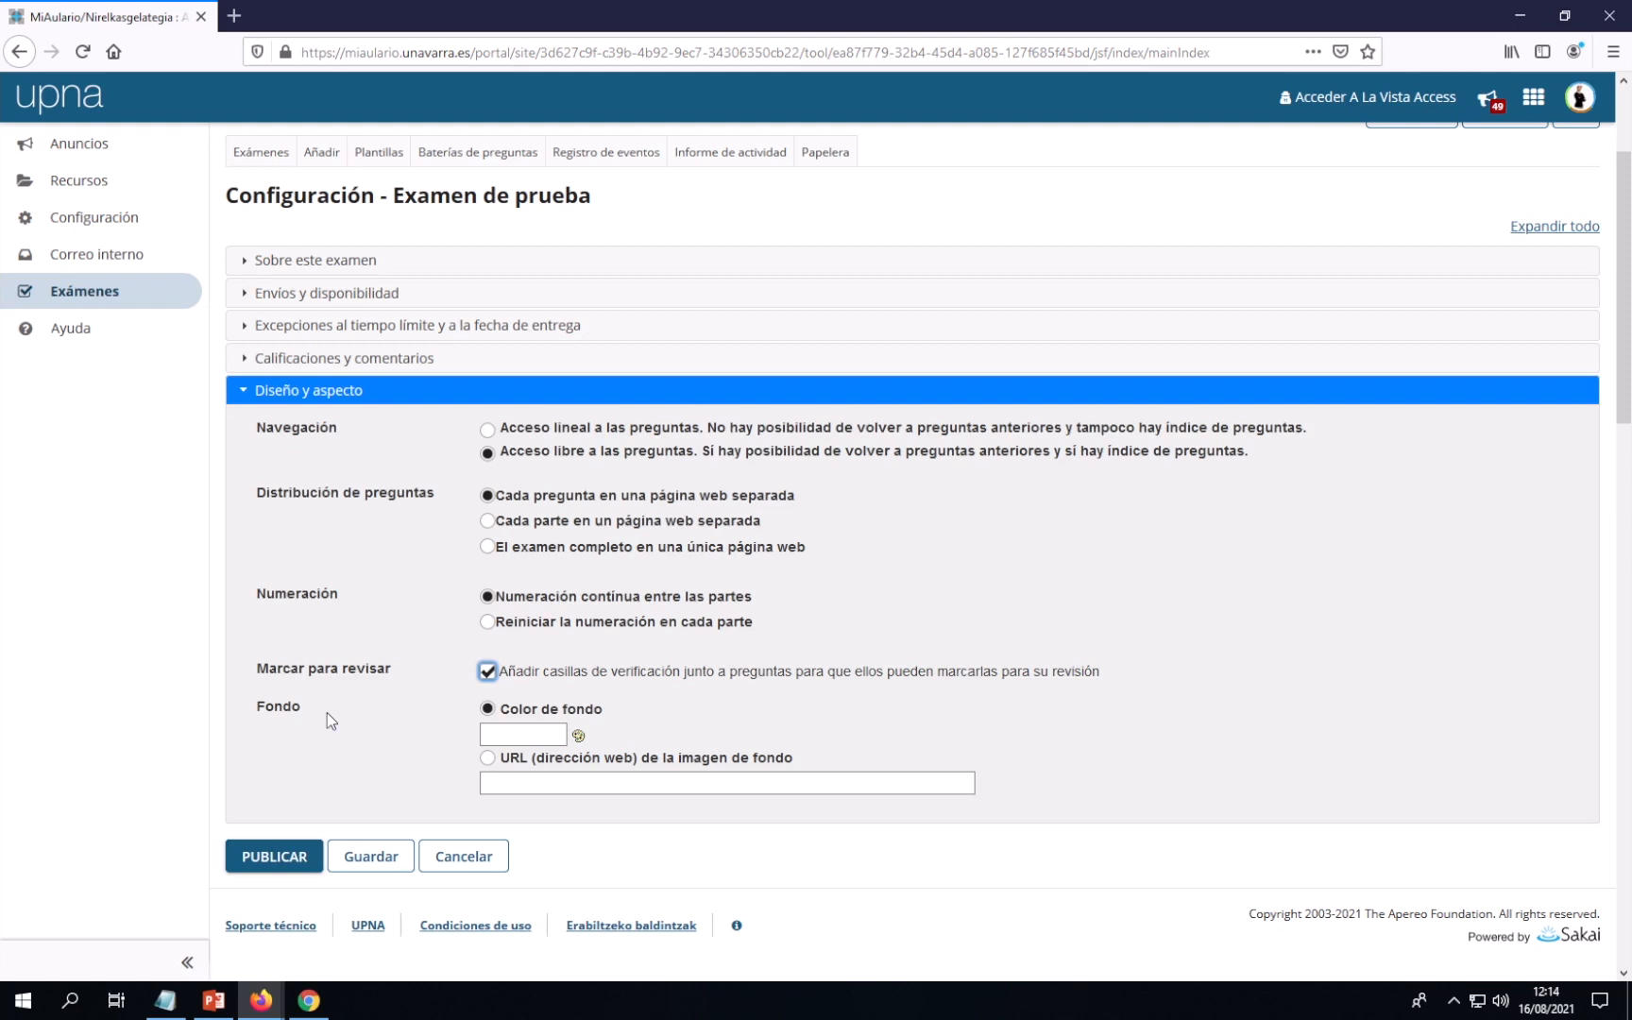
click(578, 737)
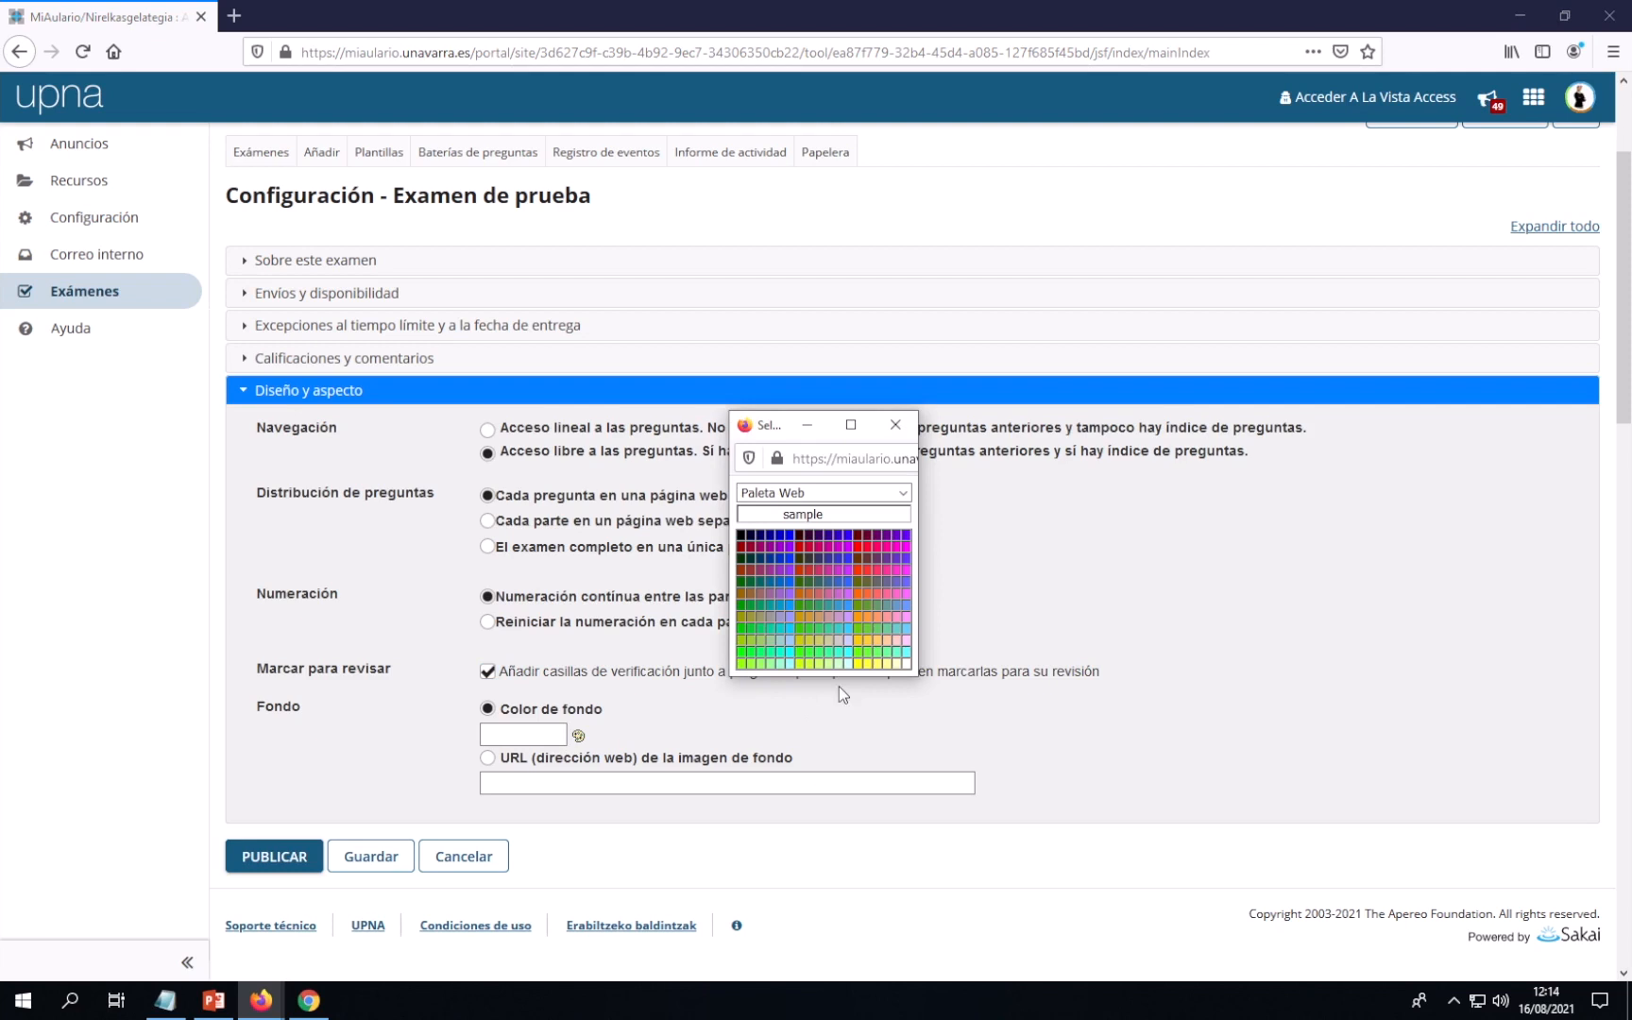
Give the exam a yellow #FFFF00 background, save the settings, and bring up the Notepad outline
click(861, 664)
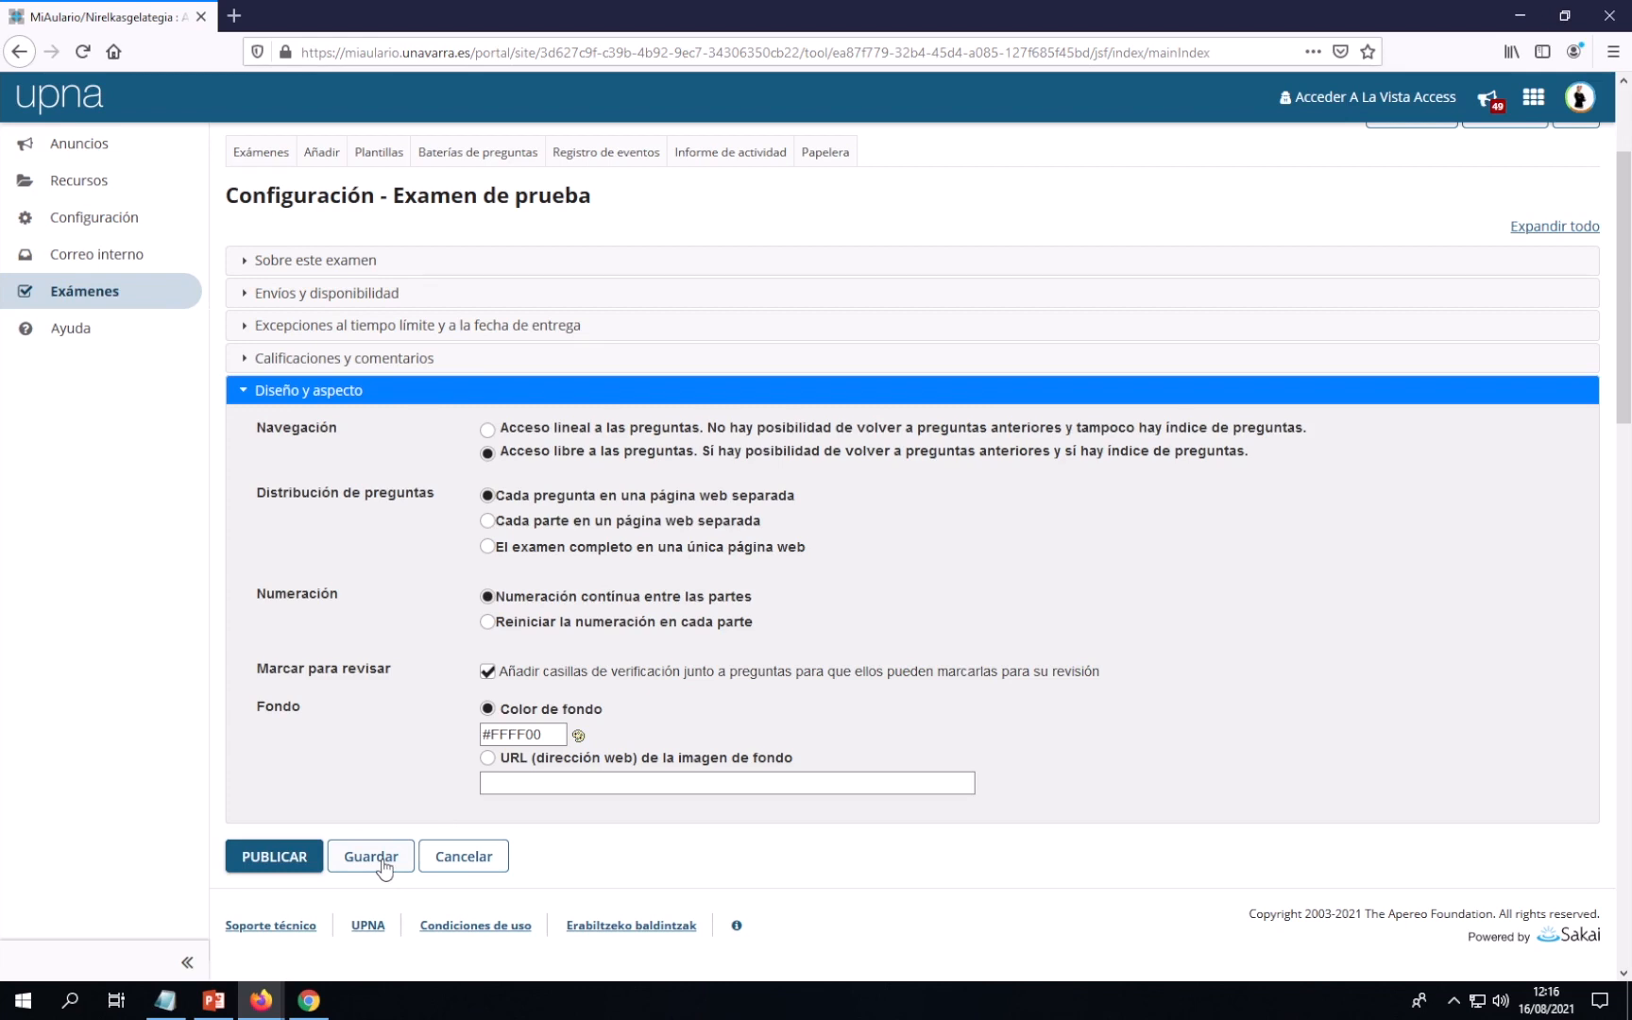
click(384, 867)
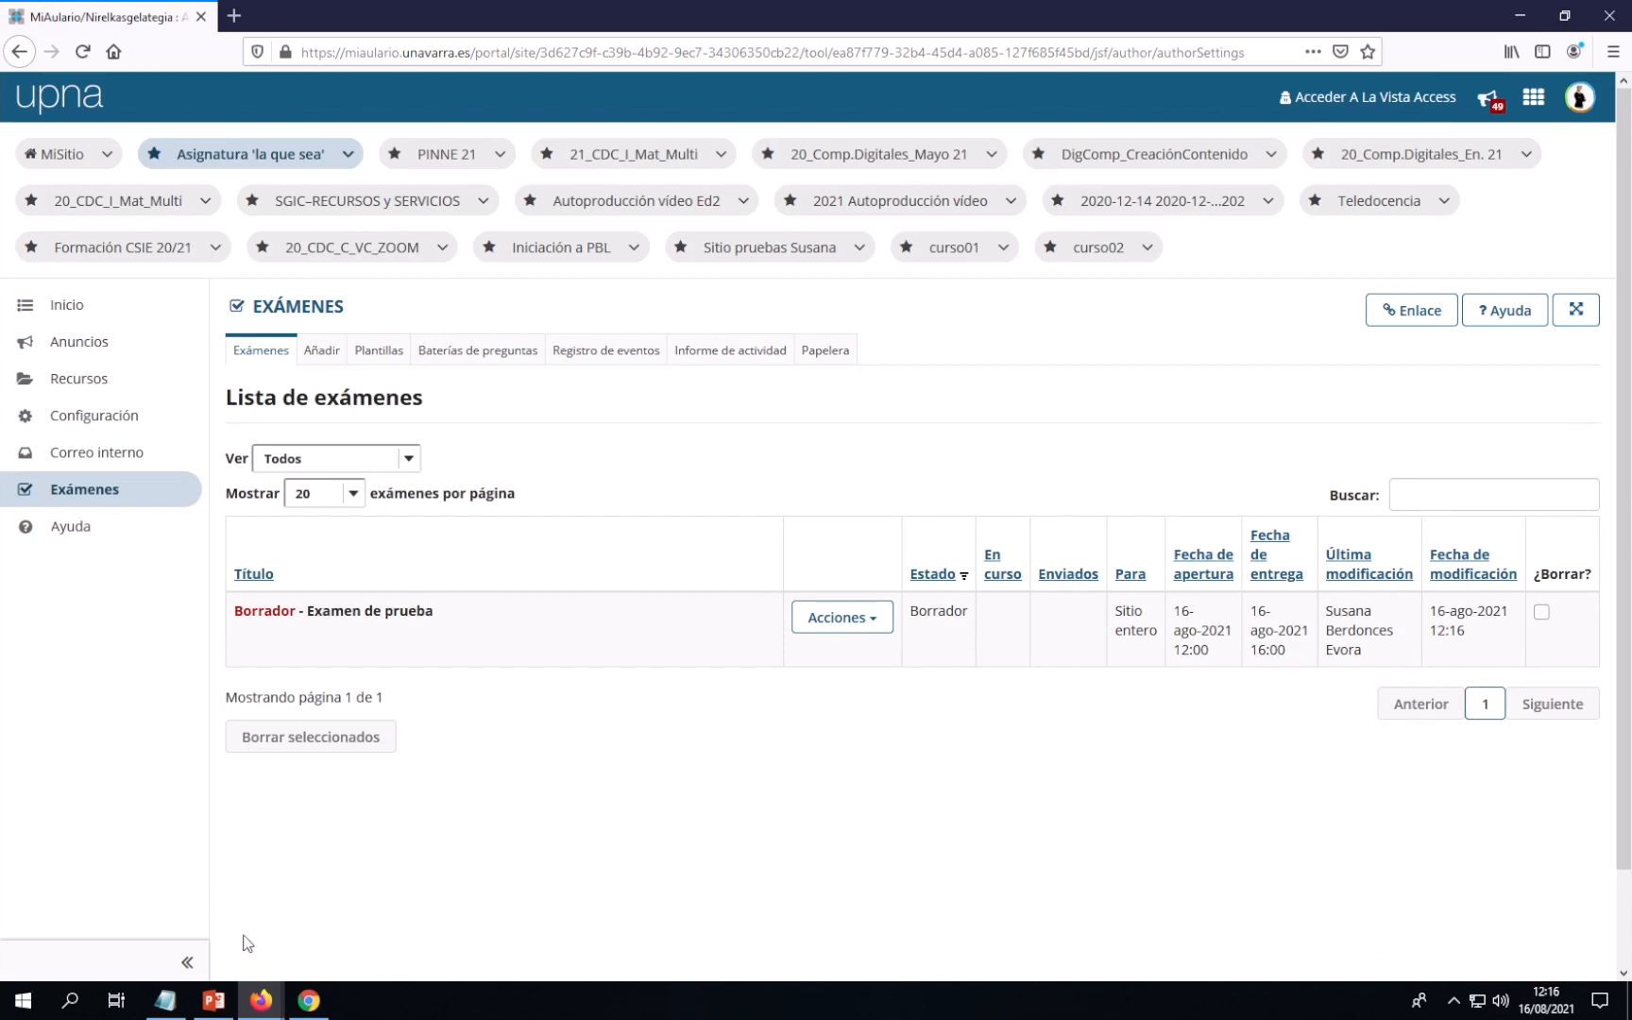
click(165, 1000)
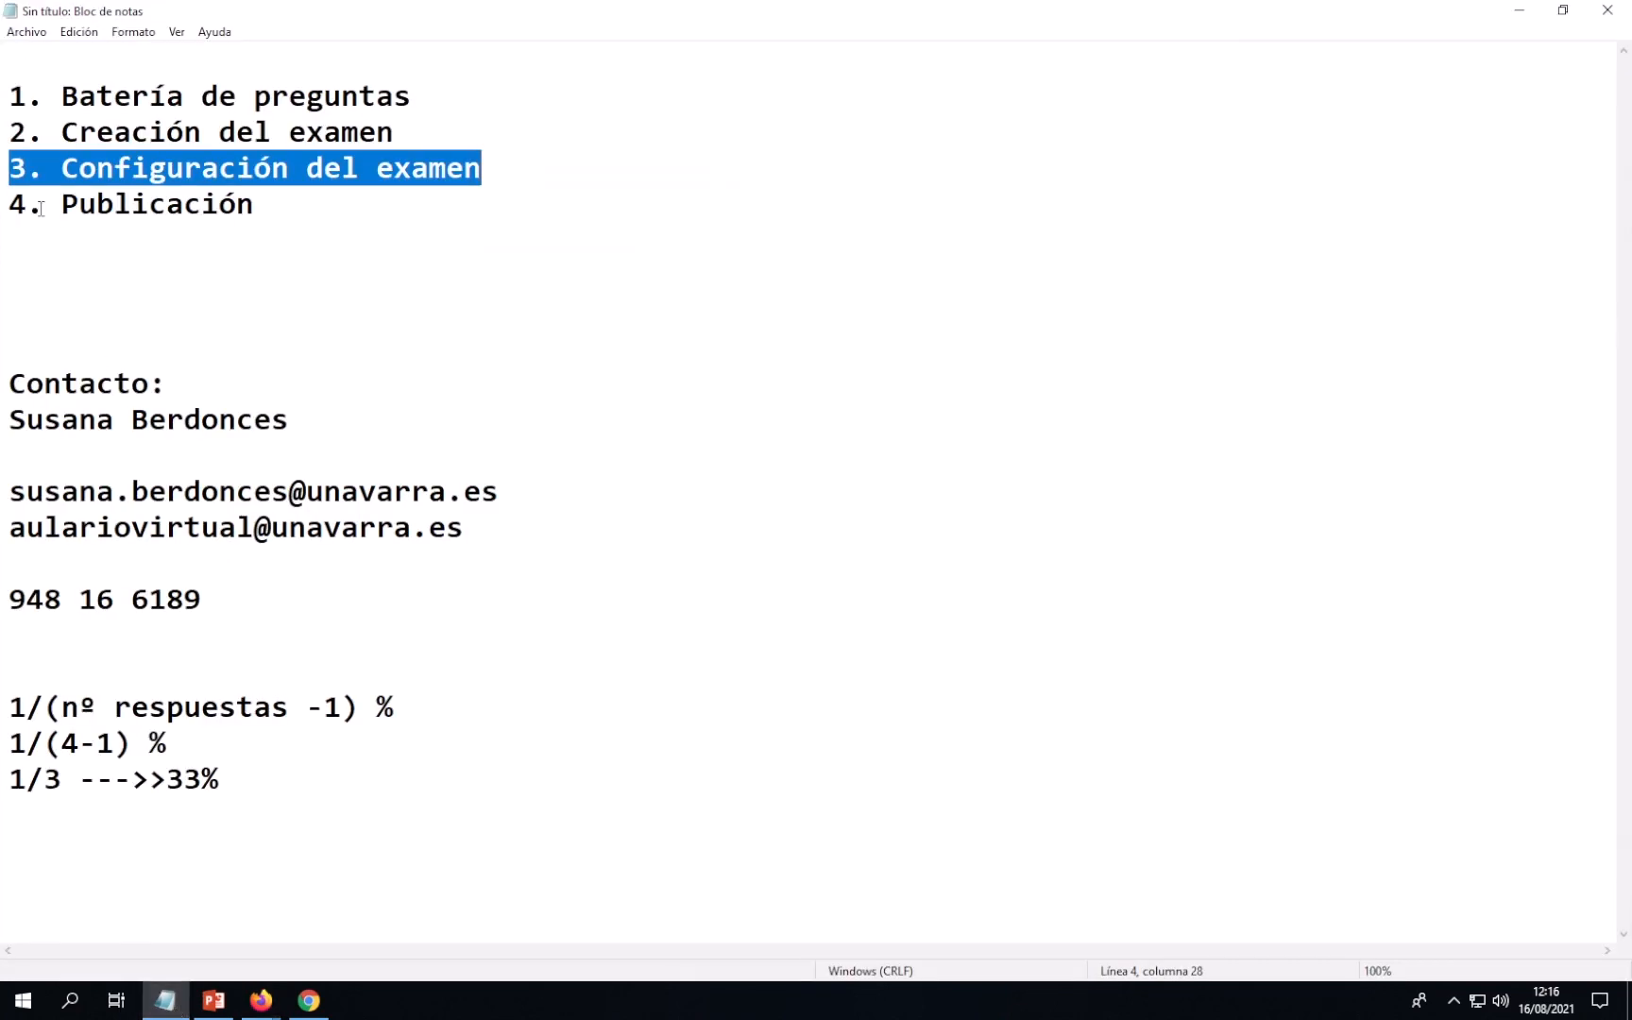
Select '4. Publicación' in the Notepad outline and return to the MiAulario window
drag(10, 208, 257, 208)
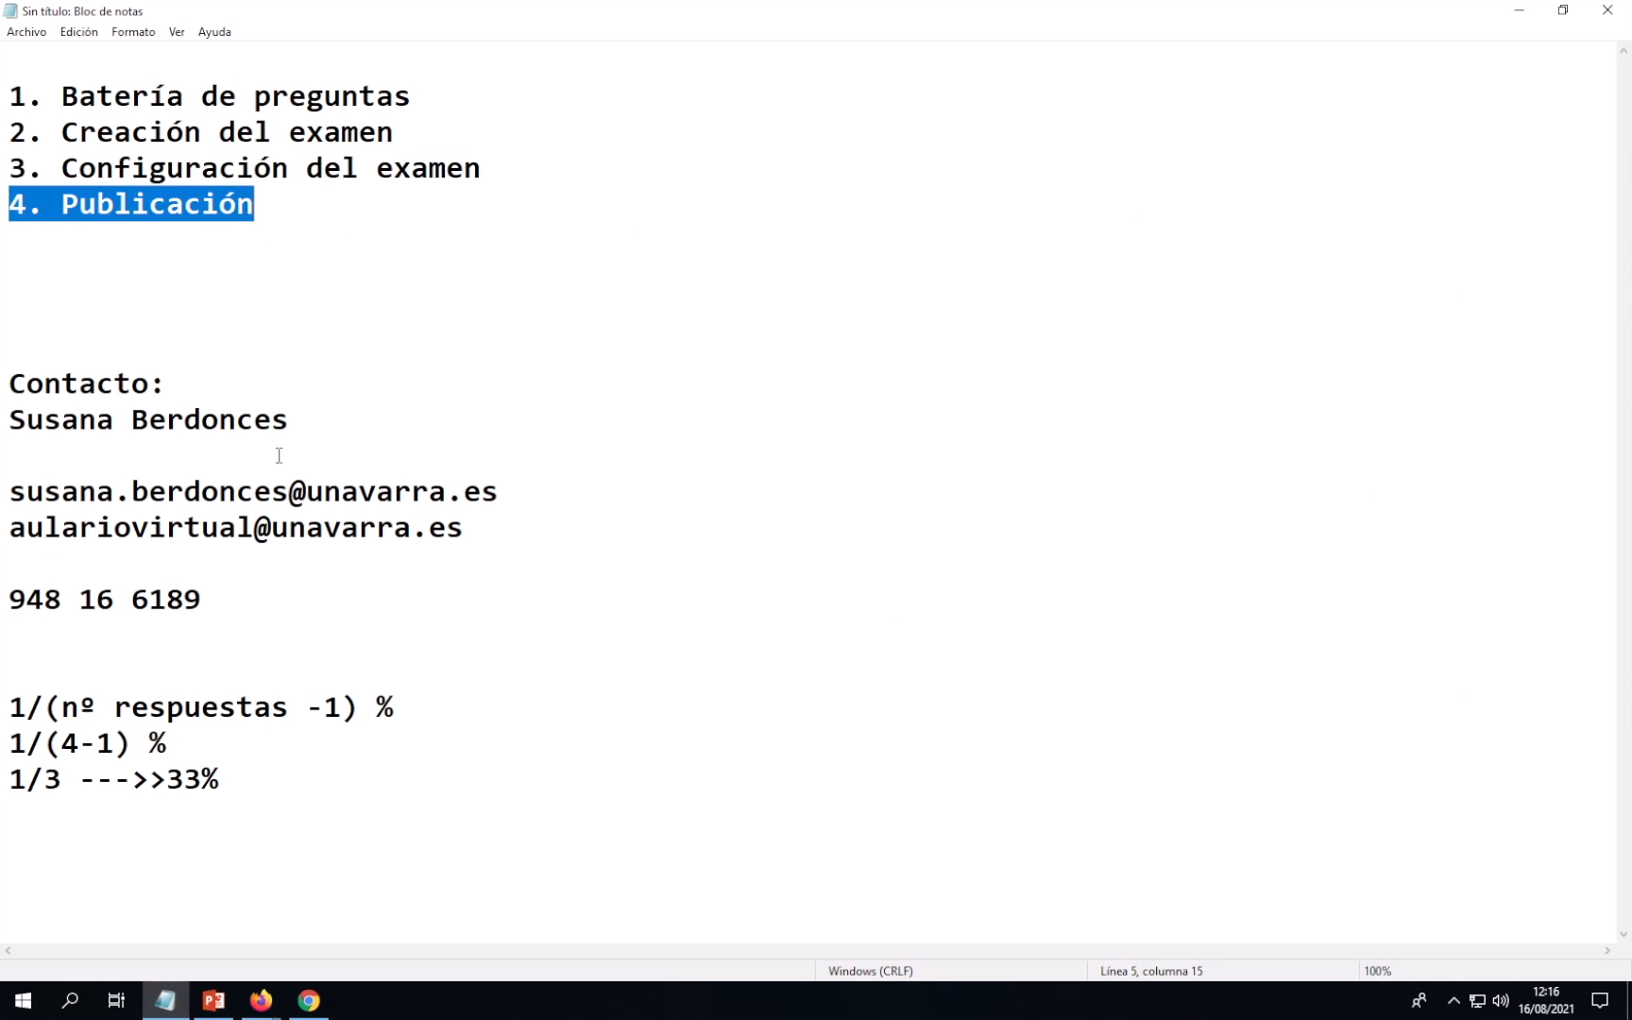
click(262, 1005)
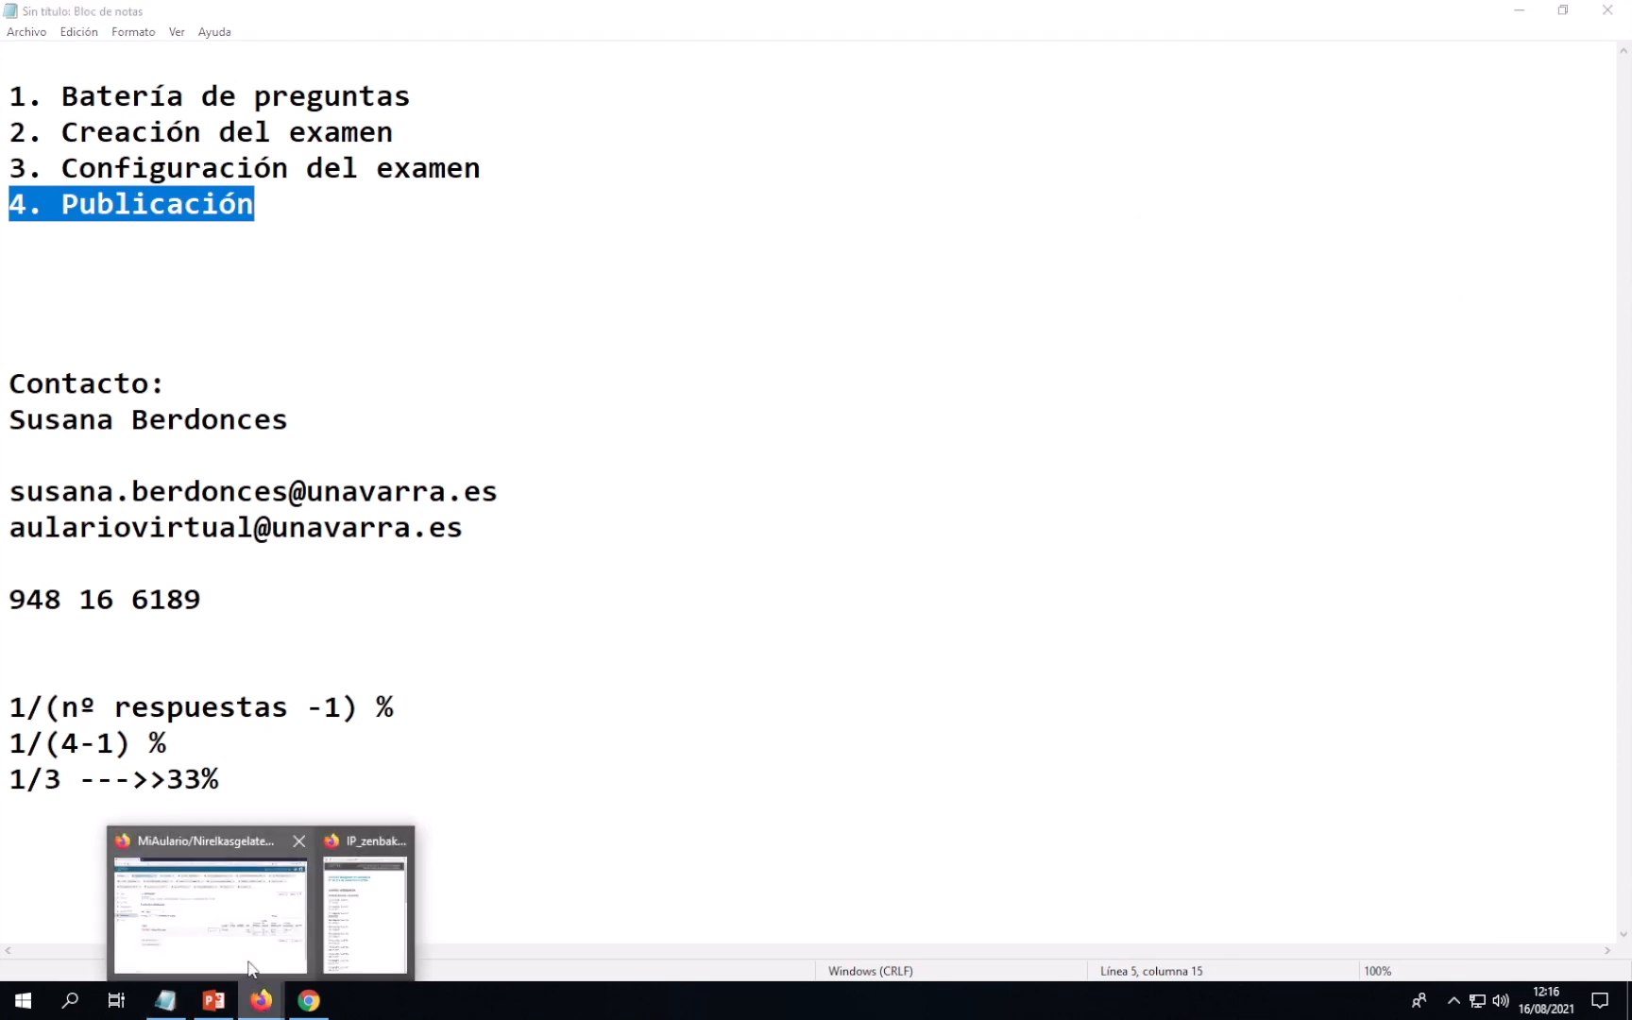
click(264, 954)
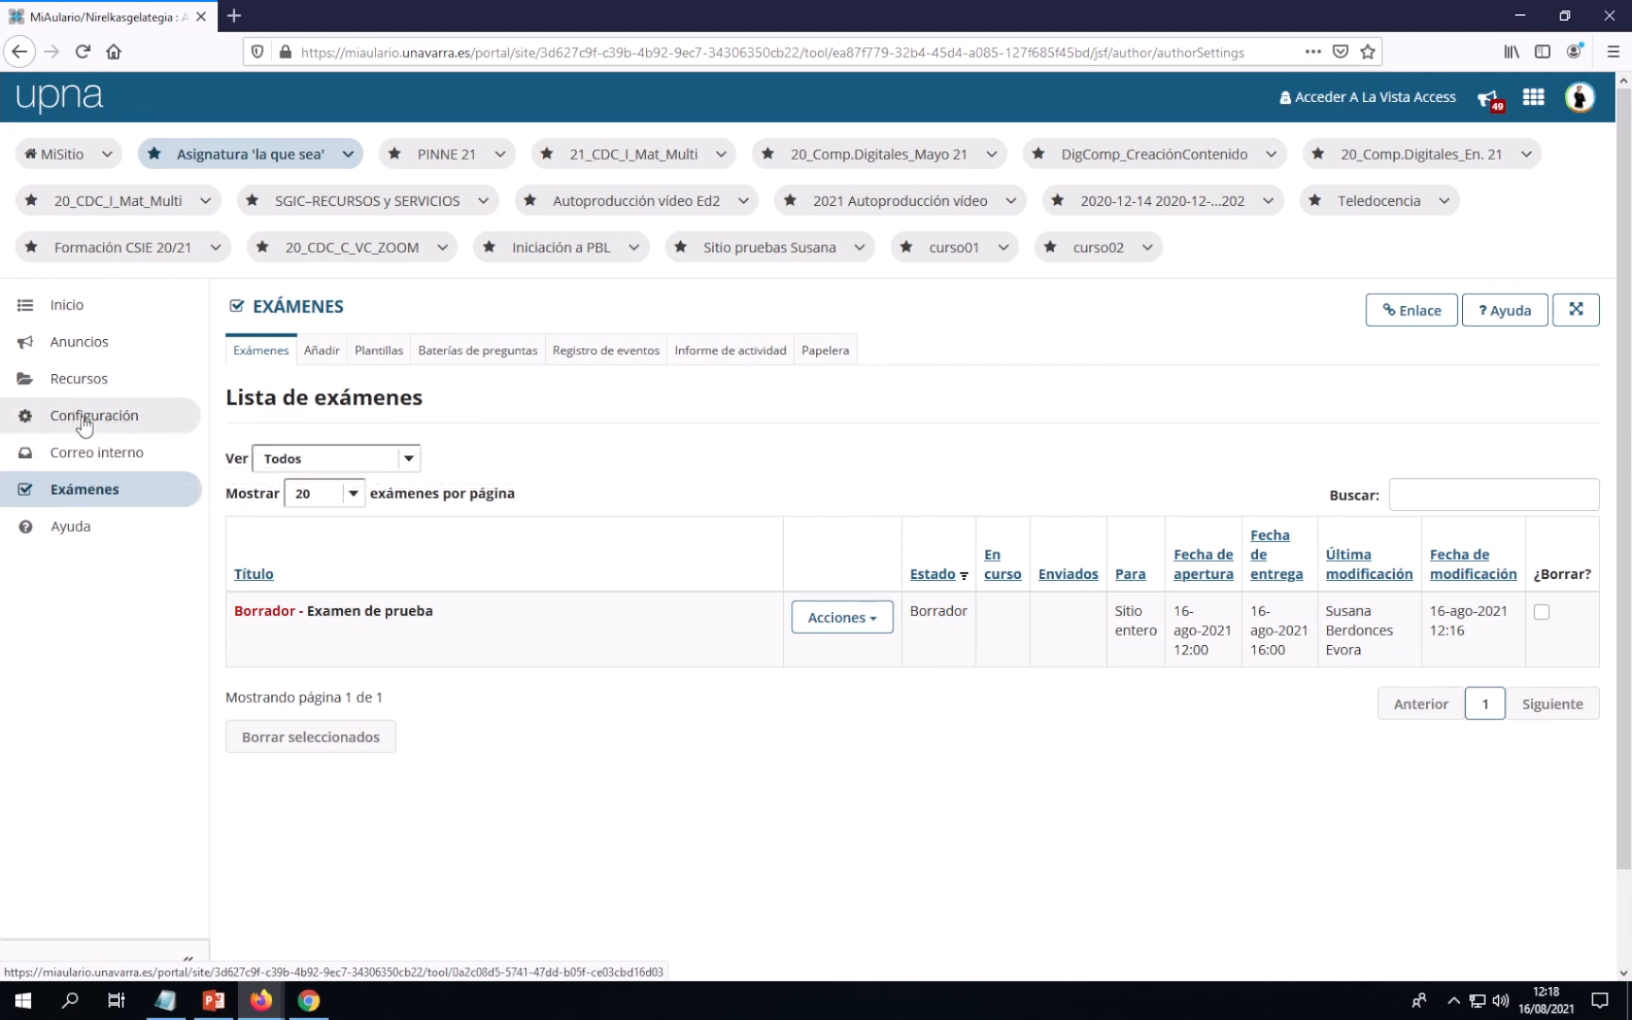
Make Recursos and Correo interno invisible to students under Configuración > Orden de las herramientas
click(99, 418)
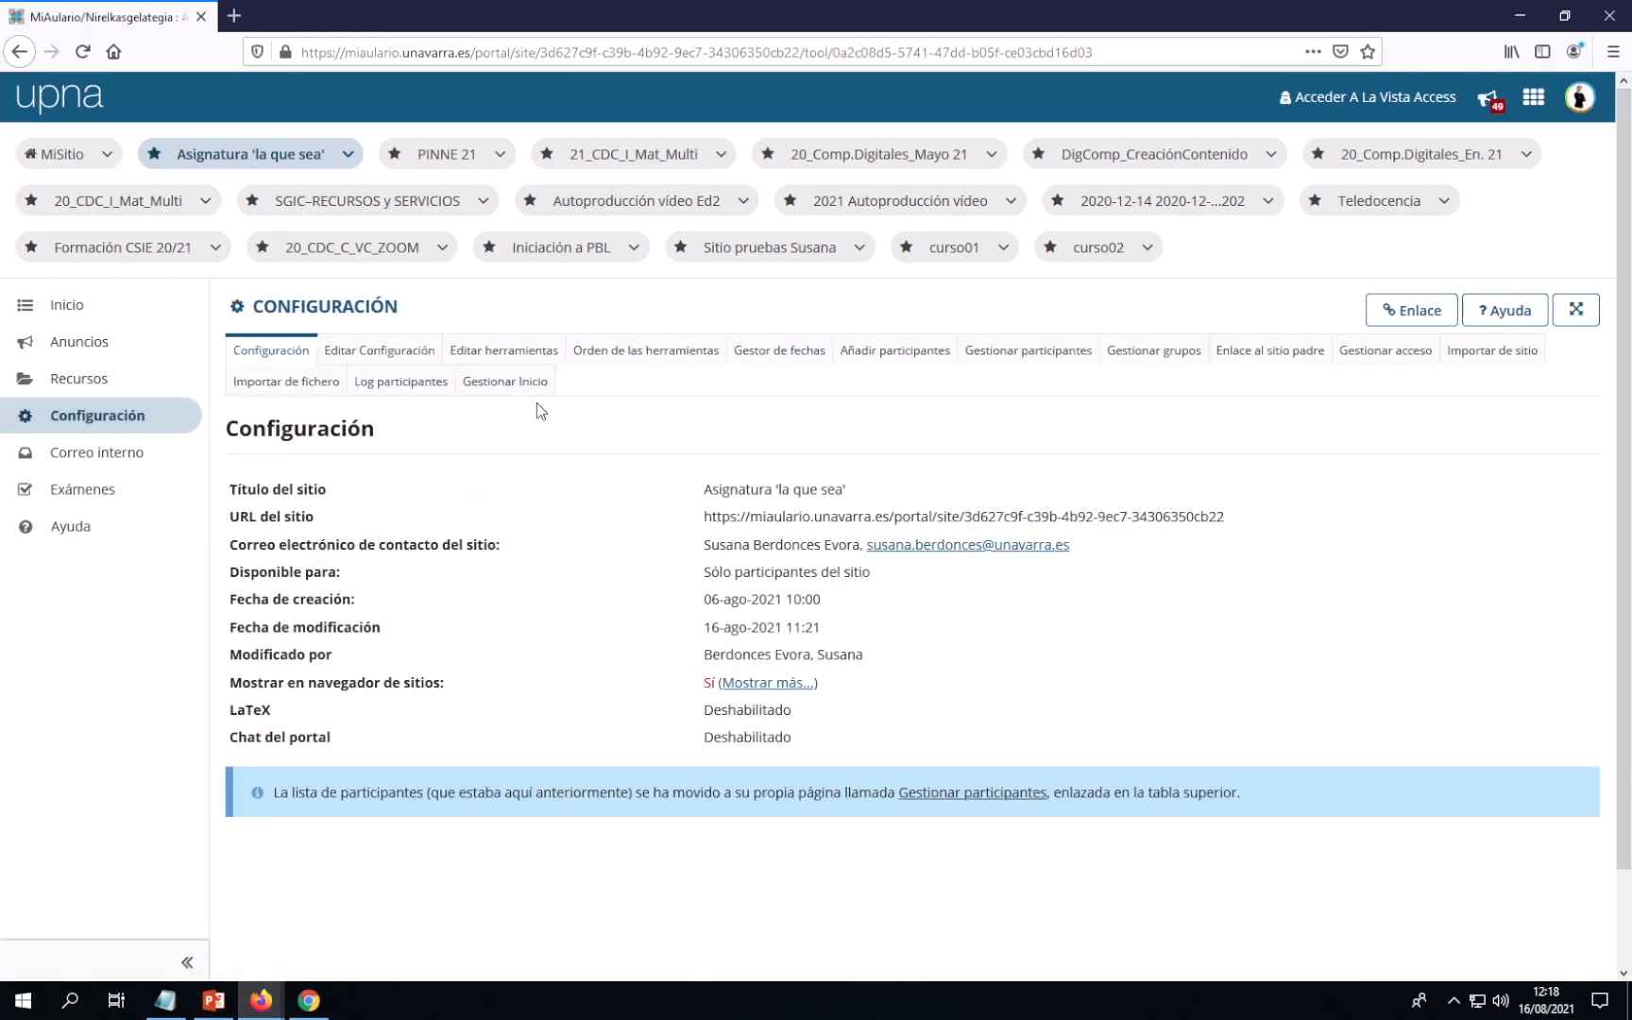
click(648, 357)
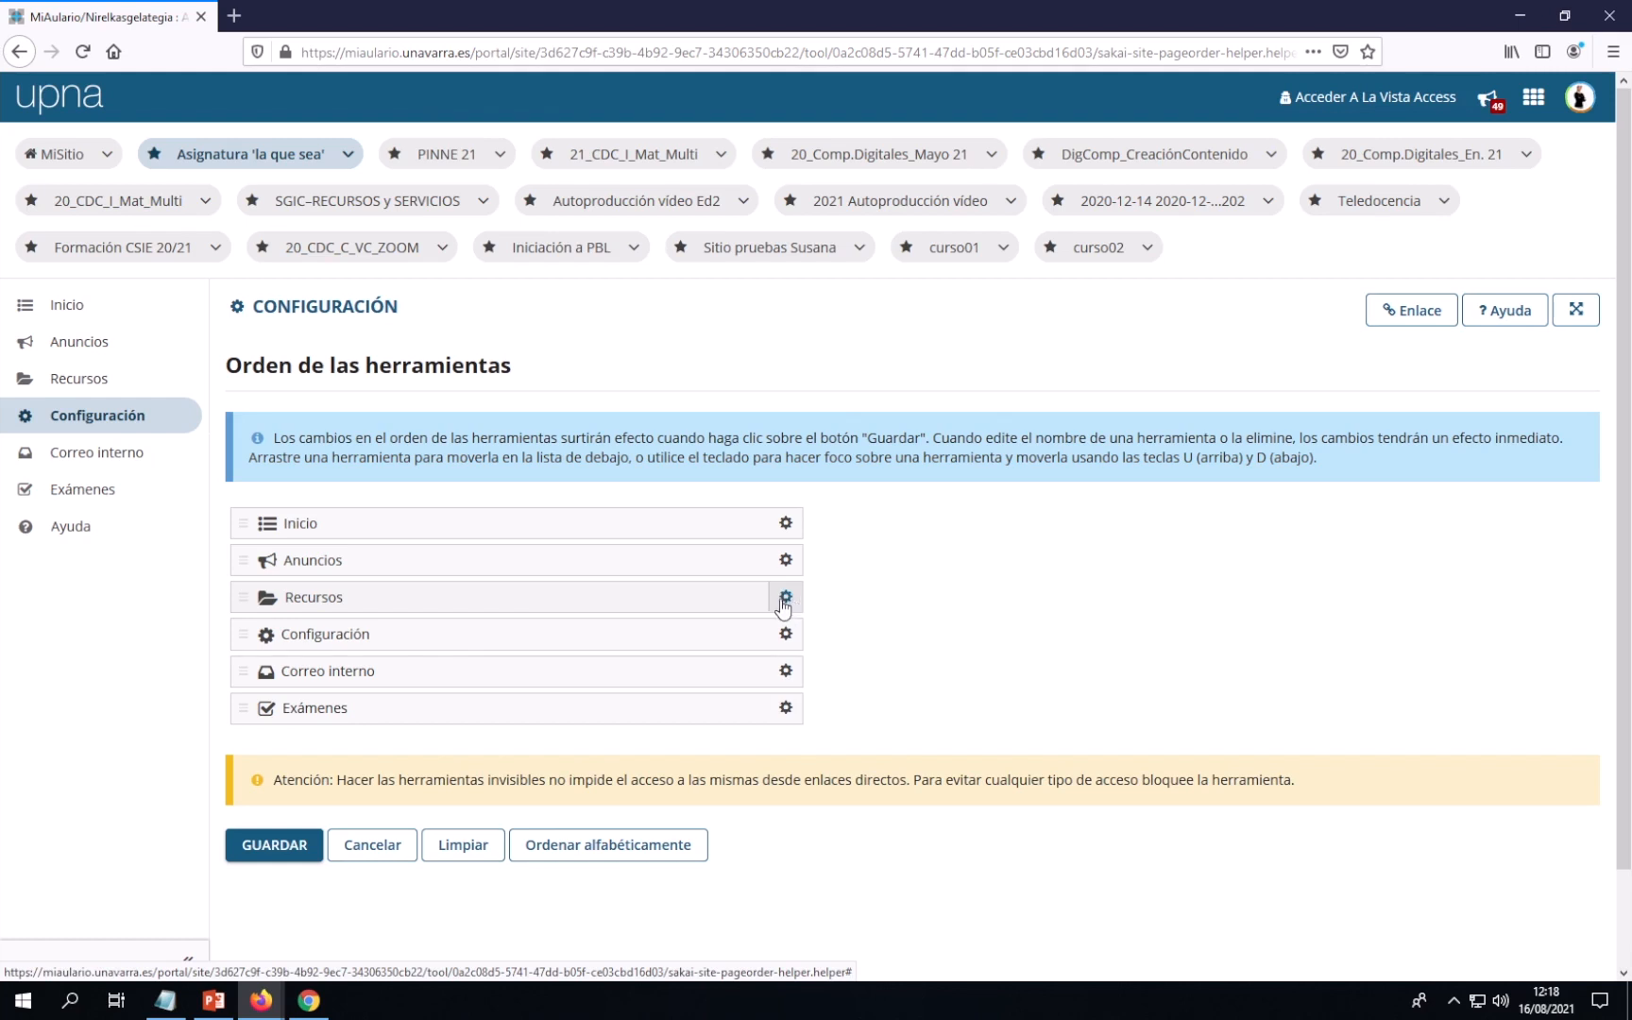
click(787, 600)
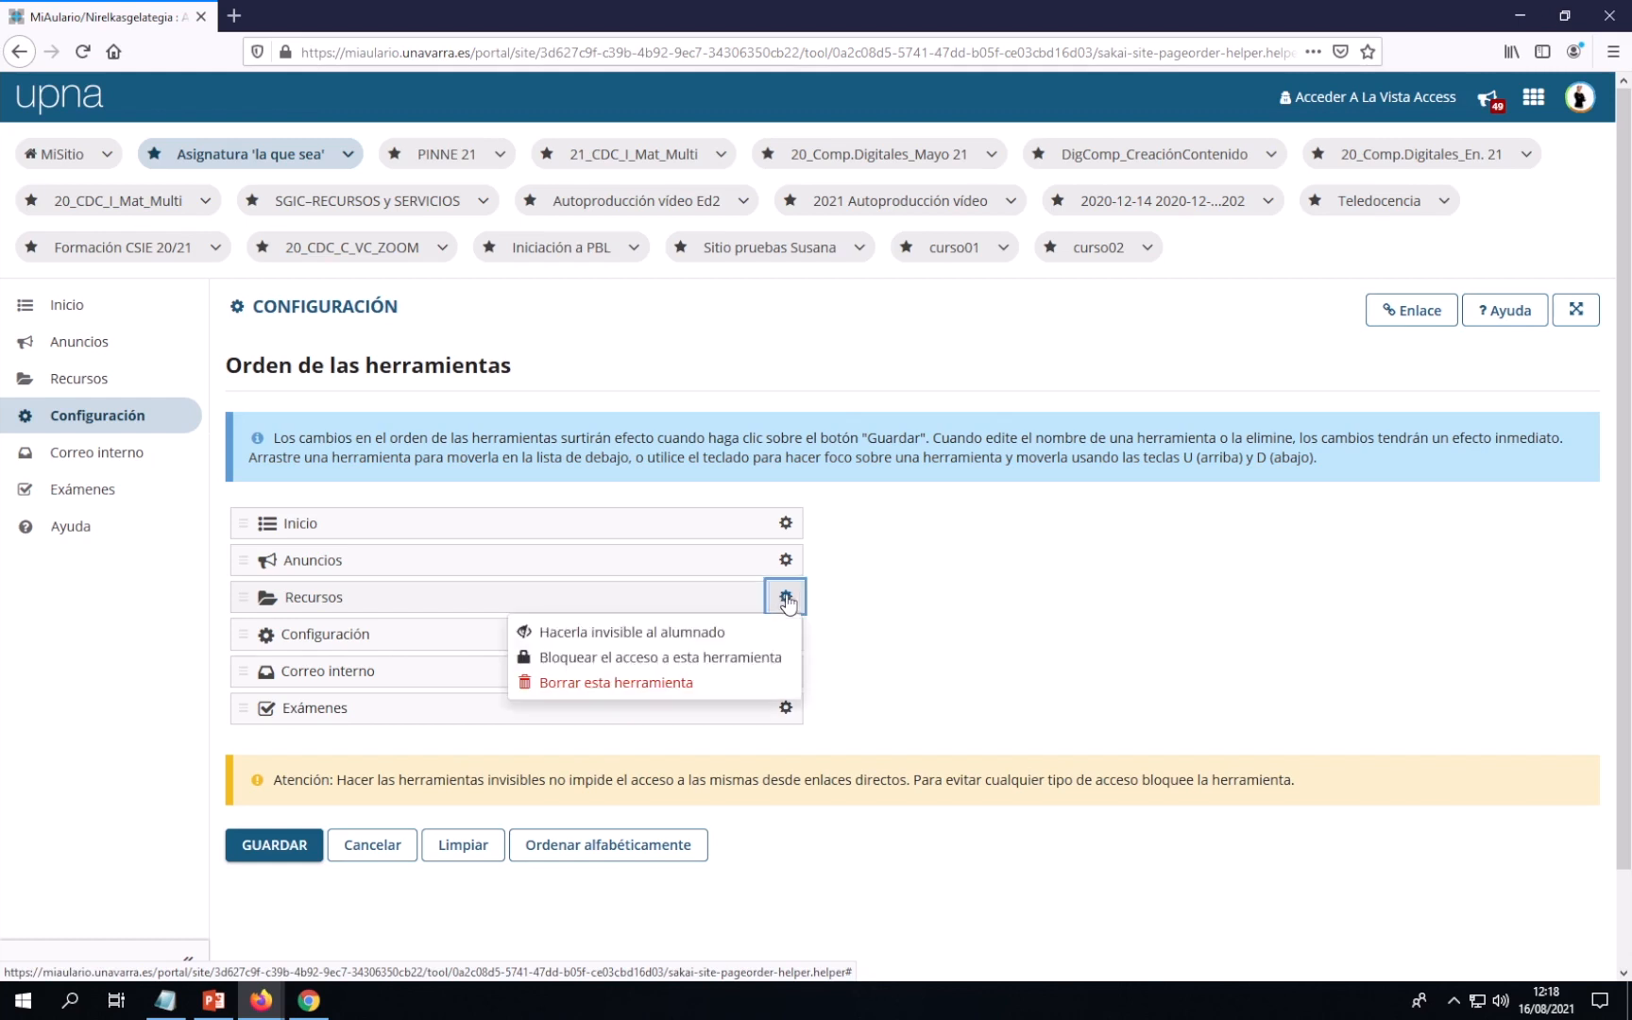
click(619, 637)
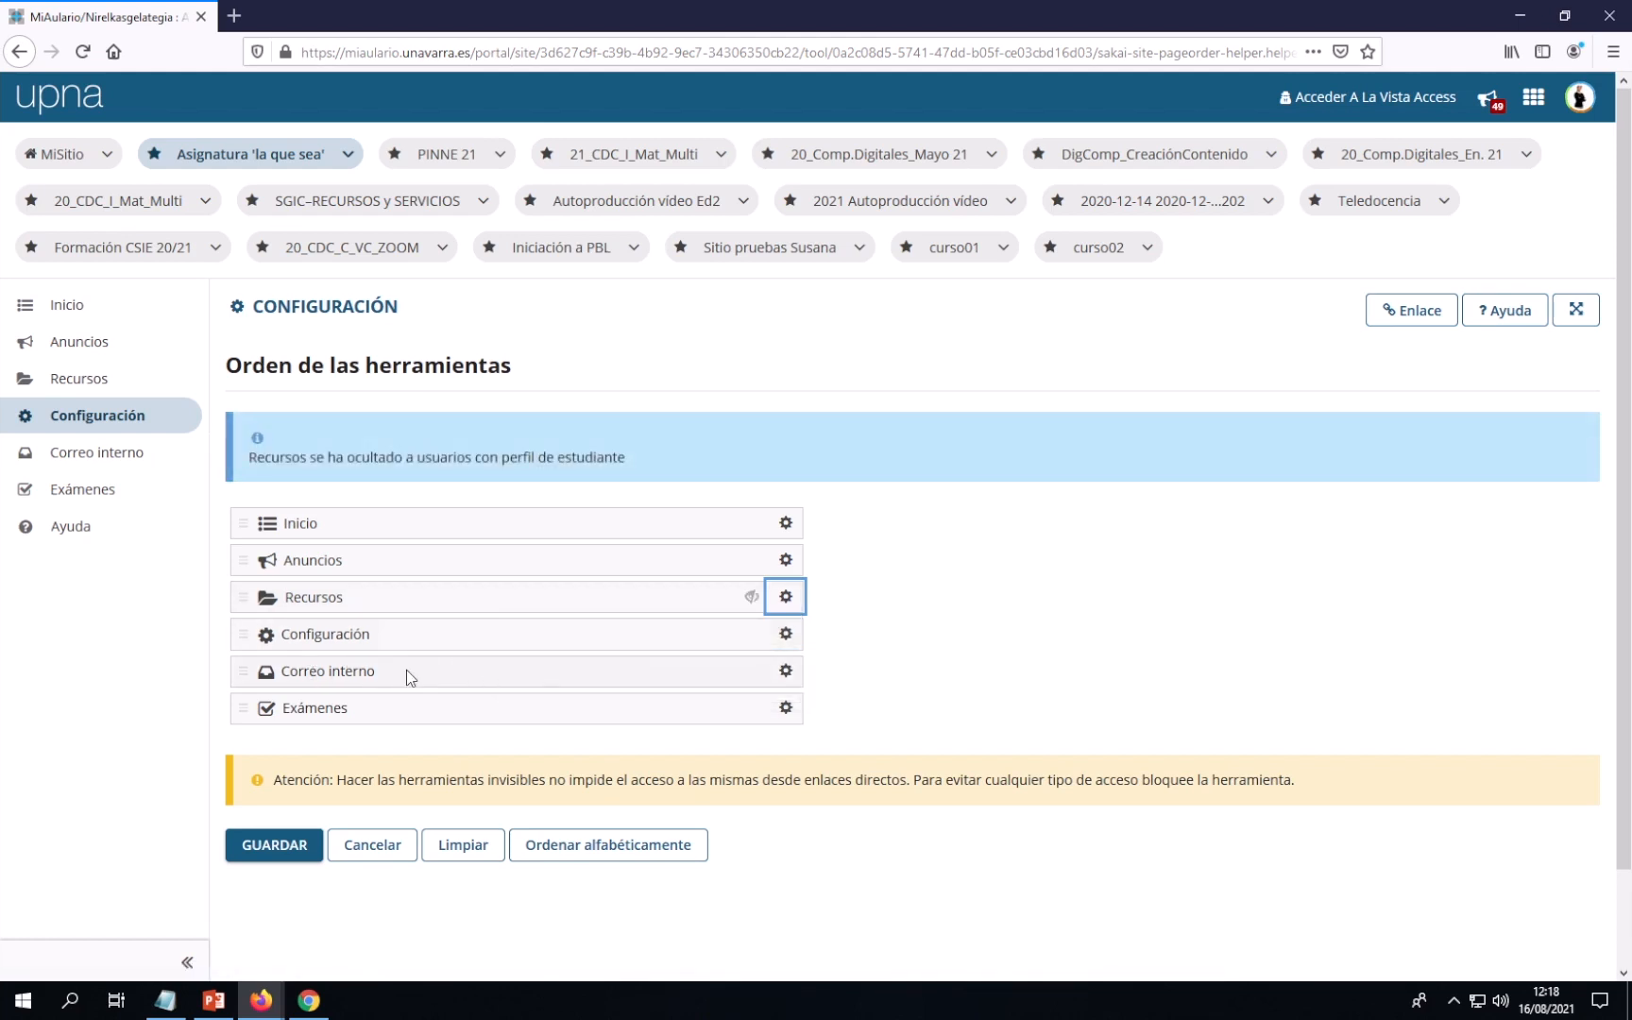
click(786, 672)
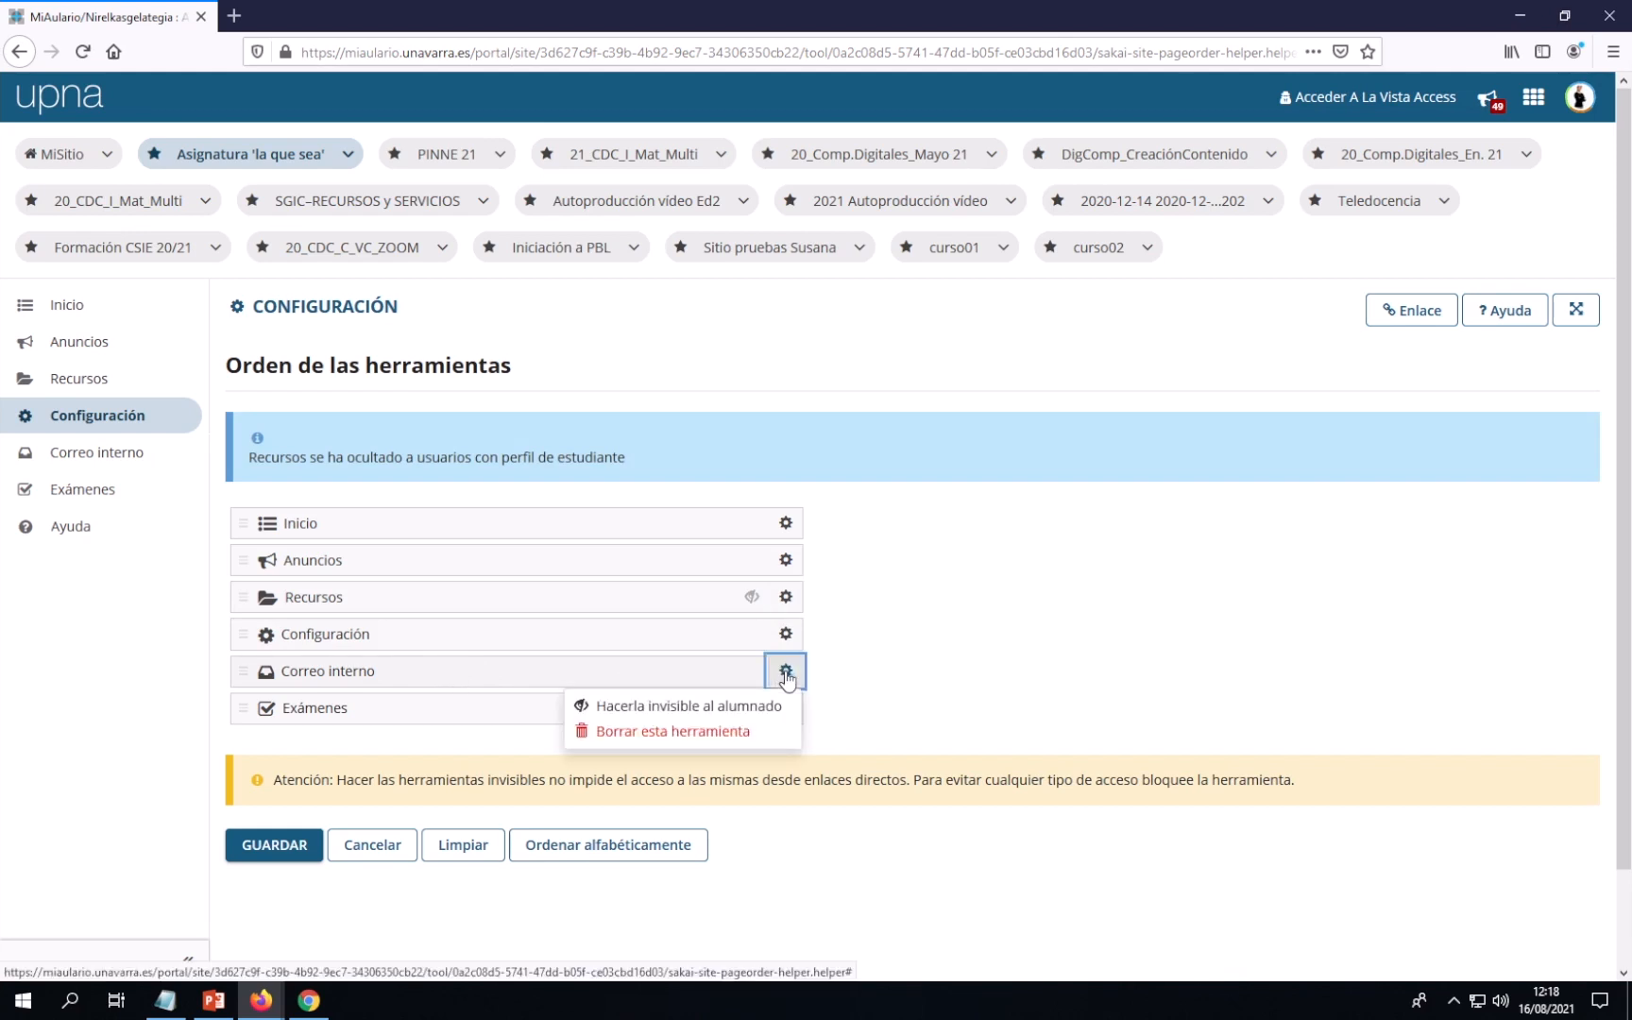
click(699, 708)
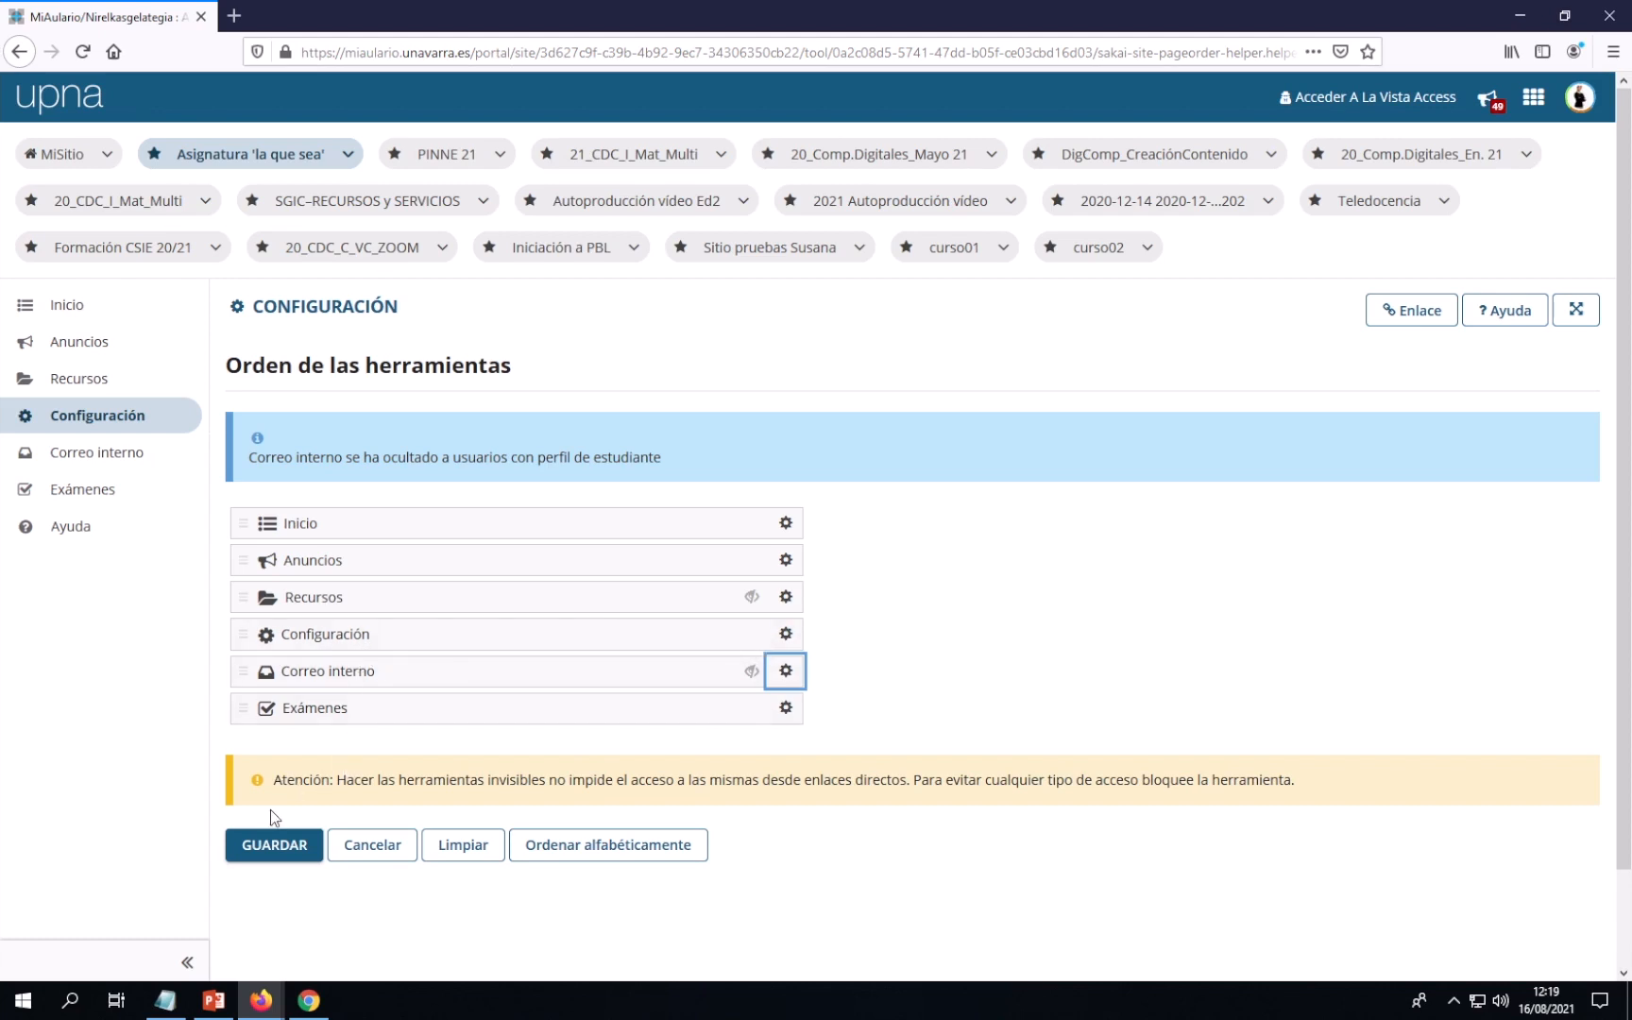
Save the tool visibility changes, resending after the connection error, and return to Exámenes
click(263, 849)
click(267, 847)
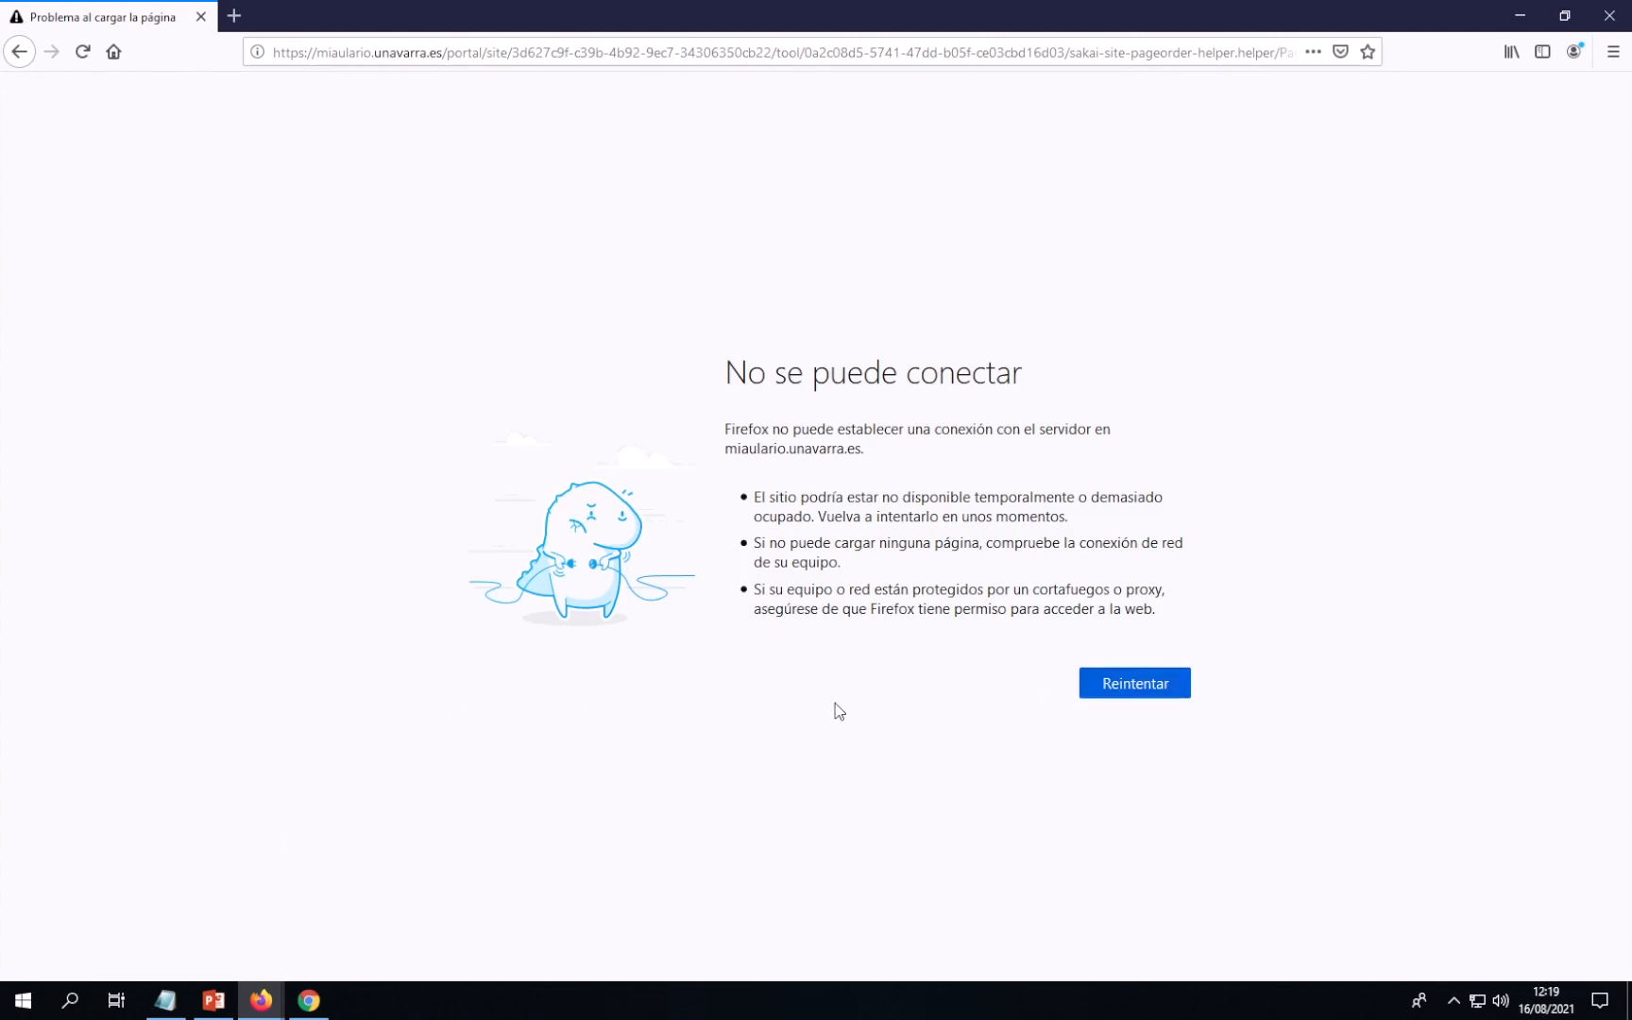
click(1129, 693)
click(1142, 440)
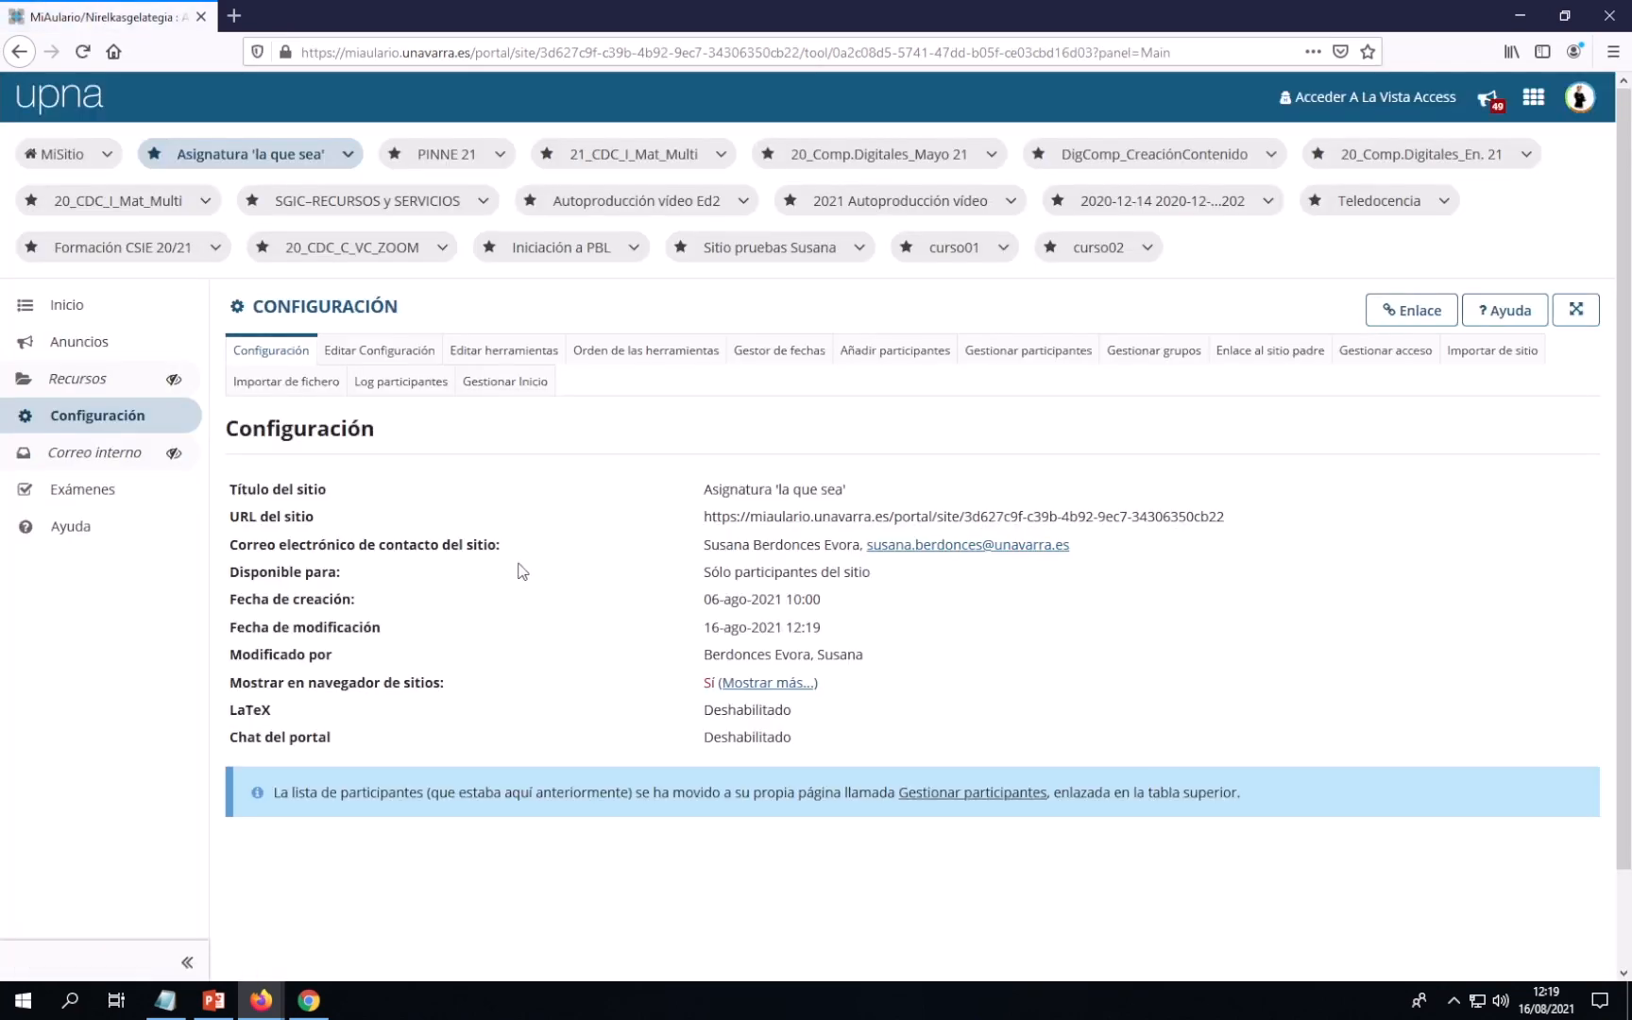
click(66, 496)
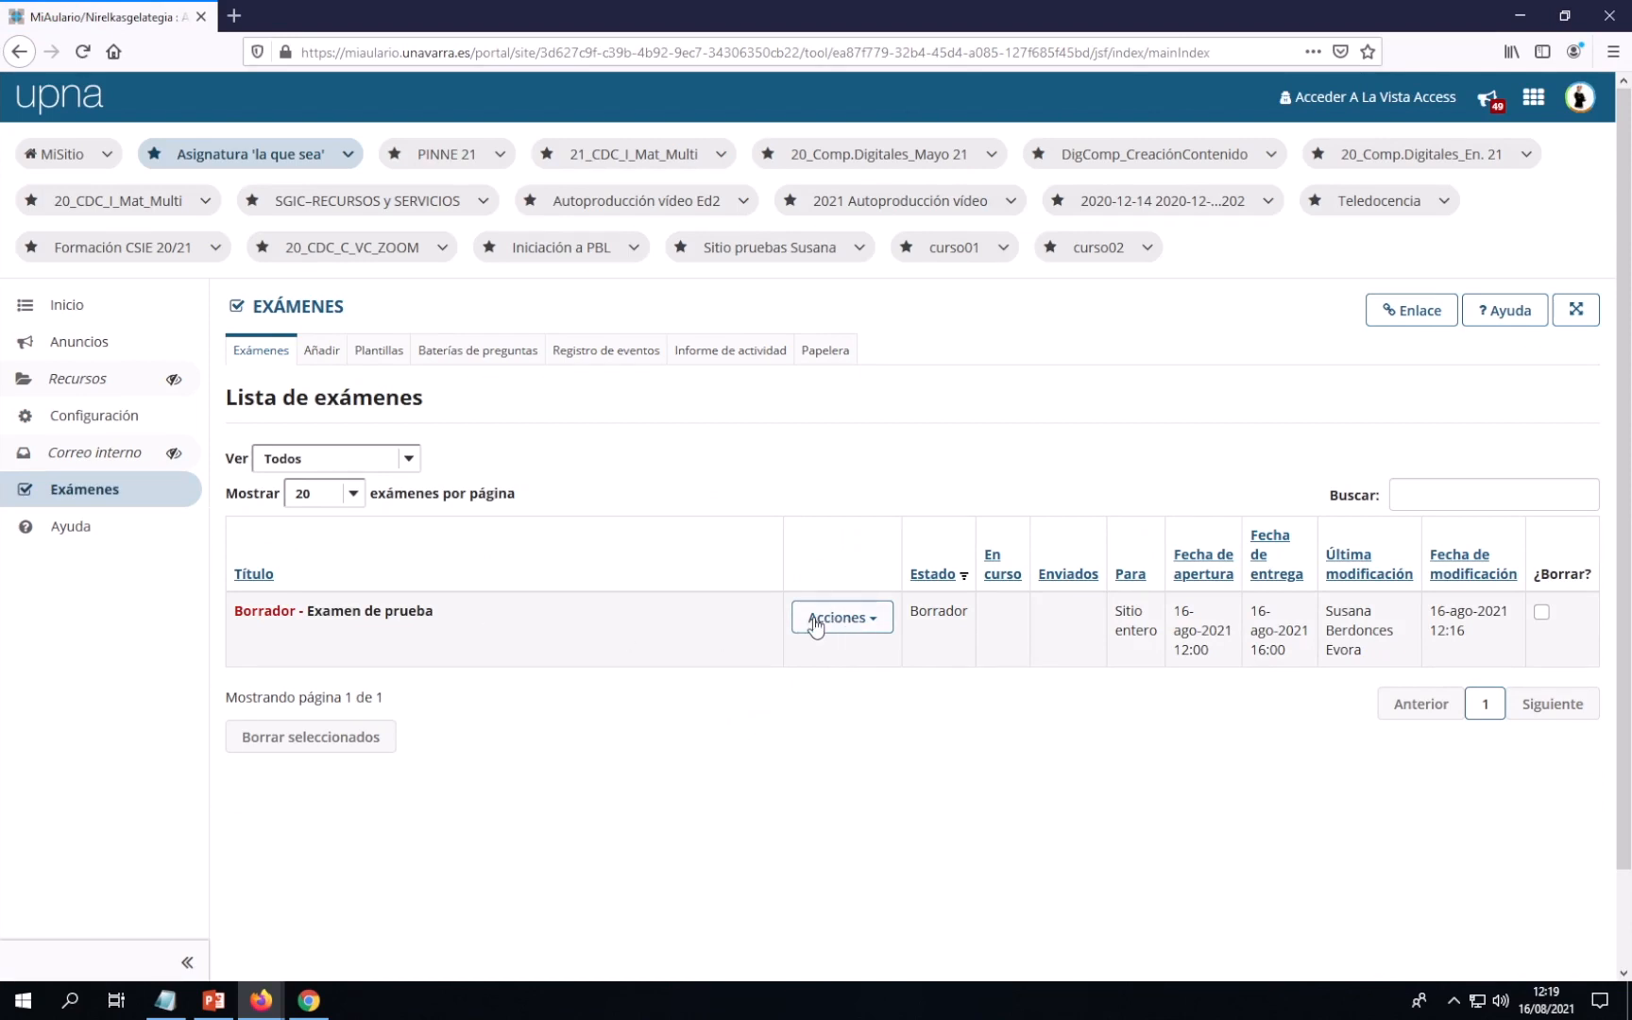
Publish 'Examen de prueba' to students, then switch to the other browser's login page
click(871, 623)
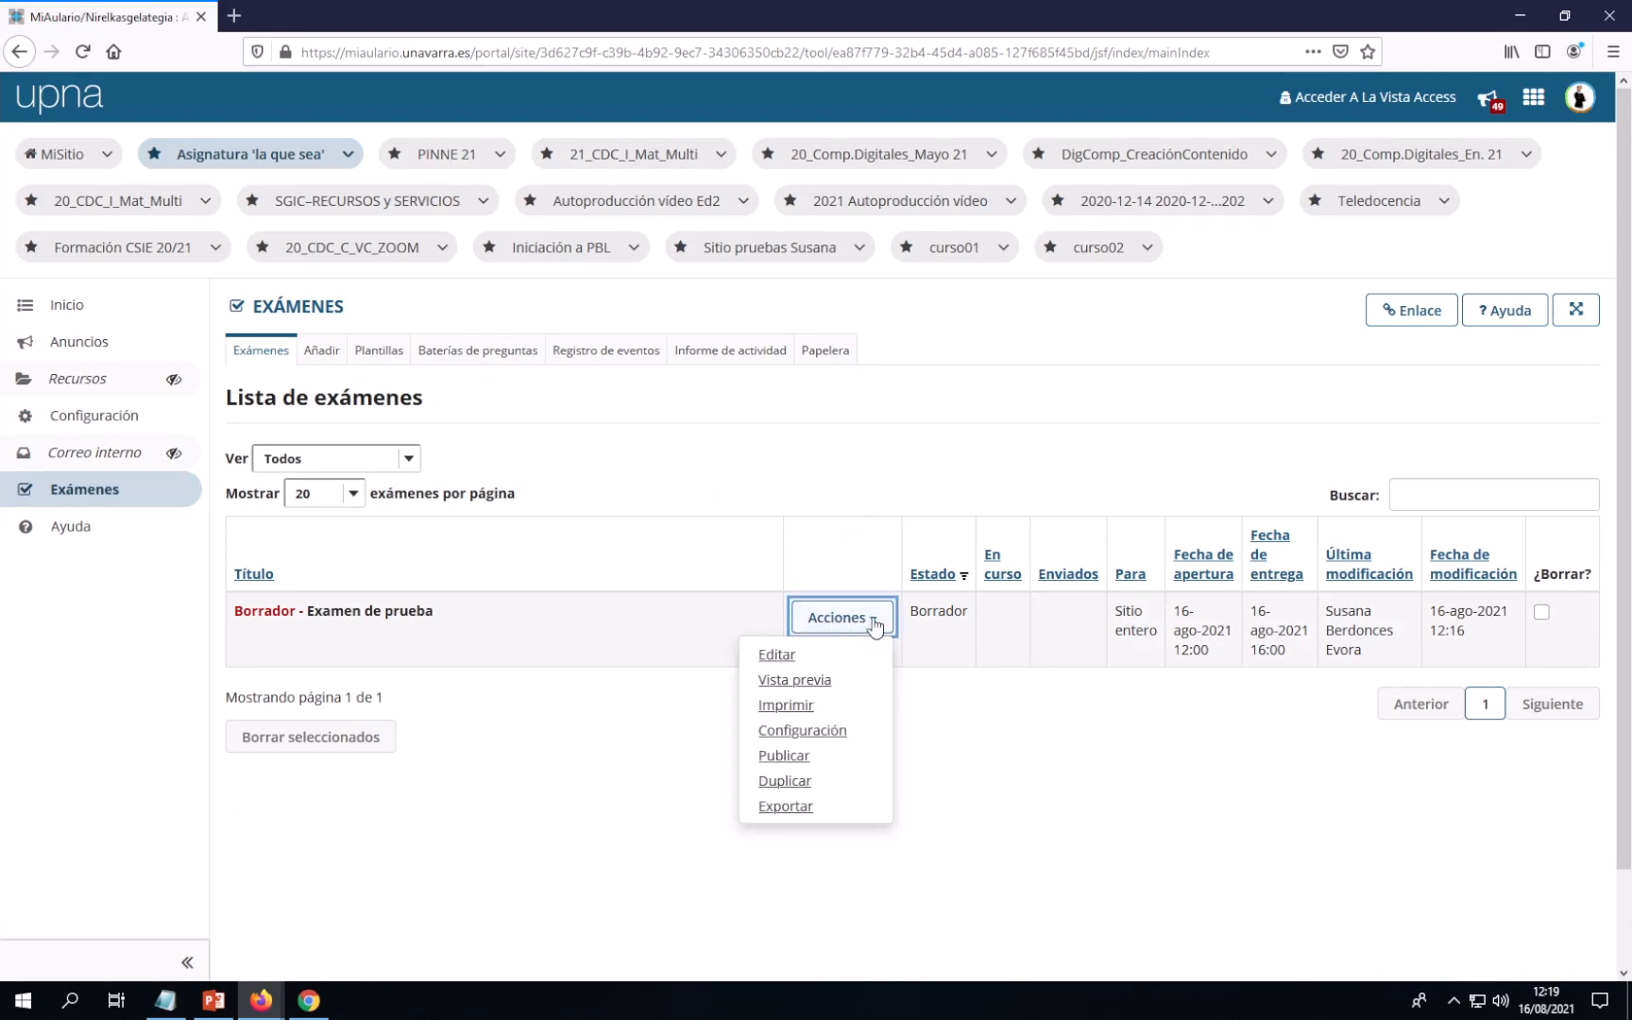
click(779, 757)
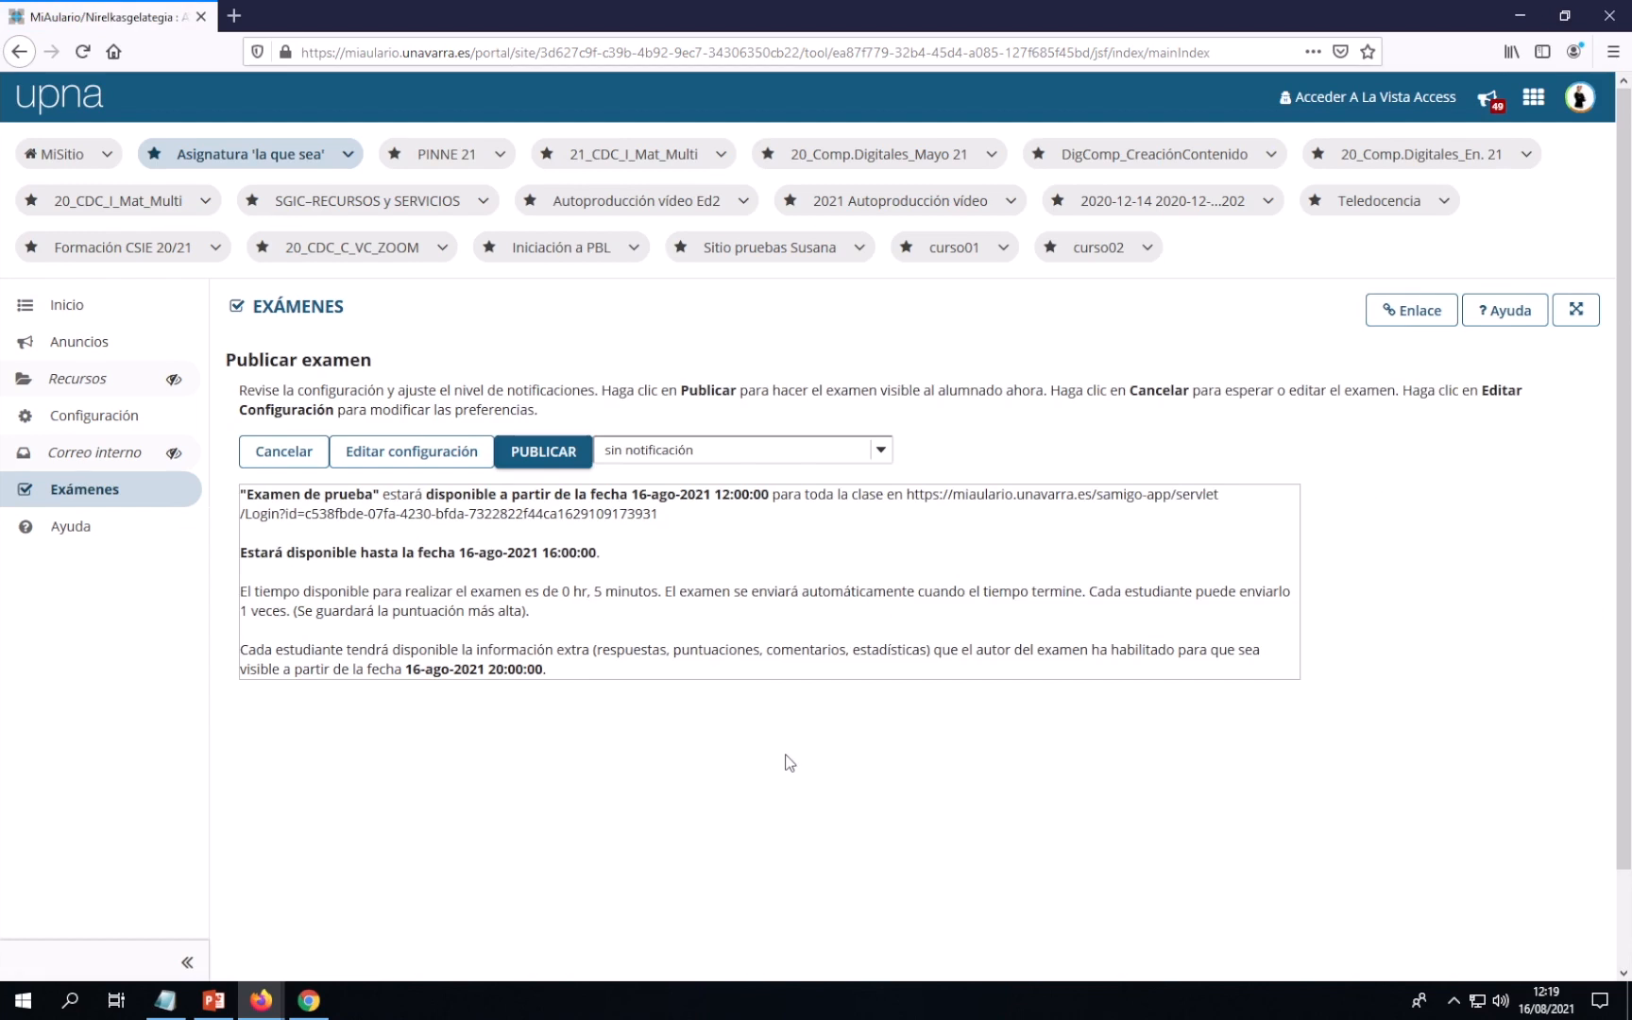
click(535, 460)
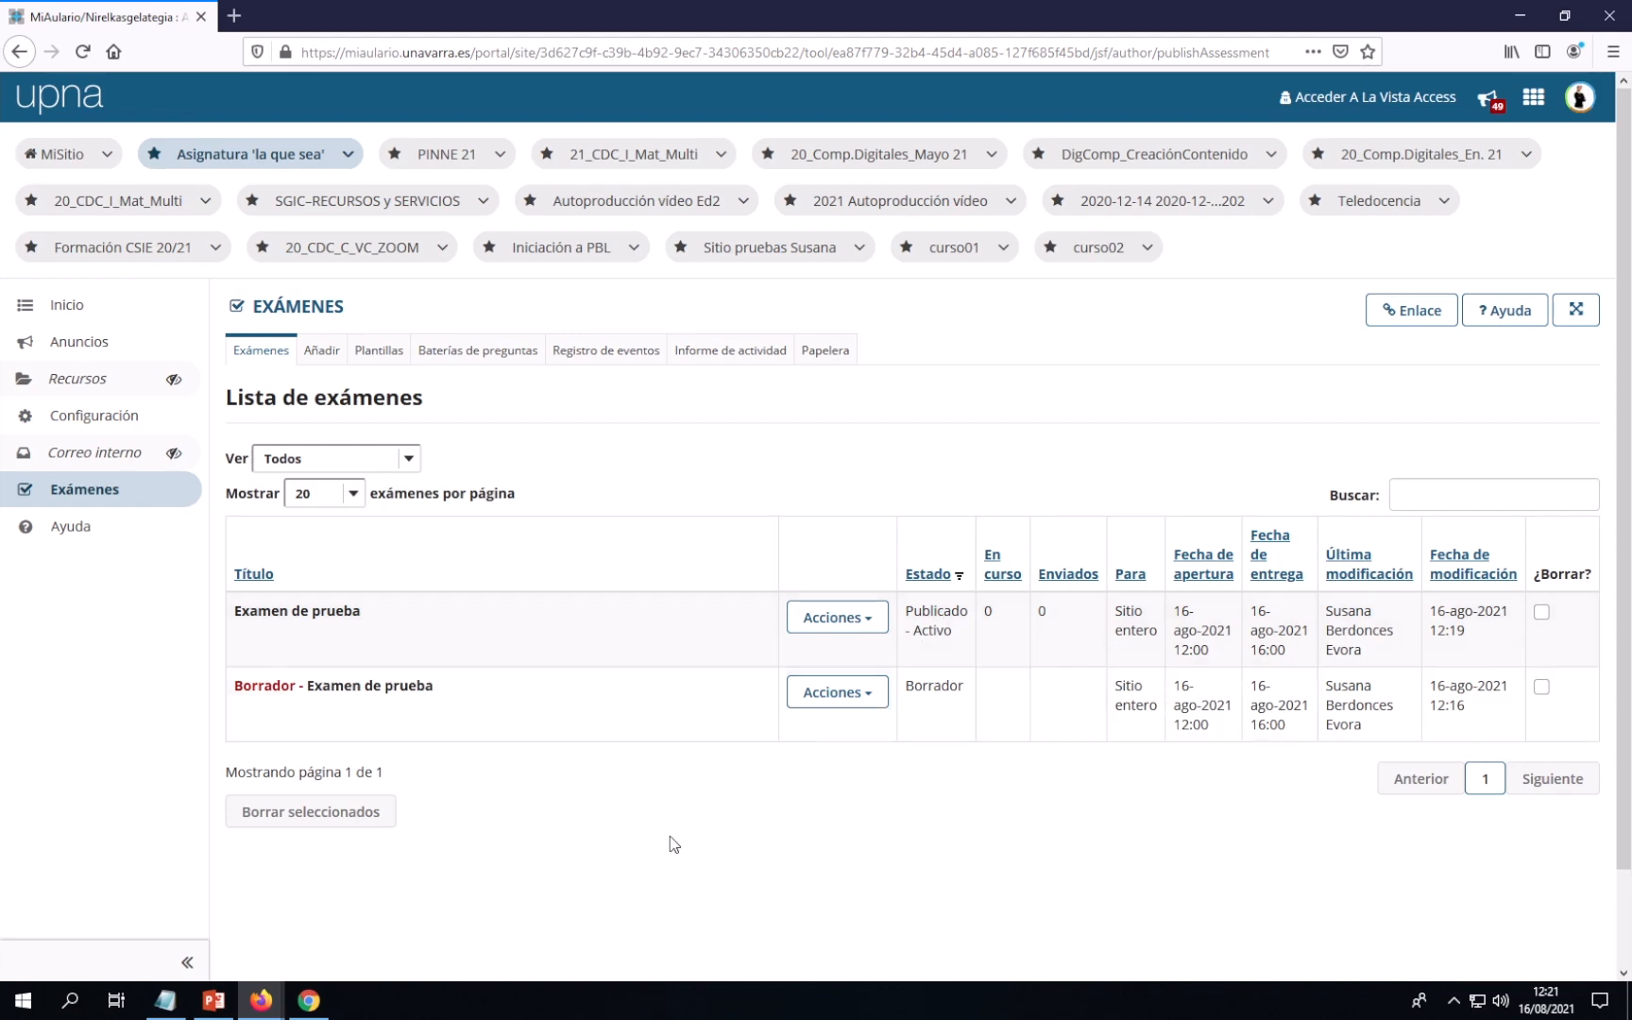
click(311, 1003)
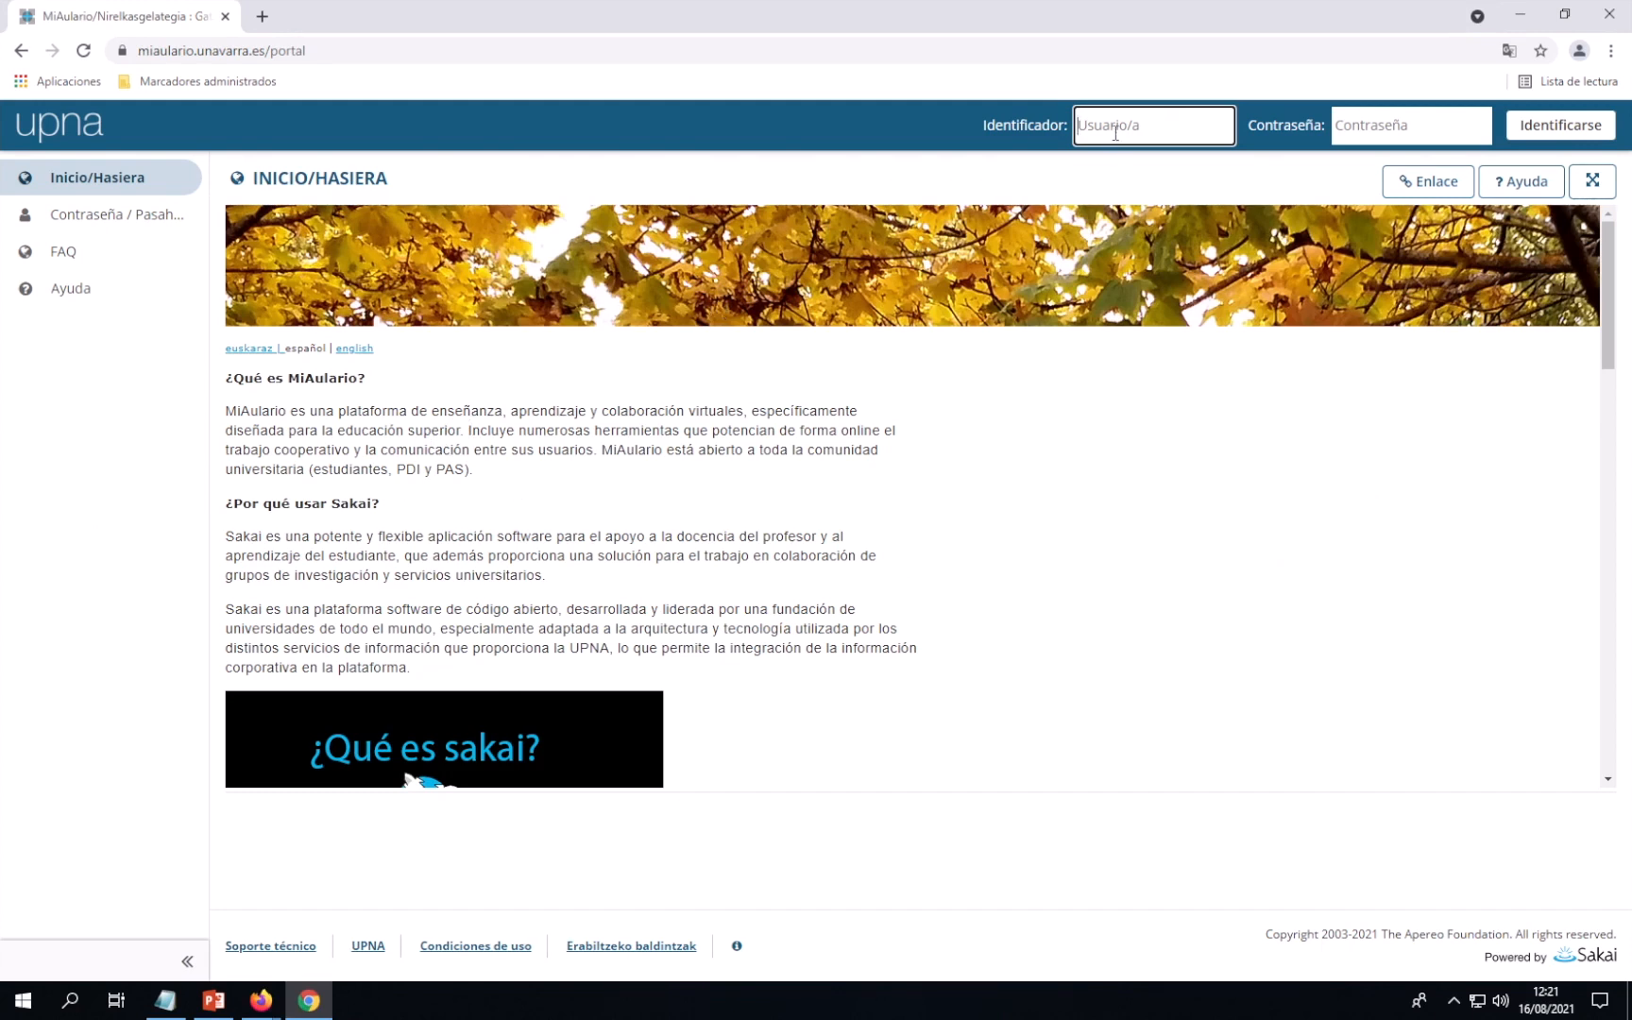
Sign in to MiAulario in Chrome with the test student's username and password
text(xs_inv_curso01)
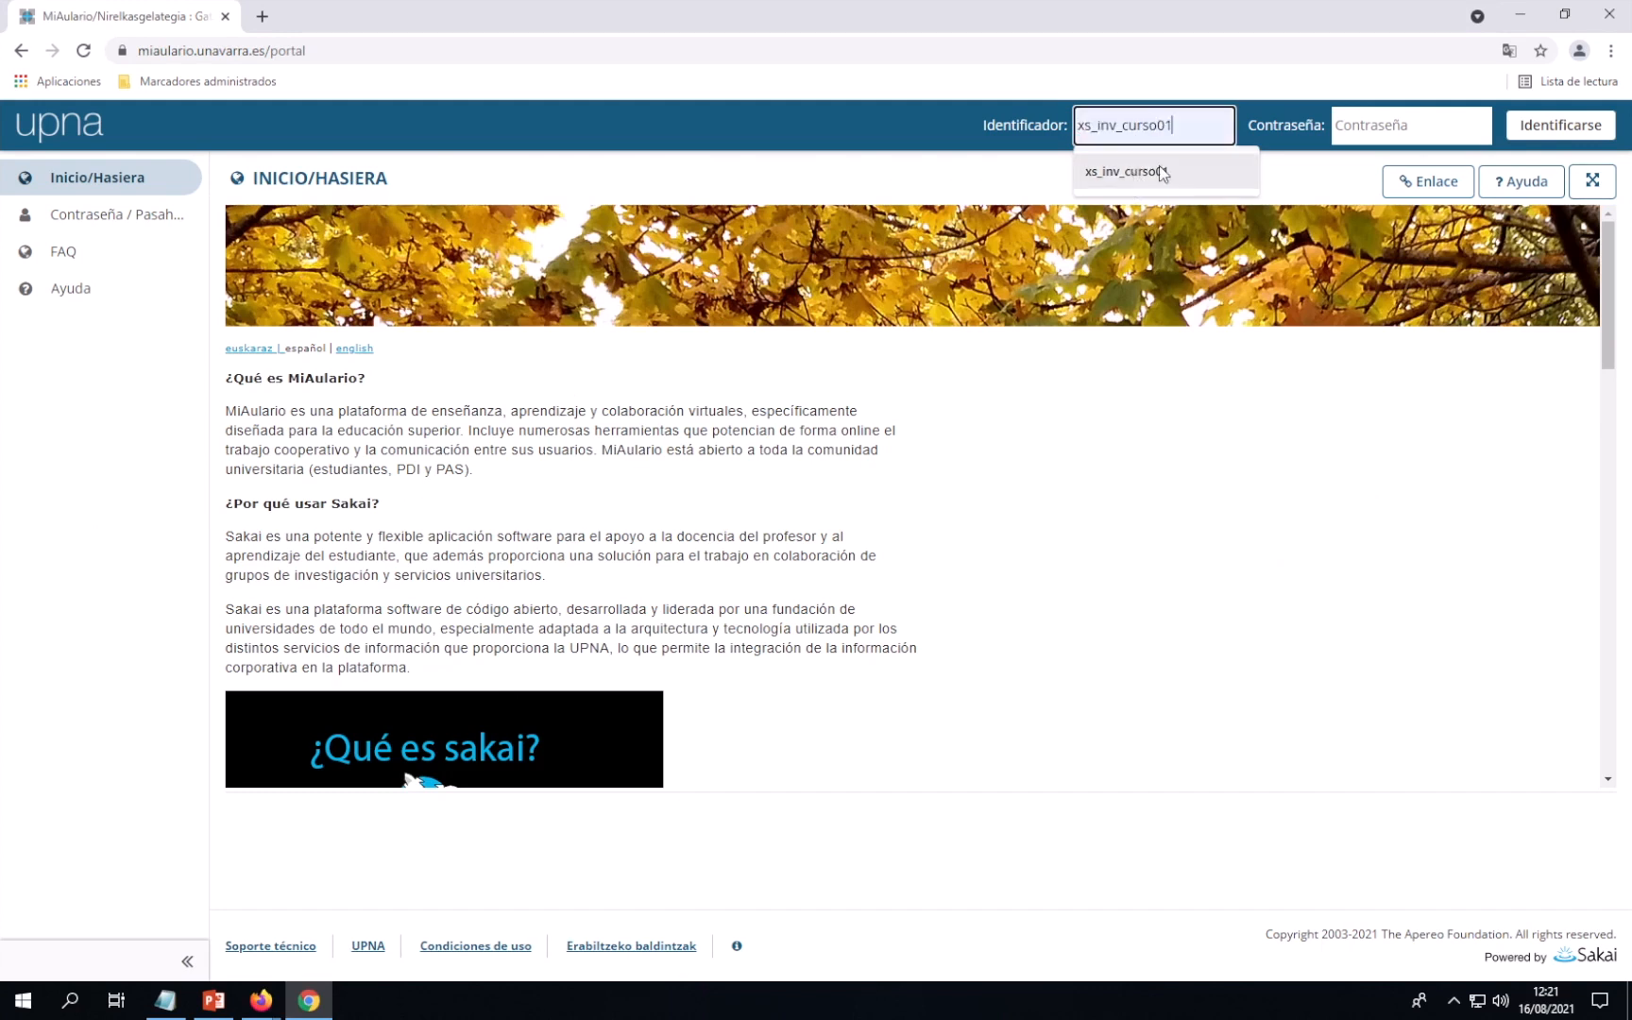
click(1147, 171)
click(1353, 130)
text(***)
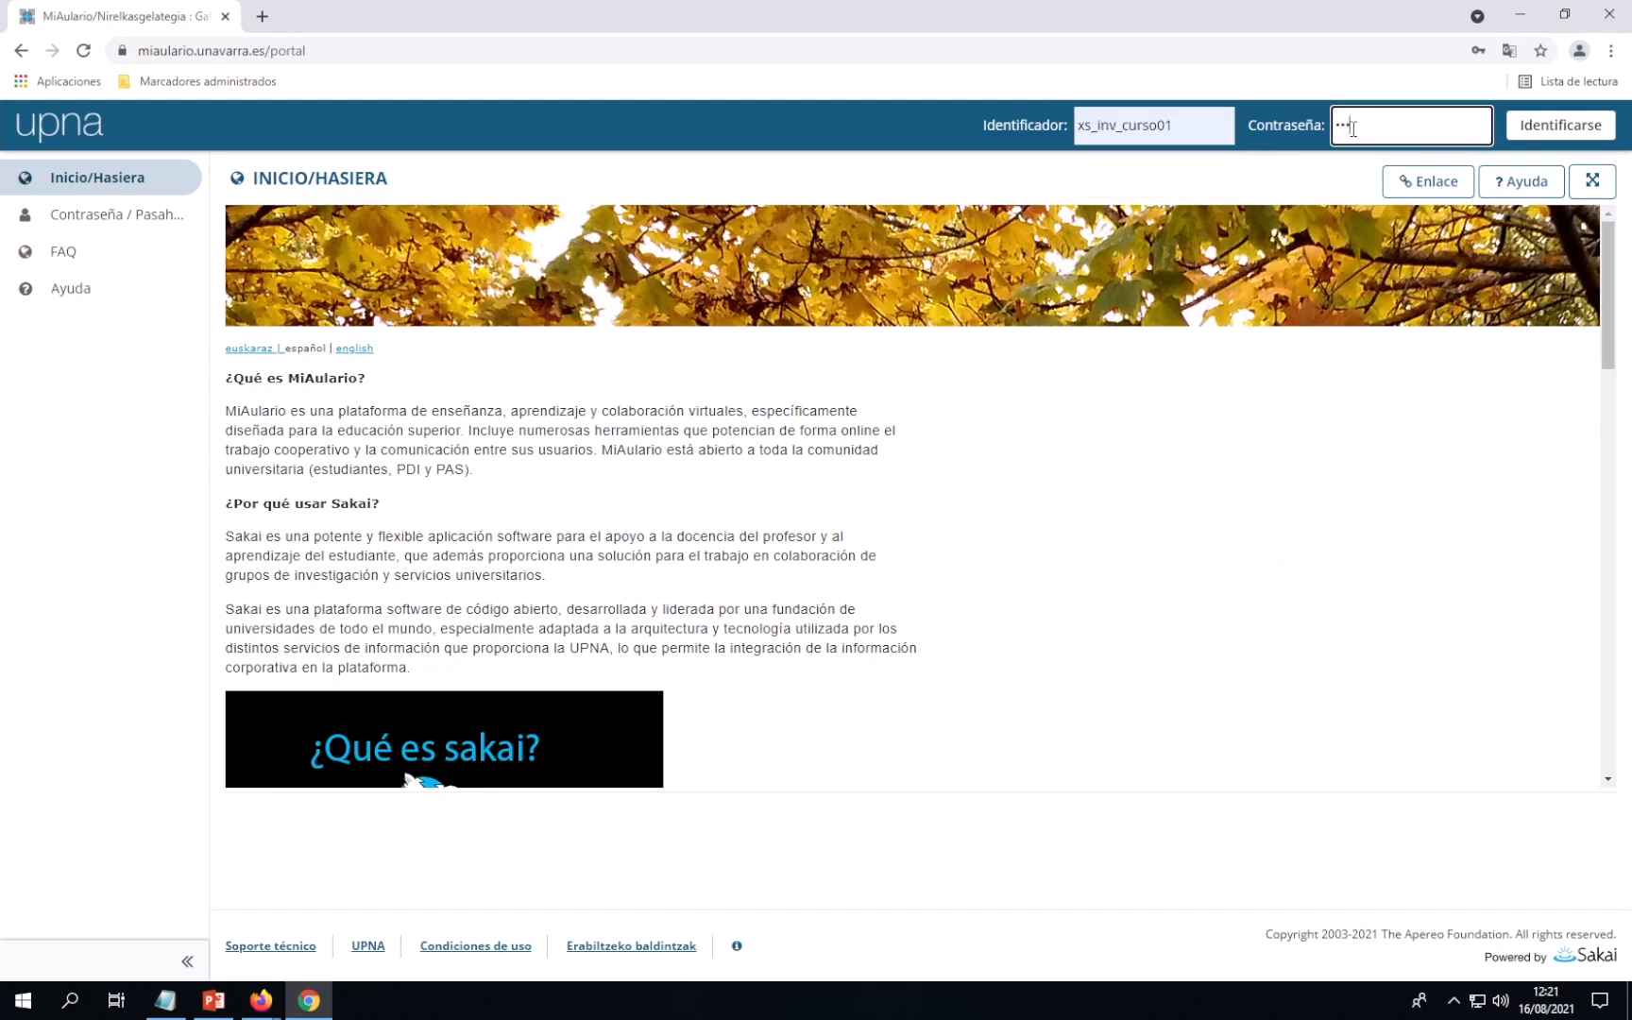
text(****)
click(1561, 132)
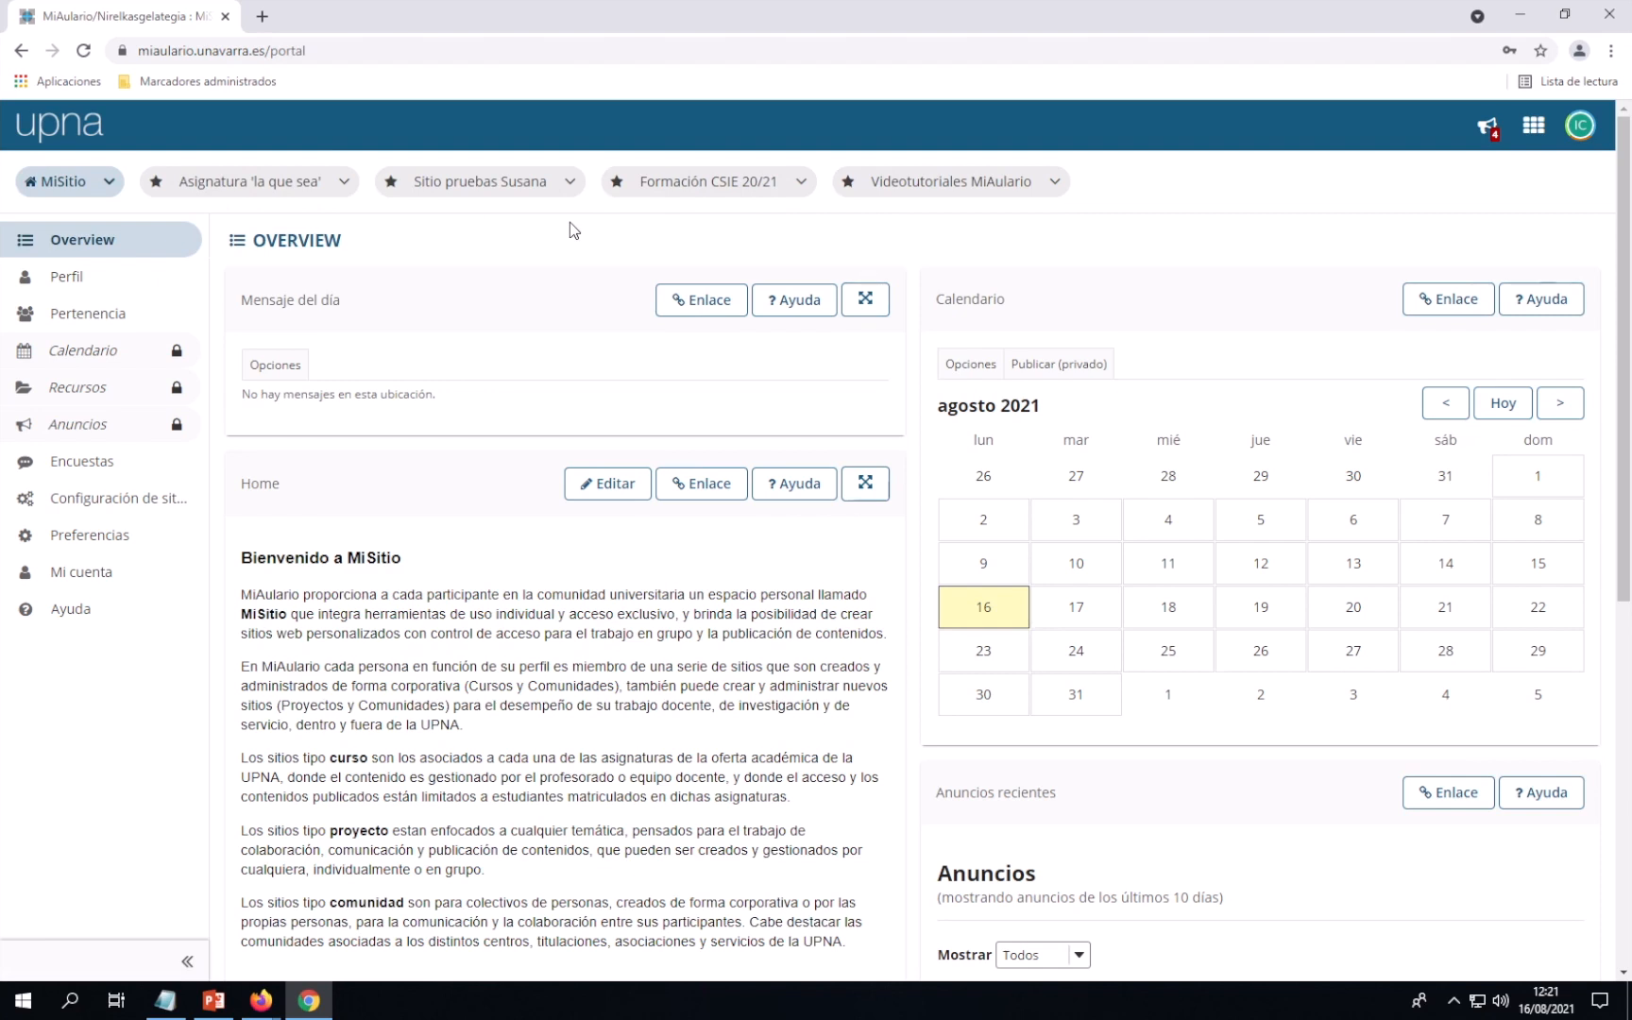
Open the 'Asignatura la que sea' site and its Exámenes tool as the student
click(266, 191)
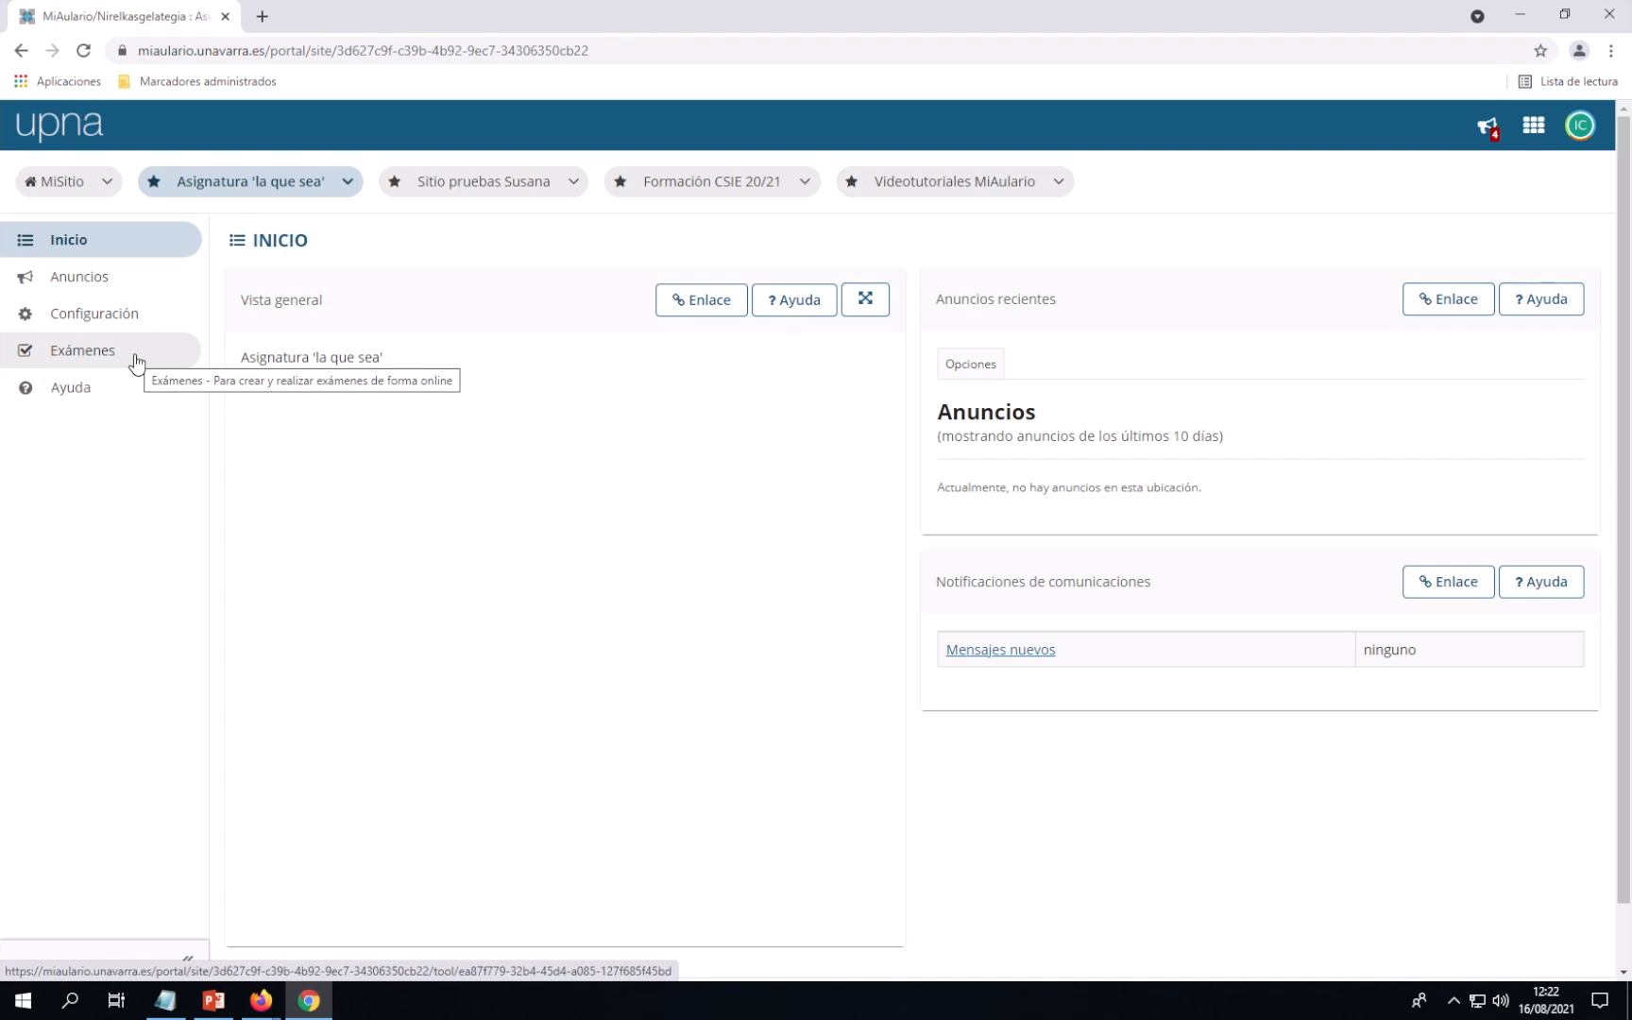
click(80, 353)
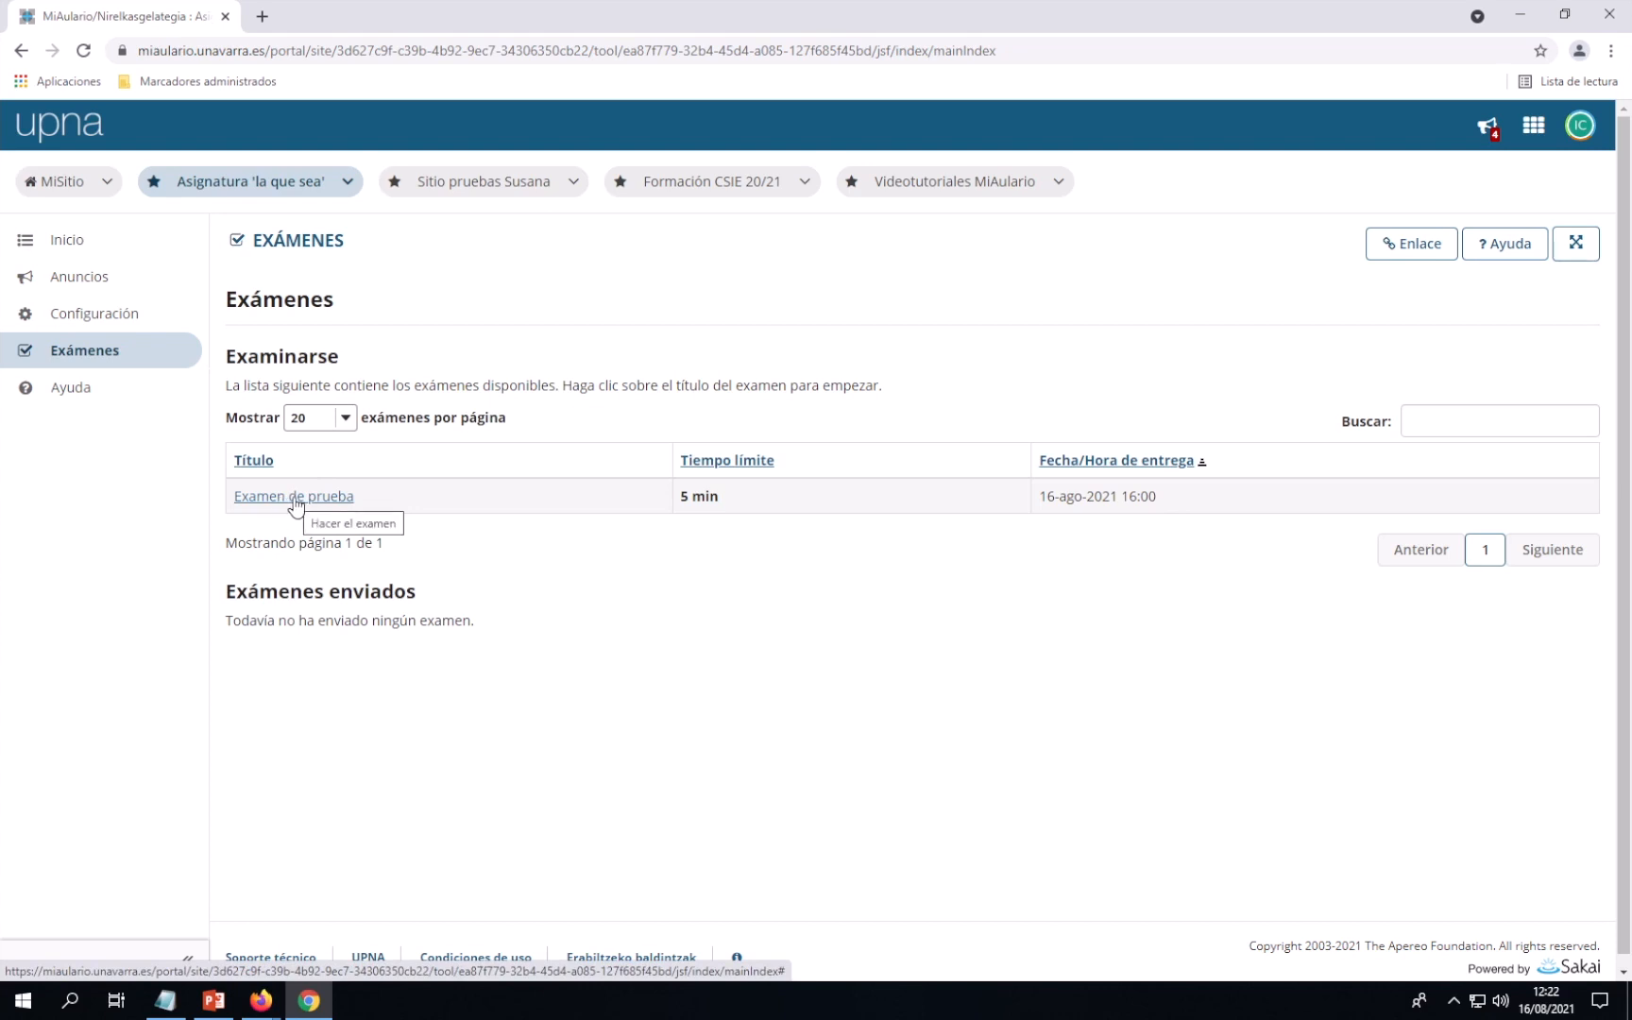
Open 'Examen de prueba', enter the exam password, and accept the Cláusula de Veracidad
click(283, 505)
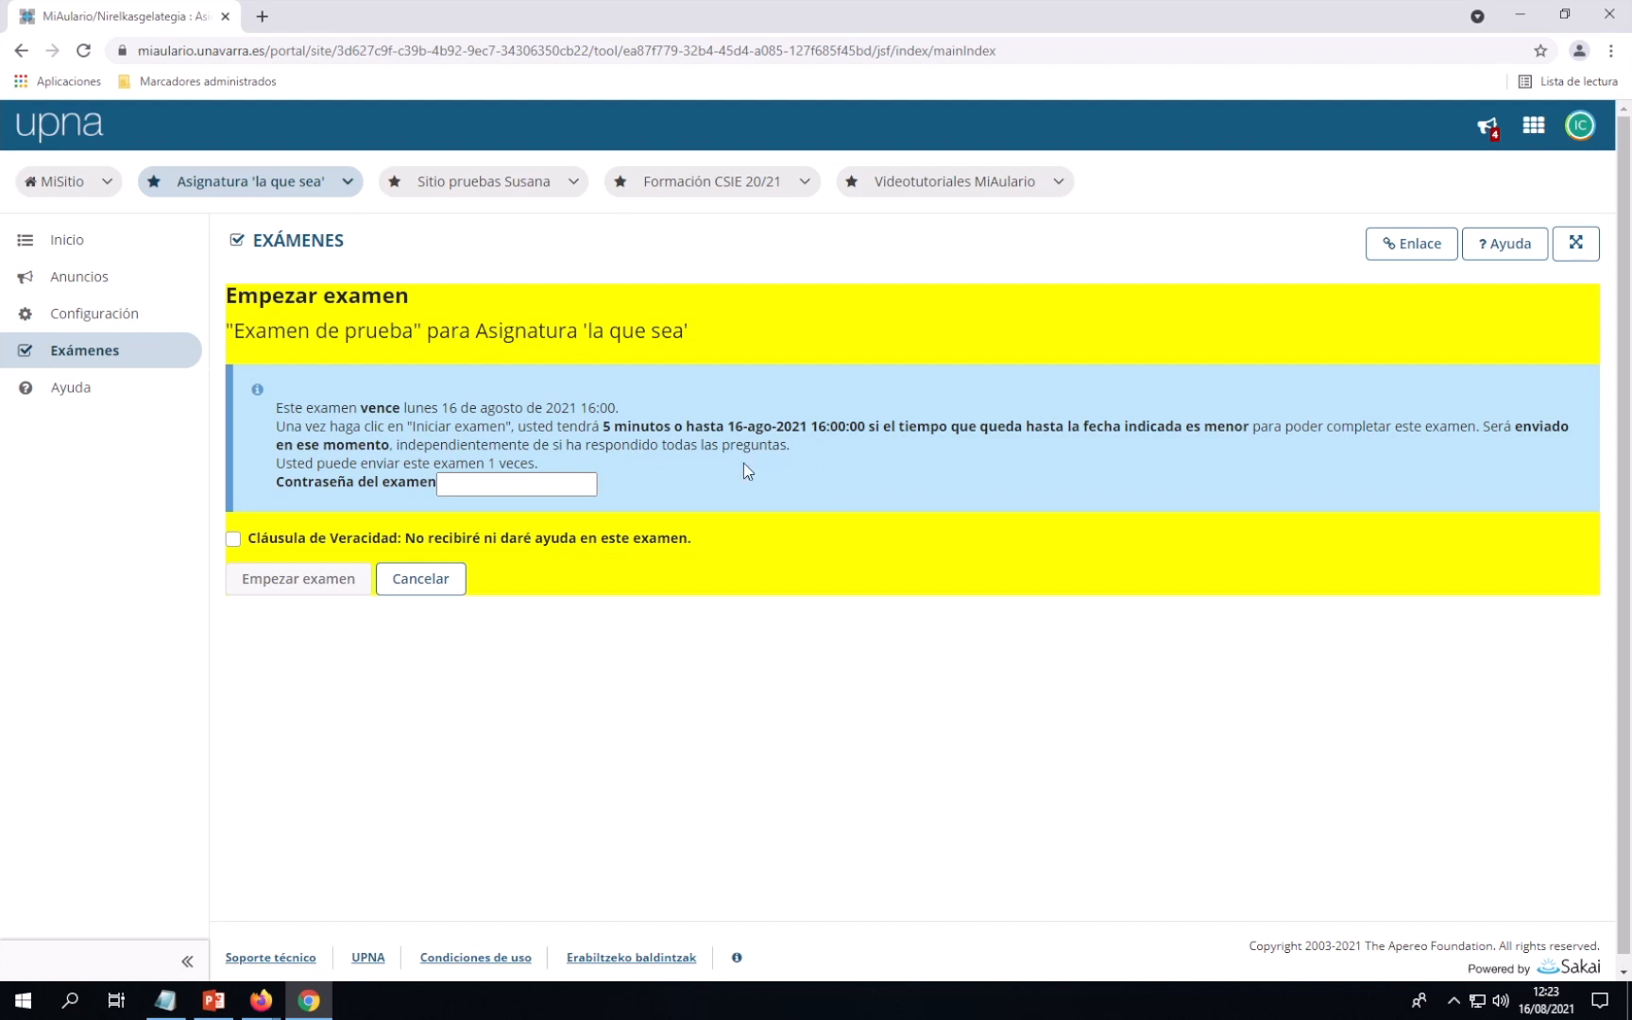
click(512, 484)
text(•••)
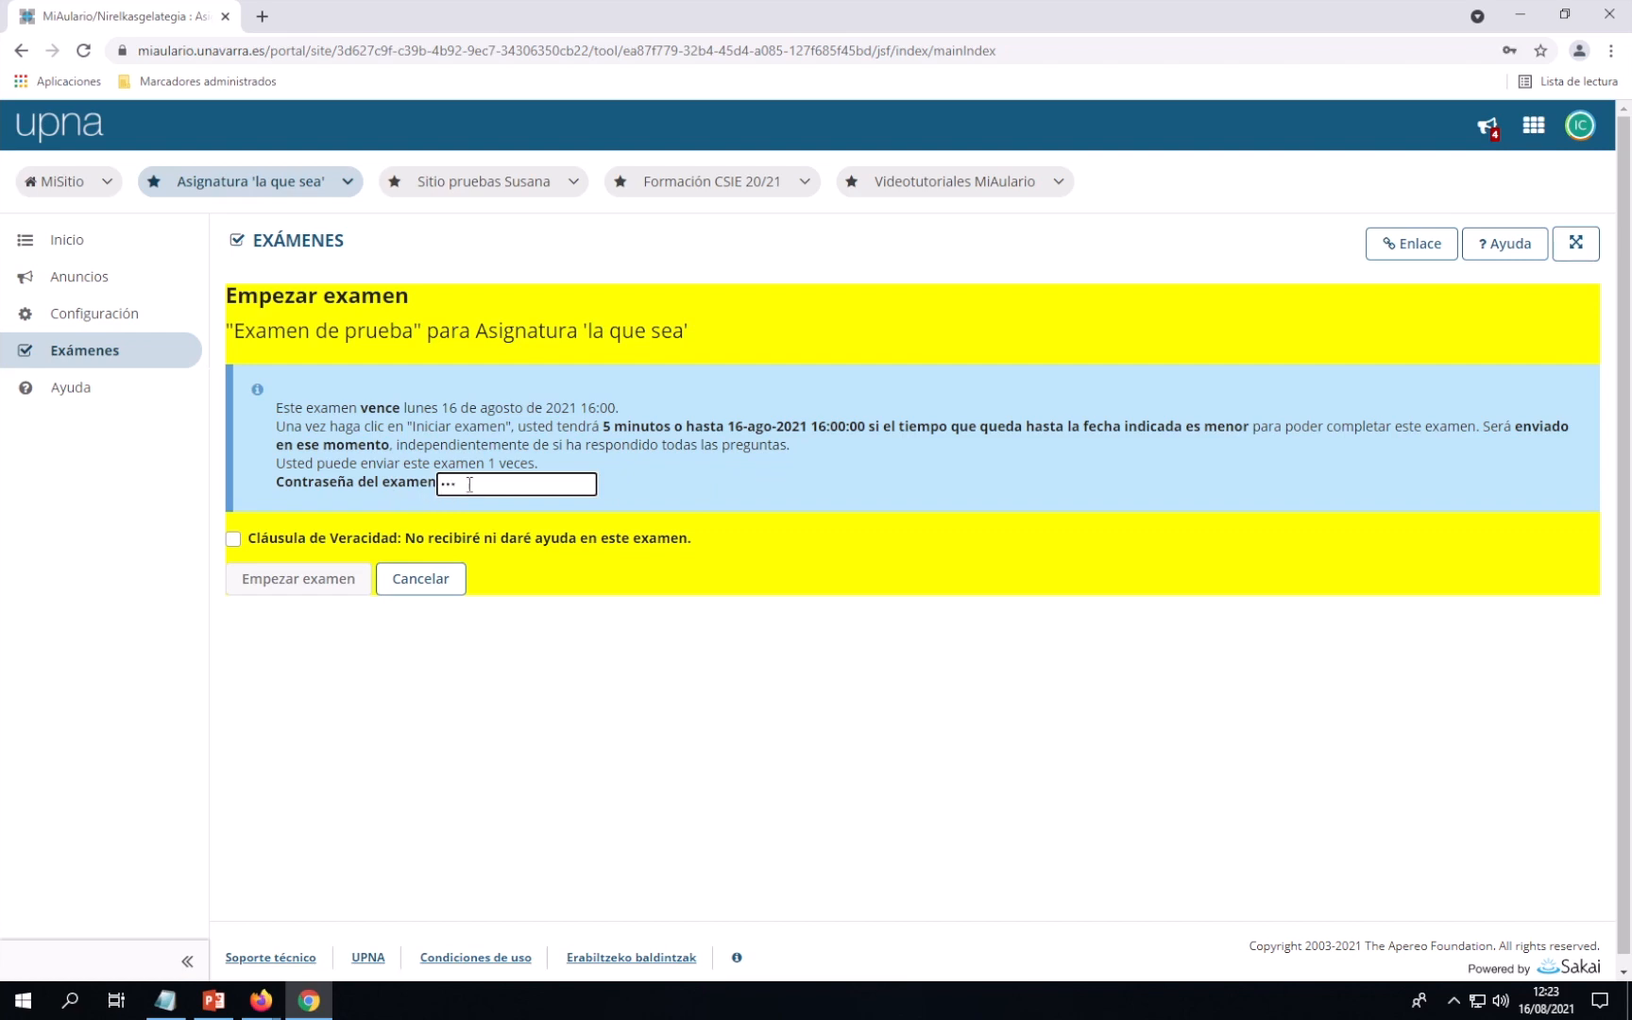
text(•••••)
click(233, 540)
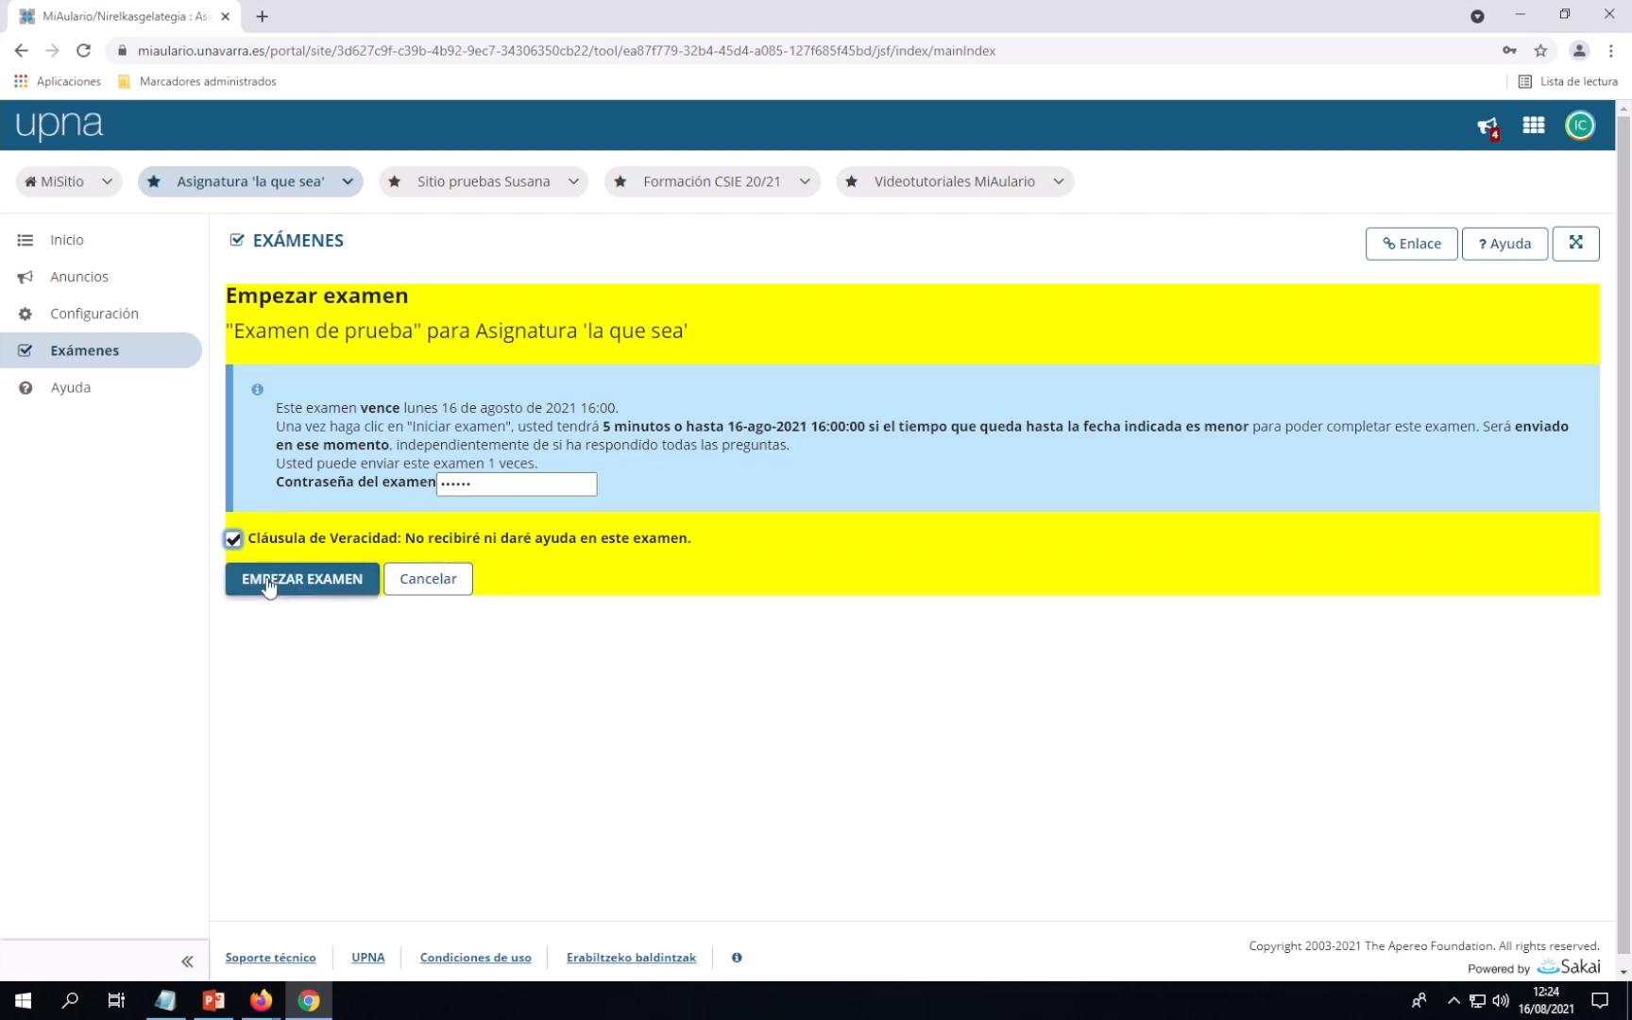
Start the exam, which is refused with Acceso denegado for the unauthorised IP address
click(294, 586)
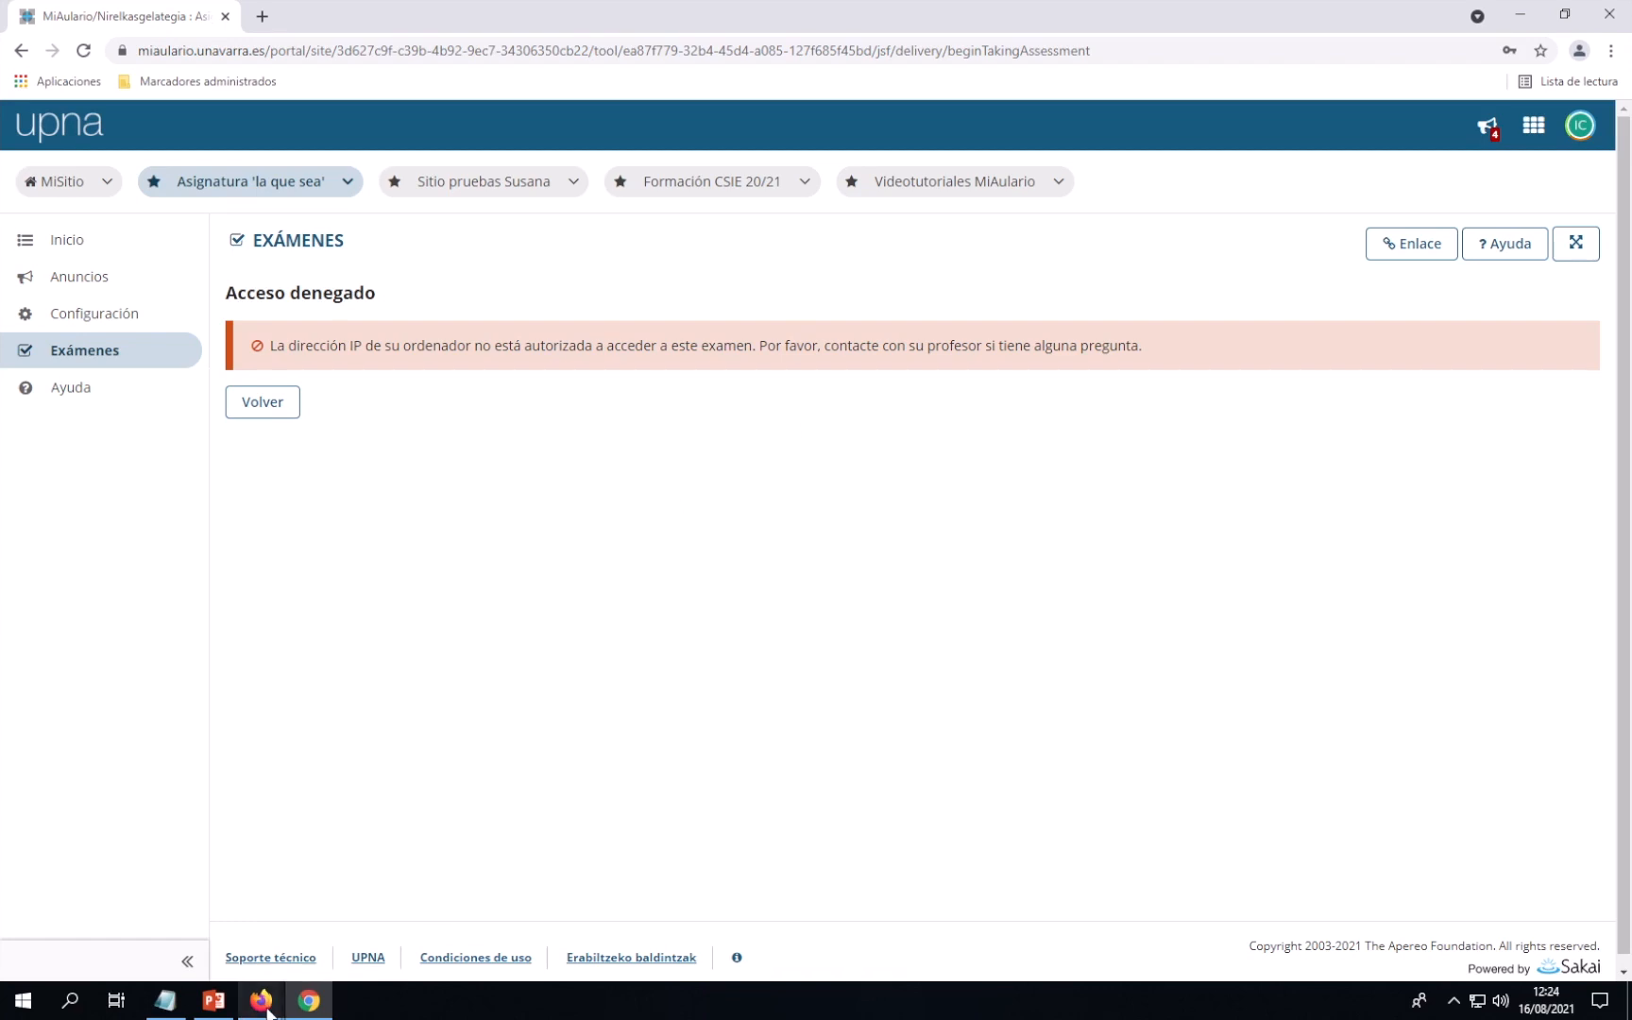
Open the settings of the published 'Examen de prueba' in the teacher's Firefox window
mouse_move(267, 1013)
click(240, 919)
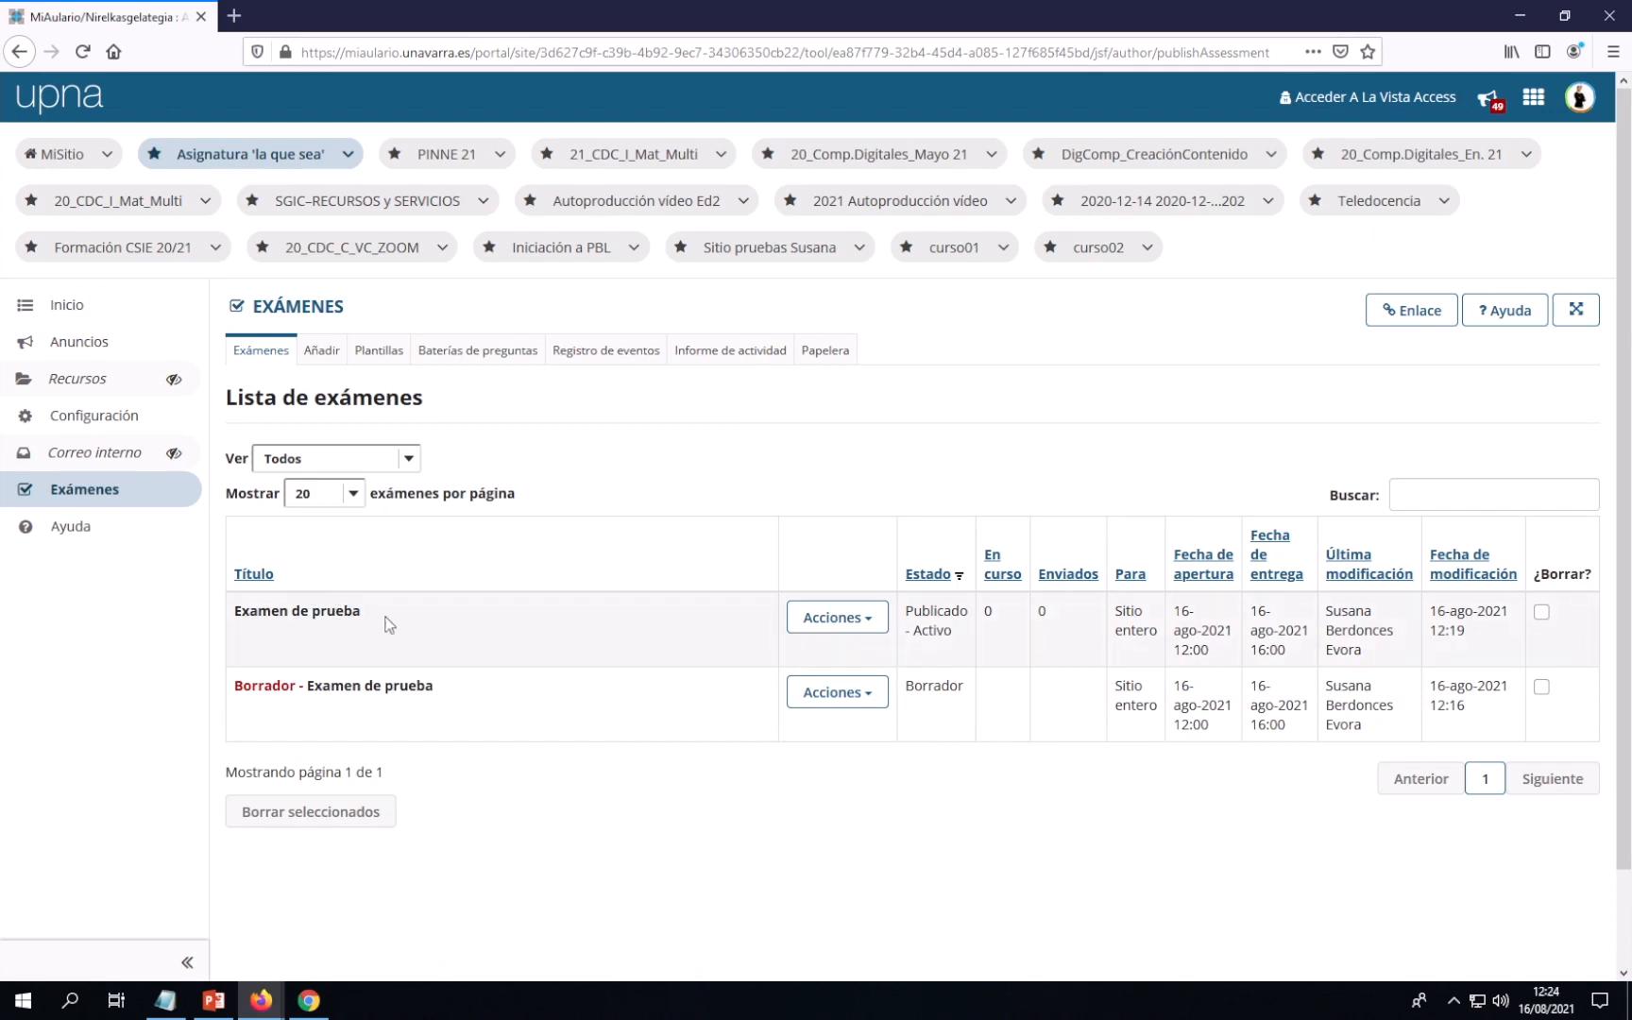
click(854, 619)
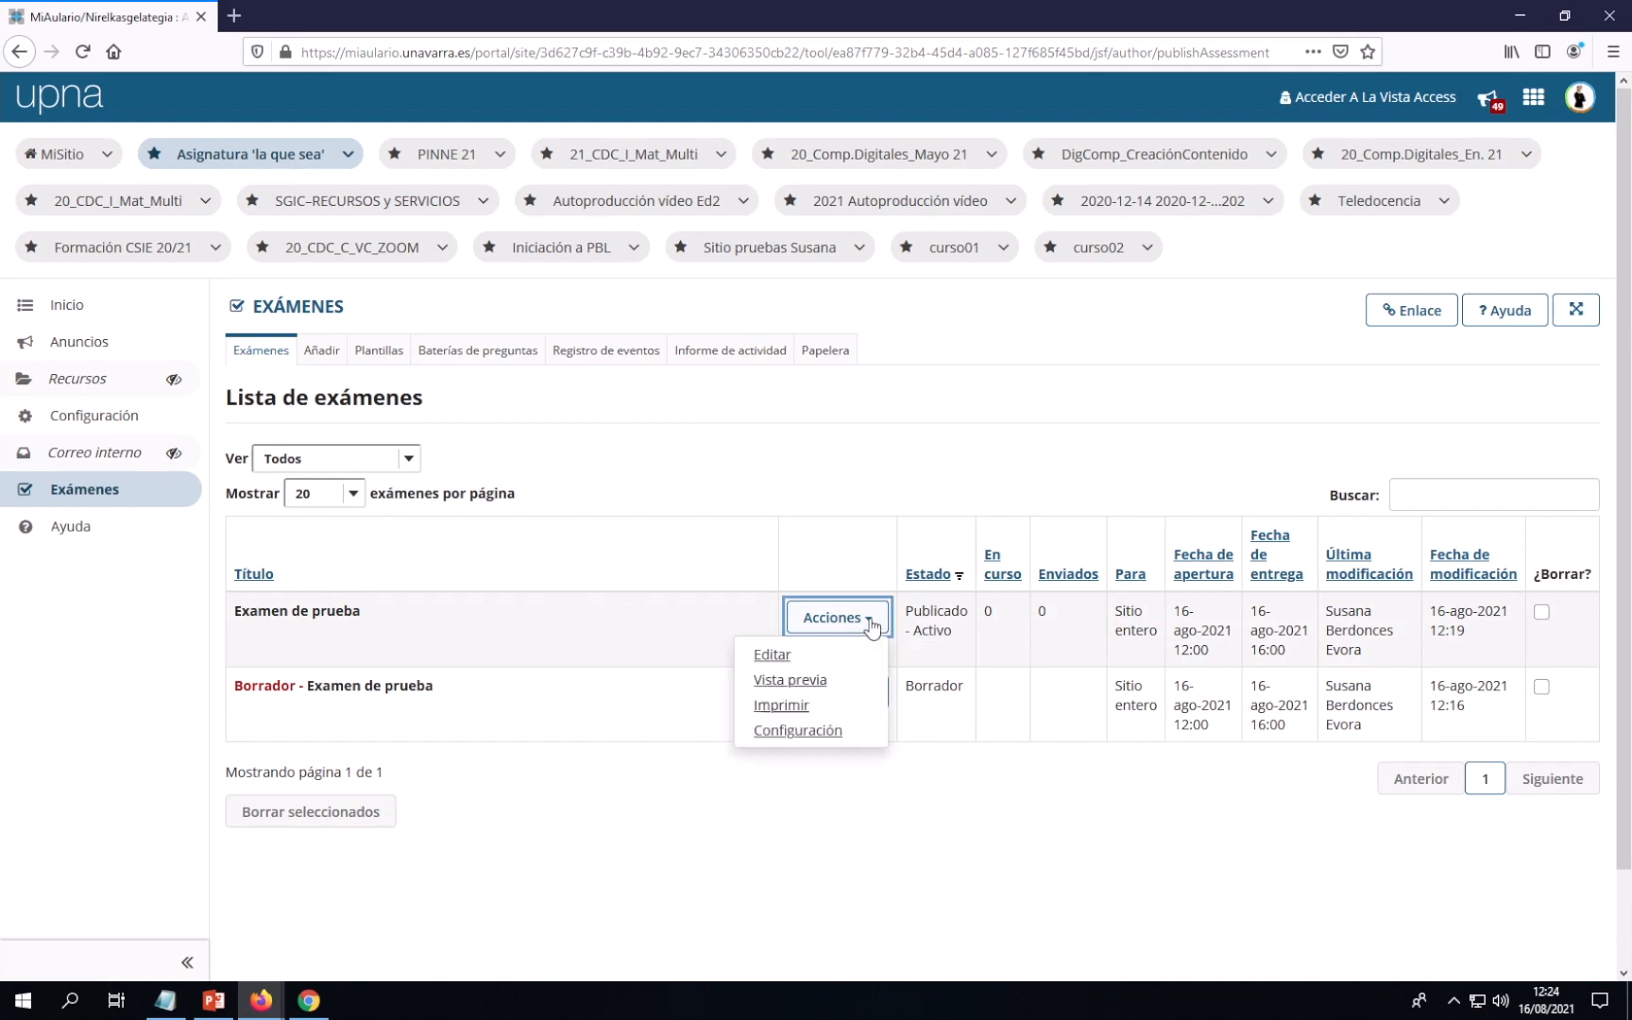
click(825, 731)
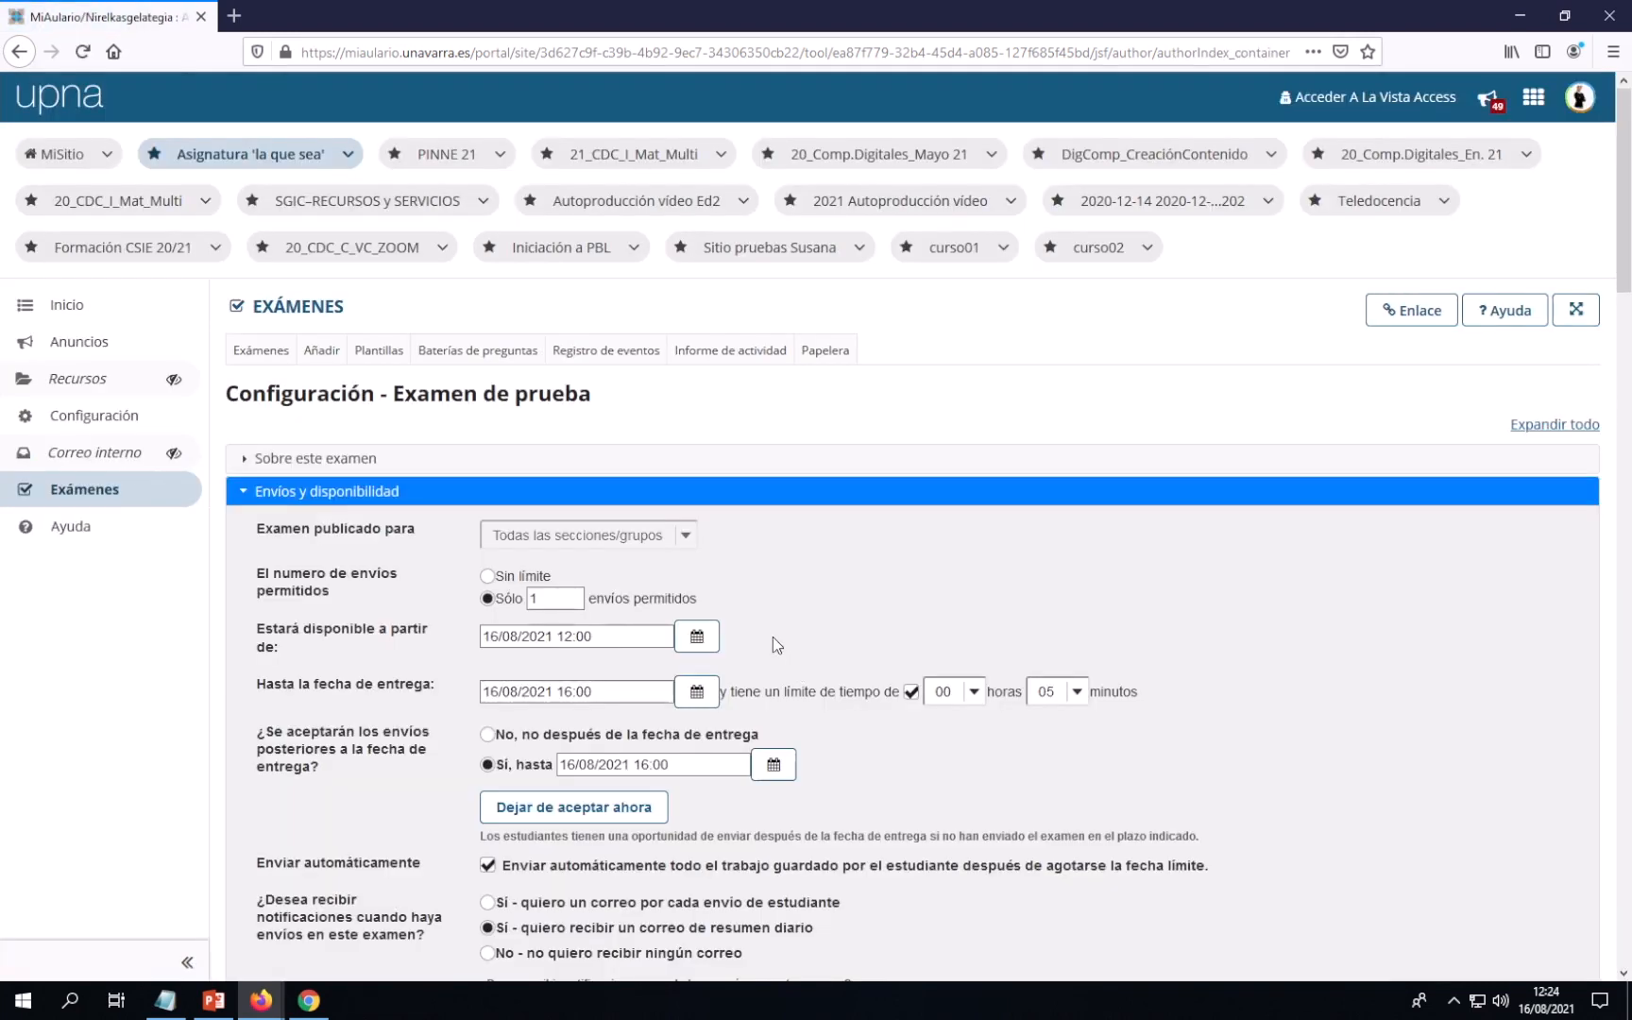
Delete the allowed IP addresses under Acceso de estudiantes restringido and save the settings
scroll(799, 615, down, 5)
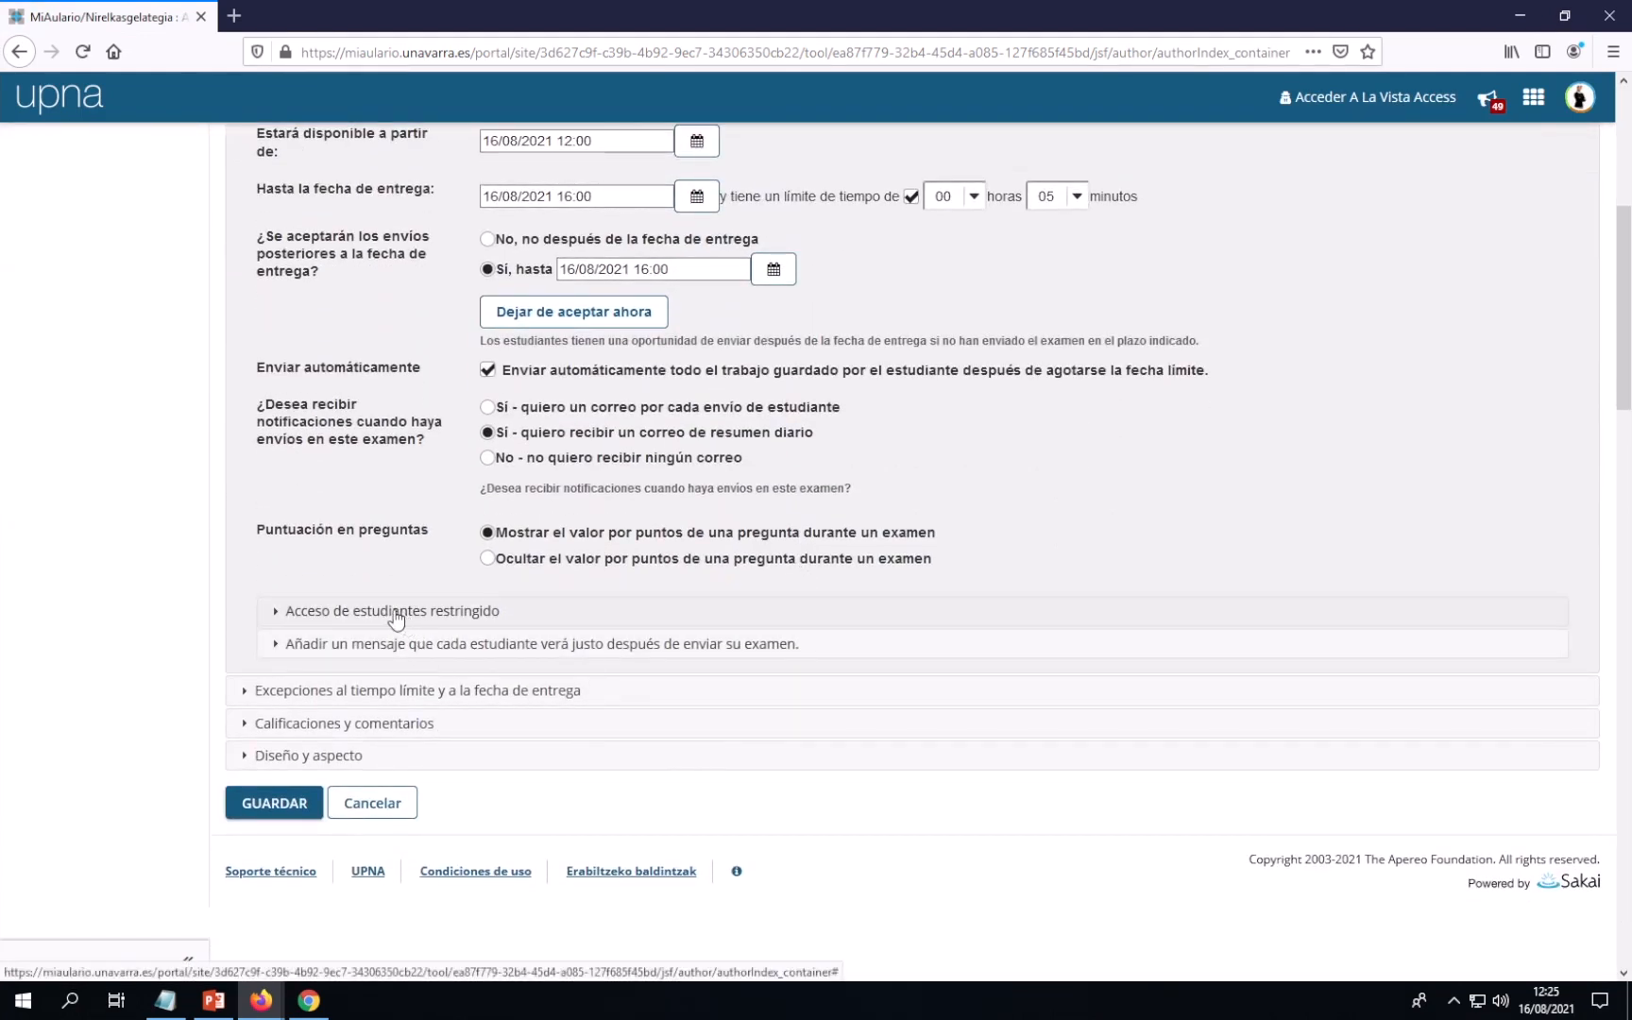
click(395, 620)
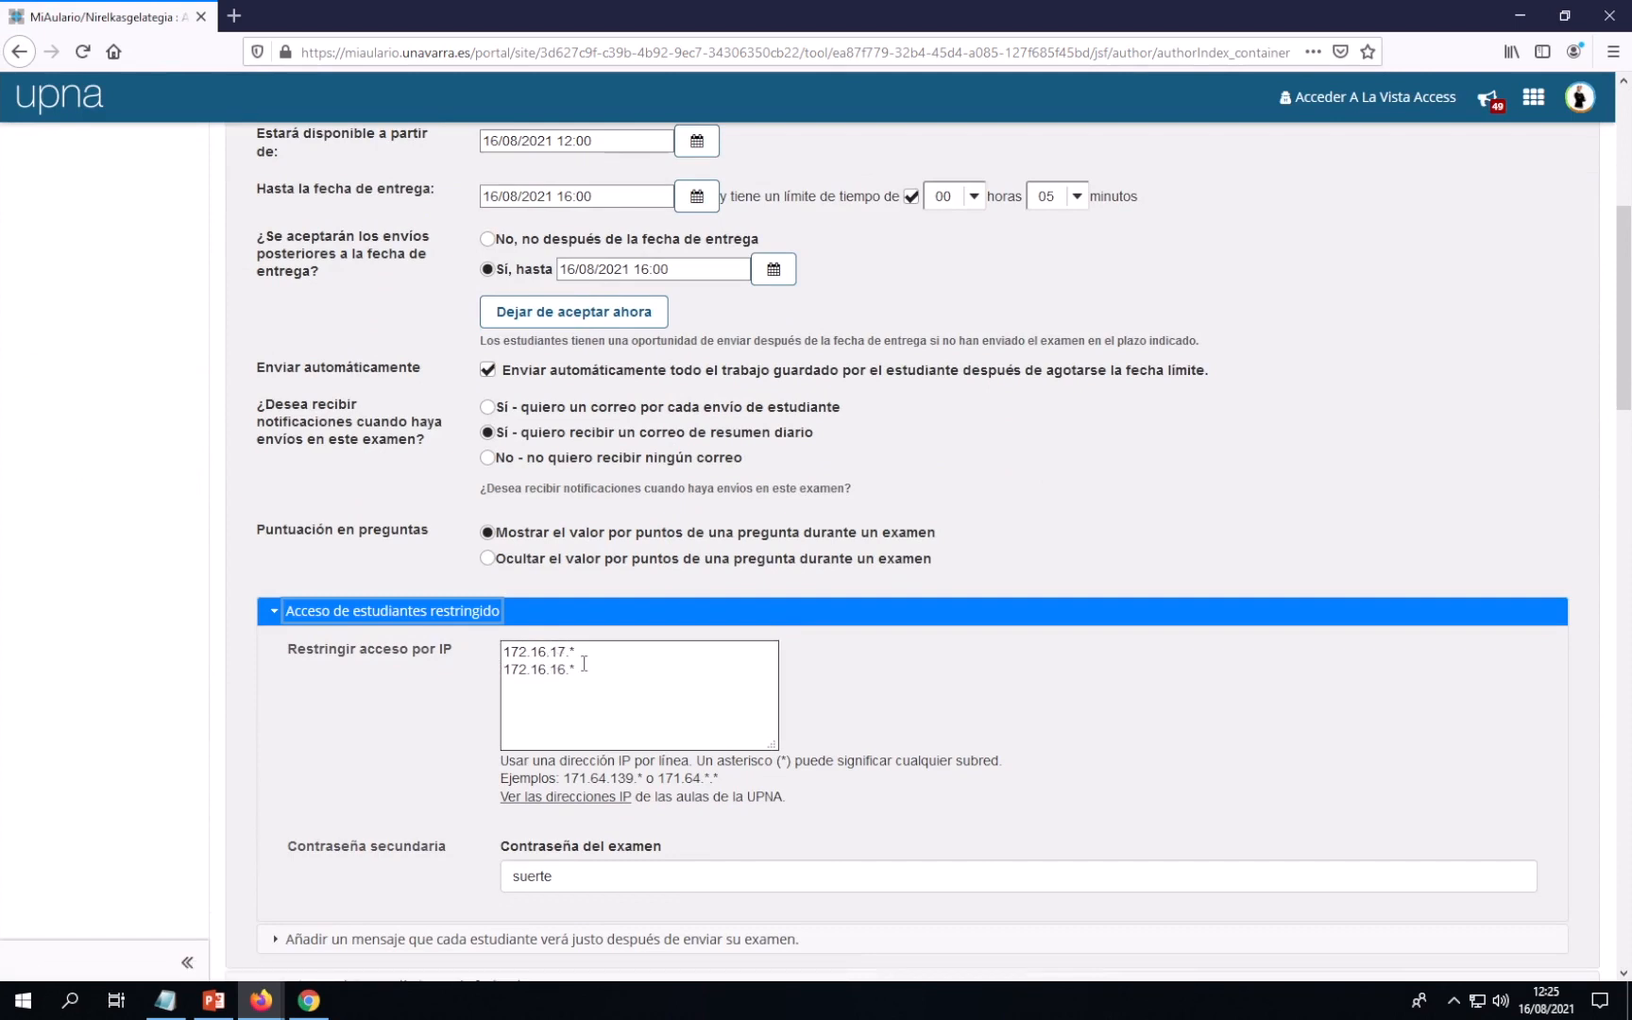
drag(583, 667, 503, 652)
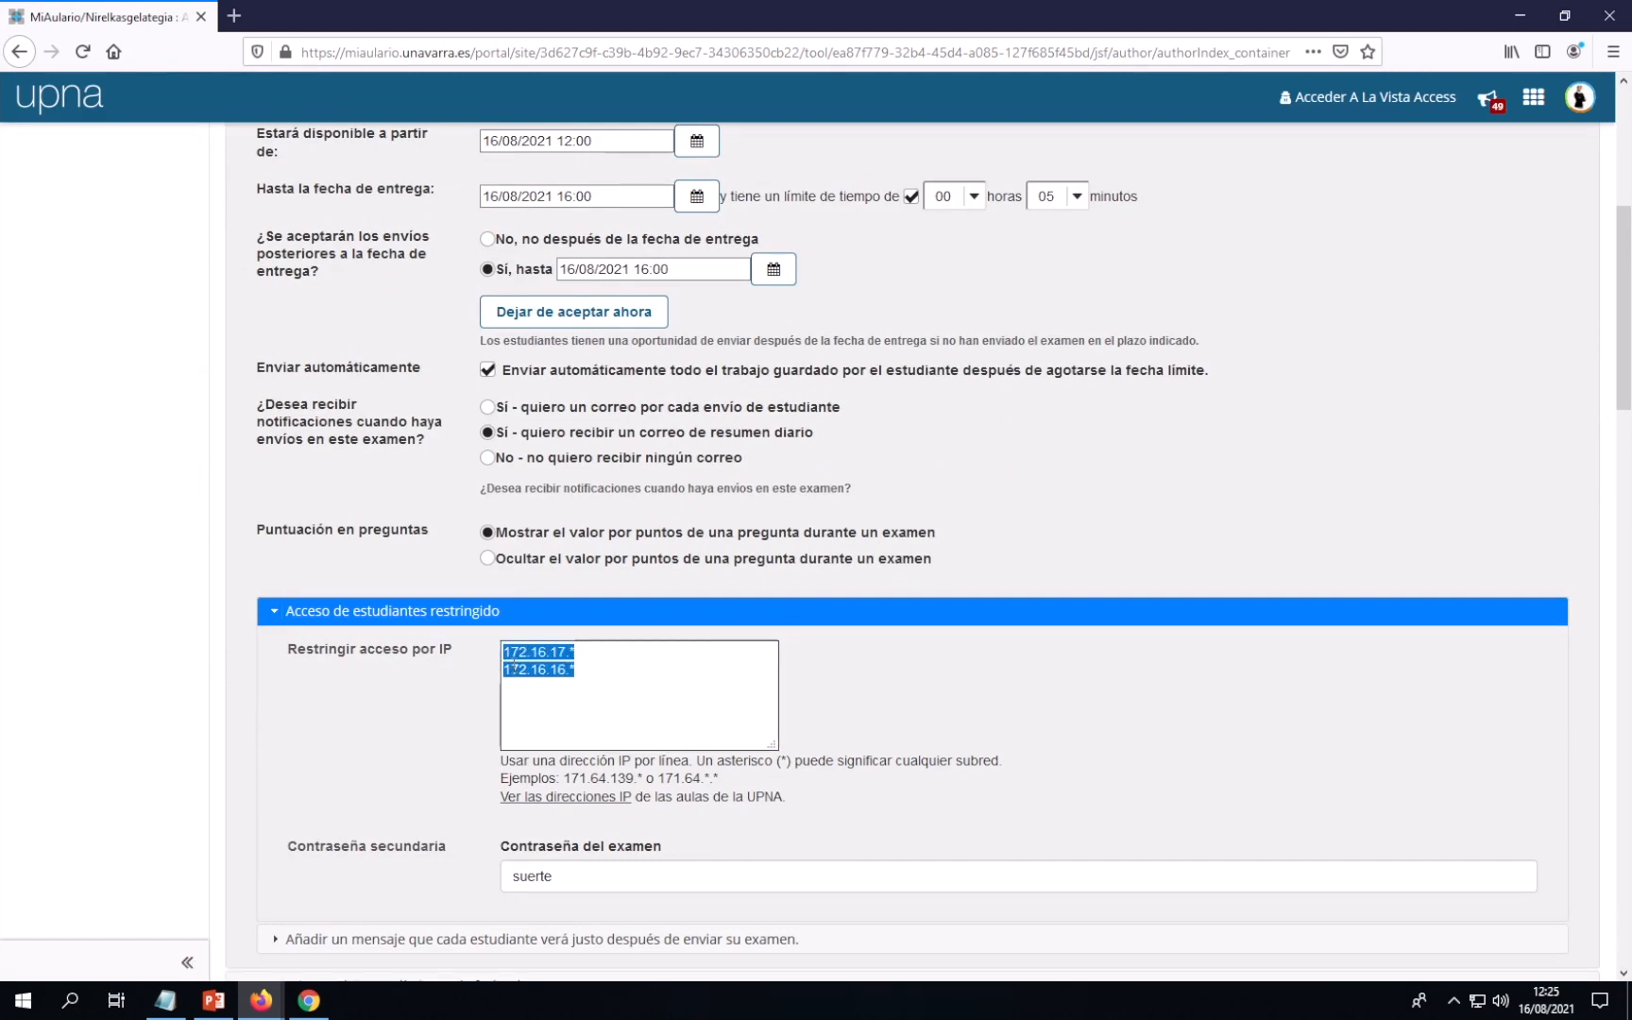
key(BackSpace)
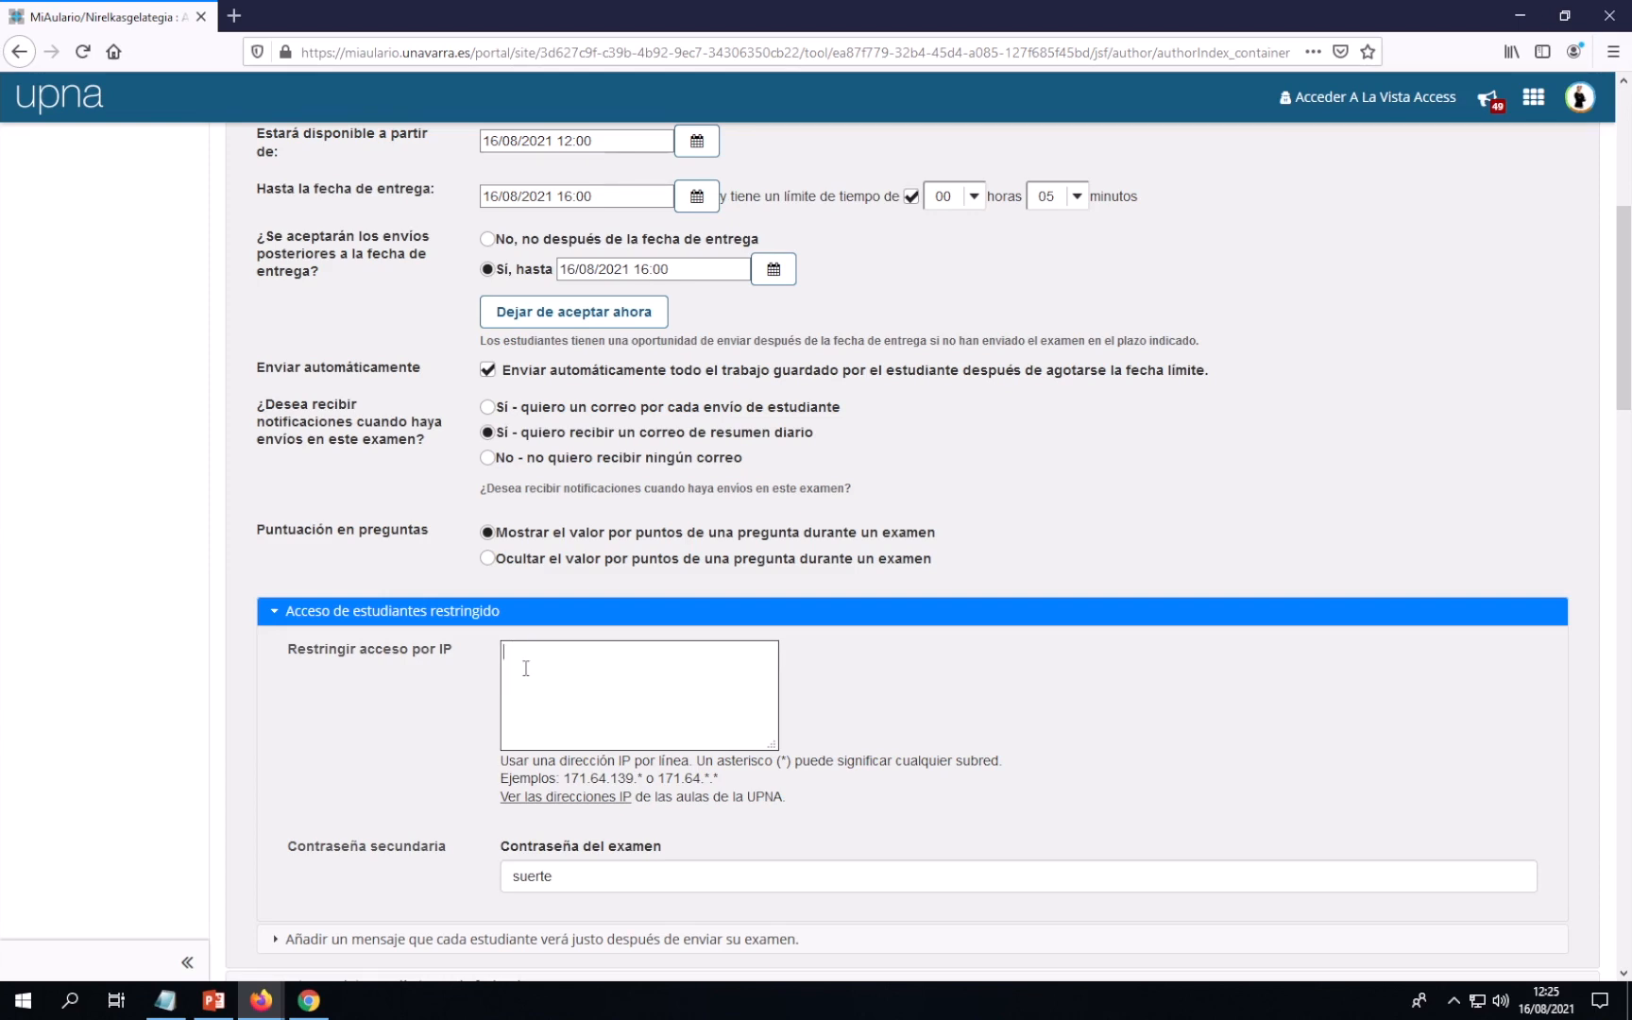
scroll(874, 652, down, 7)
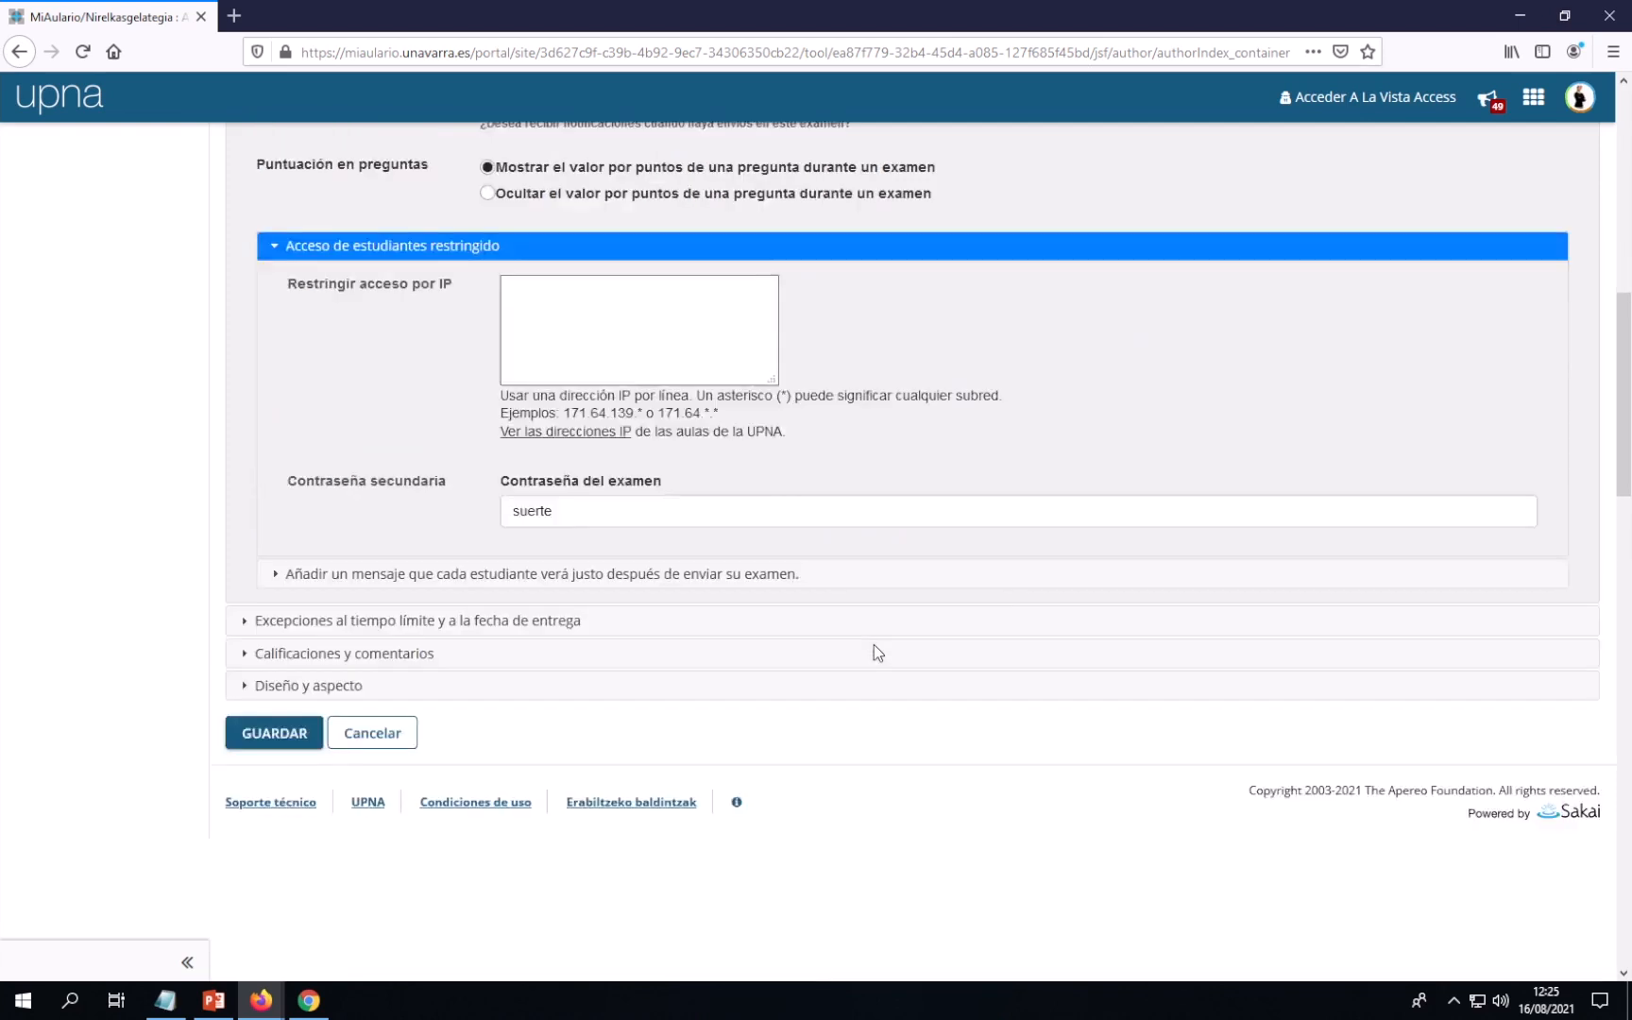
click(315, 414)
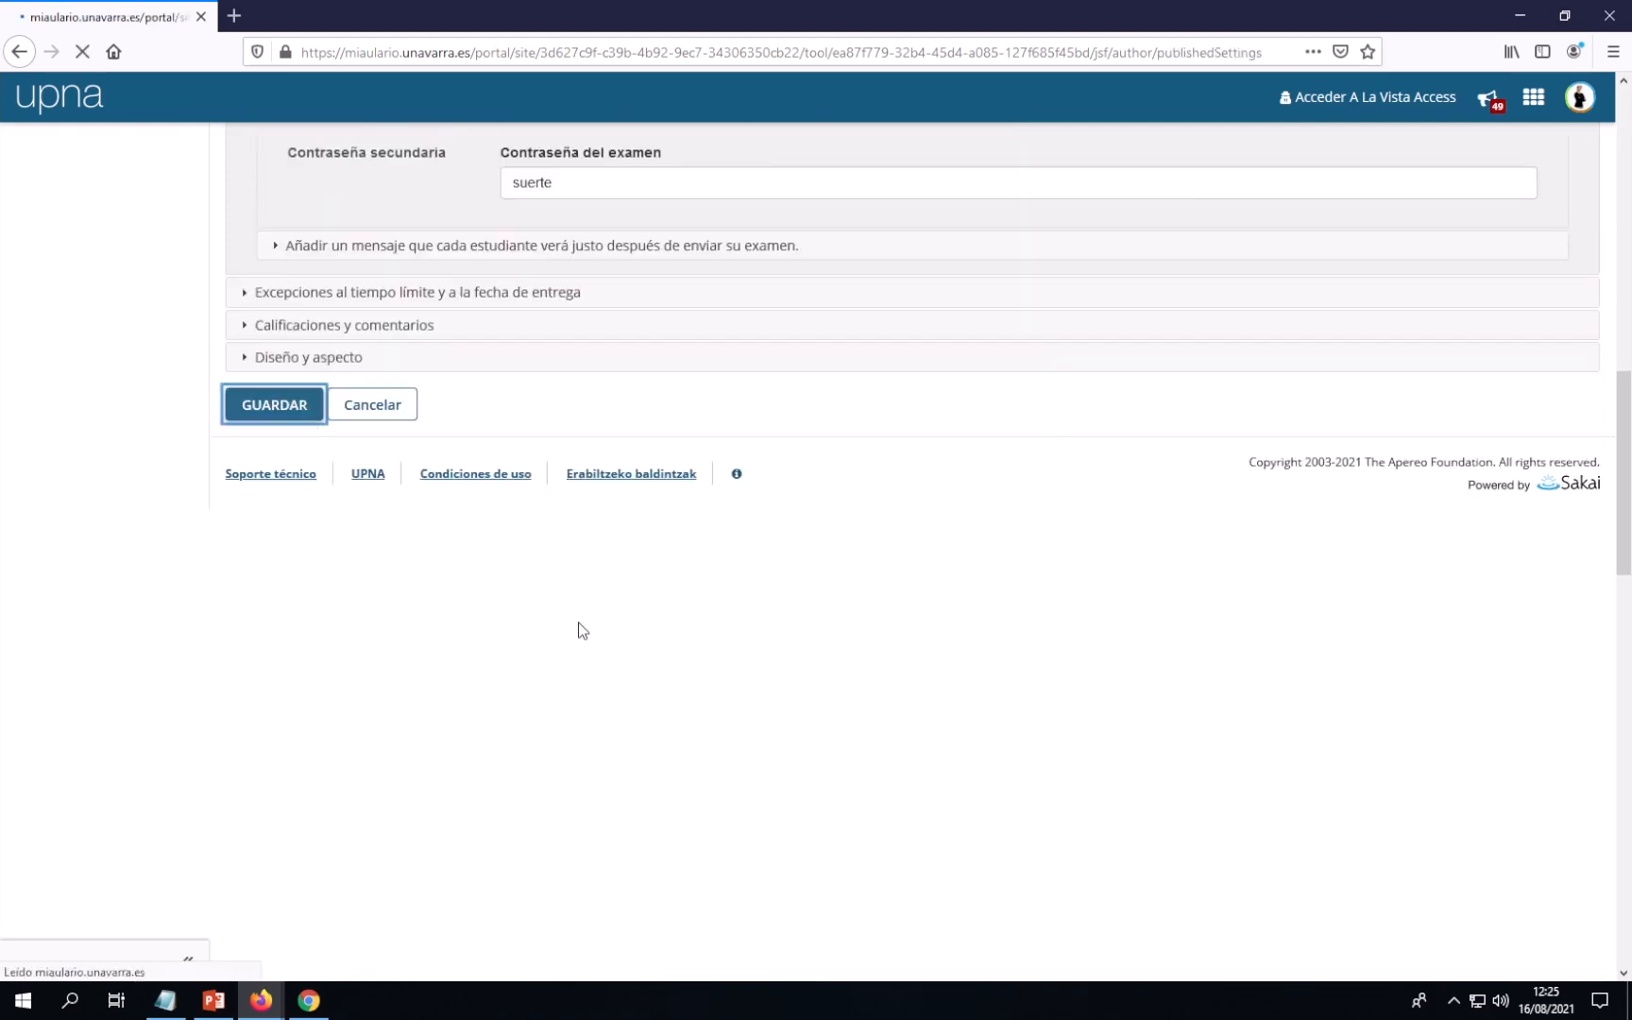
In the student's browser, reload the access-denied page and return to the exams list
click(321, 999)
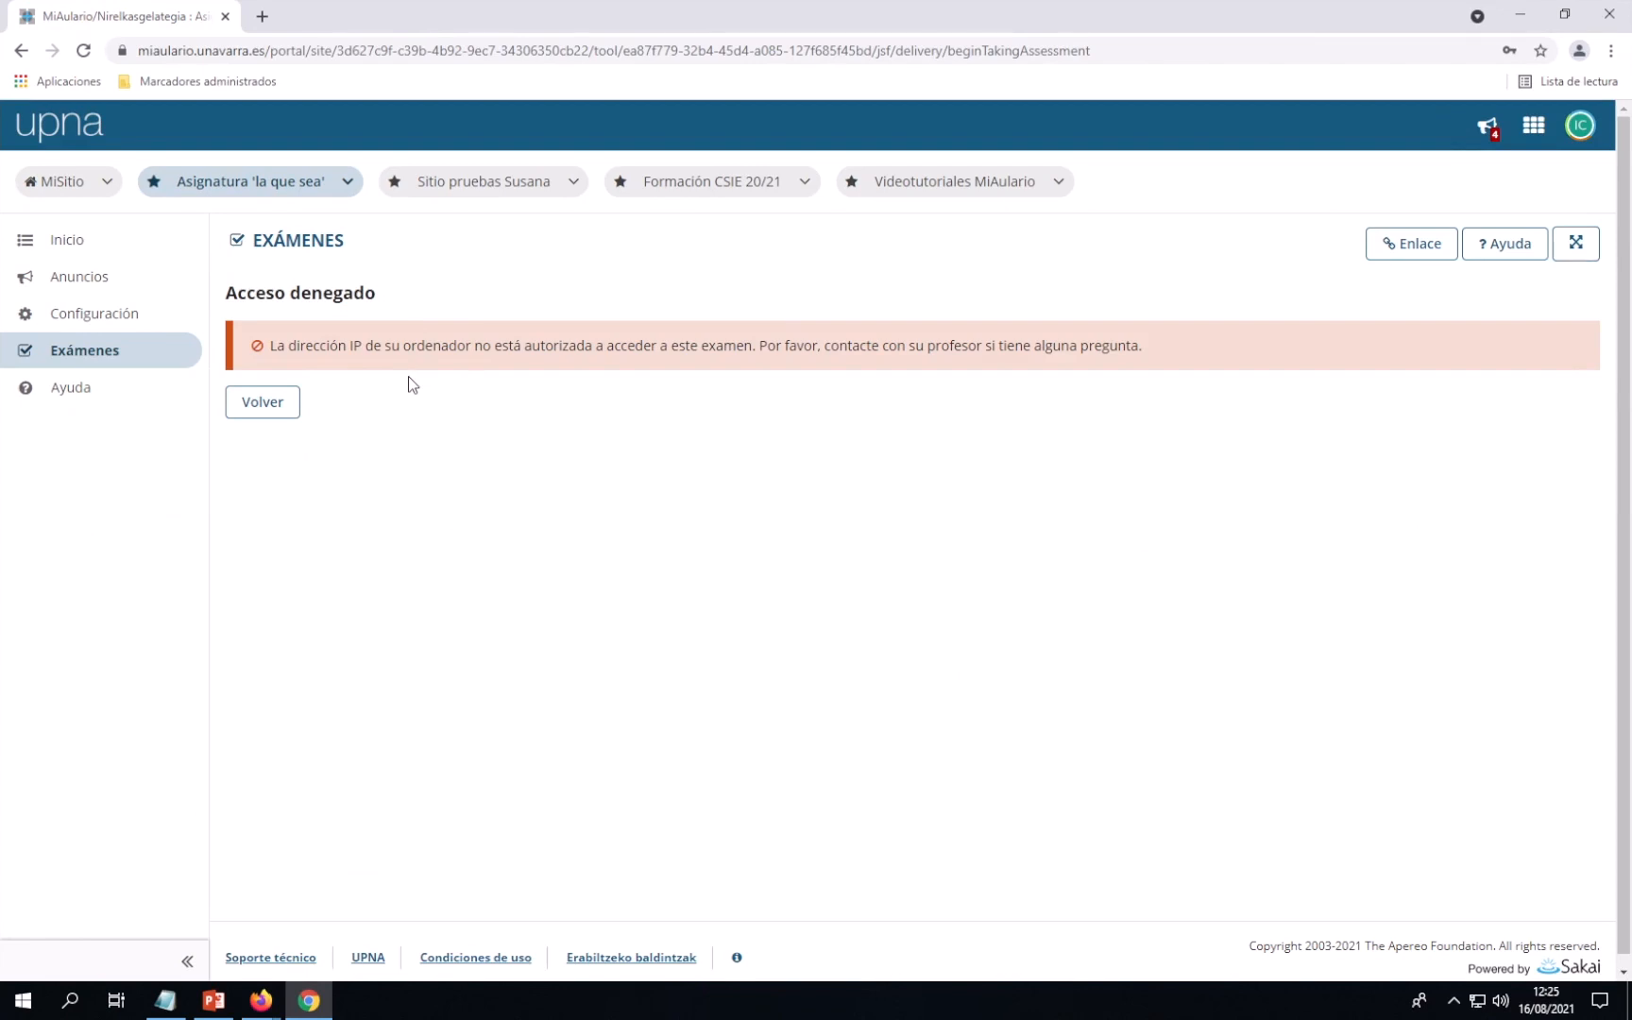
key(F5)
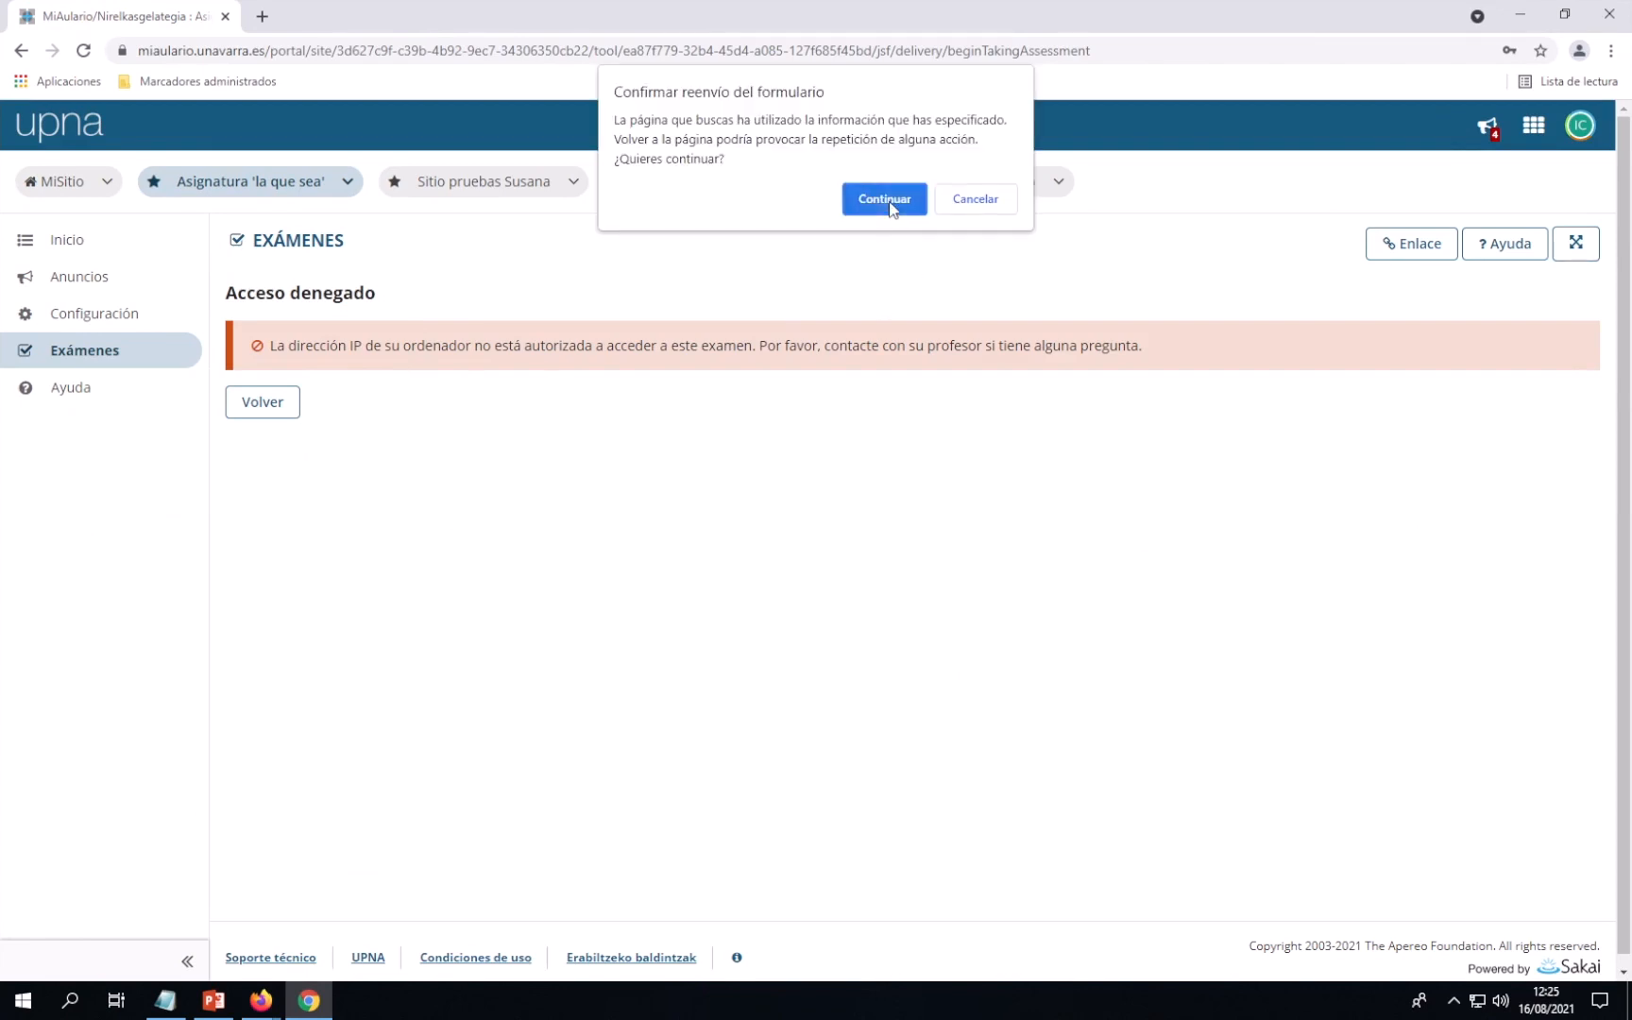
click(888, 200)
click(266, 408)
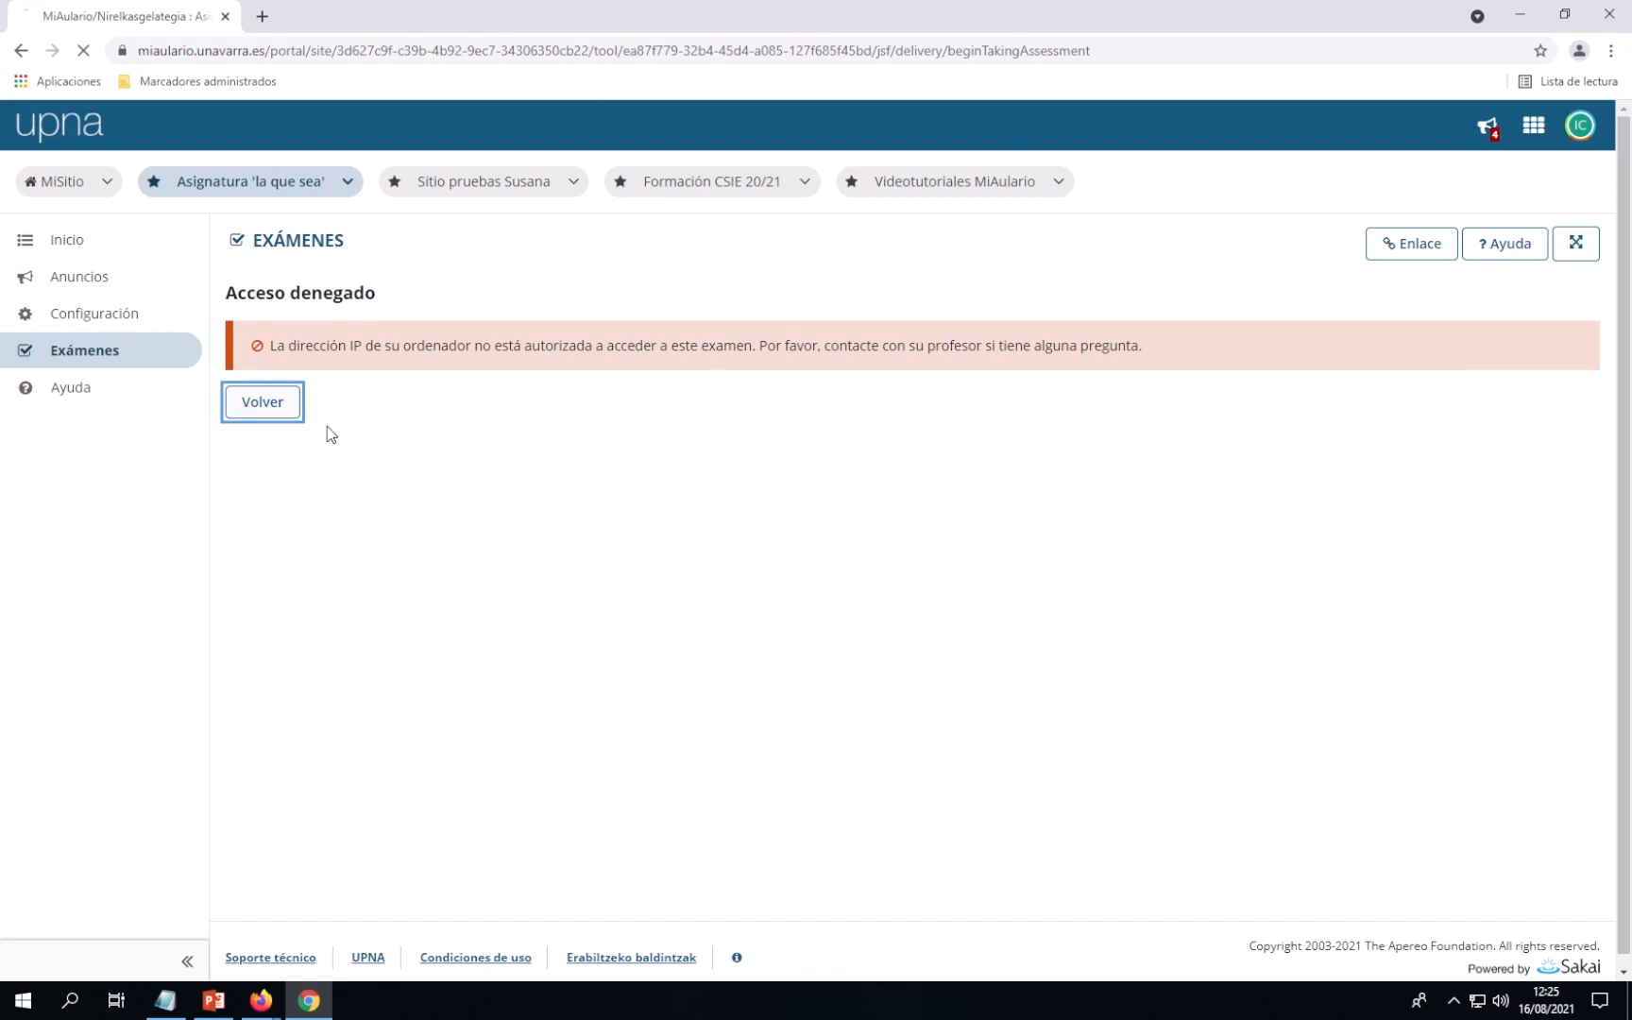
Reopen Examen de prueba, enter the exam password and accept the Cláusula de Veracidad
click(320, 498)
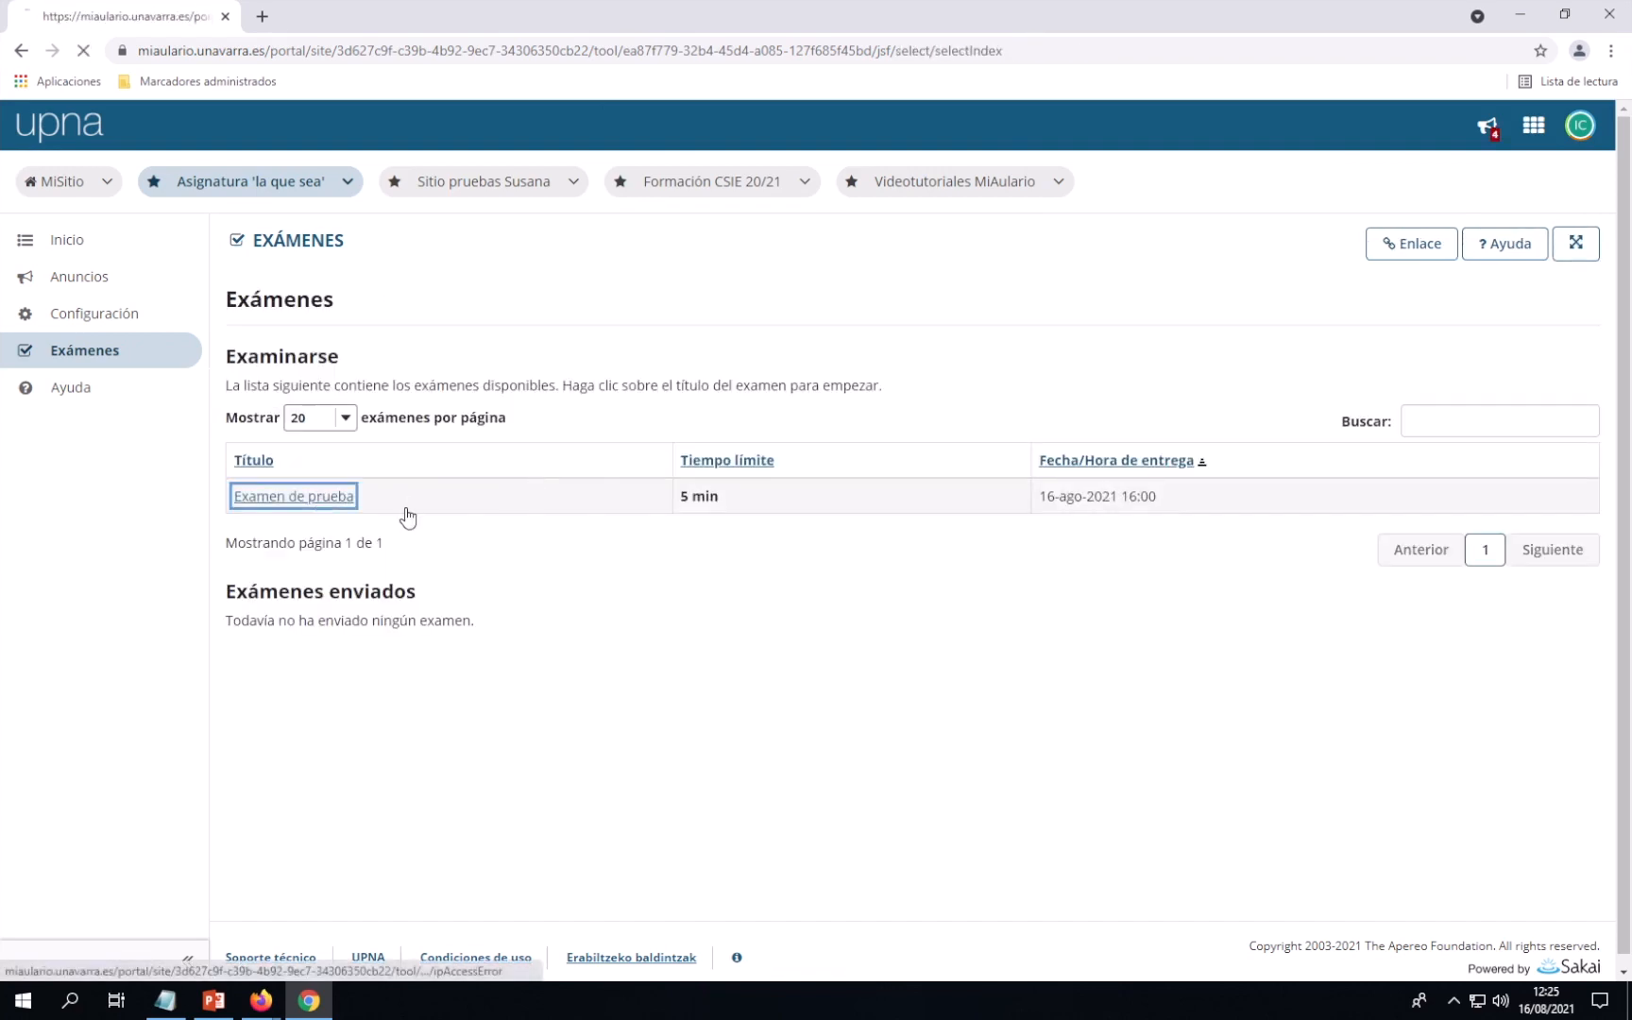
click(490, 486)
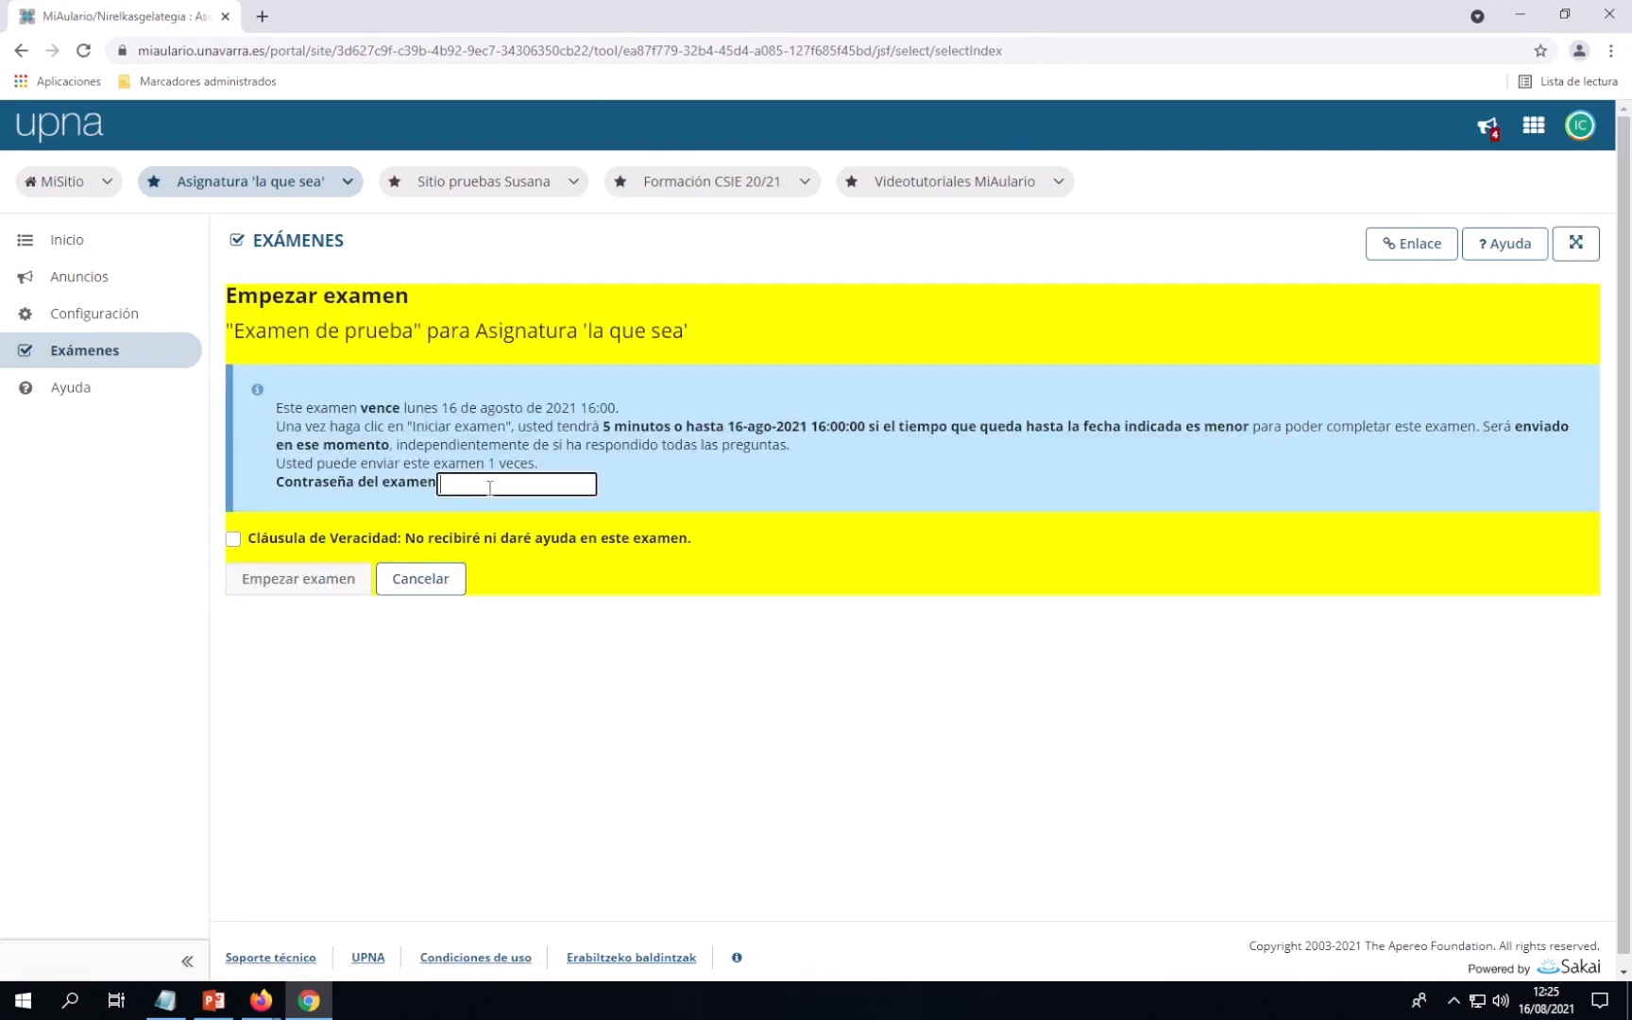
click(233, 539)
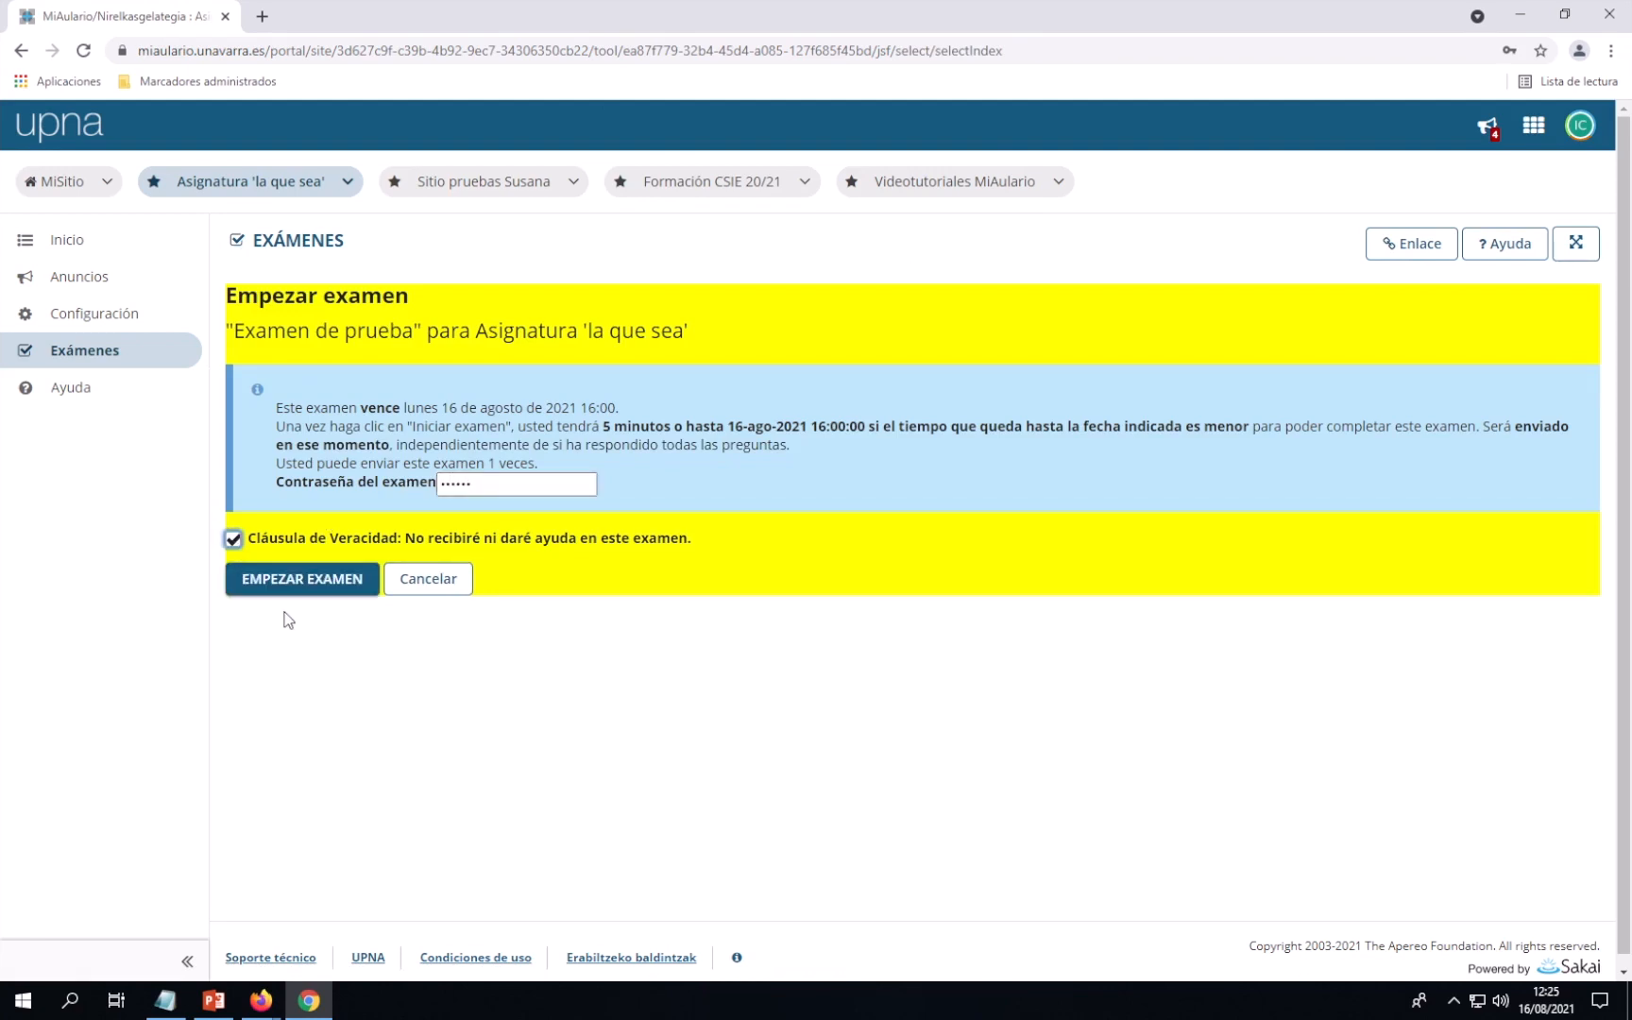
Start the exam attempt, briefly hiding then showing the remaining-time bar
click(300, 585)
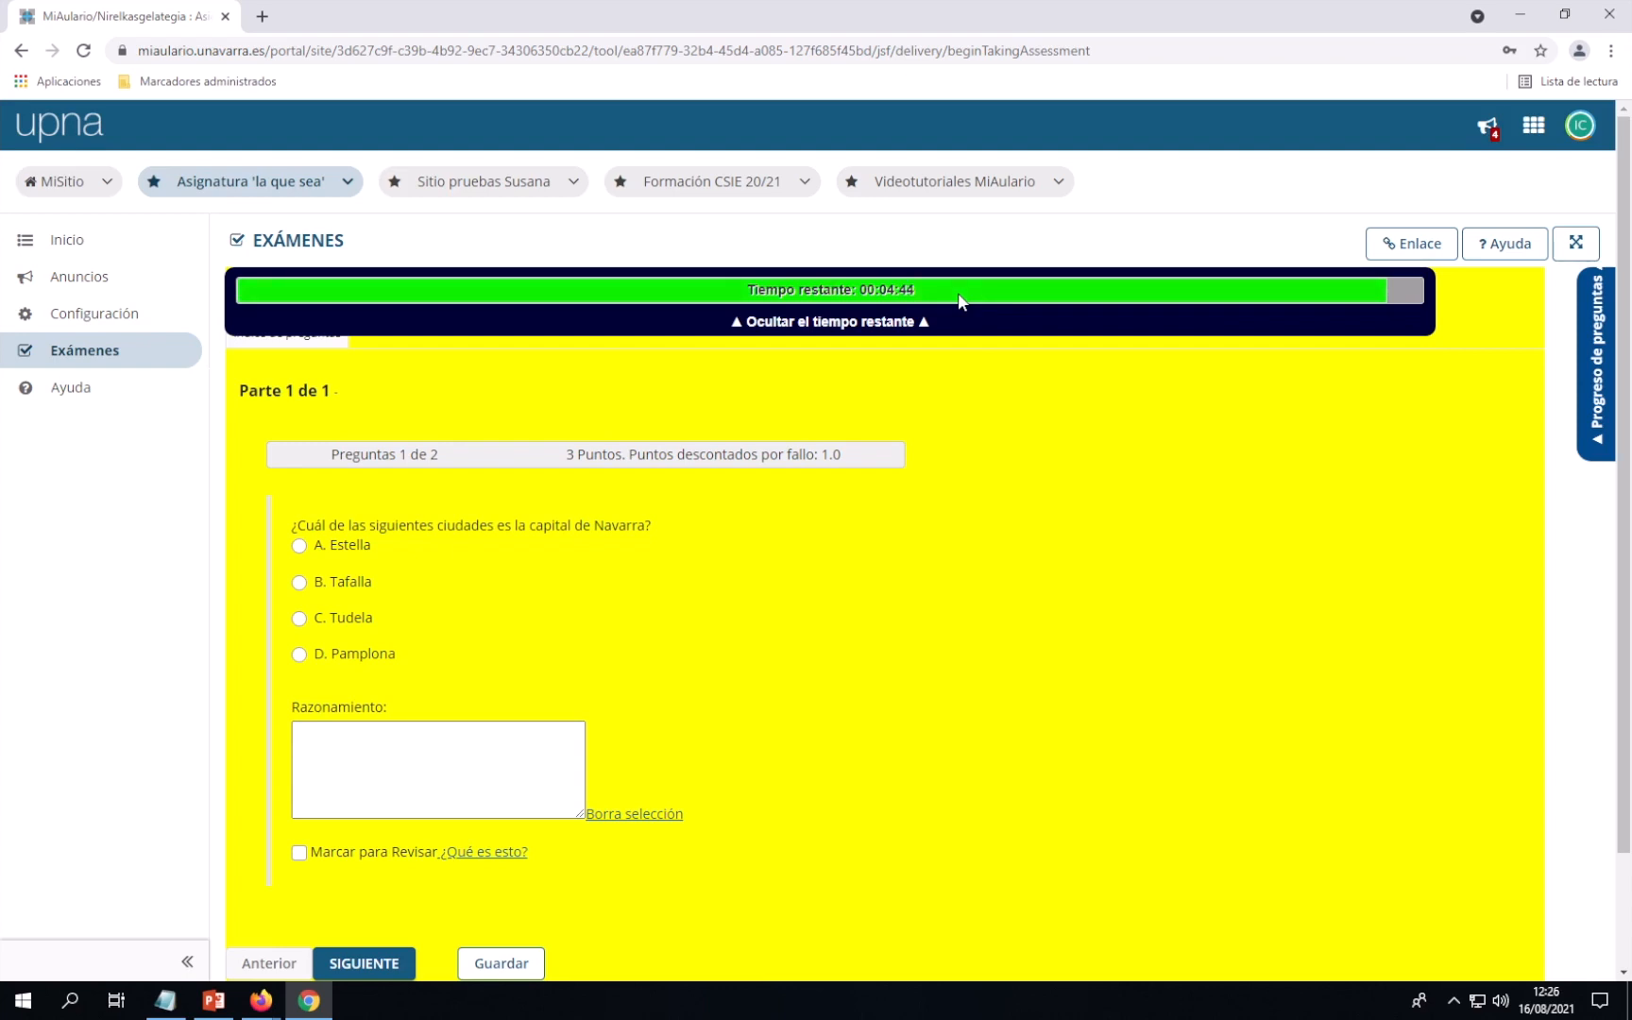
click(850, 323)
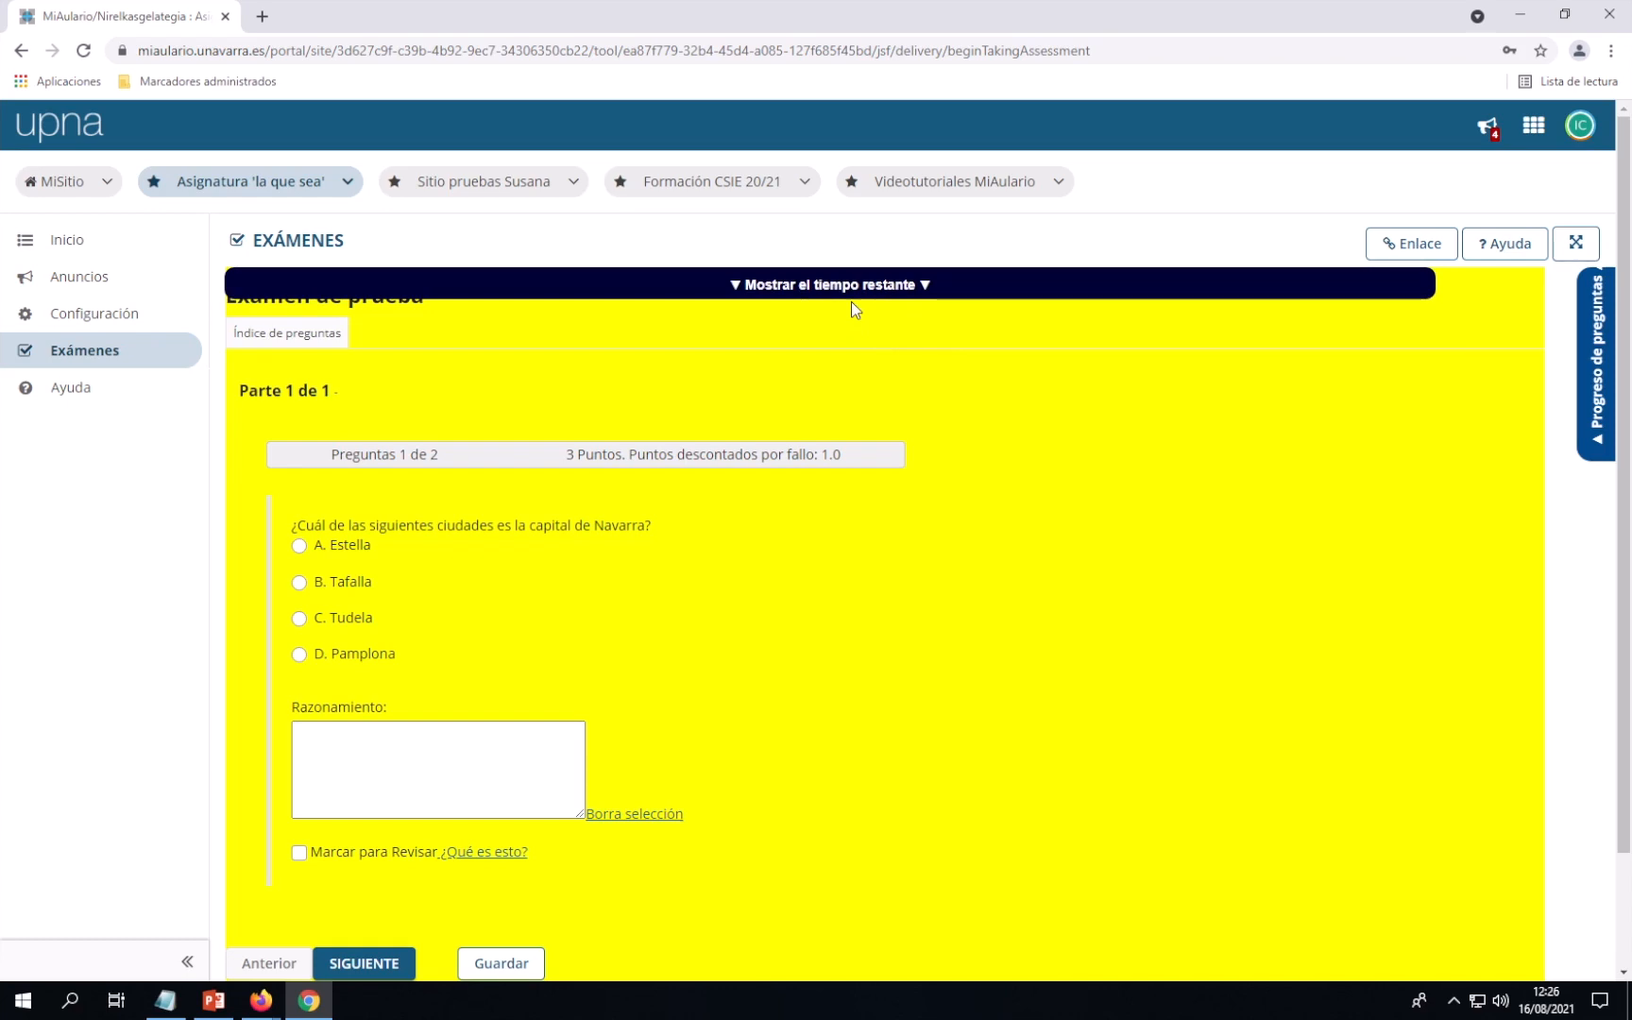
click(843, 288)
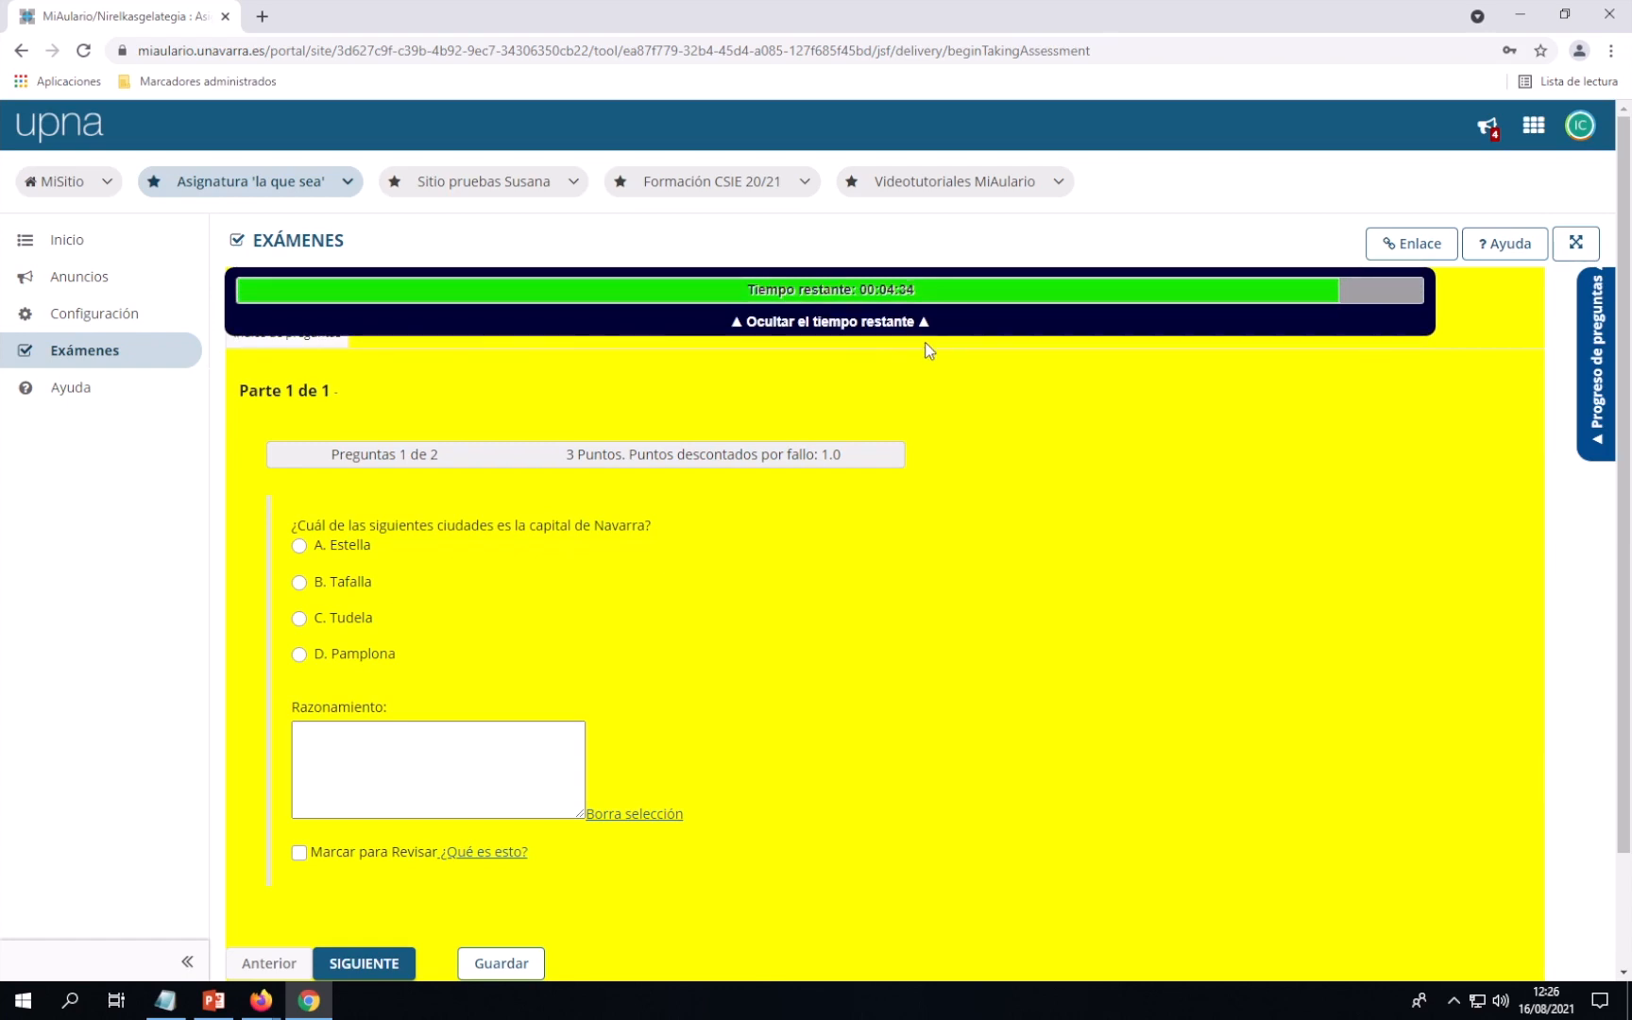
scroll(950, 434, down, 2)
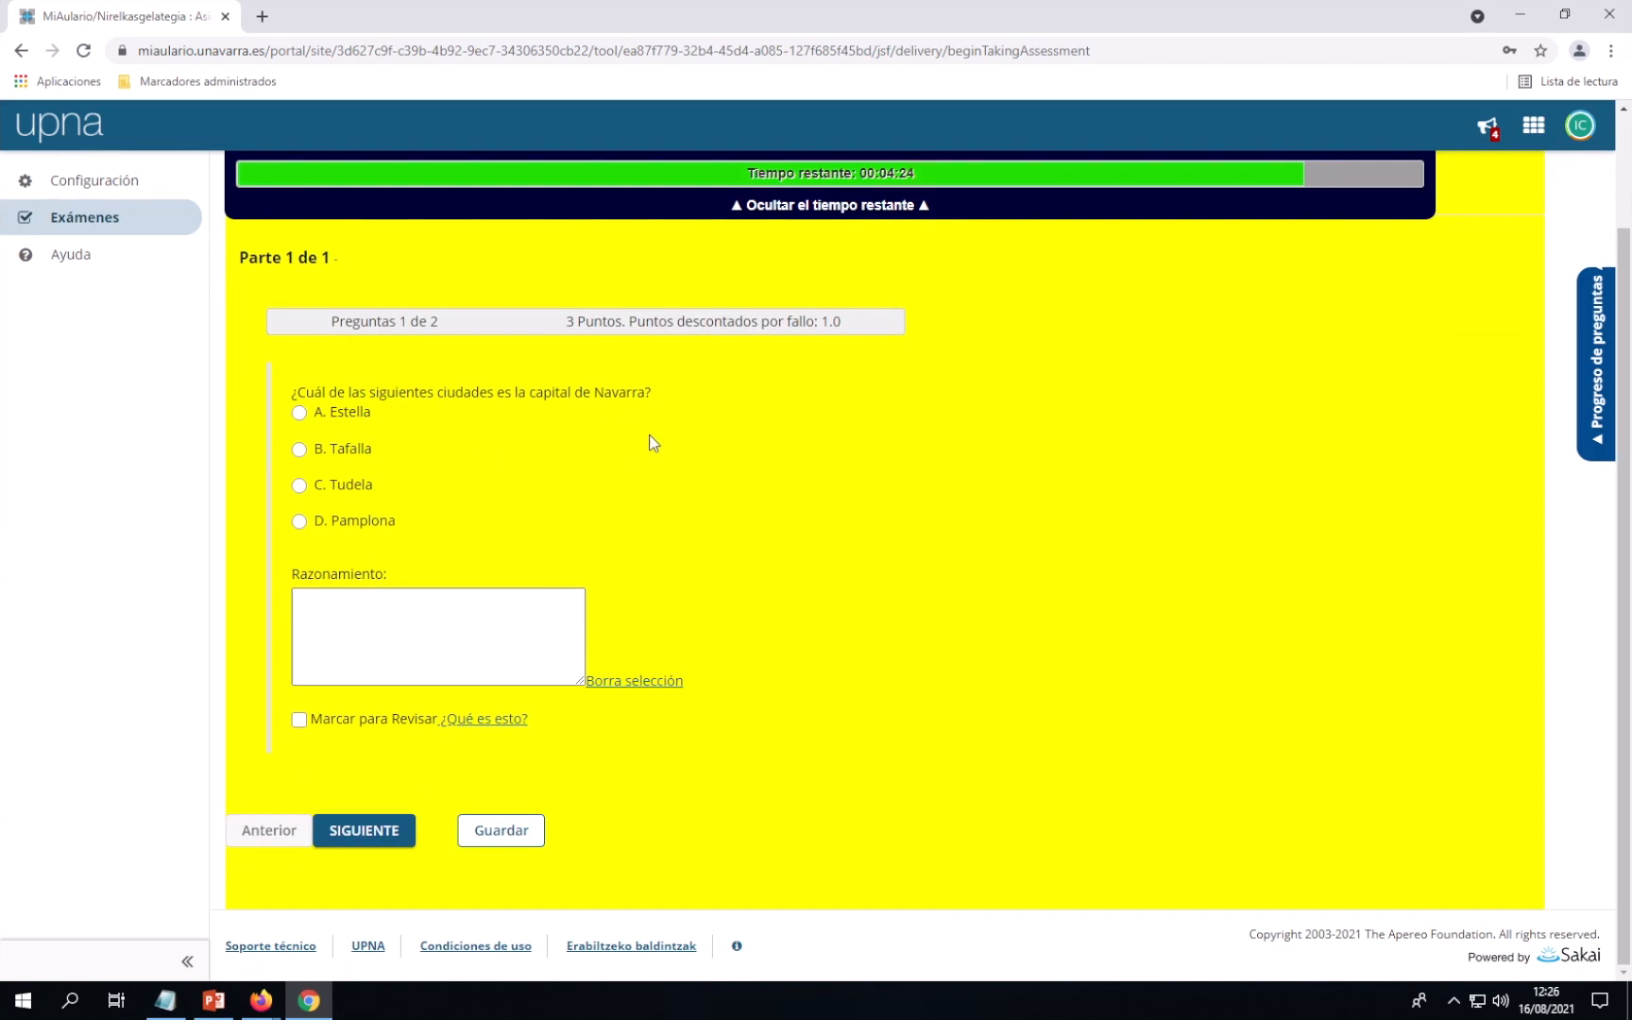
Answer B. Tafalla, reasoning it has the most inhabitants in the Zona Media, and flag for review
click(299, 452)
click(415, 606)
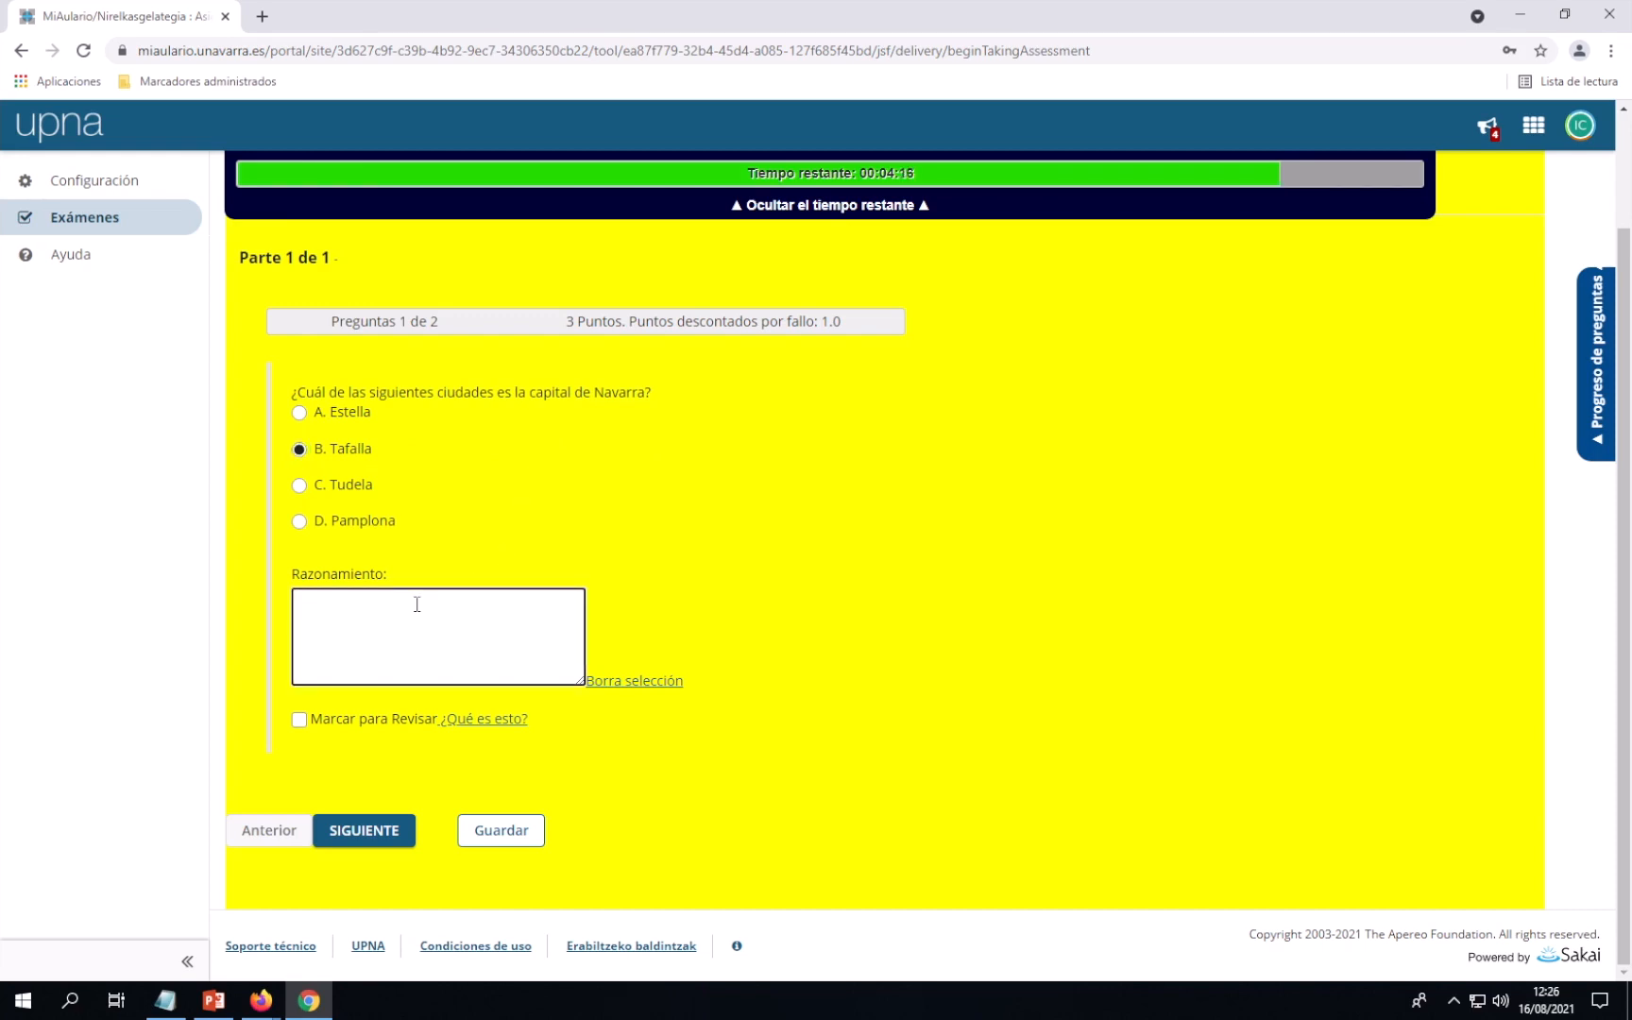
text(Es Tafalla porque tiene el mayor número )
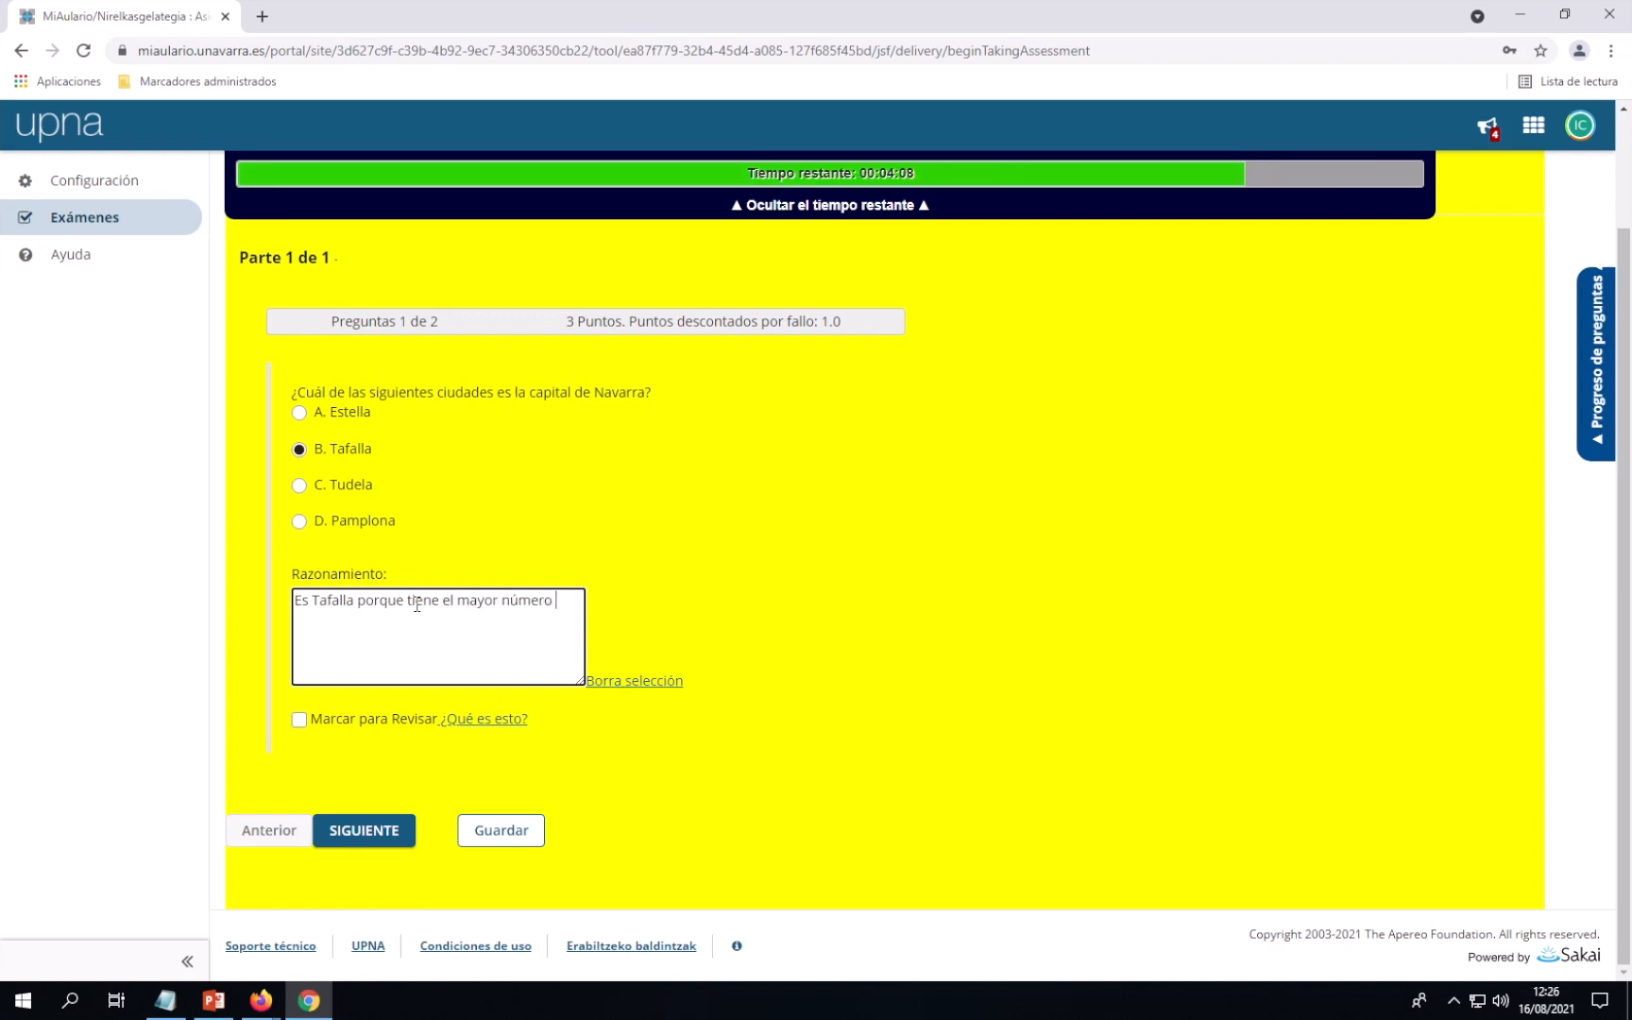
text(de habitantes den)
key(BackSpace)
text(ent)
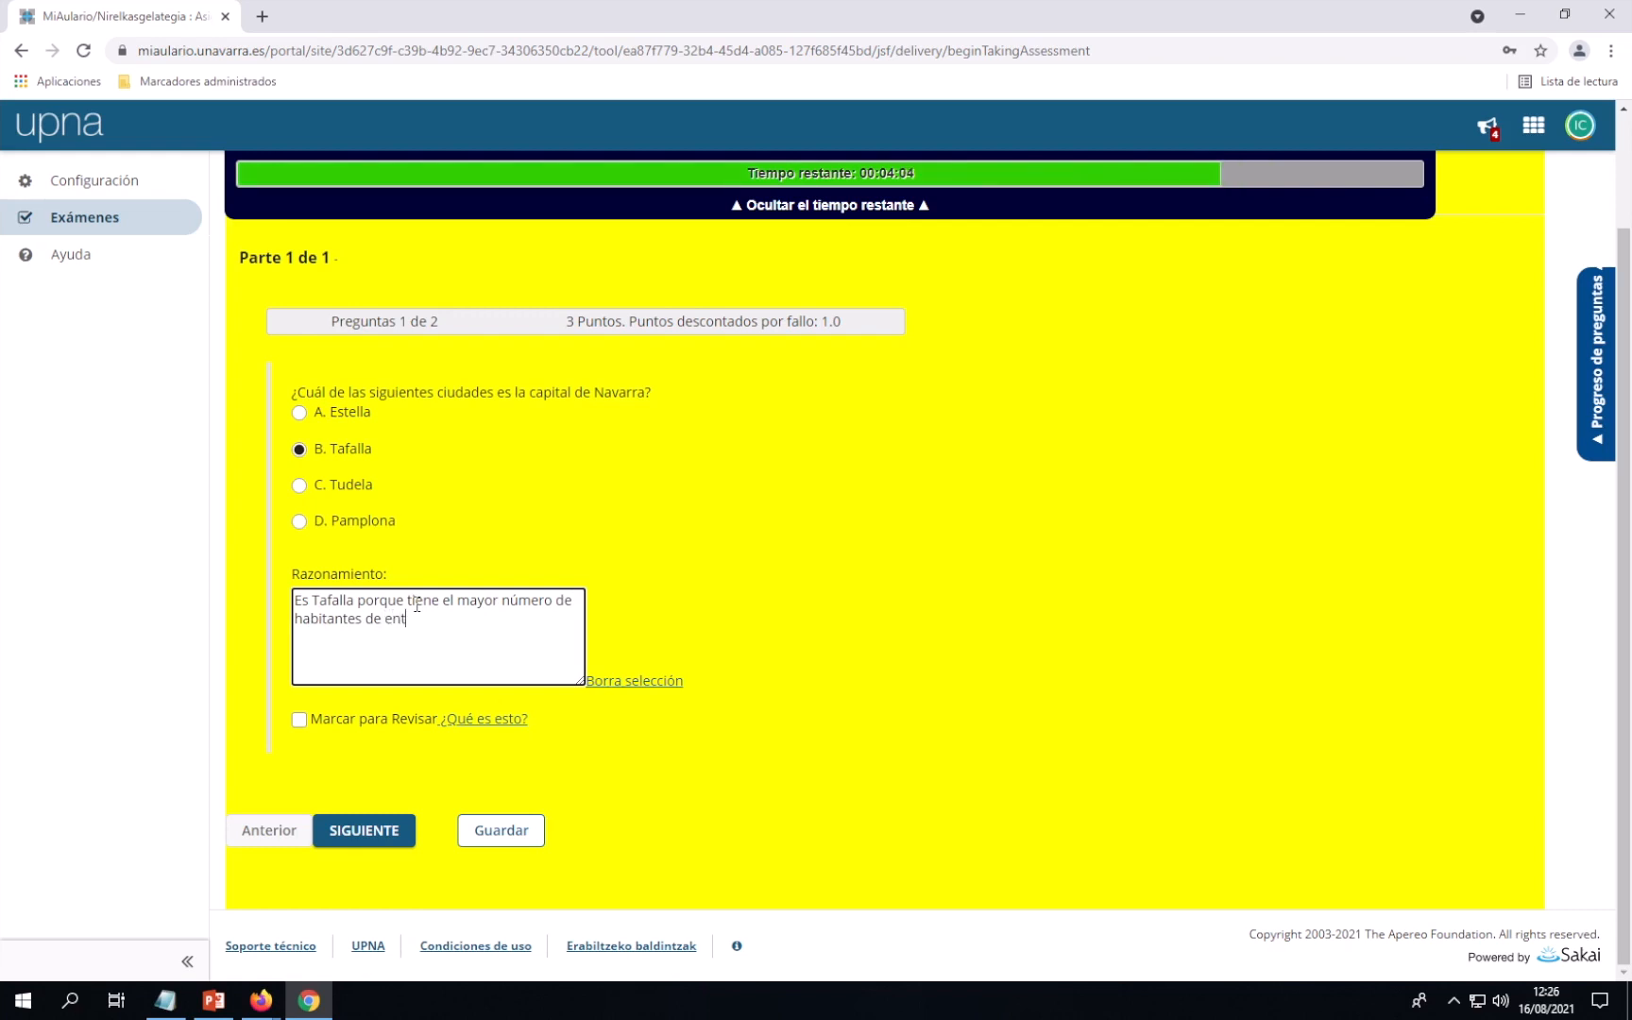
text(re las ciudades de la Zona)
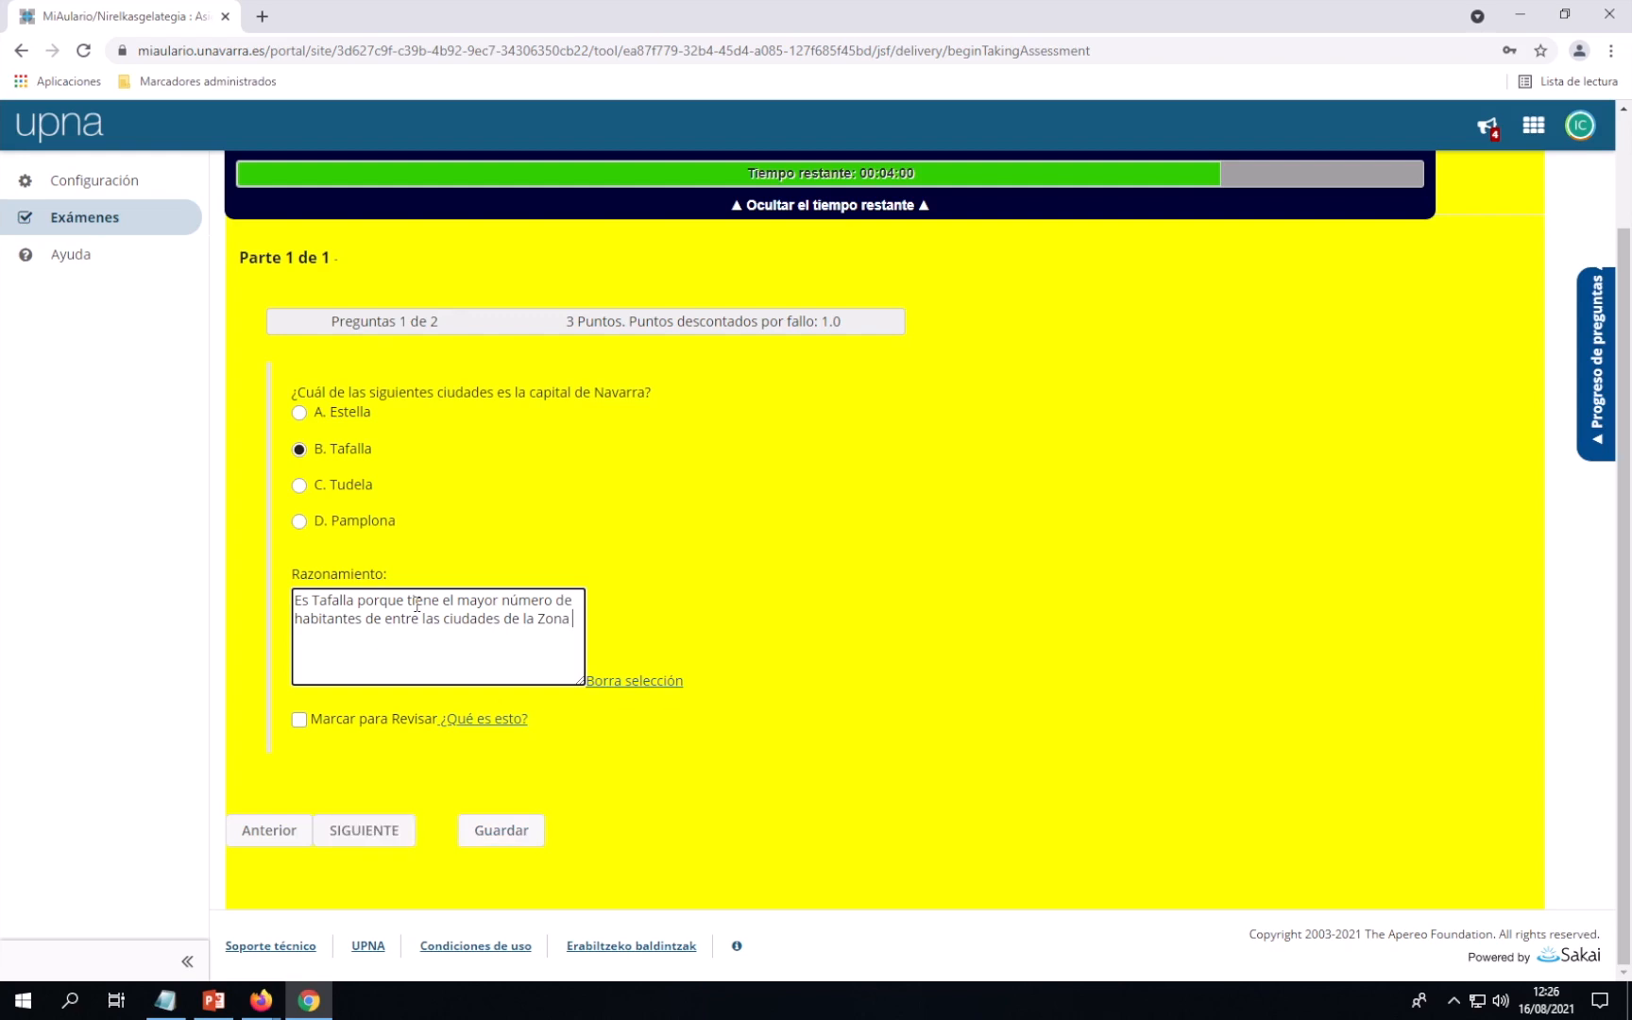
text( Media)
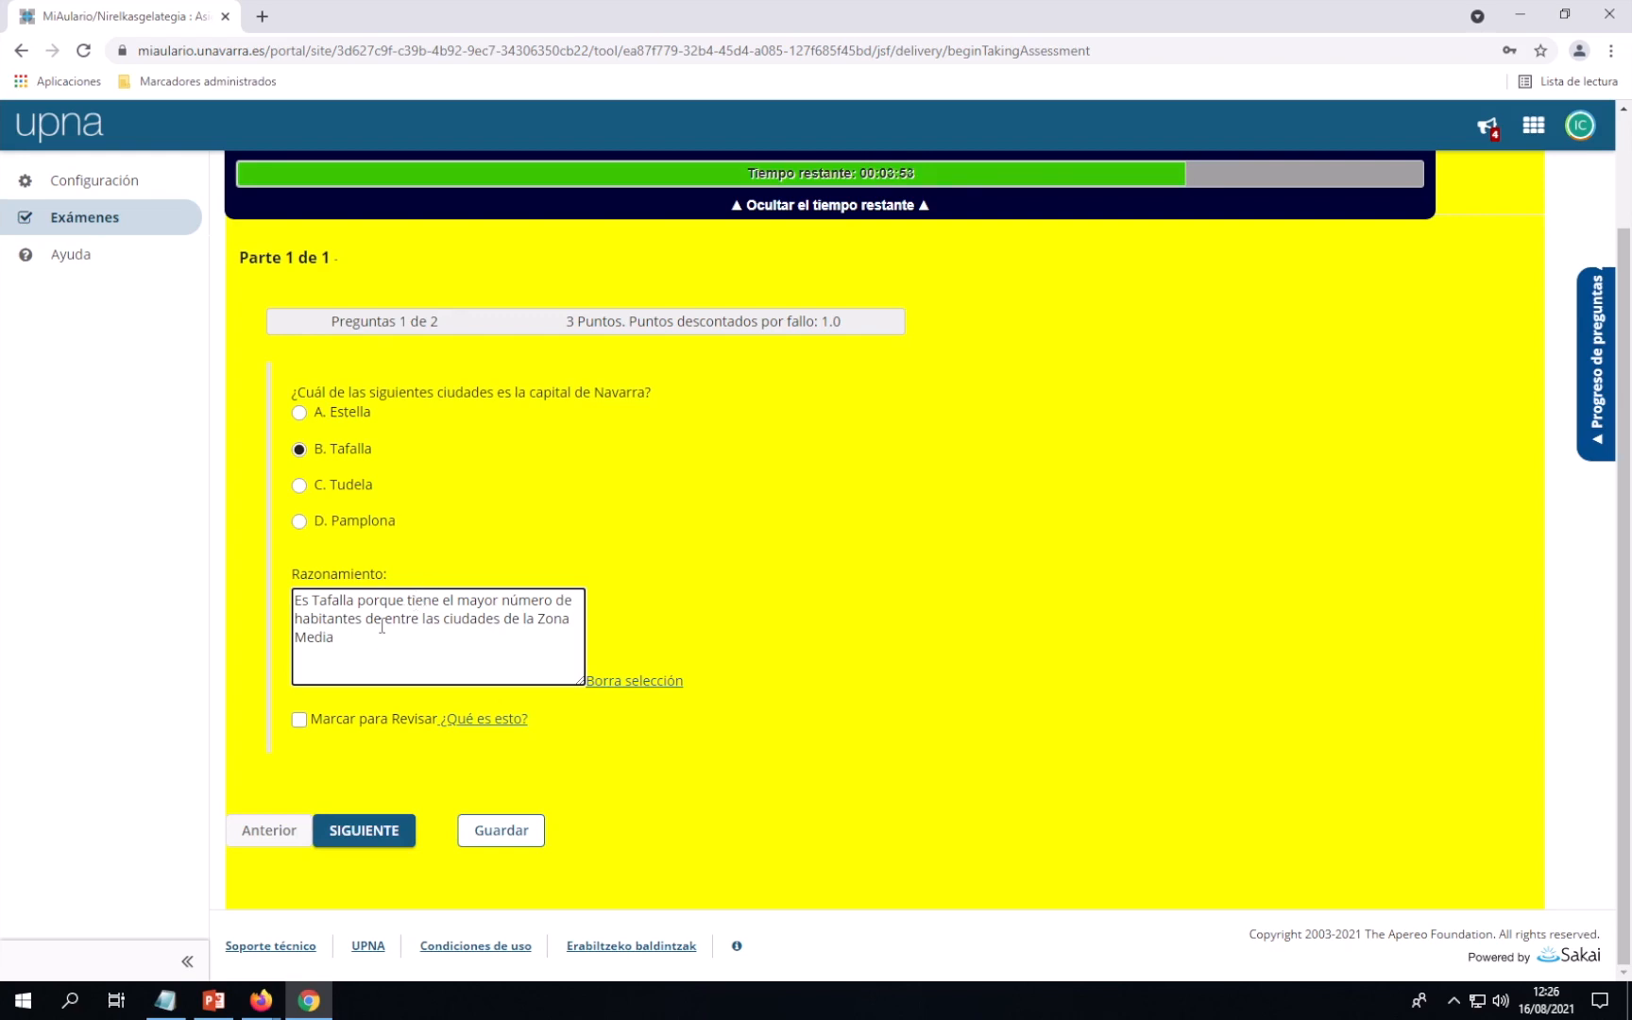
click(301, 720)
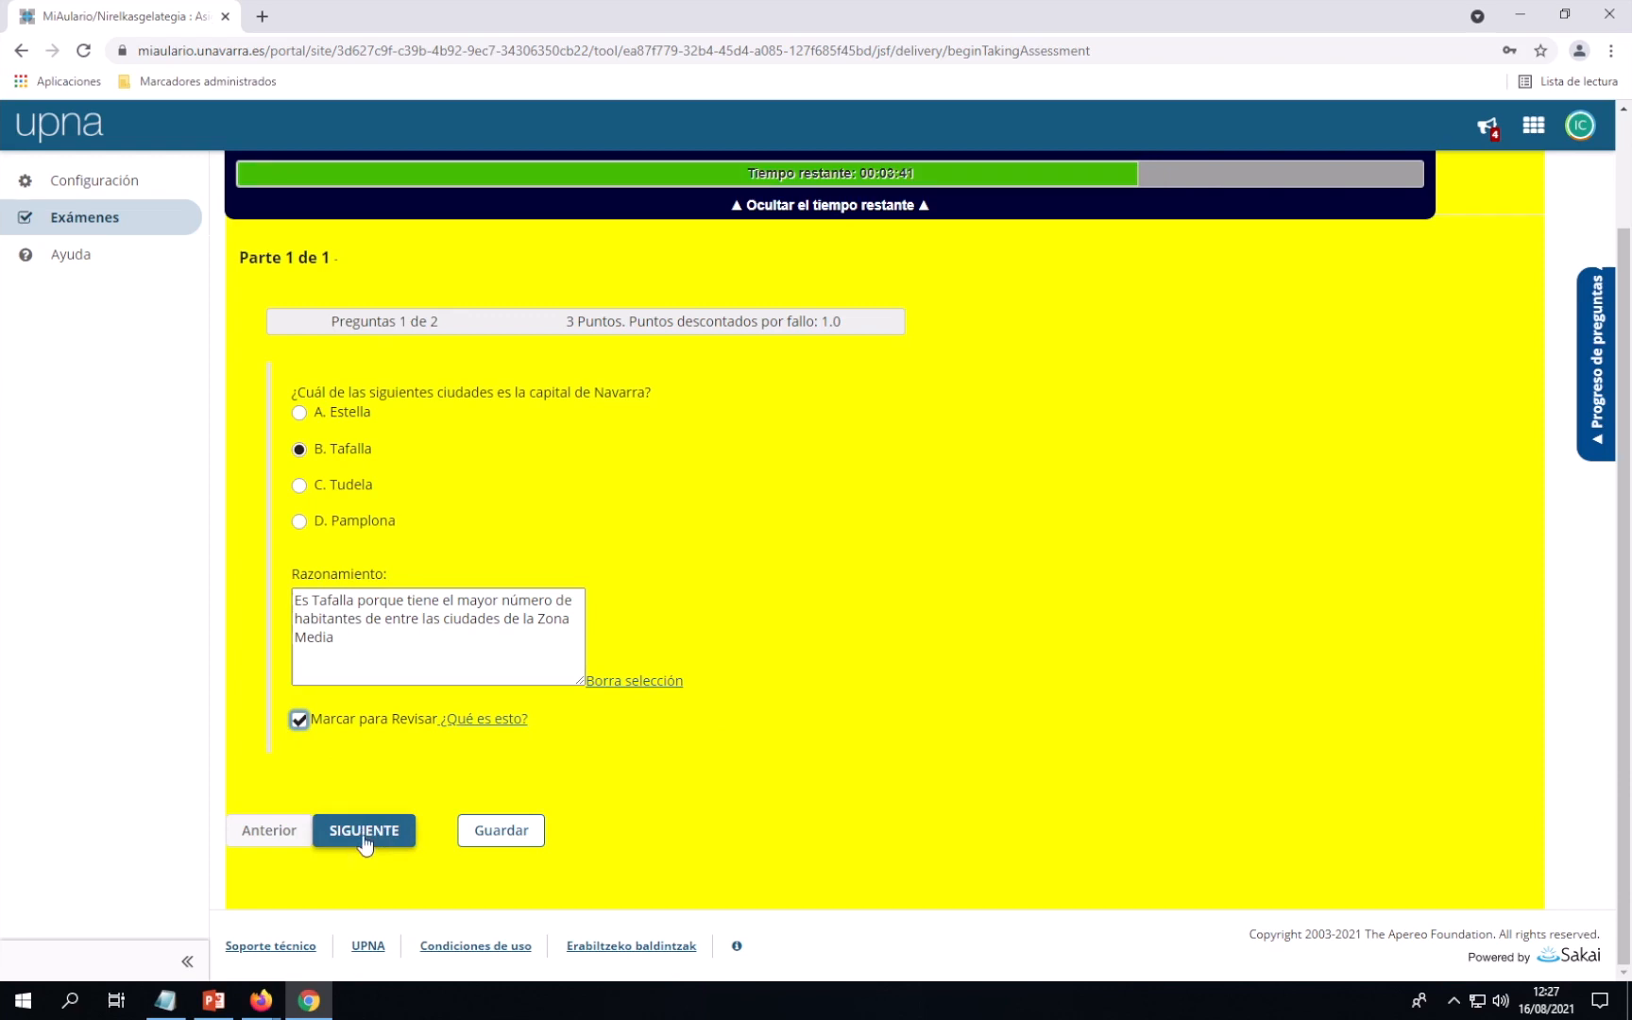
Jump to question 2, '¿Cuánto suman 2+2?', from the Progreso de preguntas panel
click(1595, 413)
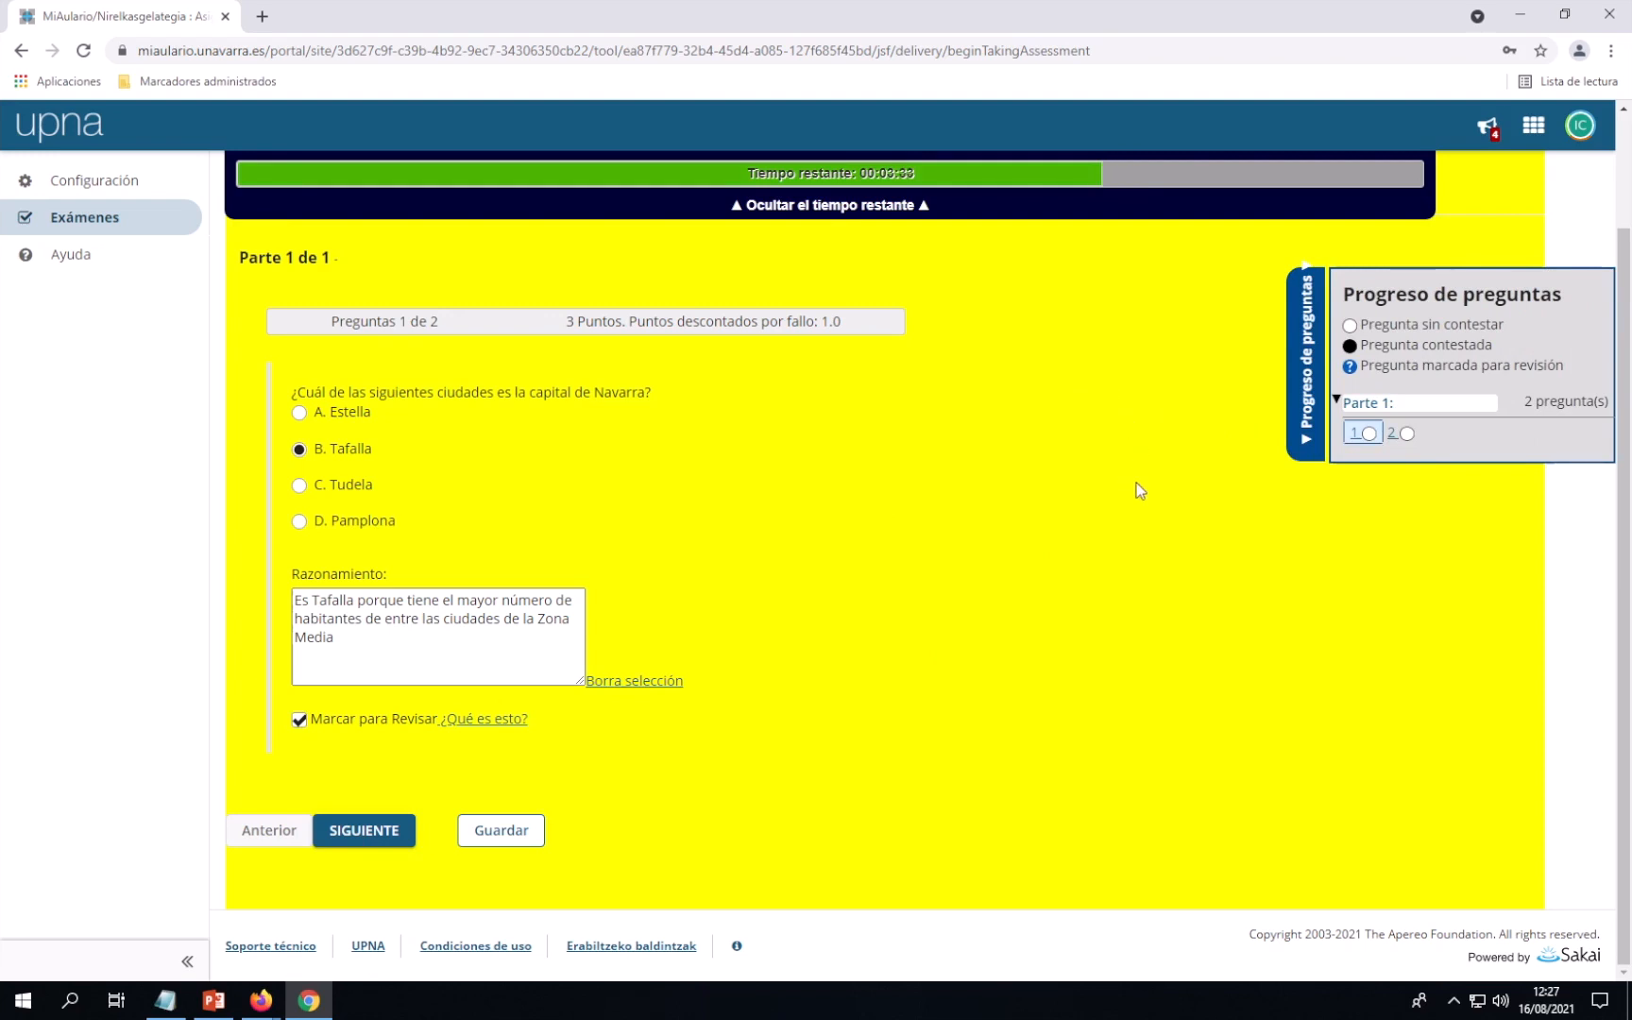
click(1394, 433)
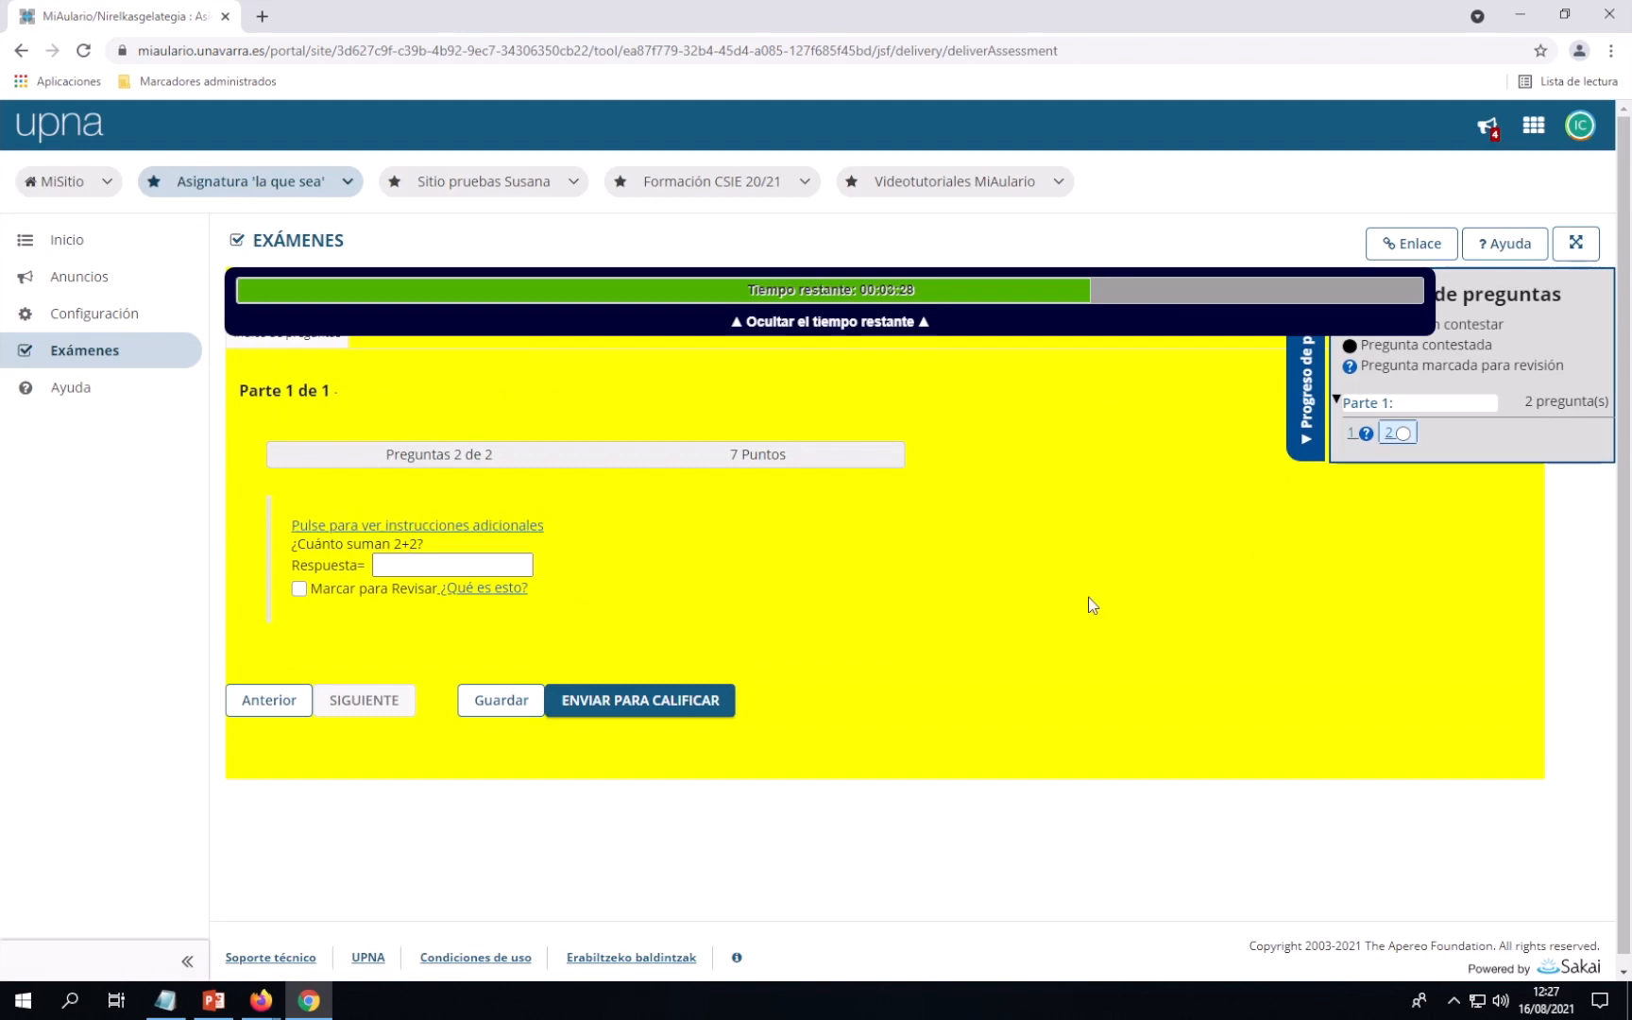
Answer question 2 with 4, review question 1, then come back to question 2
click(426, 565)
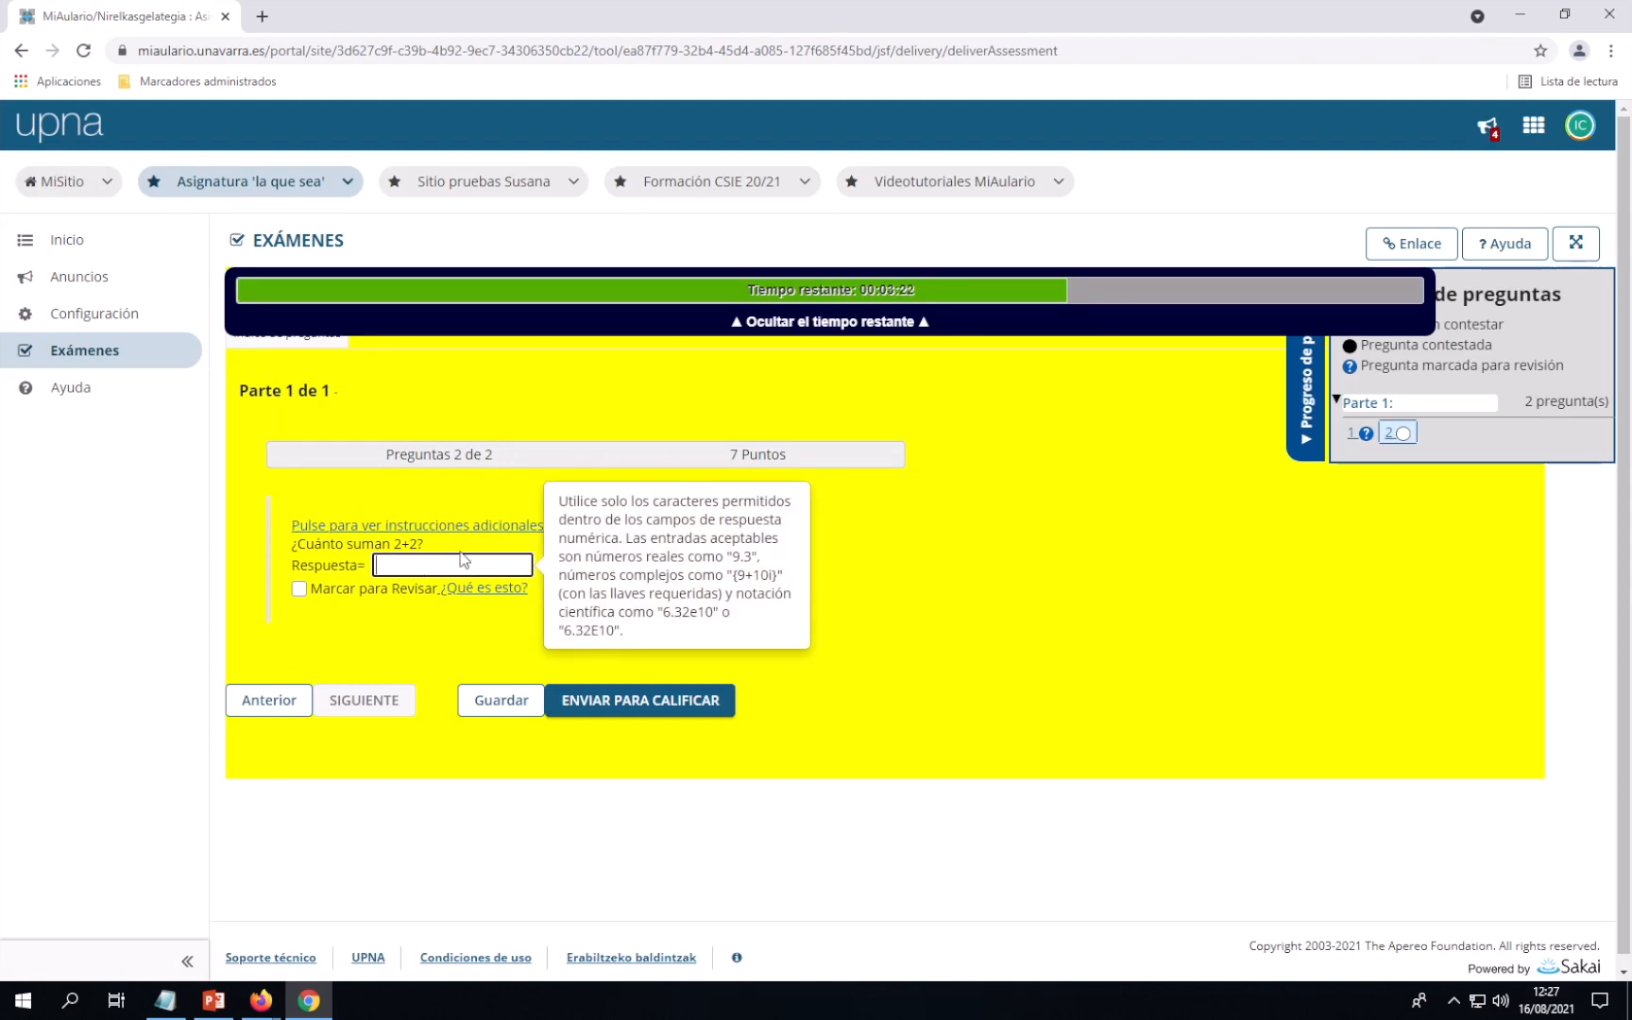
text(4)
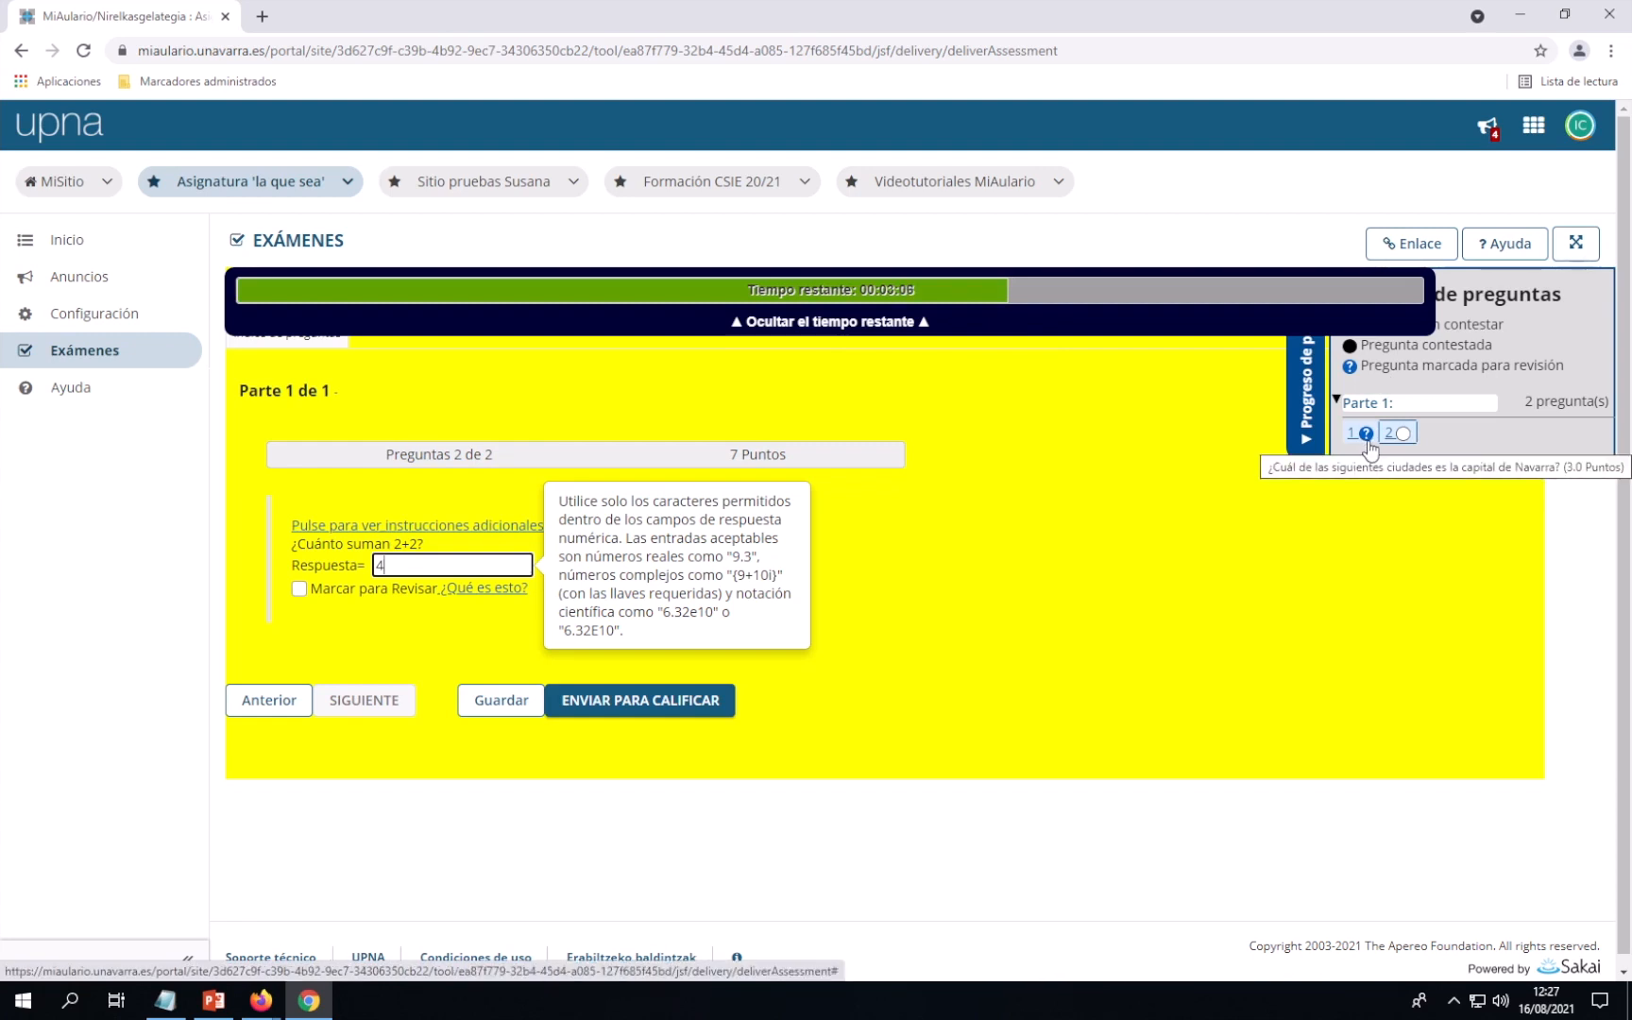
click(1354, 436)
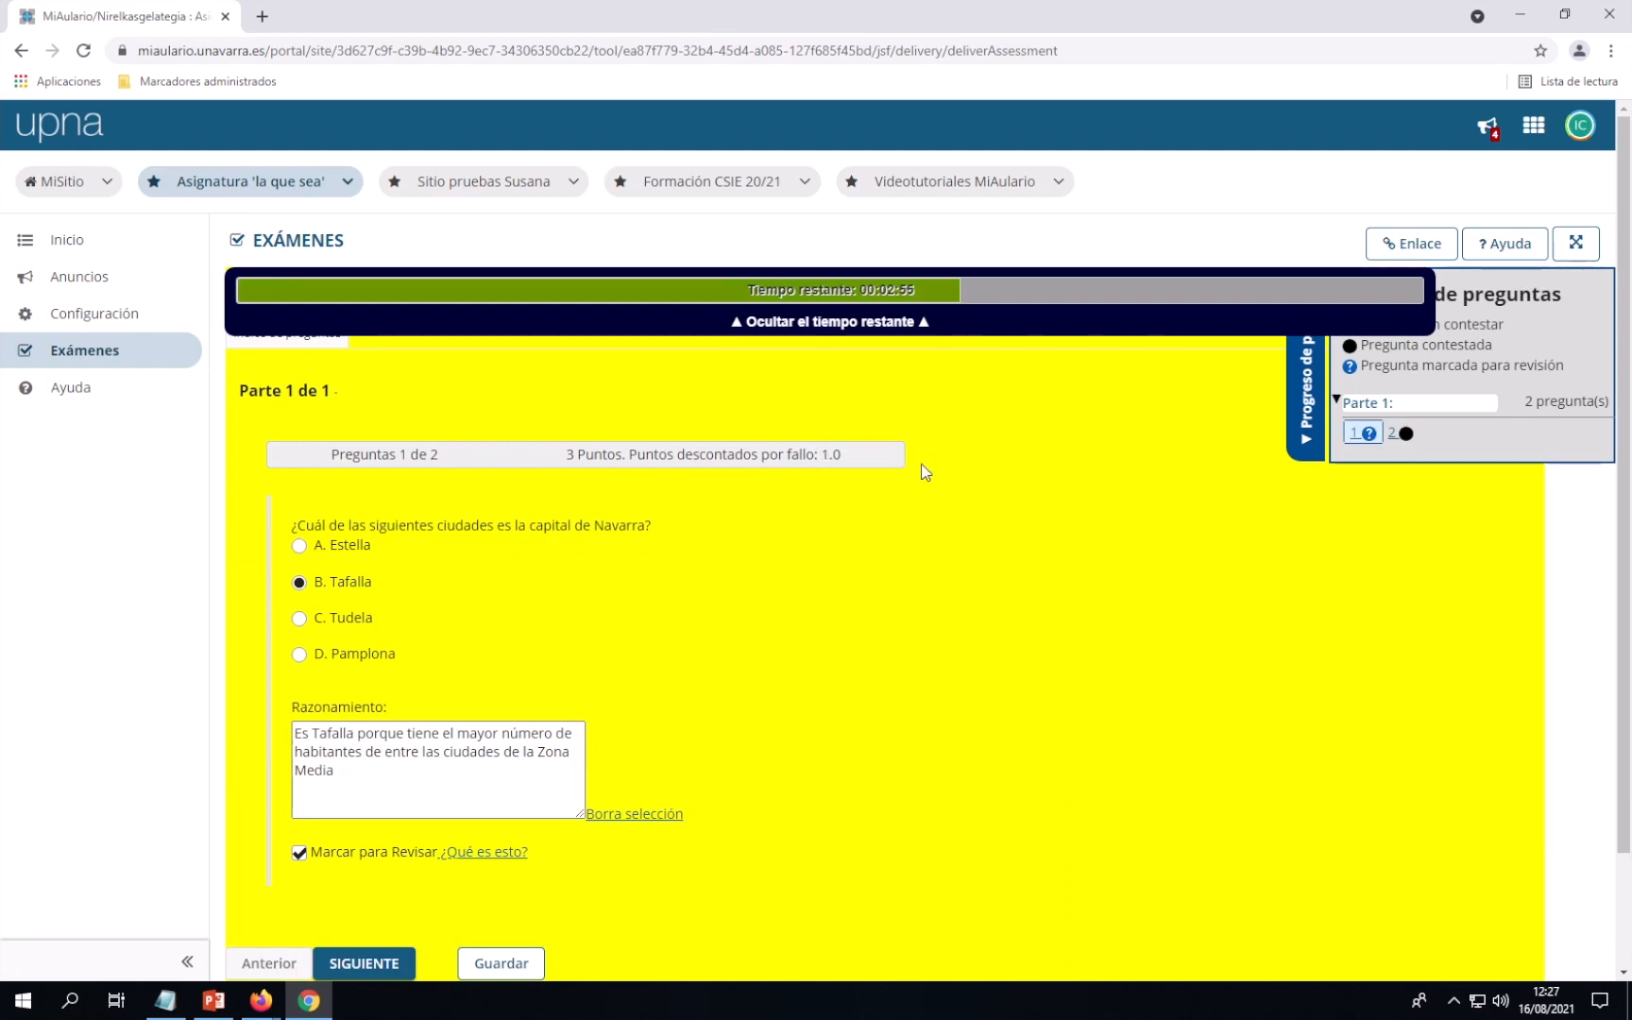
scroll(951, 528, down, 1)
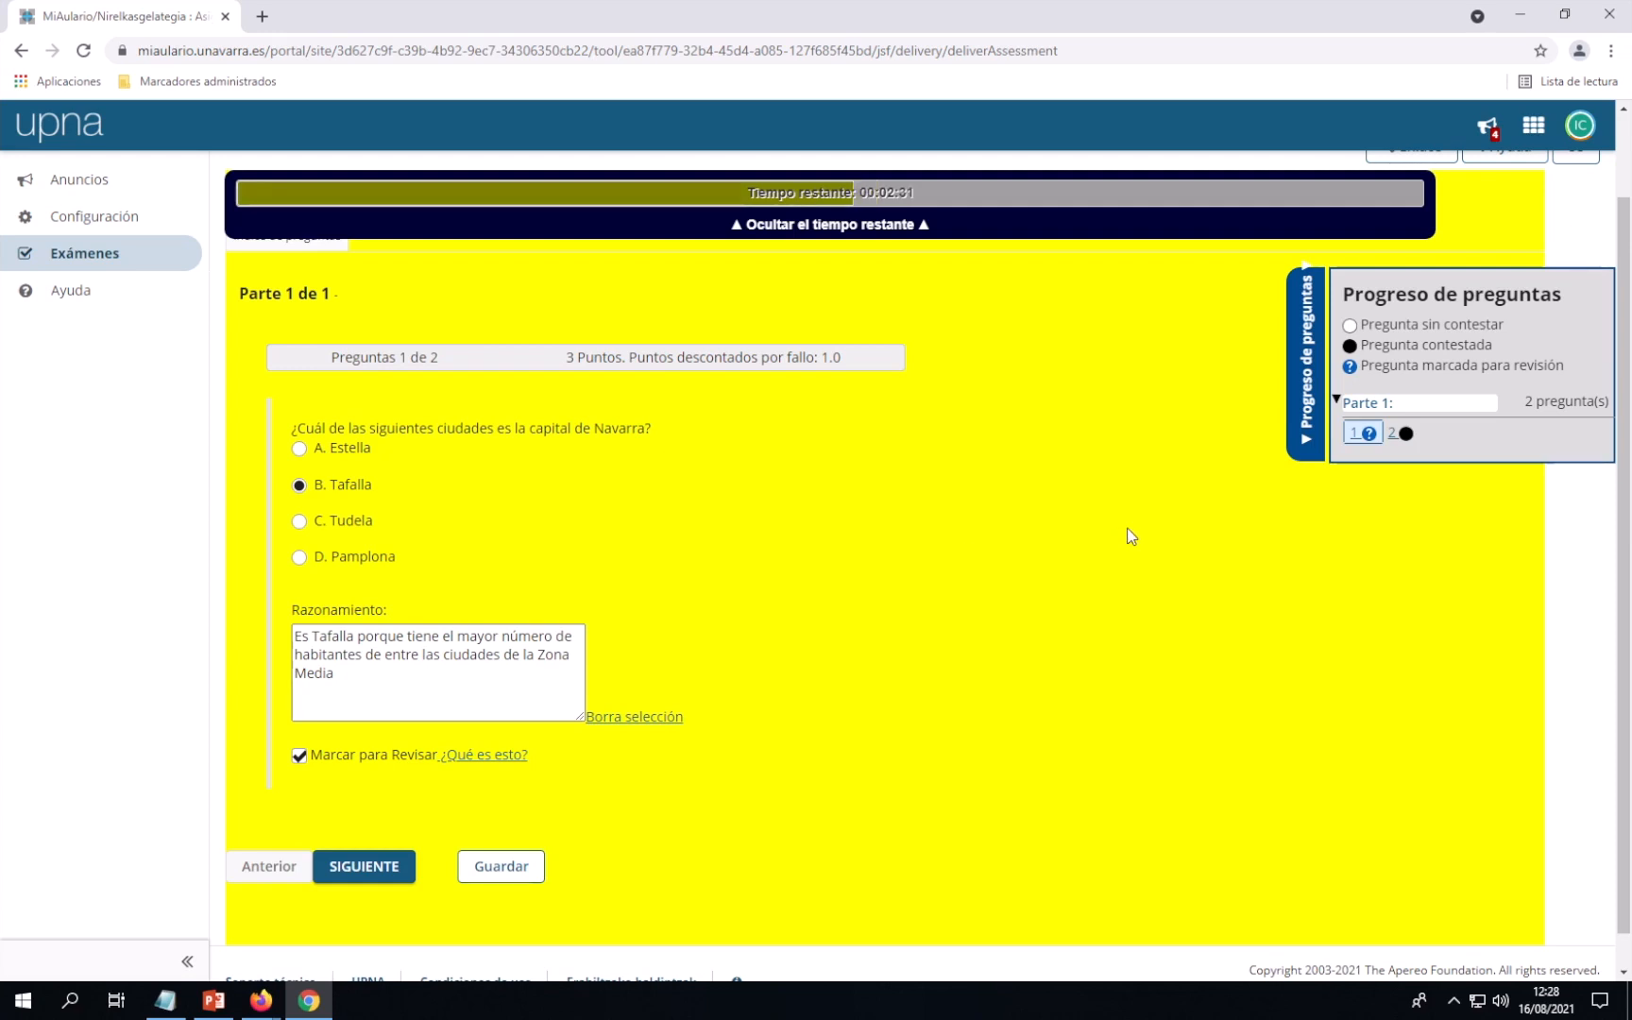
click(1392, 433)
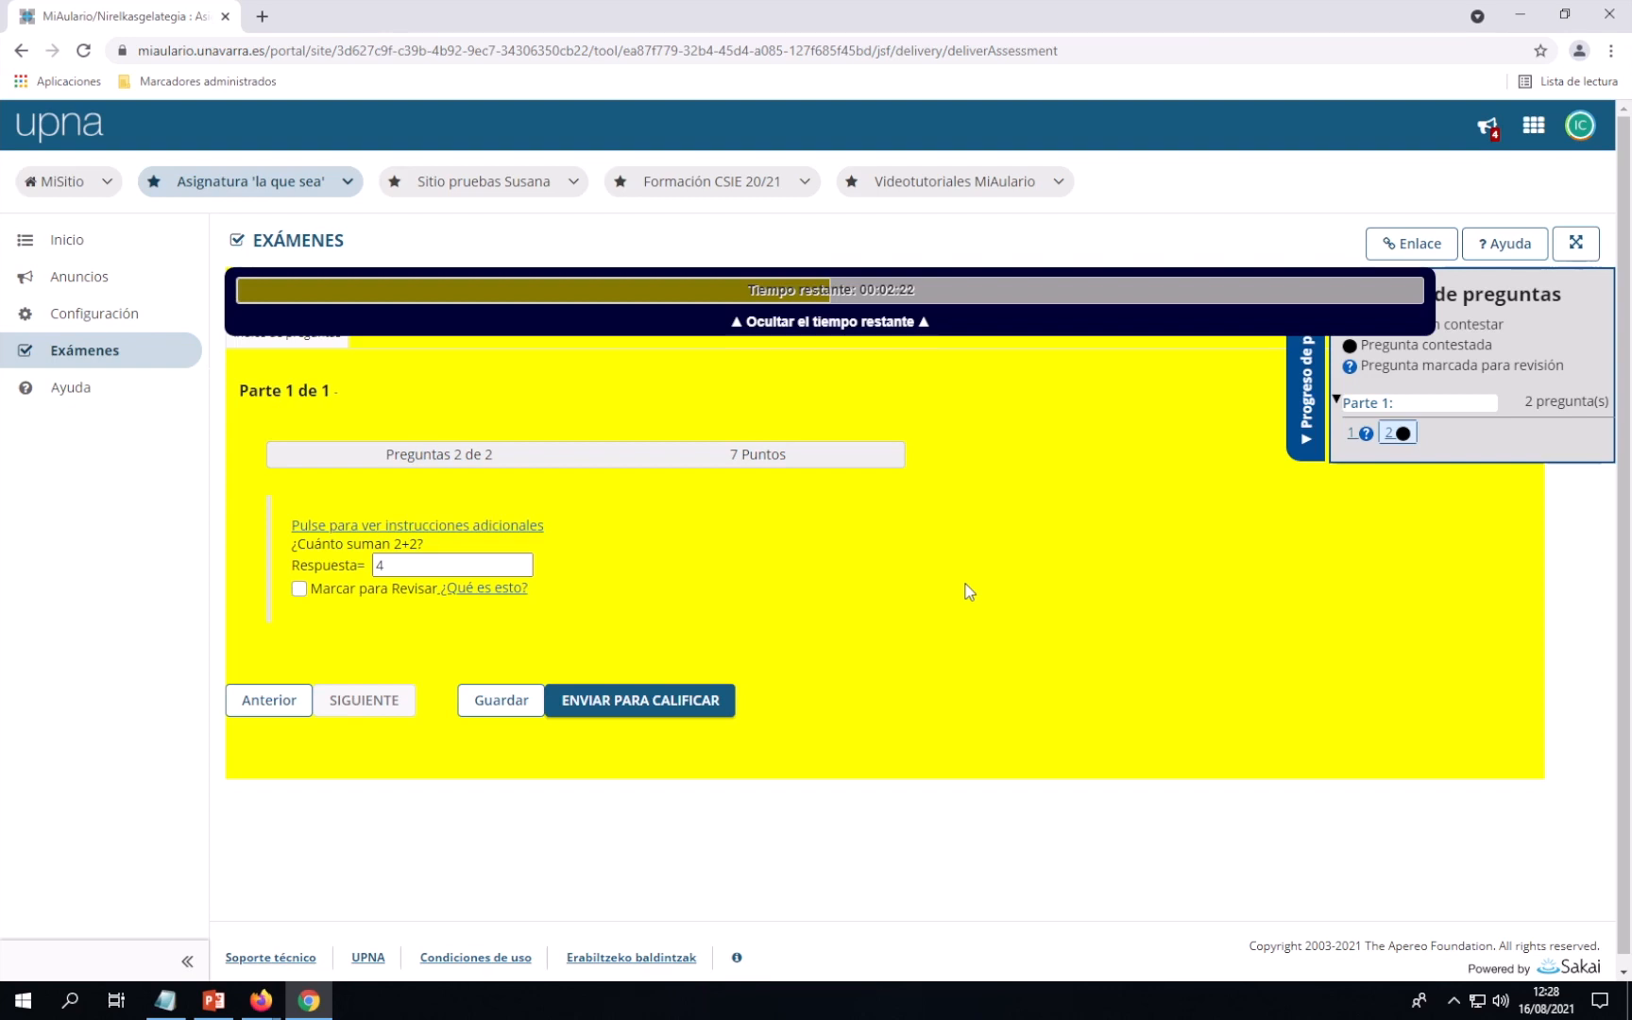
Send Examen de prueba for grading, confirming on the warning page, and continue
click(642, 709)
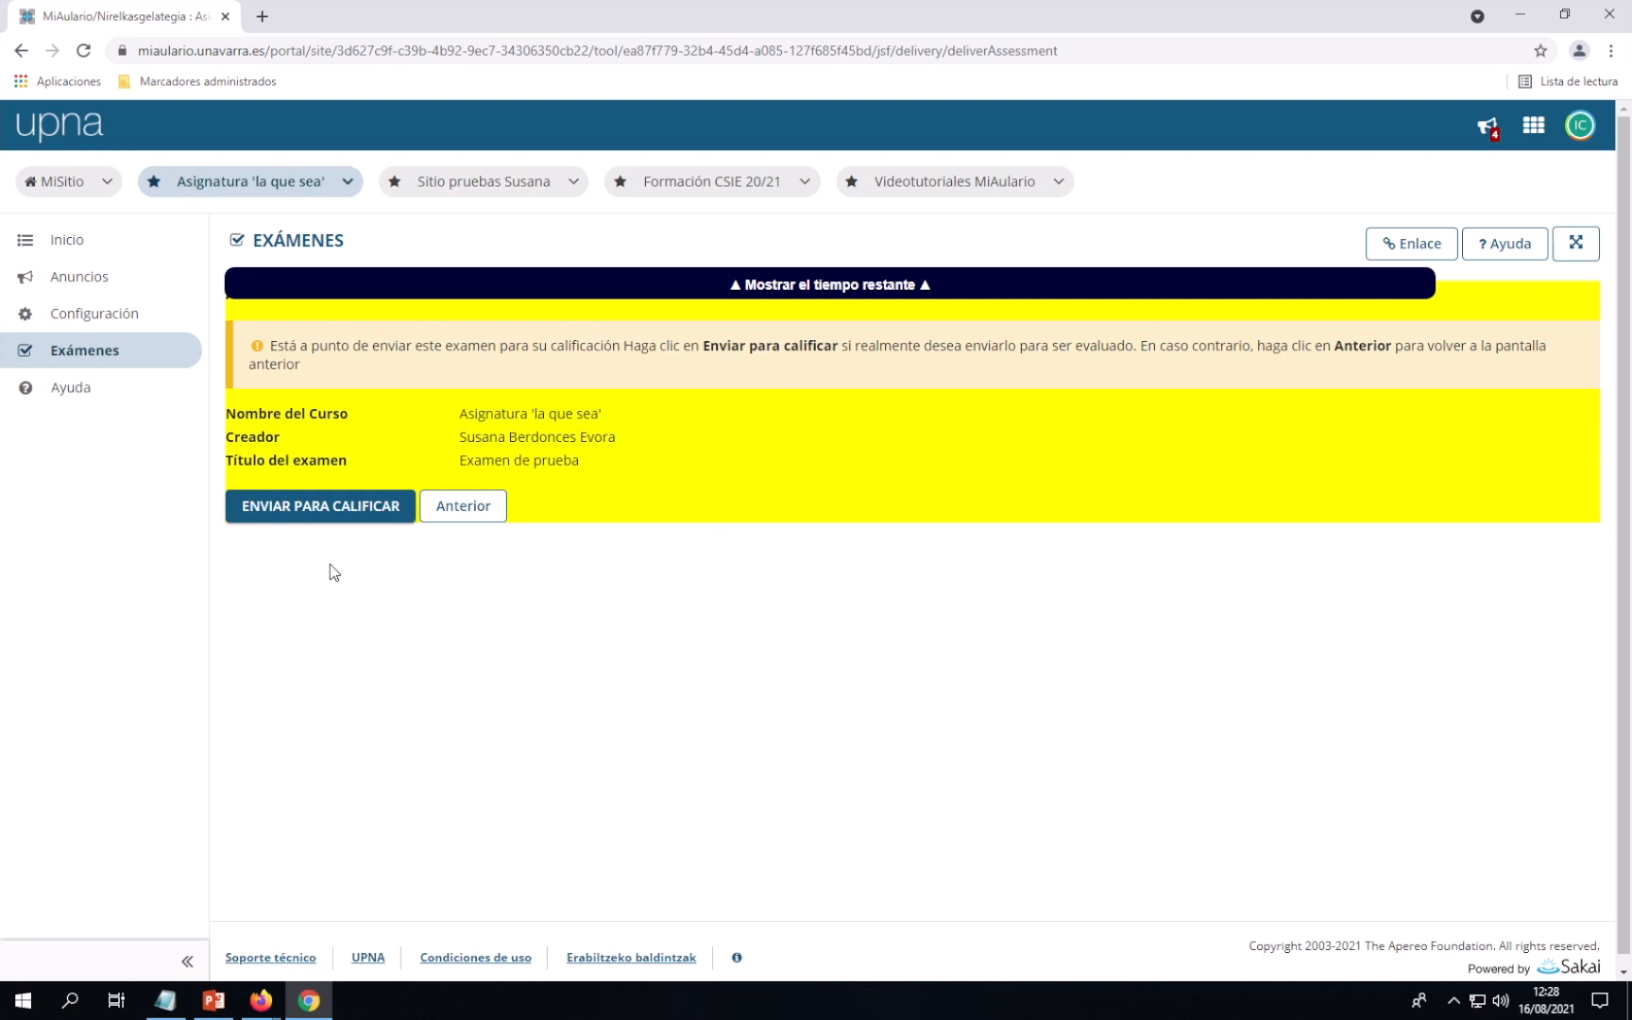
click(321, 510)
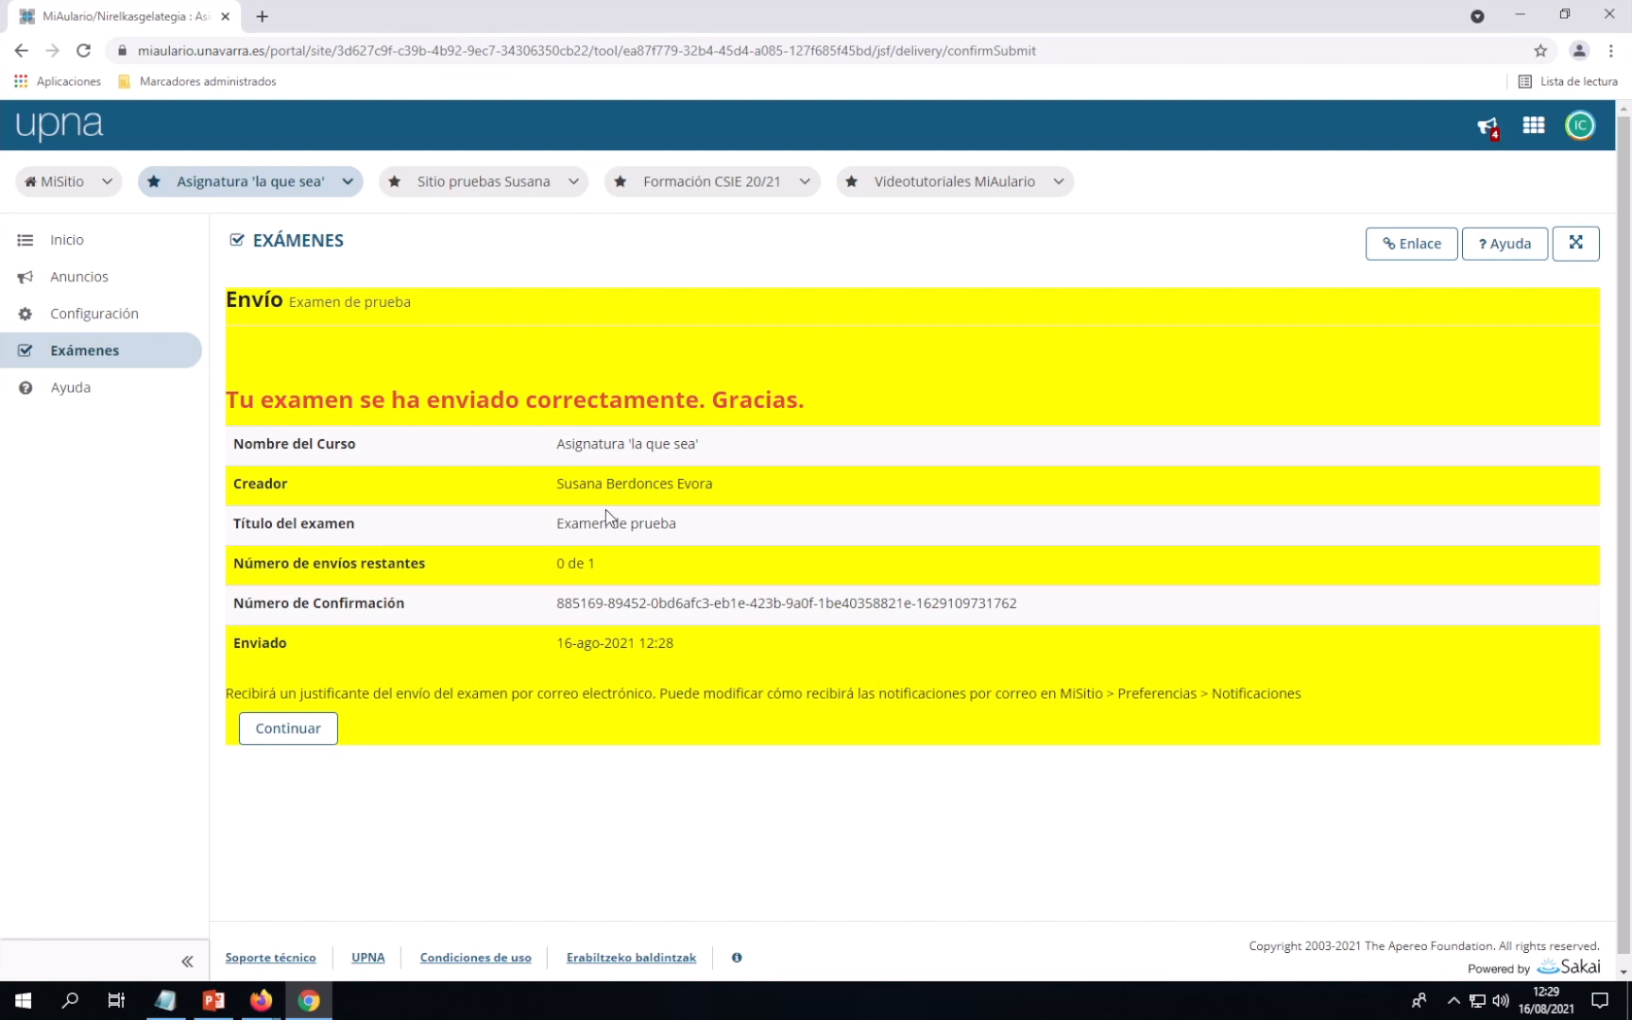
click(288, 728)
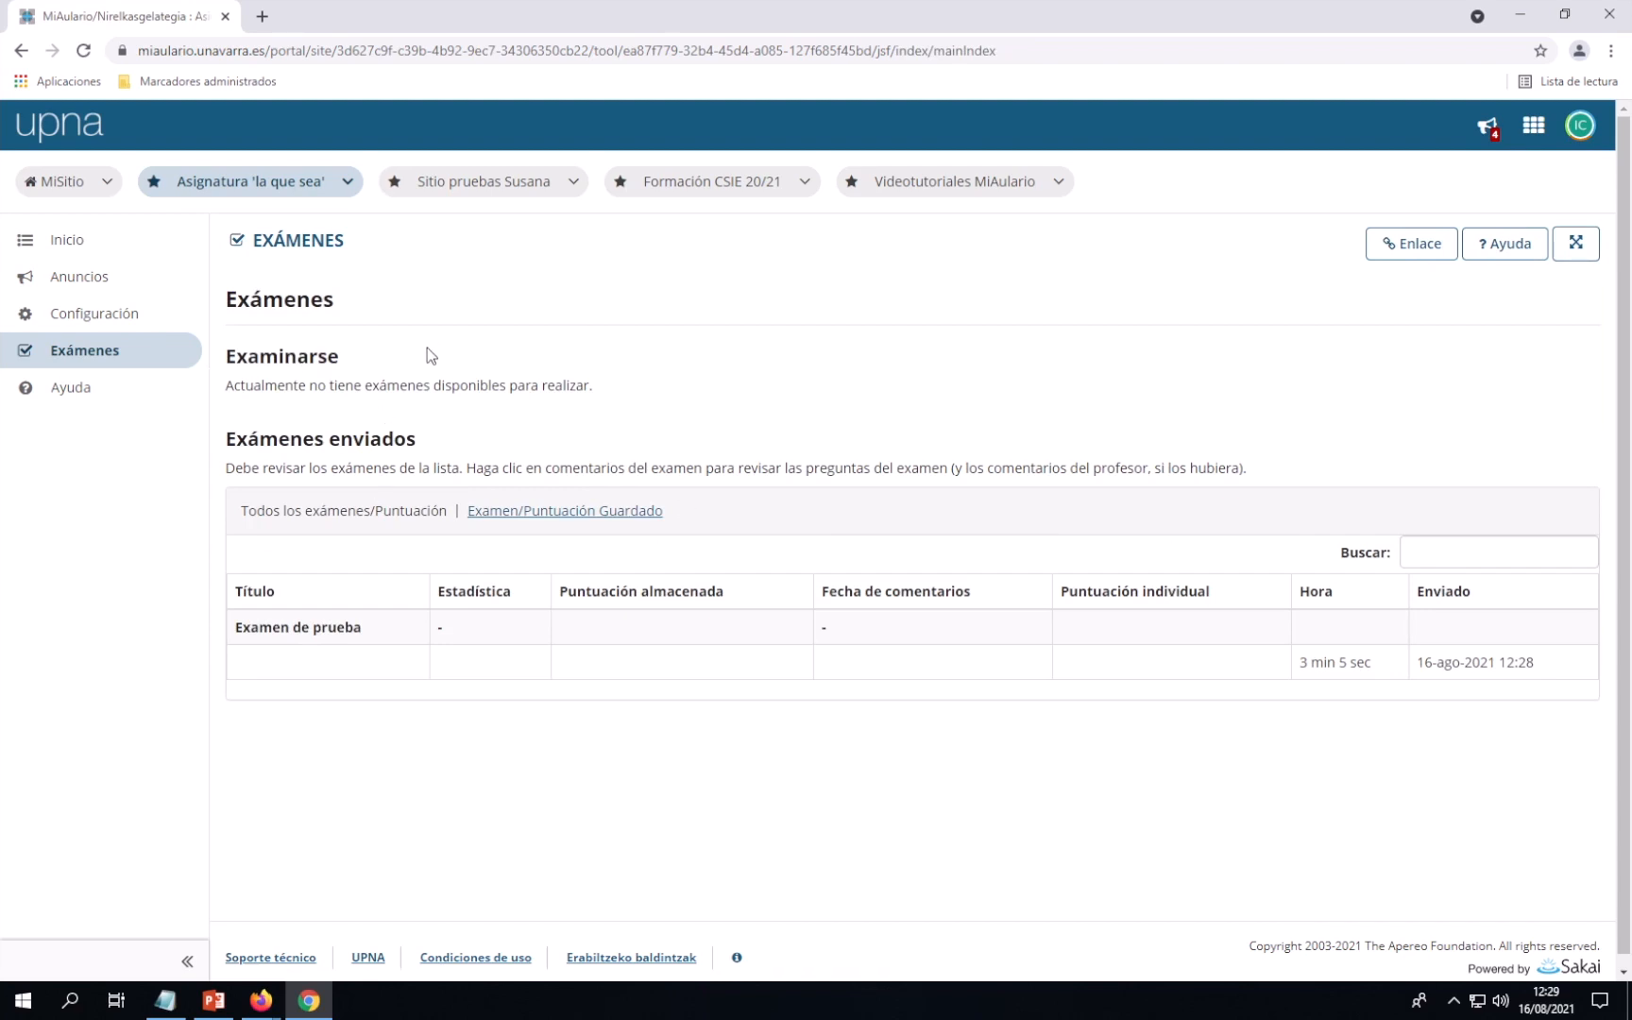
Return to the student's Exámenes list, where Examen de prueba shows as sent 16-ago-2021 12:28
double_click(288, 388)
click(373, 390)
In the instructor's Firefox window, refresh the exam list and open Examen de prueba's scores (one submission, 6)
mouse_move(267, 1009)
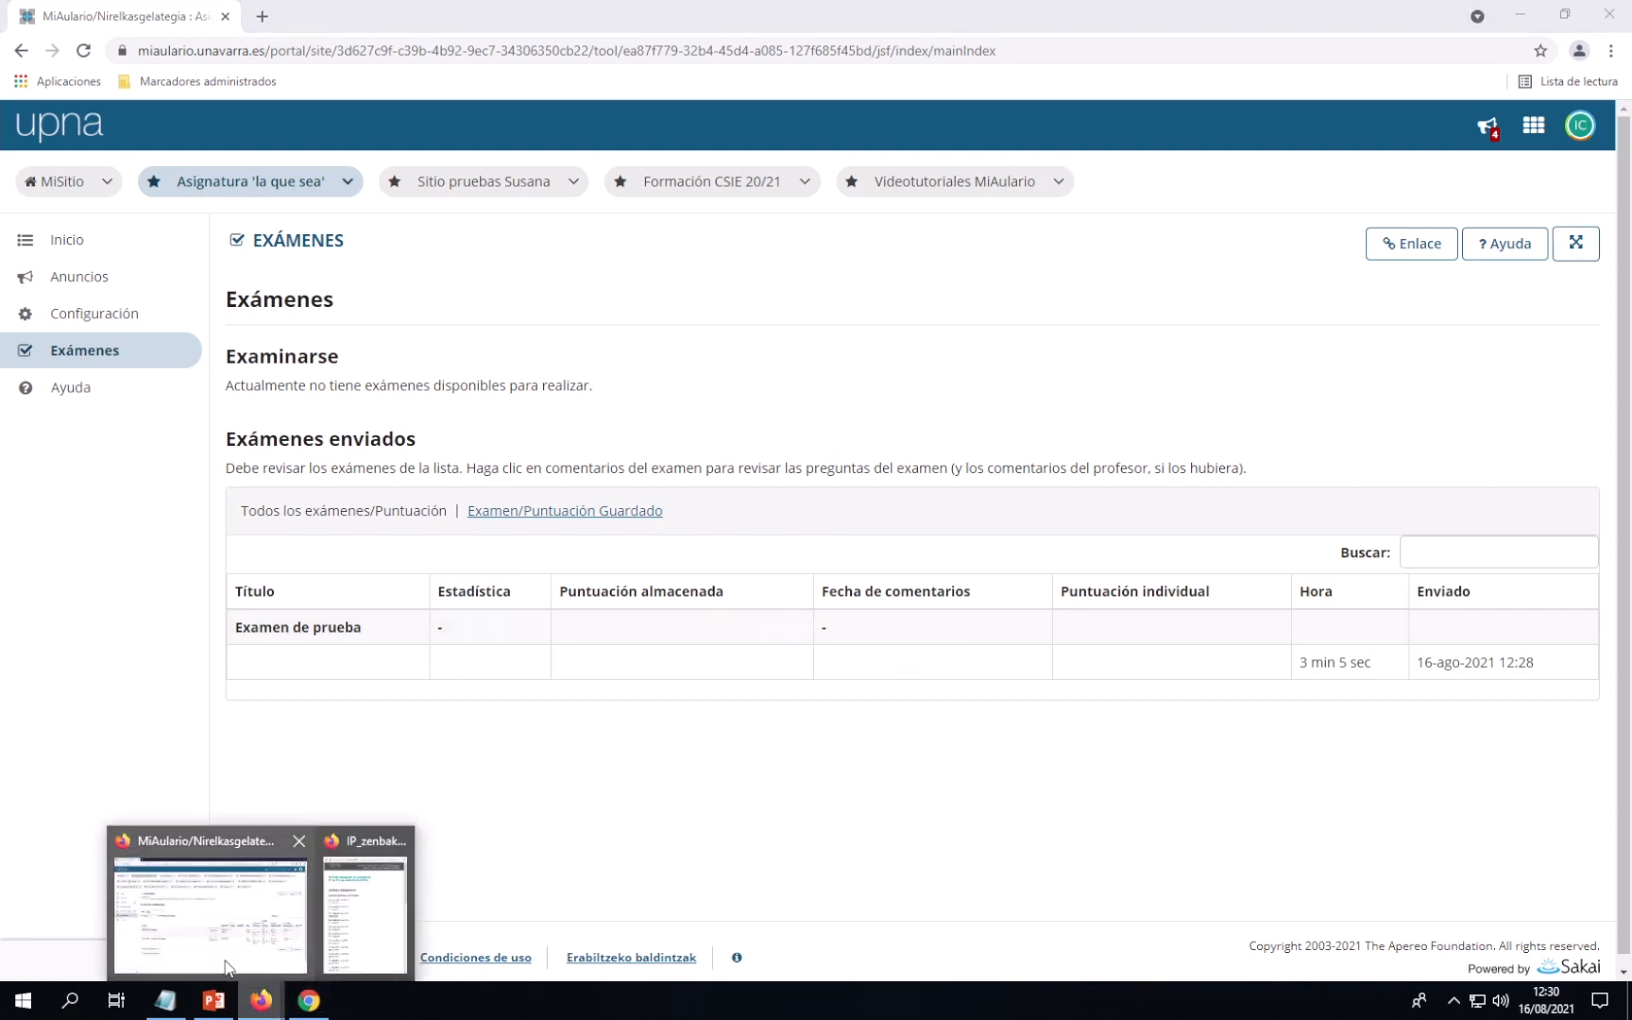
click(225, 963)
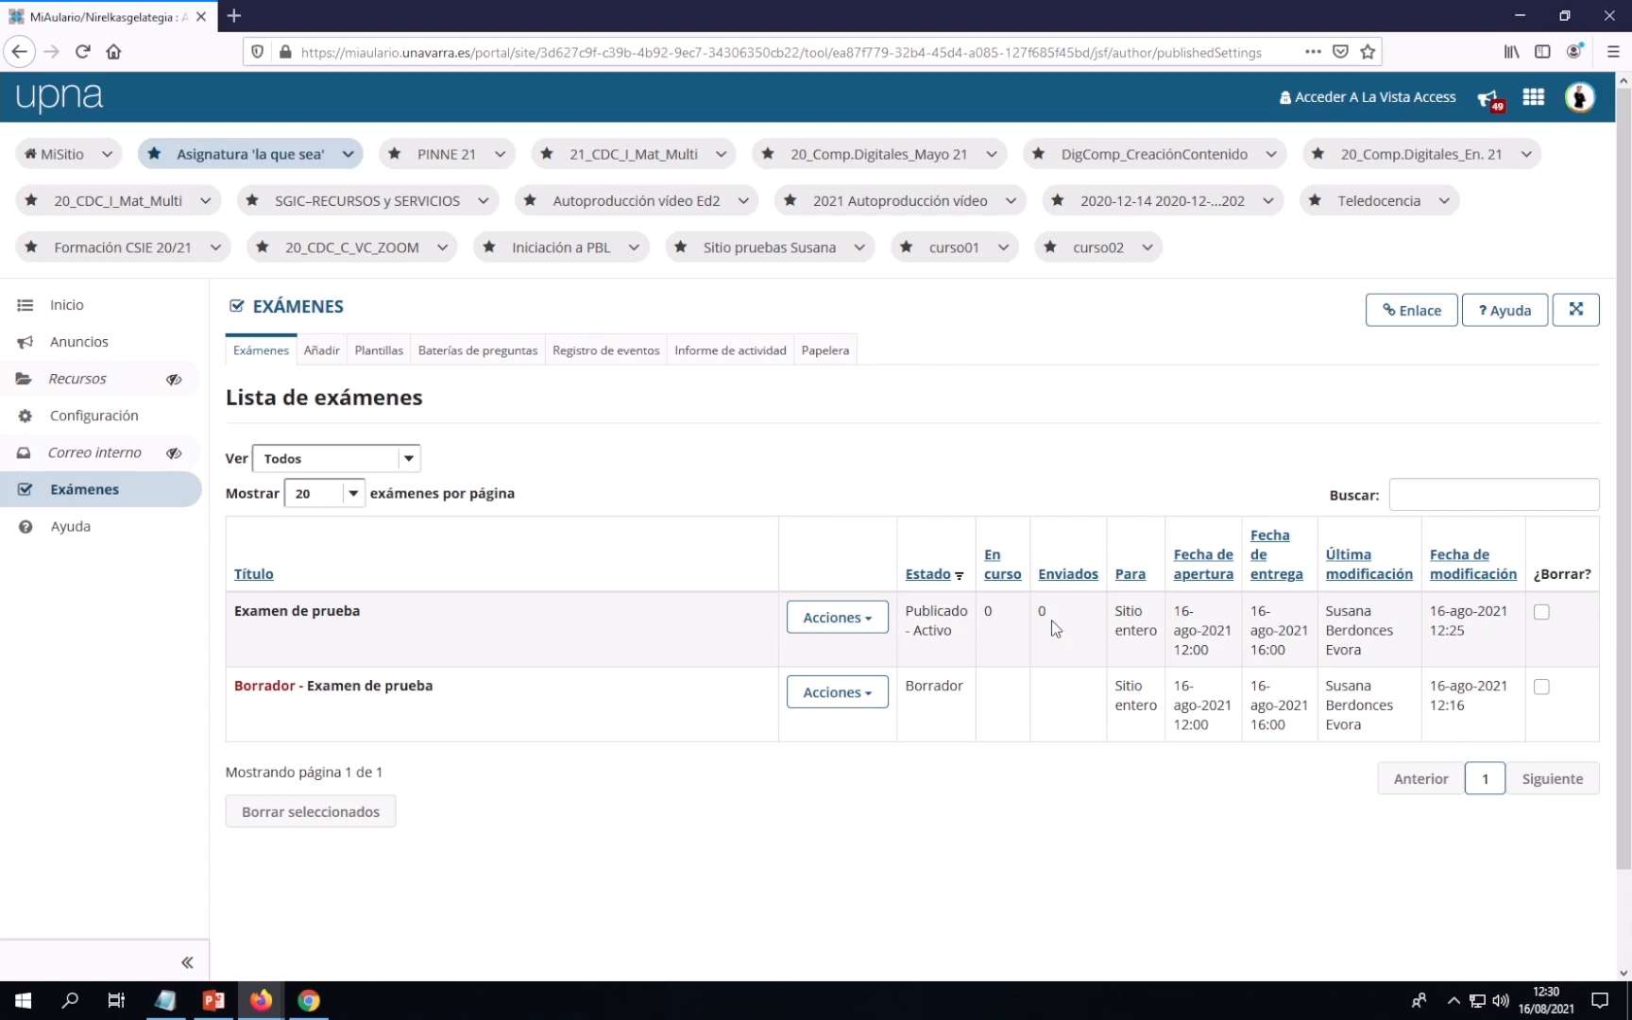
click(83, 51)
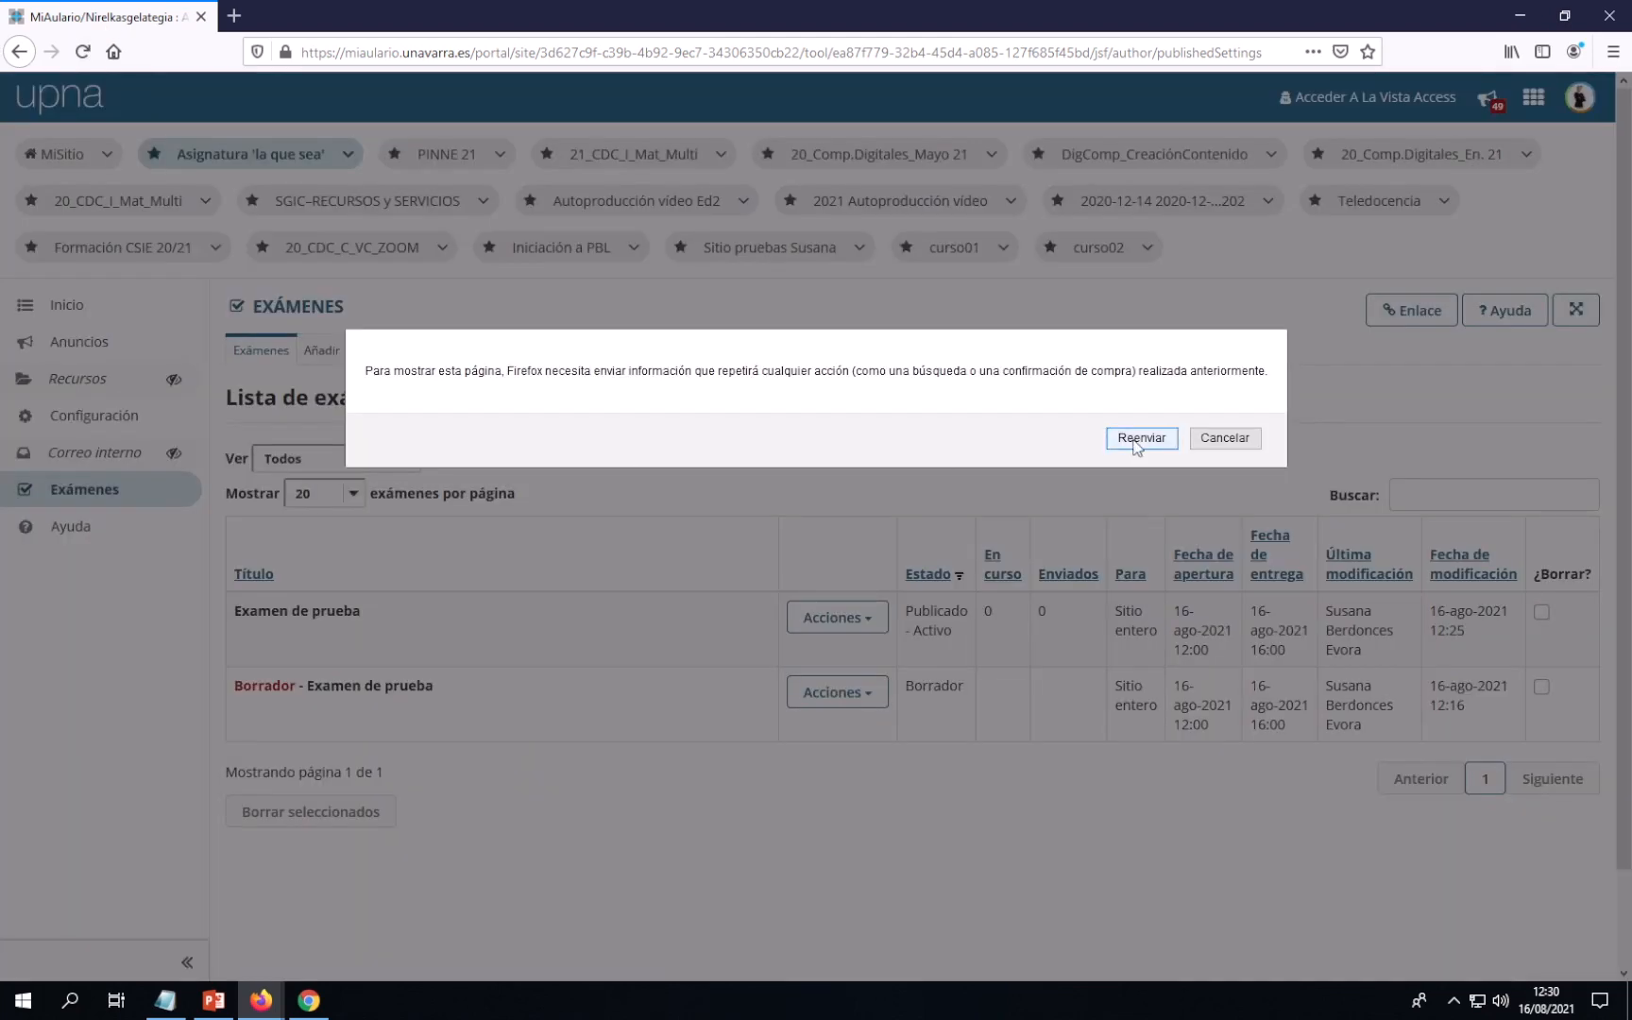
click(1139, 442)
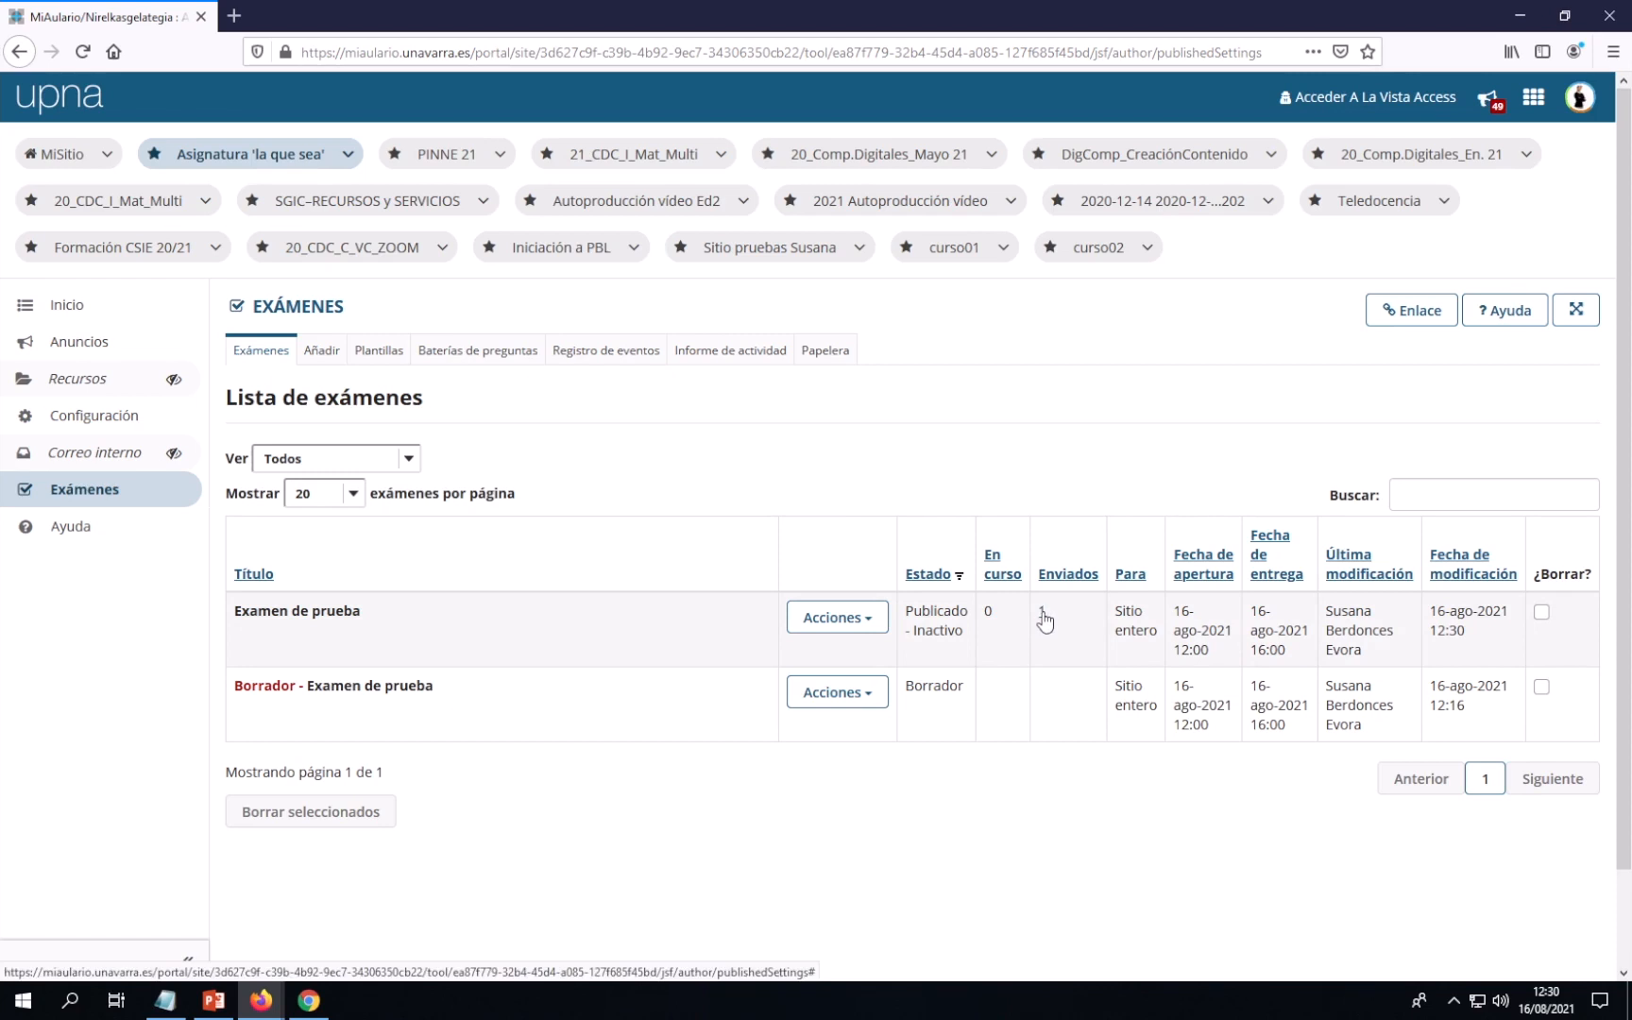
click(1043, 612)
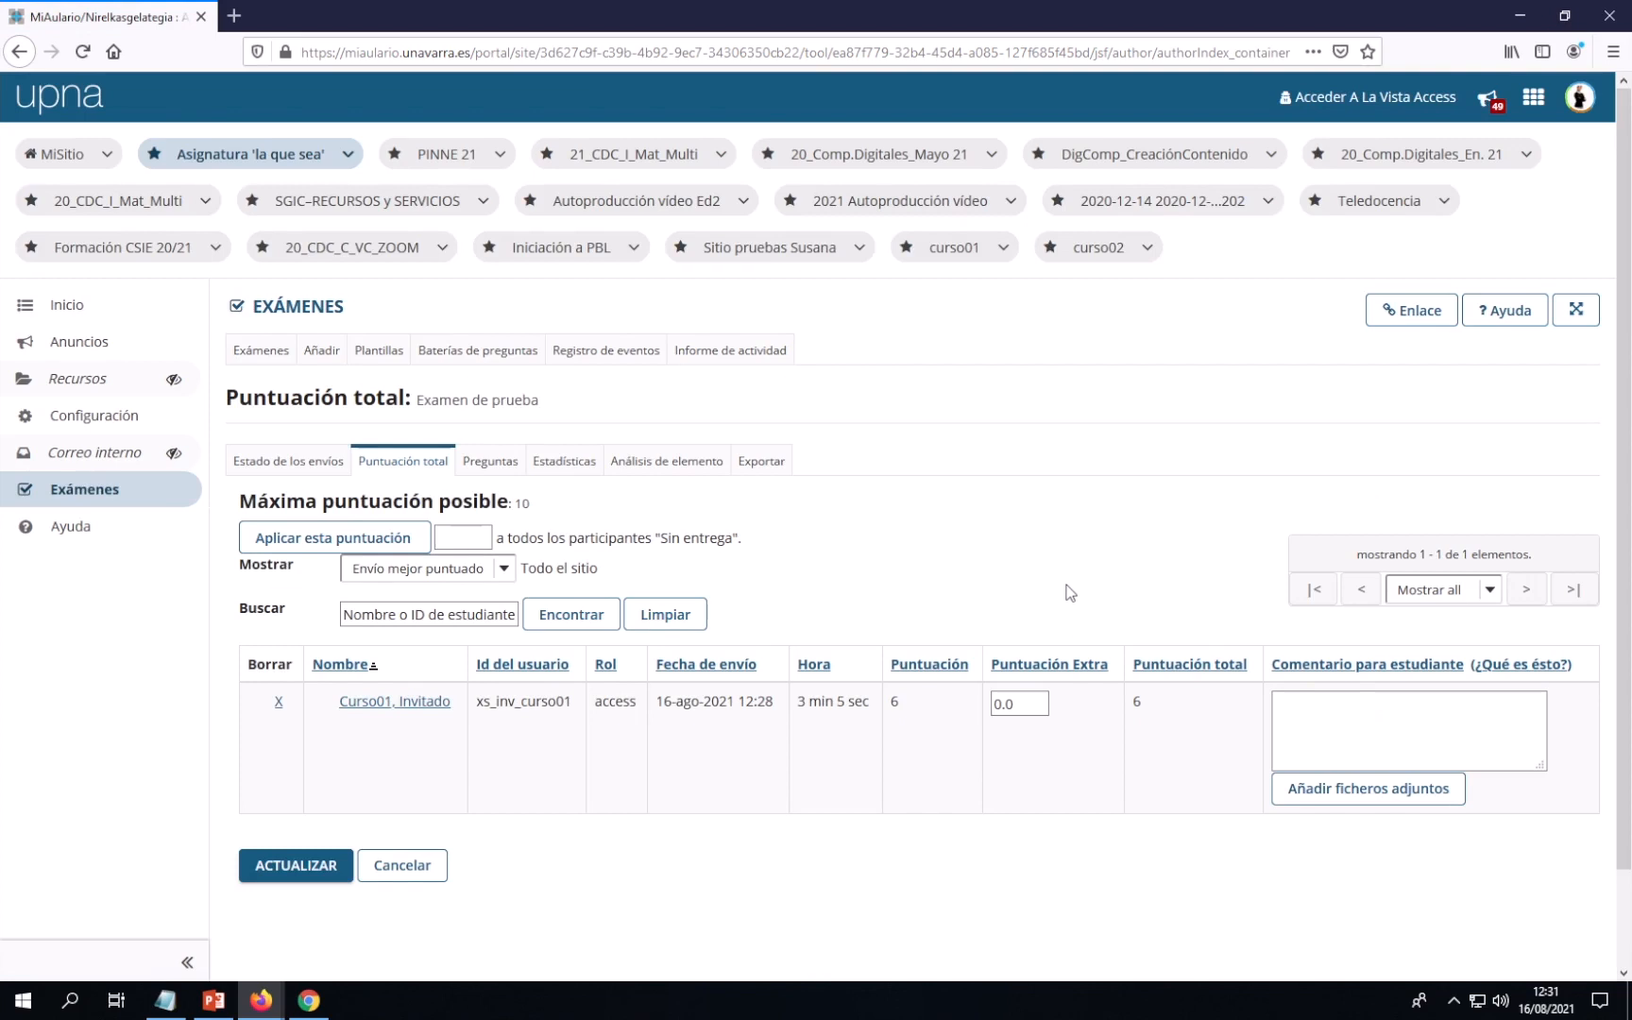
Open the student's individual submission, scored 6.0 of 10.0 points
scroll(1072, 609, down, 2)
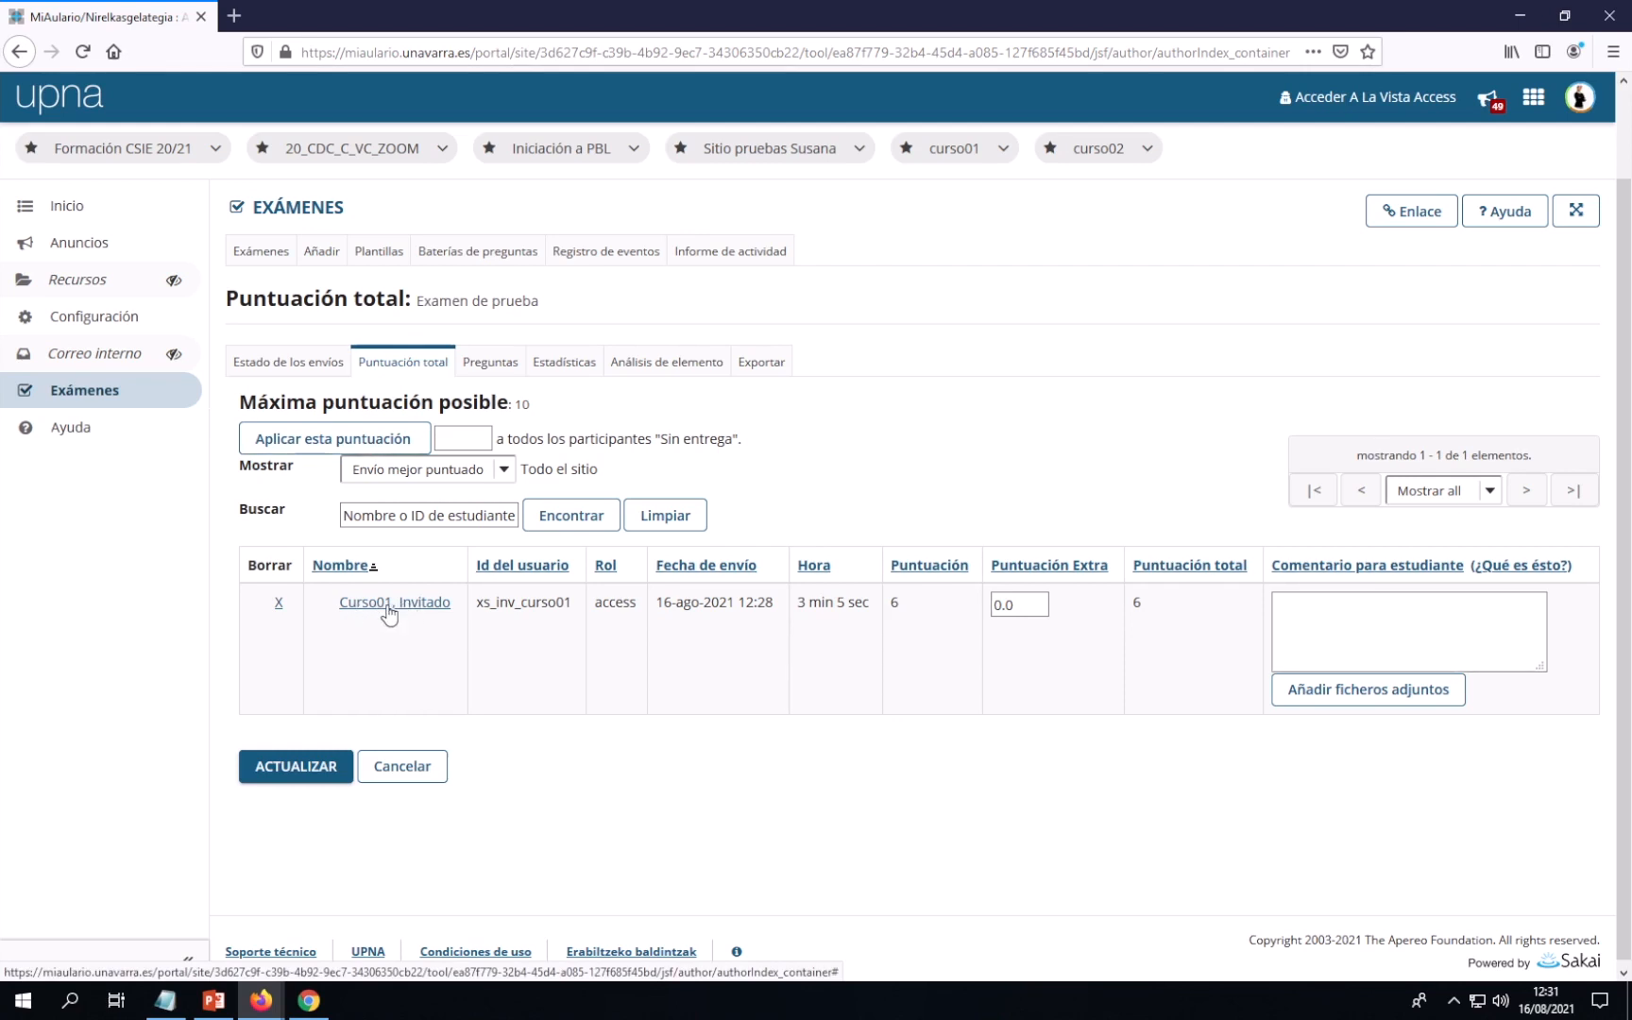
click(410, 609)
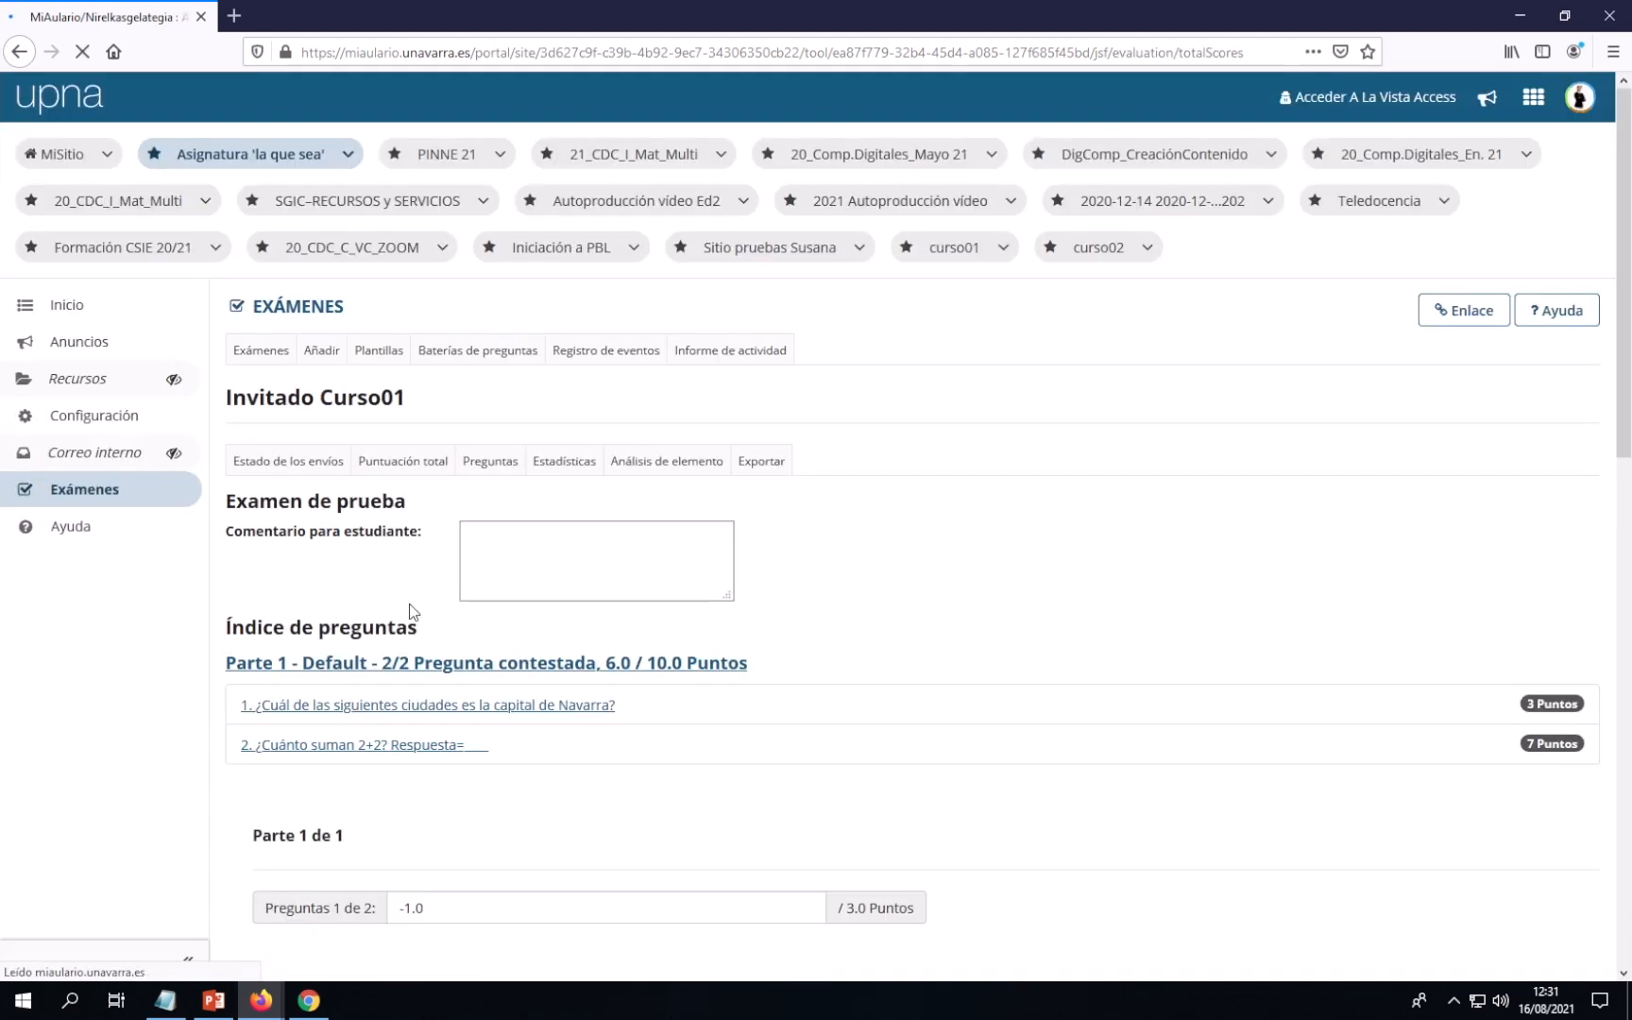
scroll(819, 607, down, 3)
scroll(821, 607, down, 4)
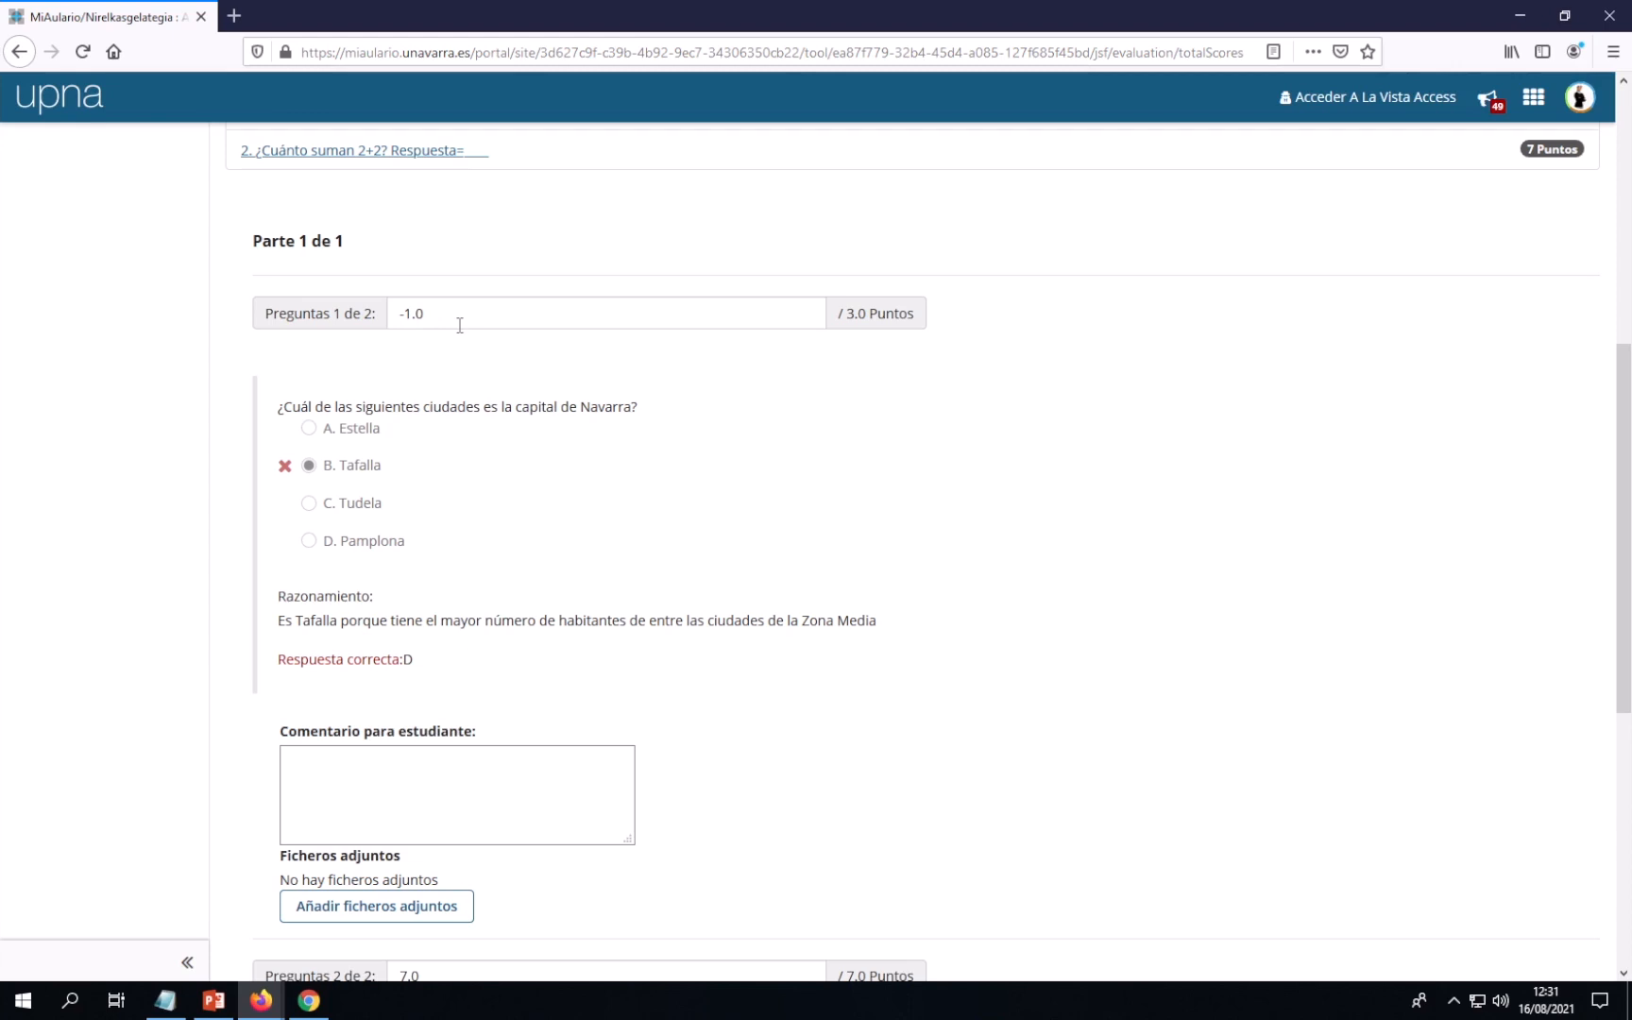
scroll(460, 325, down, 6)
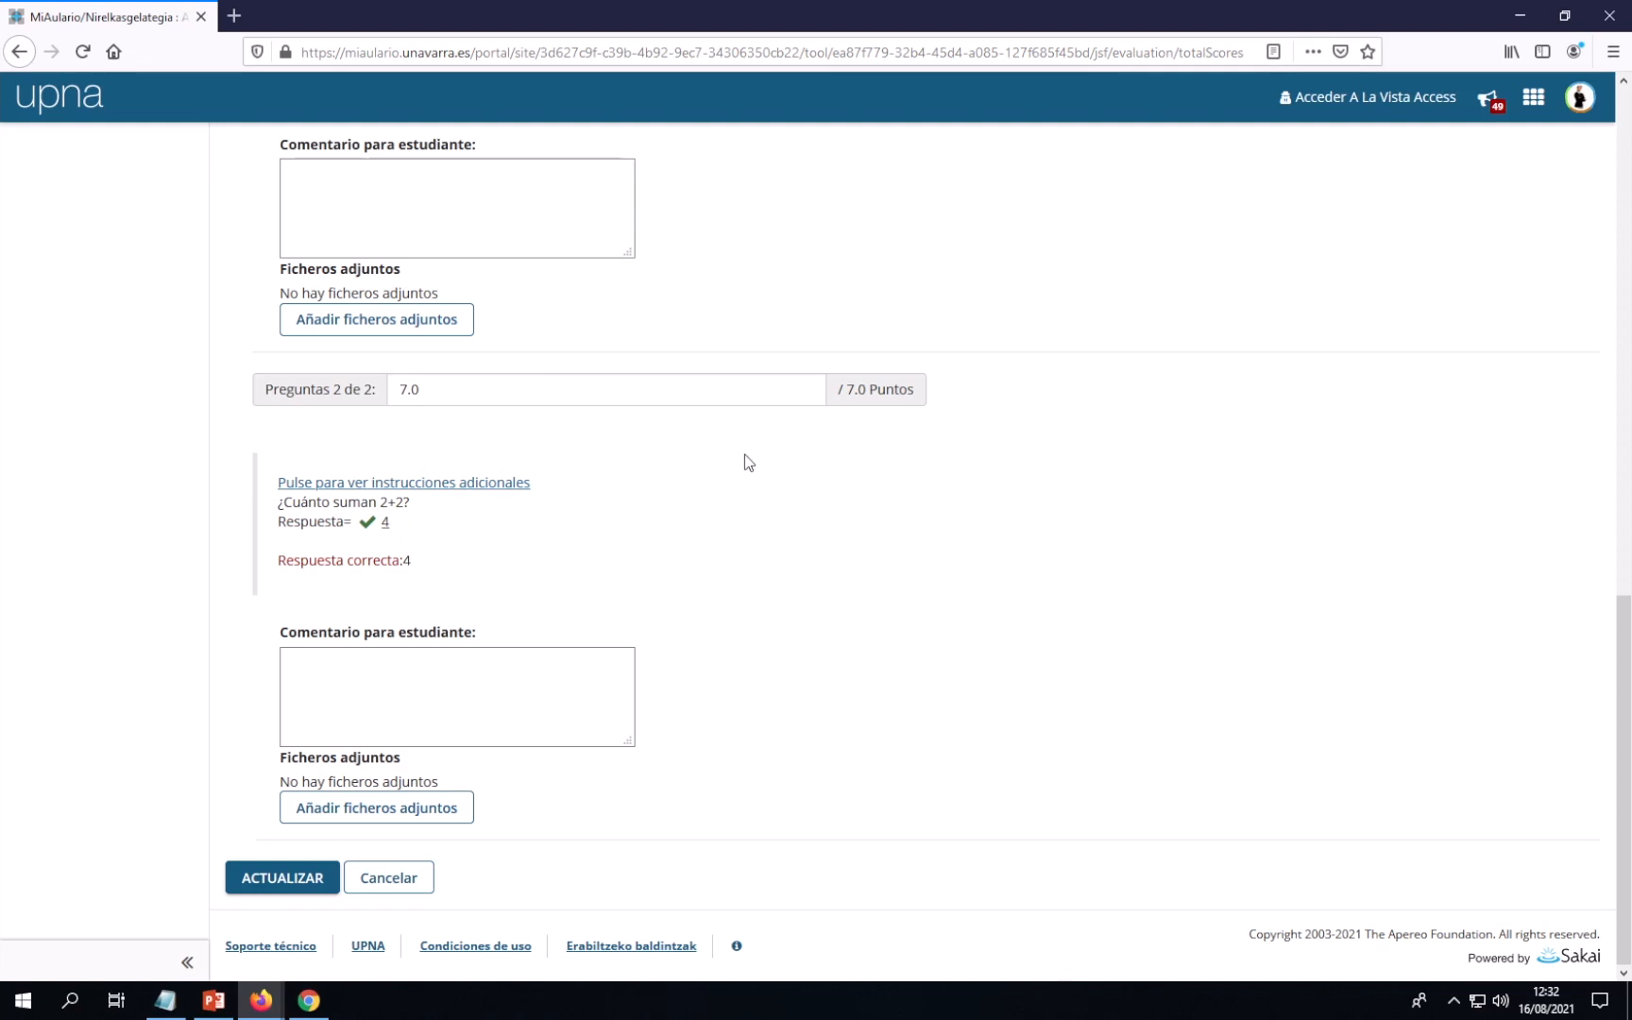
scroll(746, 459, up, 7)
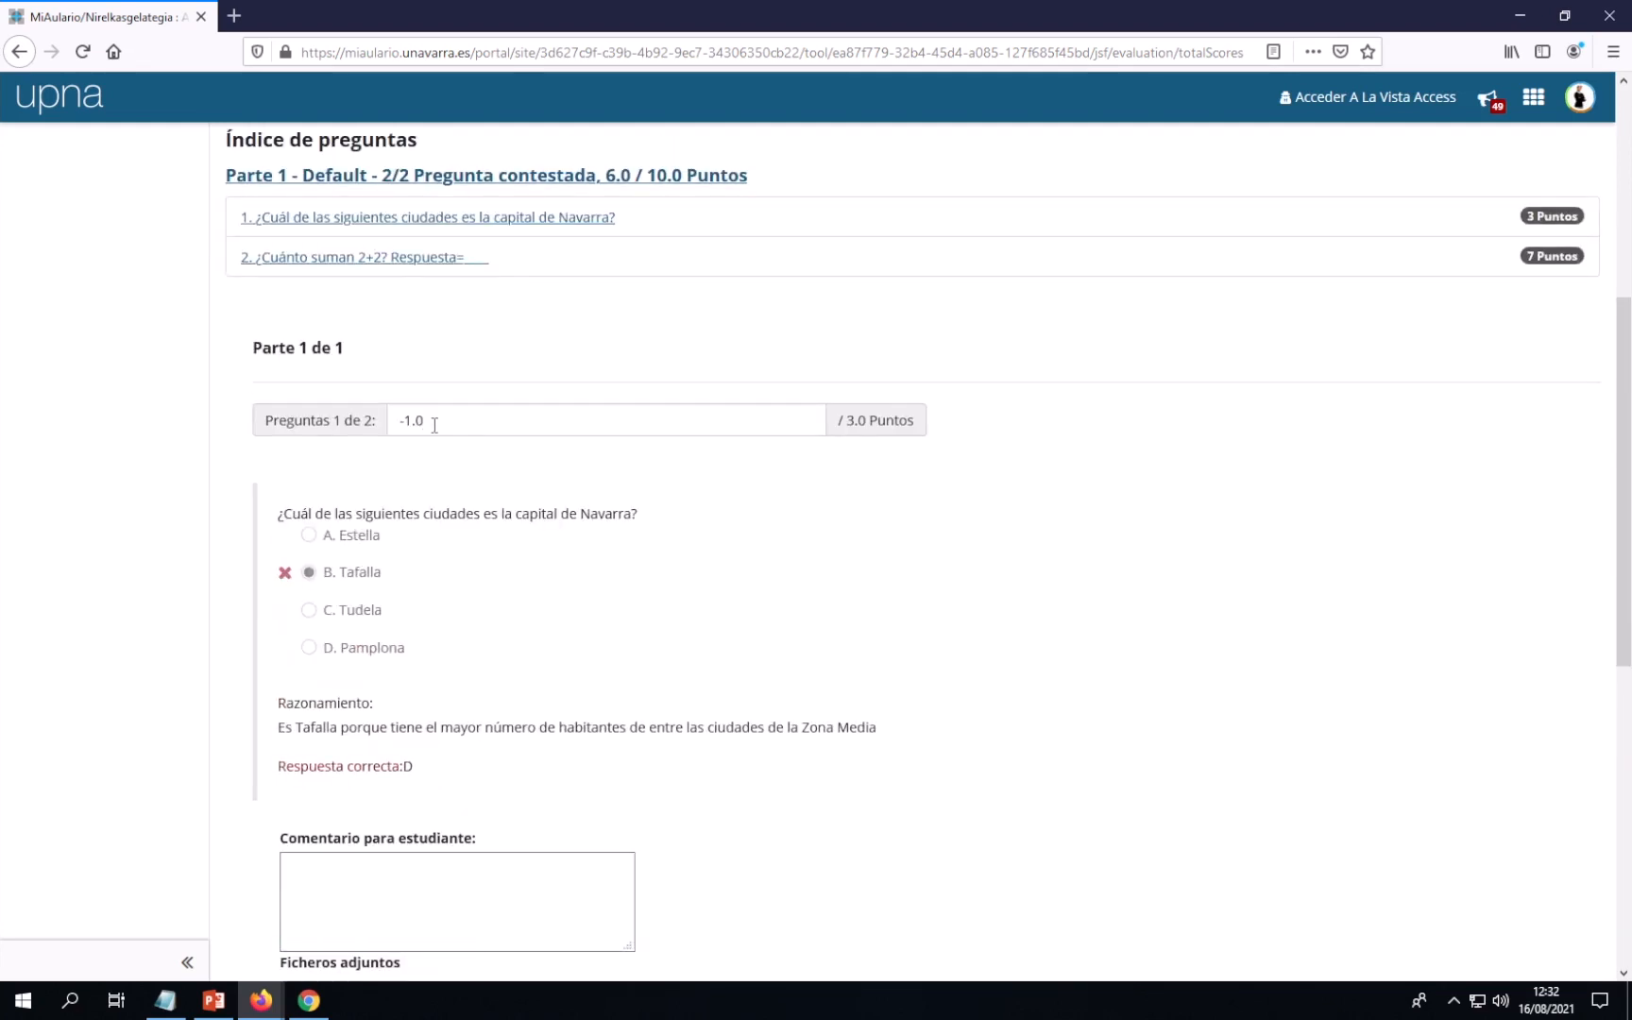
scroll(584, 434, down, 1)
scroll(584, 434, down, 3)
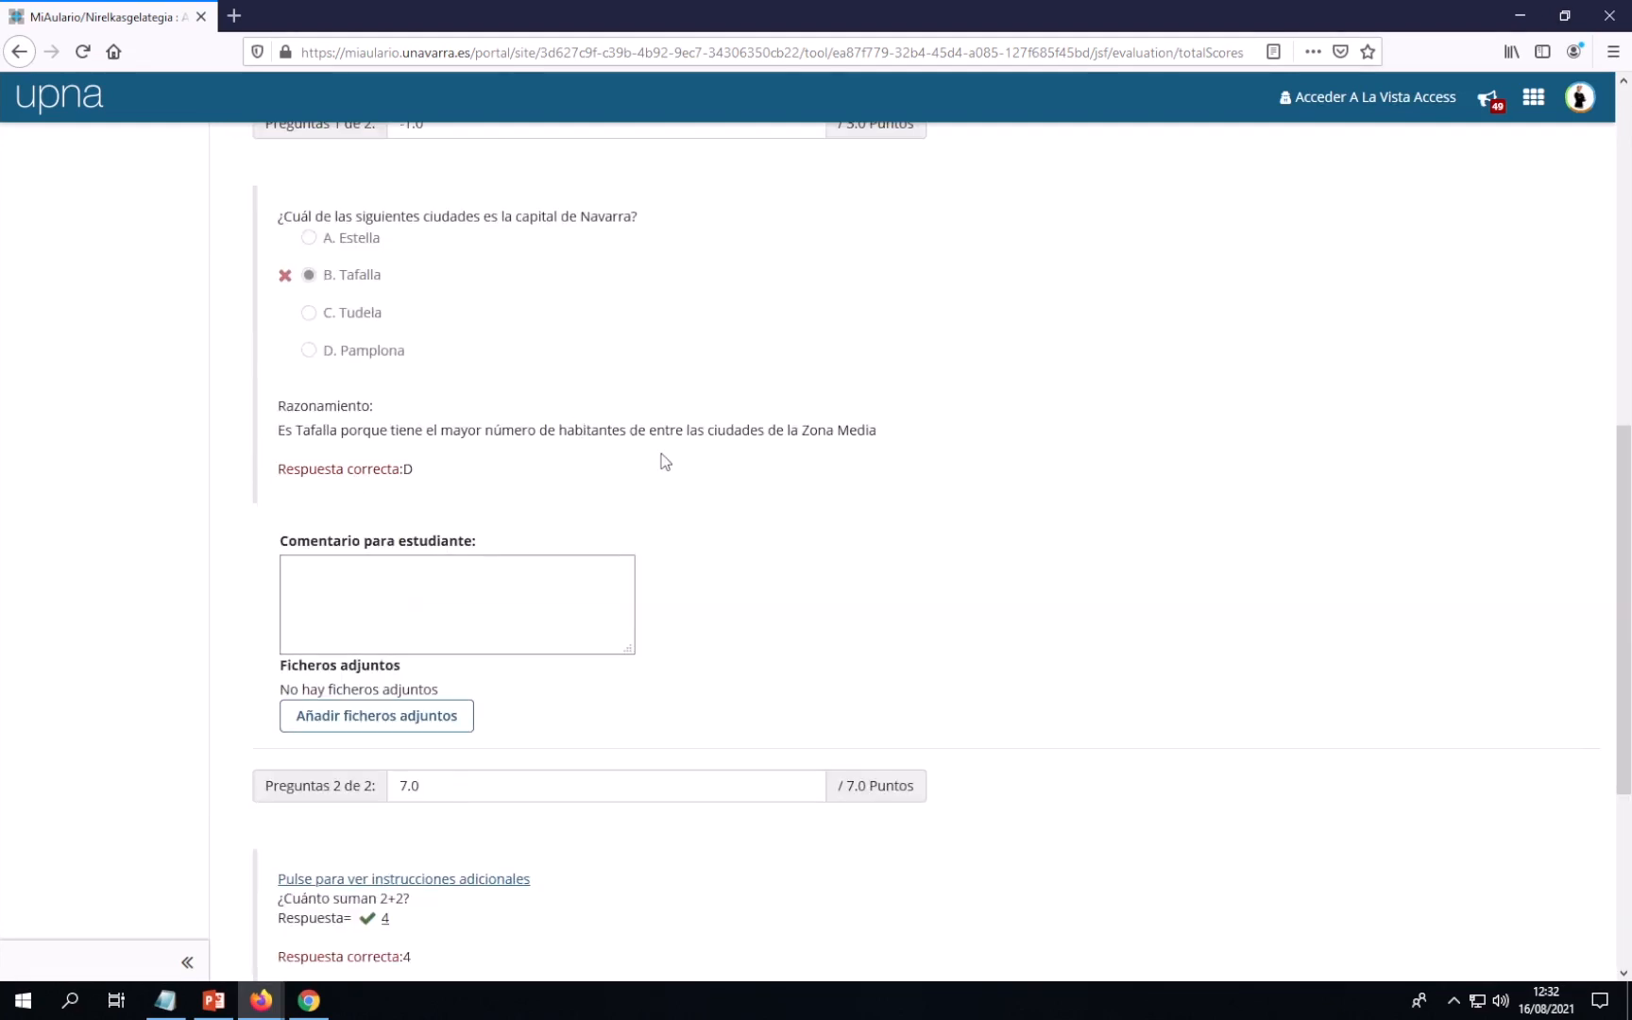
scroll(676, 463, up, 8)
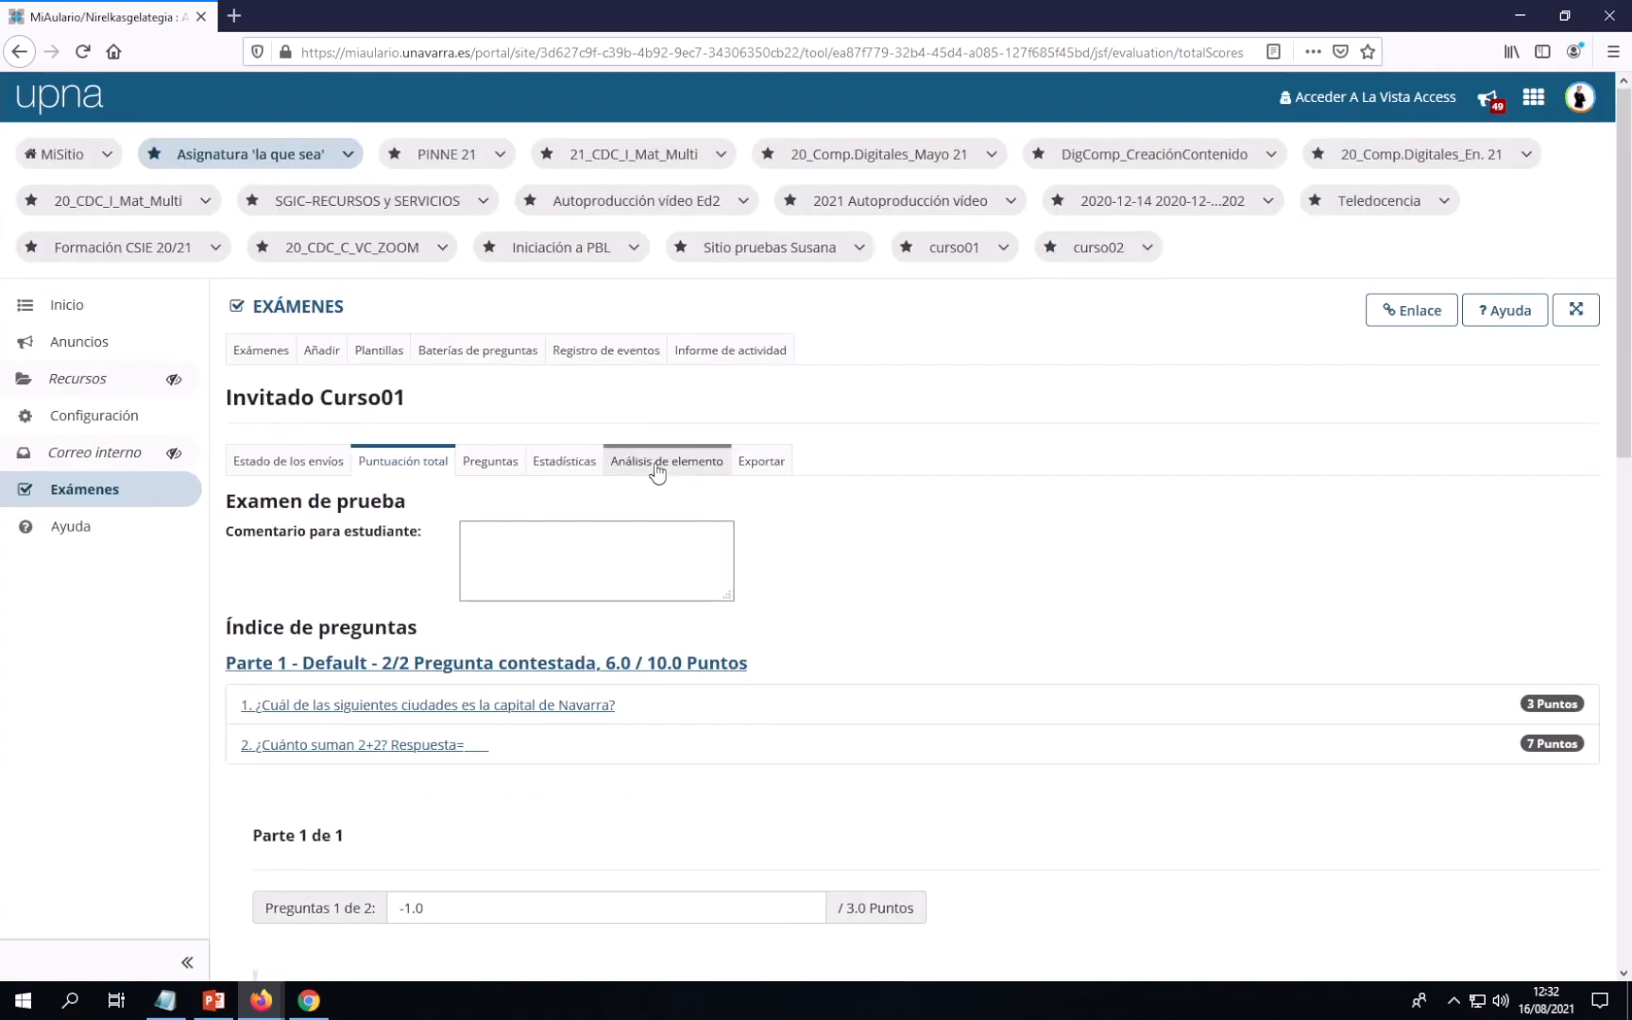
View the exam's submission status, its item analysis, and then the total scores table
click(304, 478)
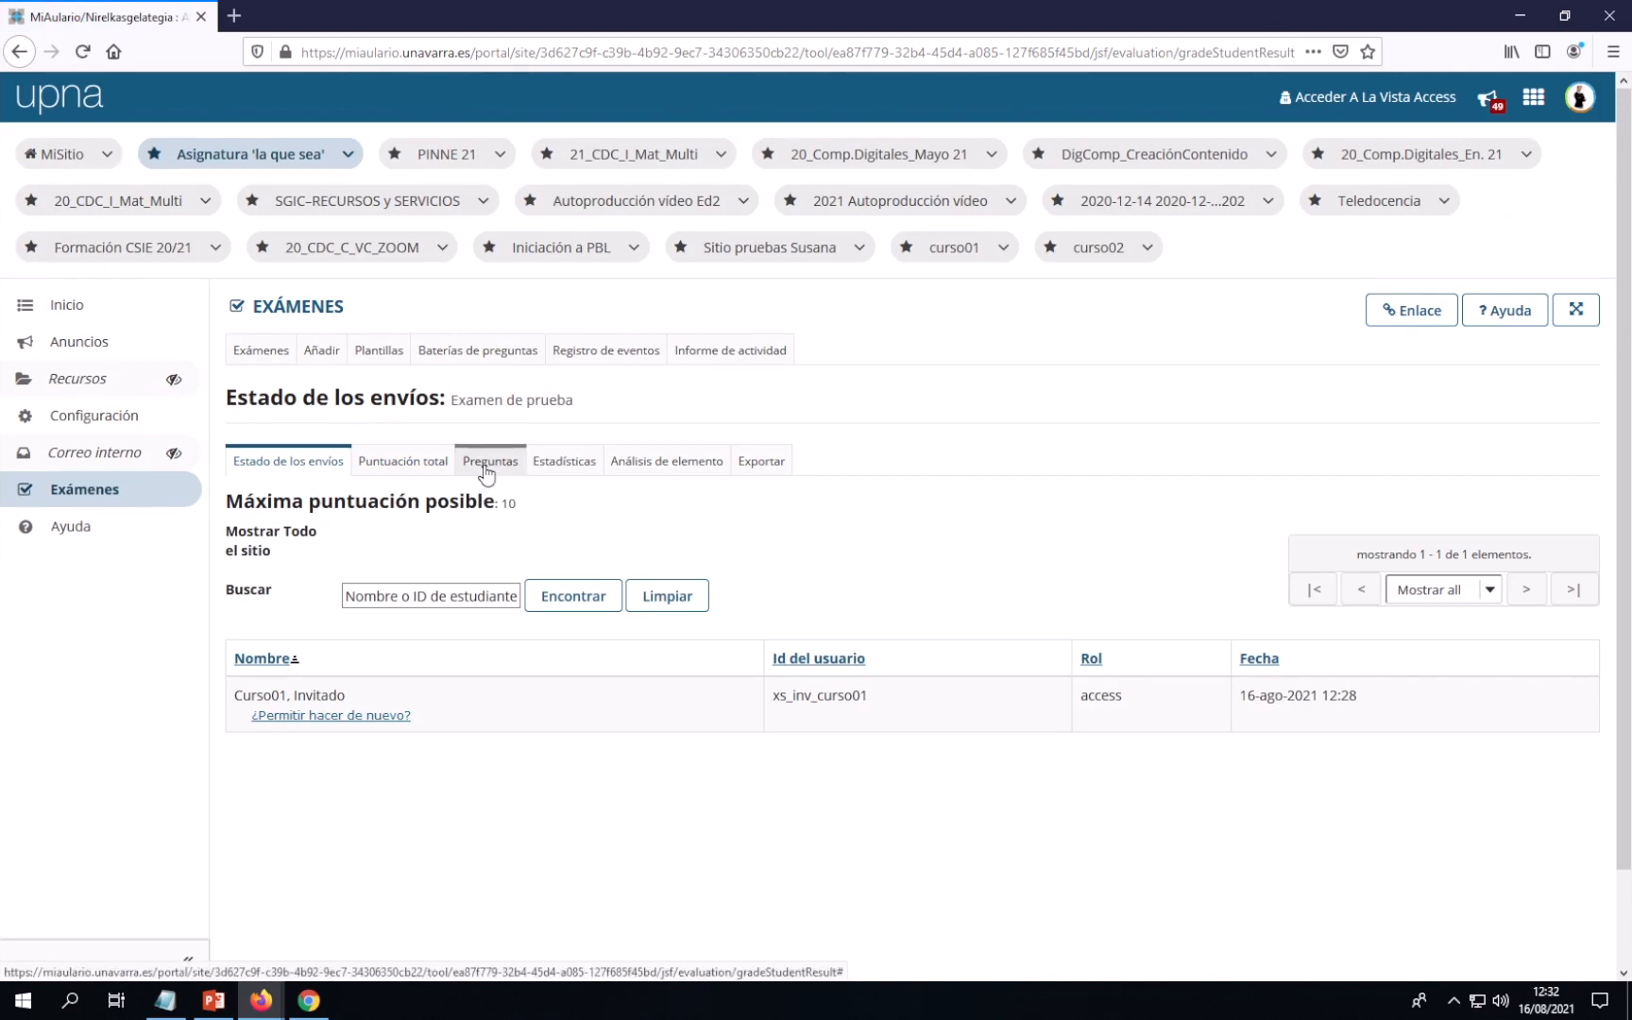
click(643, 466)
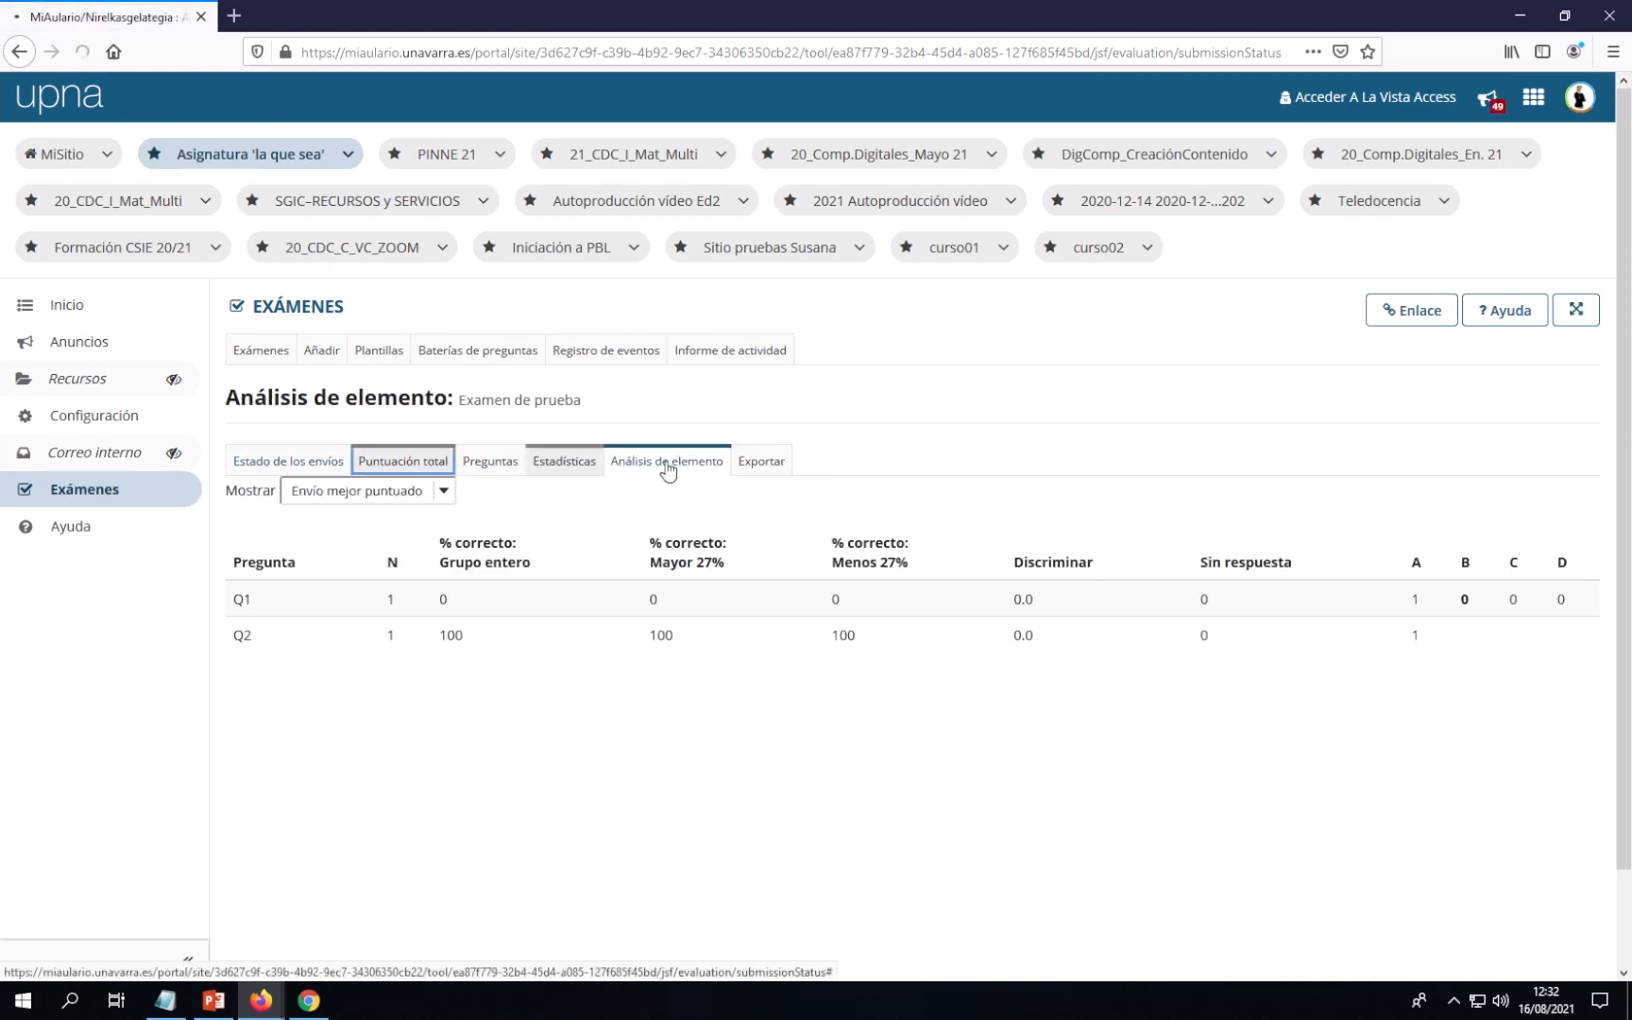
click(712, 472)
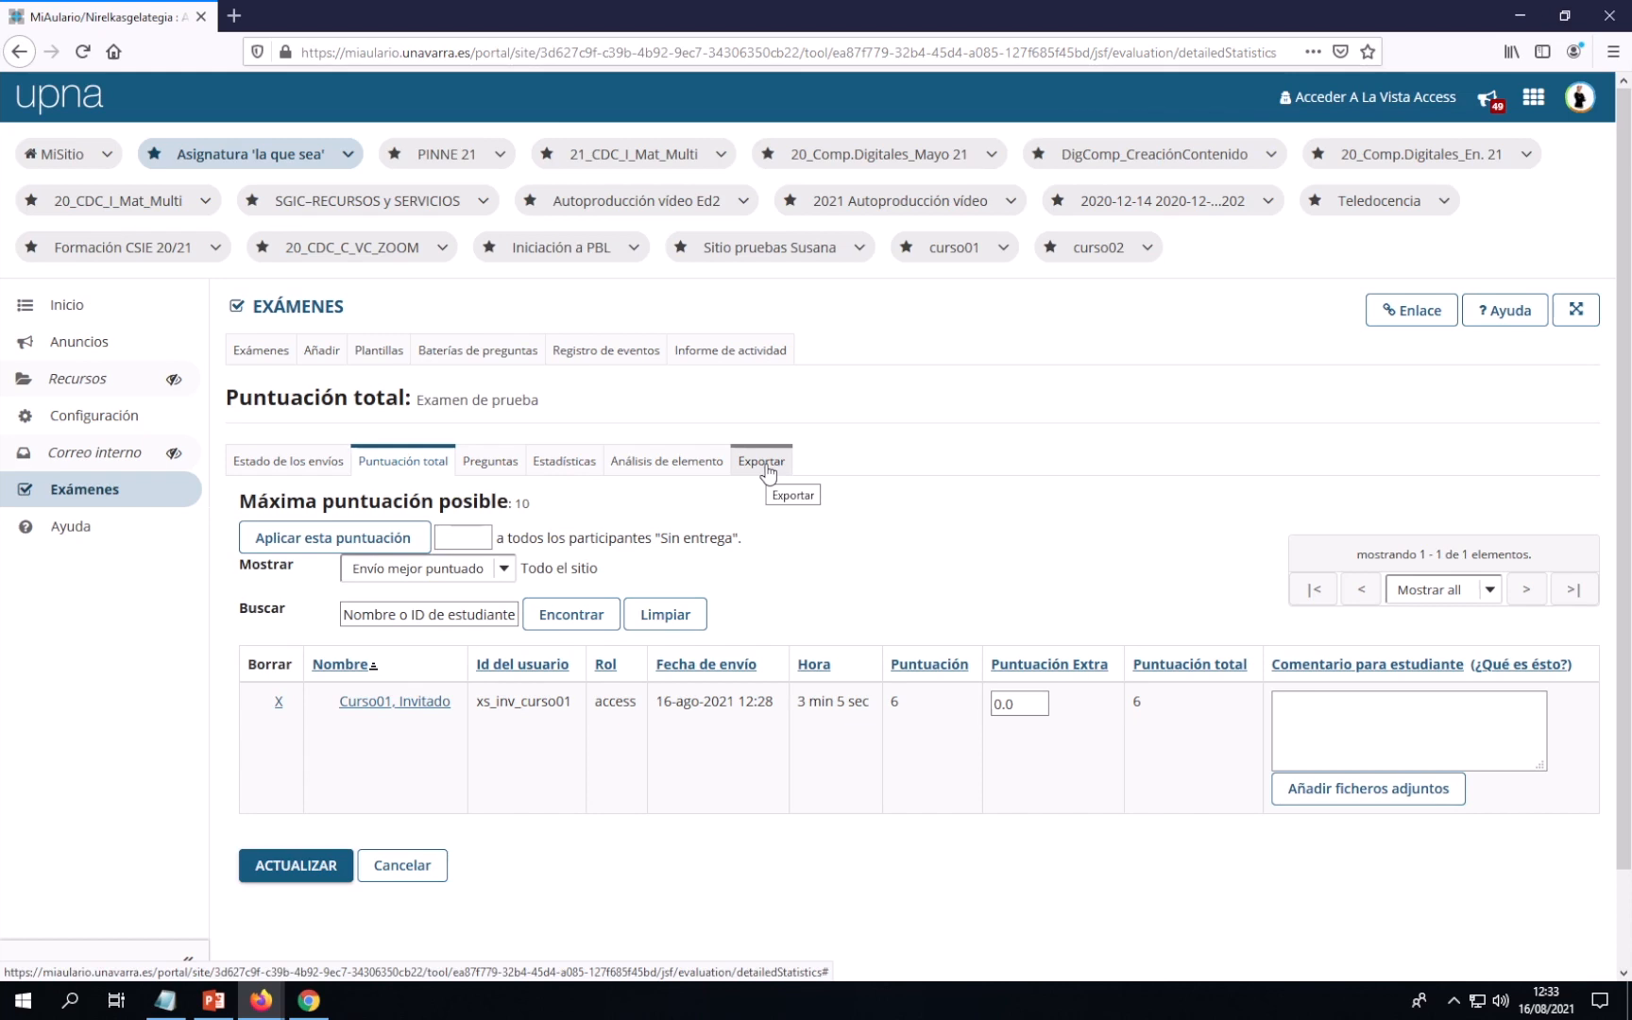
Export all exam responses and open Examen-Examen_de_prueba-20210816.xls in Excel
click(761, 462)
click(758, 463)
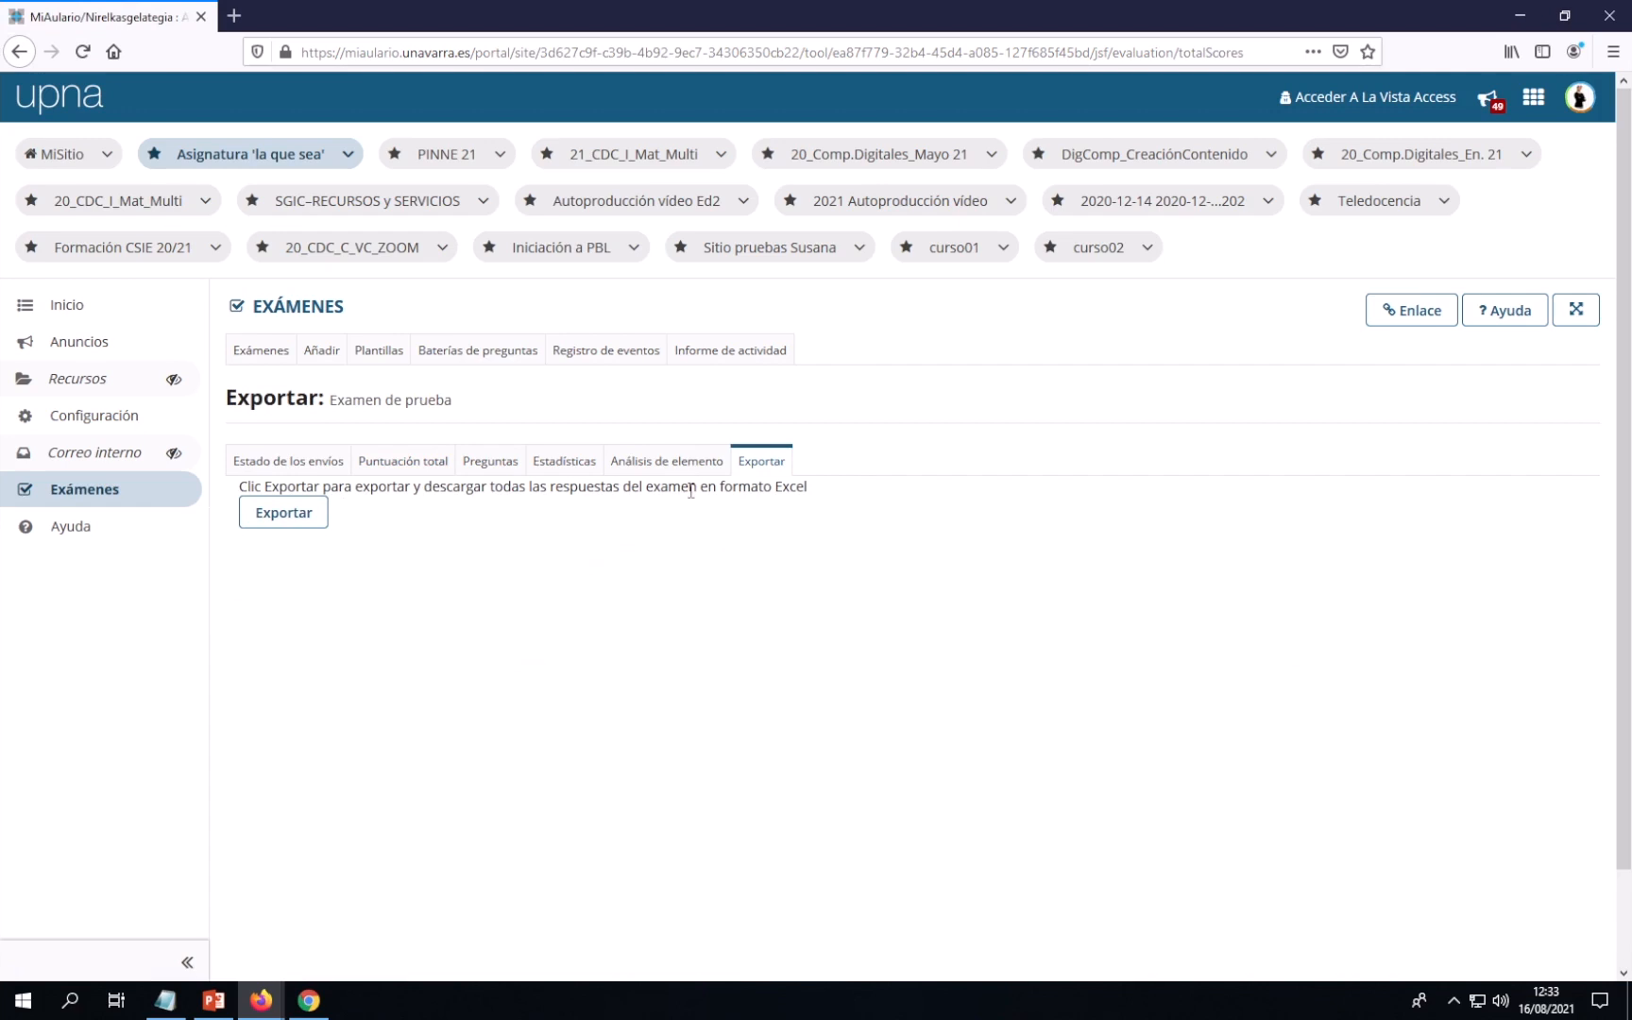
click(276, 522)
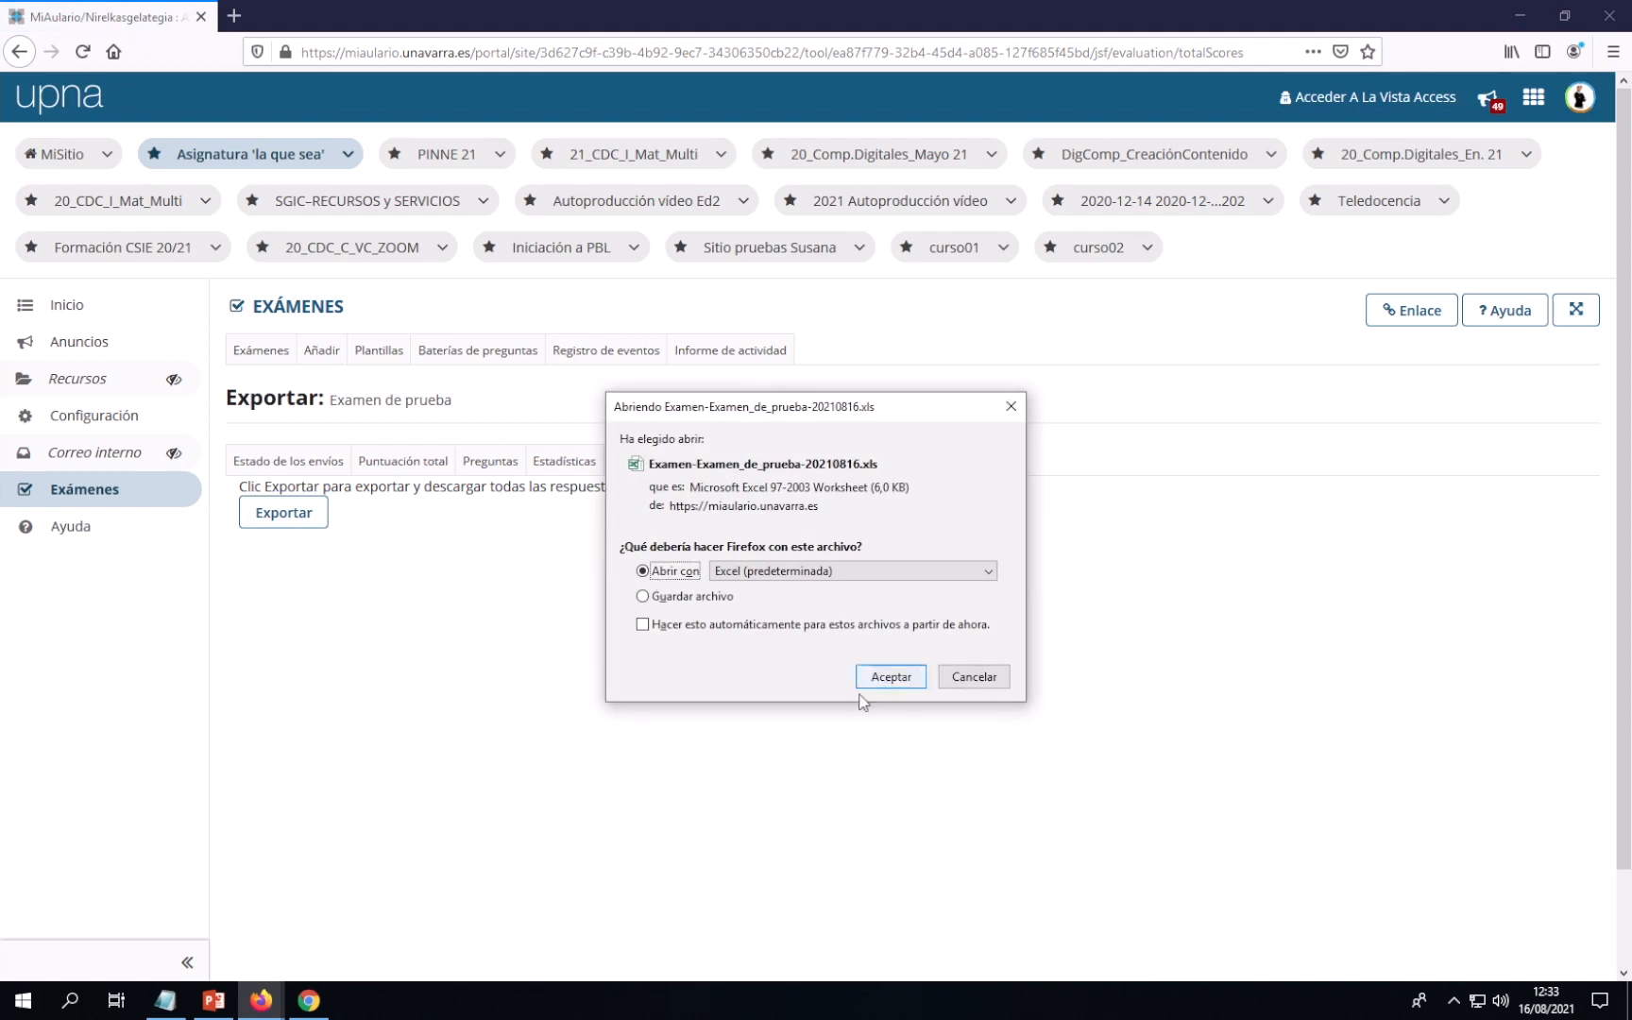
click(890, 678)
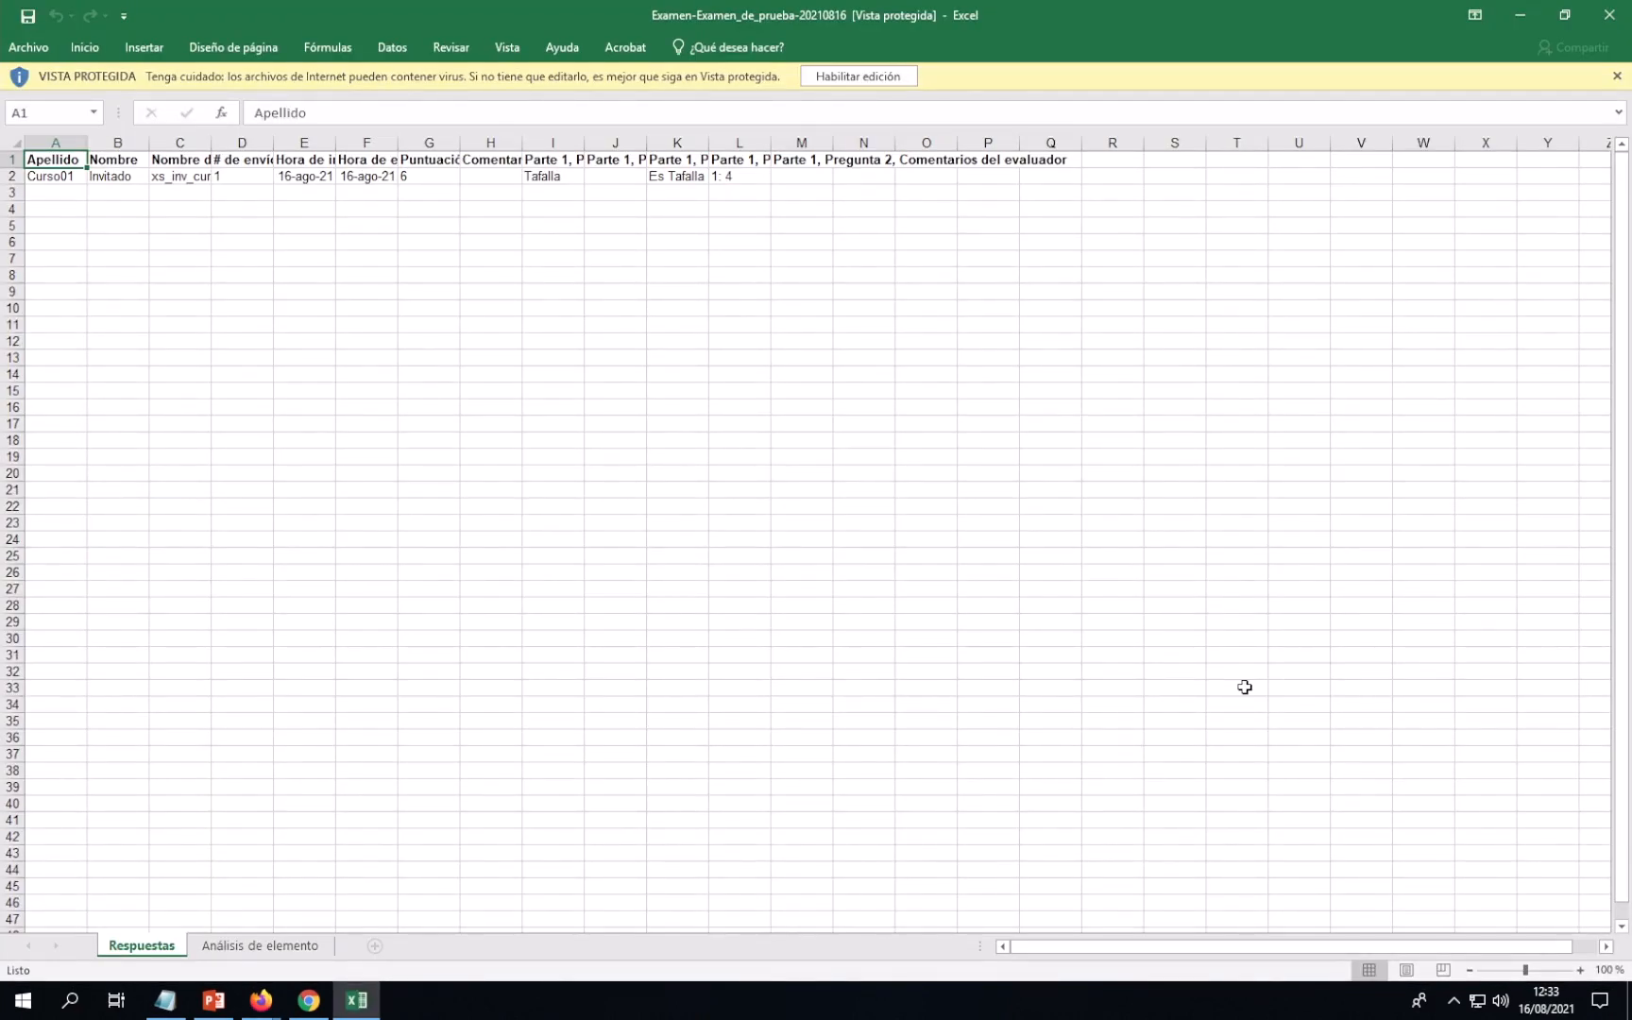
Enable editing in the exported spreadsheet and inspect the Puntuación total column G, showing score 6
click(866, 76)
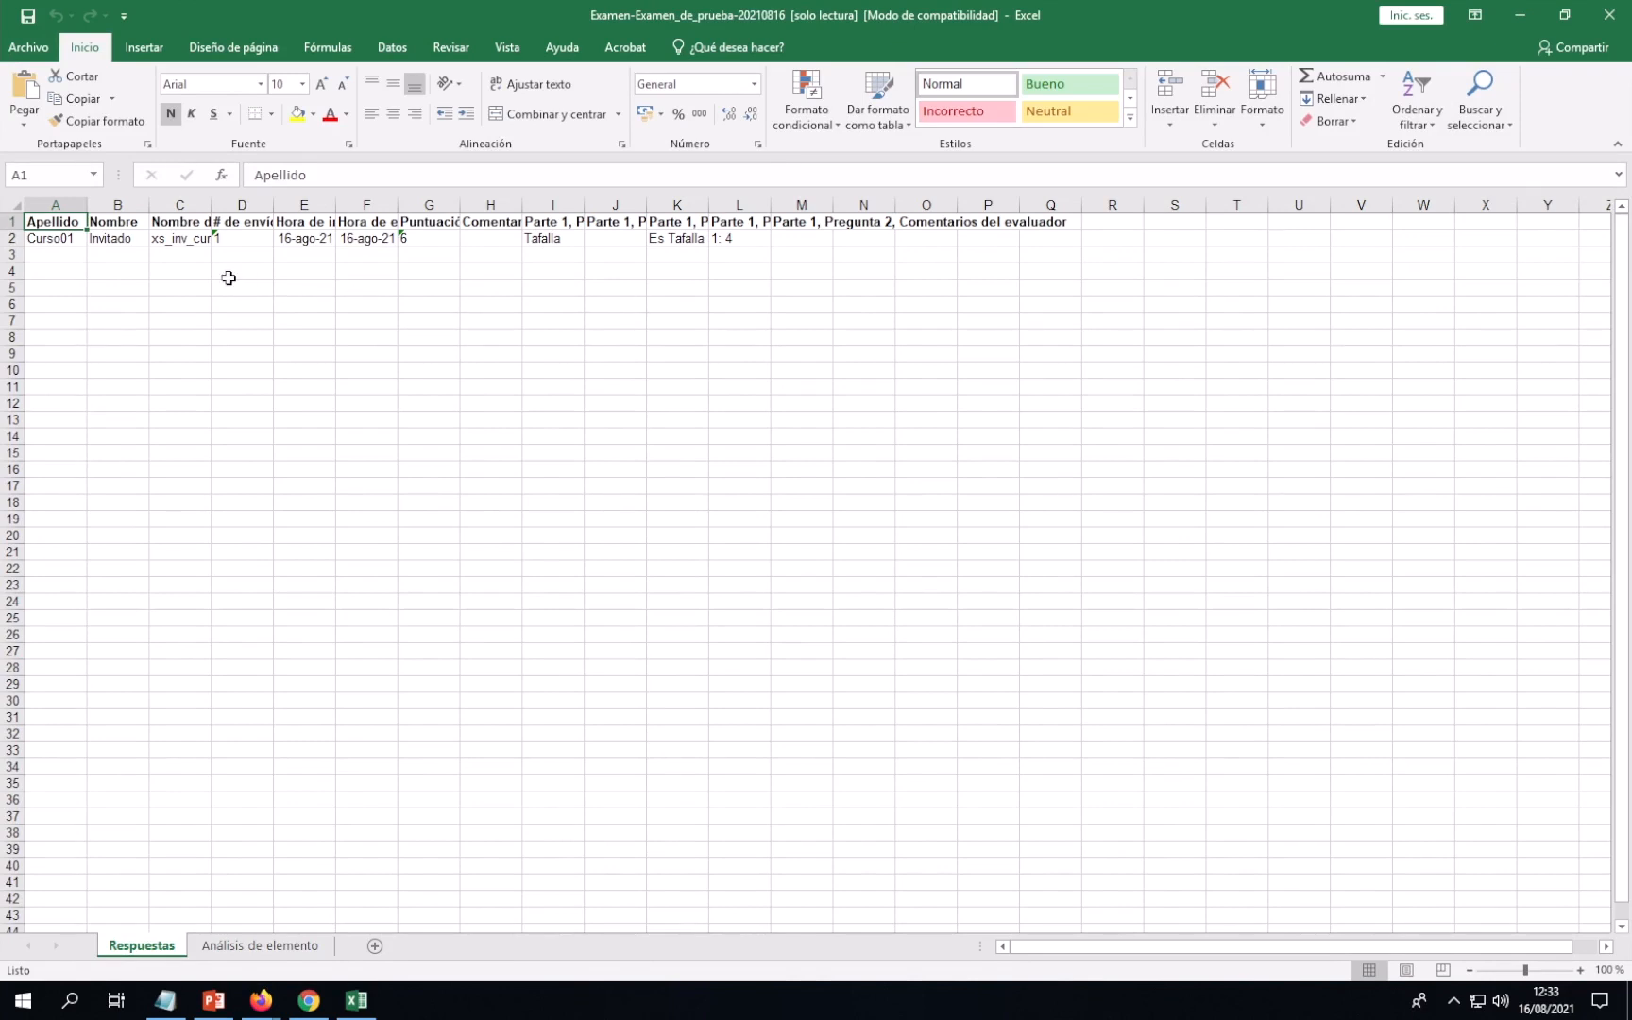
click(429, 205)
click(245, 296)
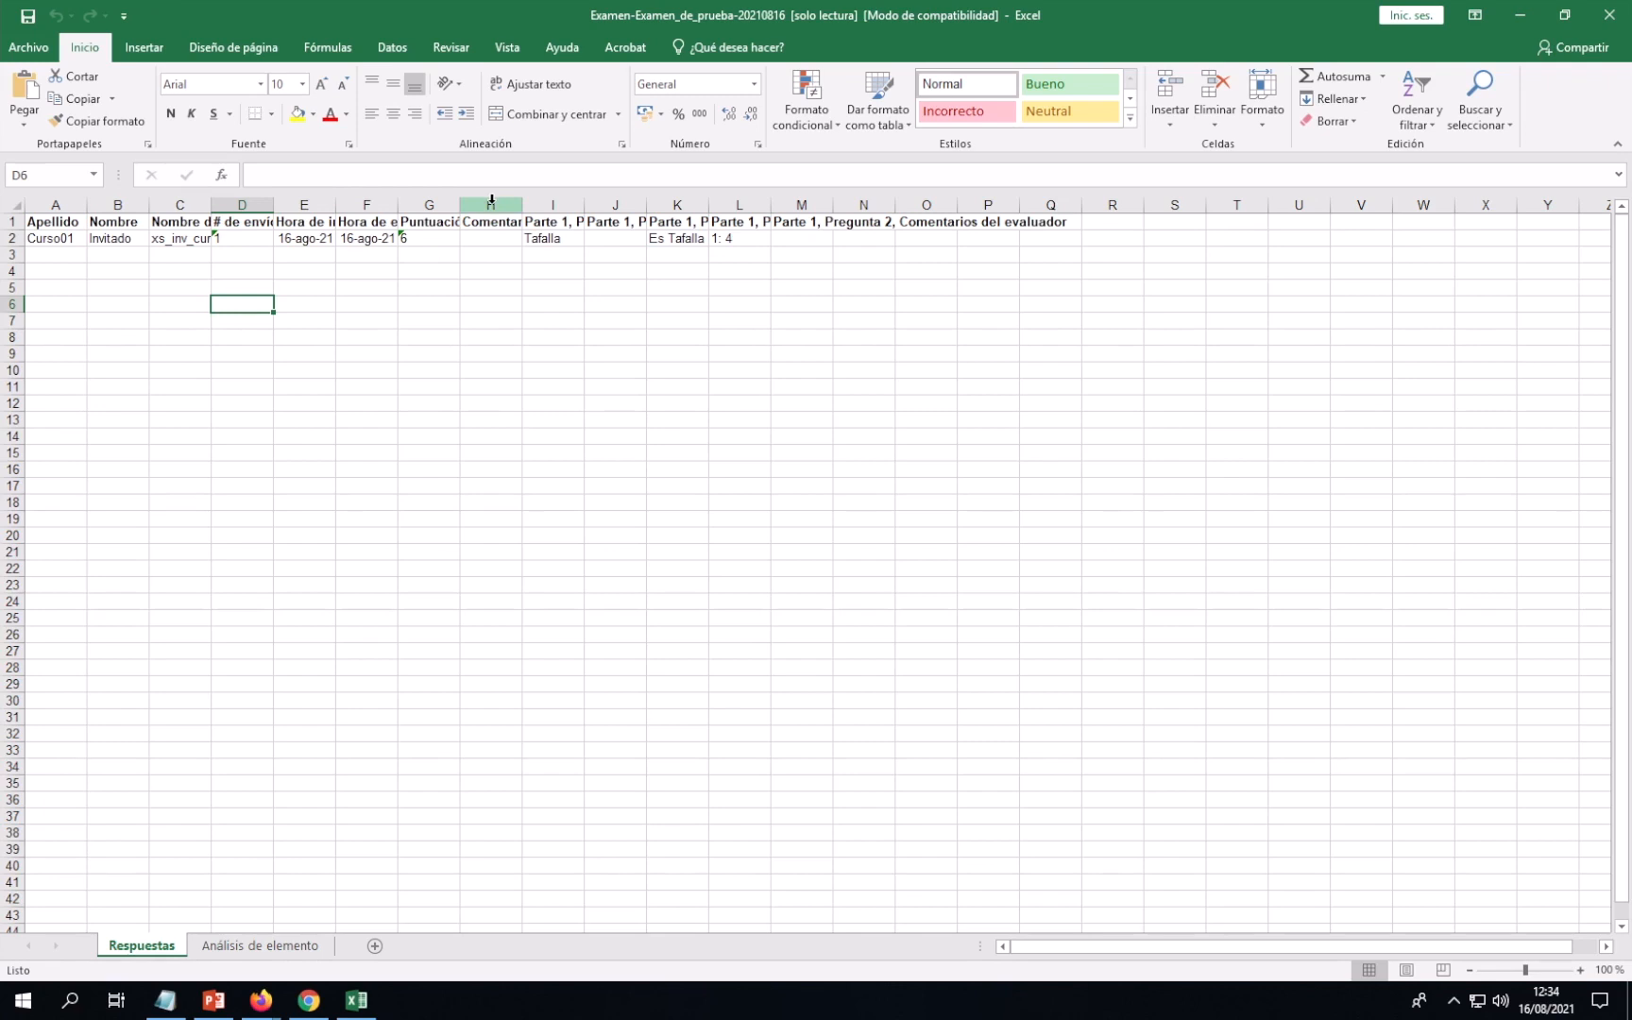
Inspect the answer and comment columns H to Q, then close Excel
drag(491, 199, 1054, 200)
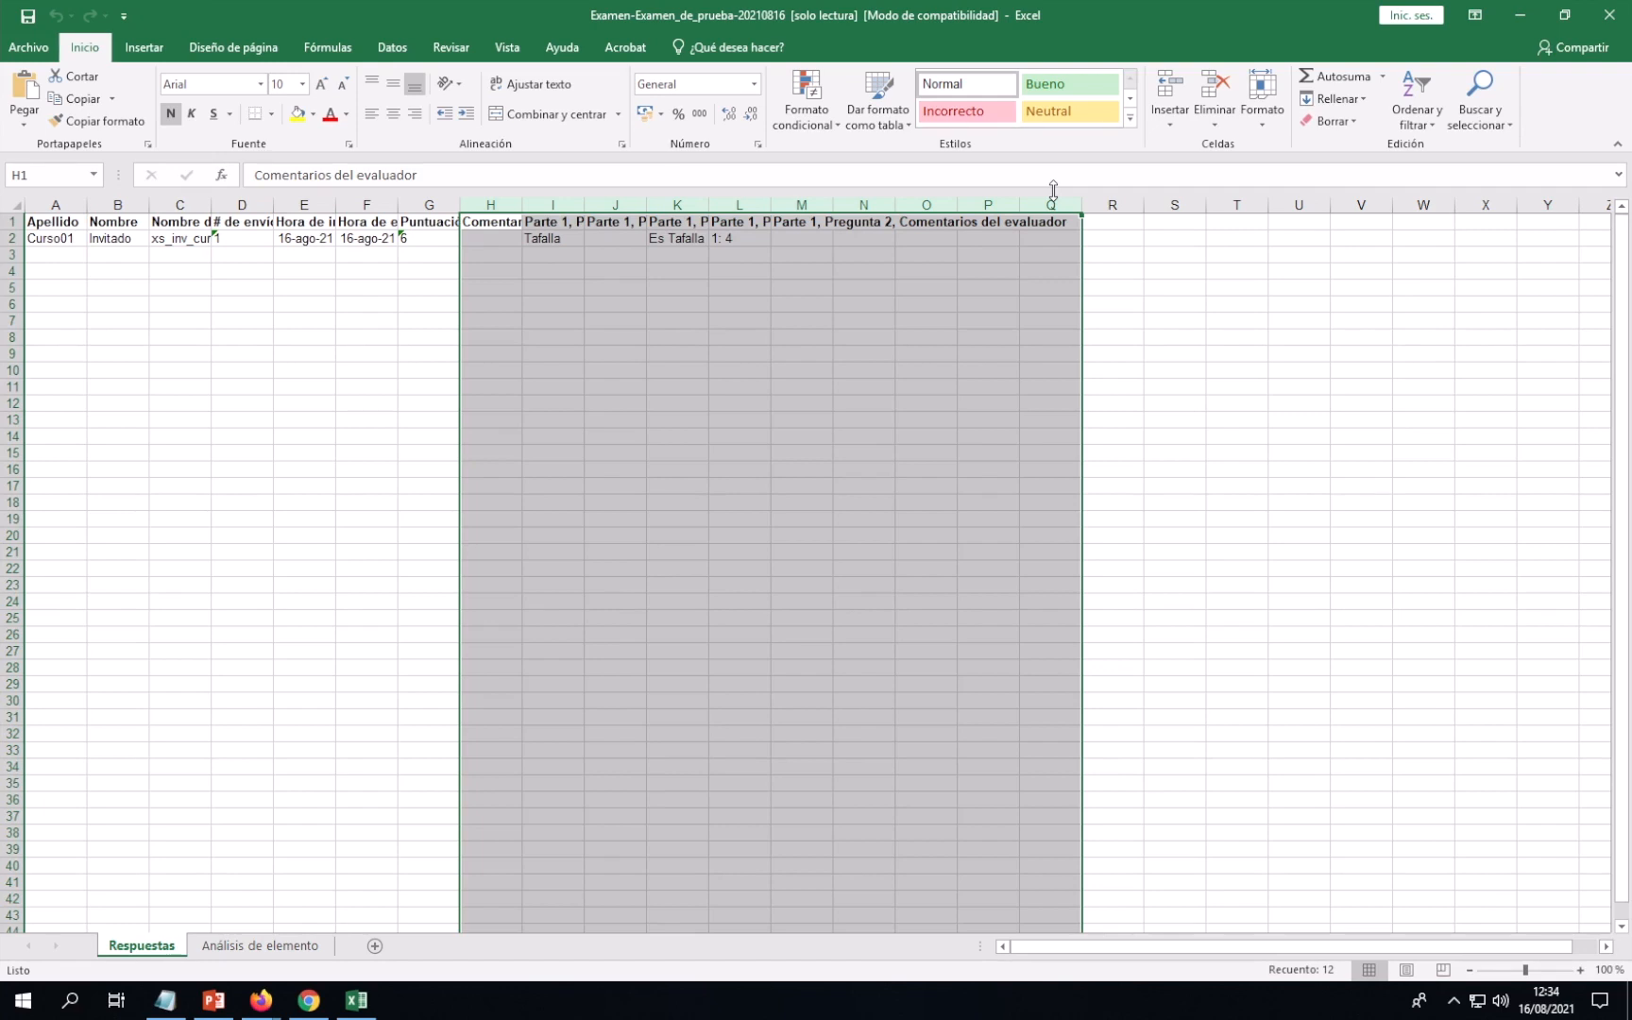
click(1118, 242)
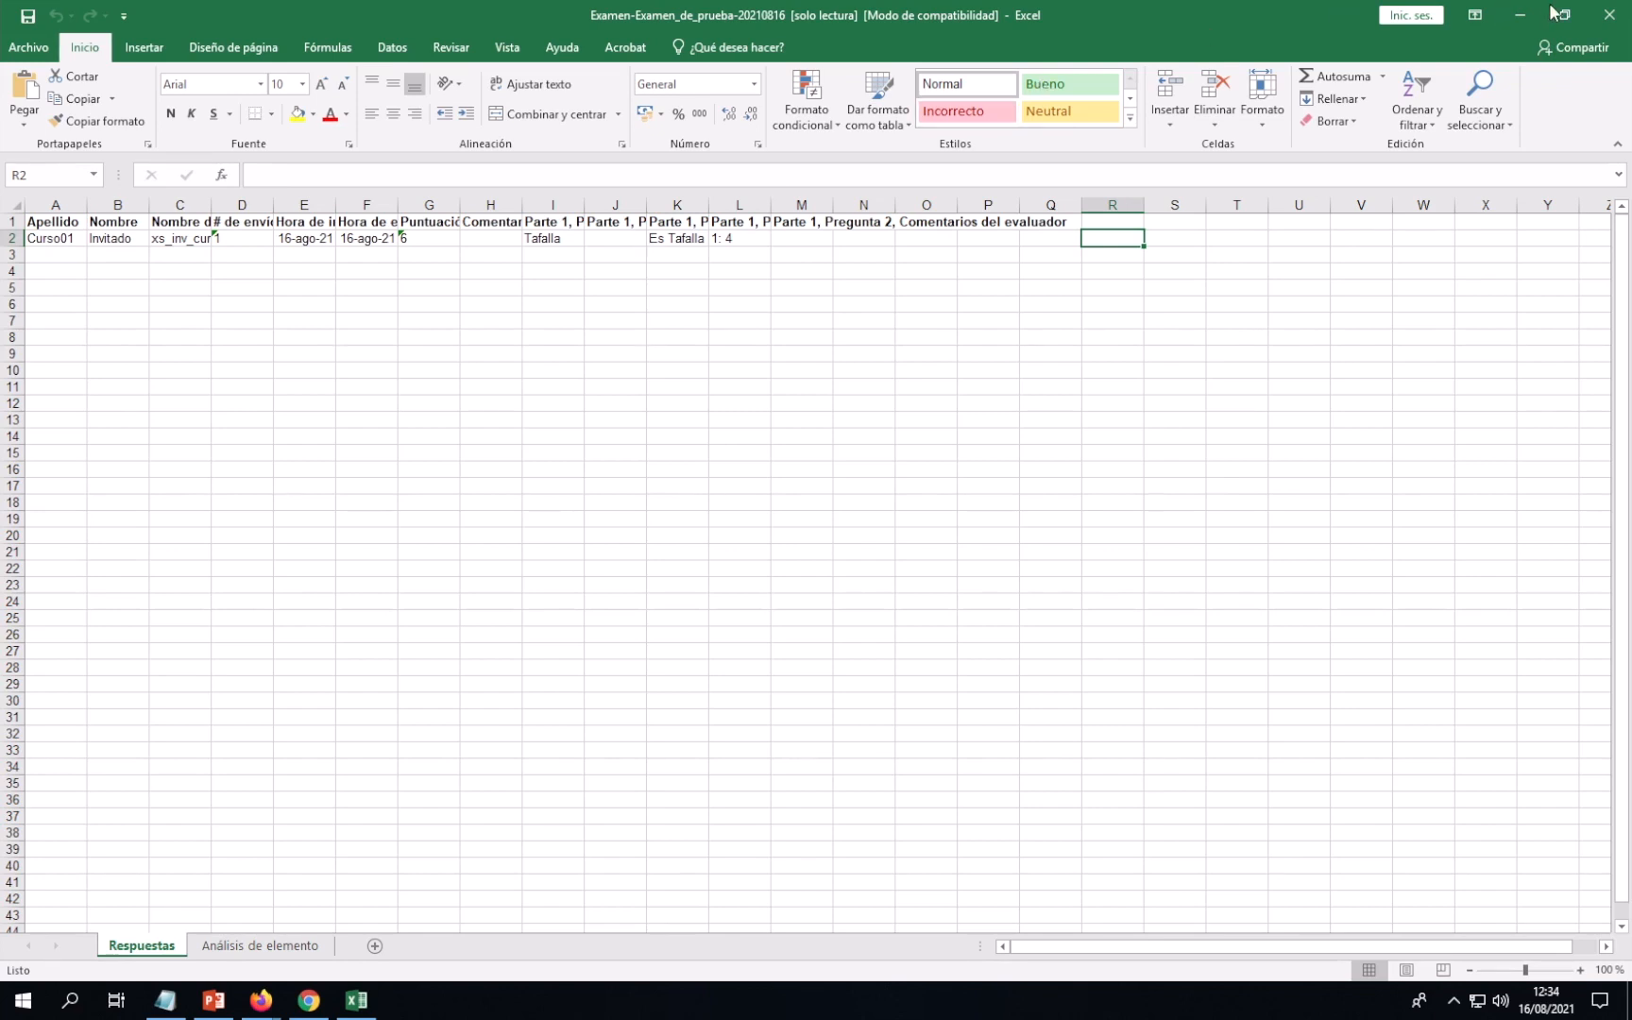
click(1610, 17)
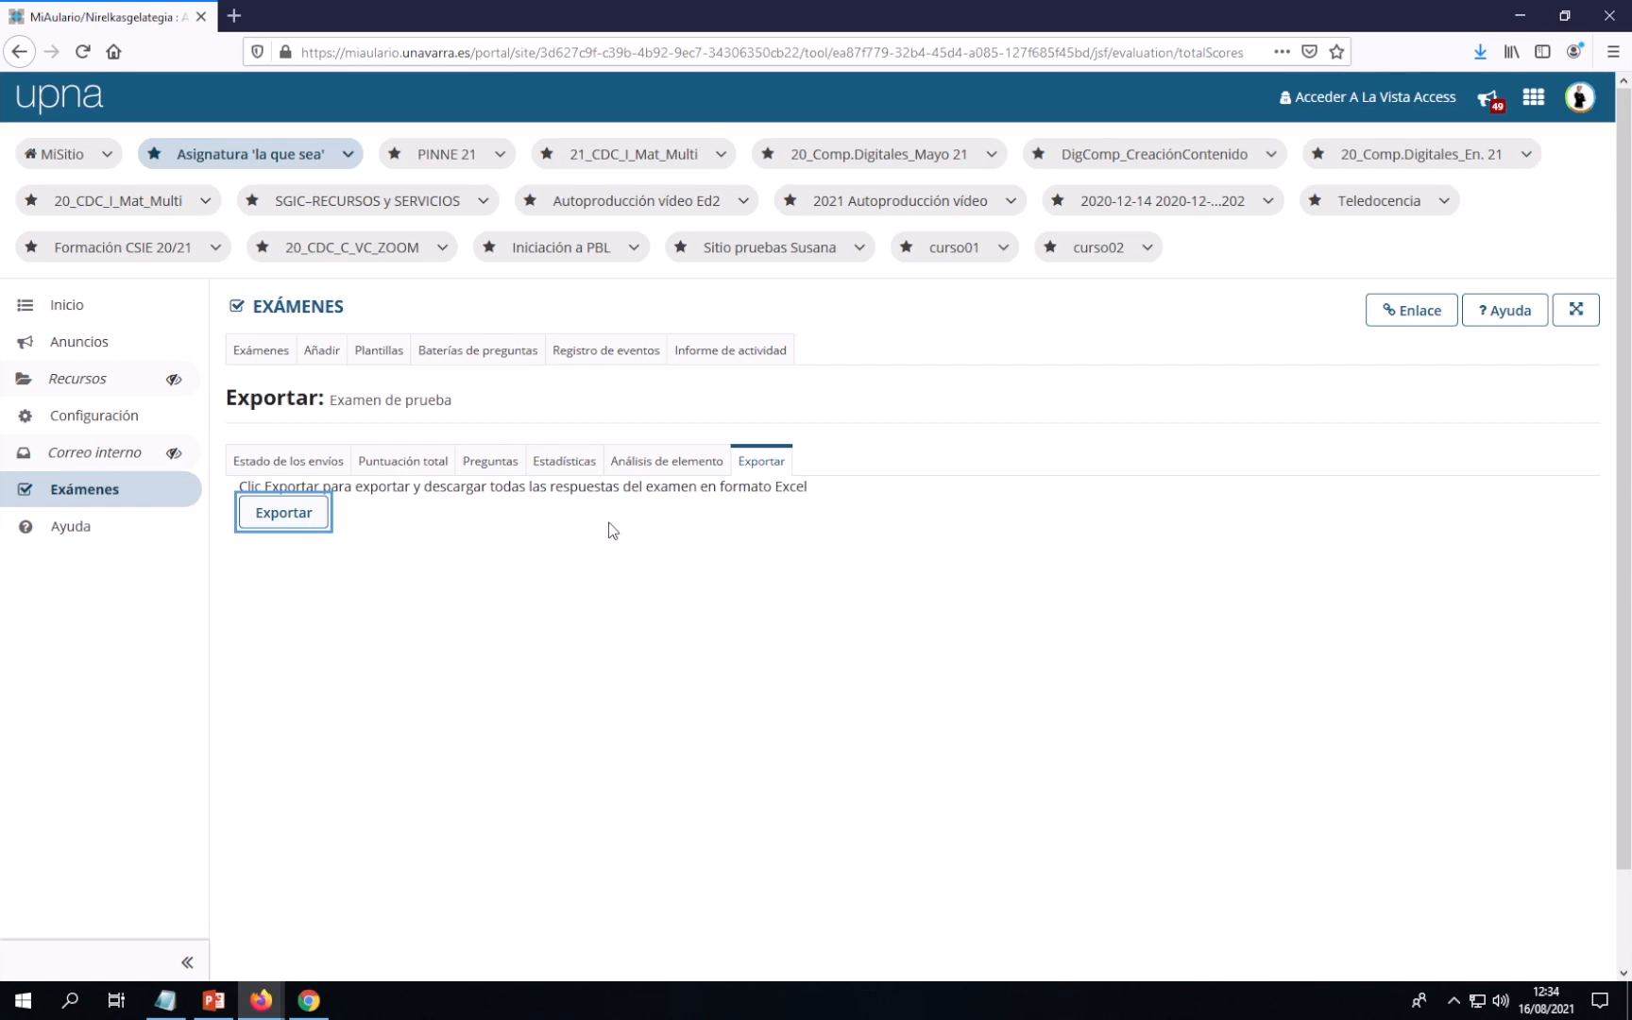
Review the Estadísticas tab showing a mean of 6, then switch to the student's window
click(570, 472)
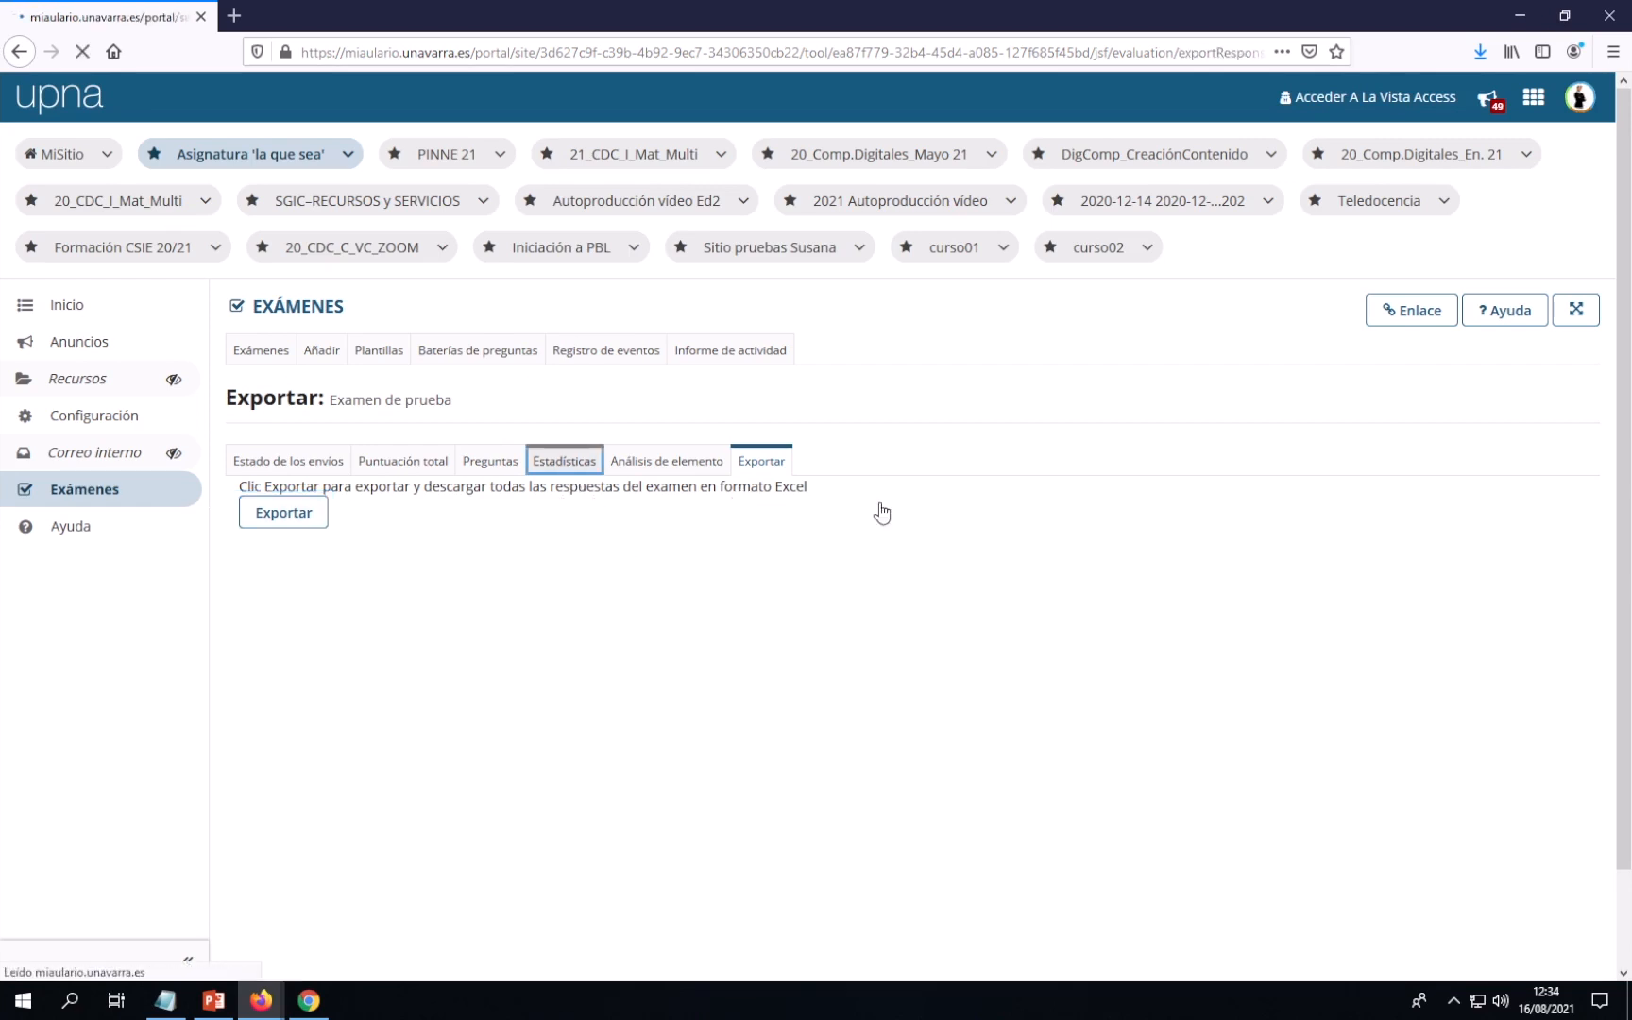
scroll(949, 513, down, 2)
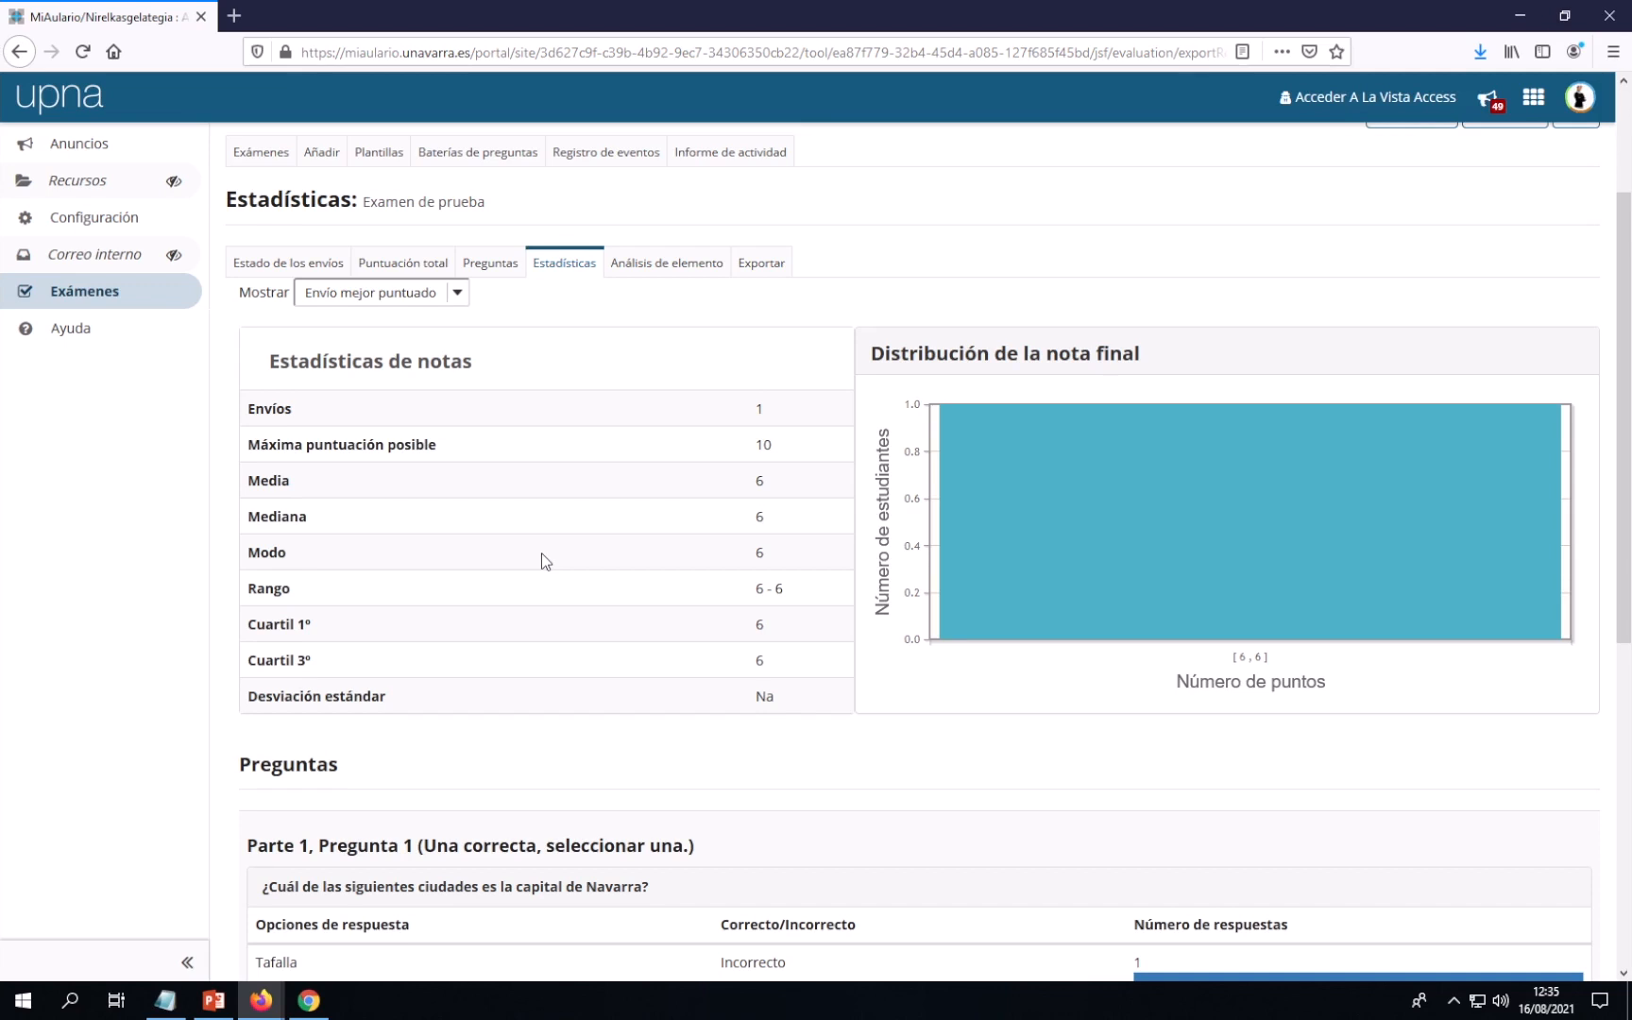
scroll(540, 553, down, 3)
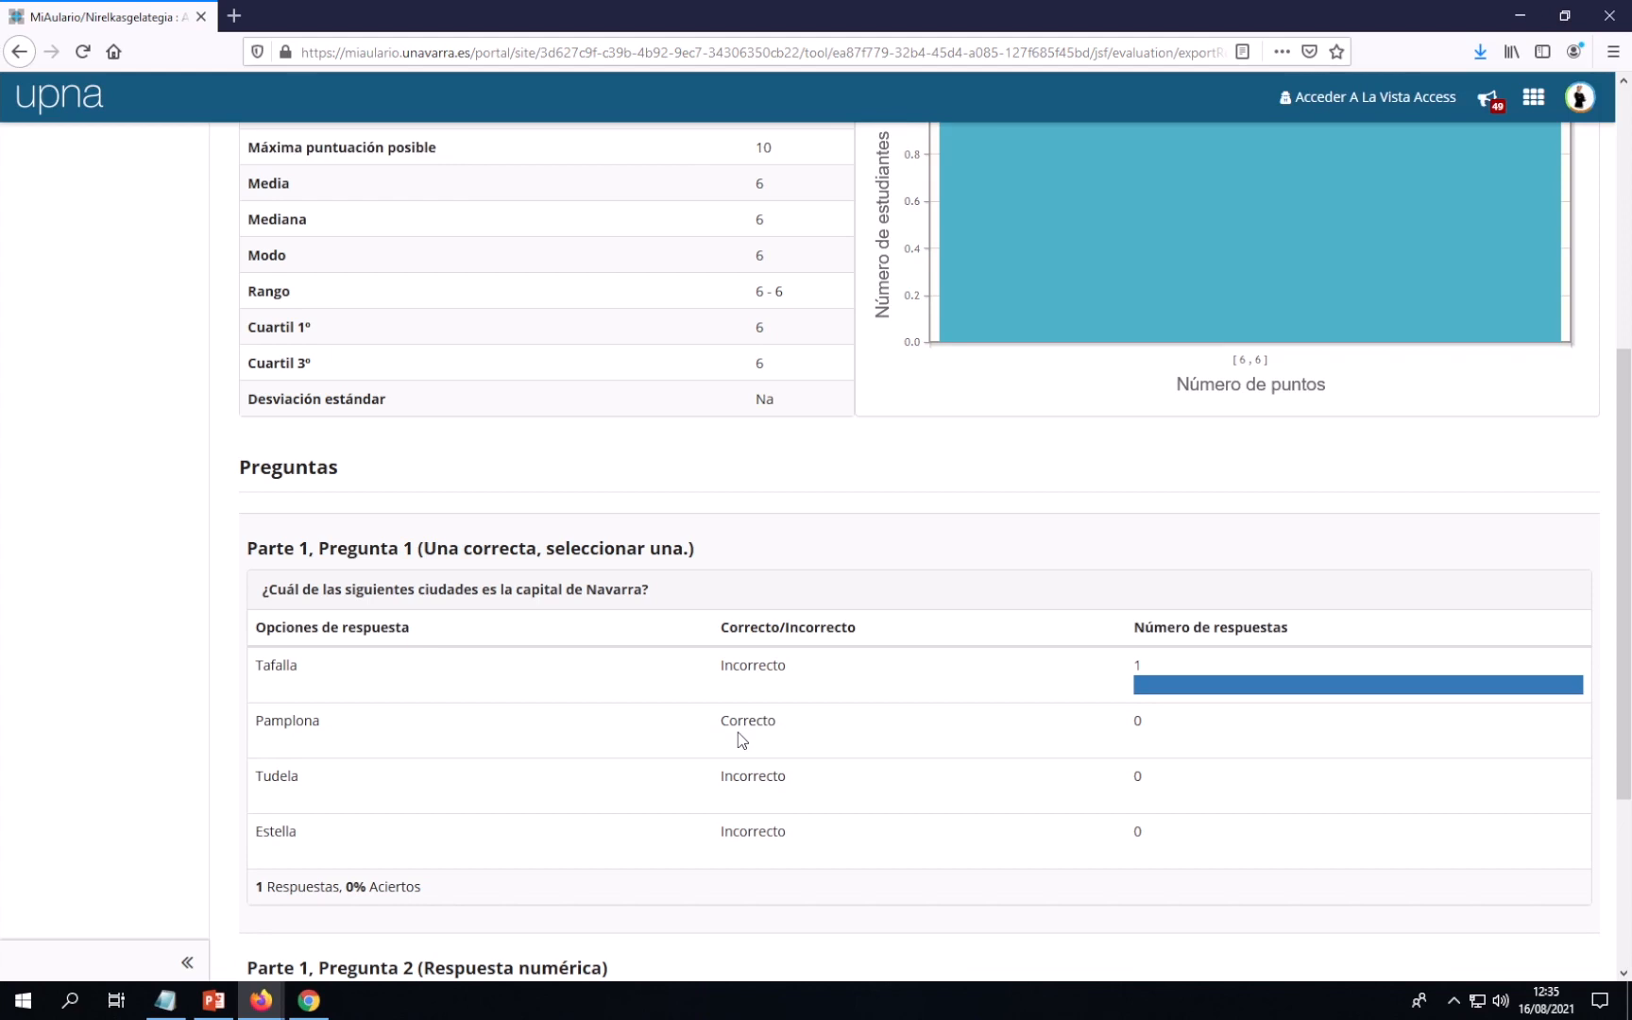
scroll(741, 739, up, 5)
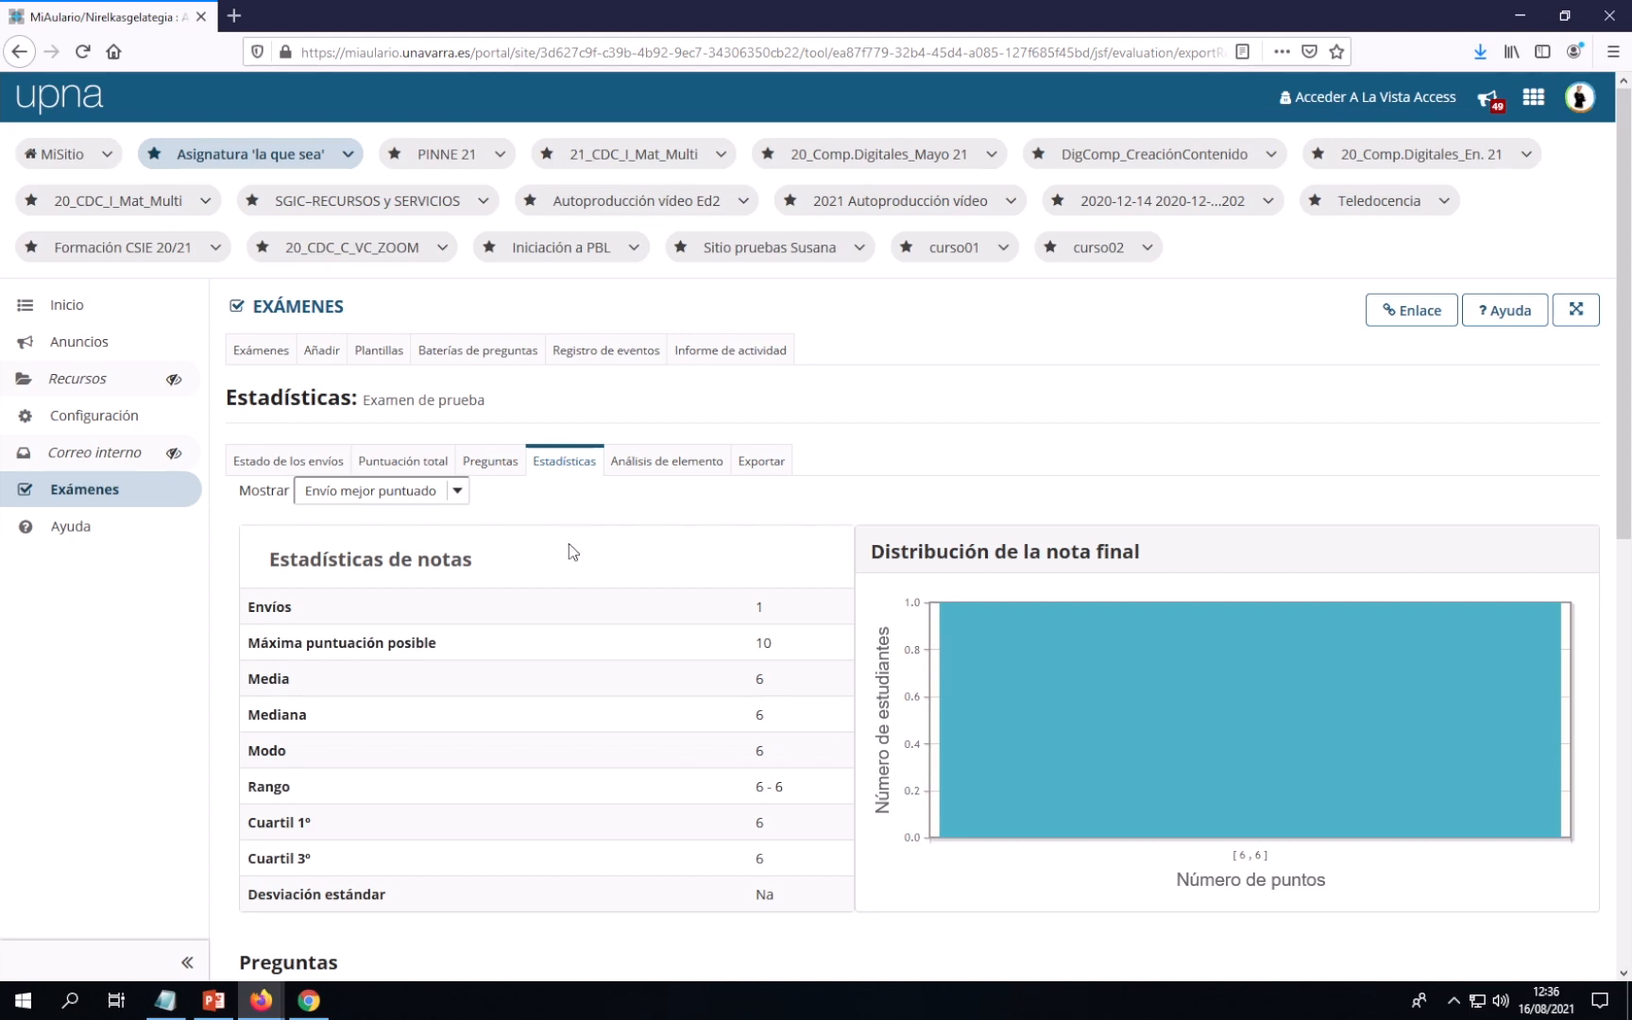
click(308, 1000)
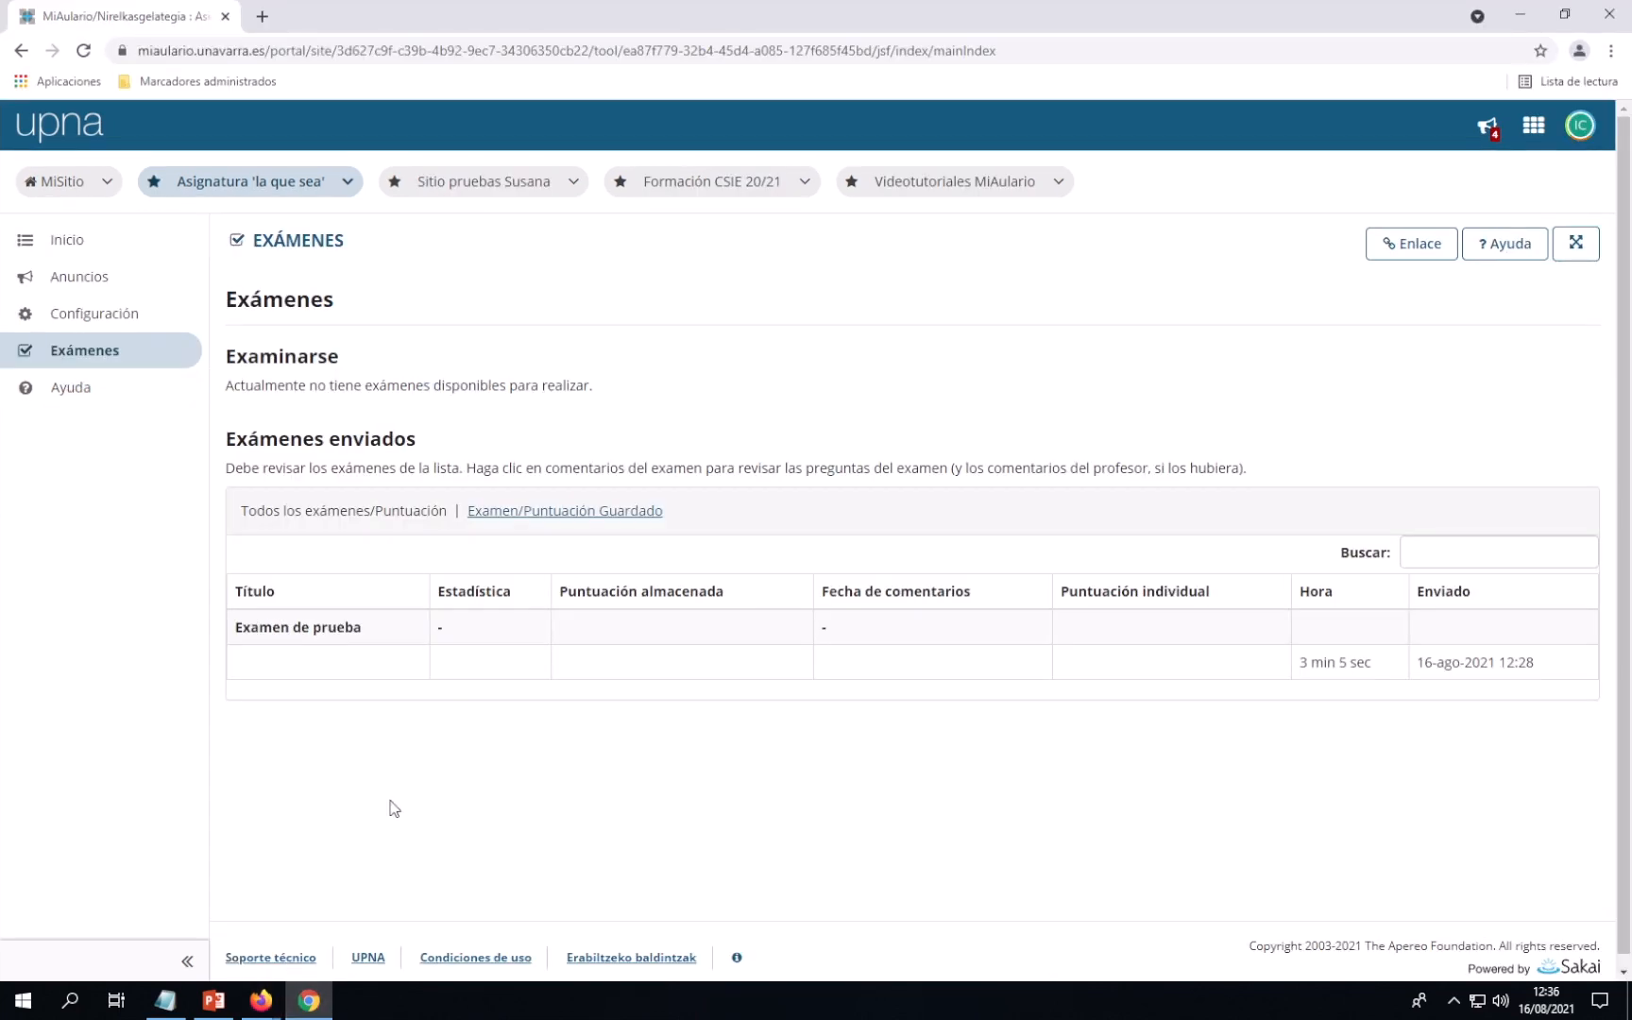
click(83, 50)
mouse_move(264, 1009)
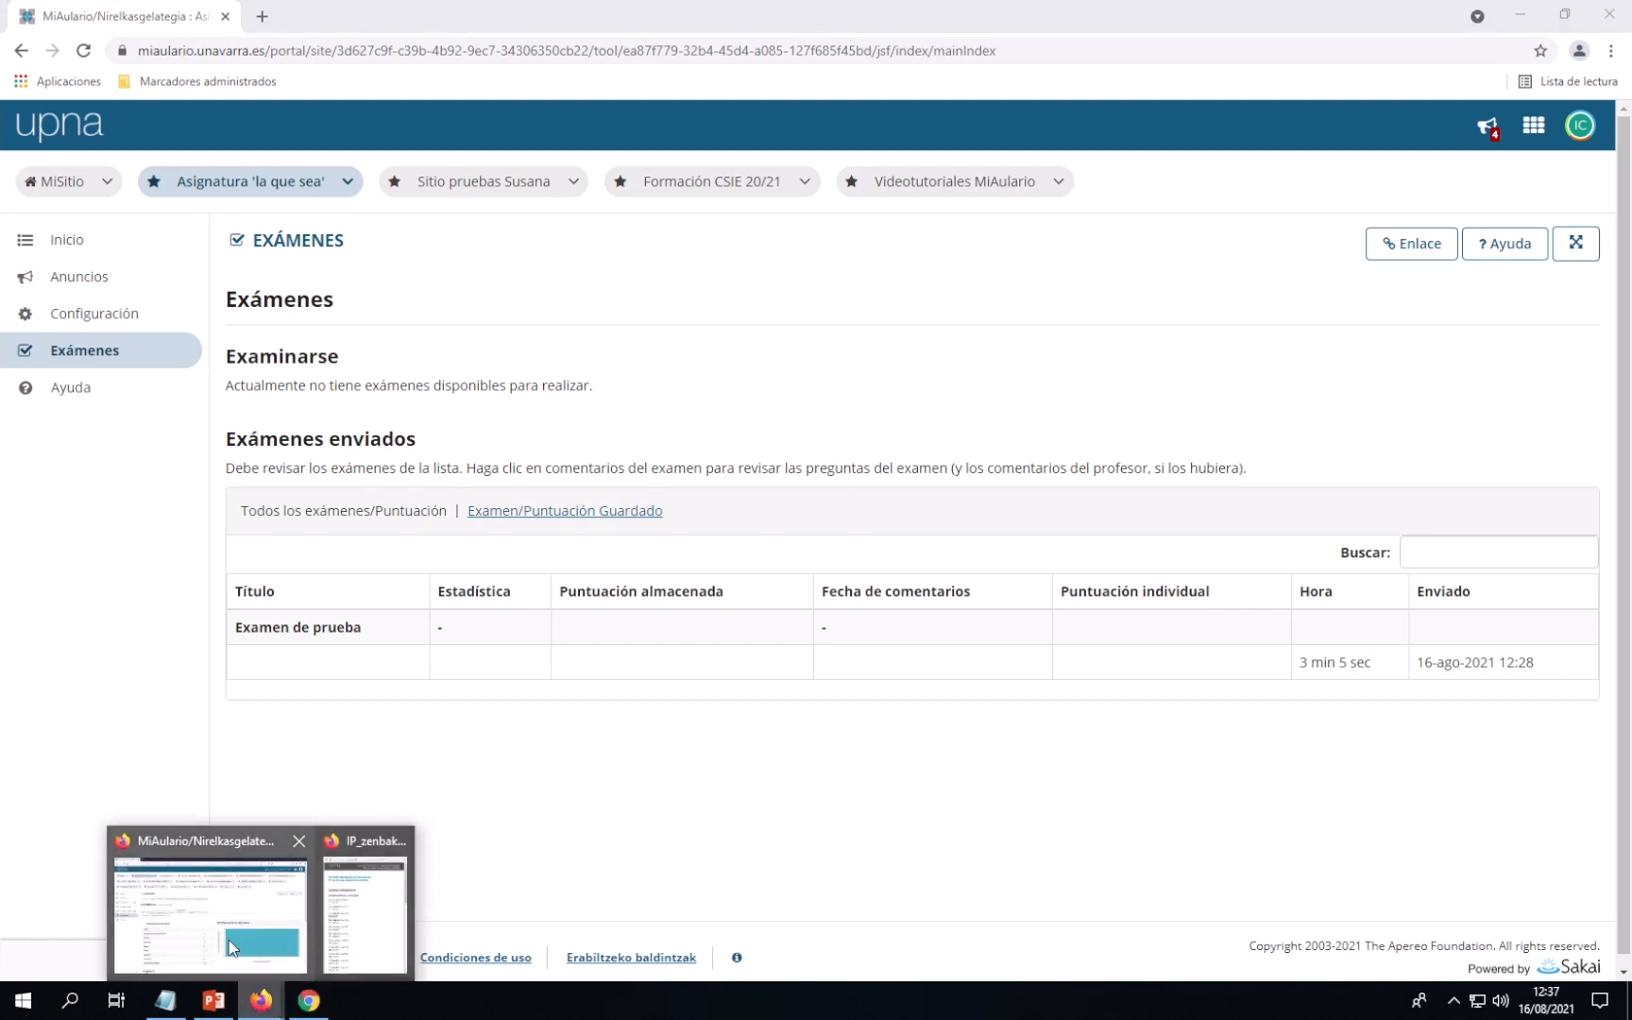
Return to the instructor's window and show the Lista de exámenes
click(250, 914)
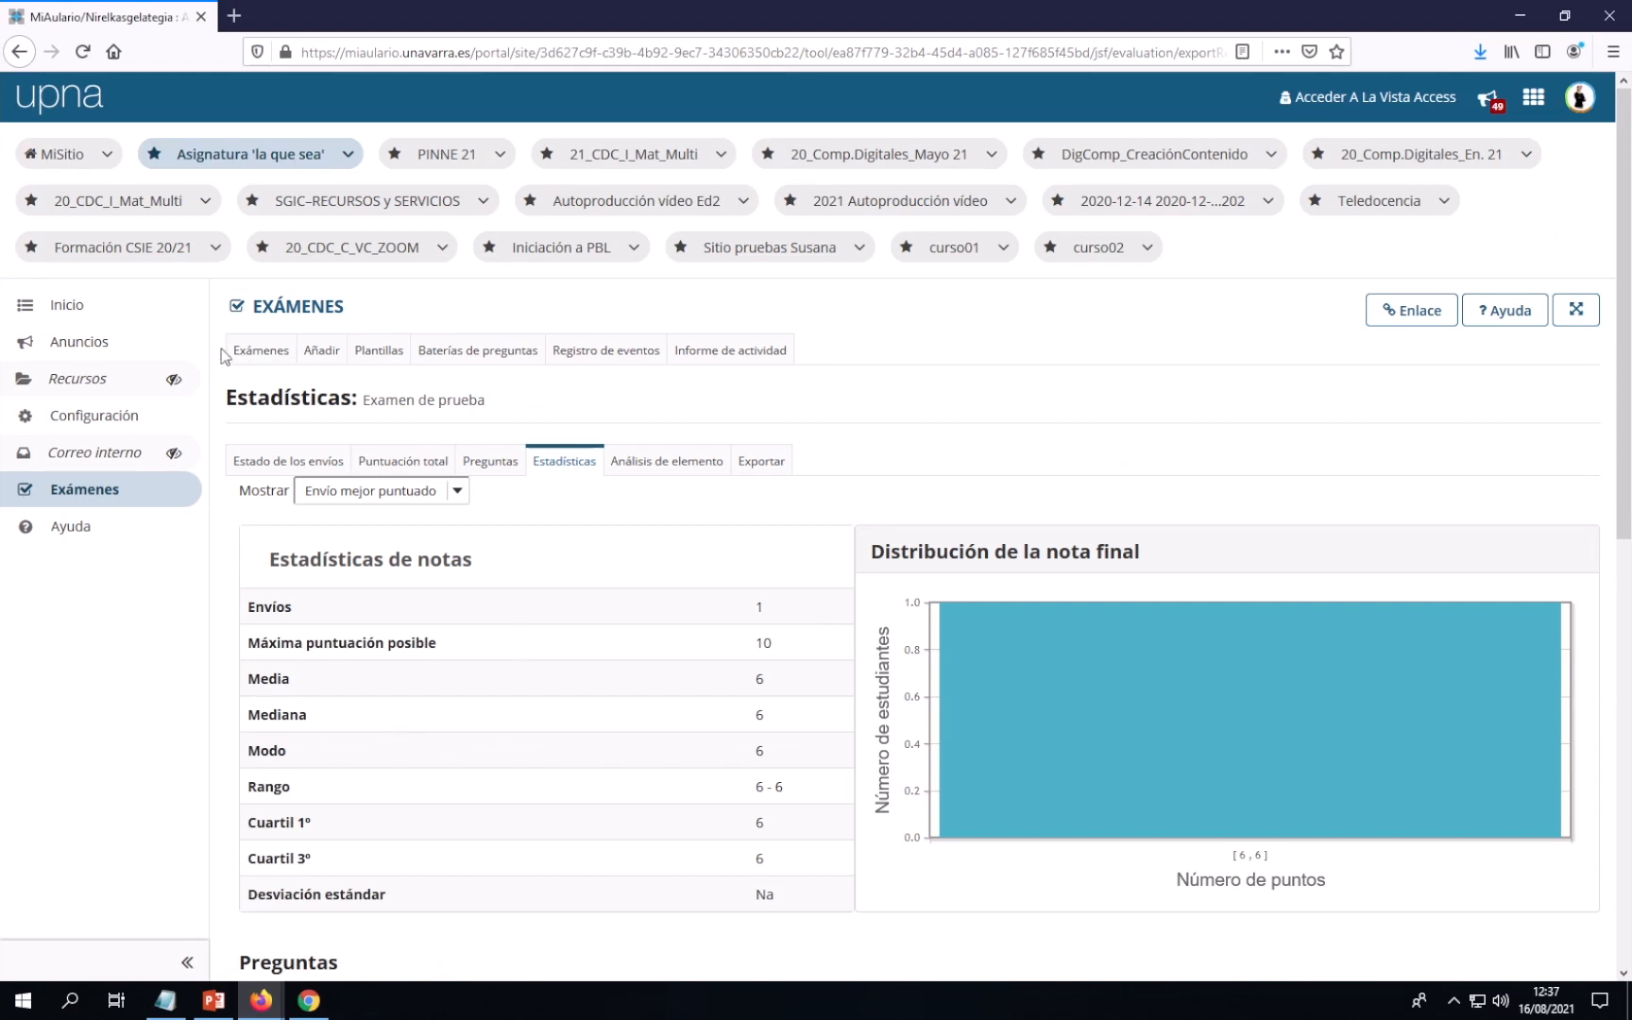
click(265, 356)
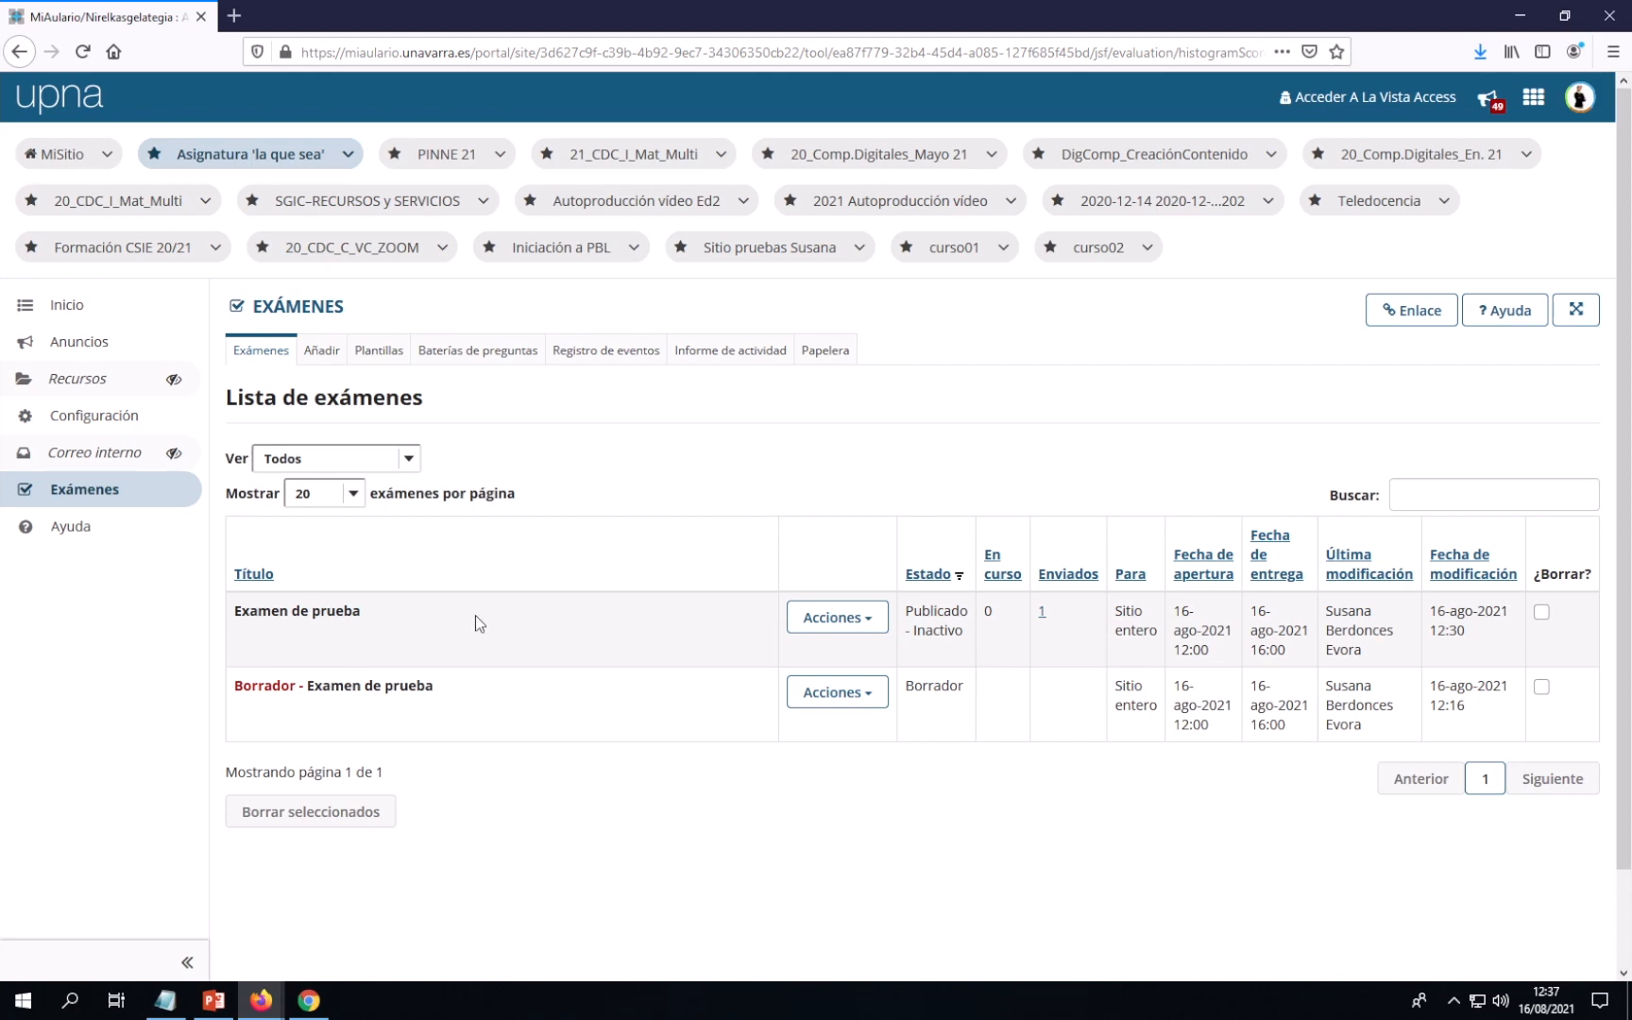
Open Configuración for the published 'Examen de prueba' and scroll to its submission settings
click(868, 627)
click(828, 756)
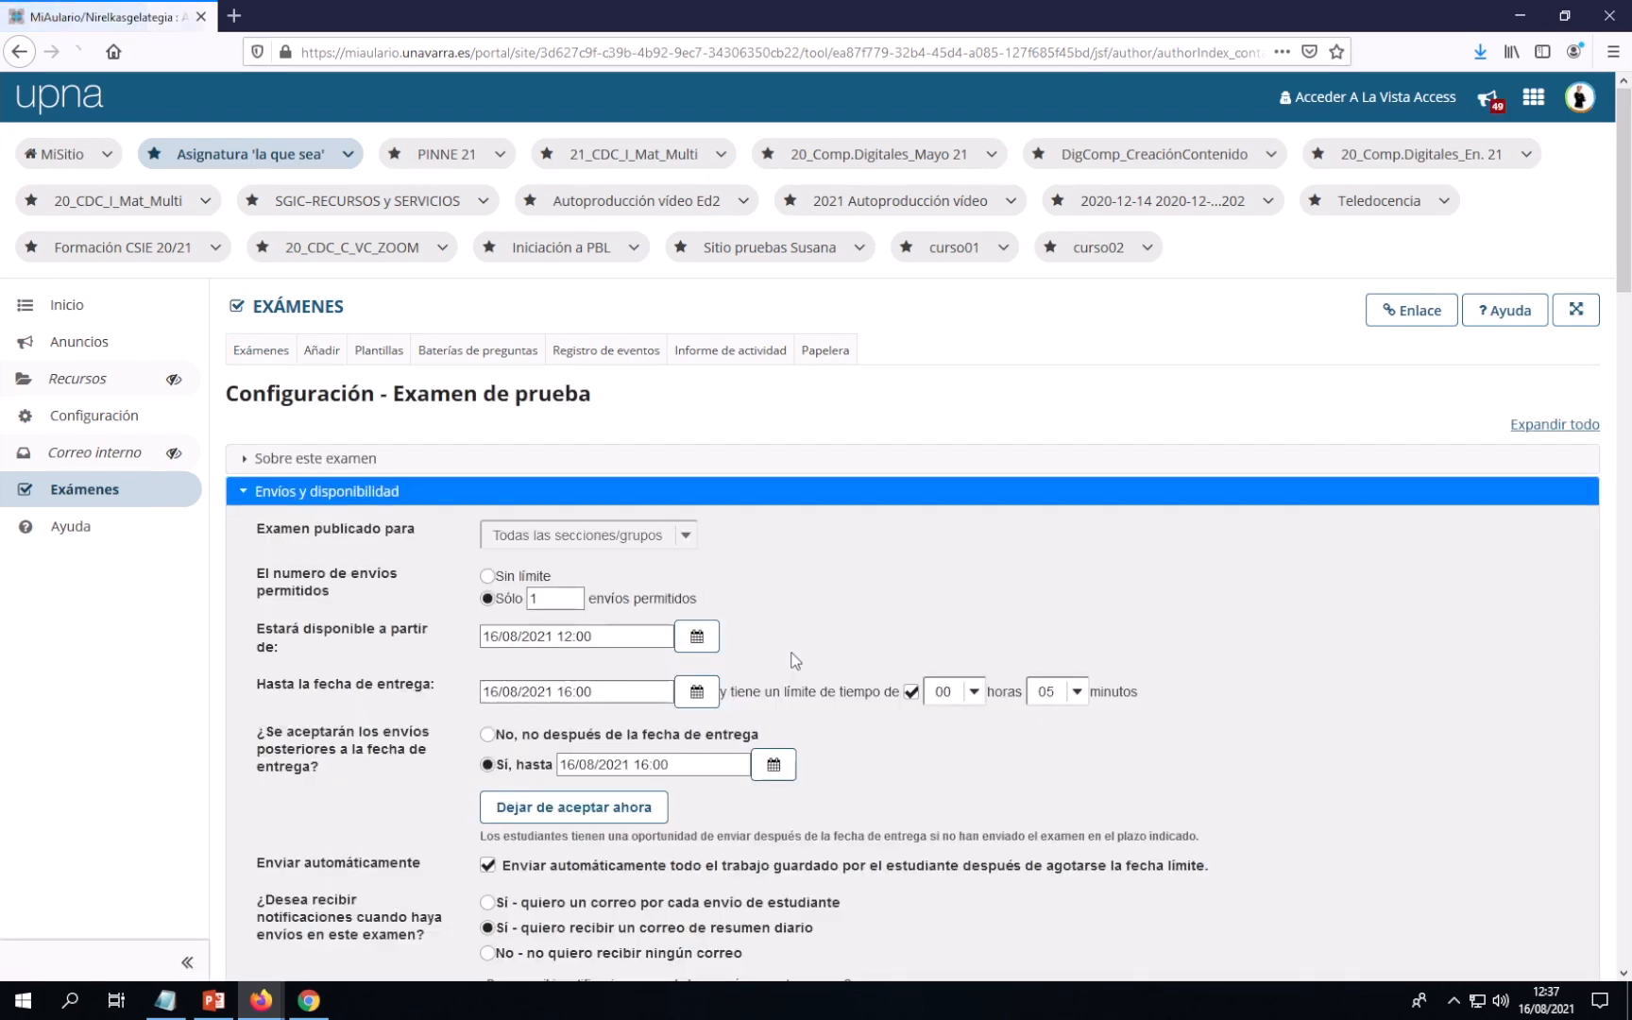
scroll(796, 647, down, 5)
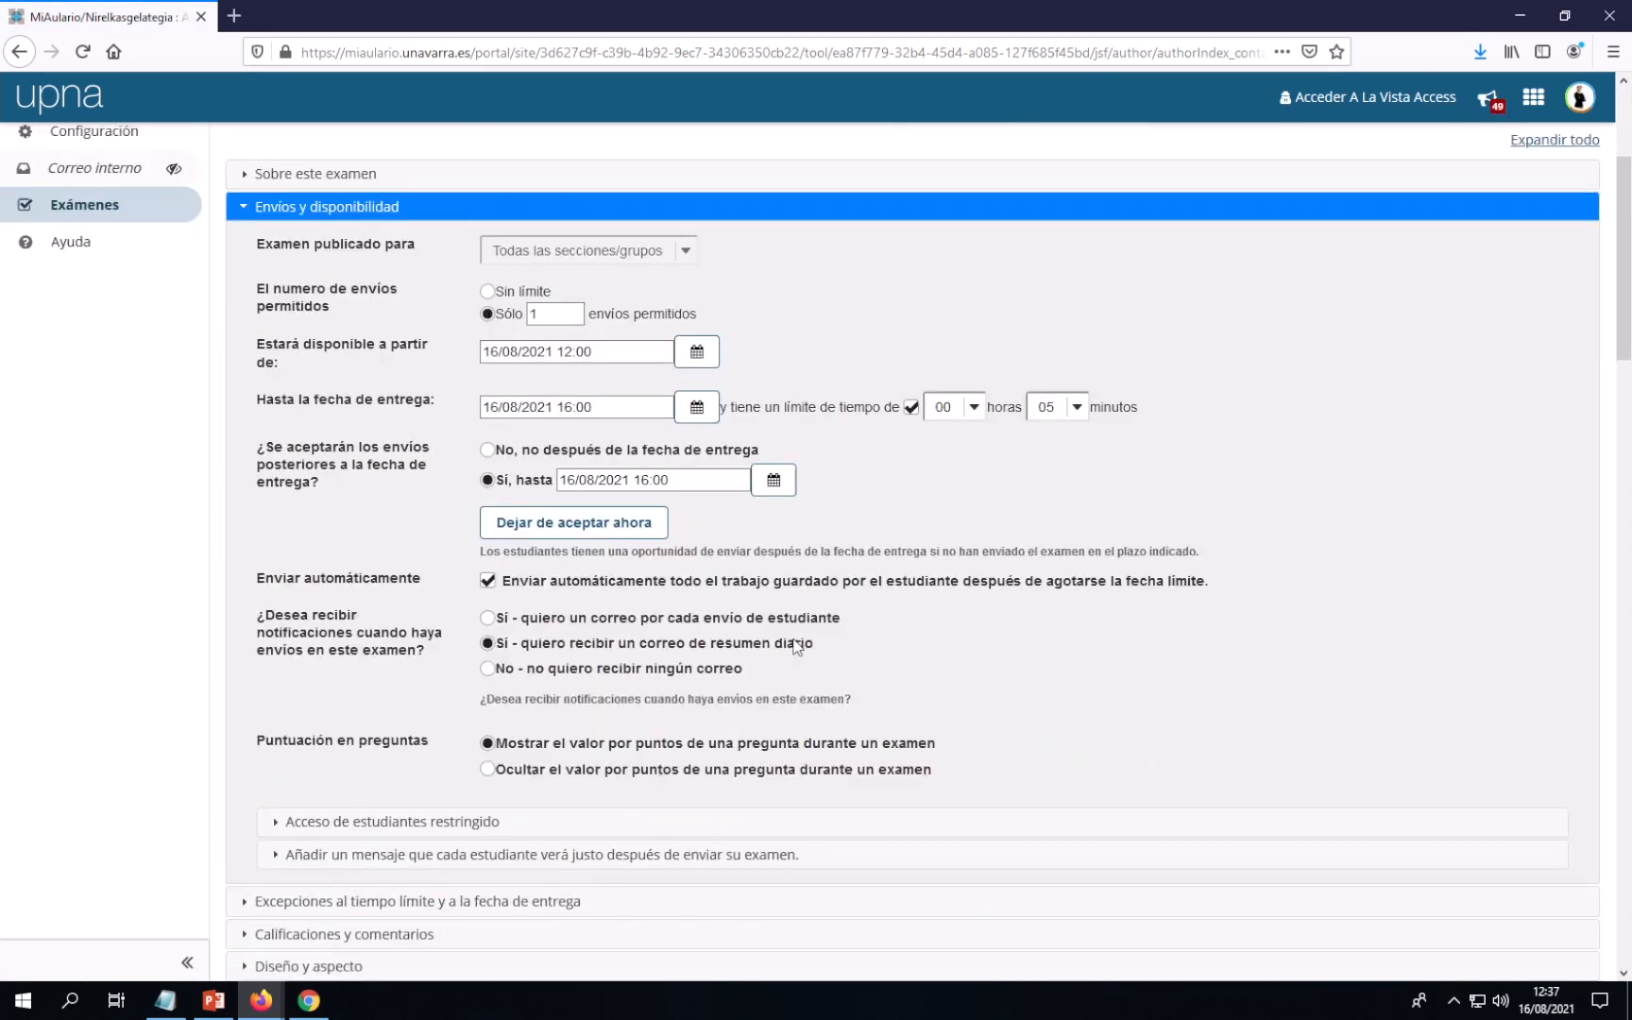
scroll(796, 646, down, 2)
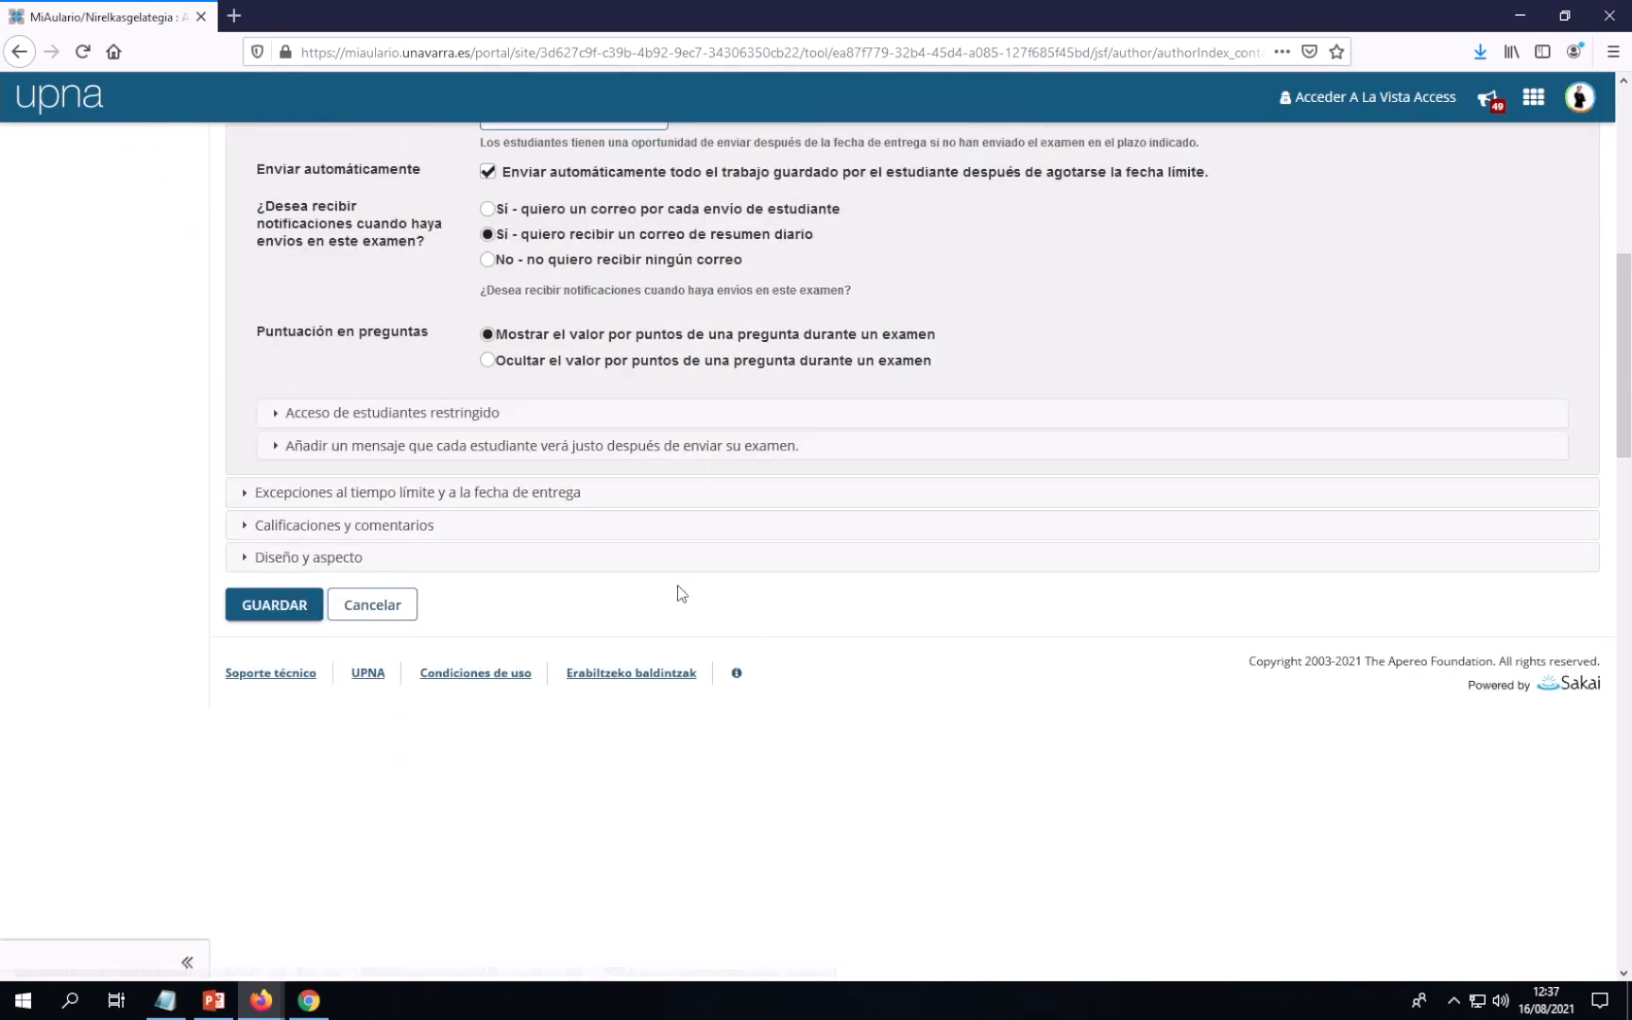
Clear the feedback De date, choose 'Mostrar al enviar' and save the exam
click(346, 535)
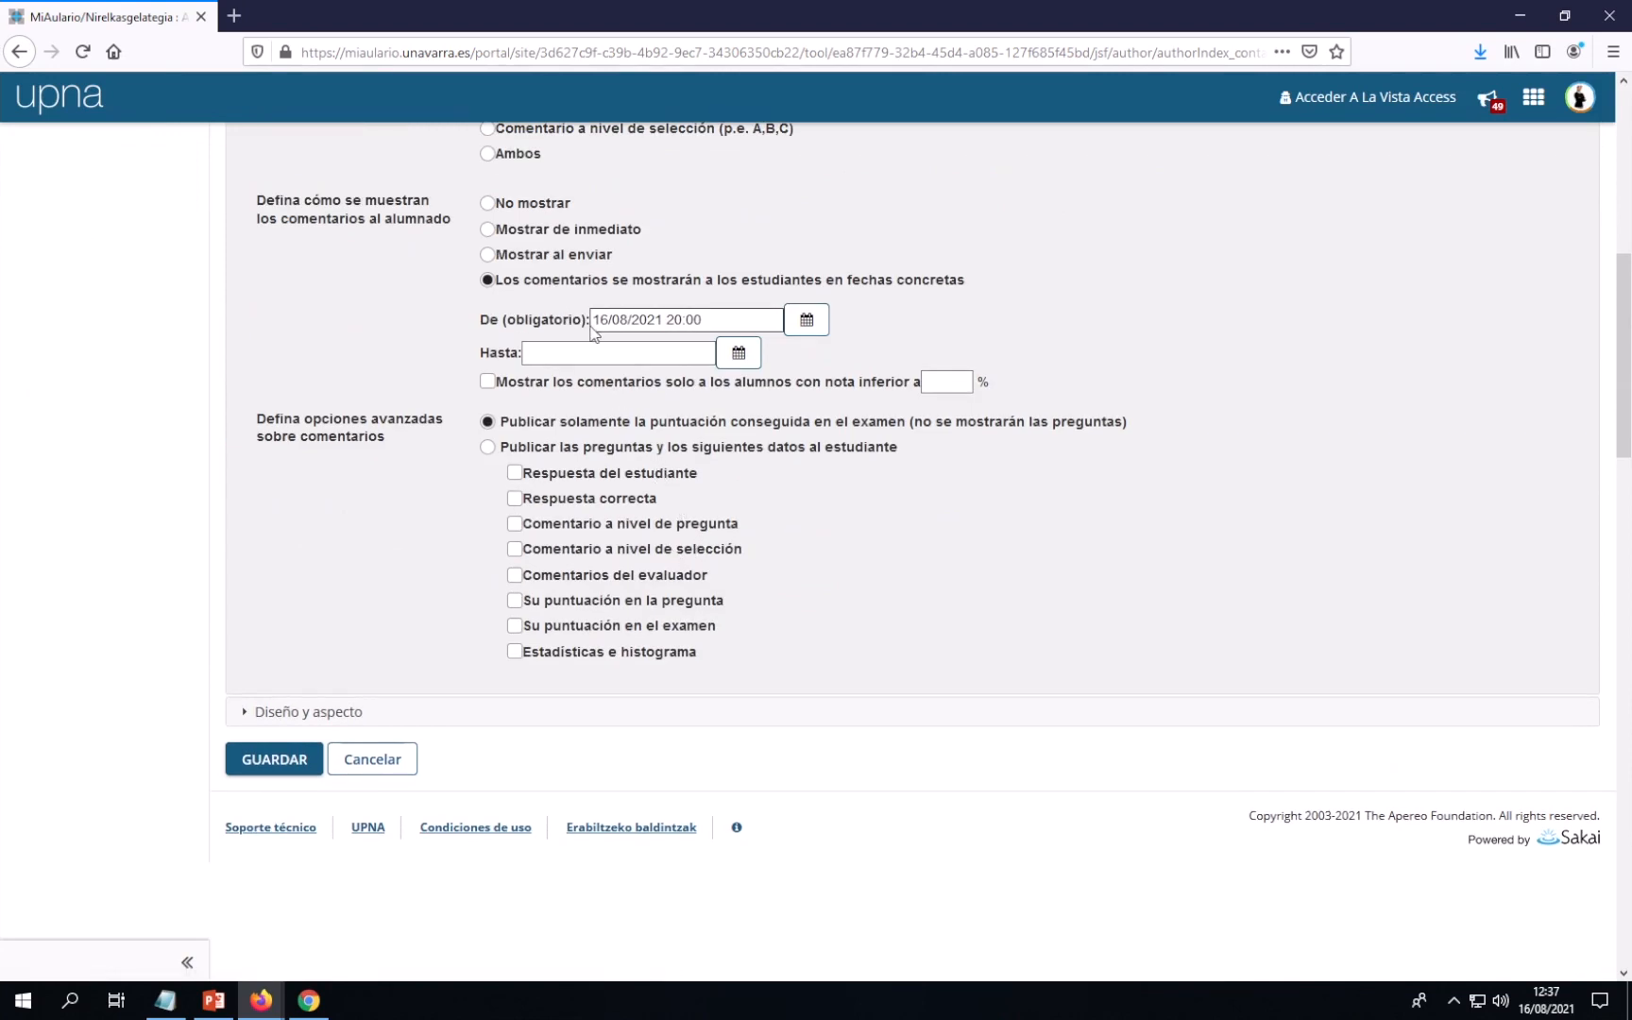
drag(700, 317, 583, 321)
key(BackSpace)
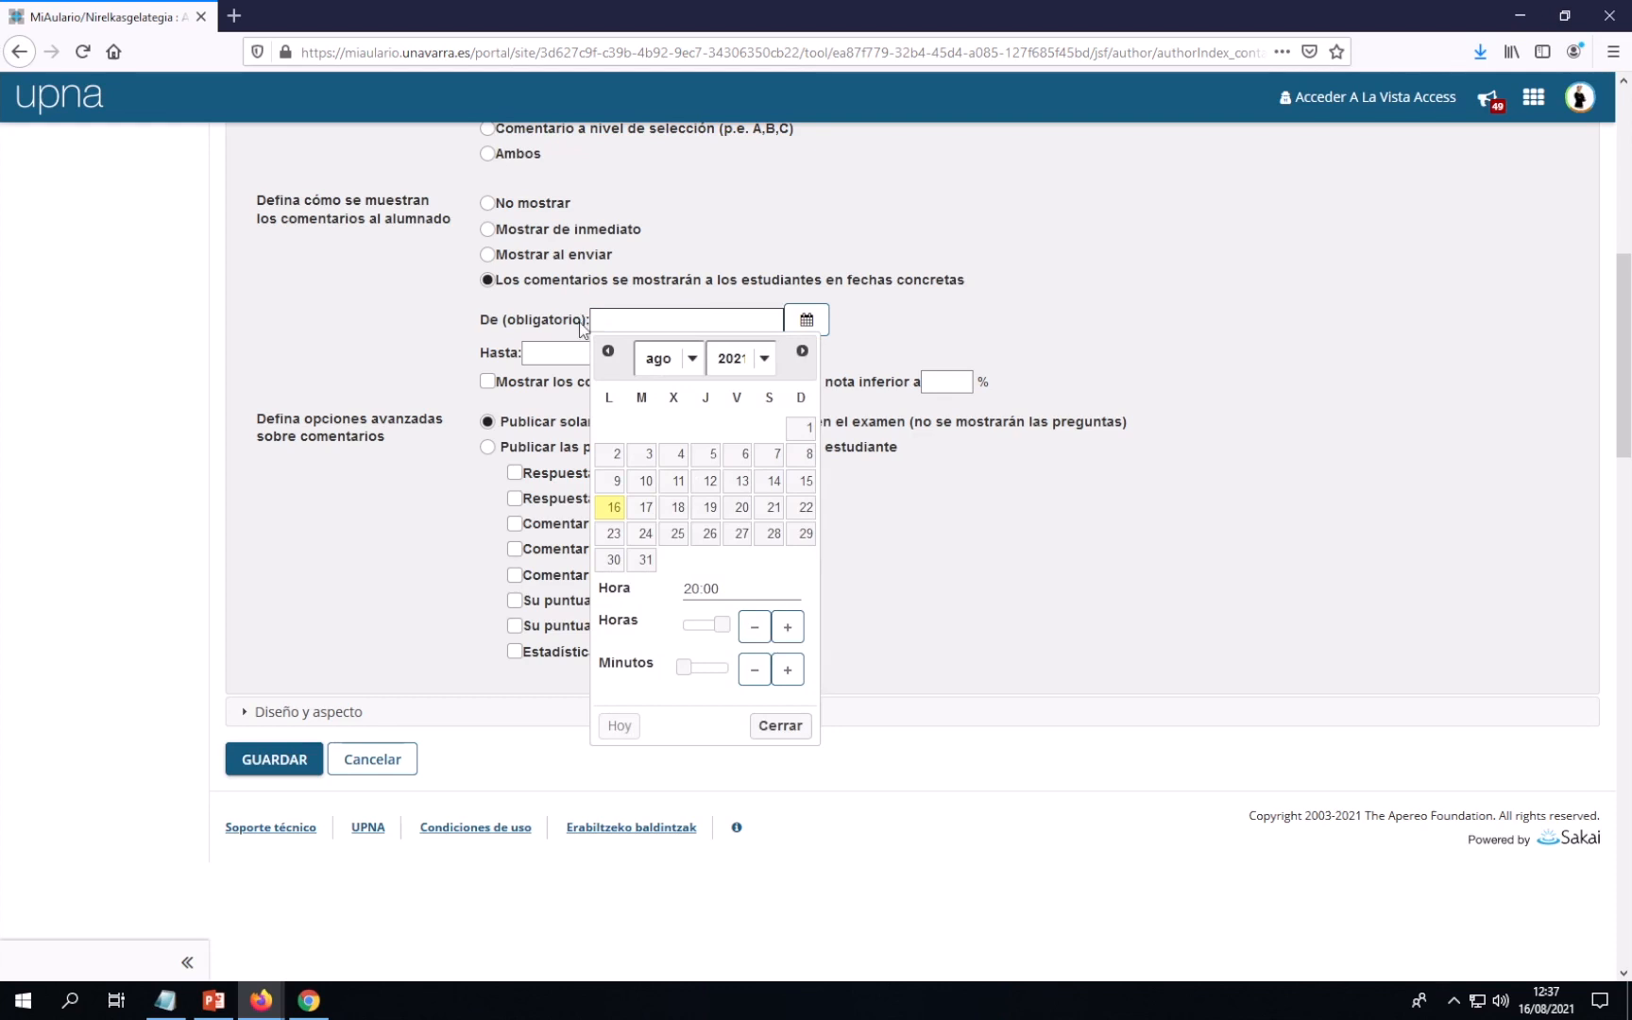
click(487, 255)
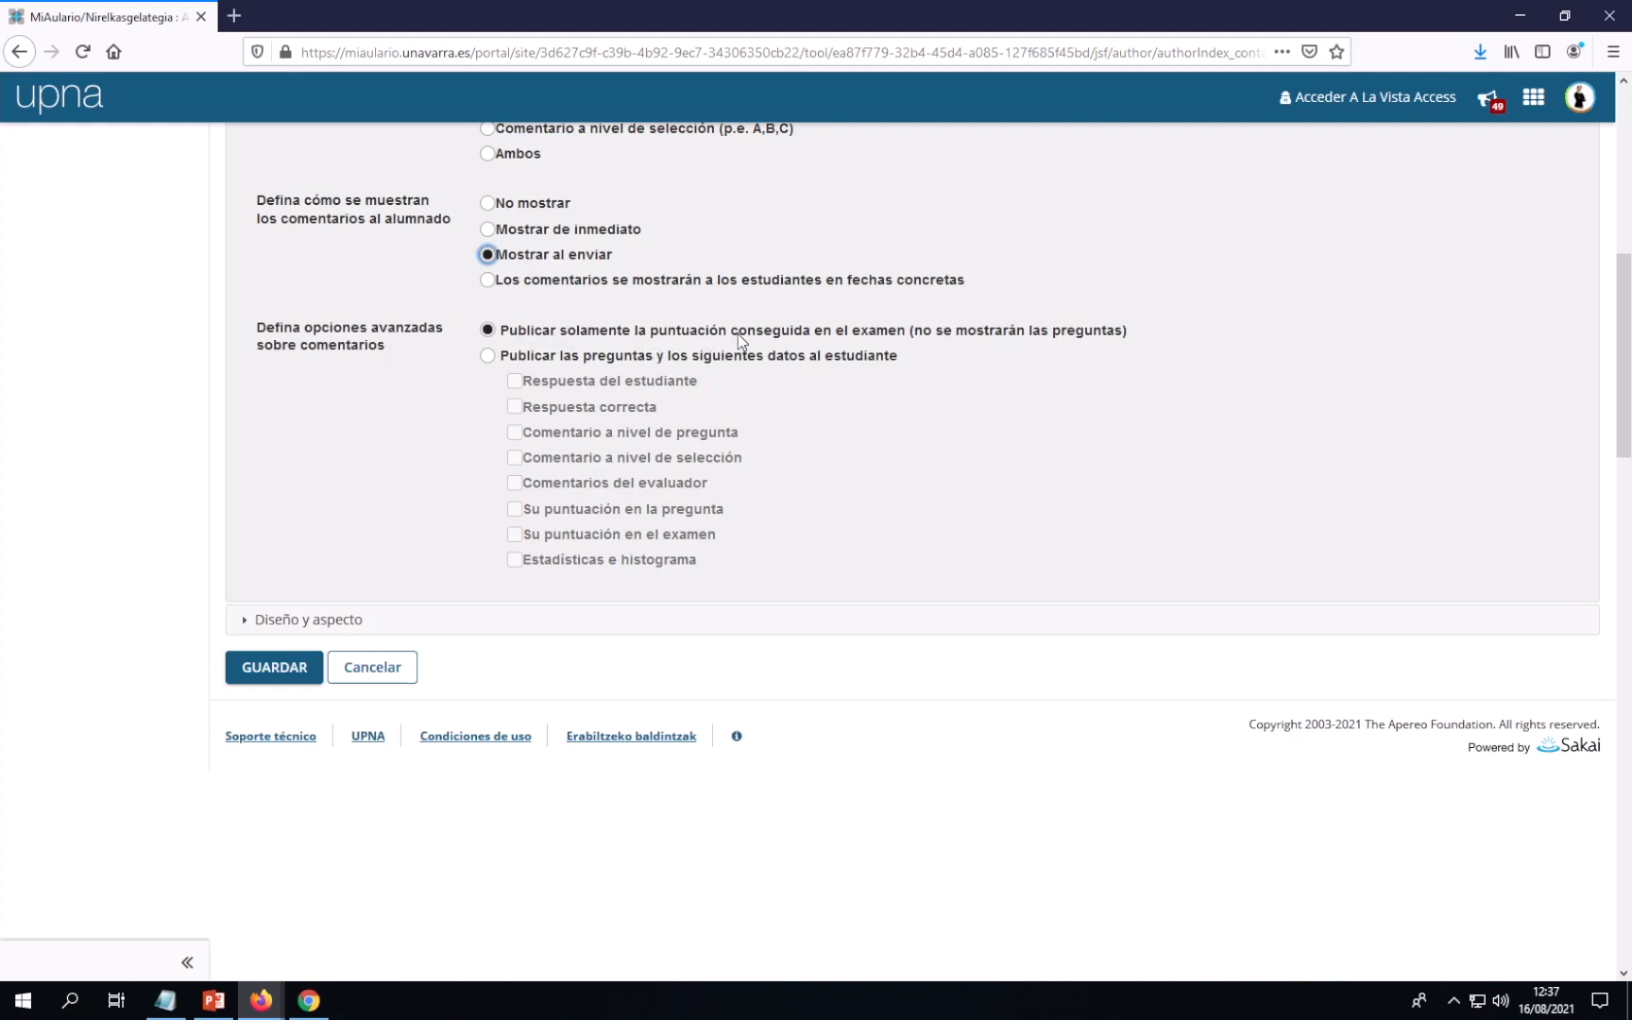
click(274, 674)
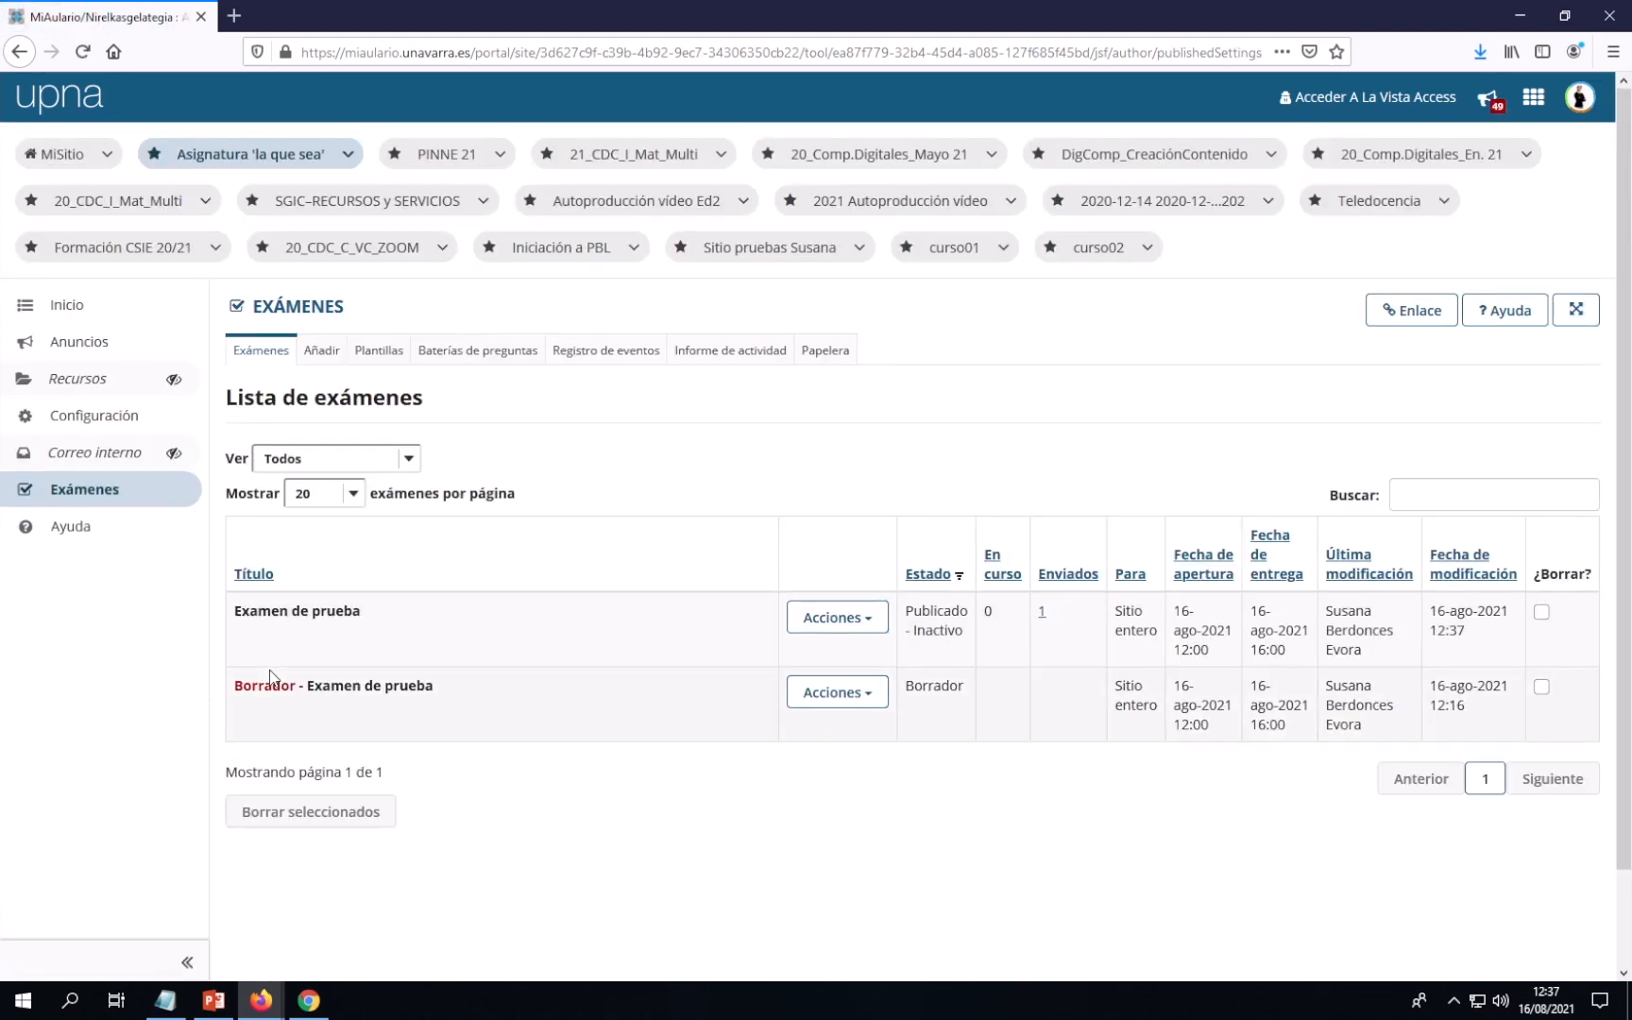
click(315, 1011)
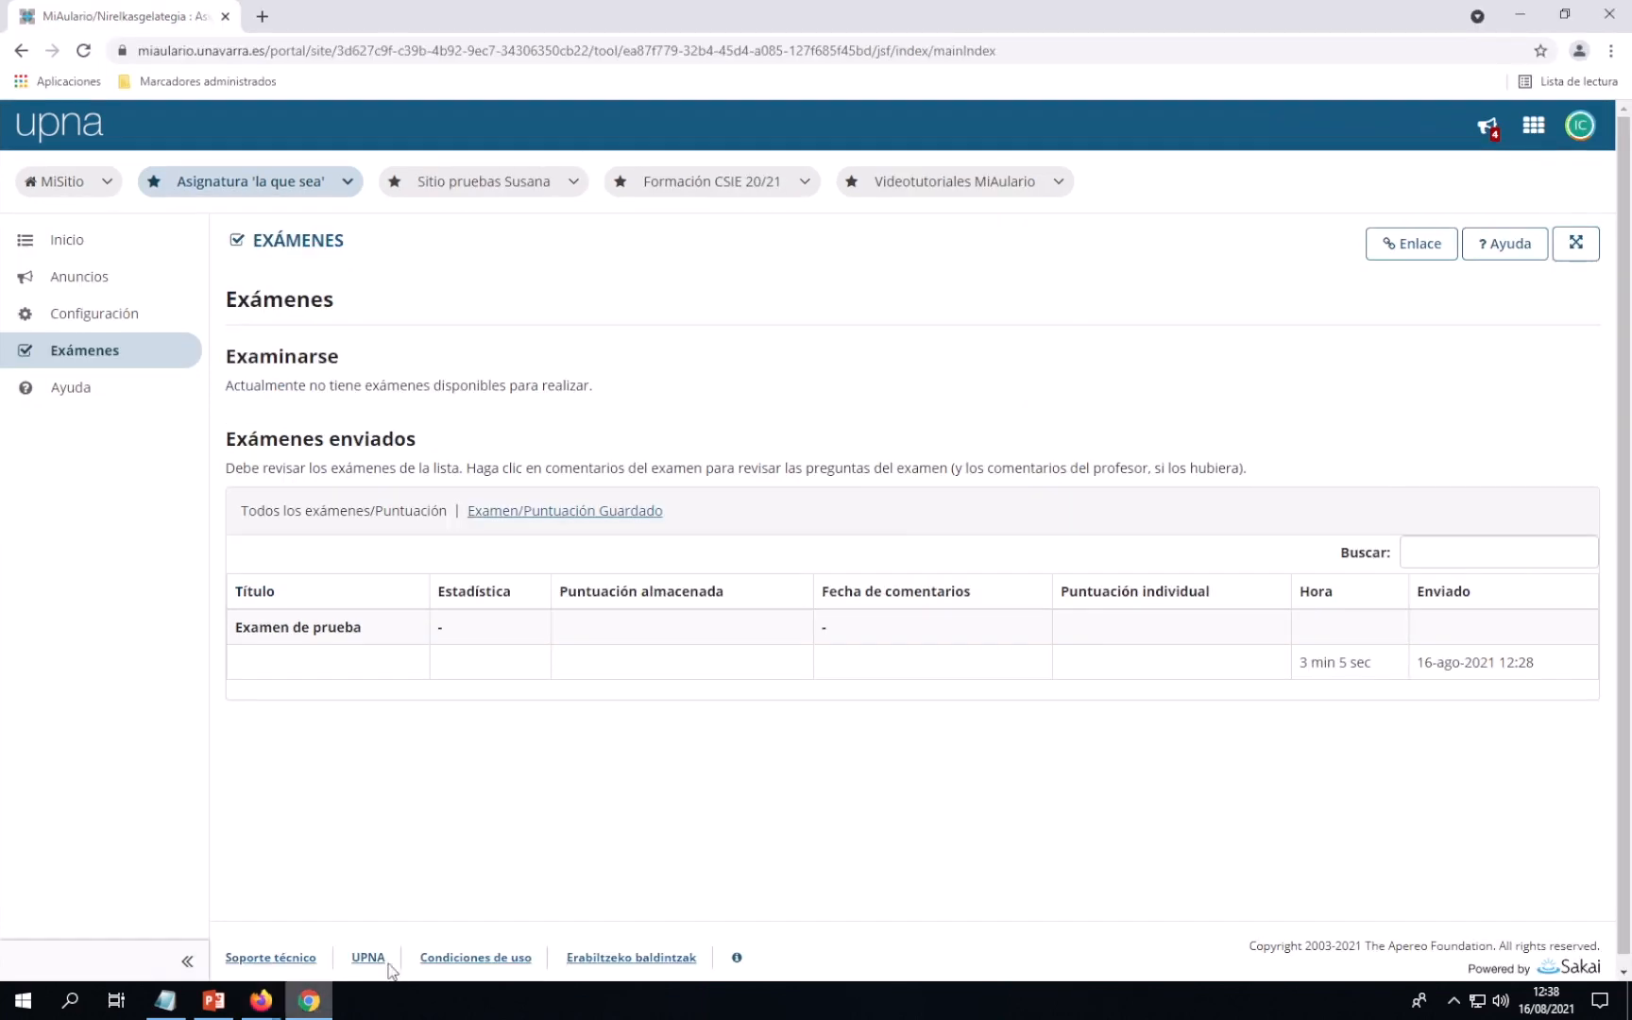
click(83, 50)
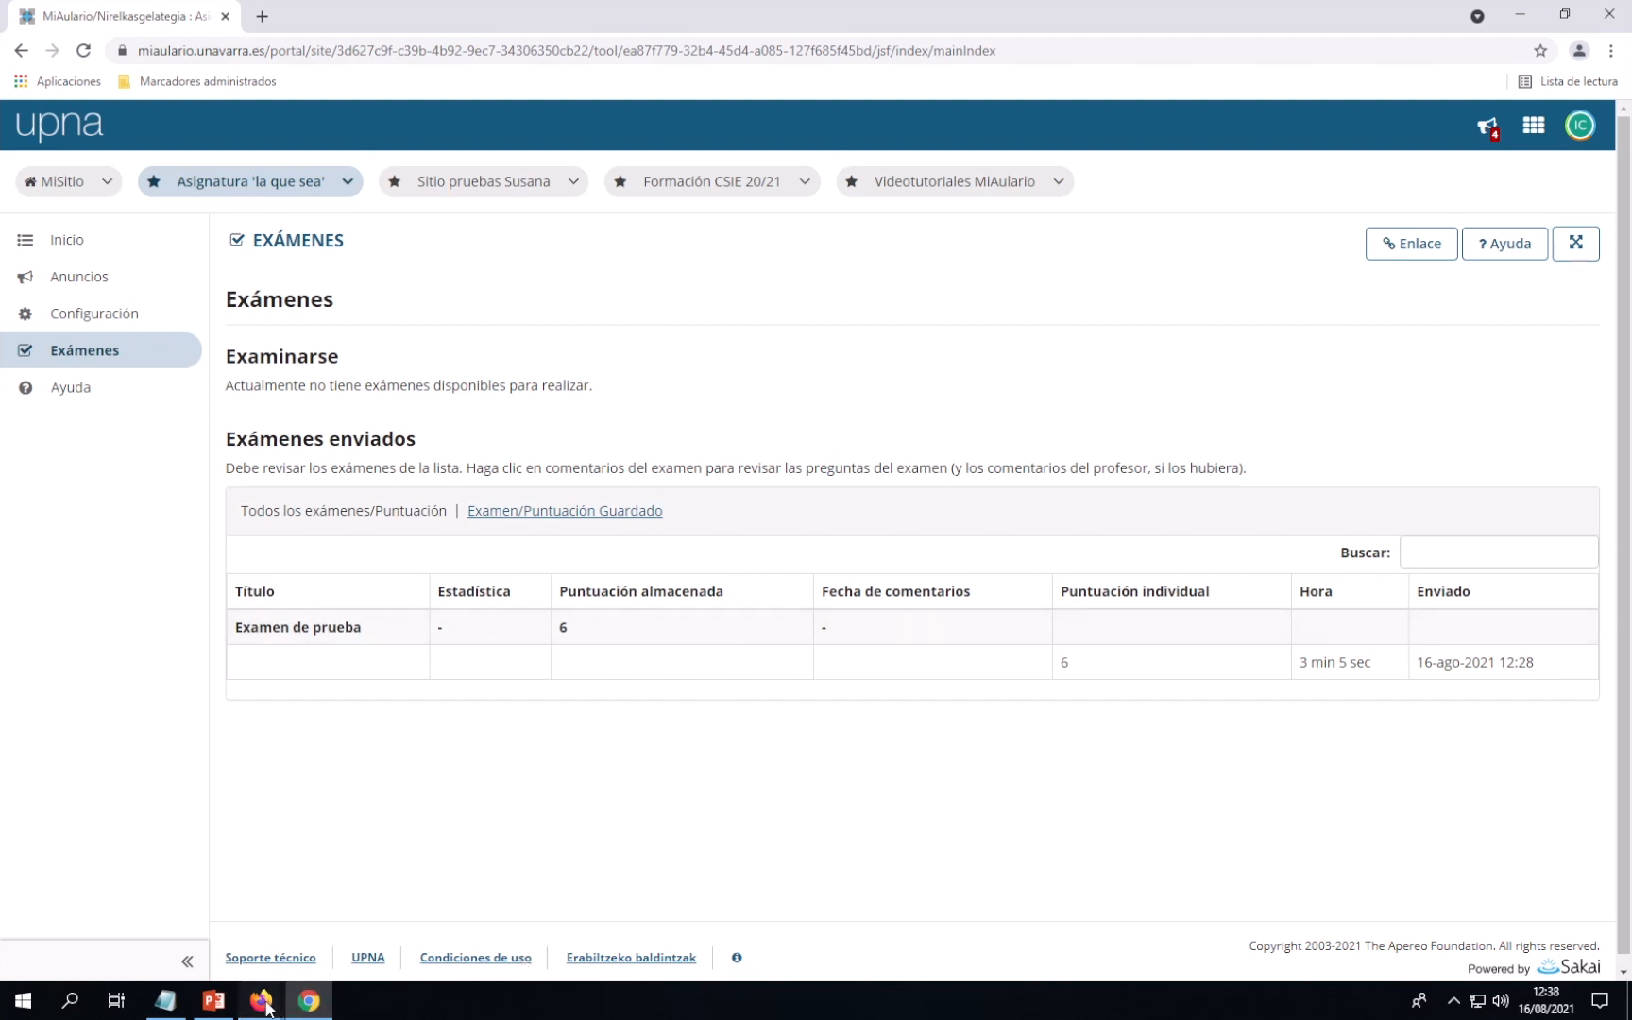
click(219, 929)
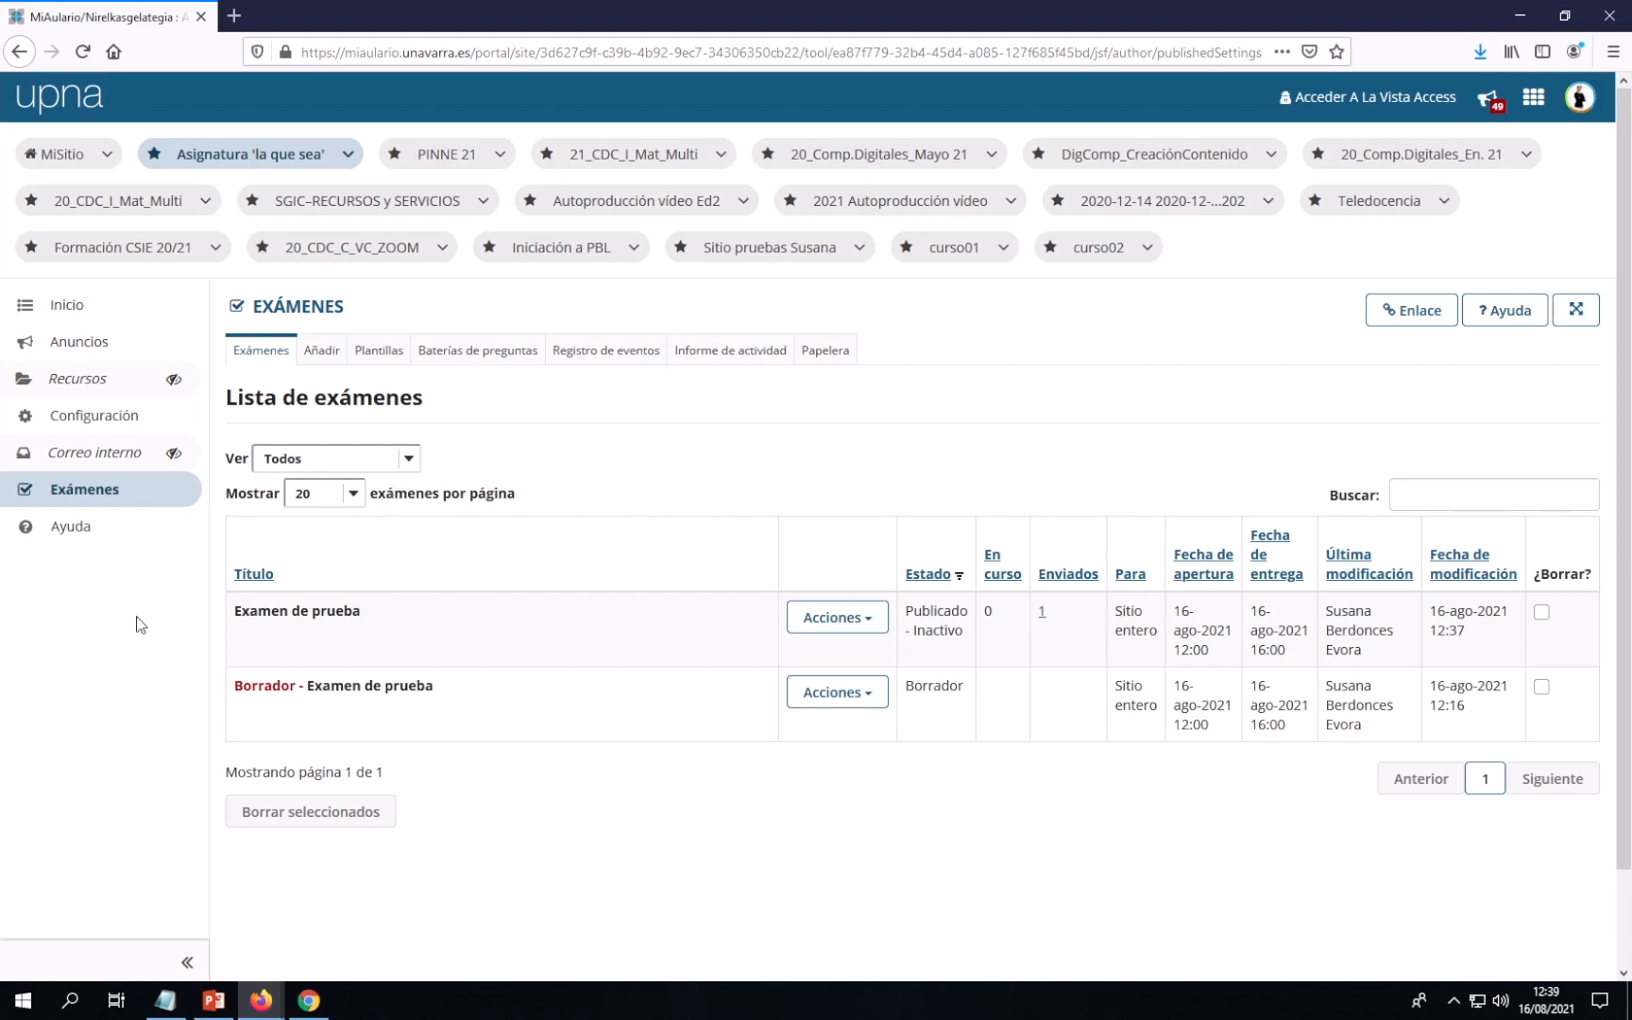
In Orden de las herramientas, make Recursos and Correo interno visible to students and save
click(99, 423)
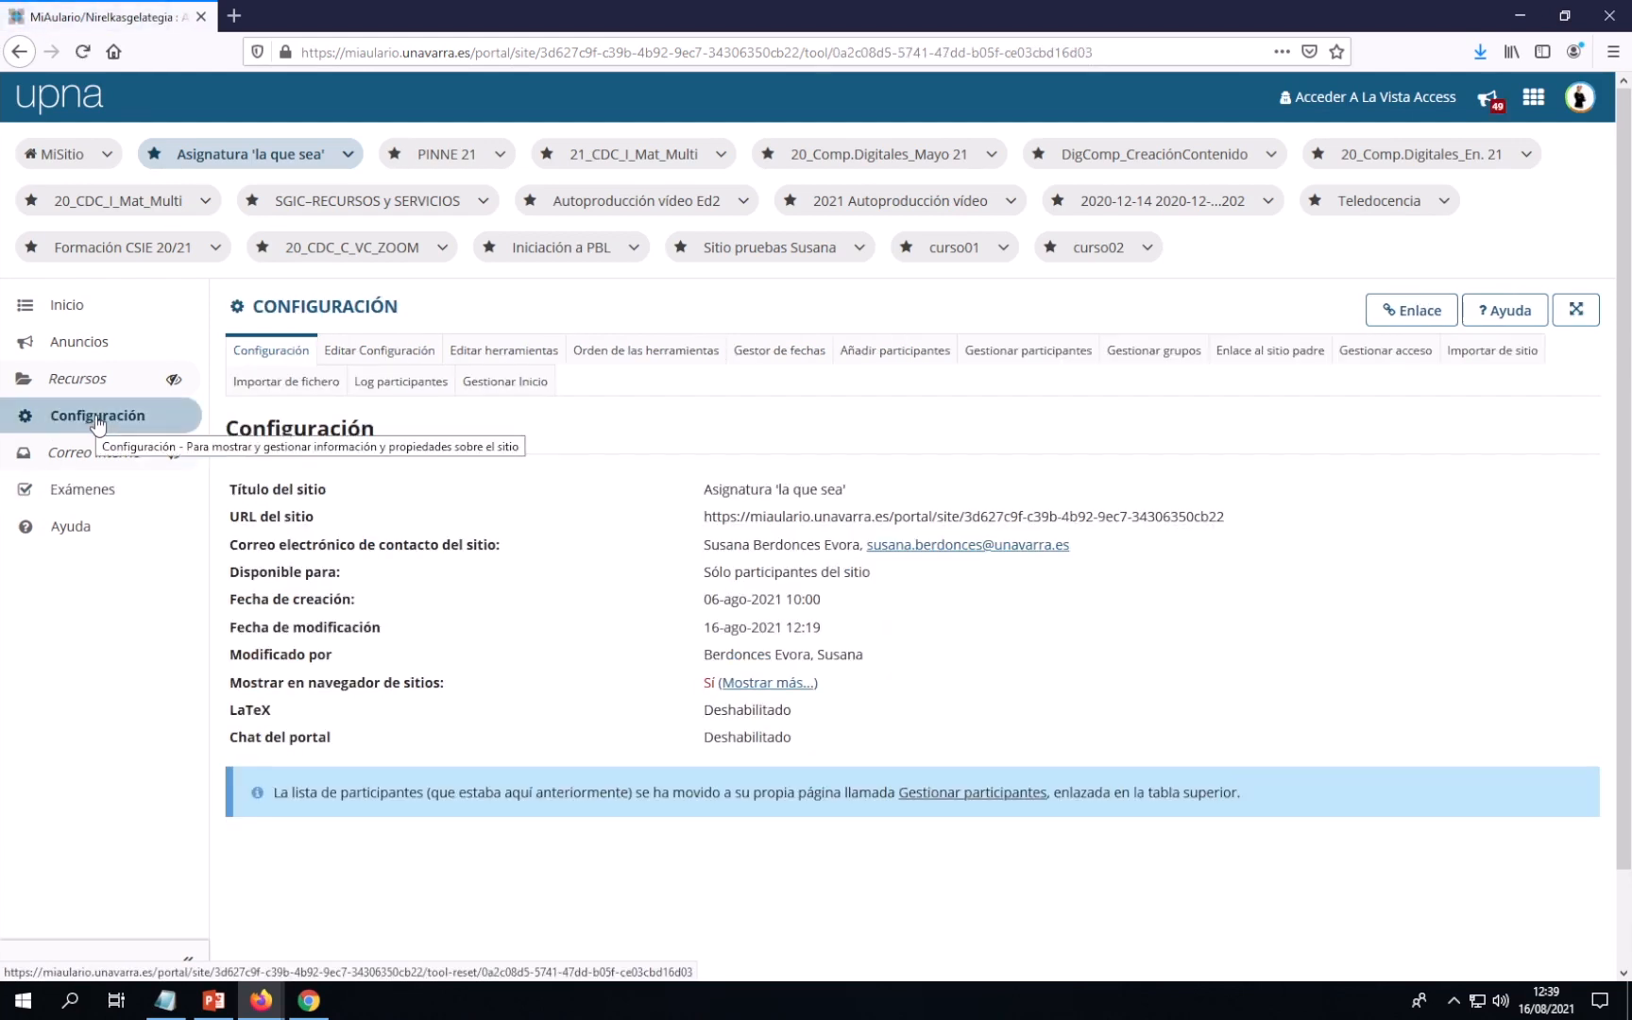
click(639, 354)
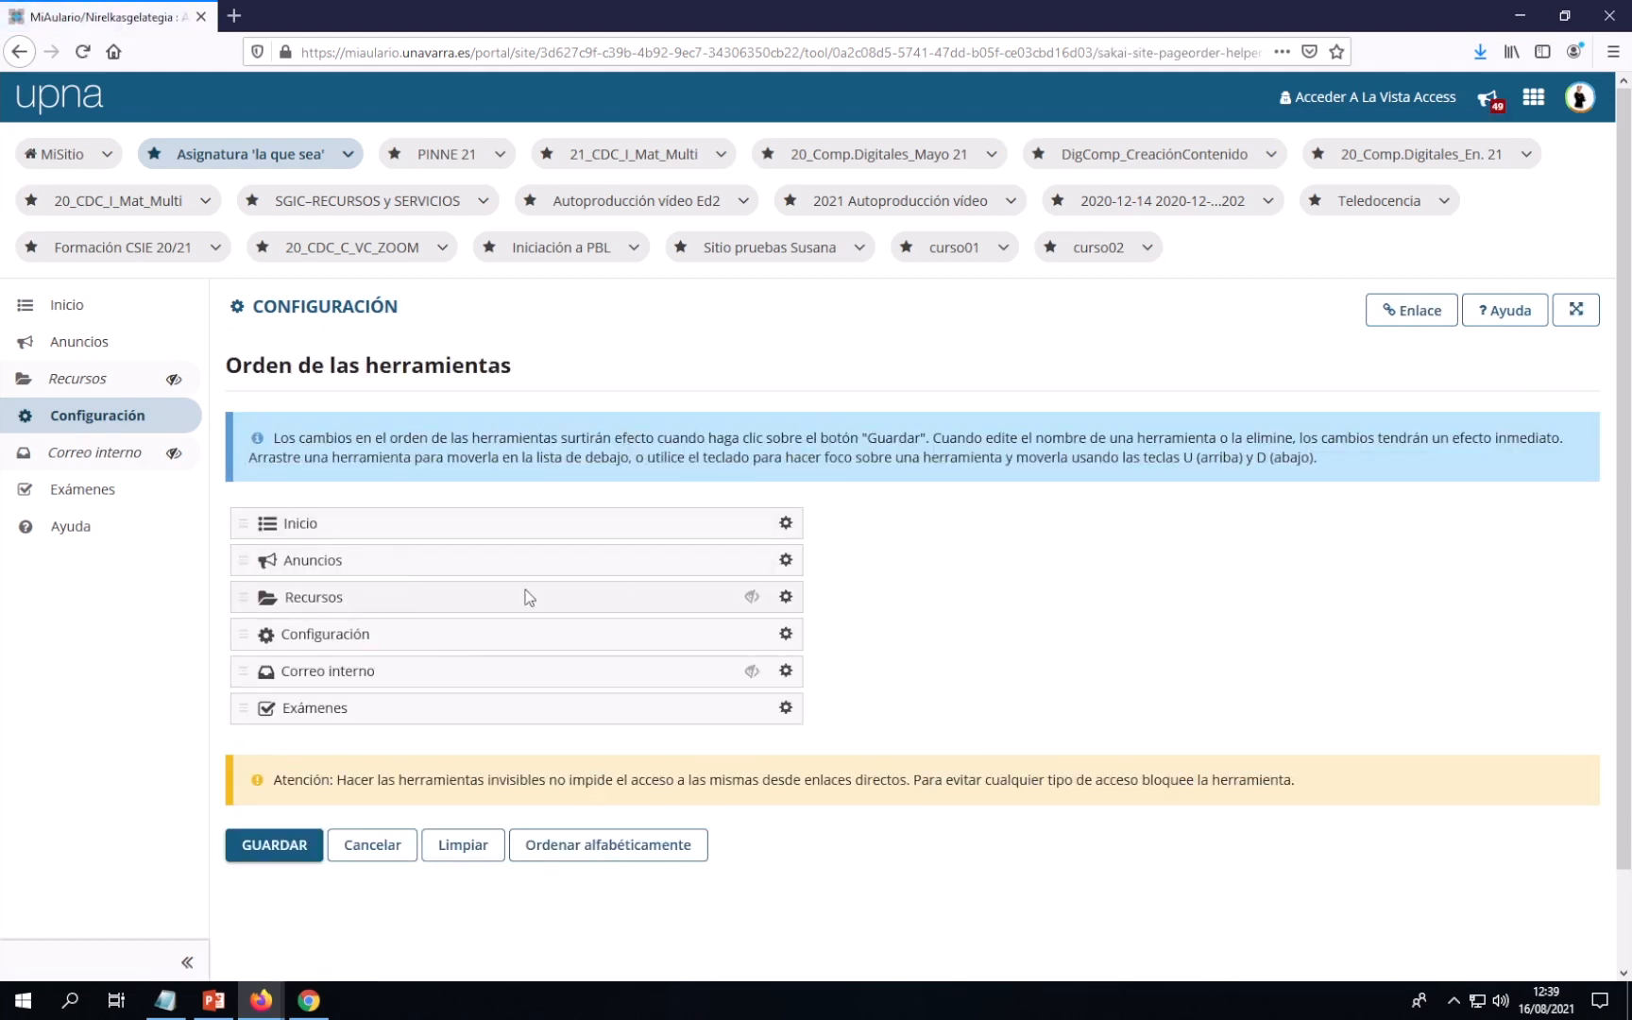
click(786, 598)
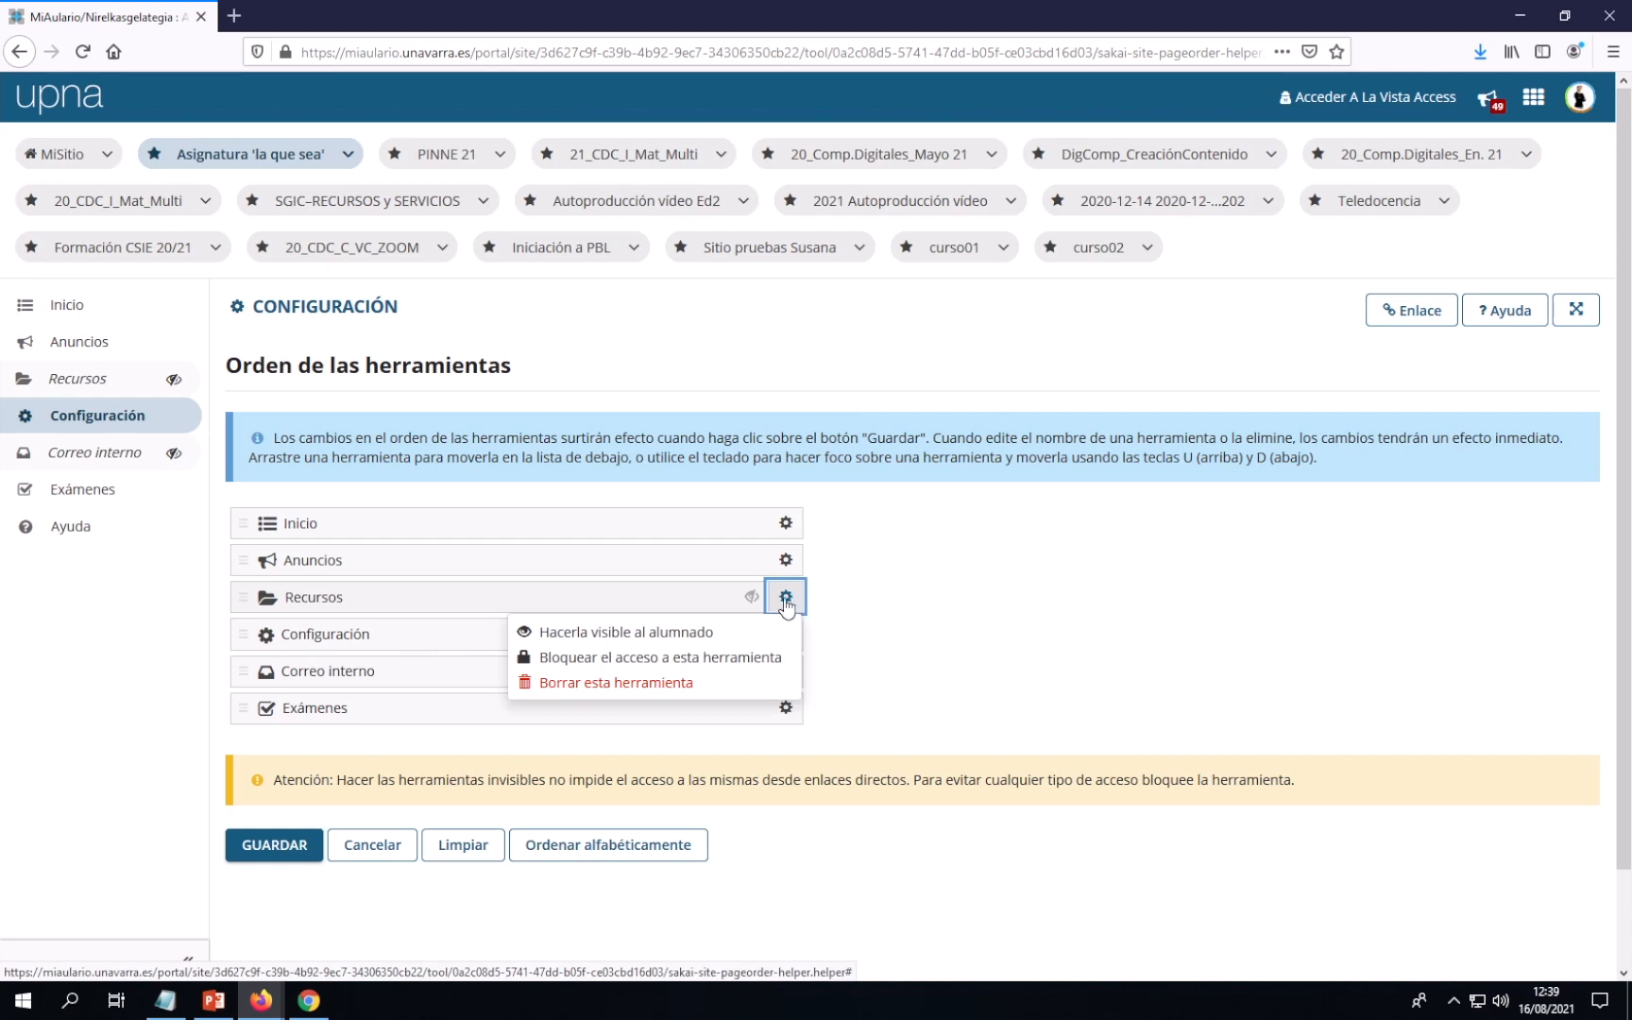
click(662, 643)
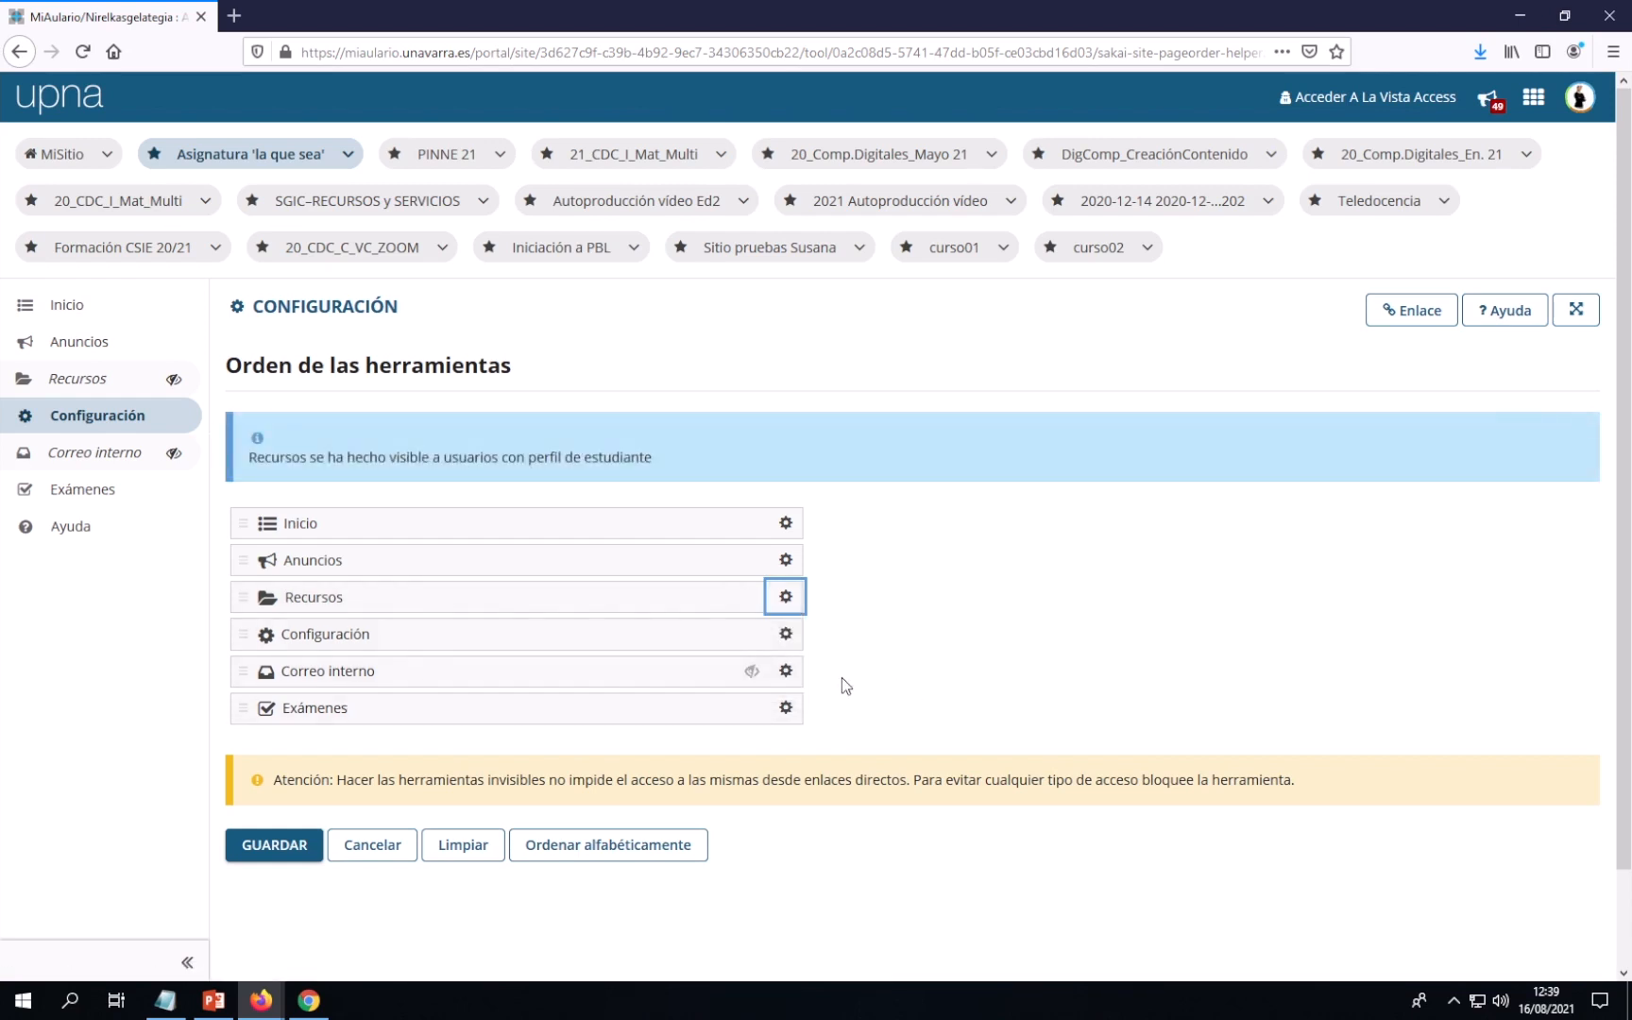
click(786, 672)
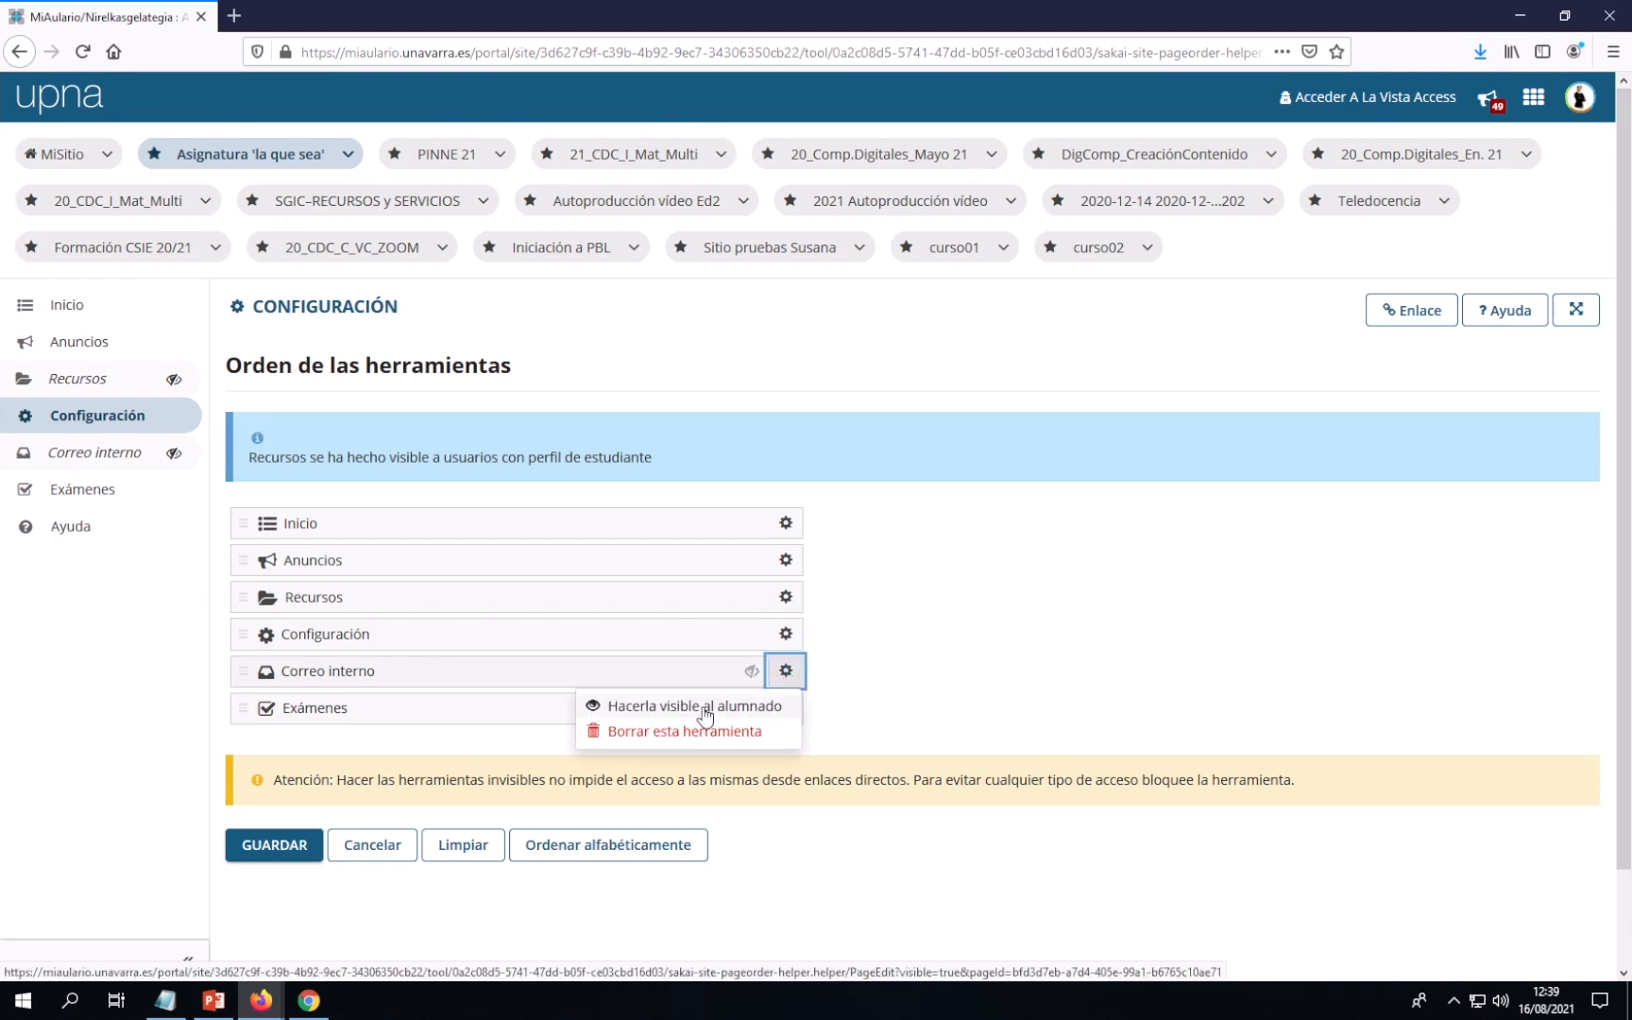
click(703, 711)
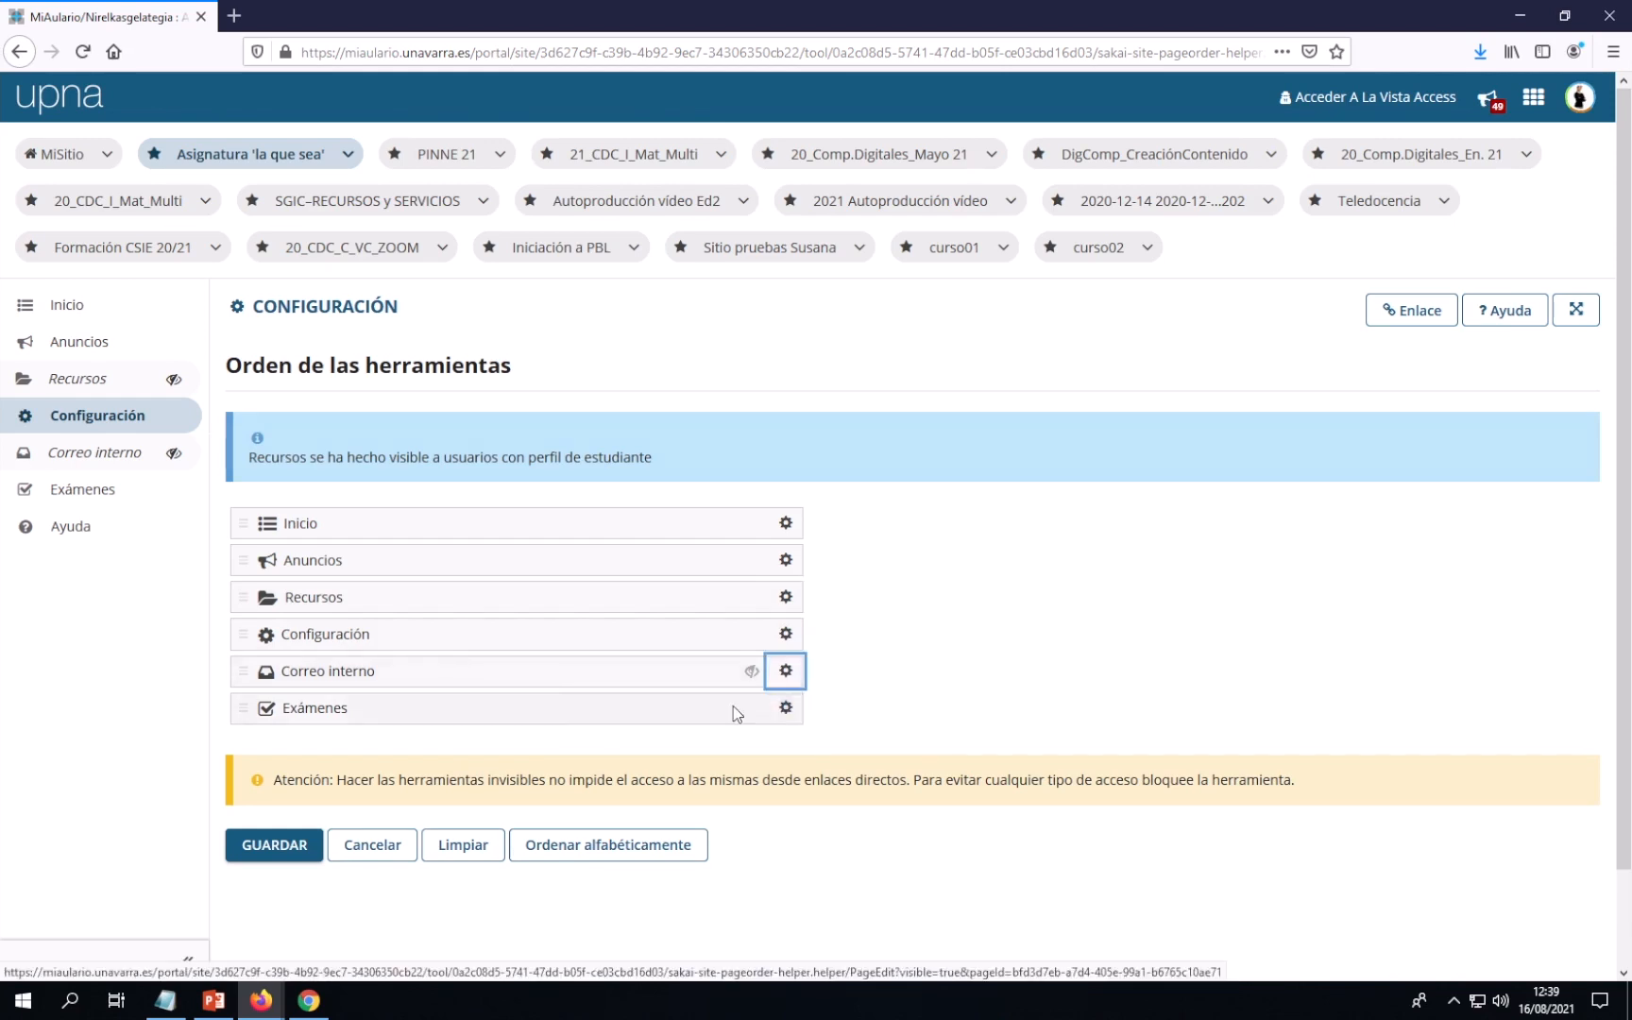
click(283, 845)
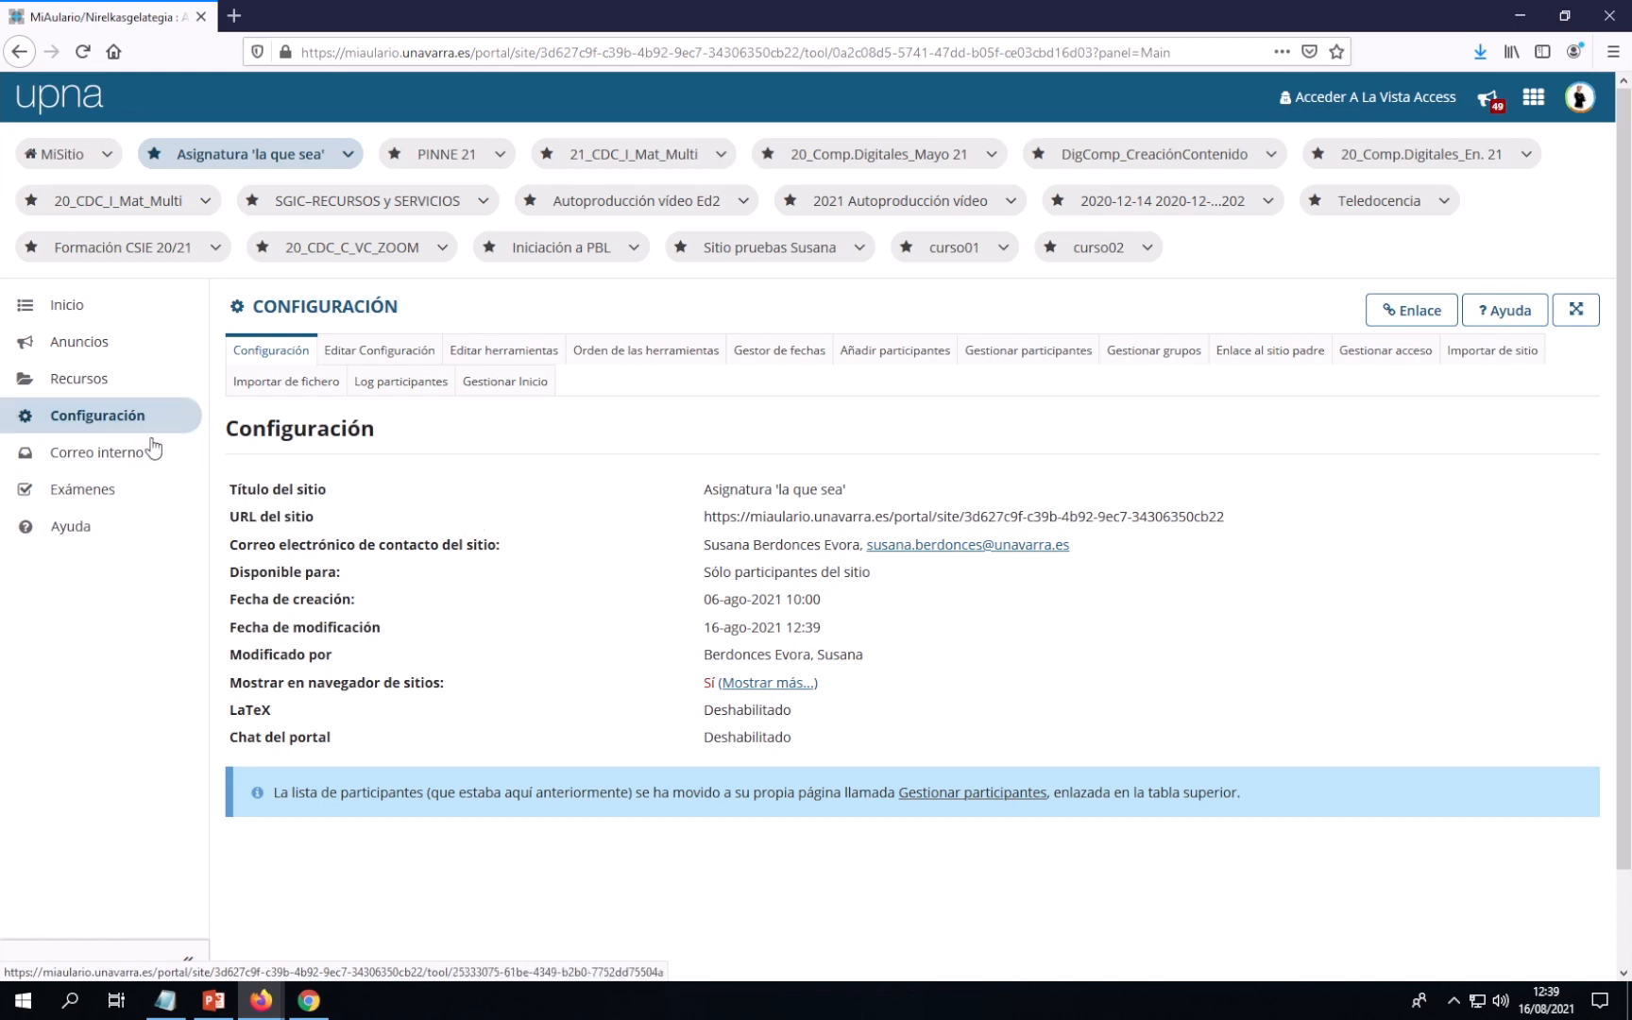
click(308, 1004)
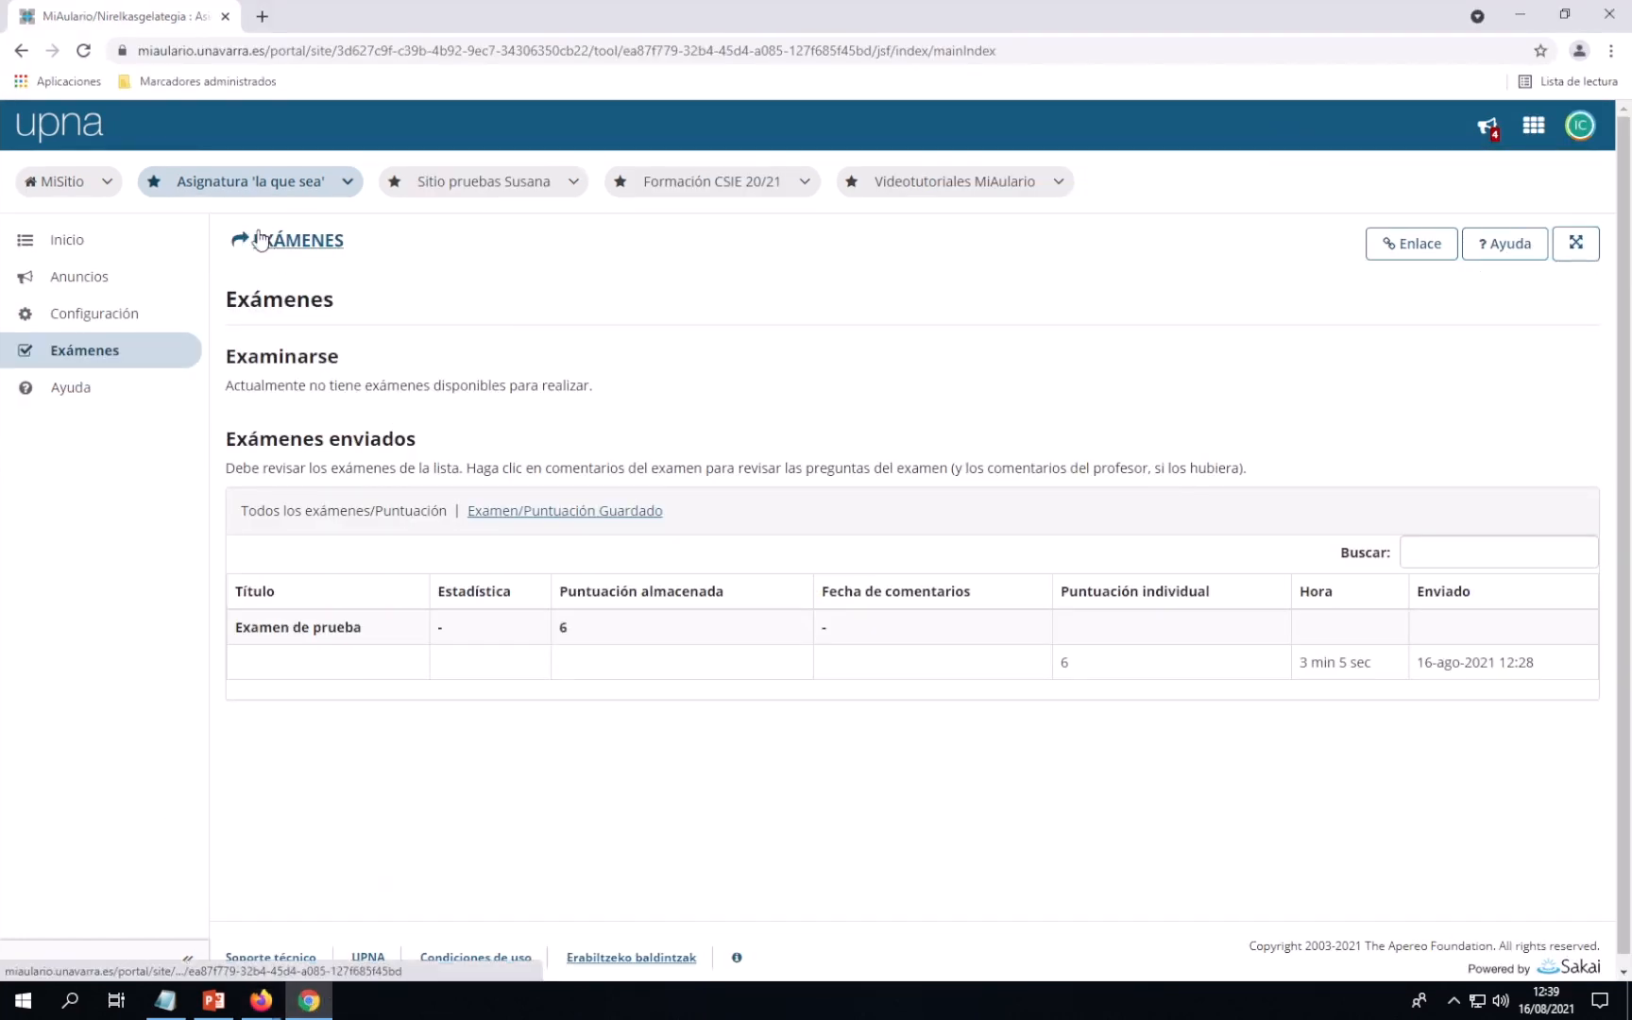
click(84, 50)
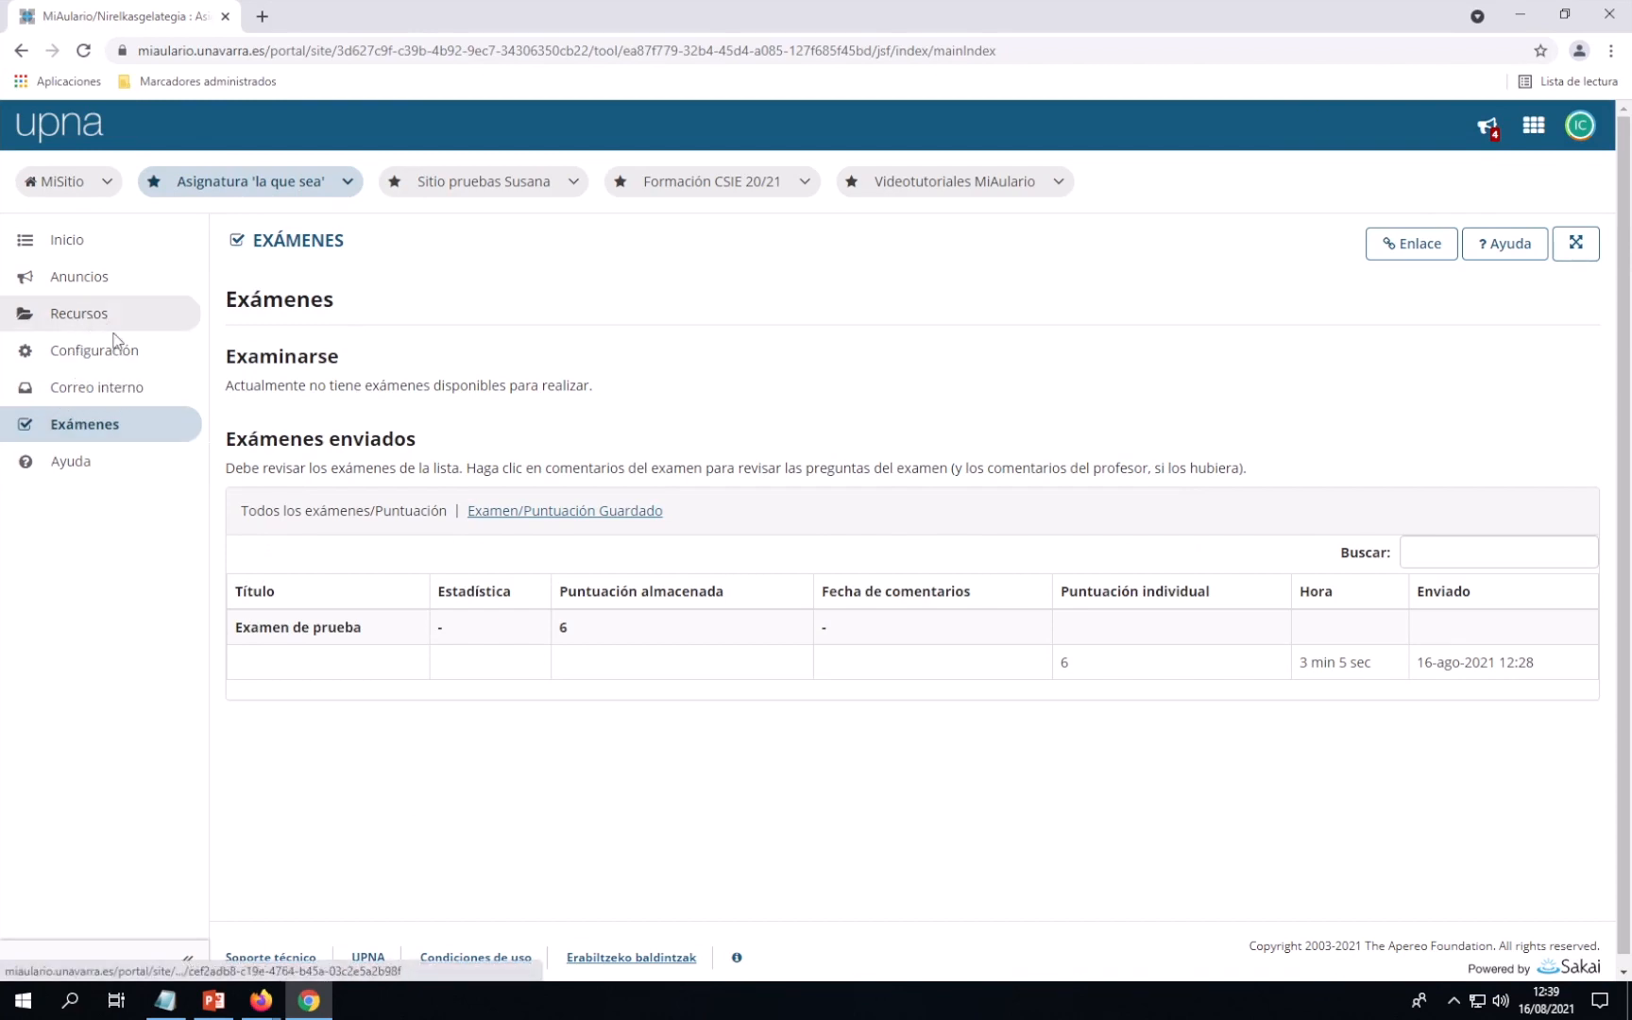
click(261, 1000)
click(258, 959)
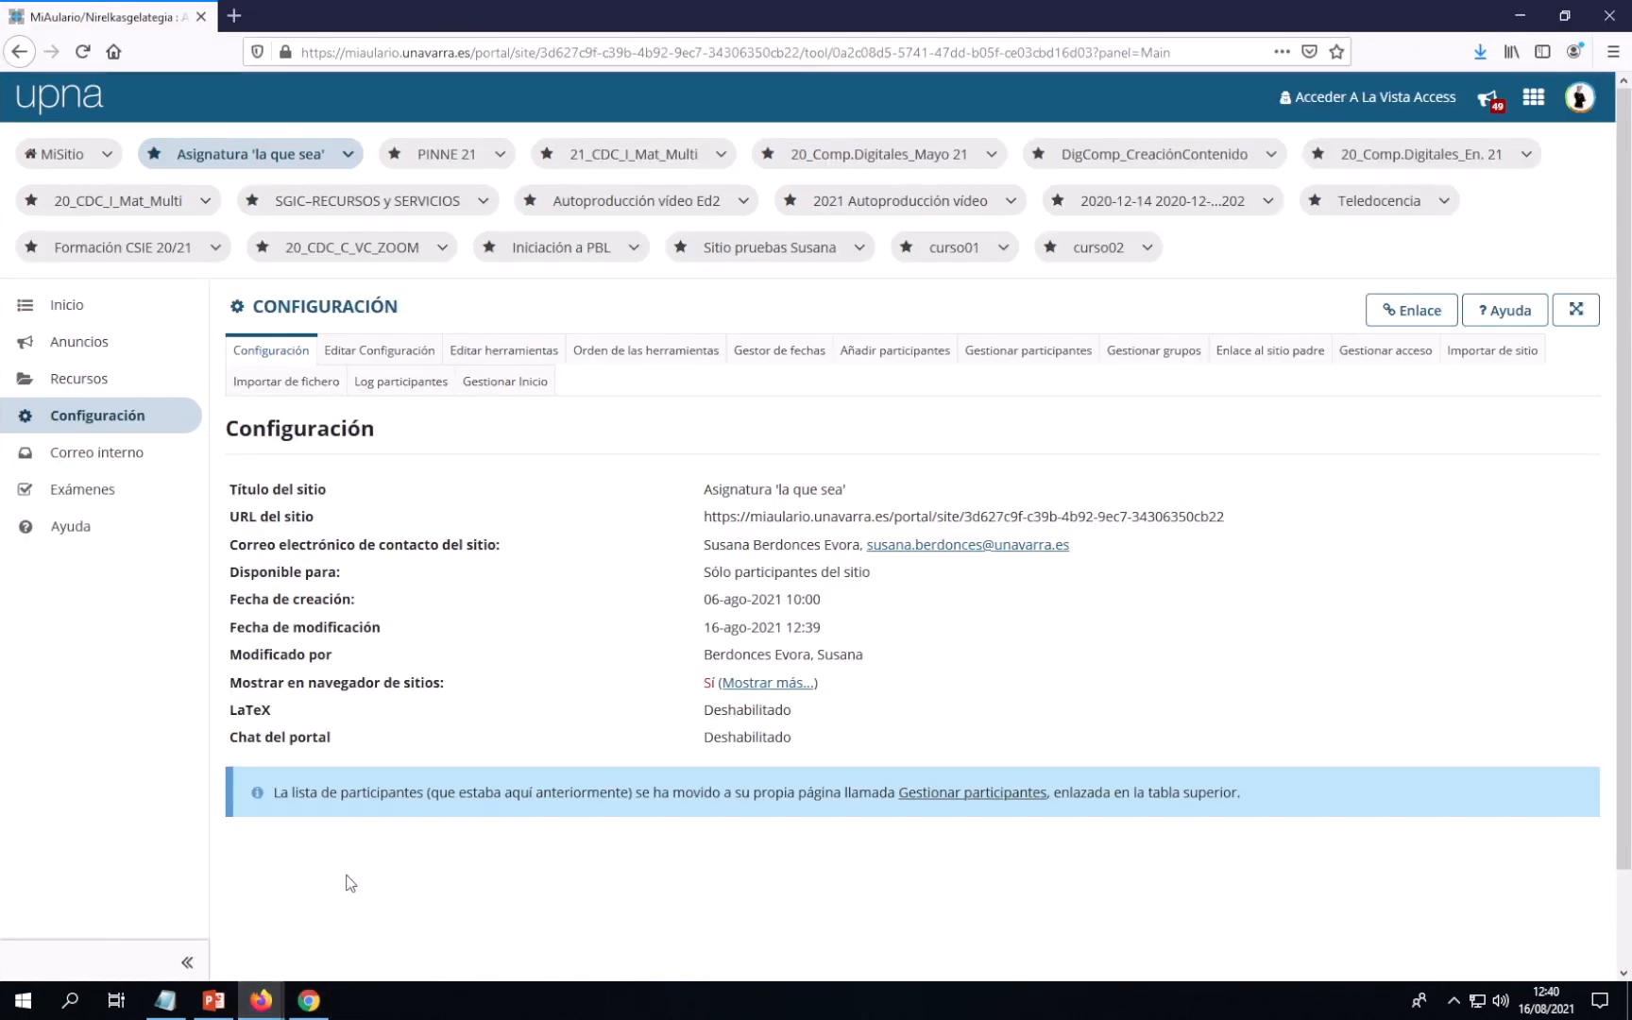